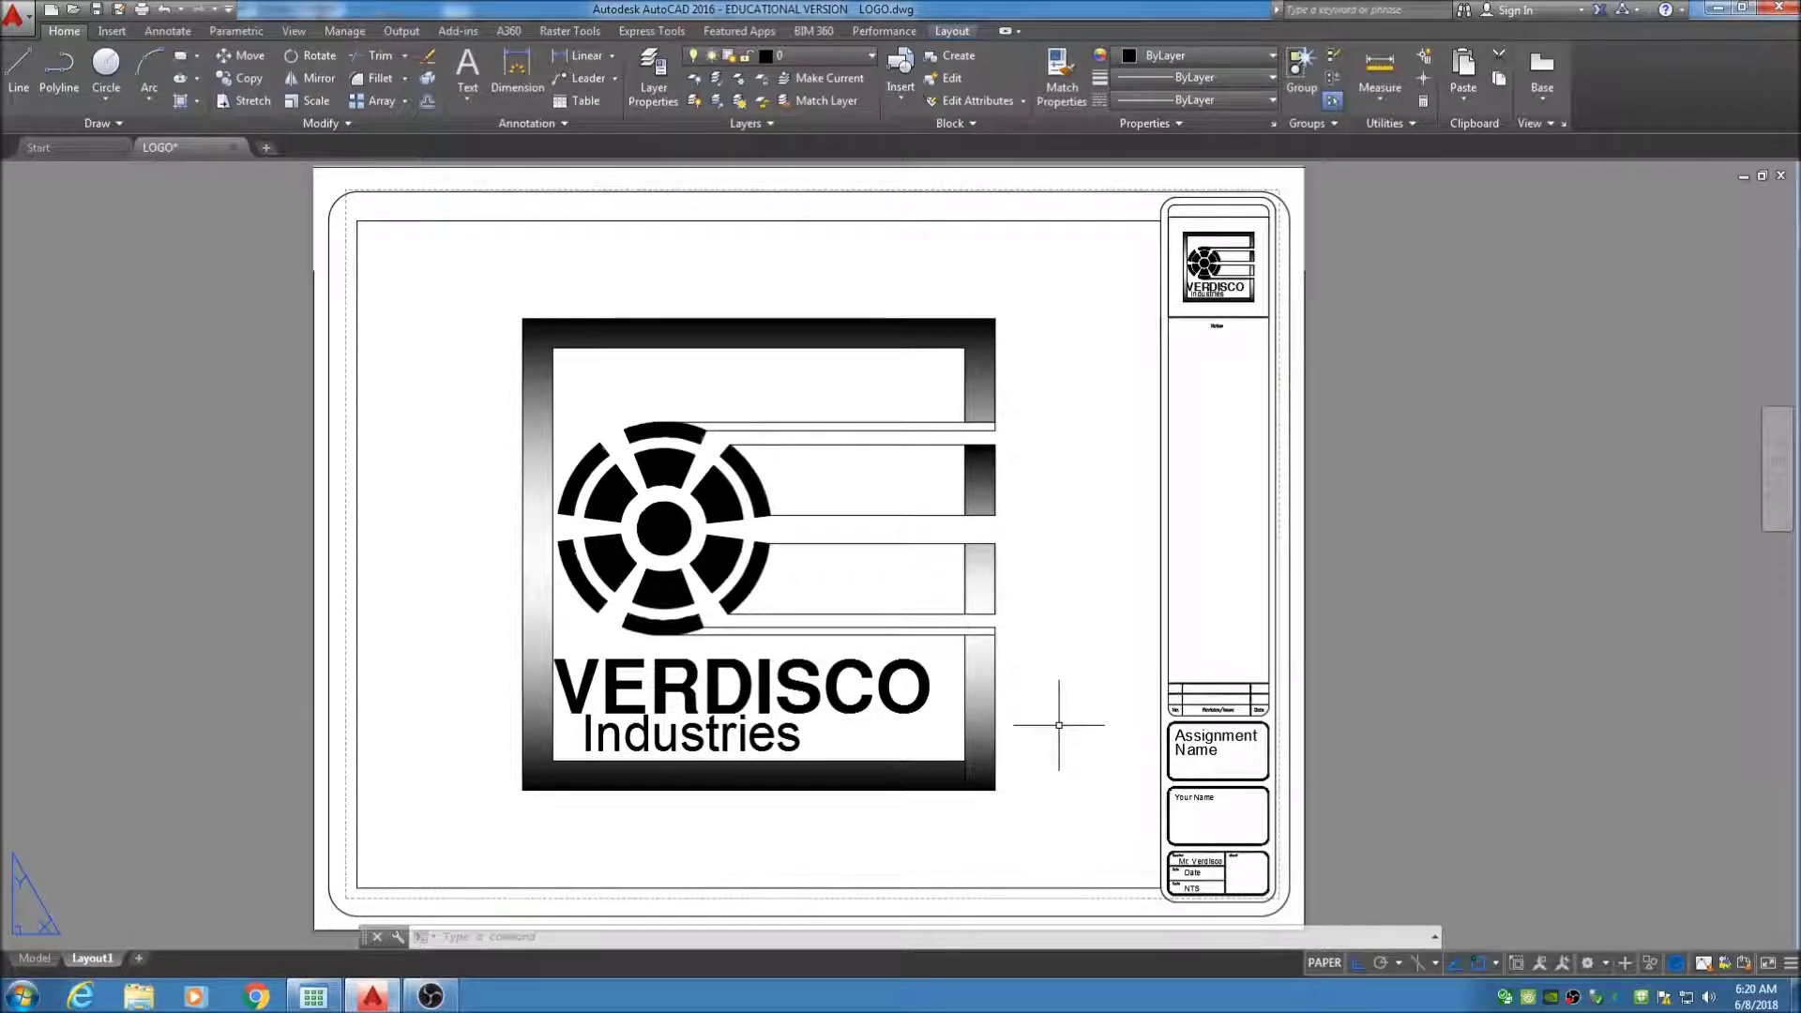
Switch to model space and look over the existing logo designs
click(38, 959)
middle_drag(1272, 675, 1118, 626)
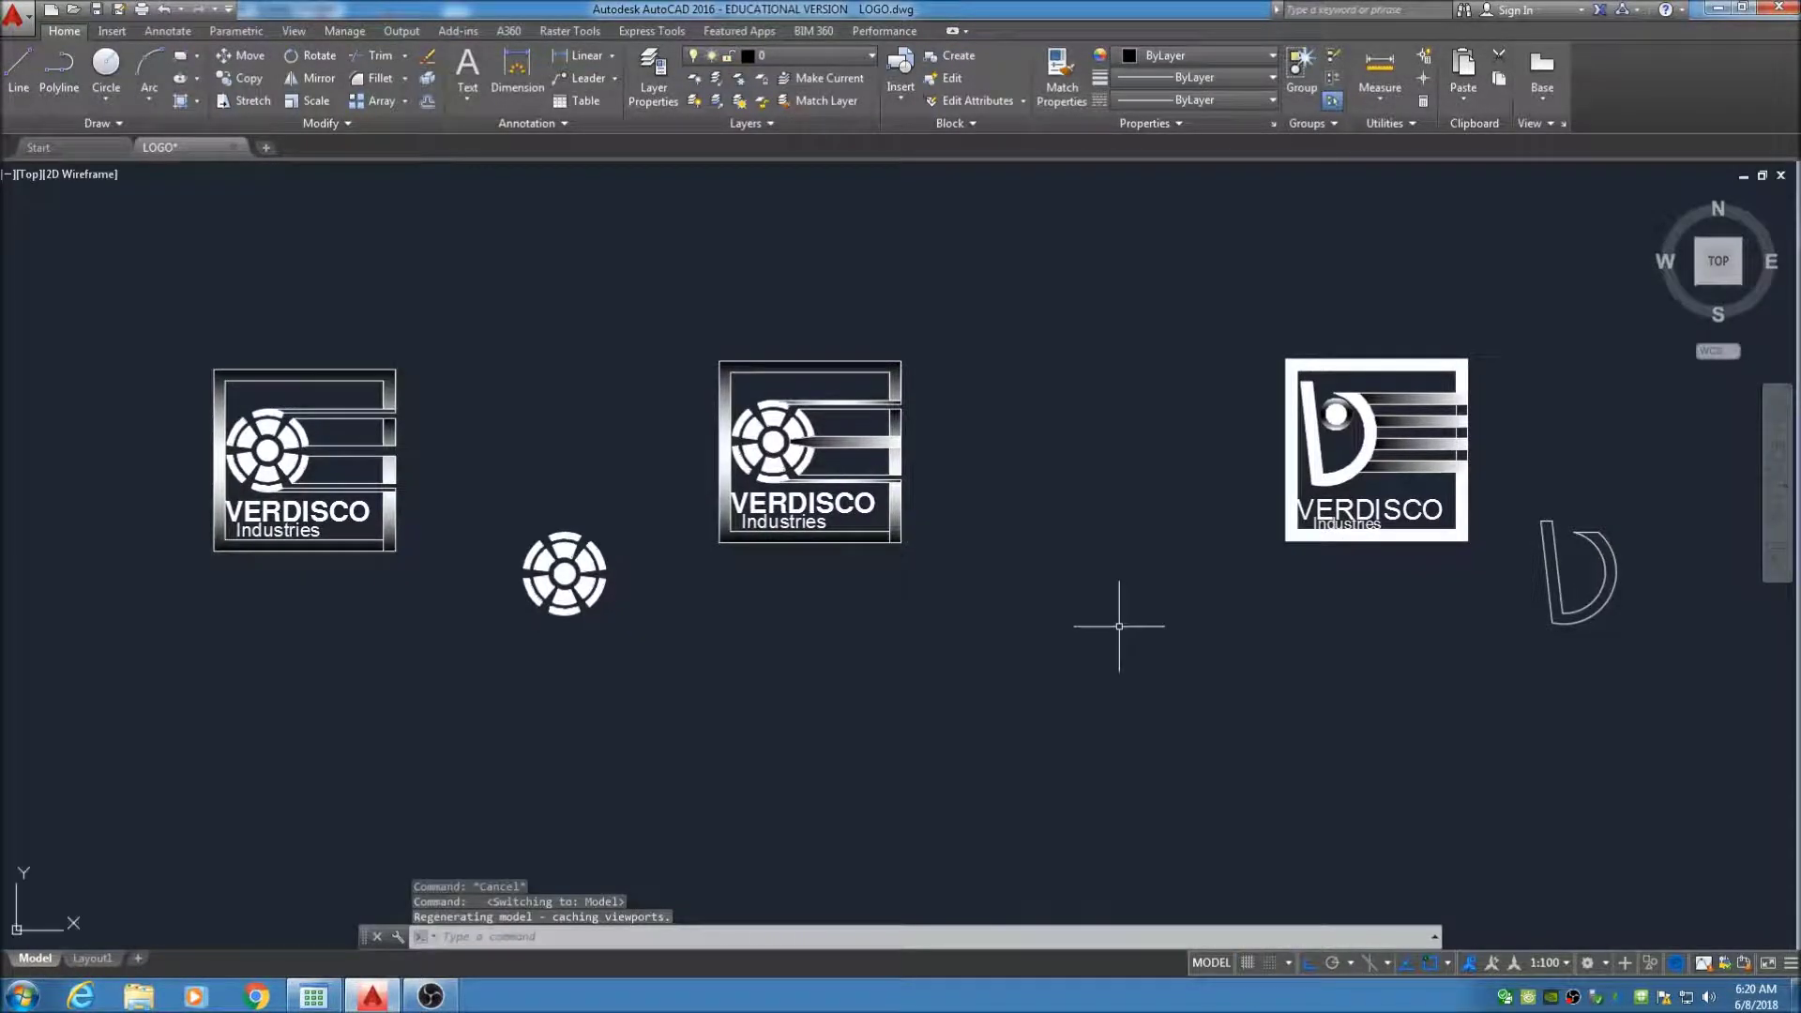
middle_drag(1441, 446, 1097, 500)
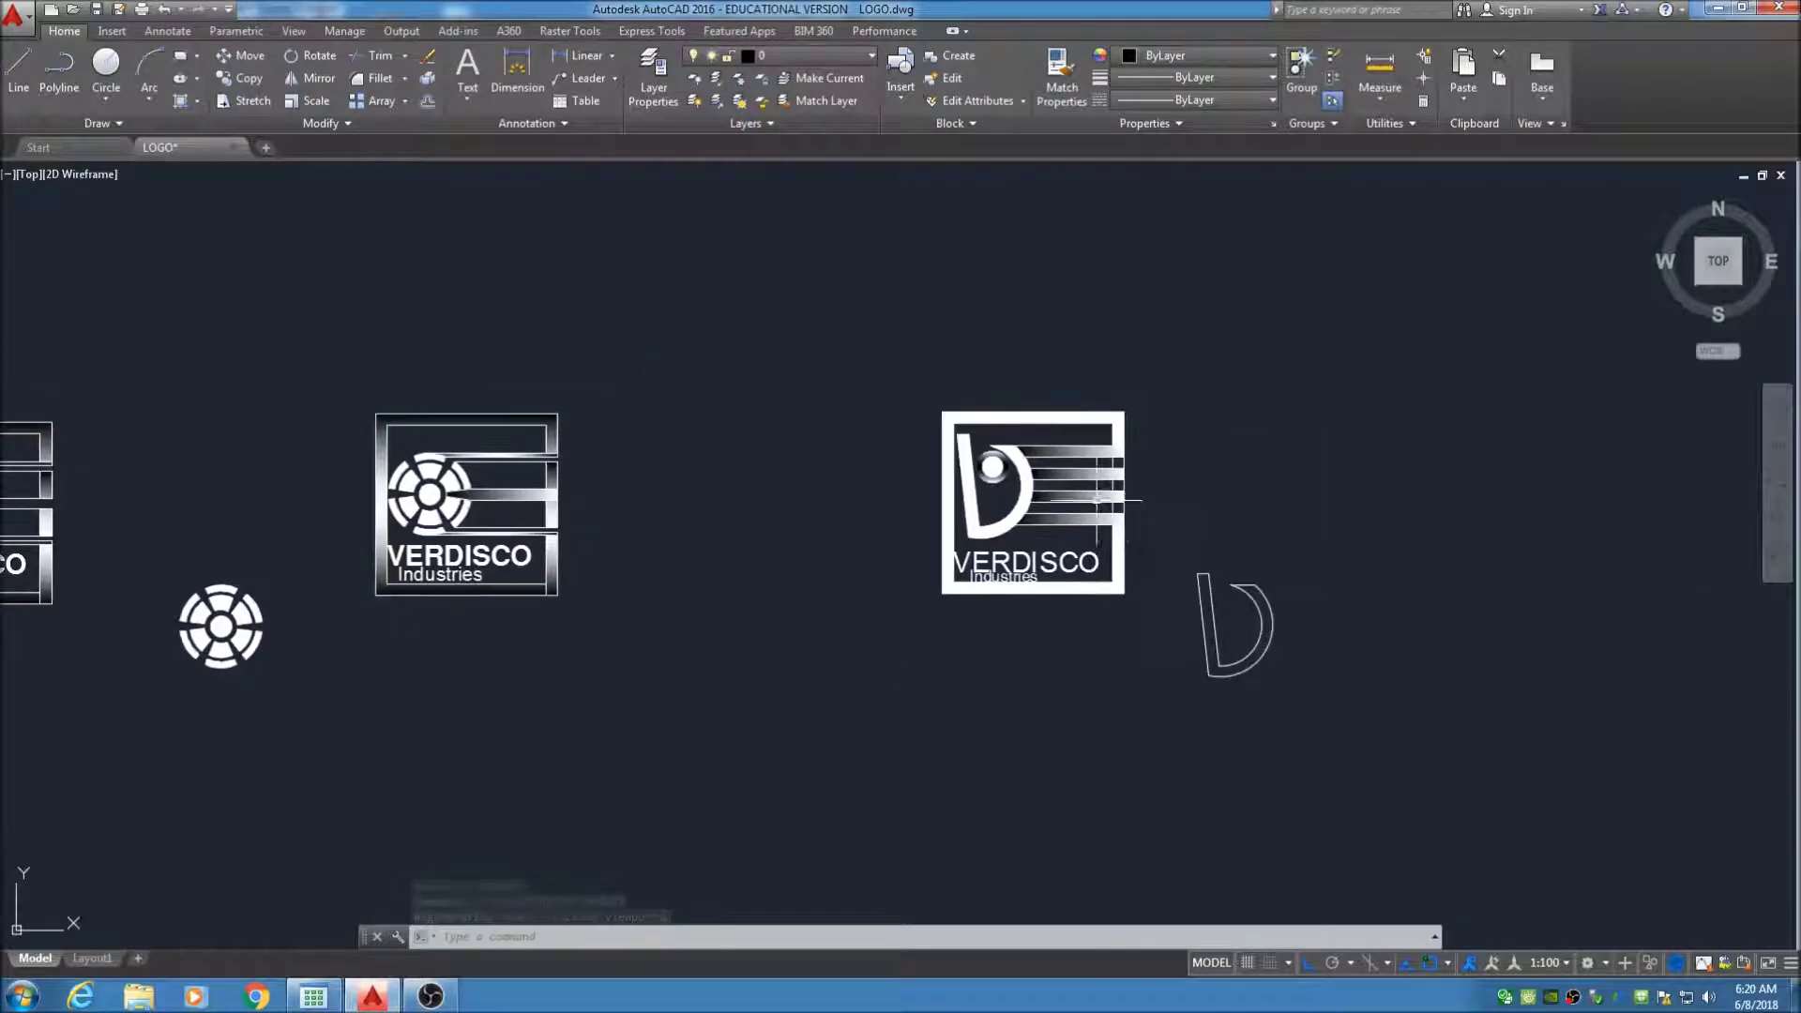
scroll(1097, 499, up, 2)
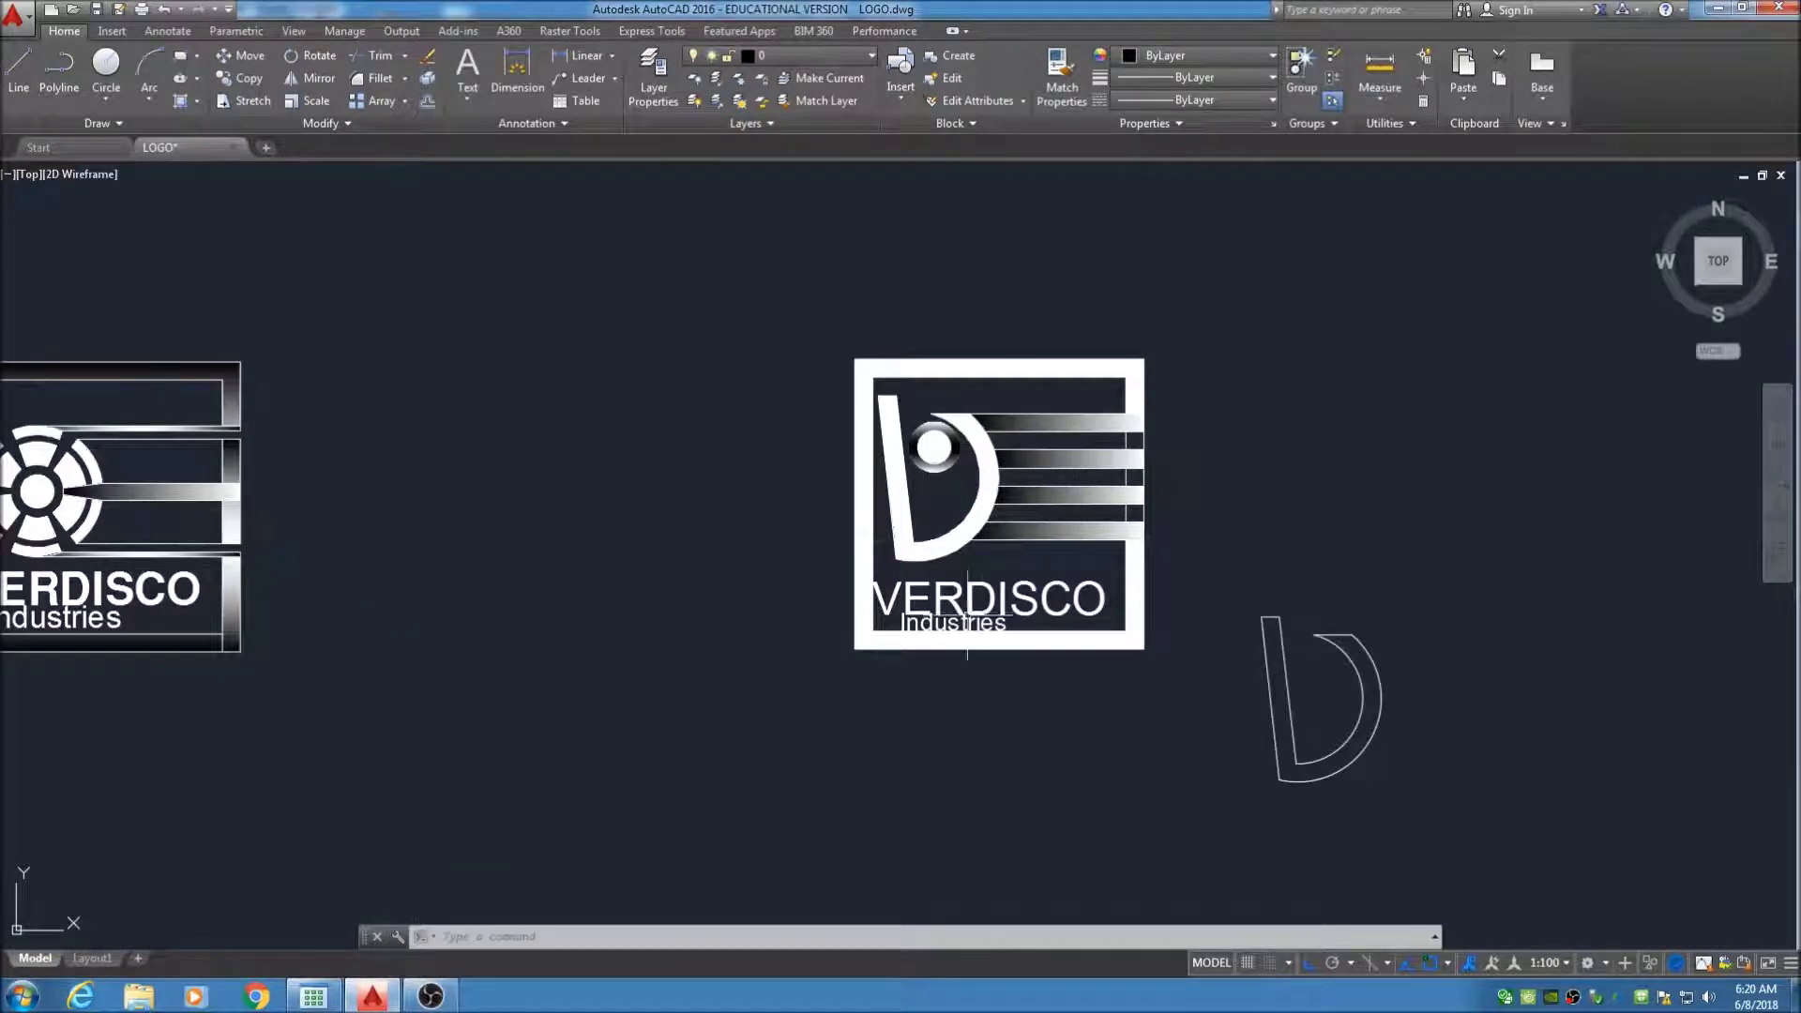
middle_drag(458, 507, 1165, 496)
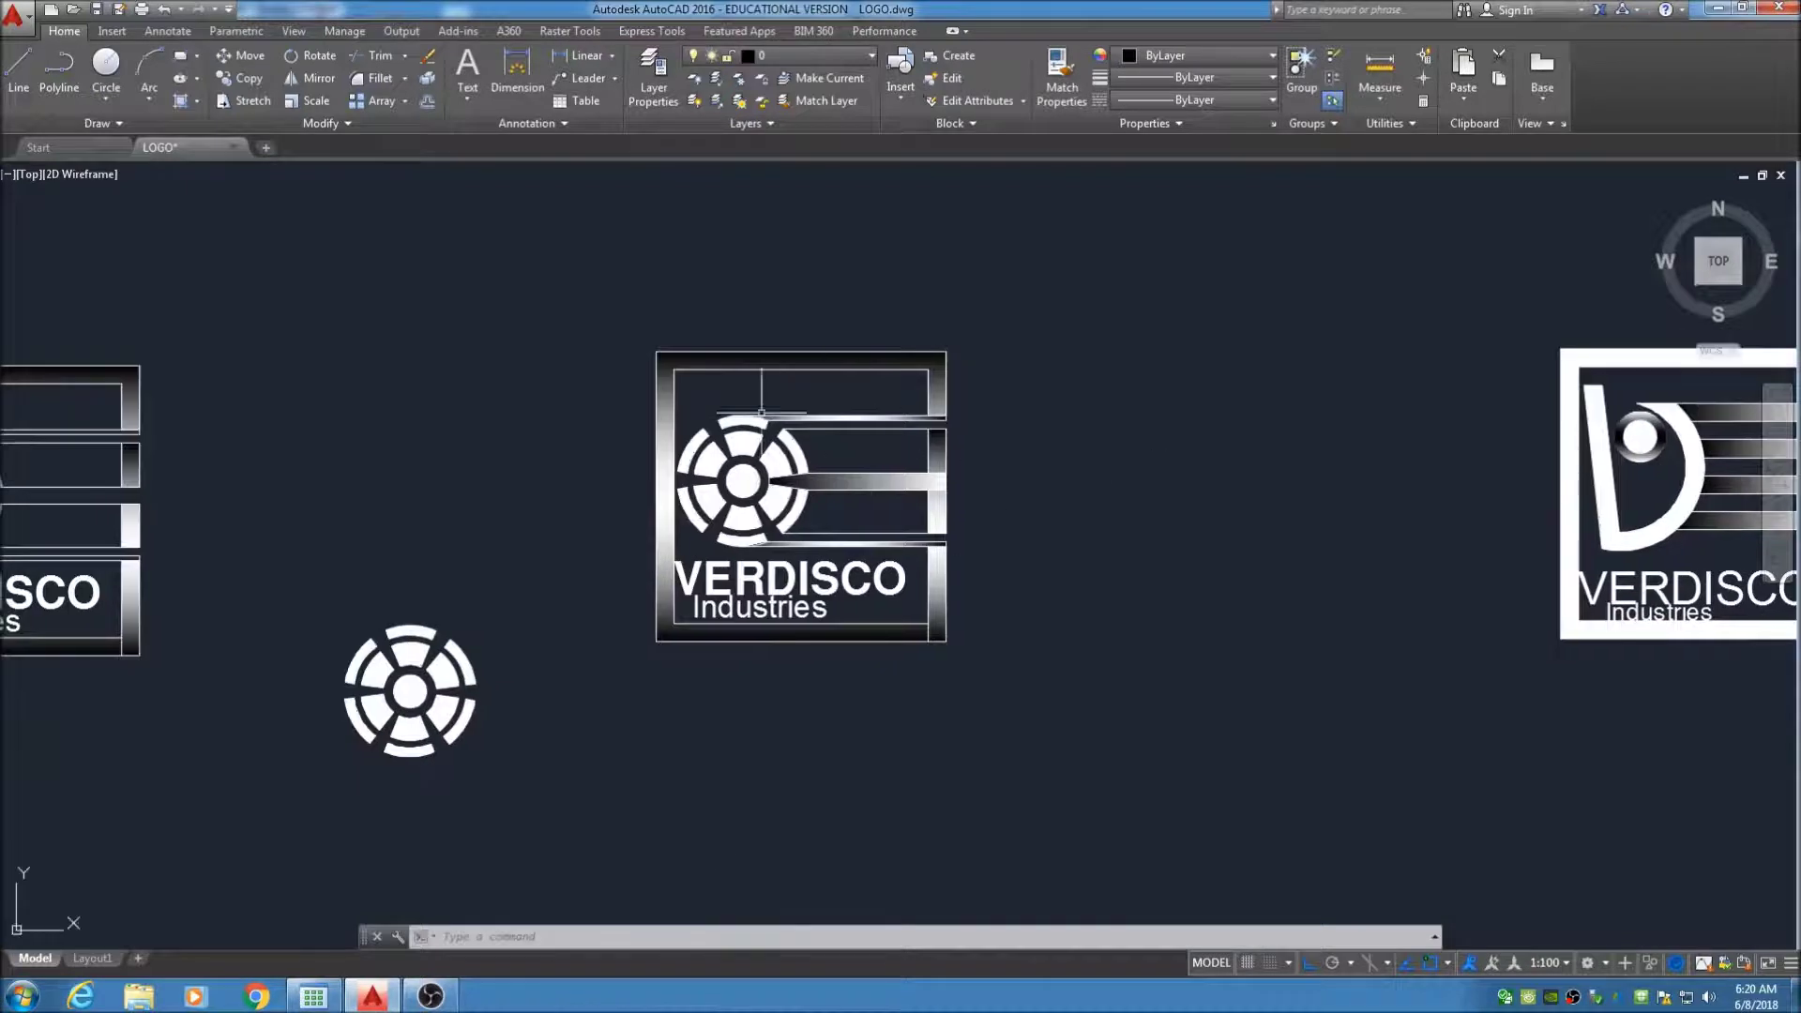
middle_drag(433, 501, 836, 450)
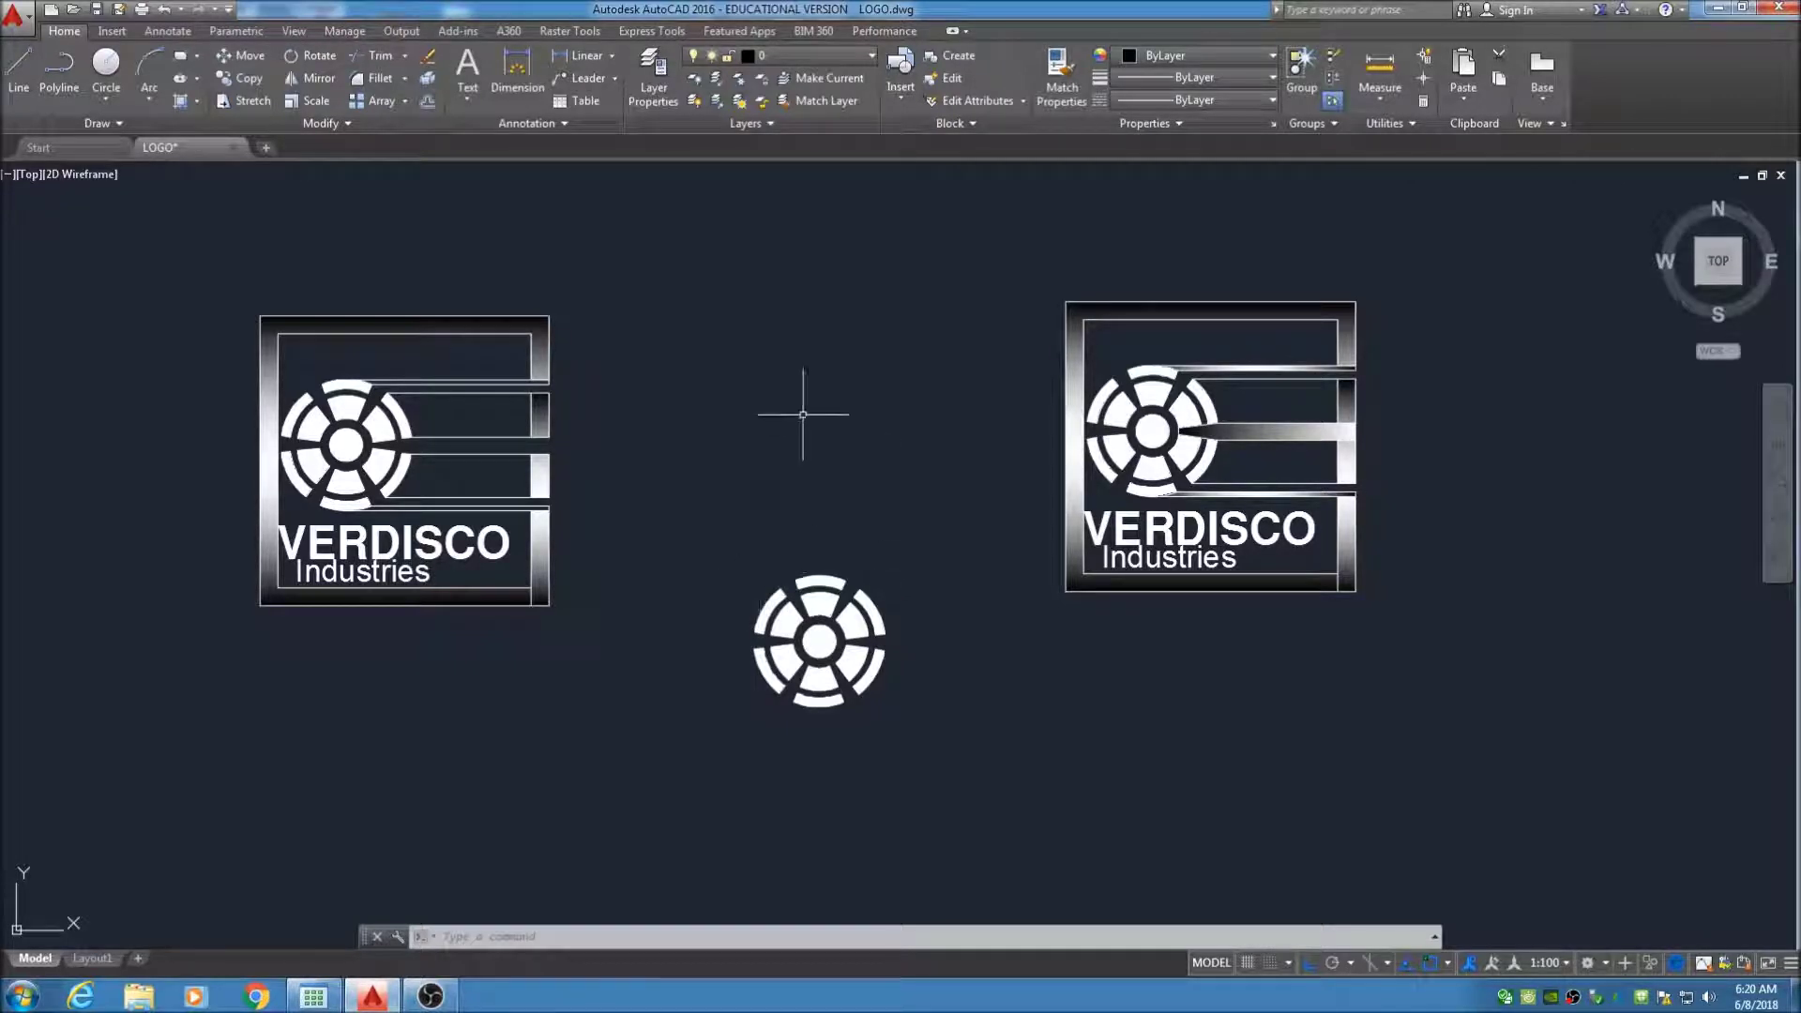
Draw a 2" square from lines in the empty area directly above the first logo
middle_drag(804, 350, 1085, 575)
middle_drag(720, 506, 809, 587)
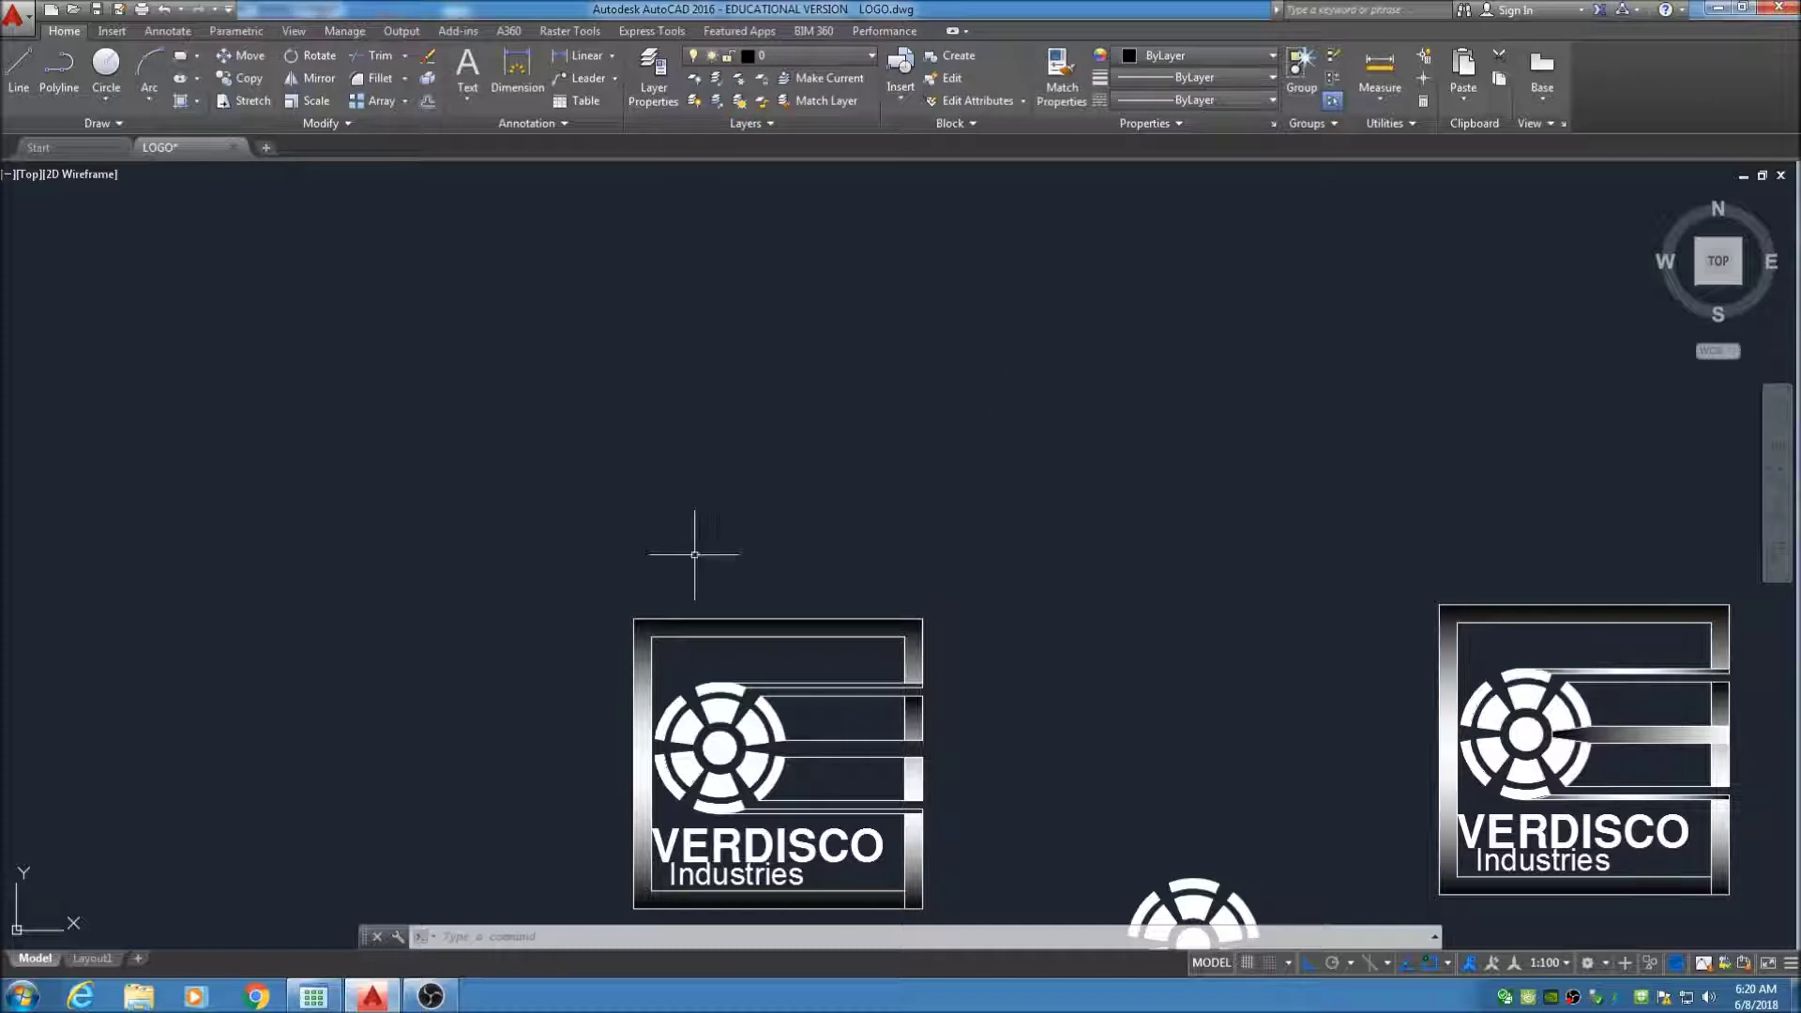
click(18, 75)
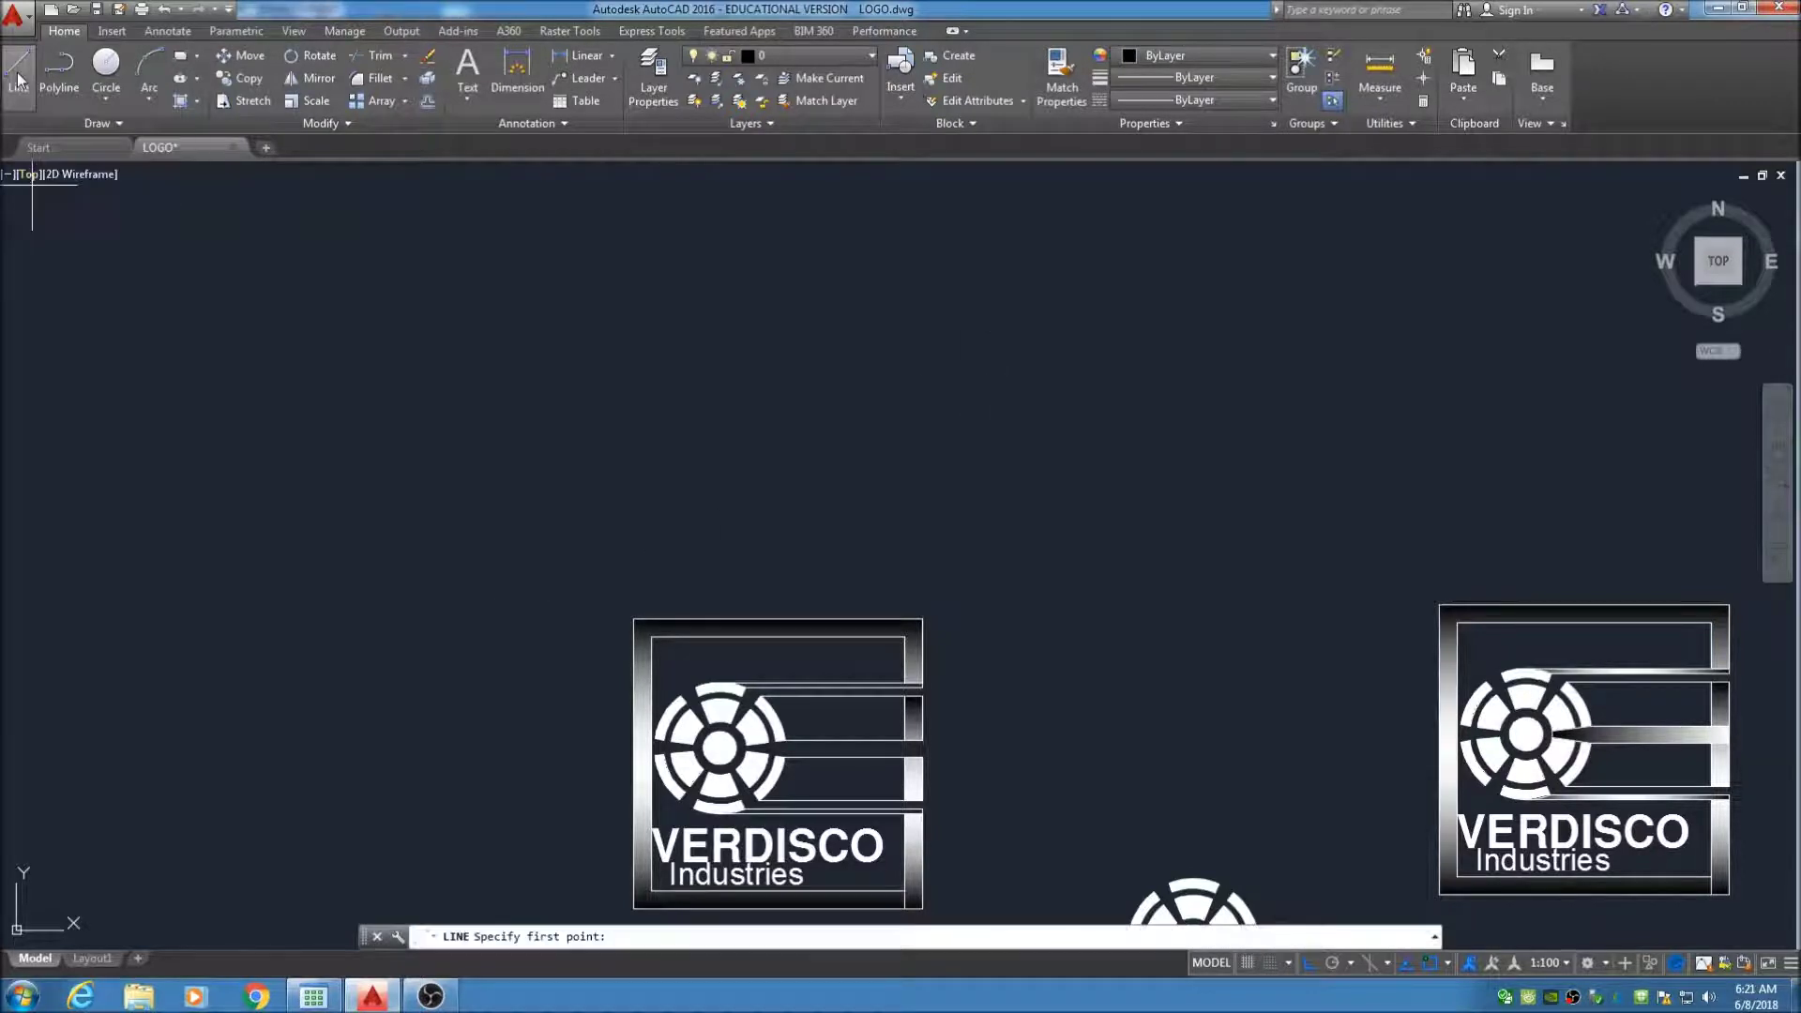
click(633, 440)
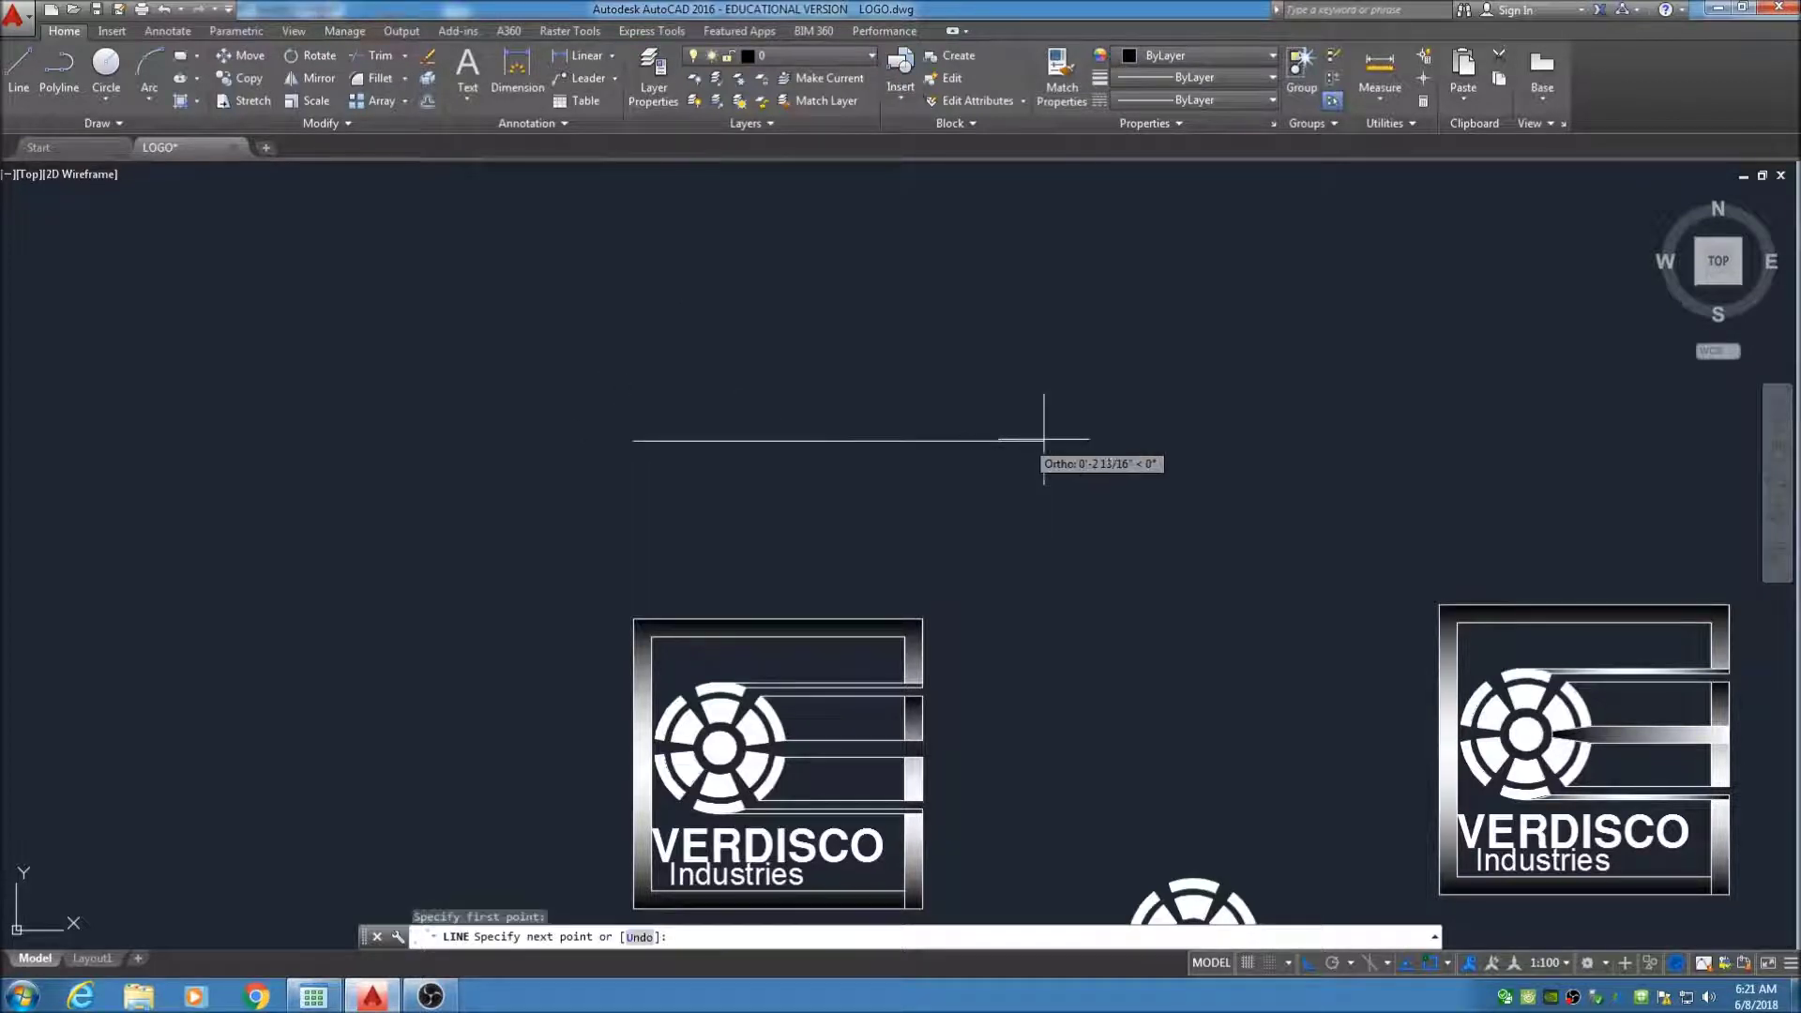
click(949, 445)
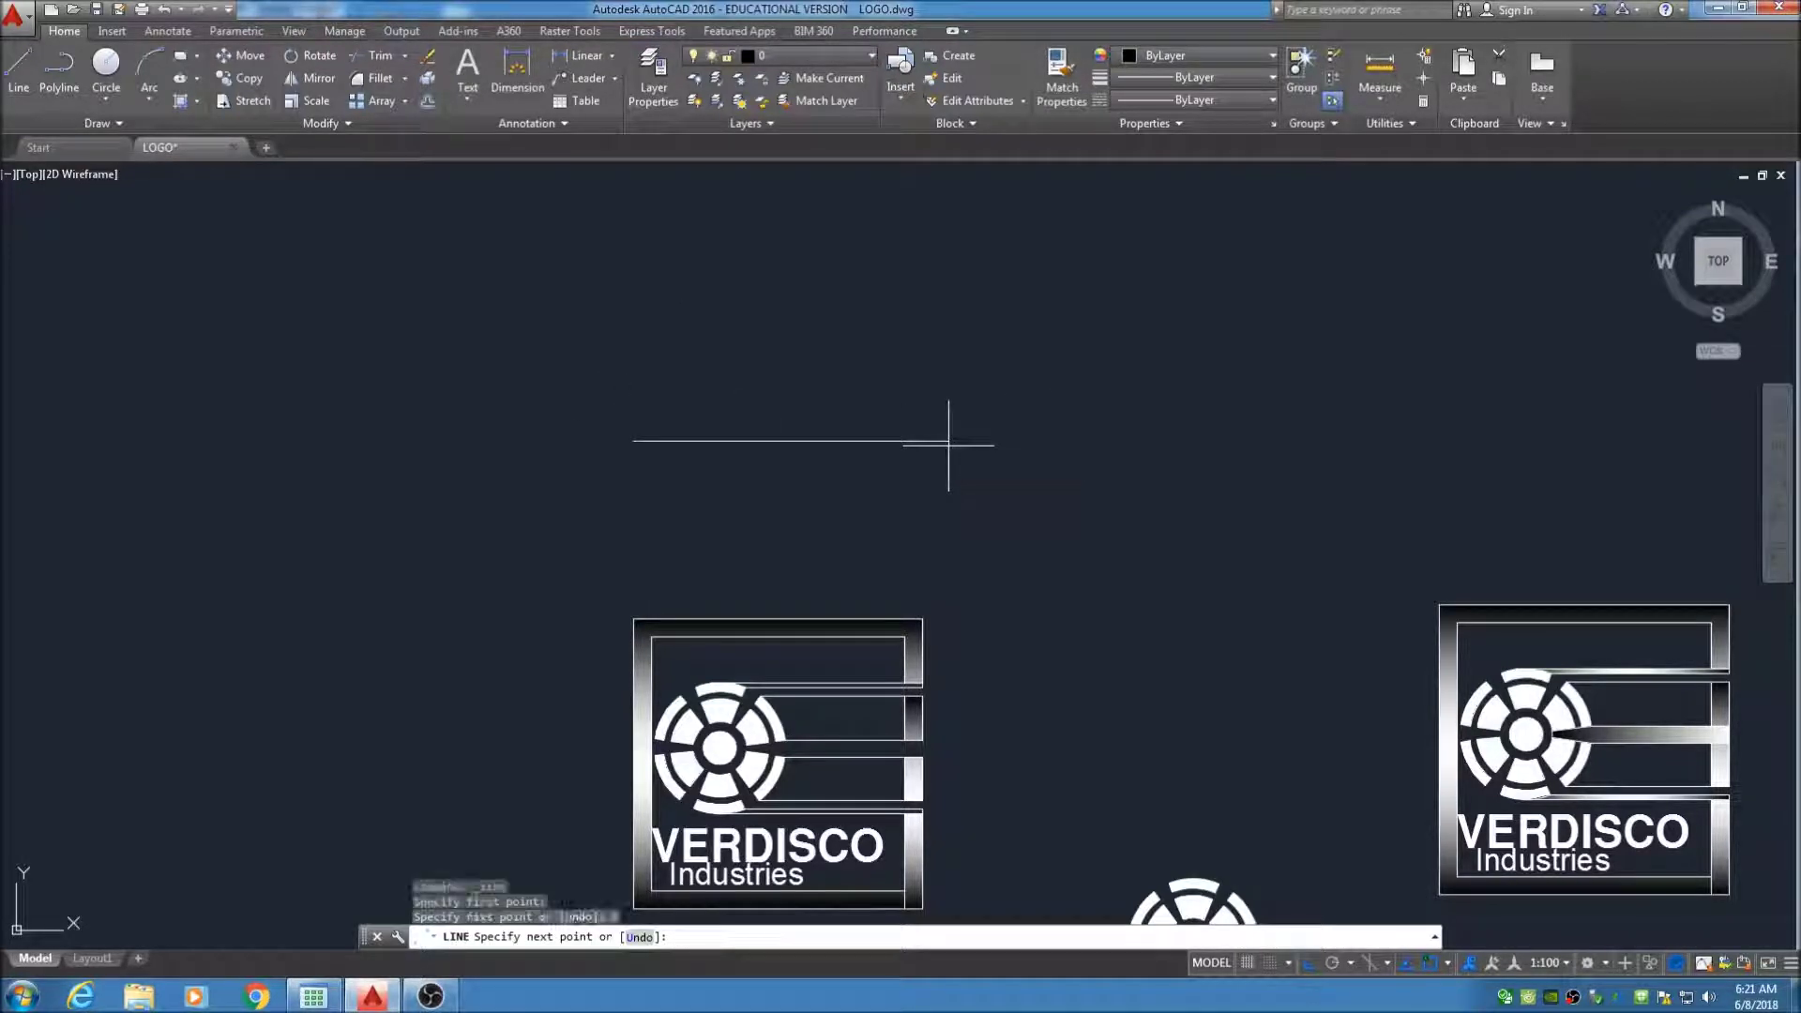
middle_drag(913, 242, 910, 369)
text(2)
key(Return)
text(2)
key(Return)
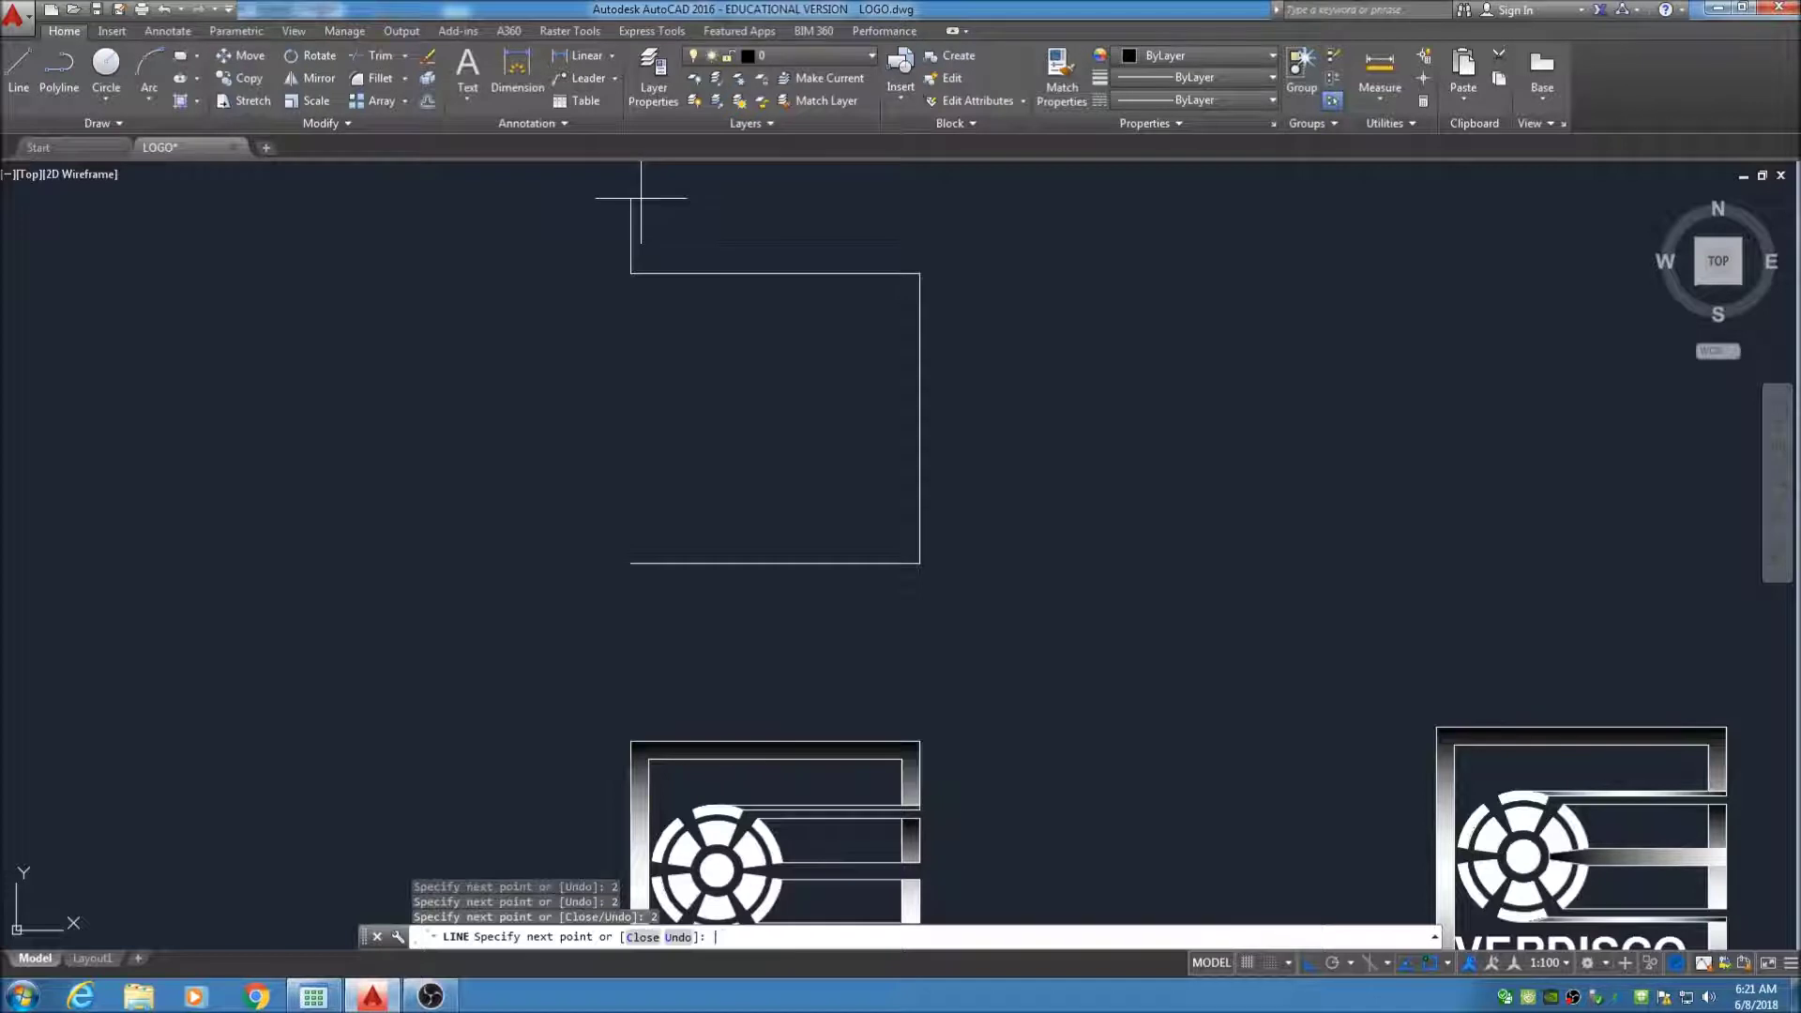
click(629, 562)
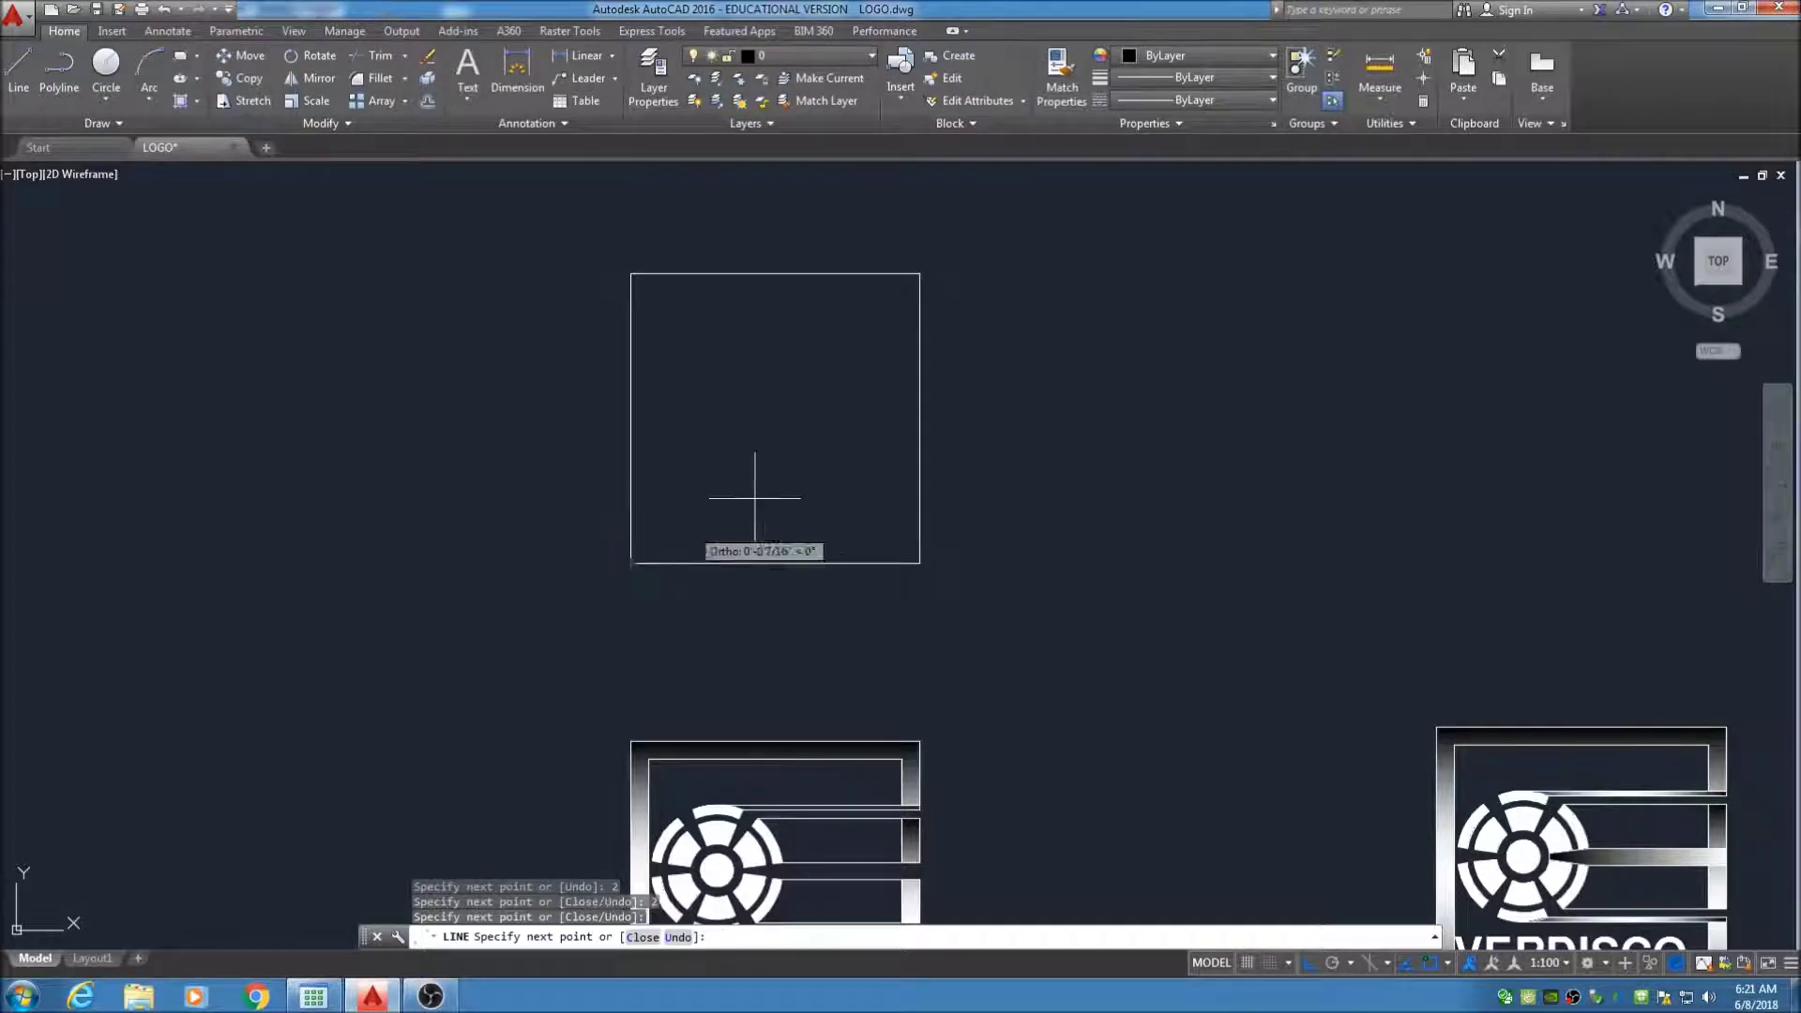
key(Return)
Offset the square's top and left edges inward by 1/8"
middle_drag(1050, 409, 1082, 404)
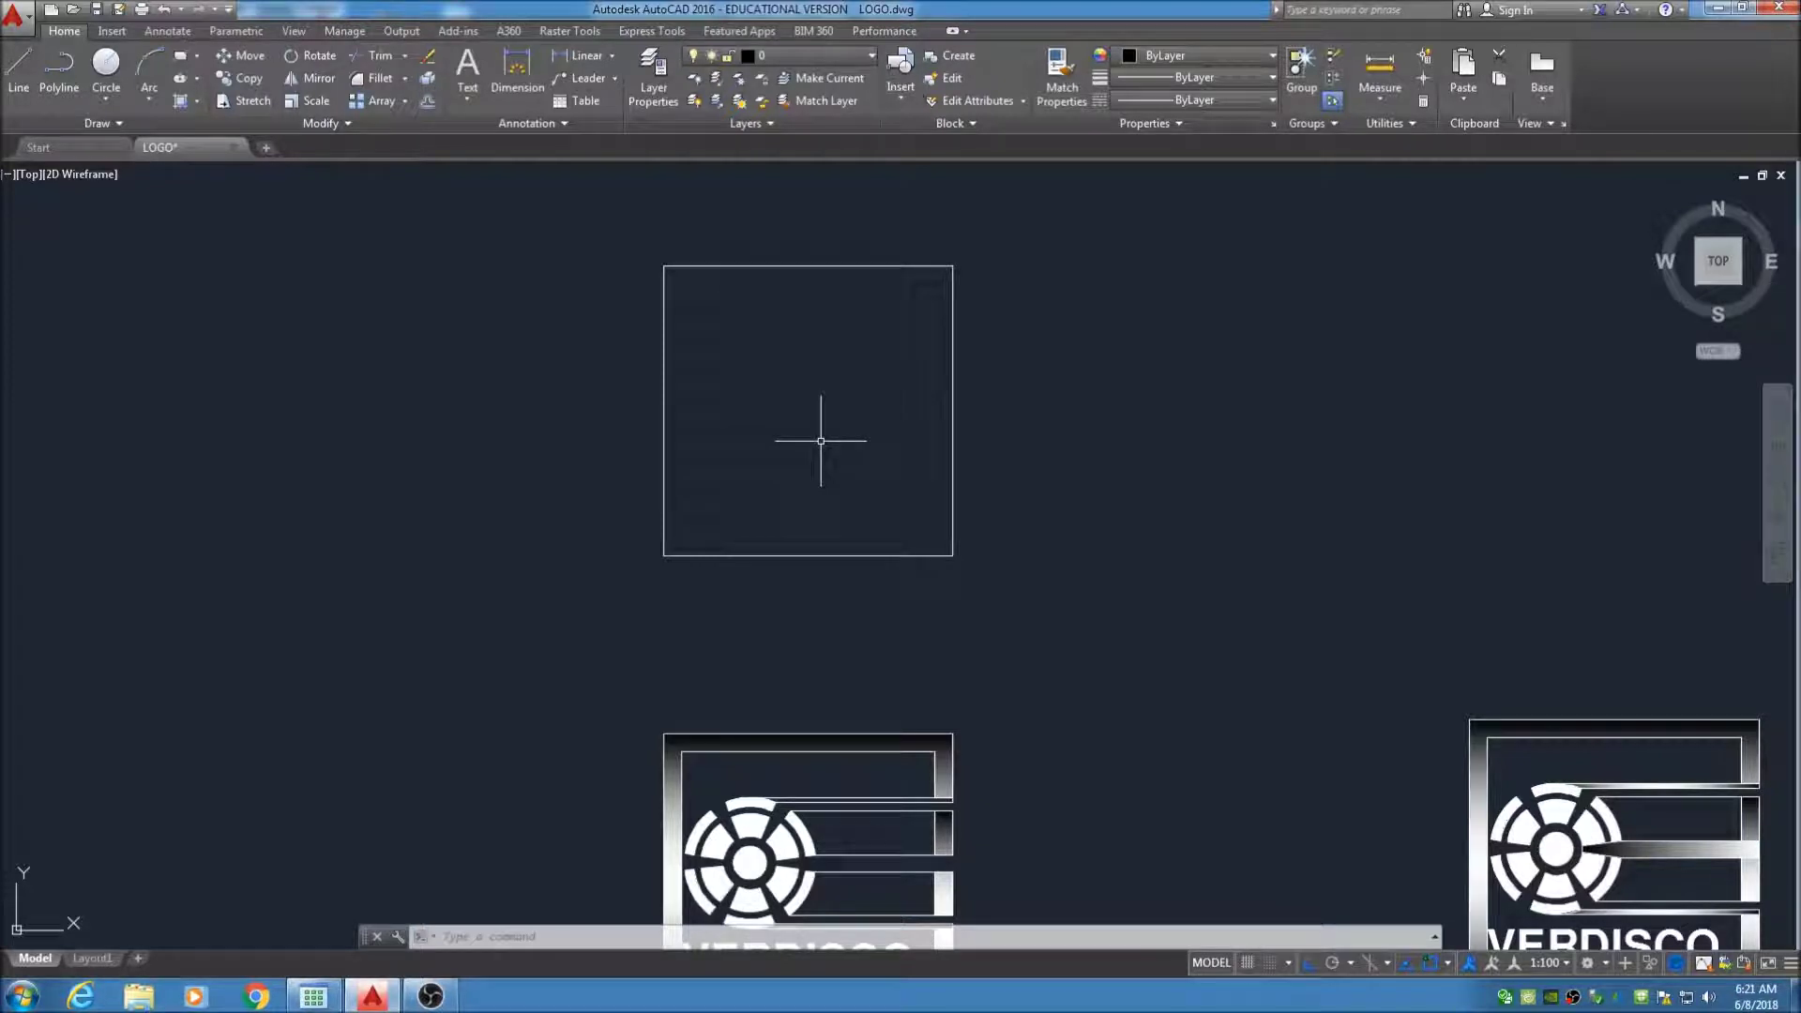
mouse_move(832, 497)
middle_down()
mouse_move(821, 438)
mouse_move(812, 494)
middle_up()
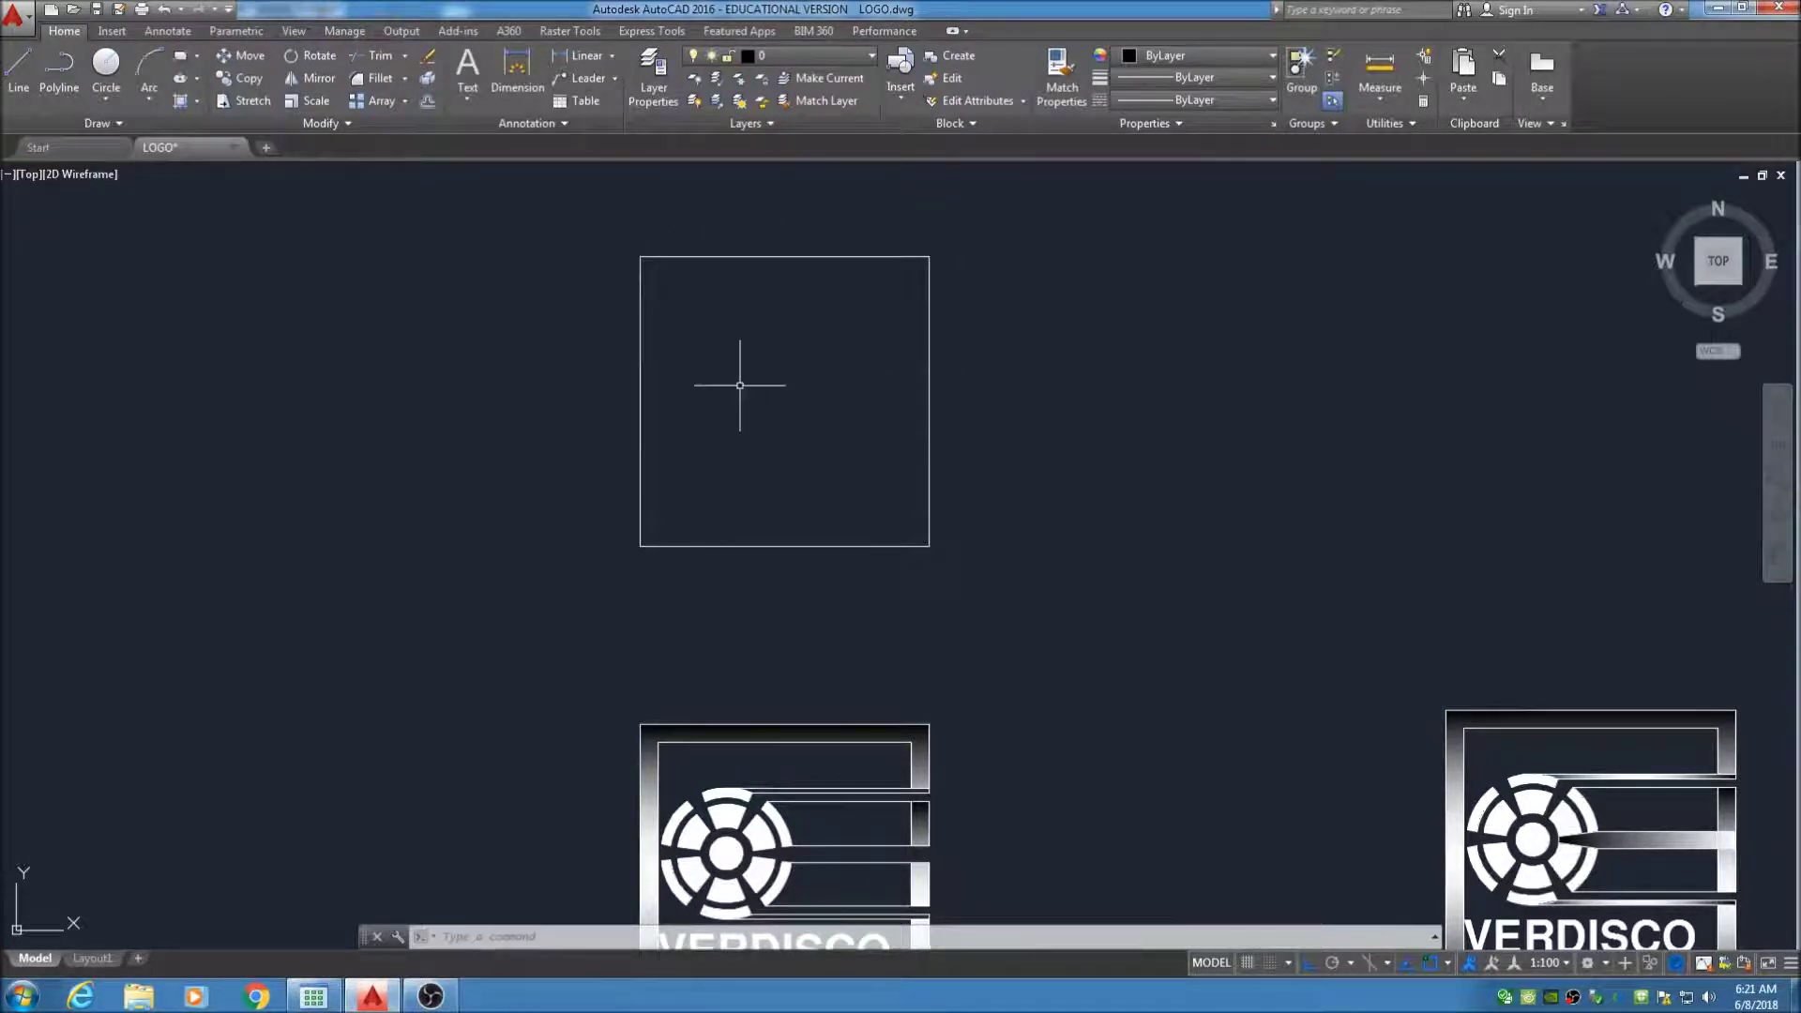
click(429, 101)
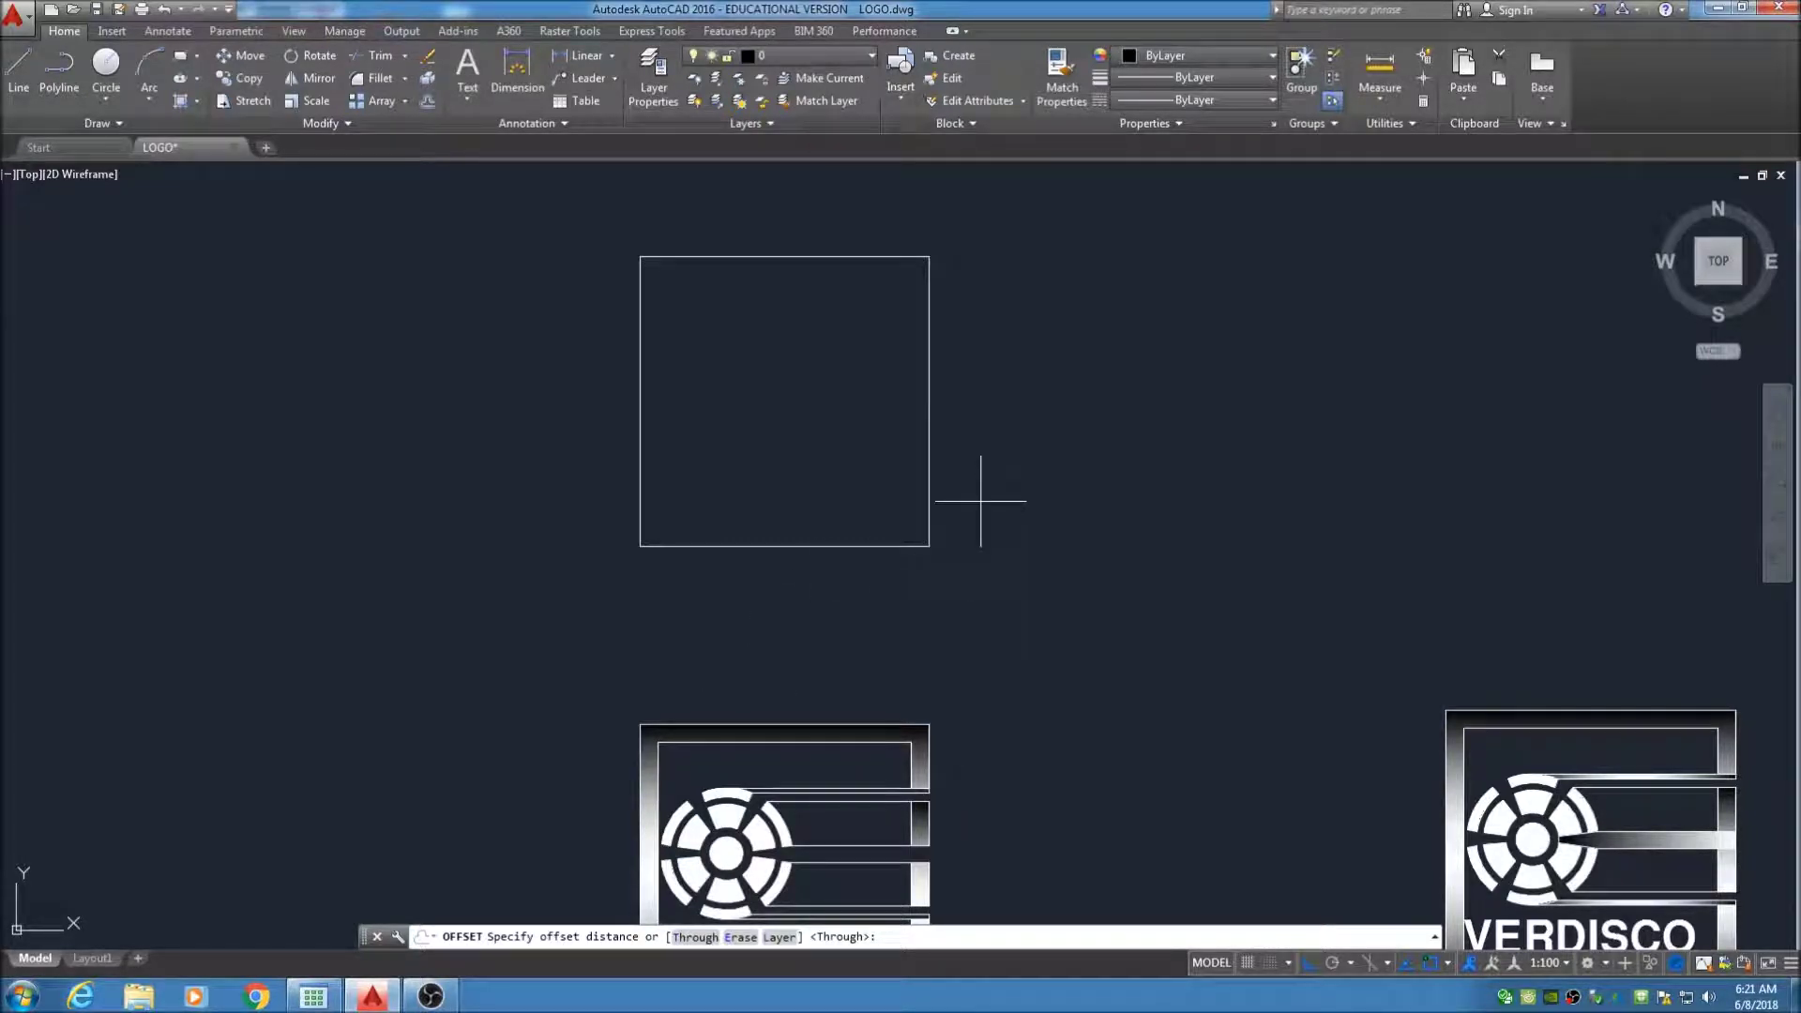
text(/8)
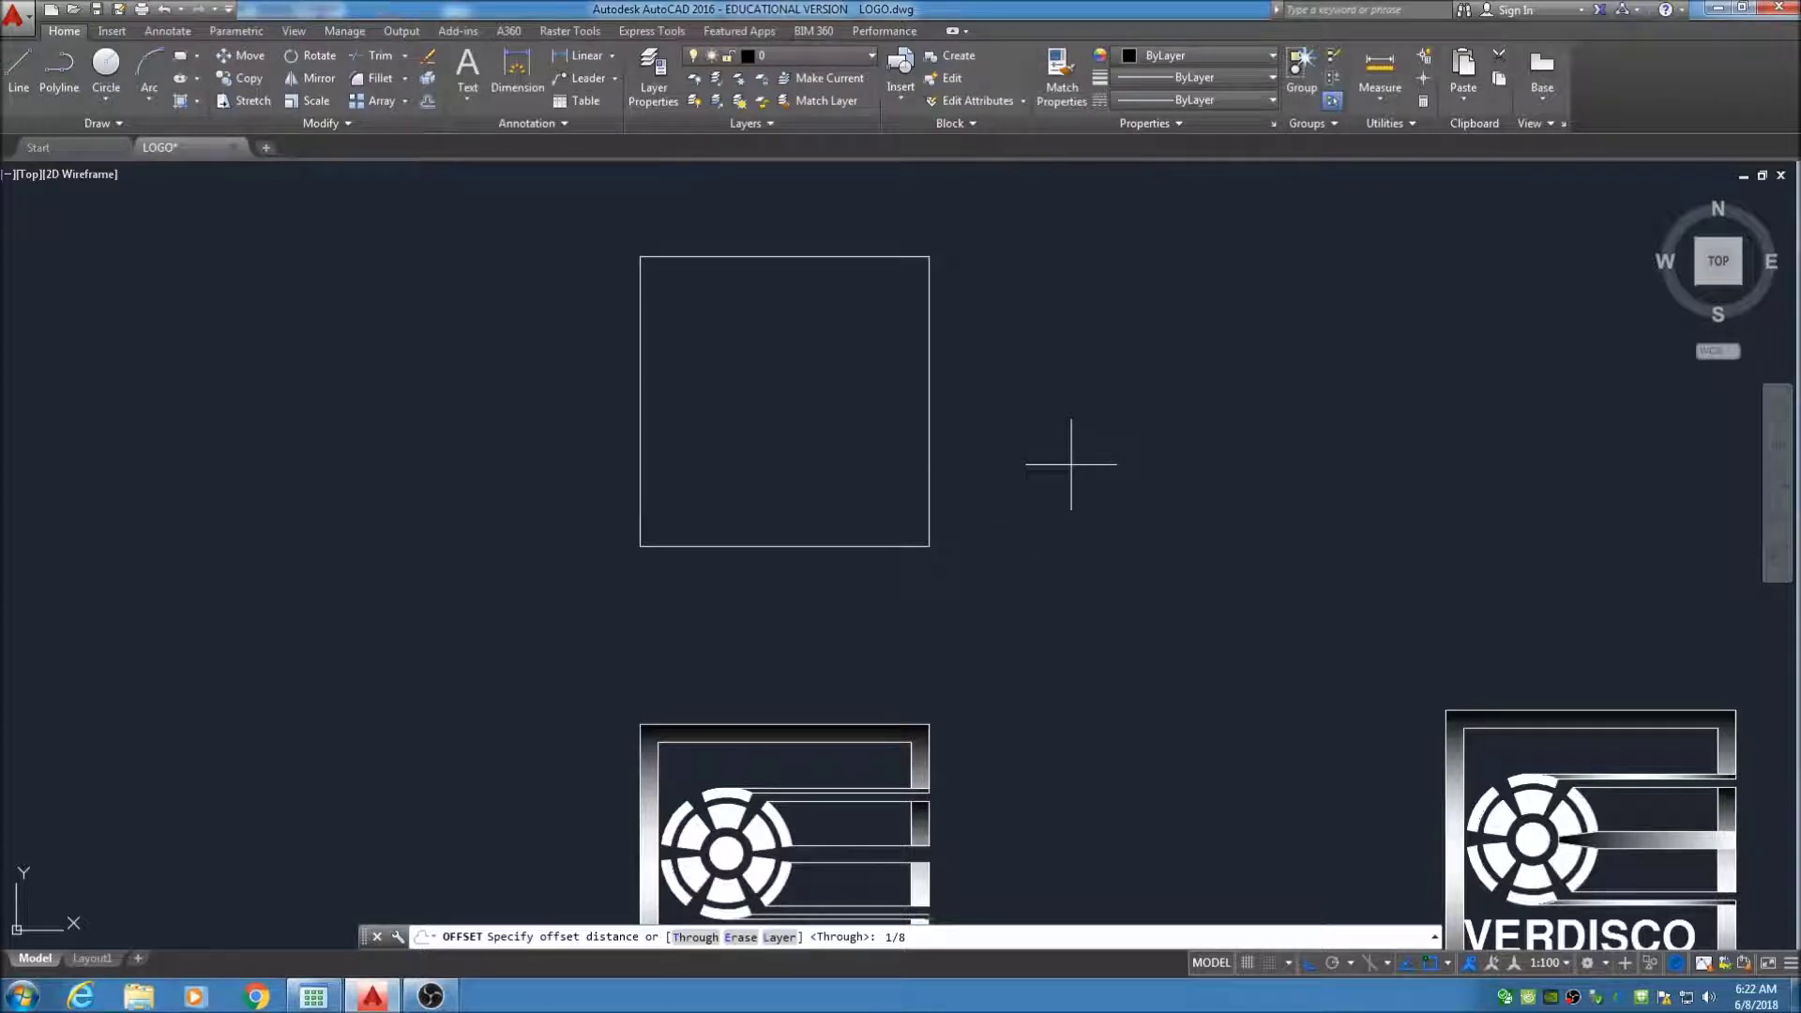
key(Return)
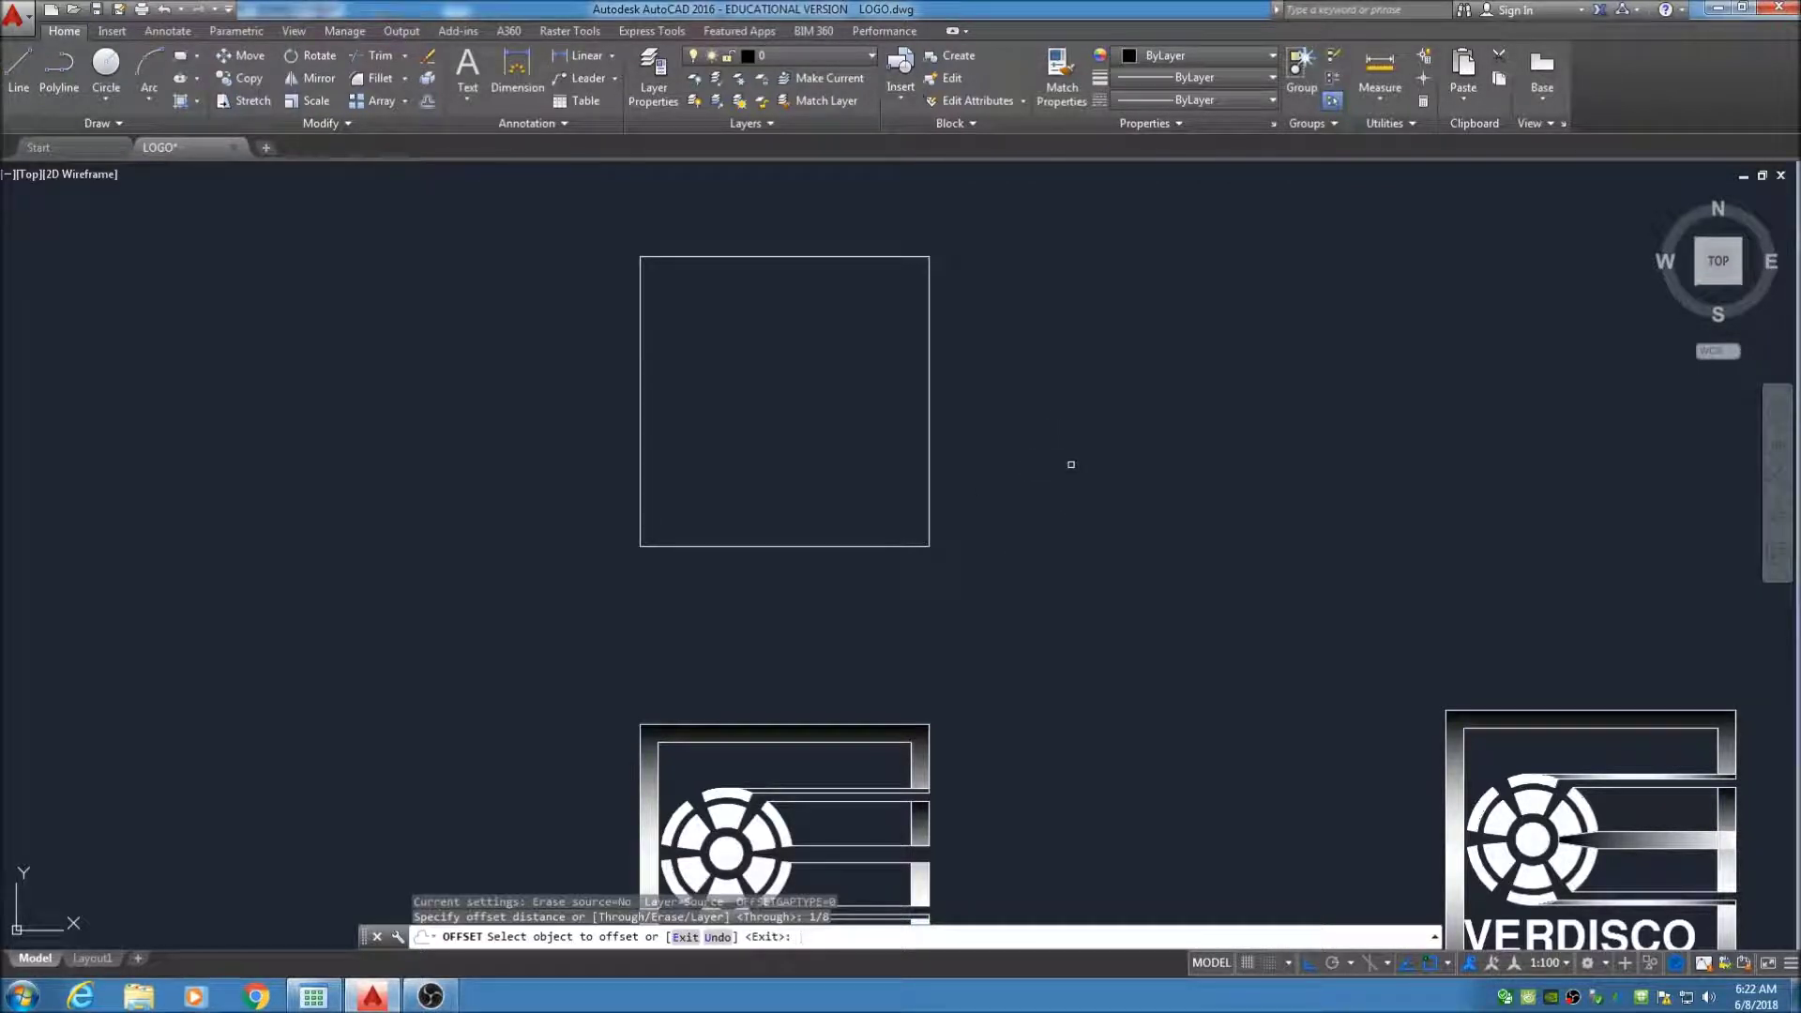
click(767, 256)
click(769, 292)
click(638, 340)
click(724, 364)
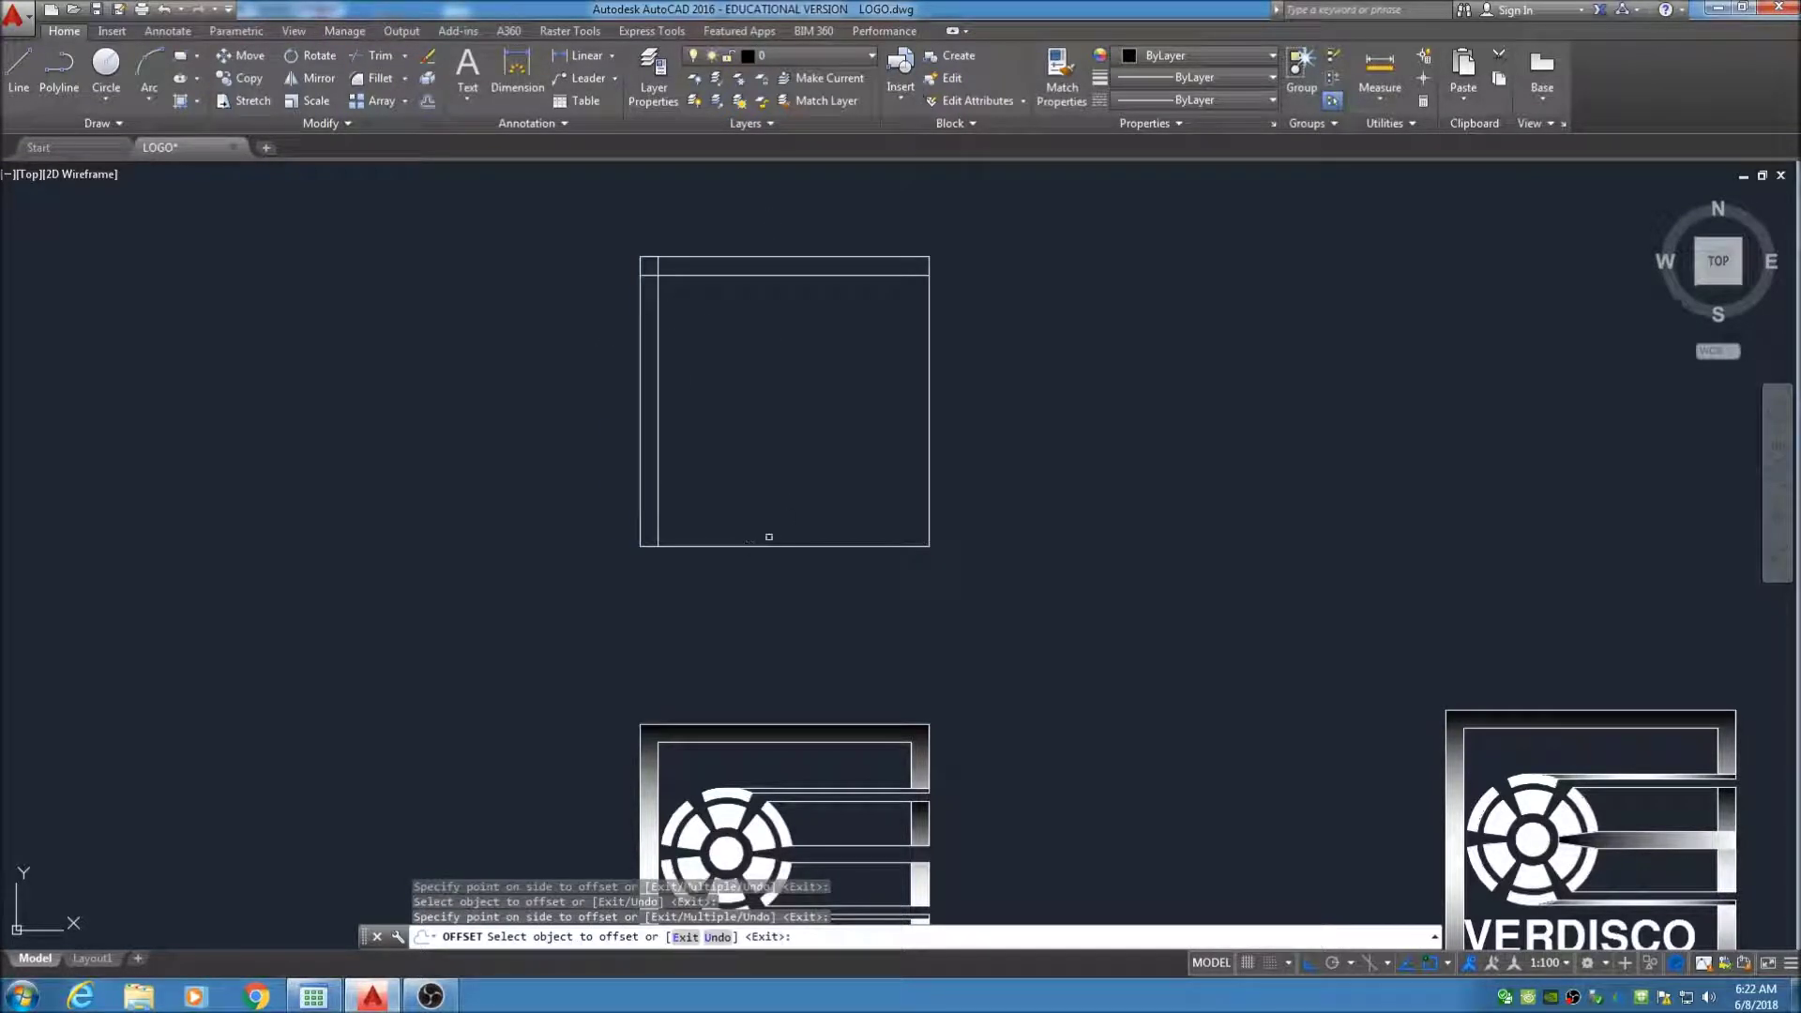
Offset the square's bottom and right edges inward by the same 1/8" distance
click(759, 545)
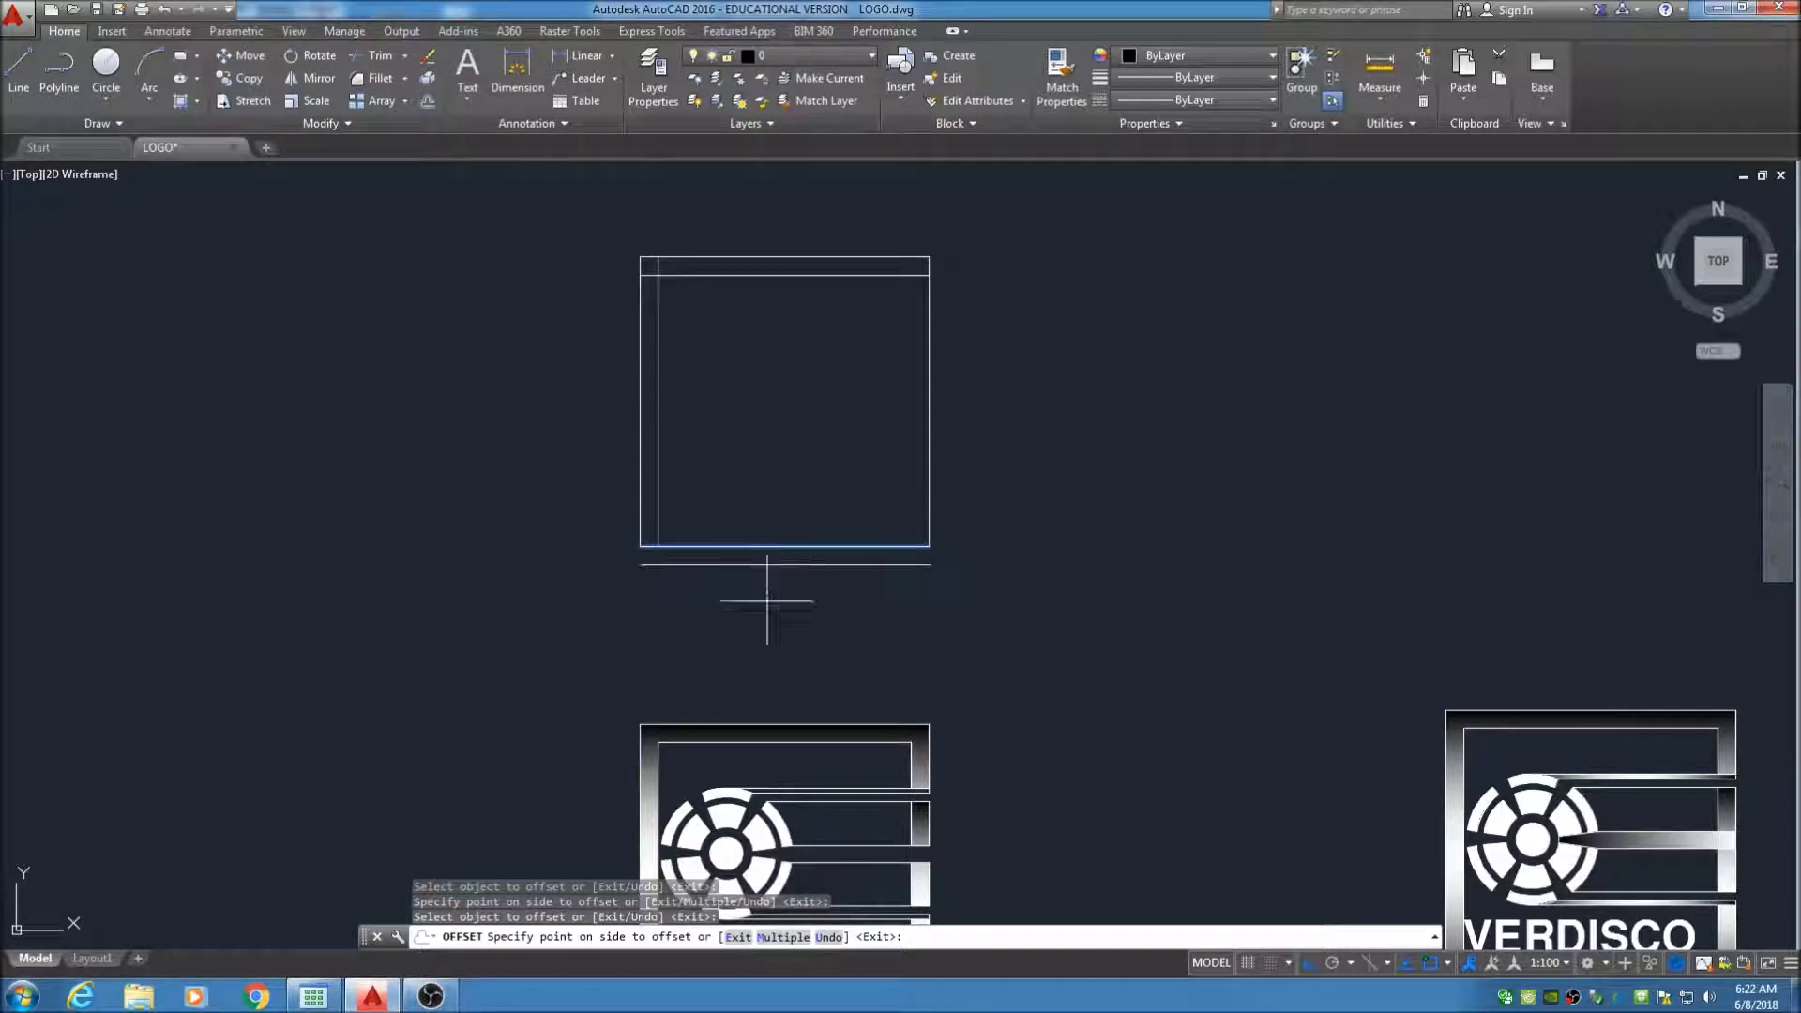
click(792, 394)
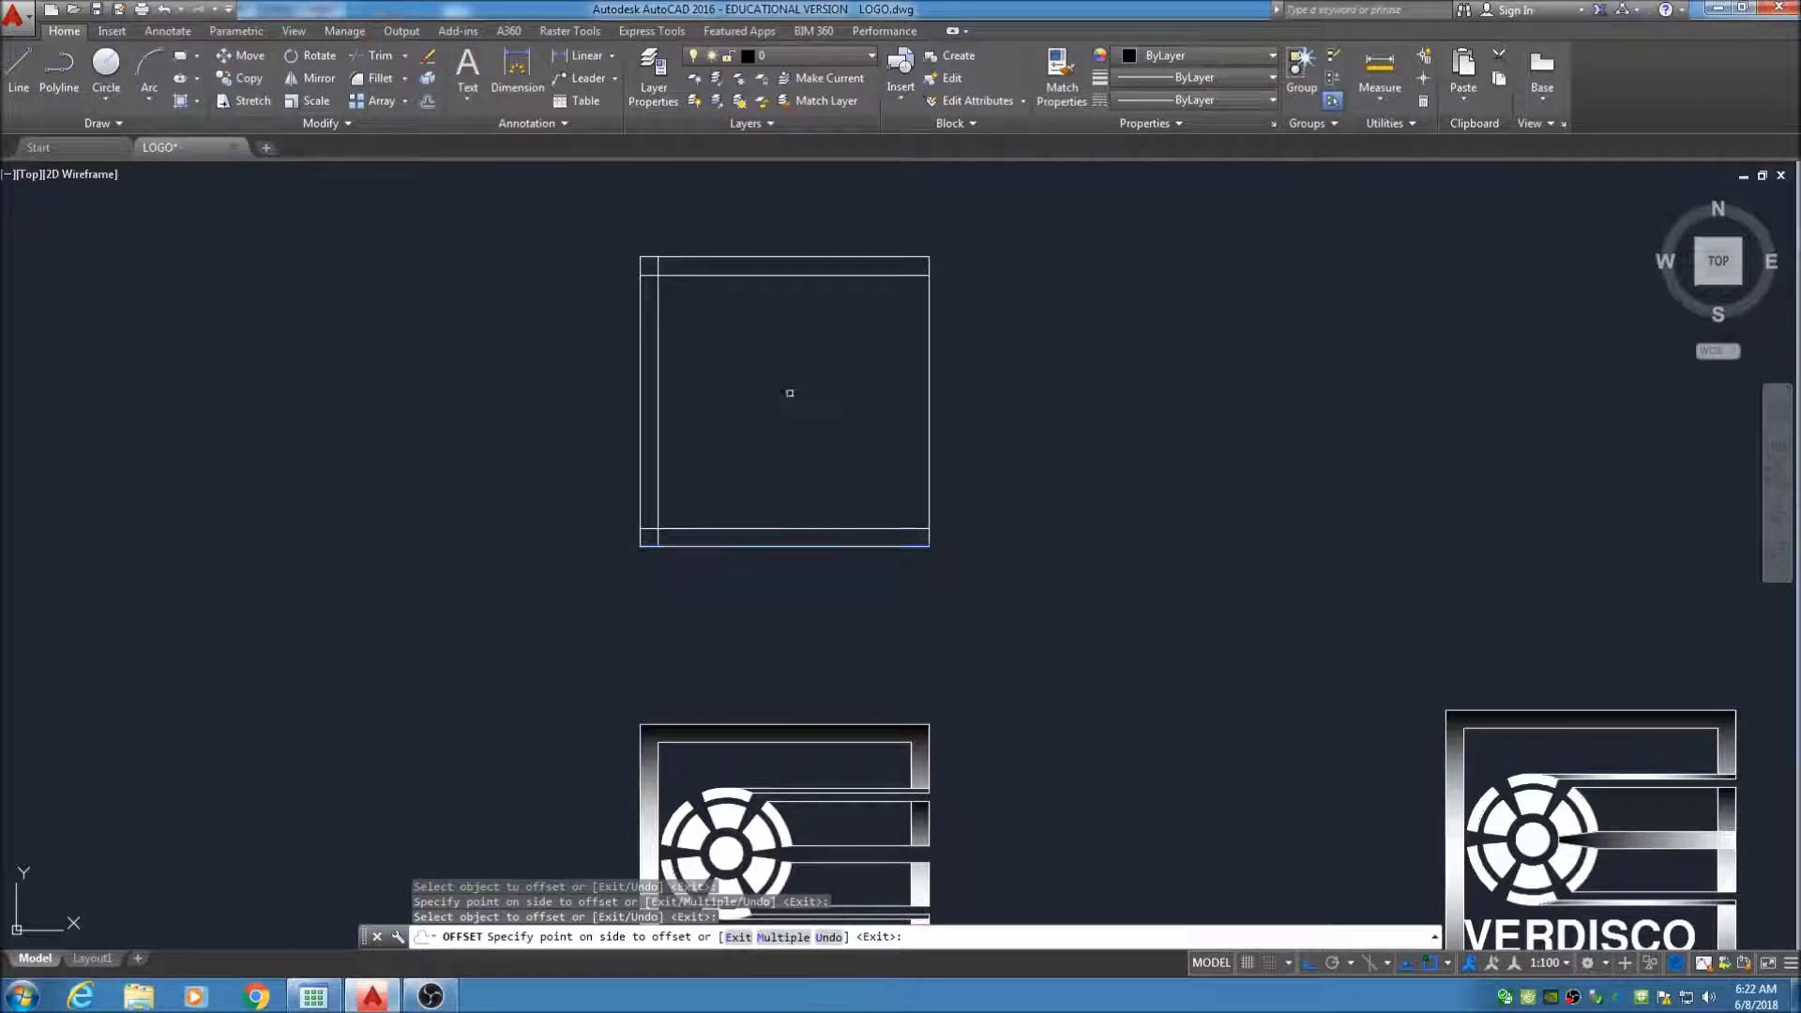
click(930, 410)
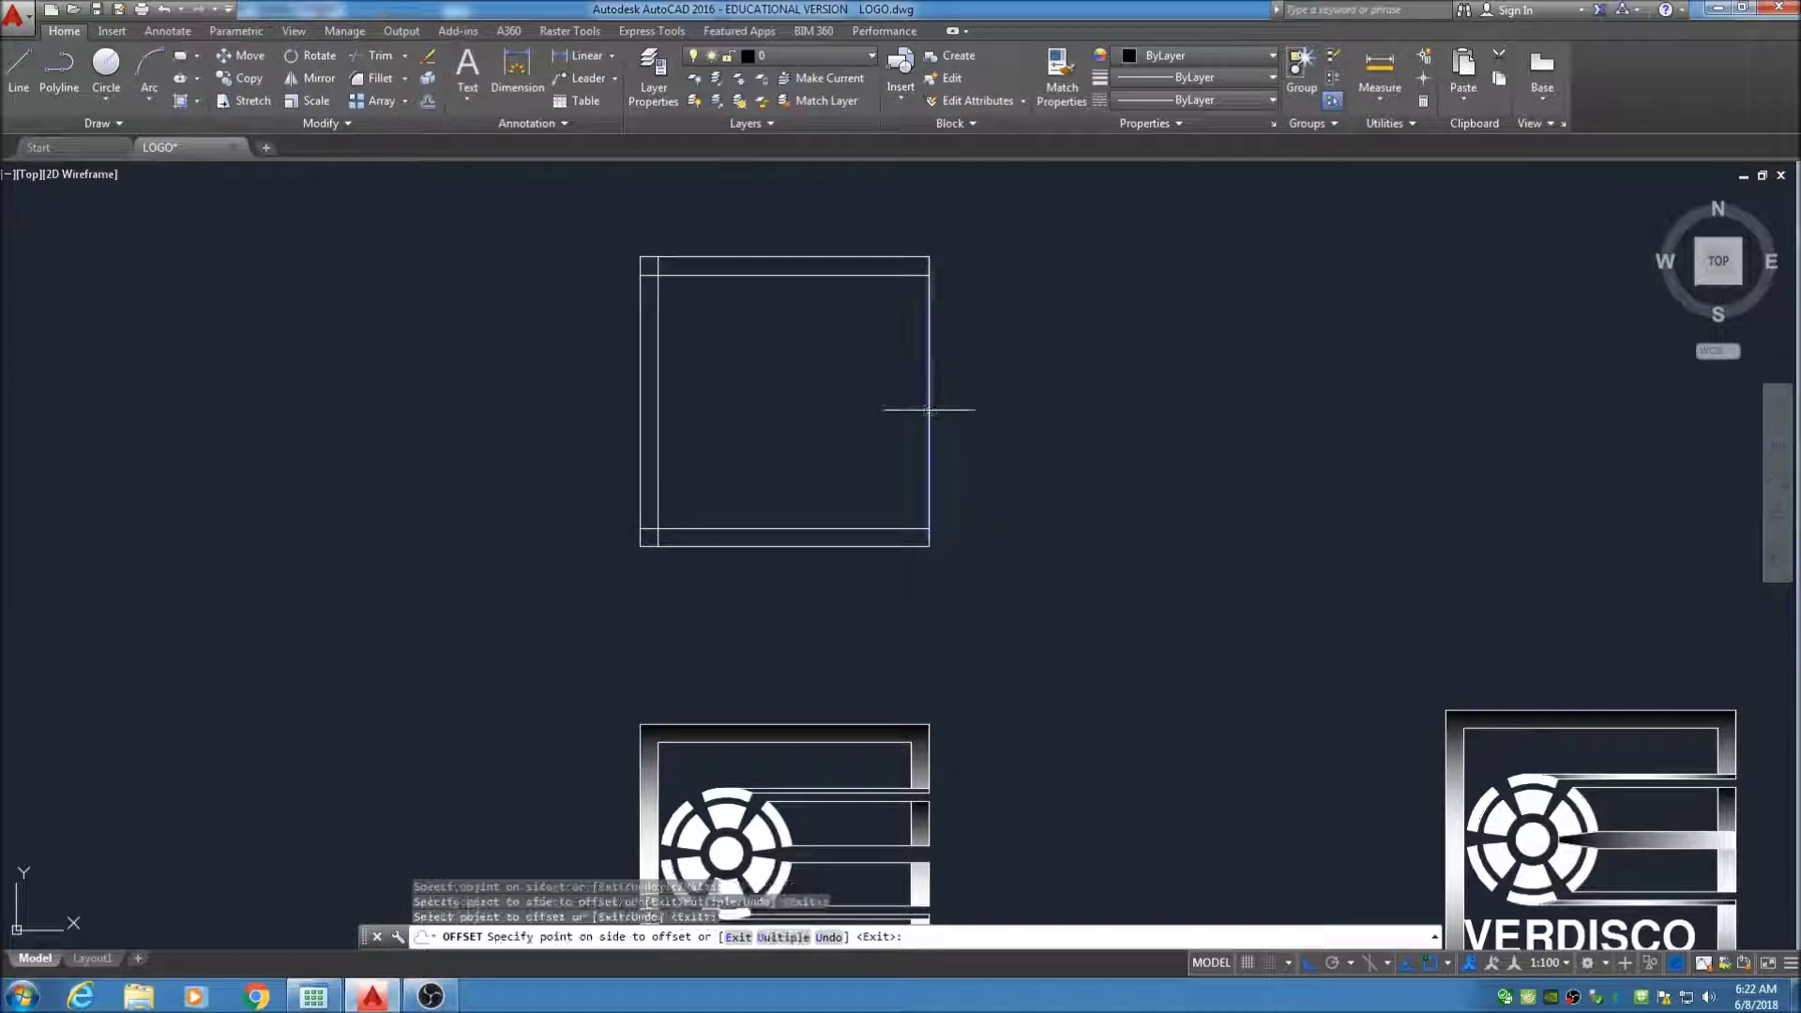
click(857, 408)
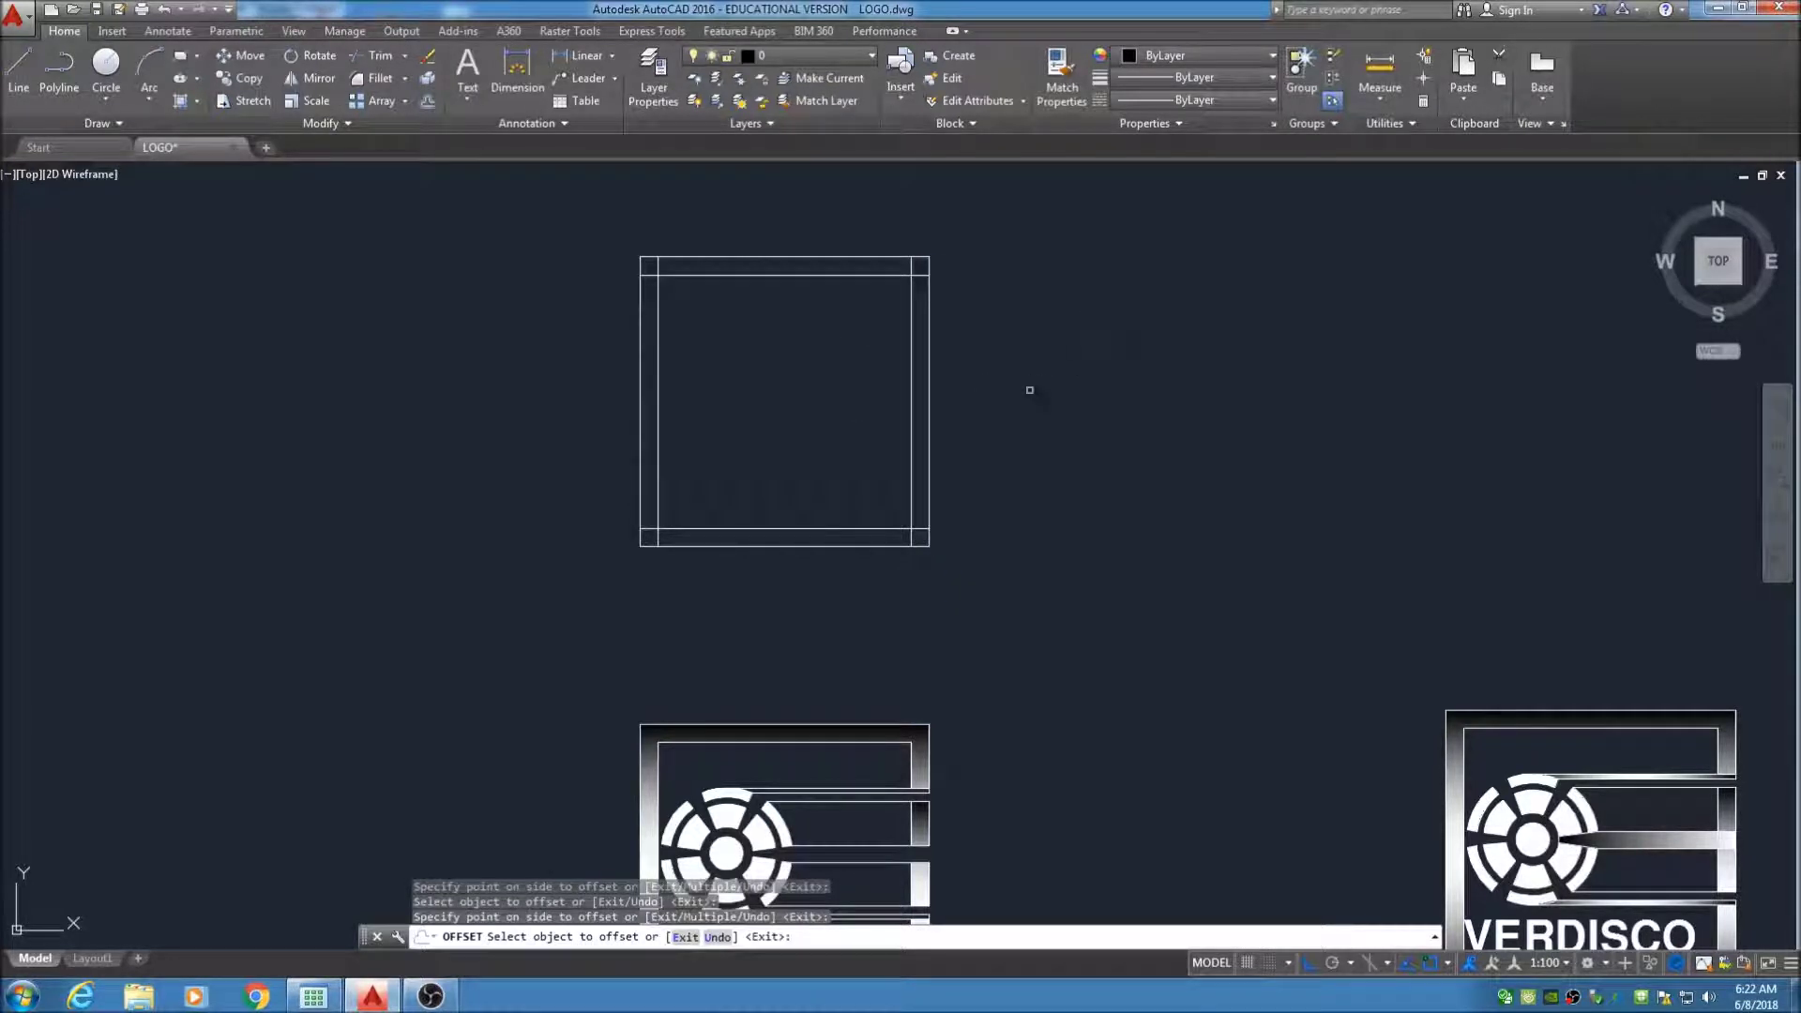
key(Return)
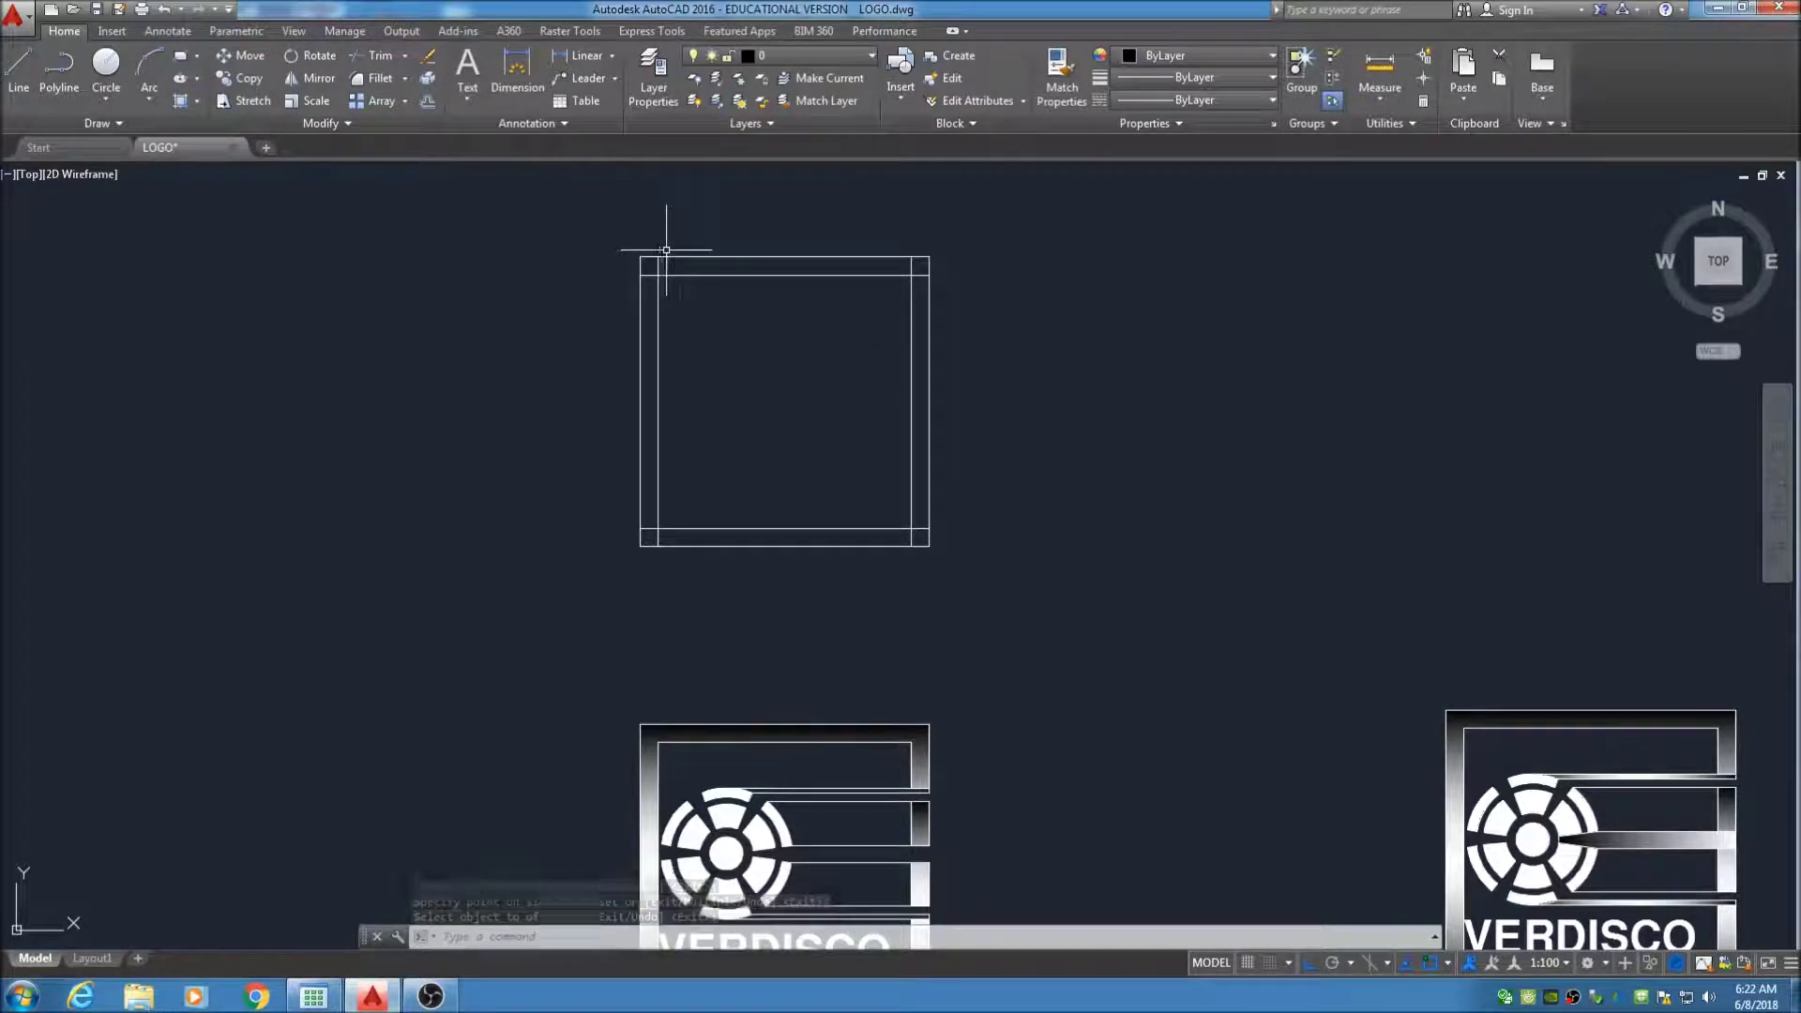
Trim the left inner vertical line above the upper inner horizontal line, using that horizontal line as the cutting edge
scroll(665, 263, up, 2)
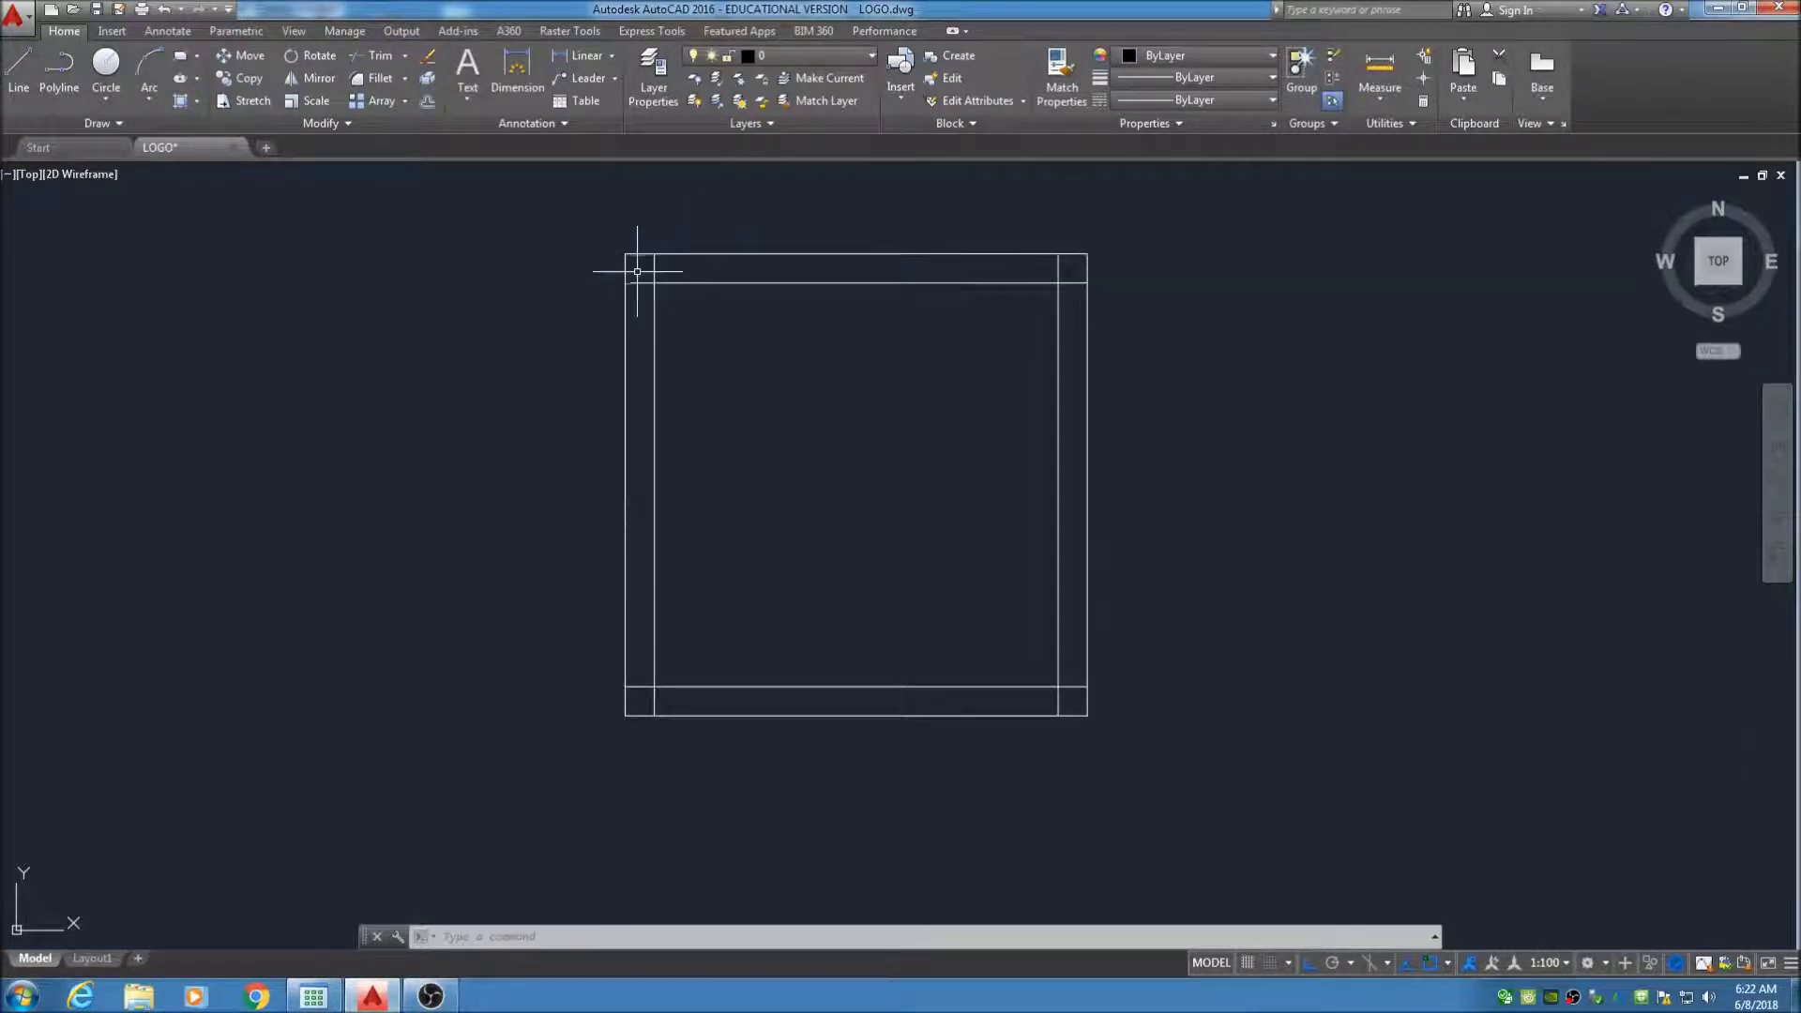
click(356, 57)
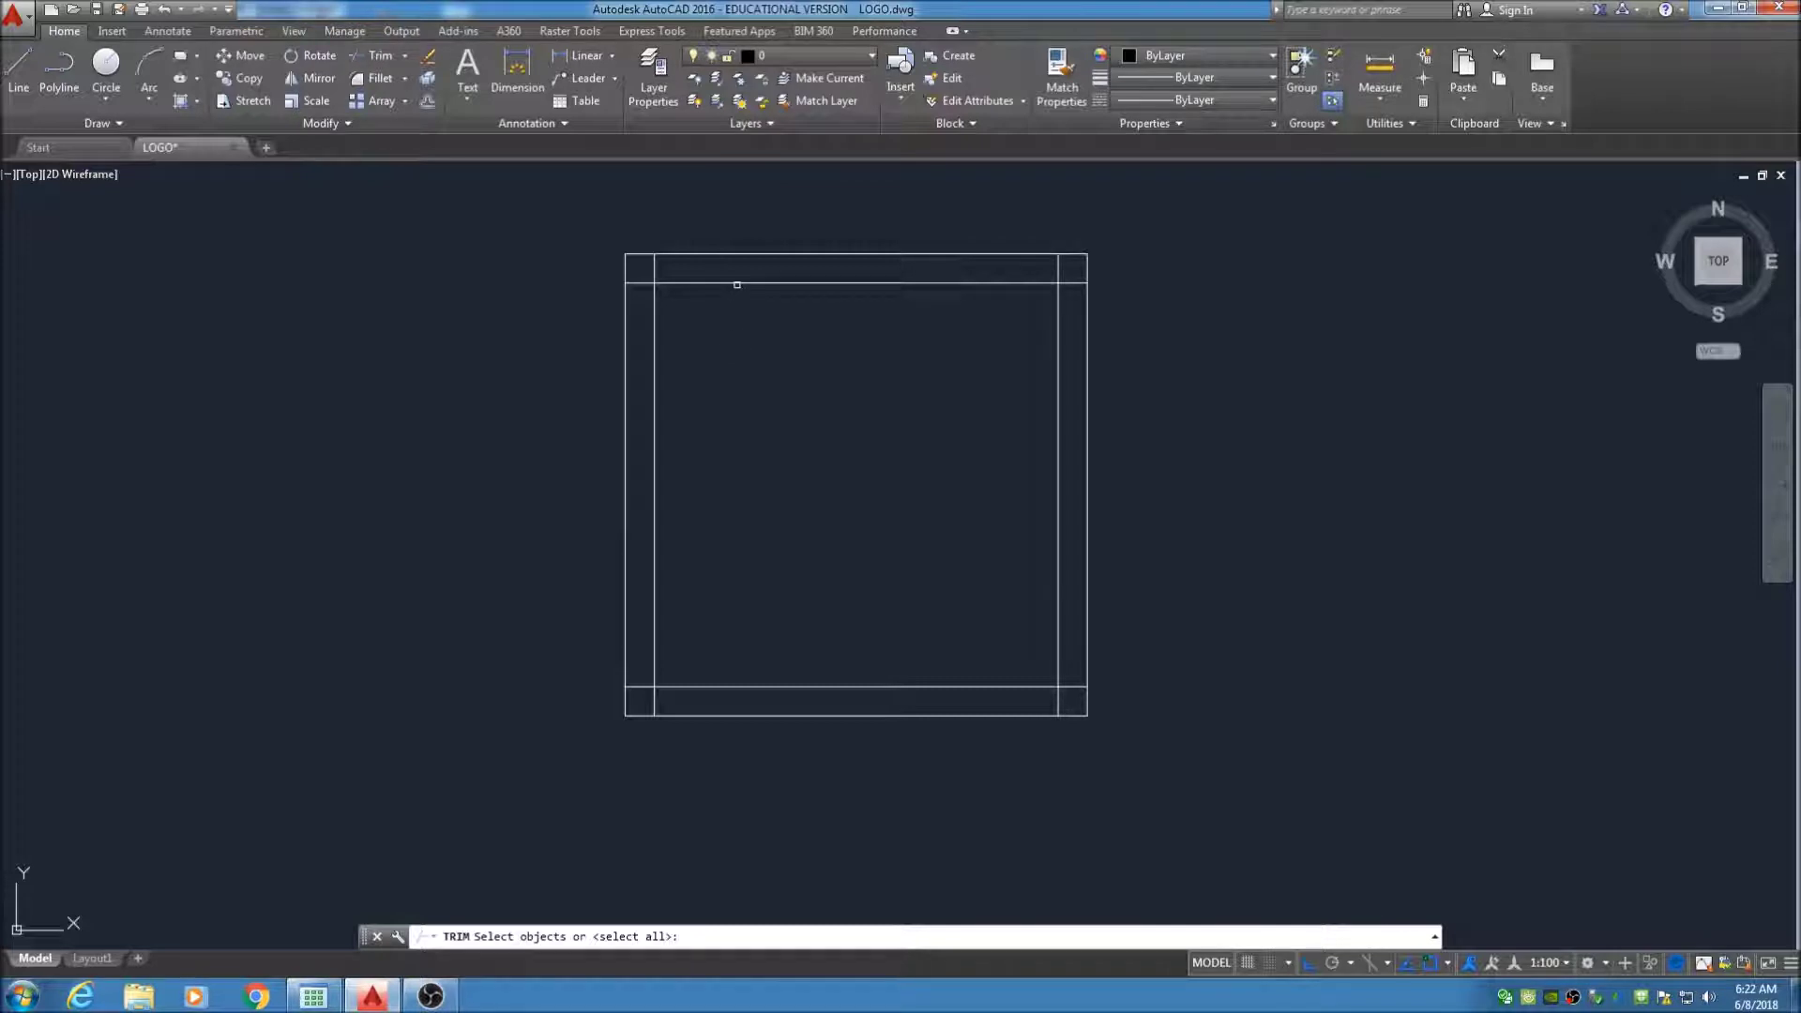
click(736, 283)
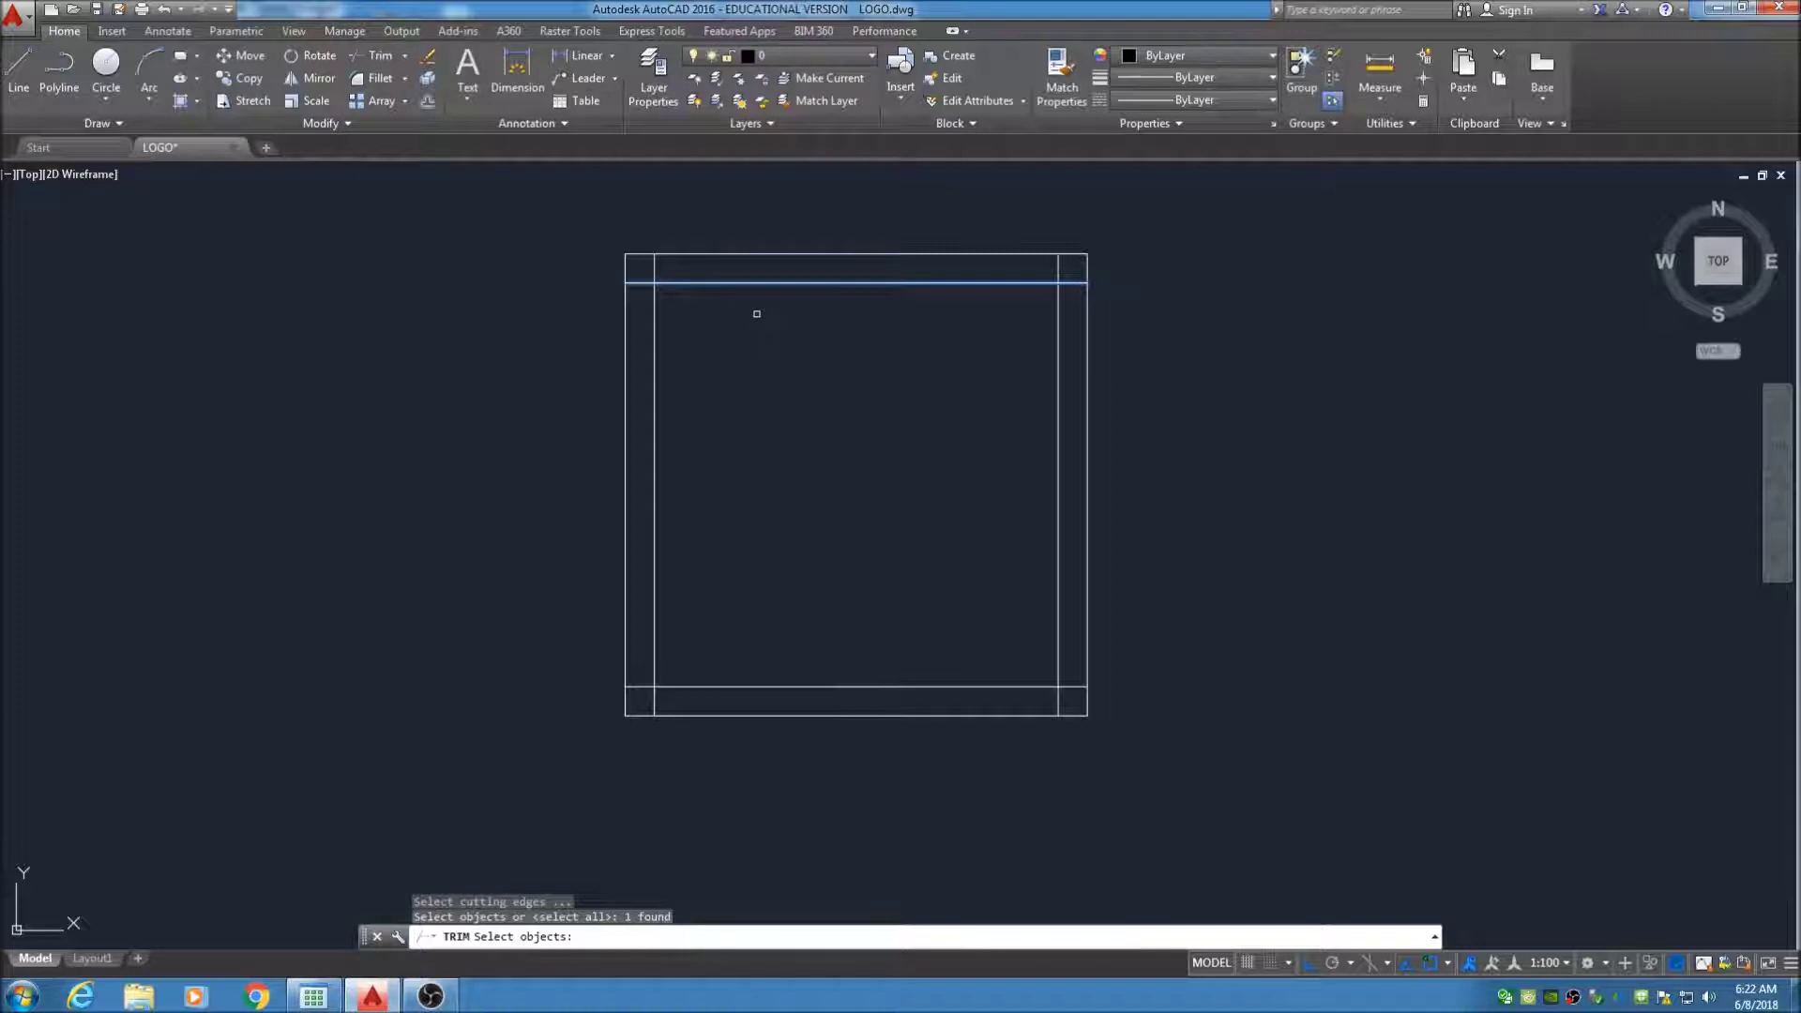
key(Return)
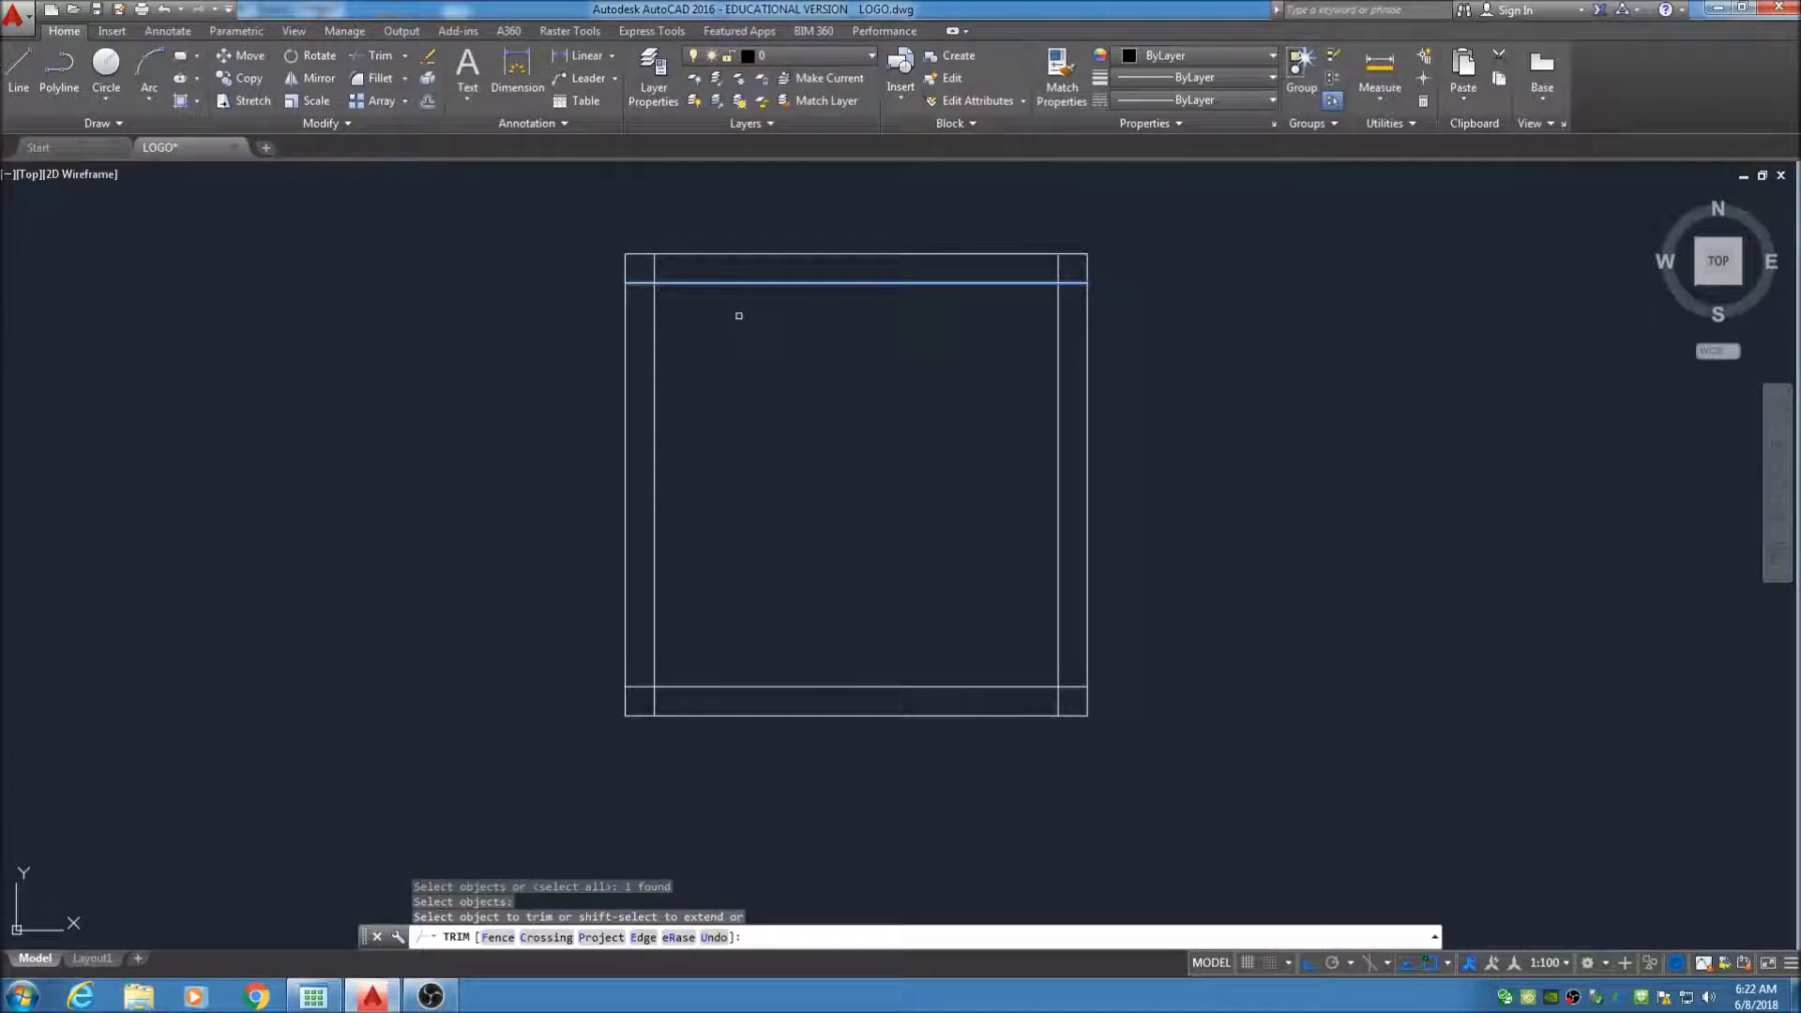
click(694, 283)
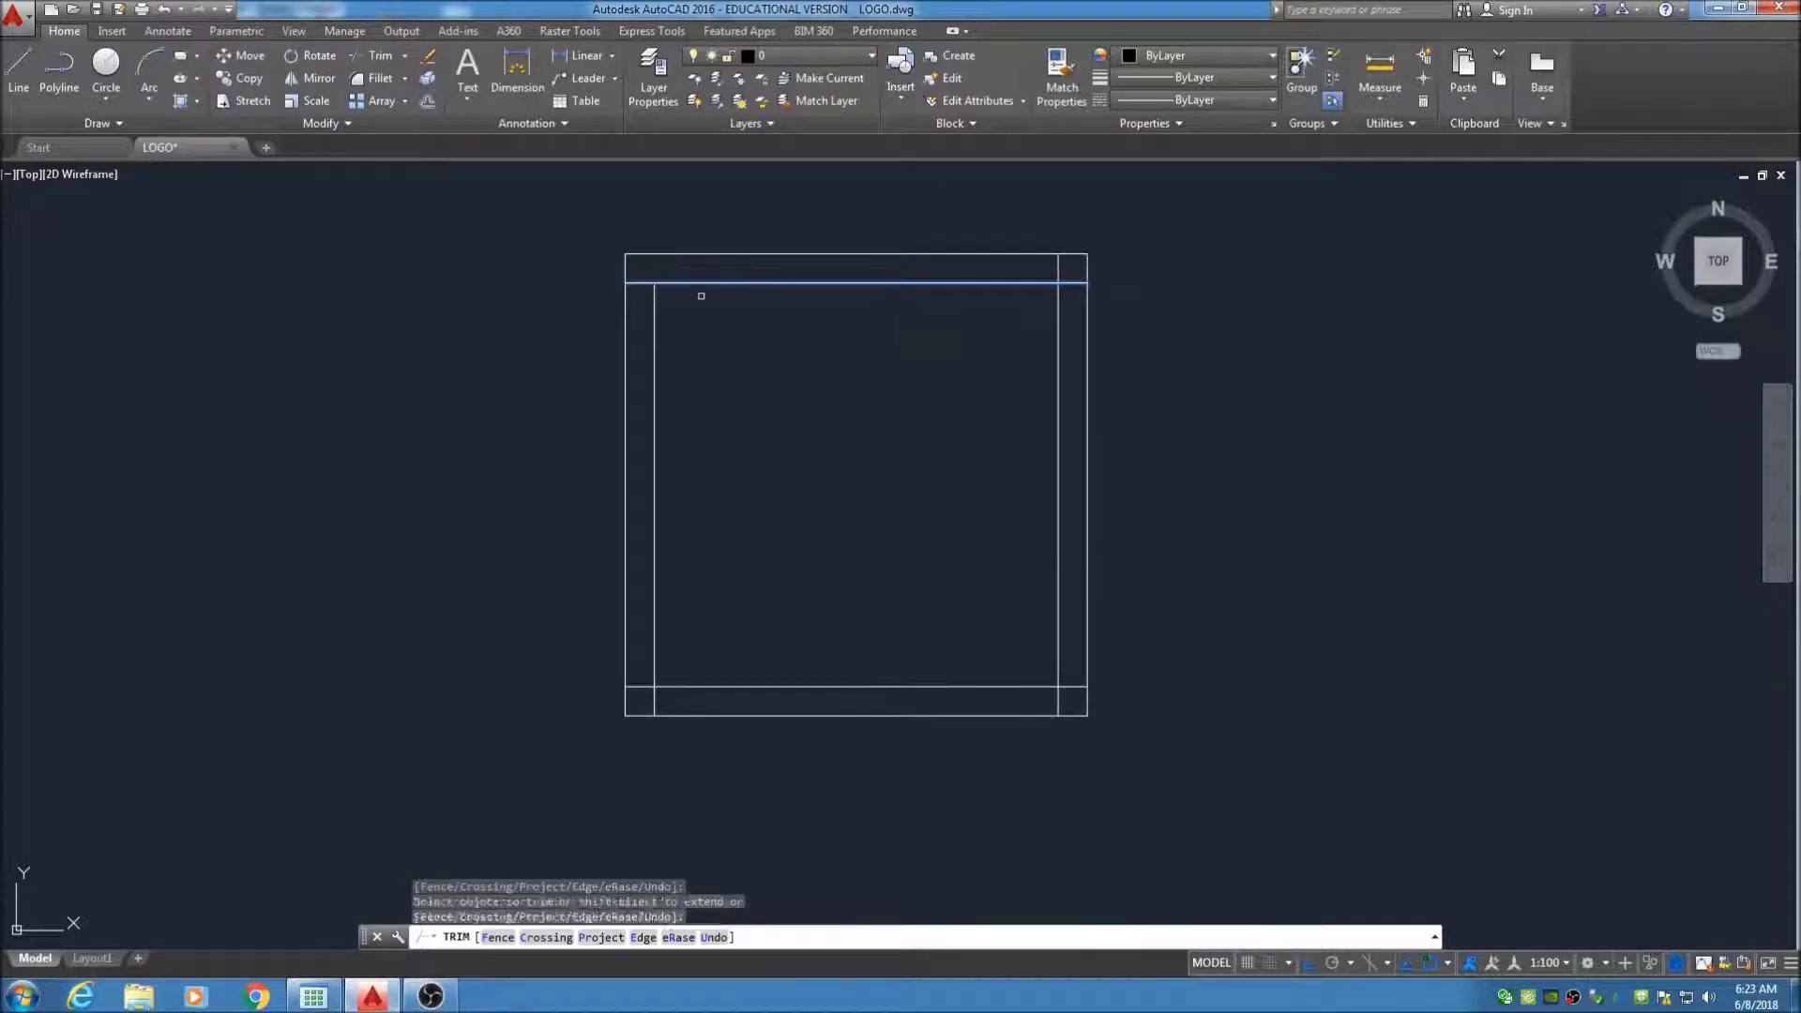
key(Return)
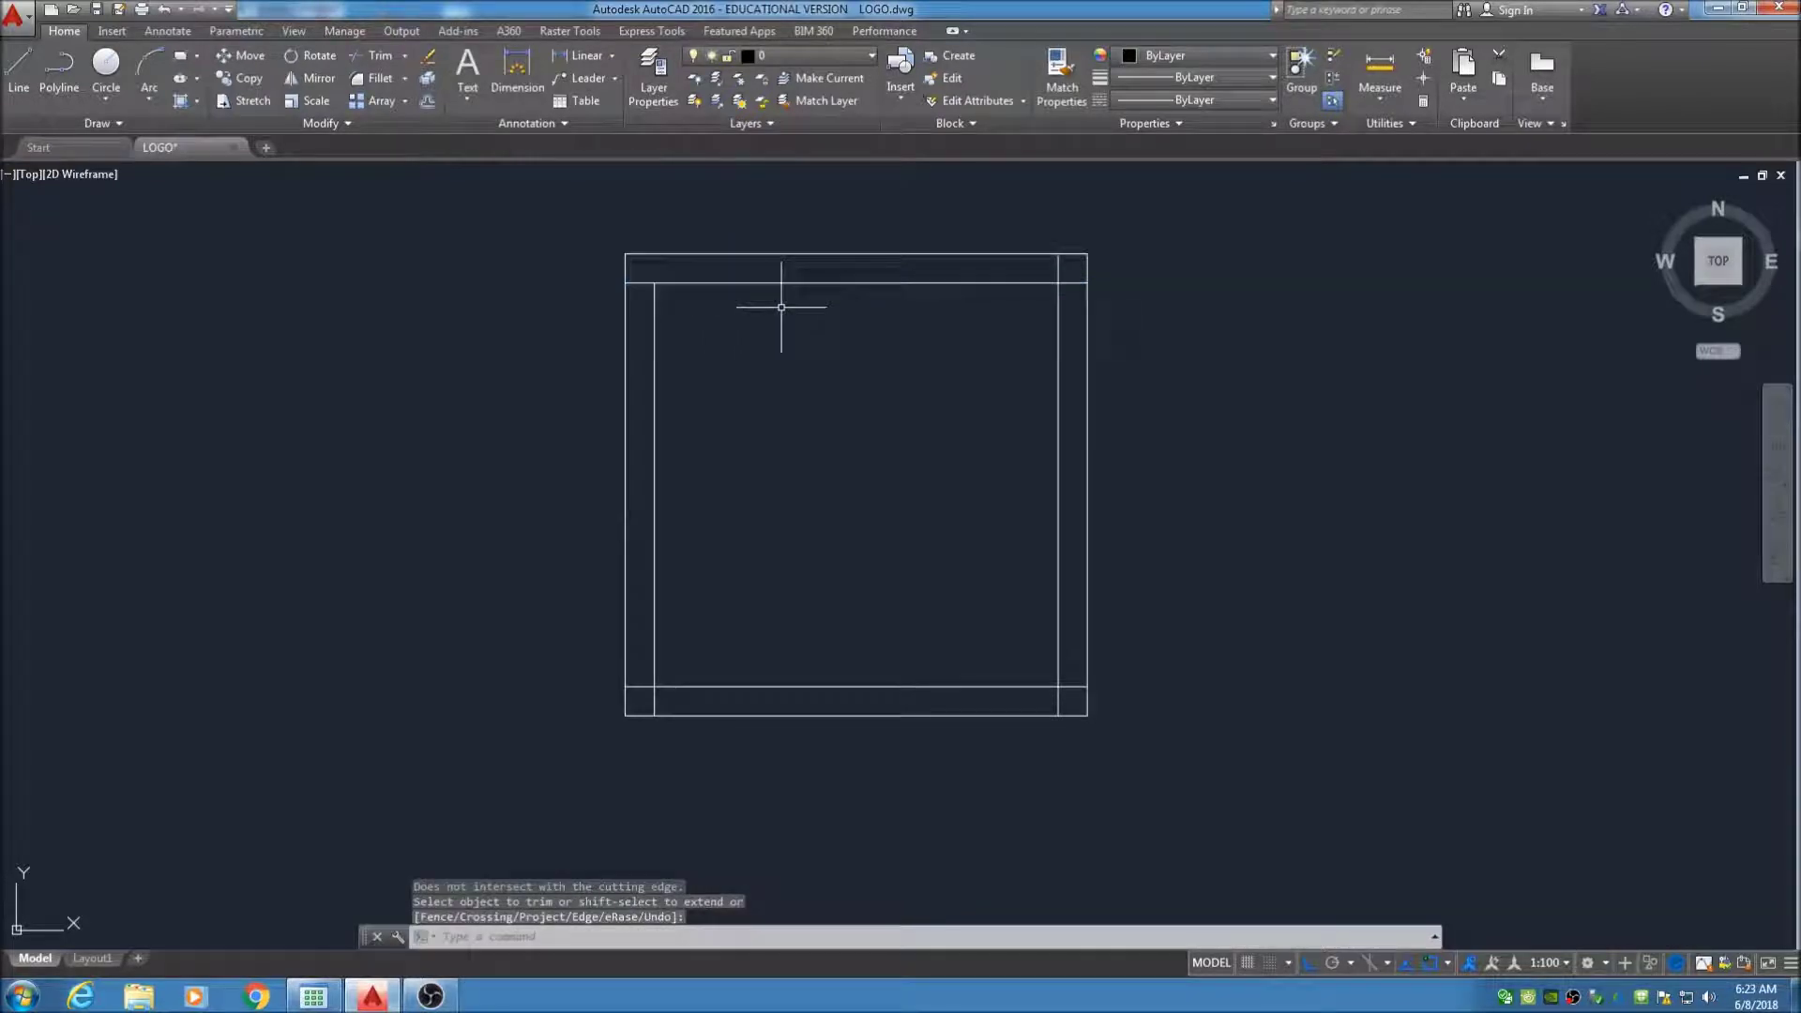
Trim the upper inner line's overhang at the top-left corner, using all objects as cutting edges
key(Return)
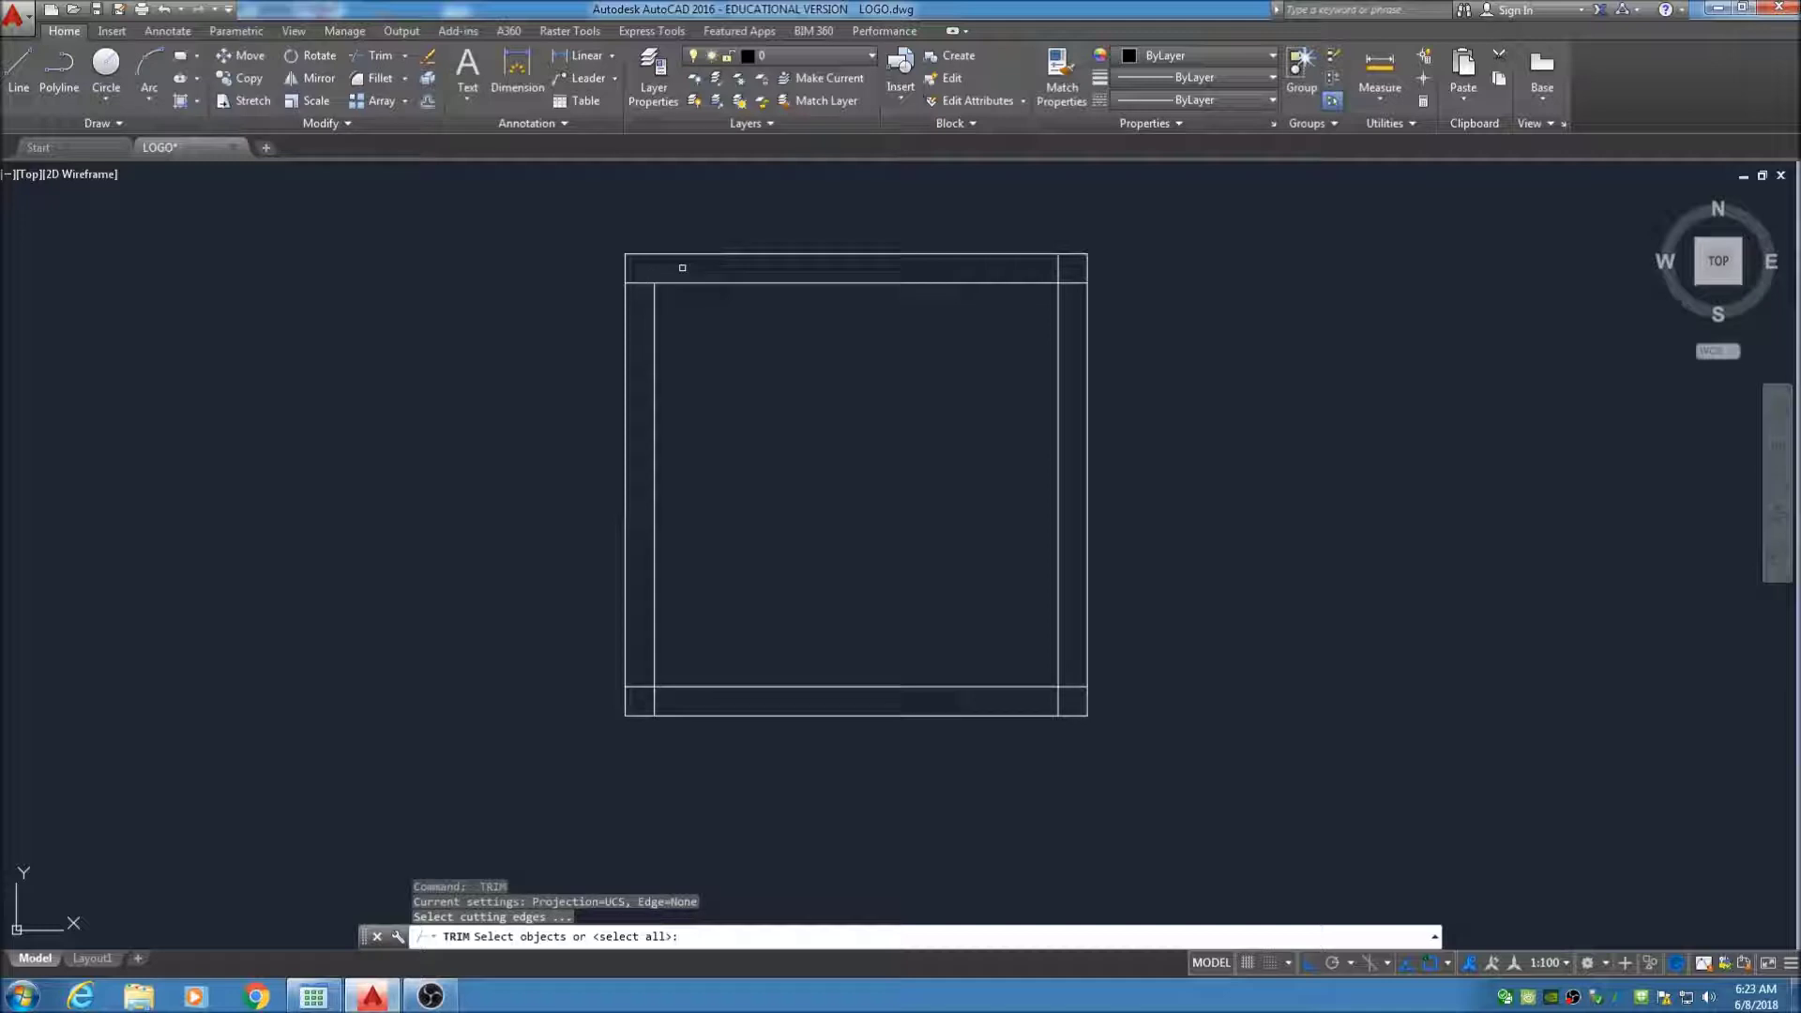
key(Return)
click(634, 282)
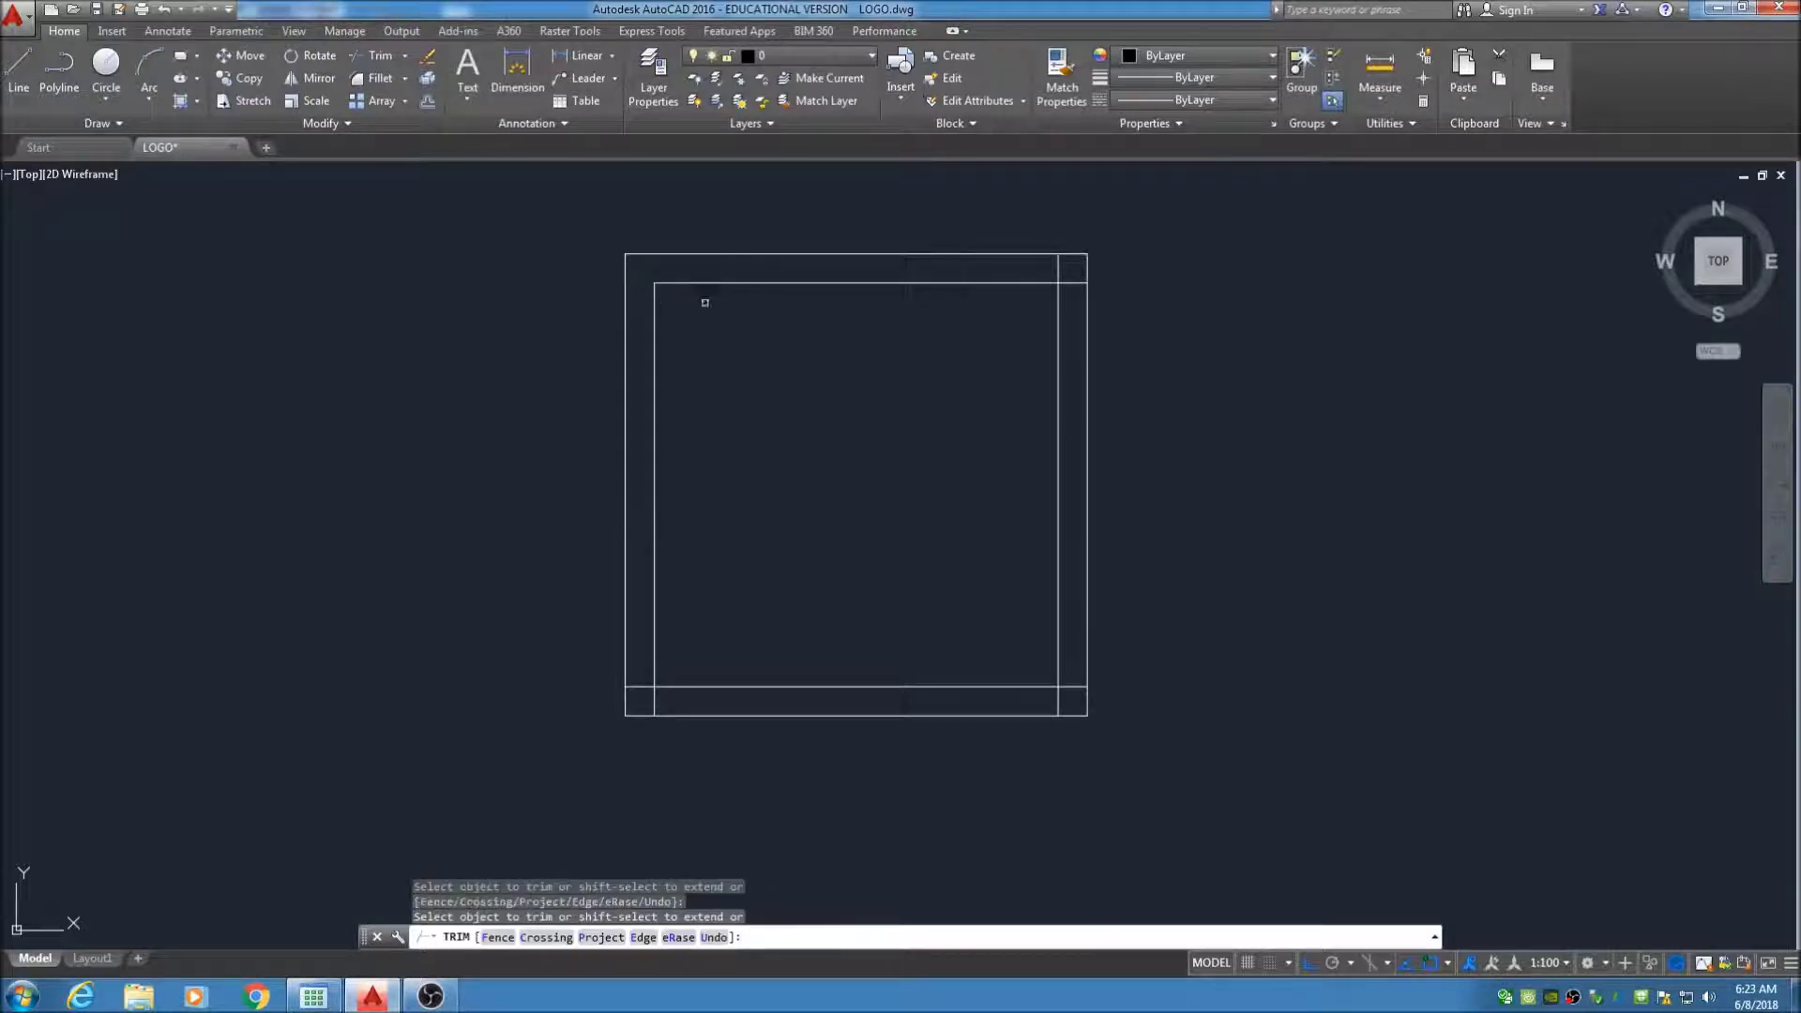
key(Return)
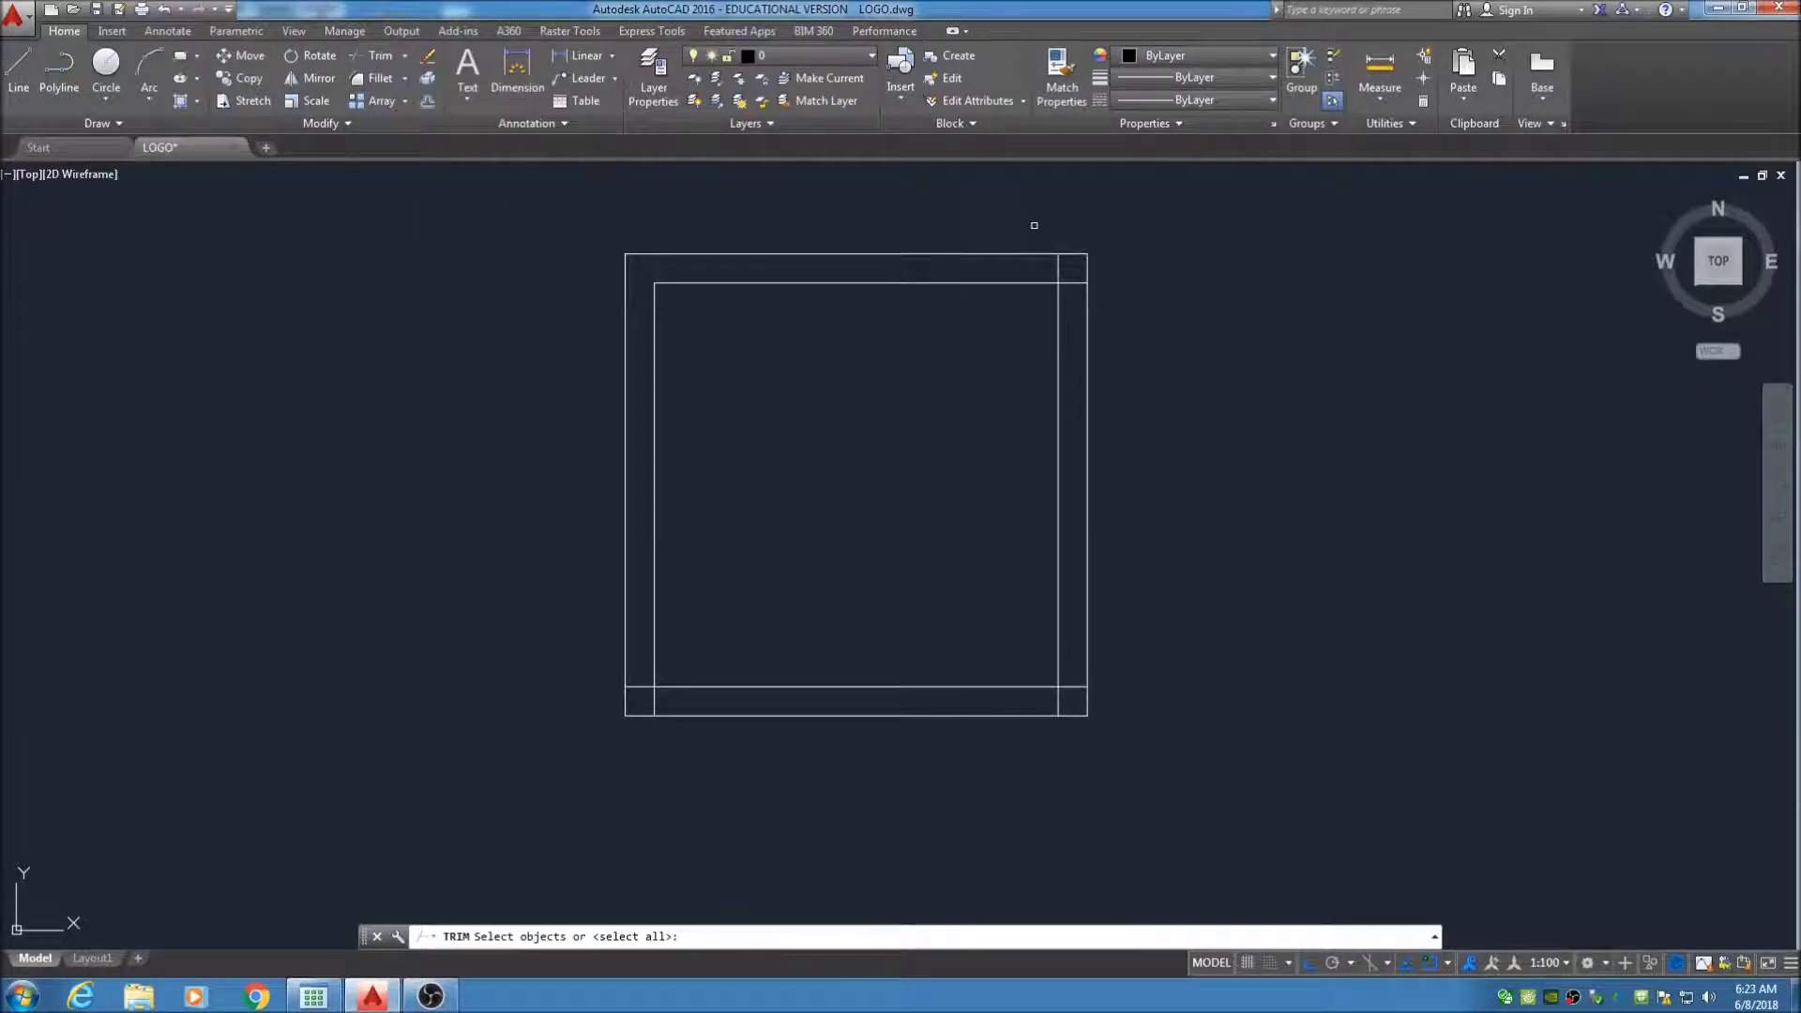
Trim both inner line overhangs at the frame's top-right corner, using all objects as cutting edges
key(Return)
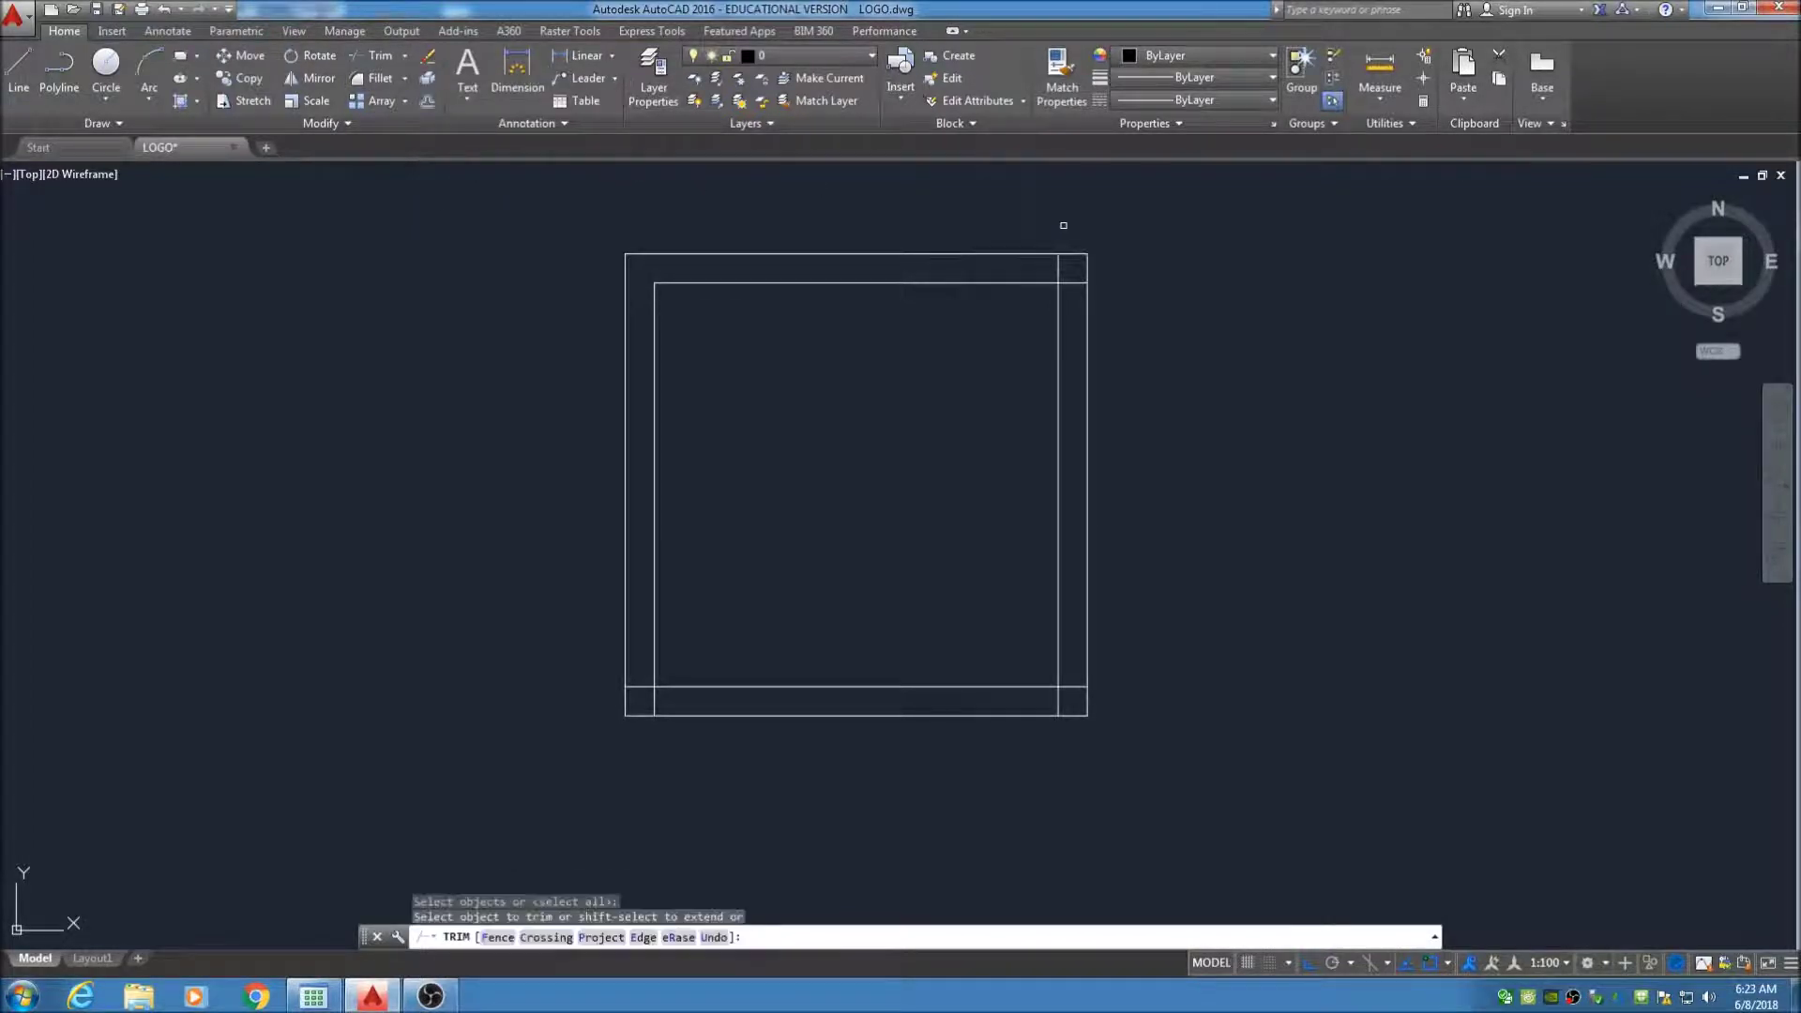
key(Return)
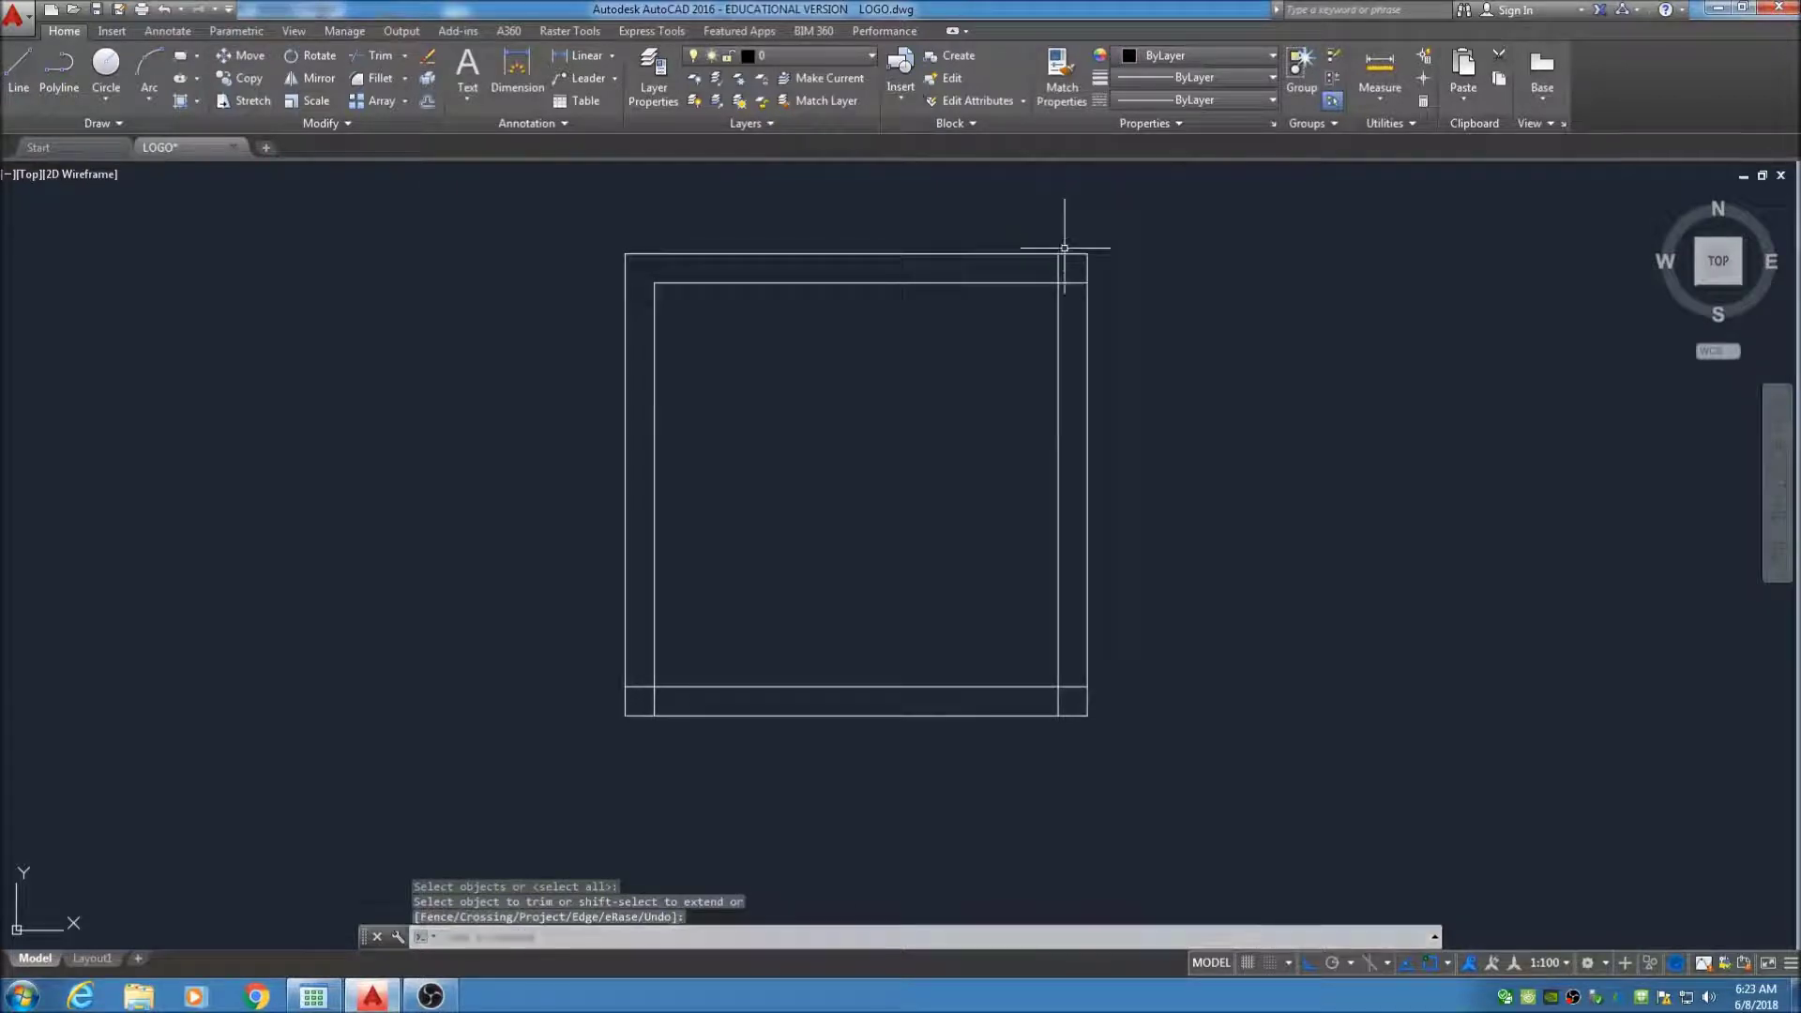
key(Return)
key(Return)
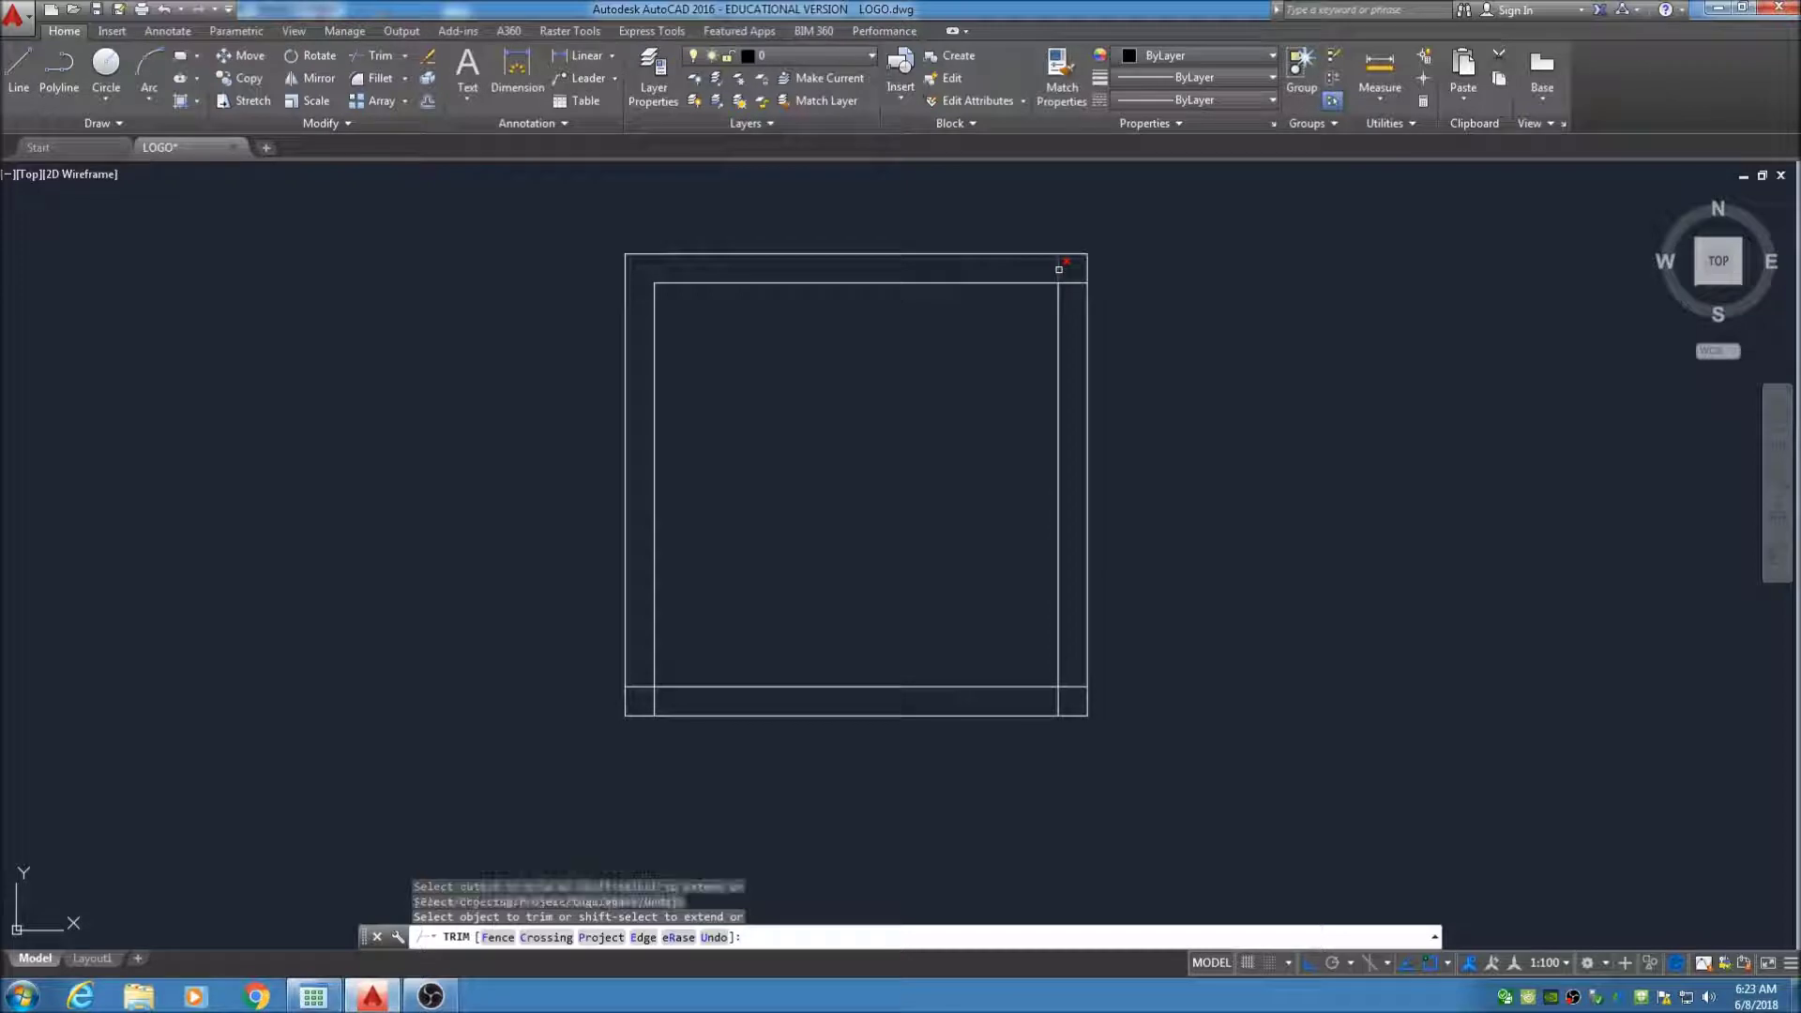
click(1078, 282)
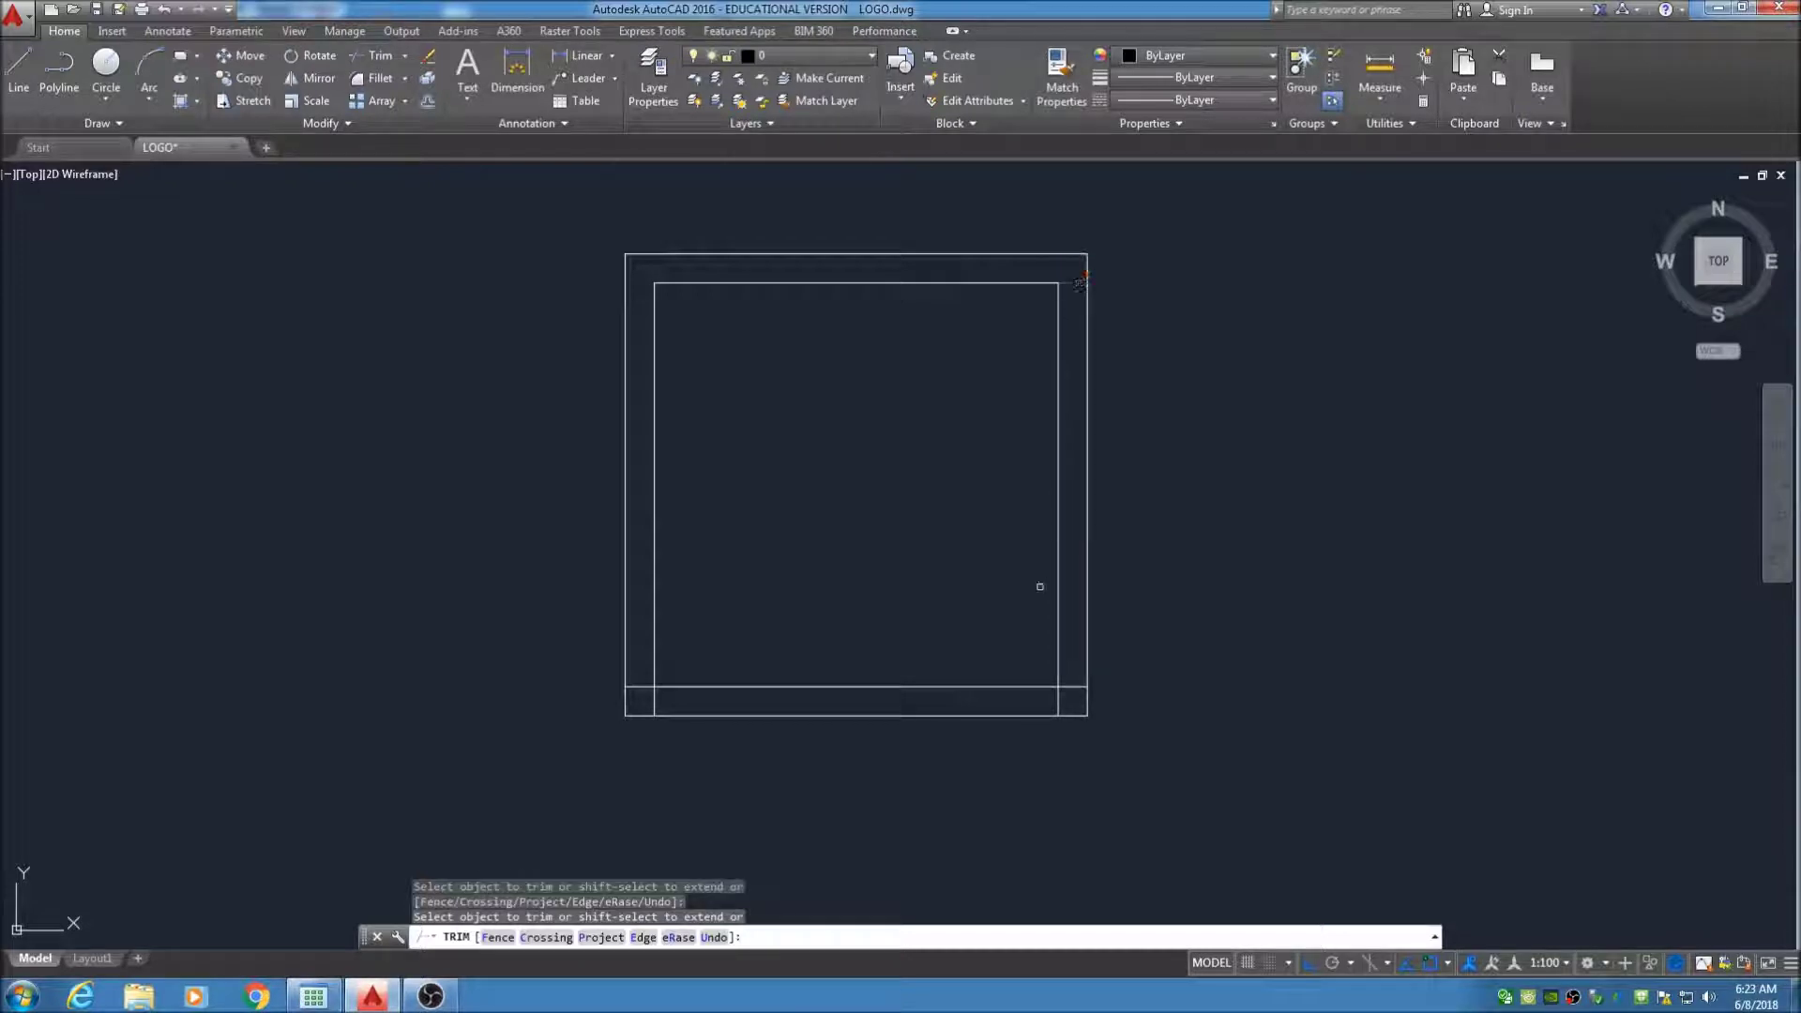
Trim the remaining inner line overhangs at the frame's bottom-right and bottom-left corners
click(1079, 686)
click(635, 685)
key(Return)
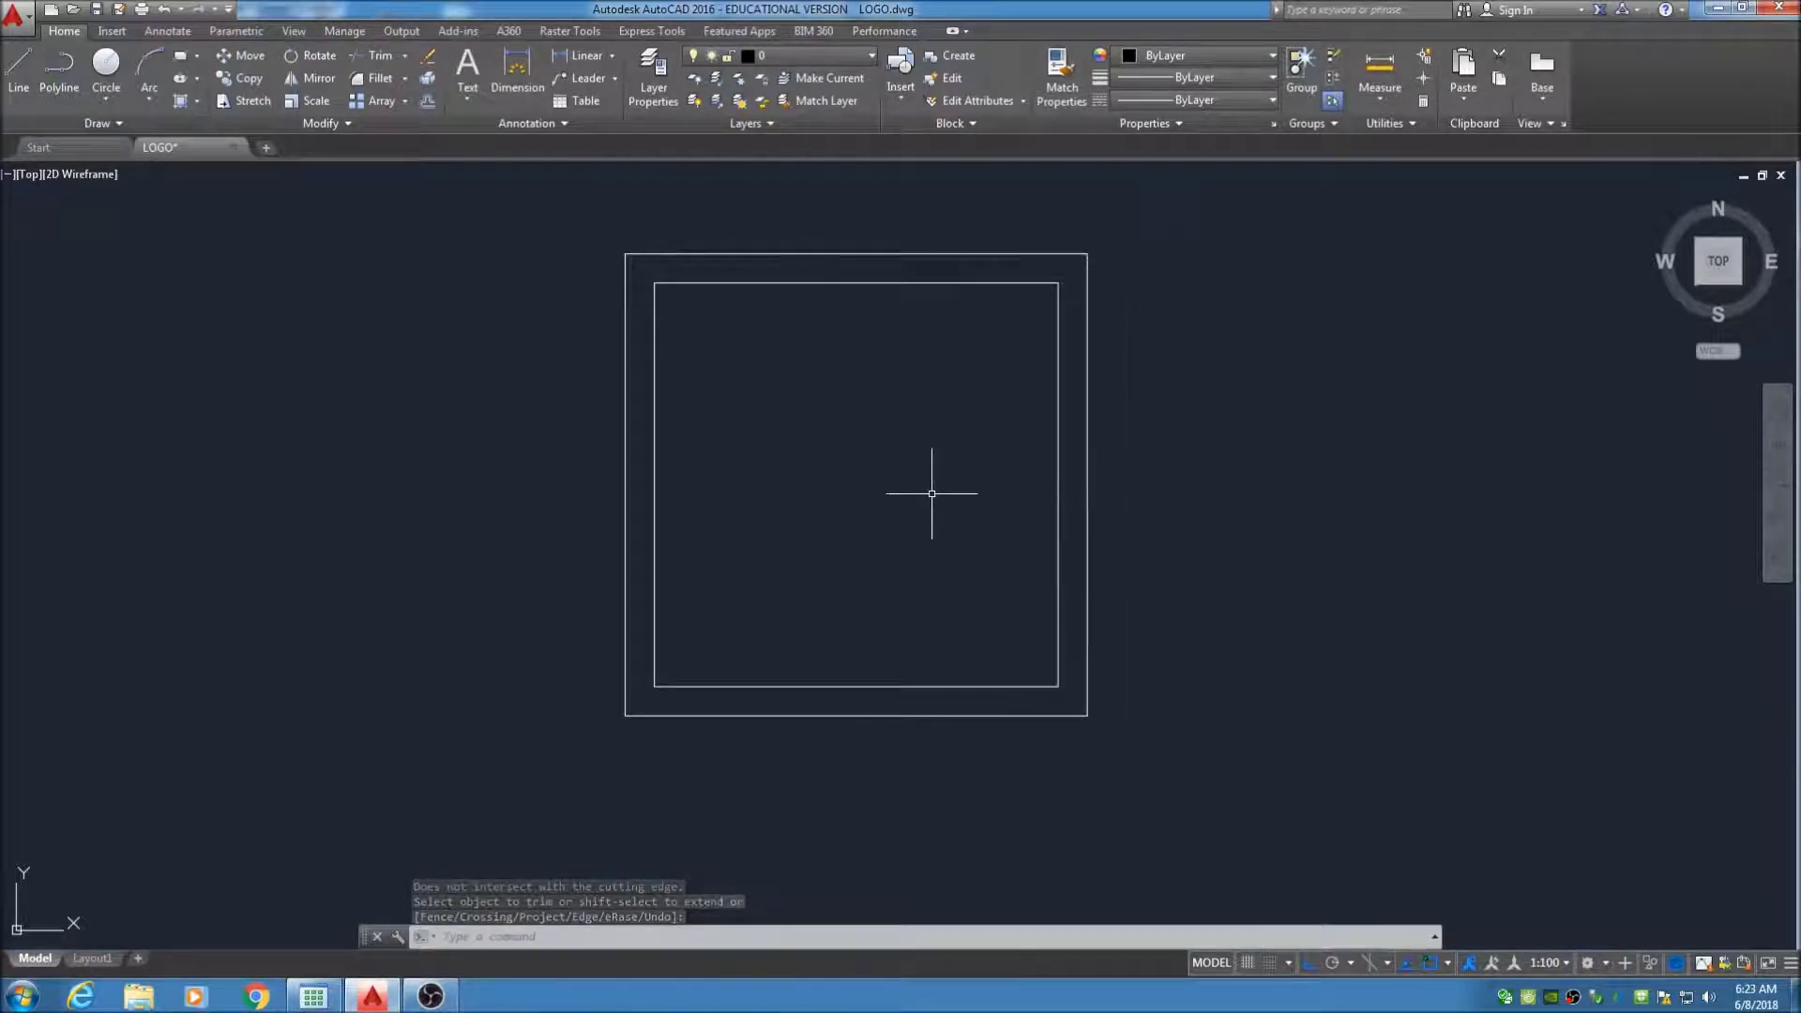
Save the drawing with the finished square frame under its current name
scroll(933, 489, down, 2)
middle_drag(933, 489, 877, 385)
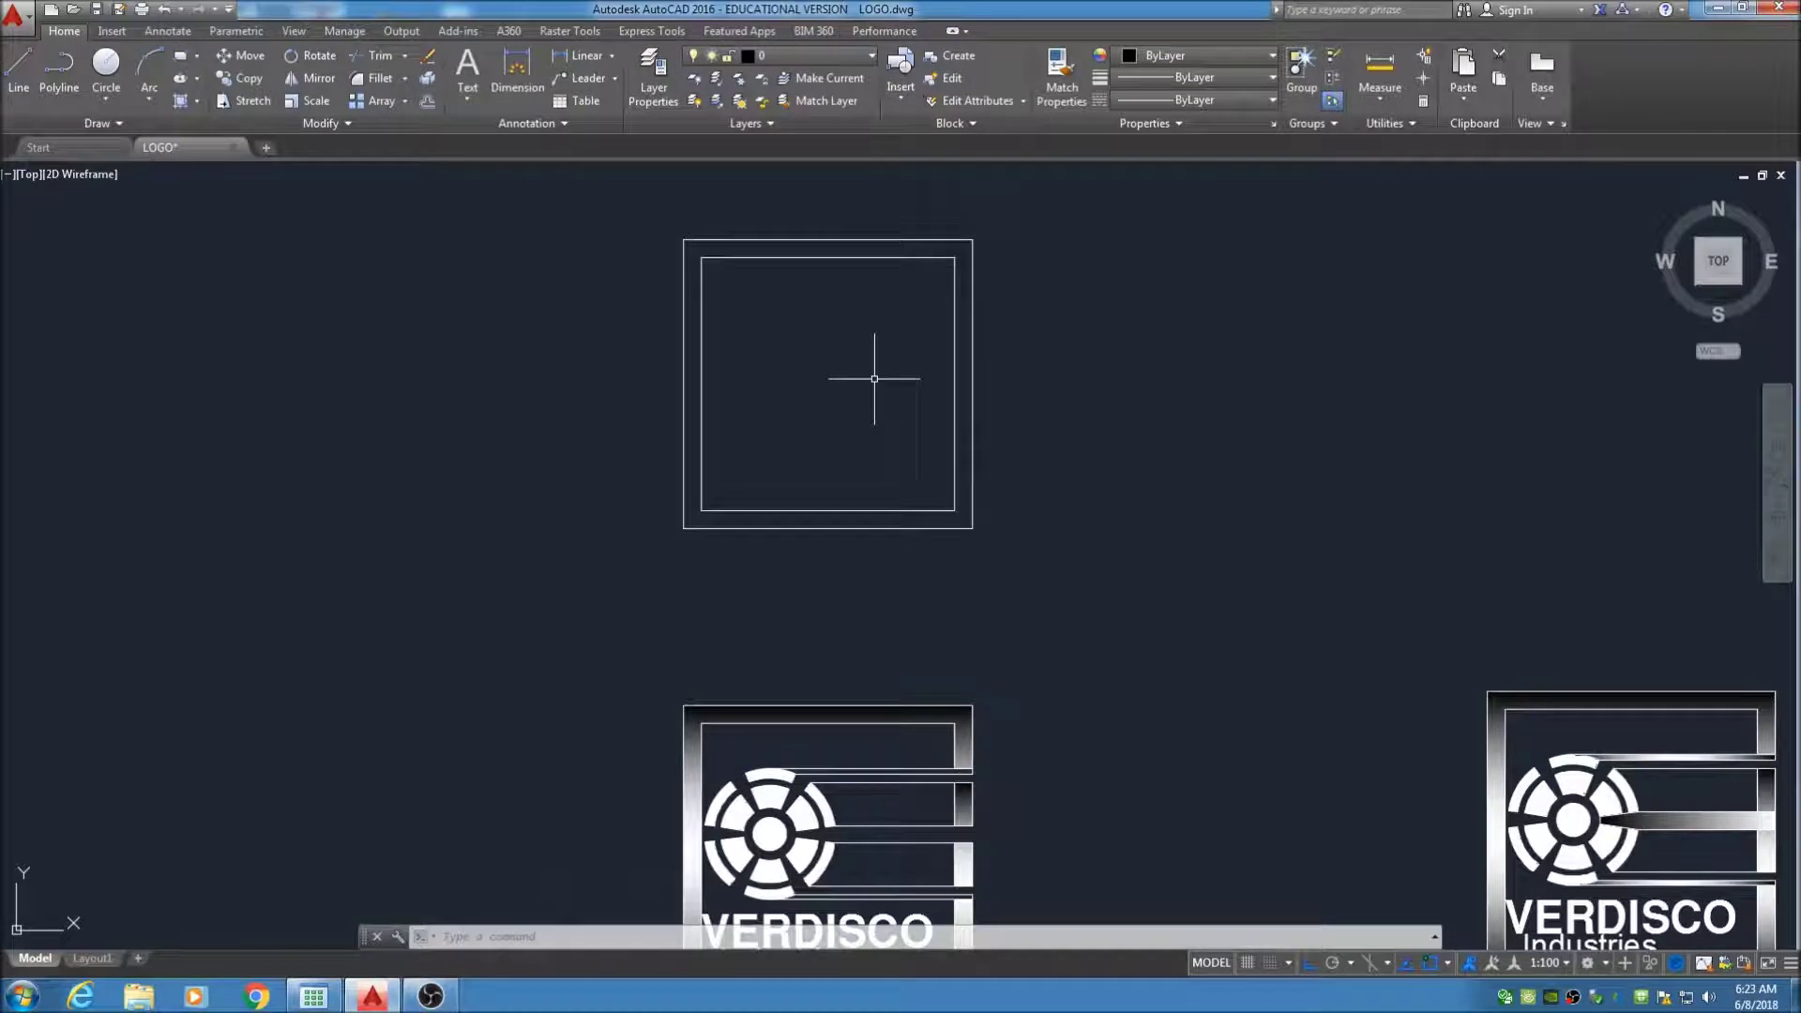
click(15, 24)
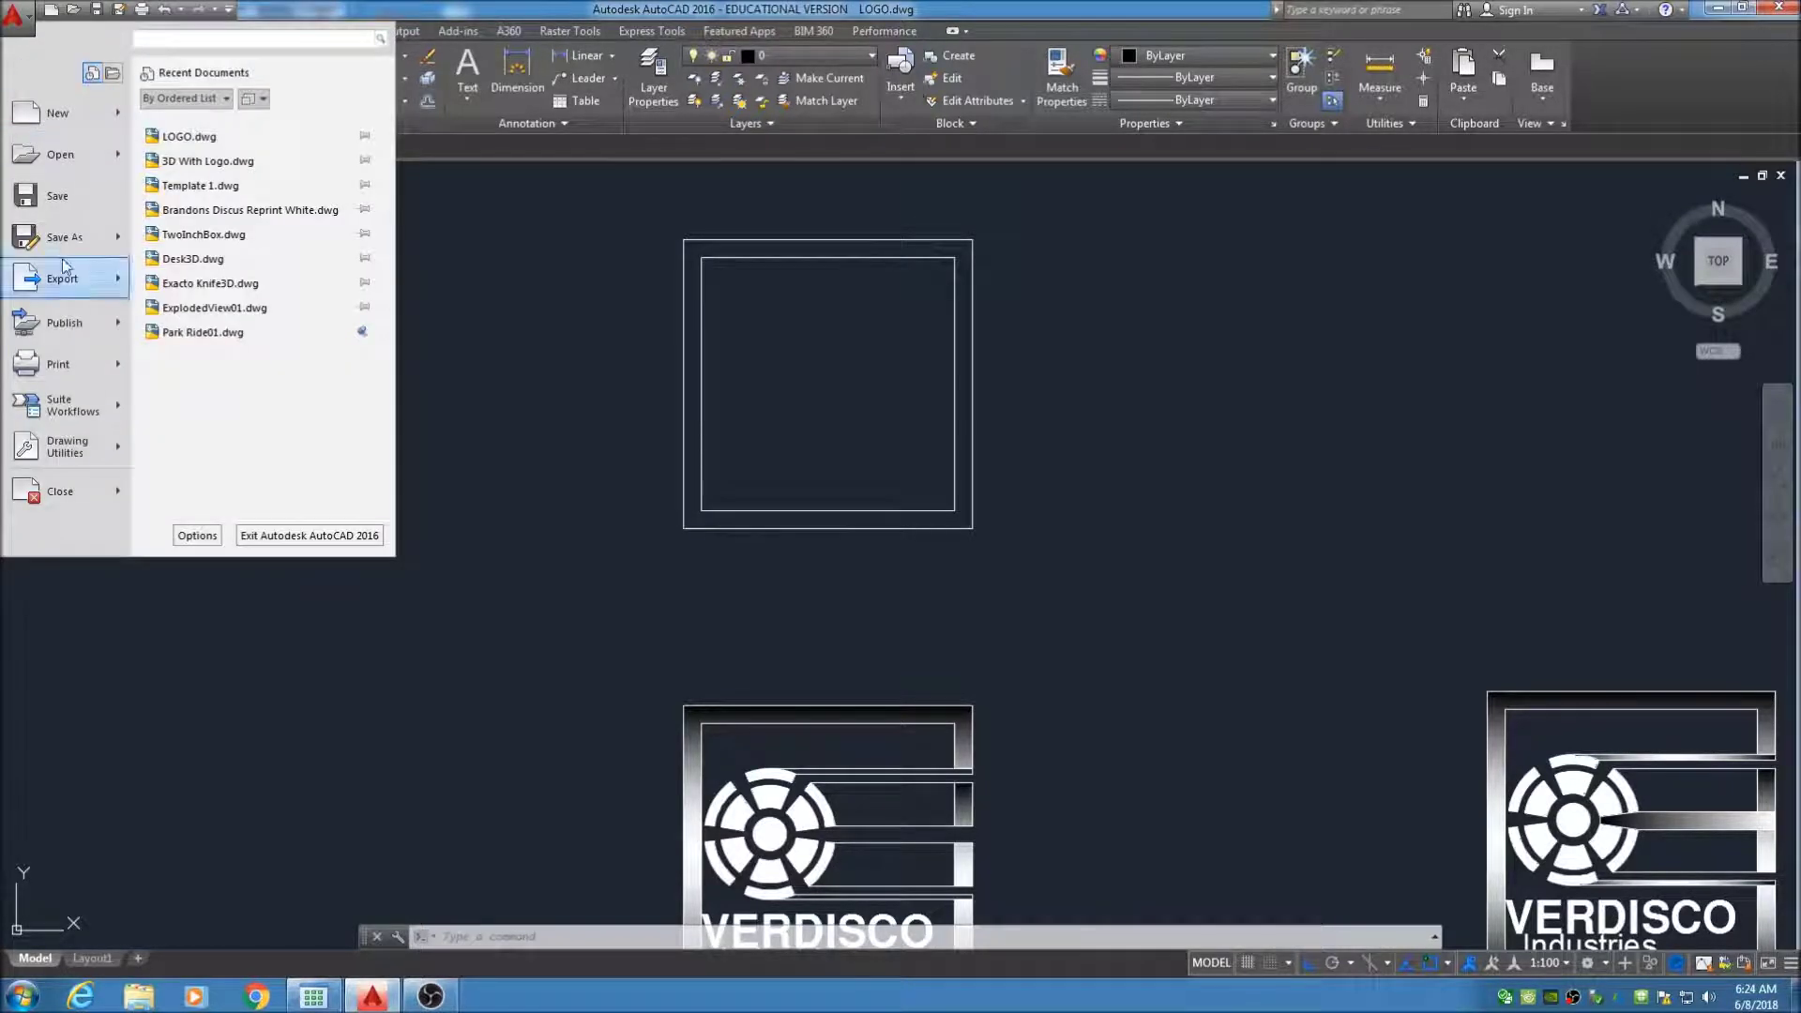
click(57, 200)
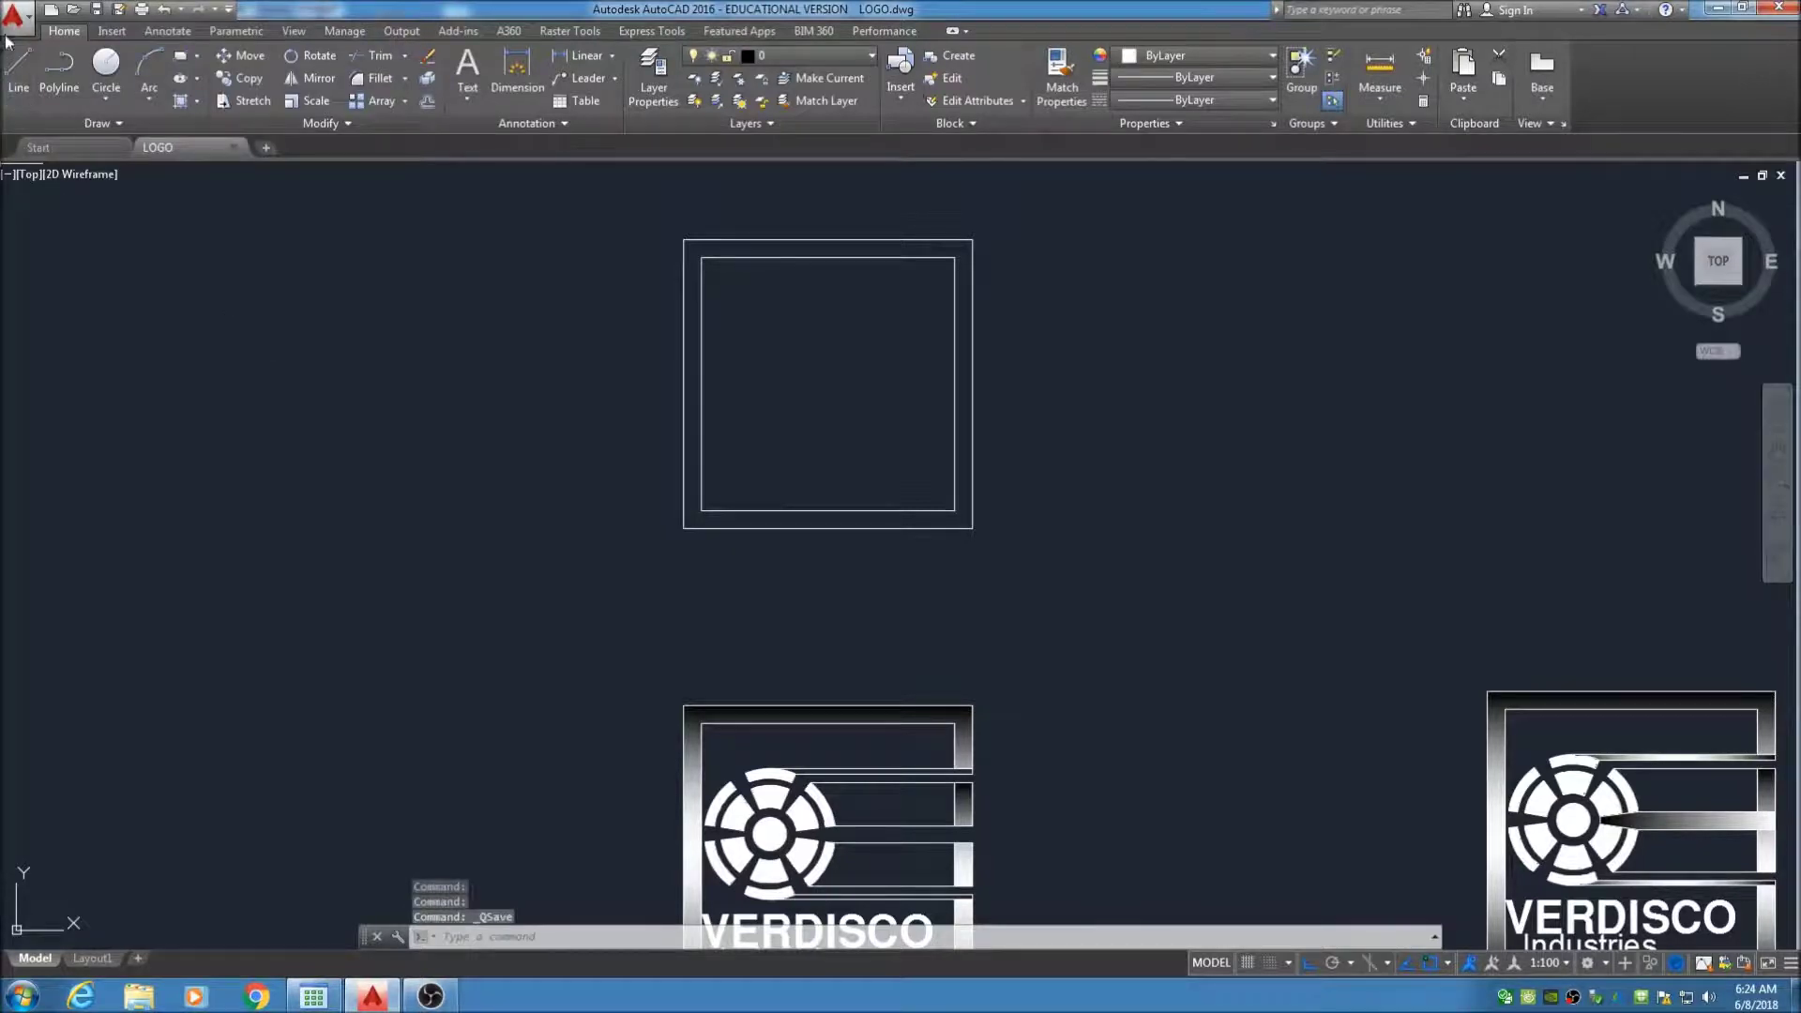
Save the drawing as LOGO in the SummerDDP folder in AutoCAD 2013 format, replacing the existing file, and save once more
click(15, 25)
click(58, 238)
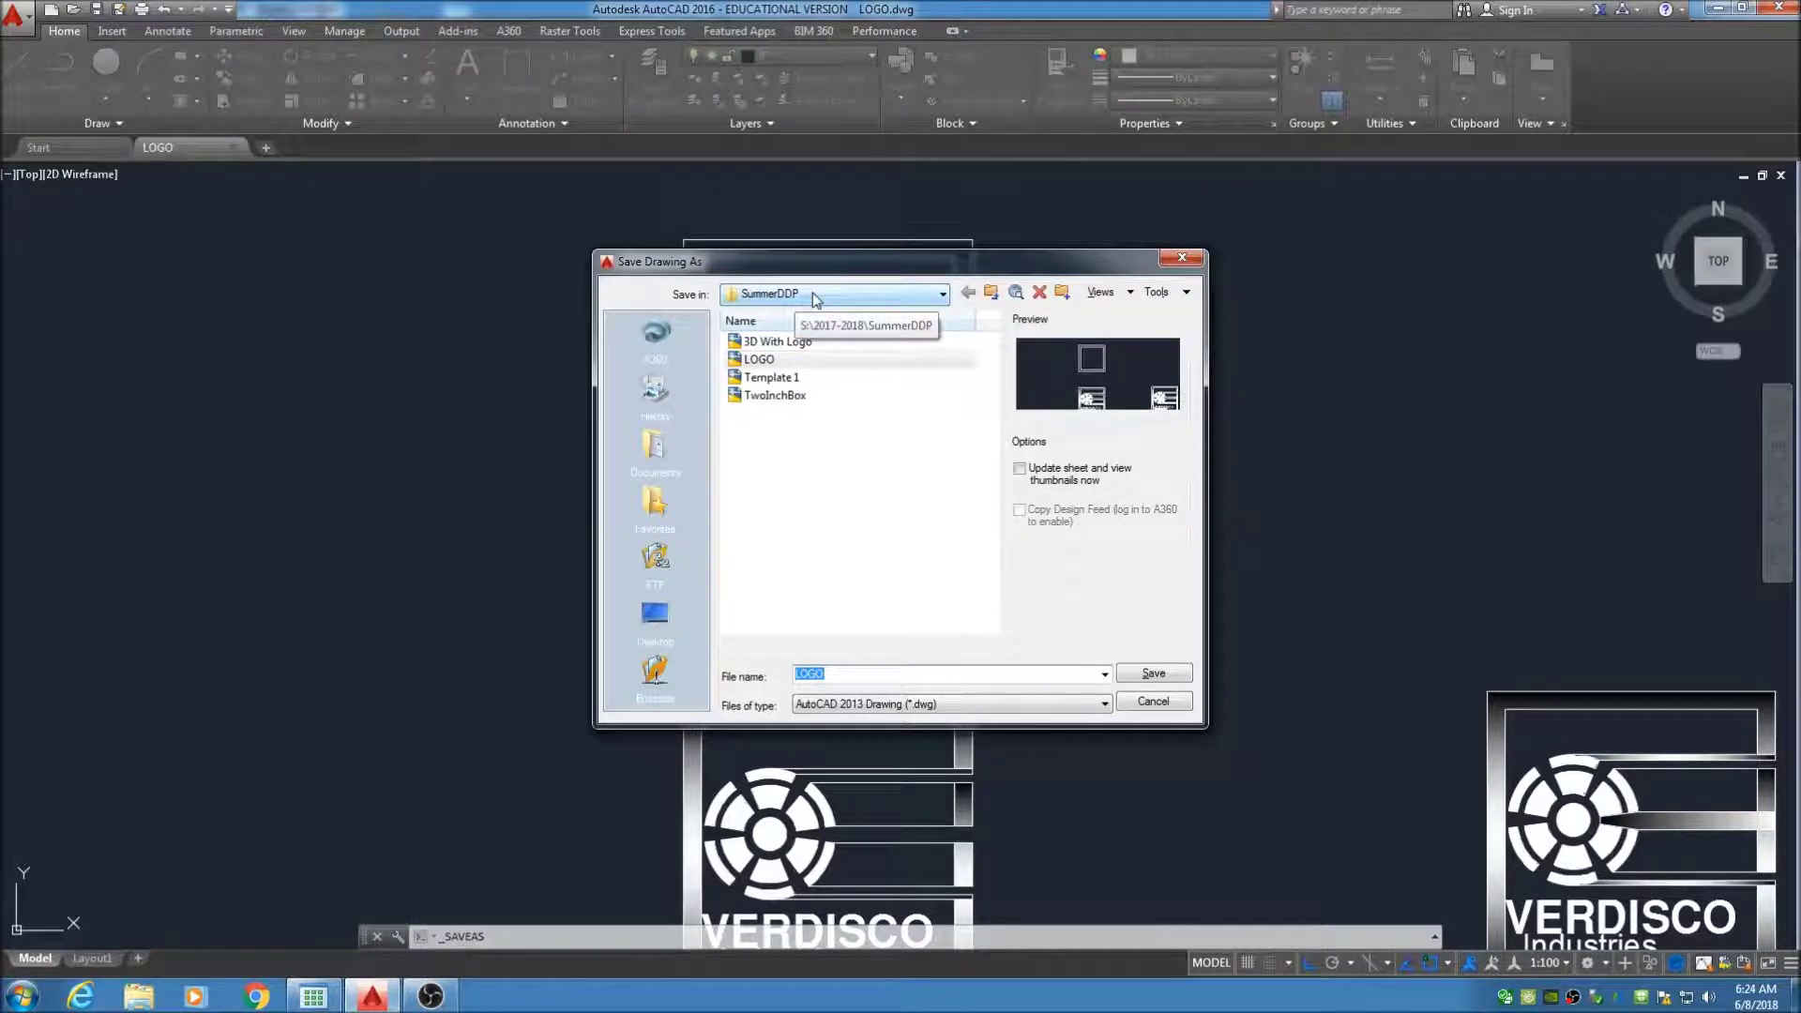
click(1129, 676)
click(841, 552)
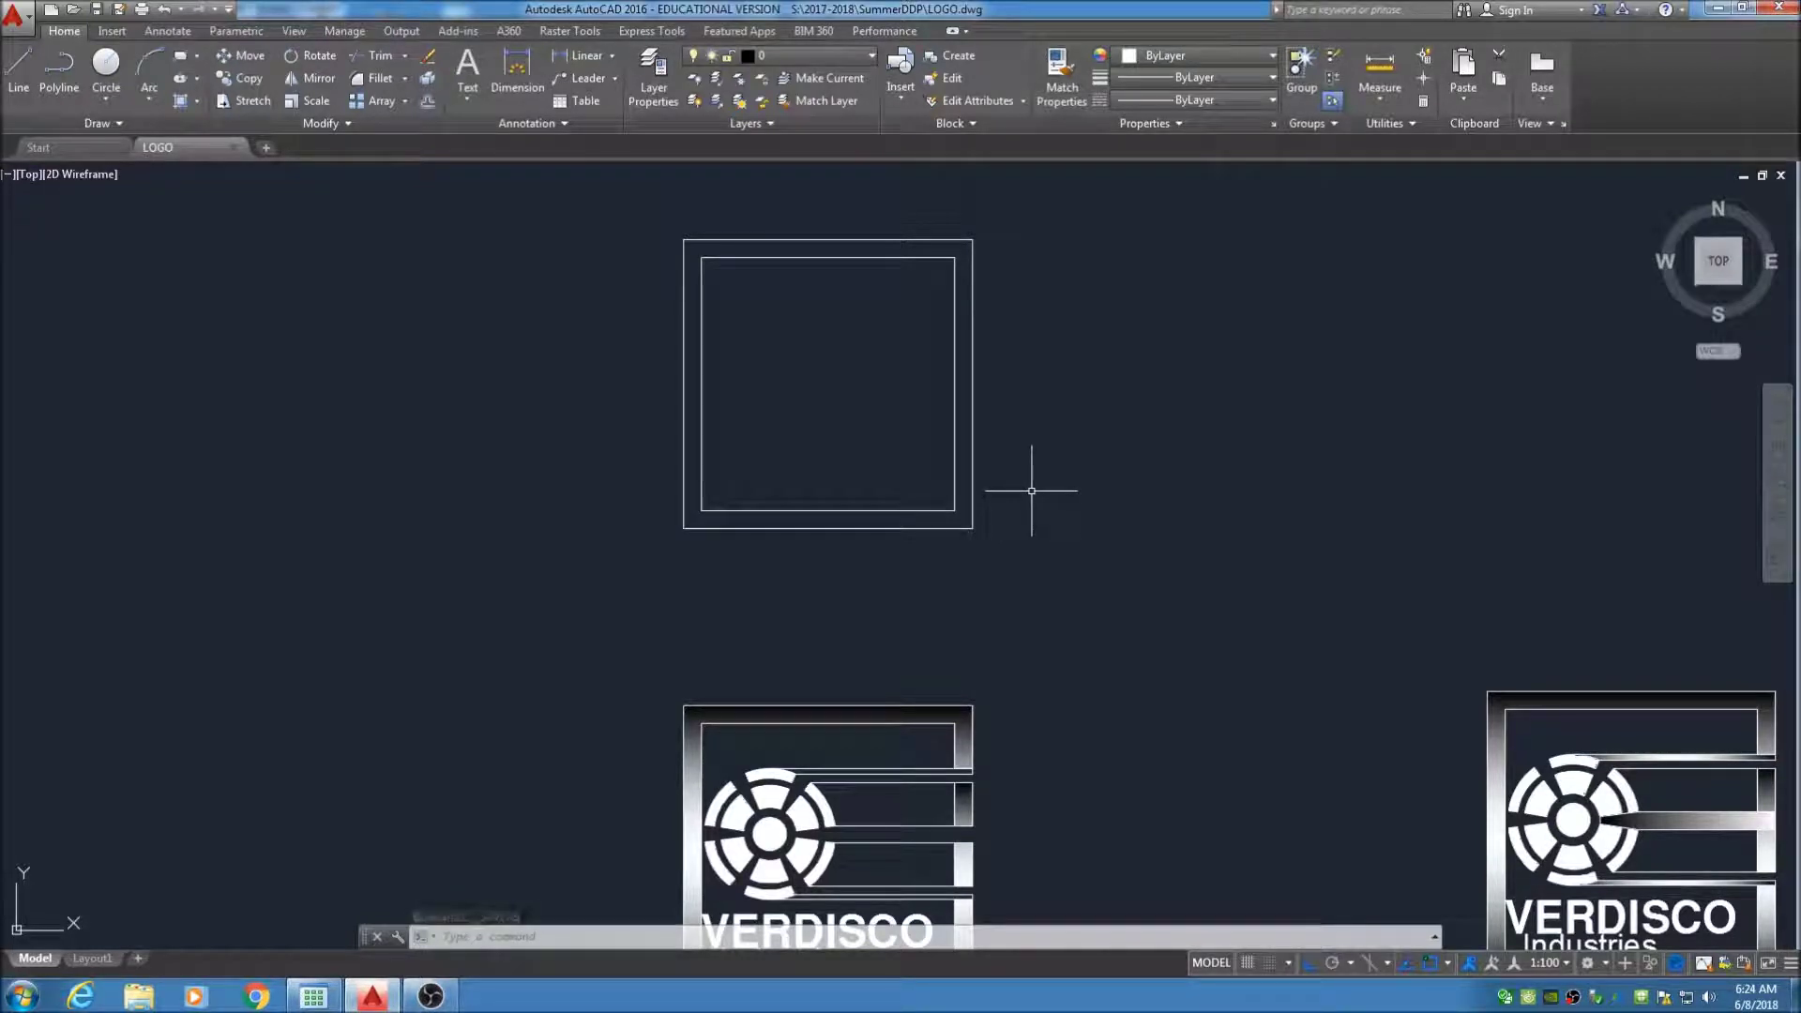
key(ctrl+s)
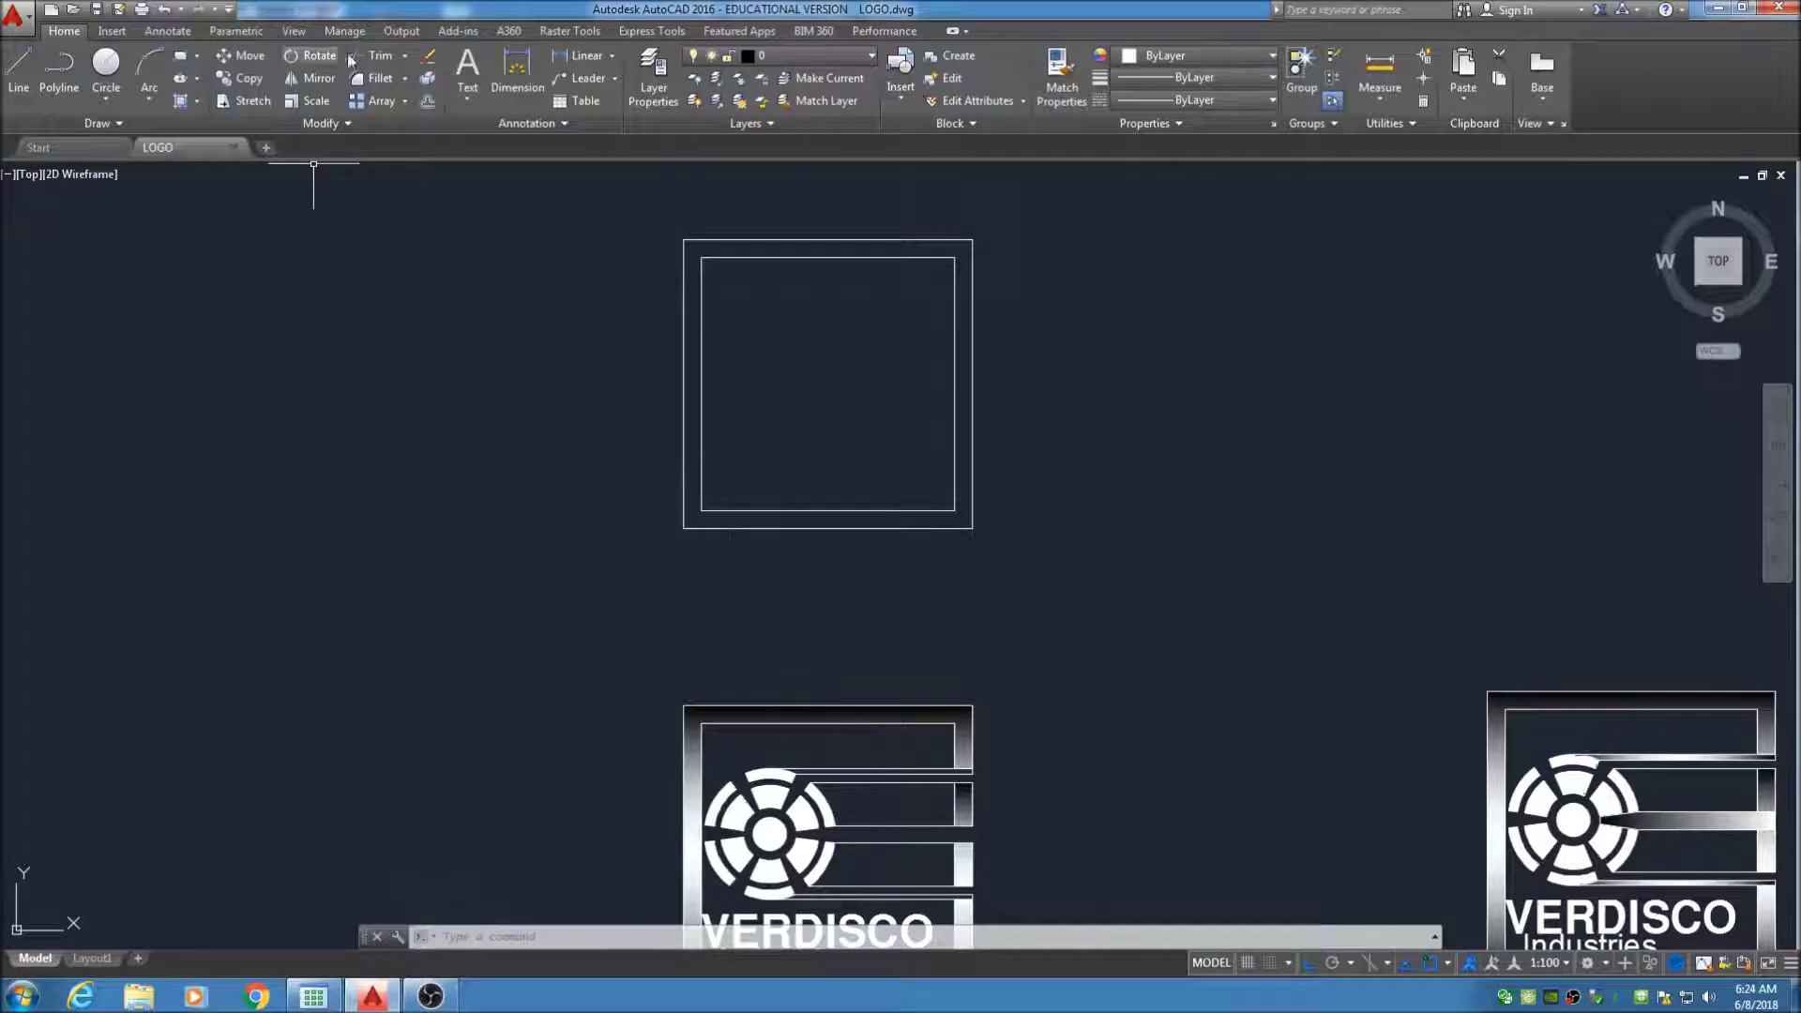
Trace the wheel of the reference logo below the frame with a circle of about 7/16" radius, from its center to its outer edge
click(106, 65)
middle_drag(769, 816, 708, 674)
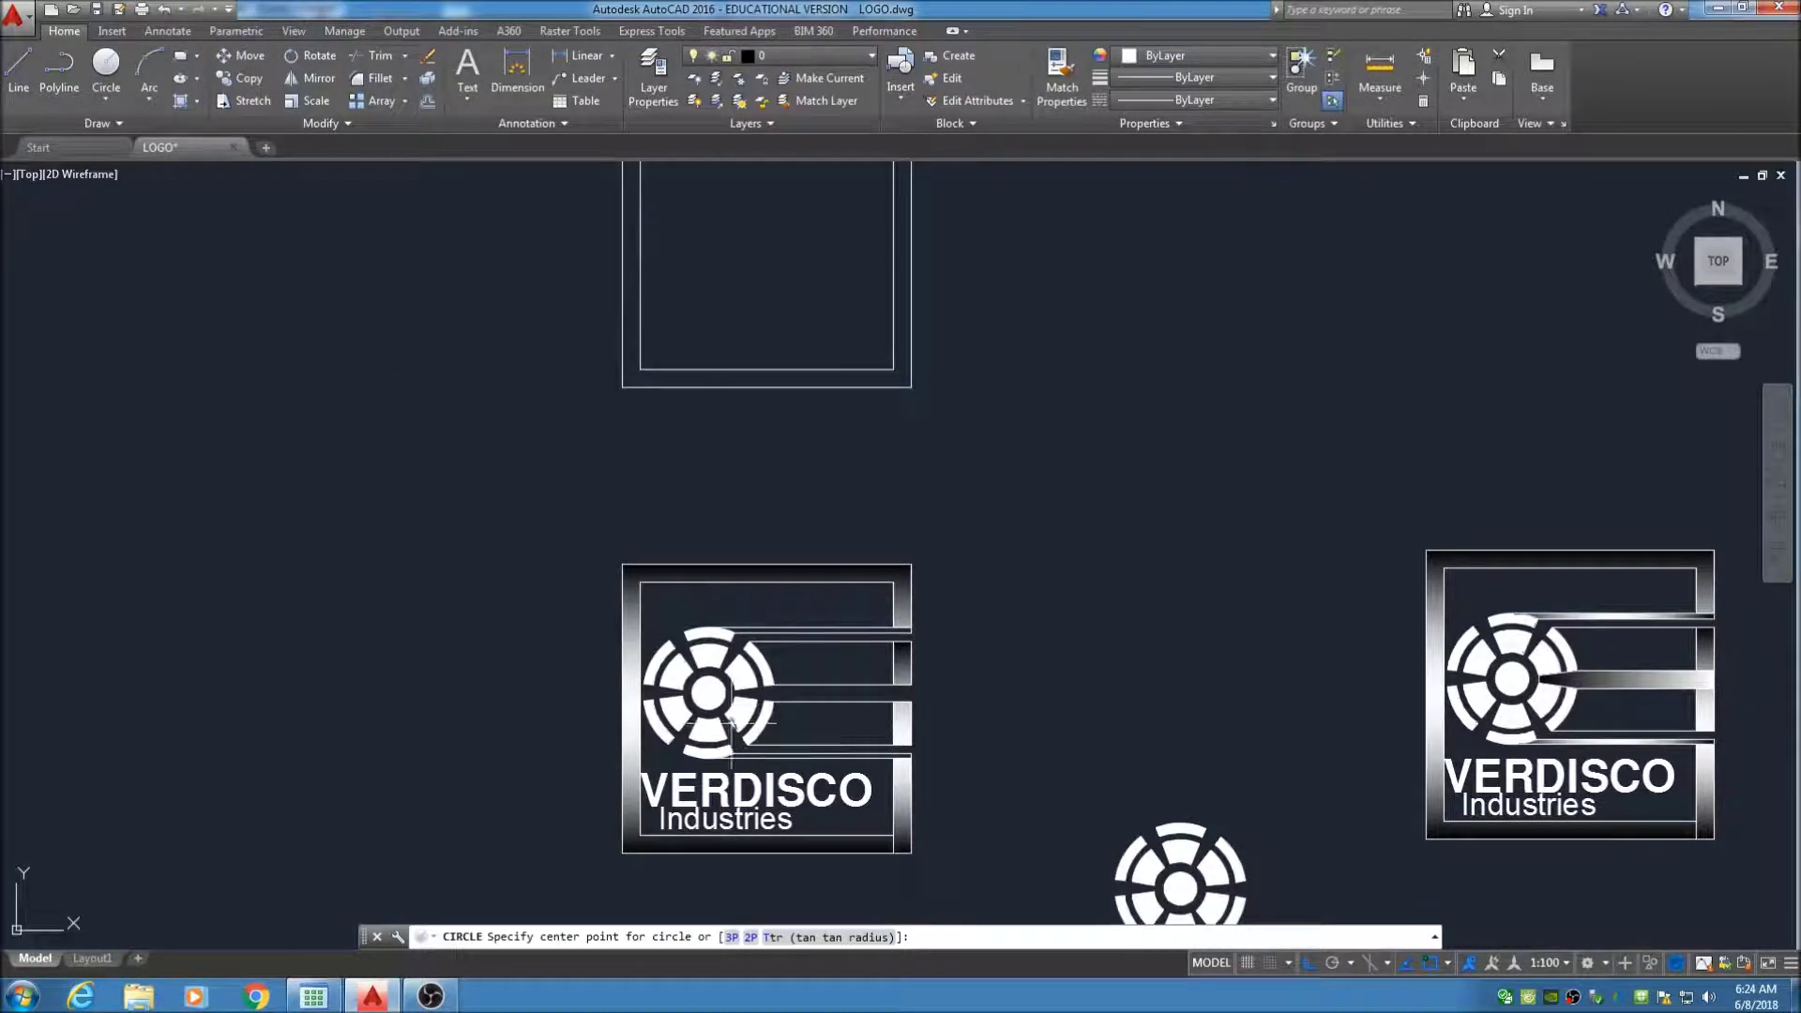
click(710, 692)
click(741, 636)
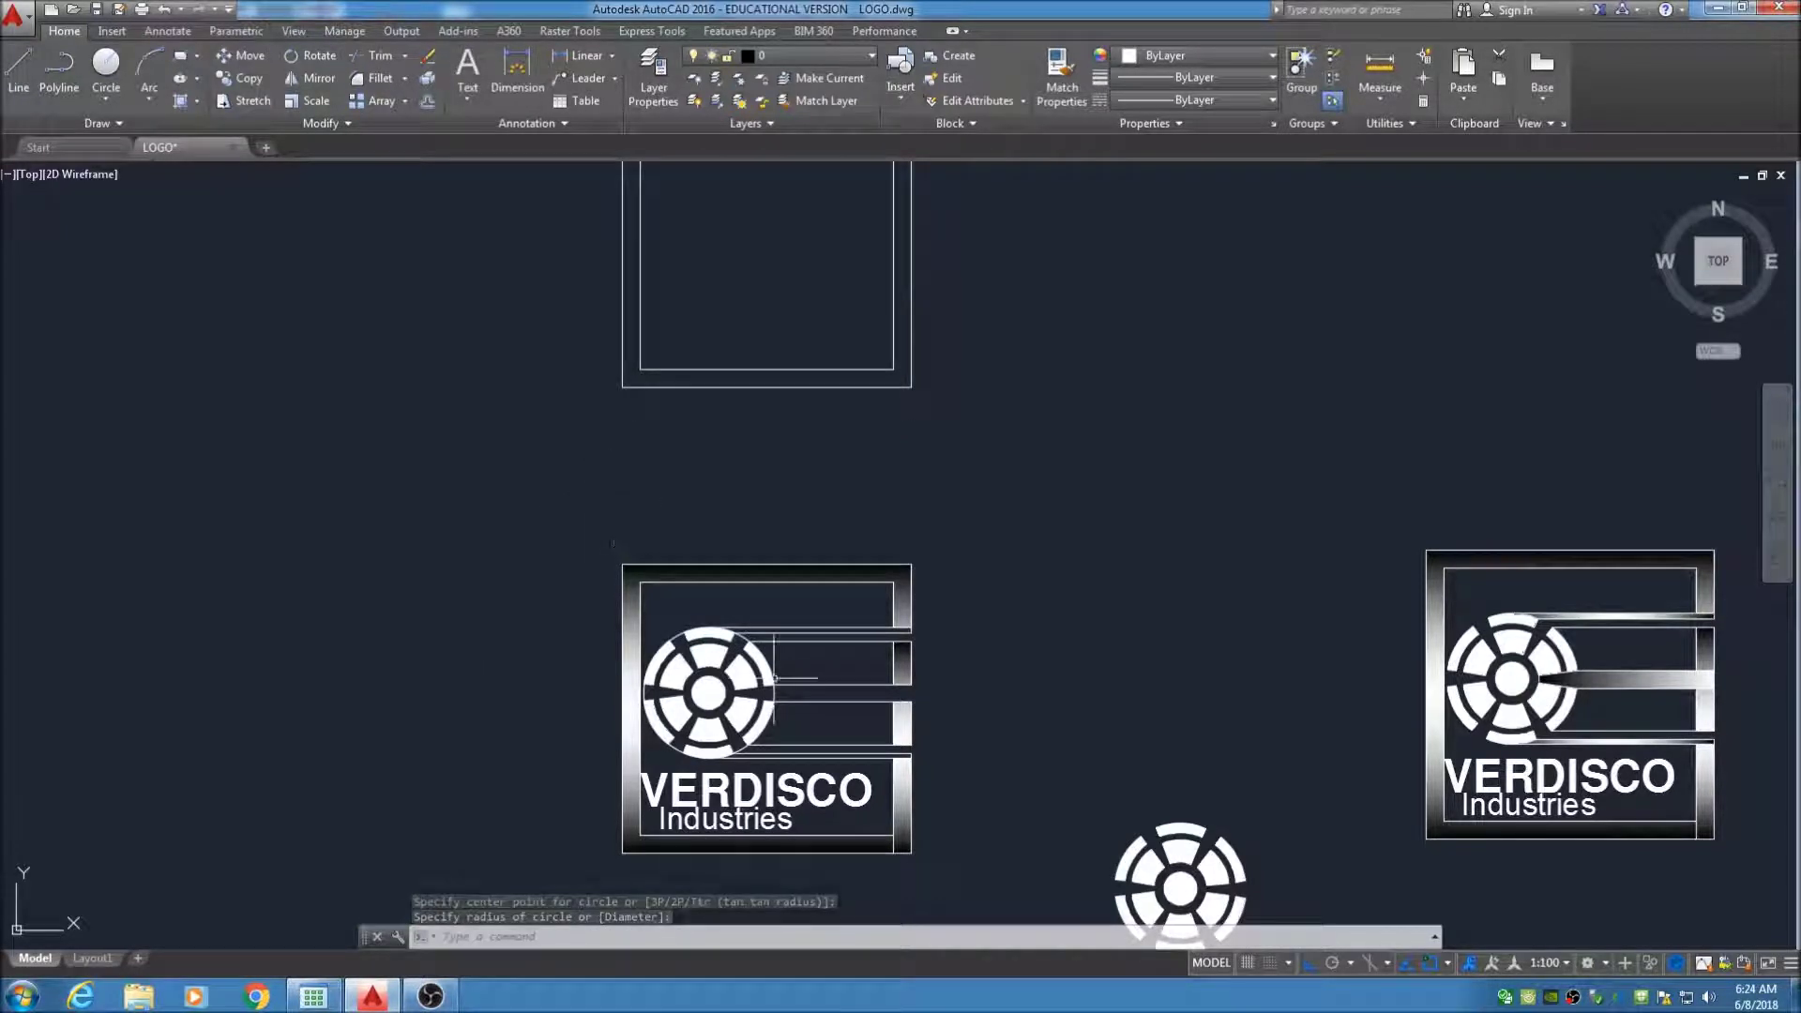
Check the traced circle's radius and diameter in its properties, and erase the circle from the reference logo
scroll(759, 647, up, 2)
click(734, 631)
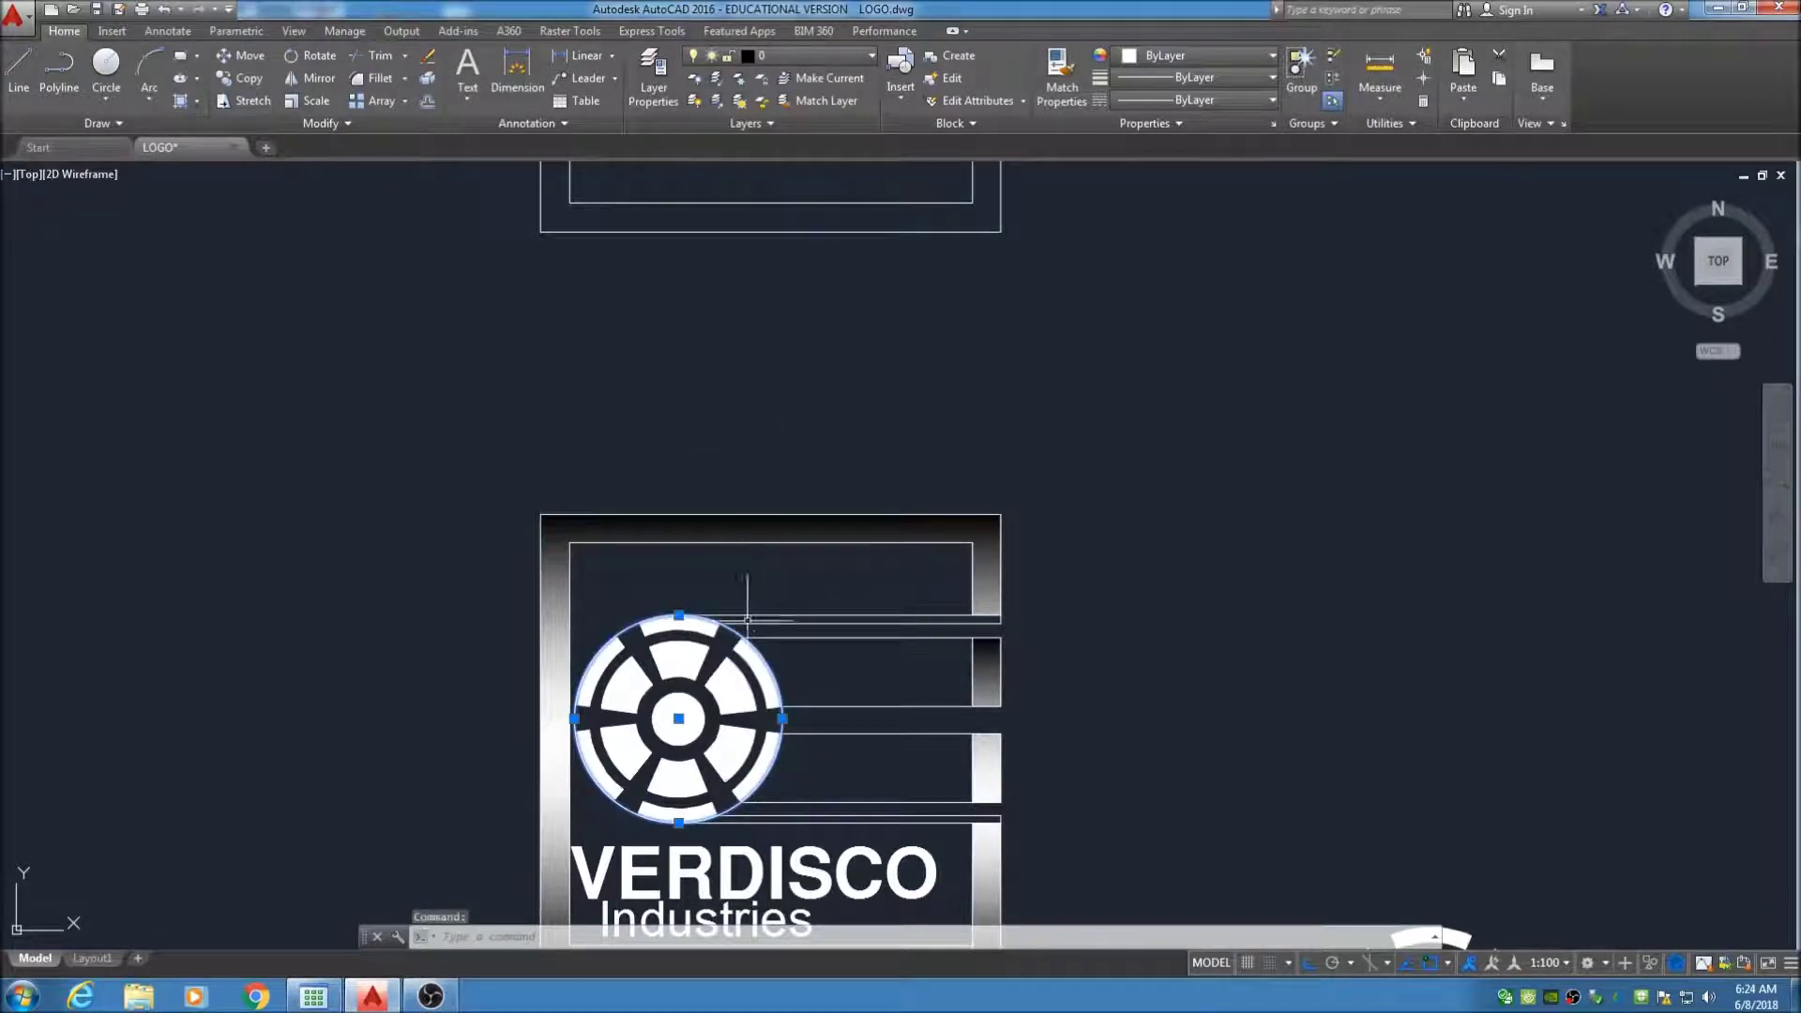
right_click(847, 350)
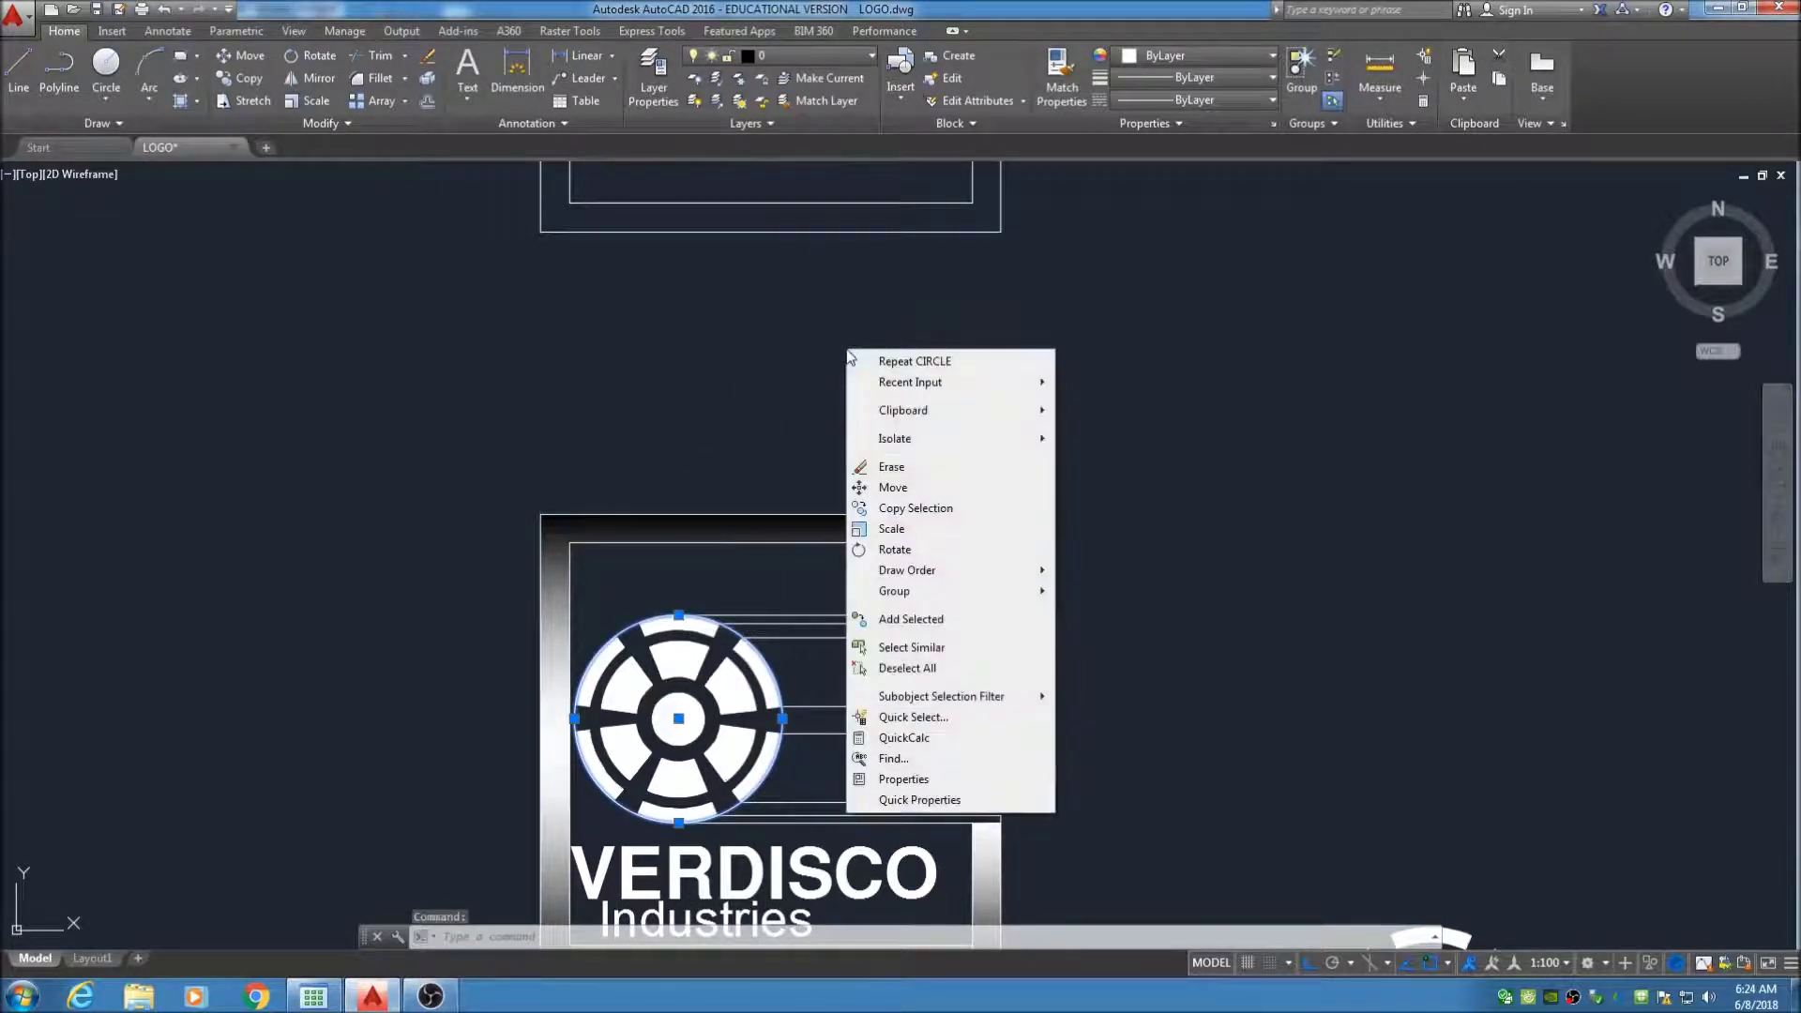
right_click(1167, 361)
click(1224, 785)
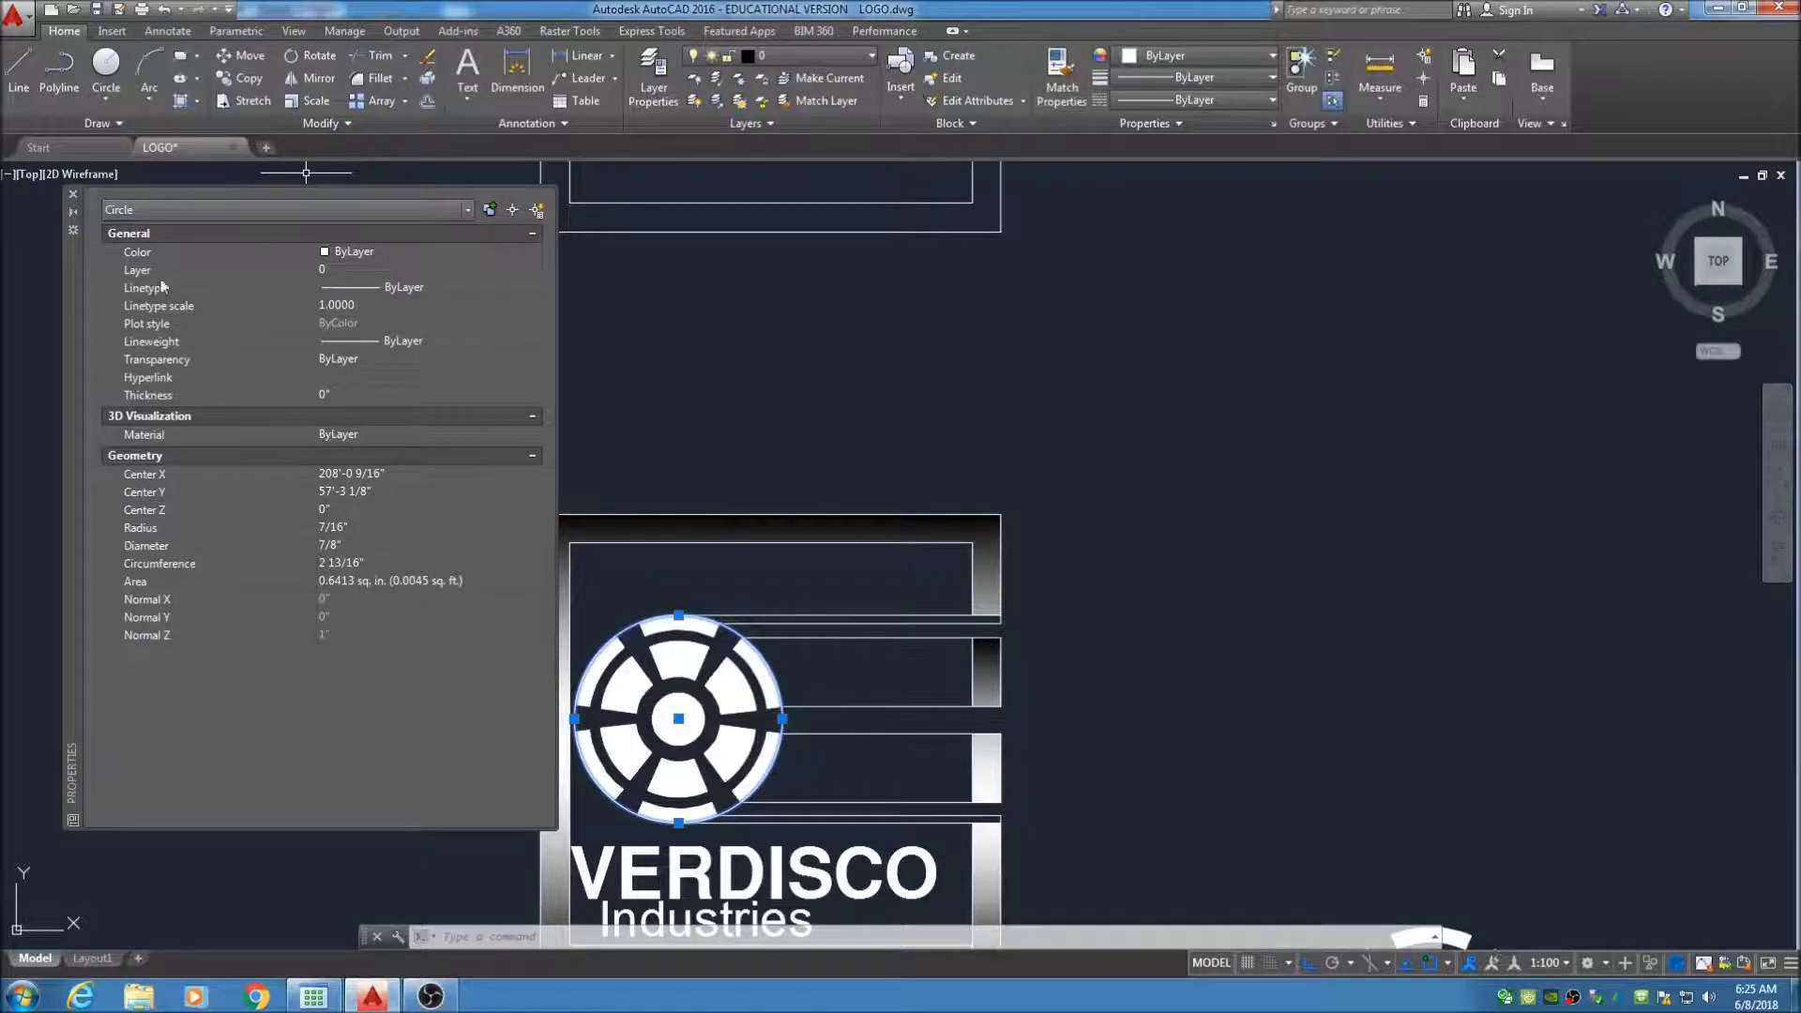
click(72, 196)
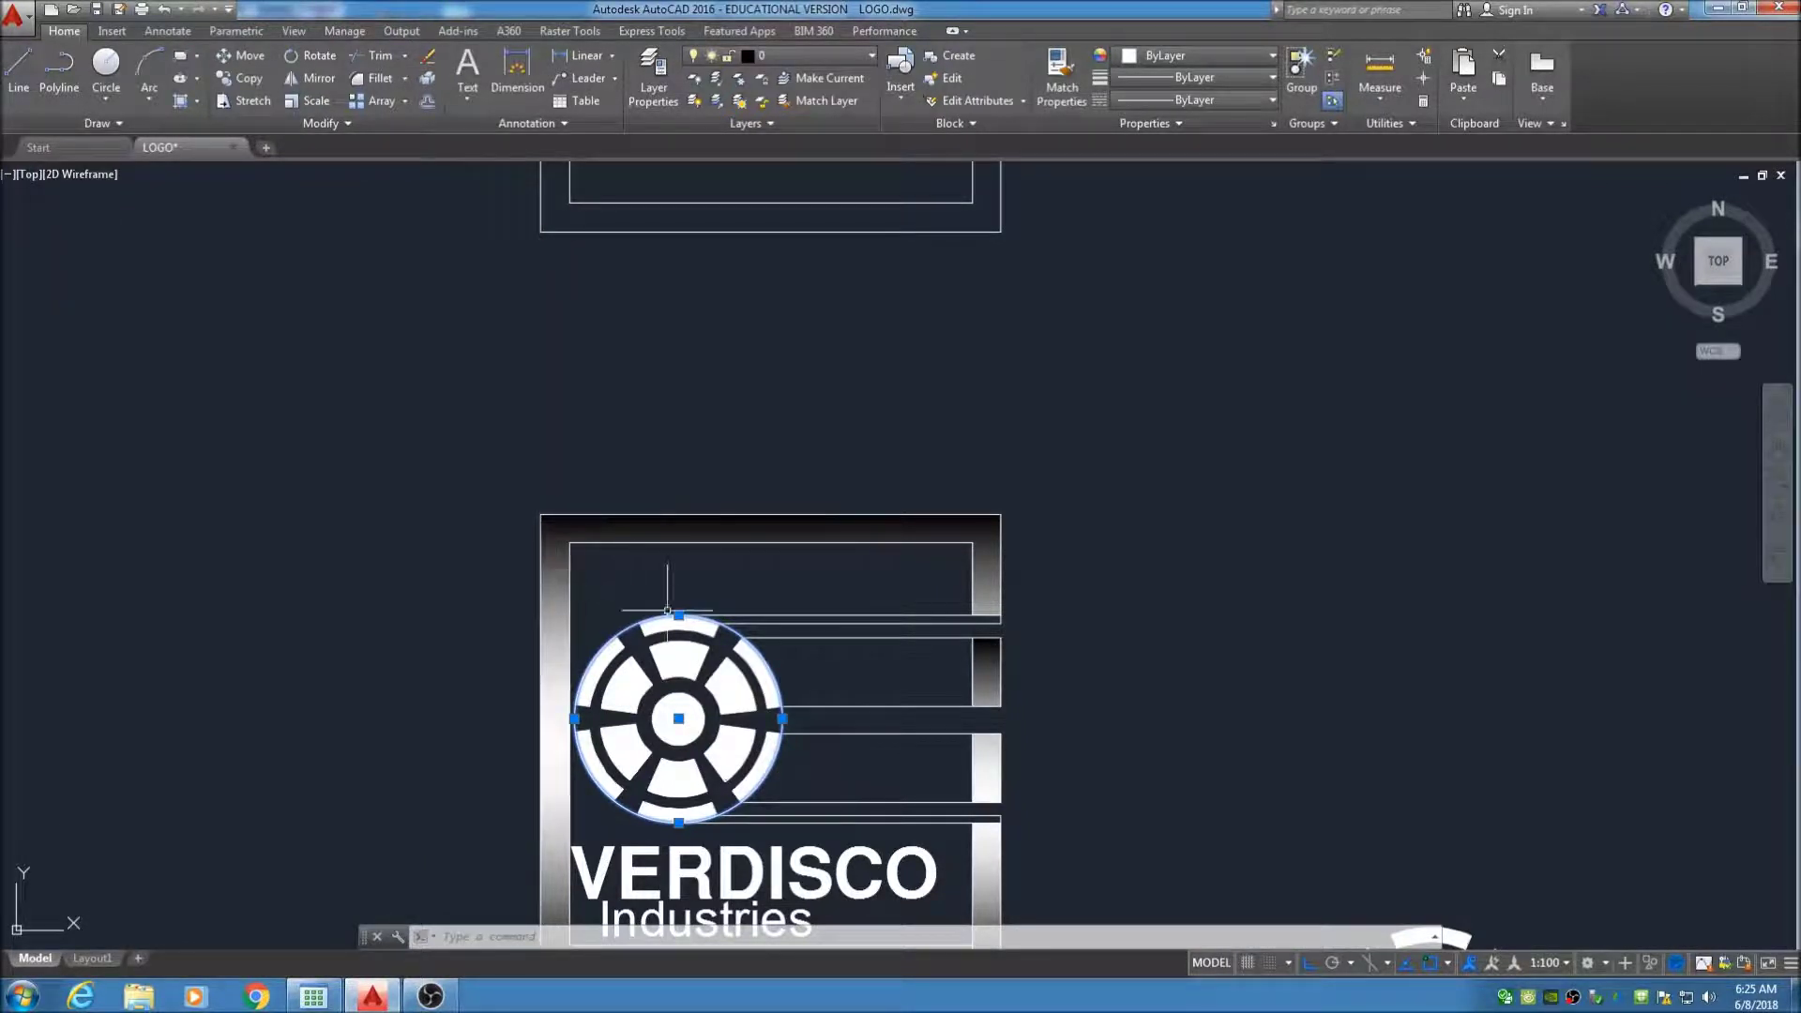
scroll(772, 663, up, 5)
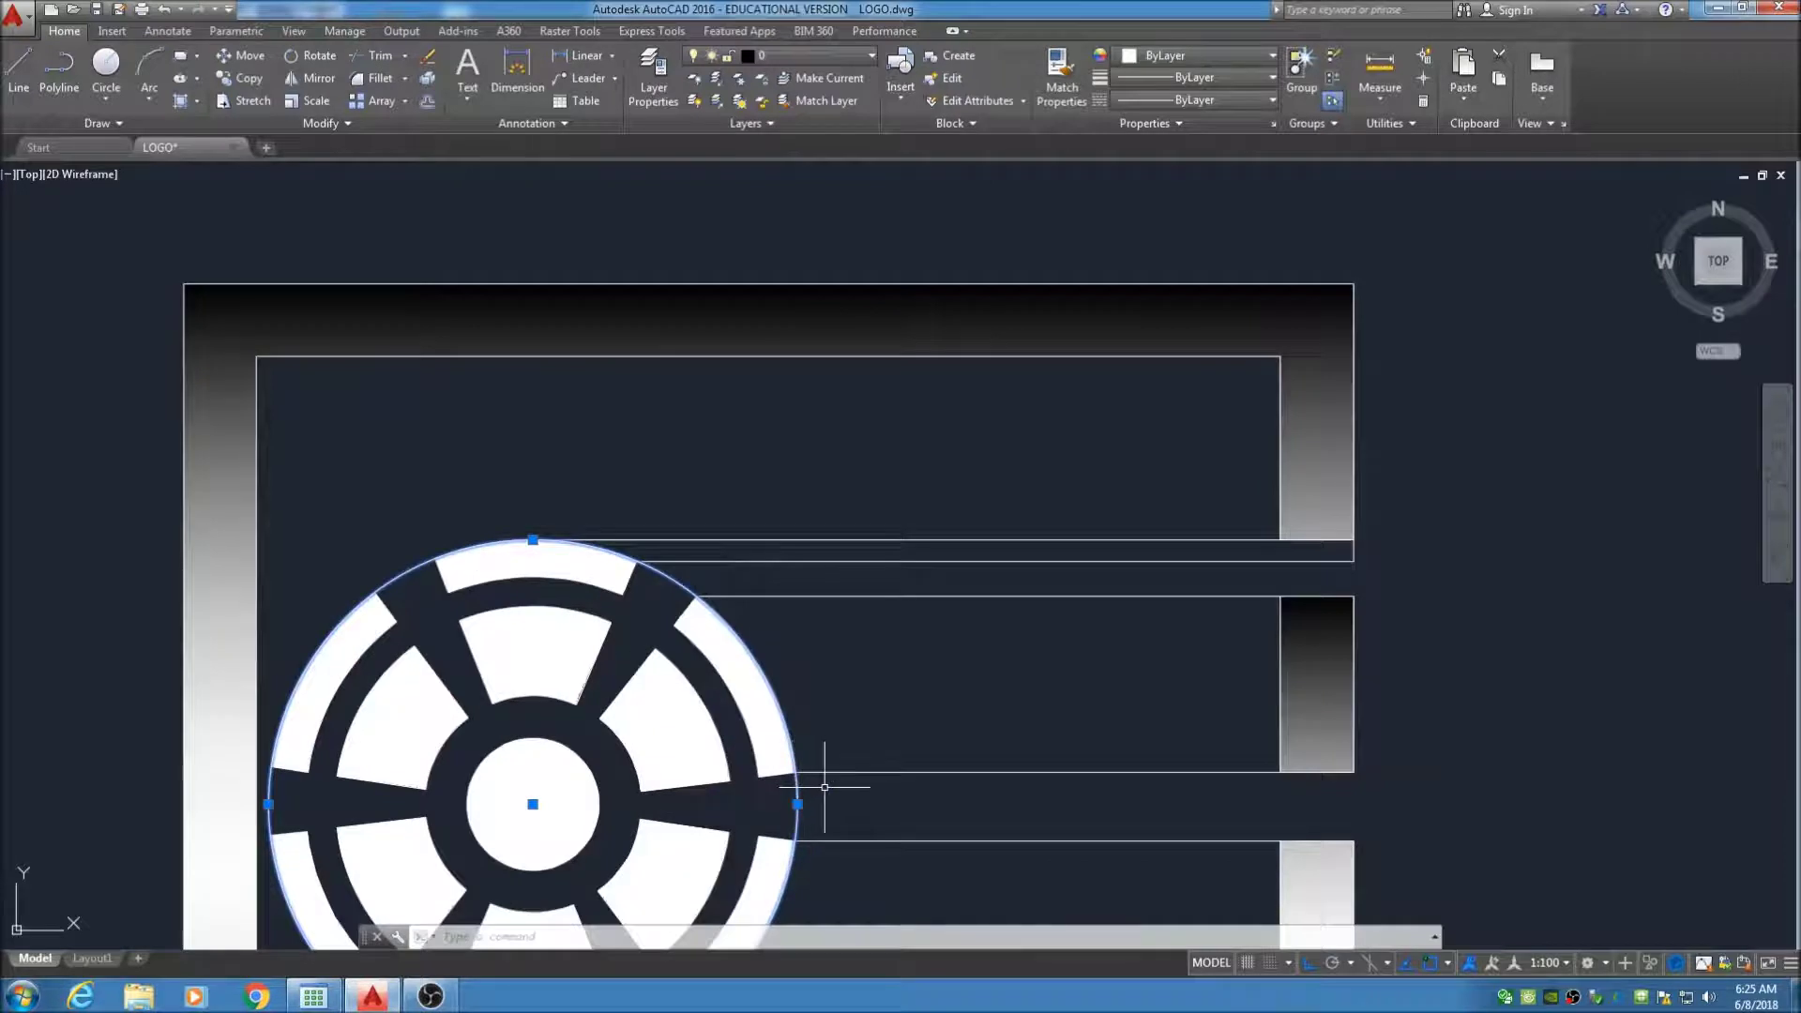
key(Delete)
Draw a circle with a 7/8" diameter in the empty space to the right of the square frame
scroll(909, 769, down, 5)
mouse_move(886, 405)
middle_down()
mouse_move(611, 534)
mouse_move(543, 606)
middle_up()
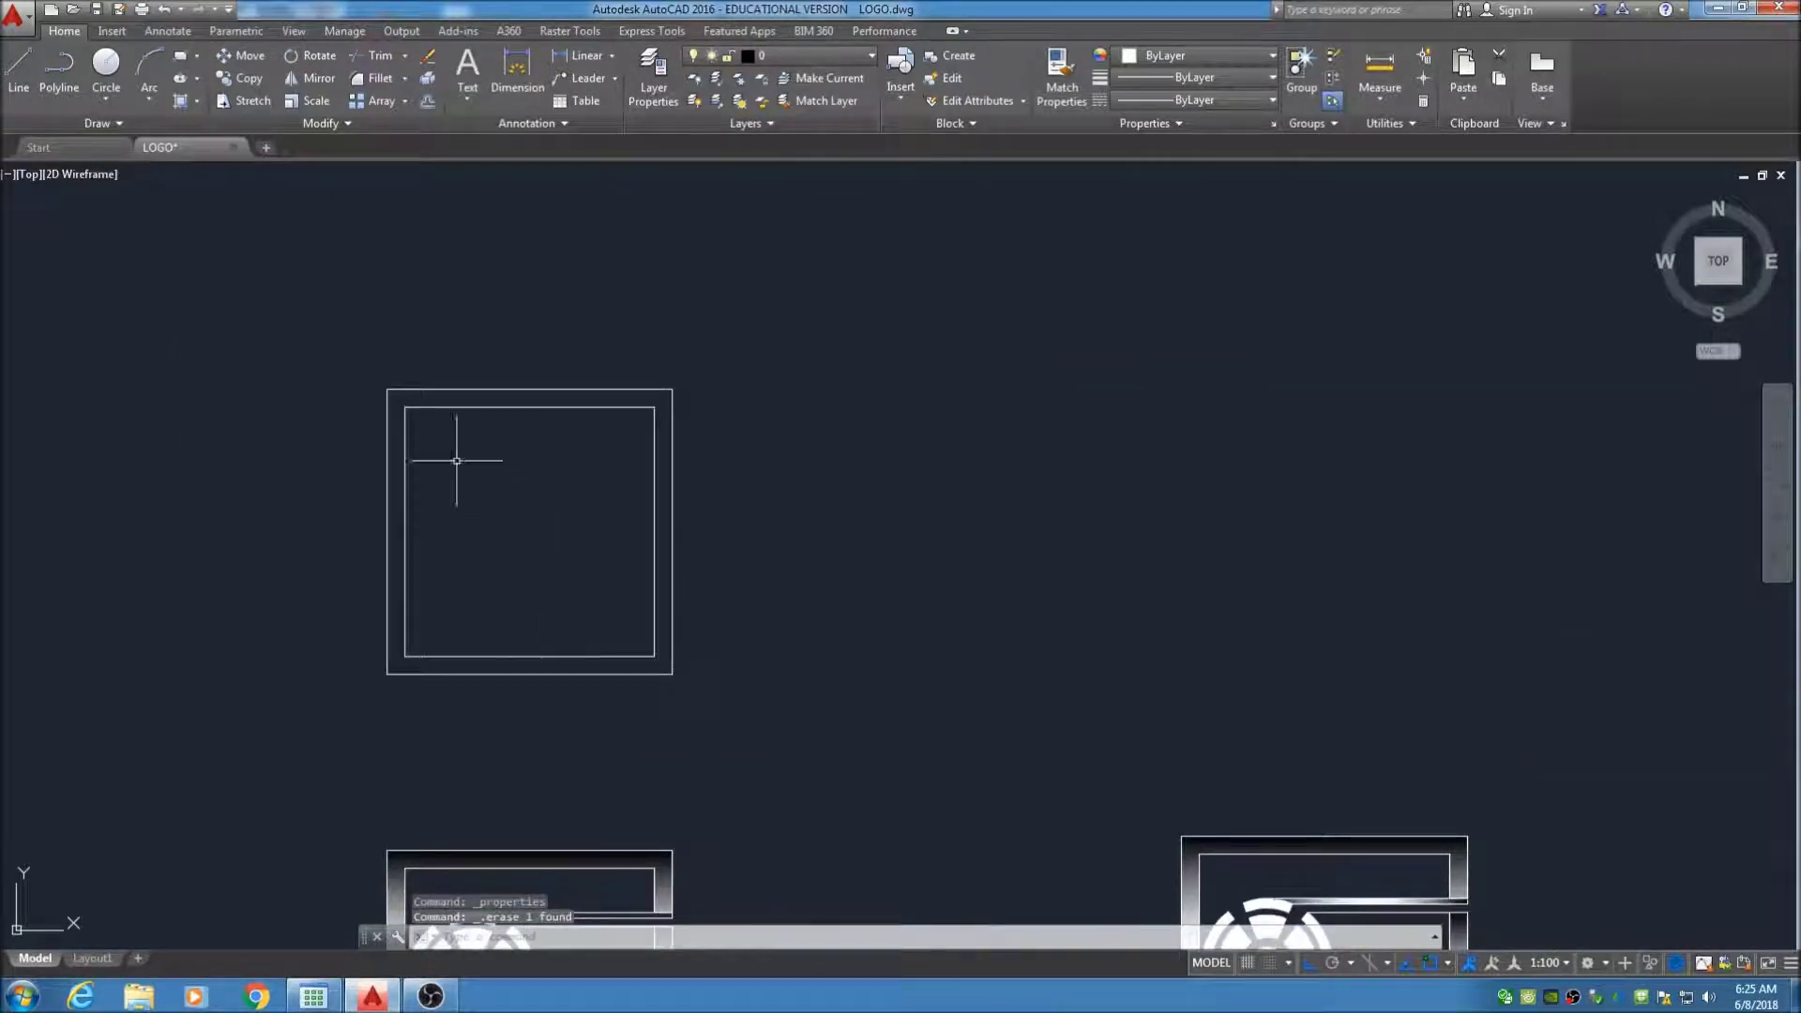
click(105, 94)
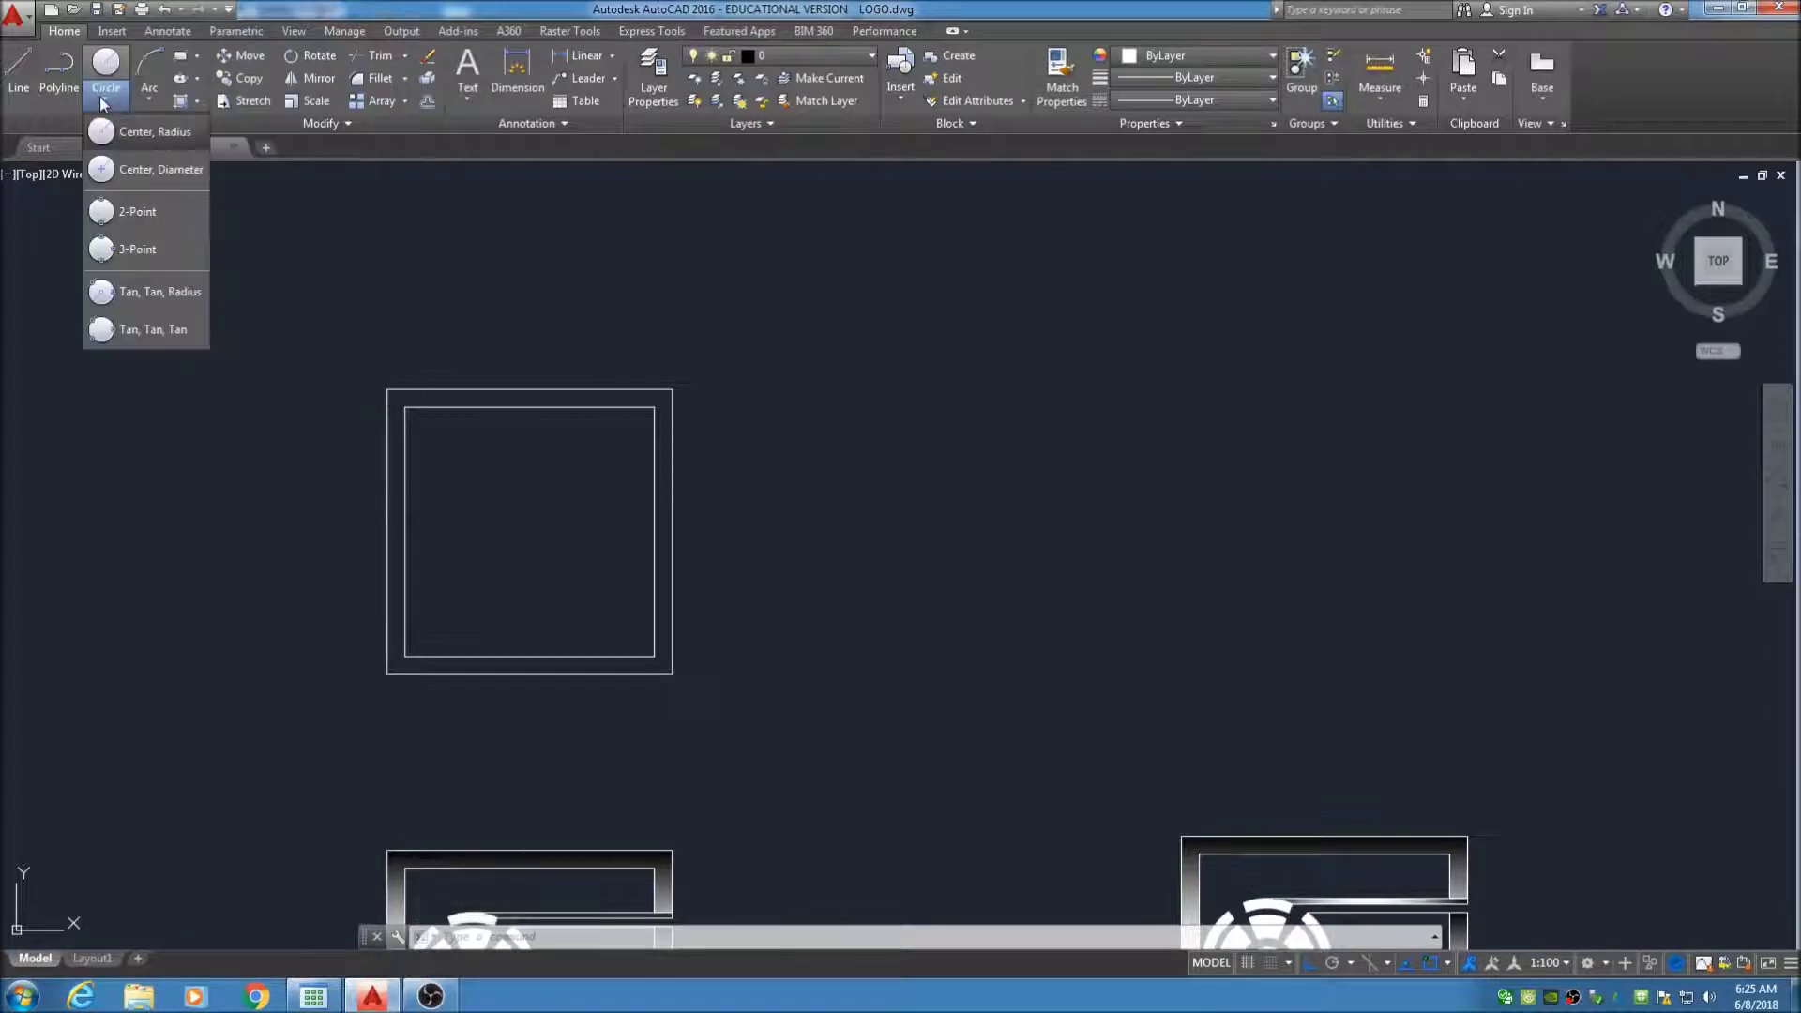
click(147, 134)
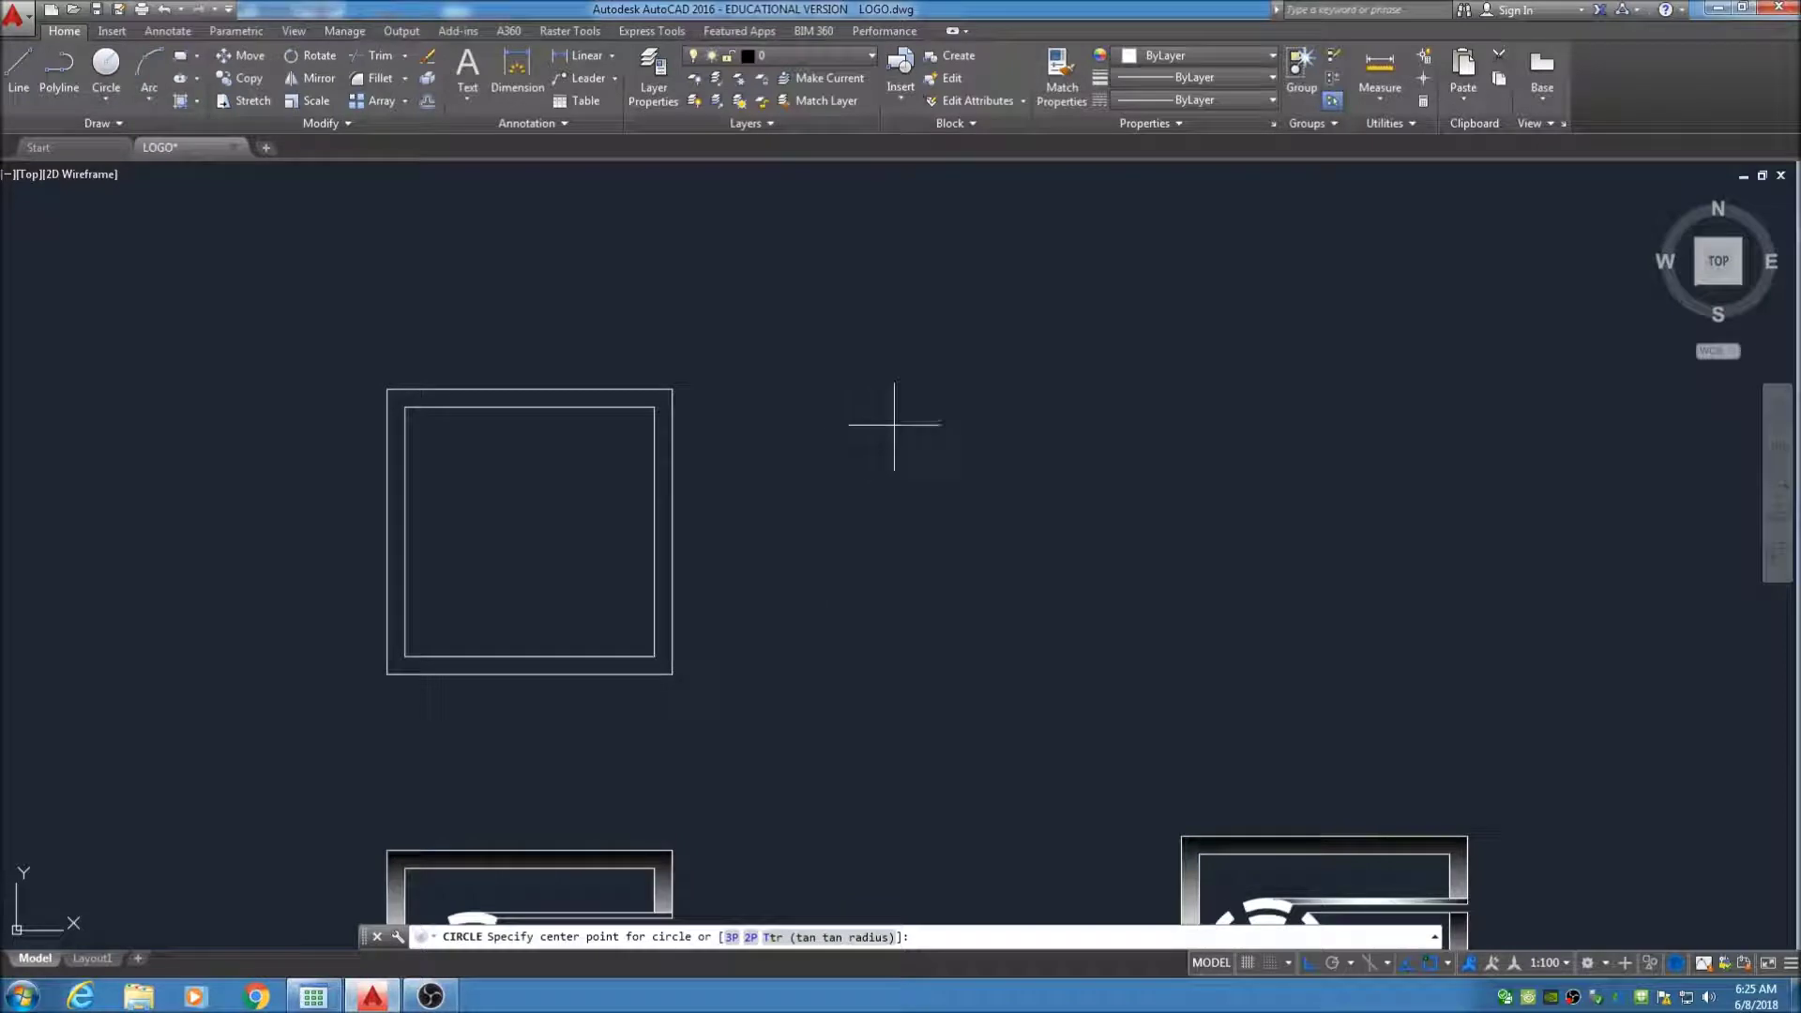
click(866, 409)
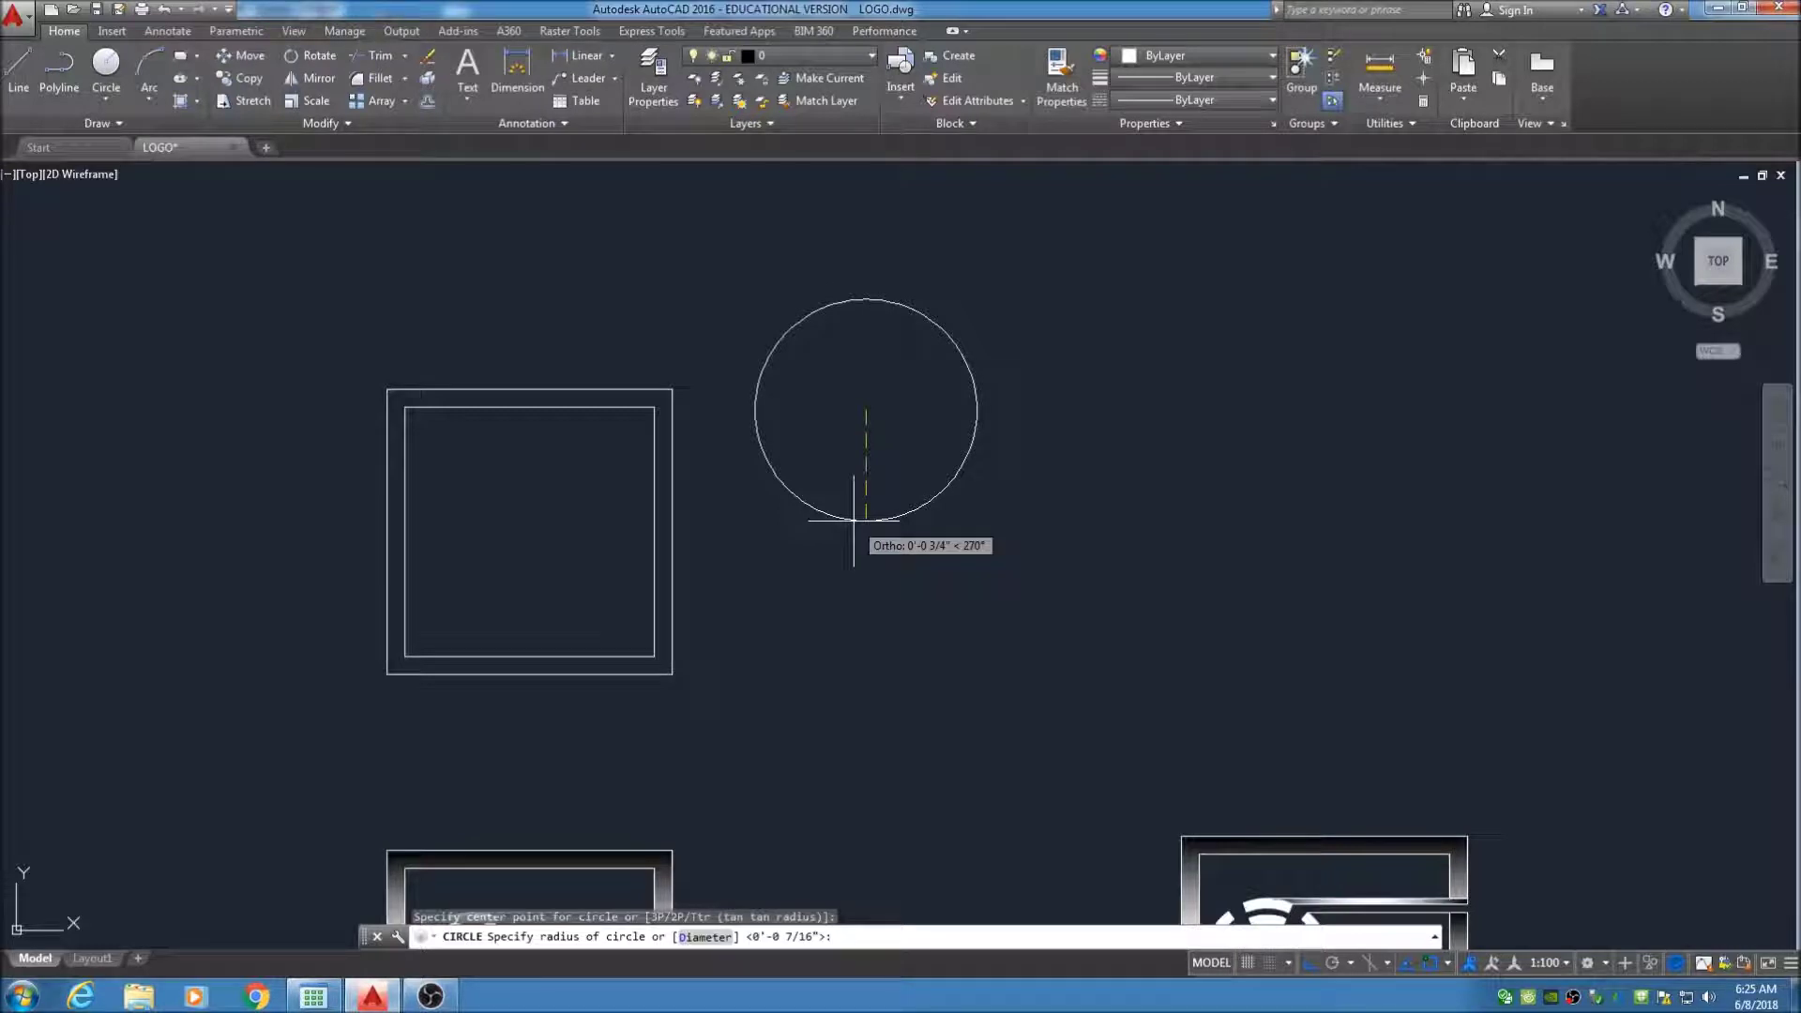
text(d)
key(Return)
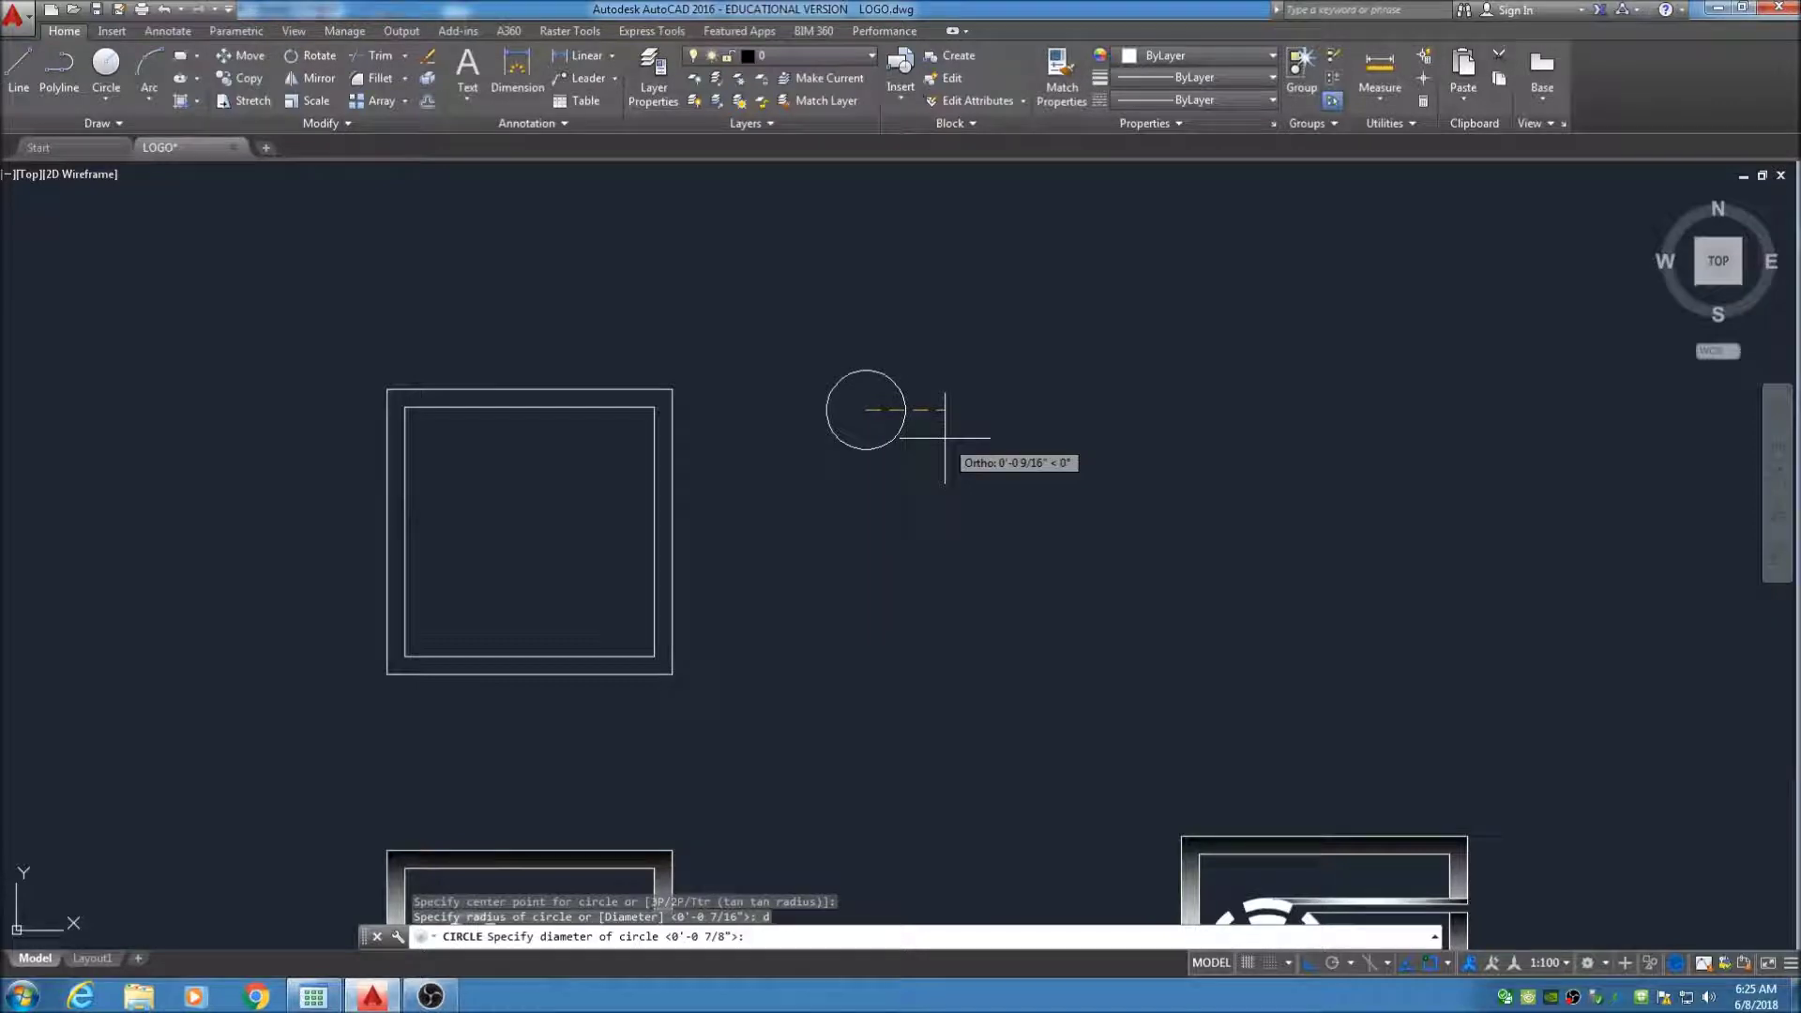
text(7/8)
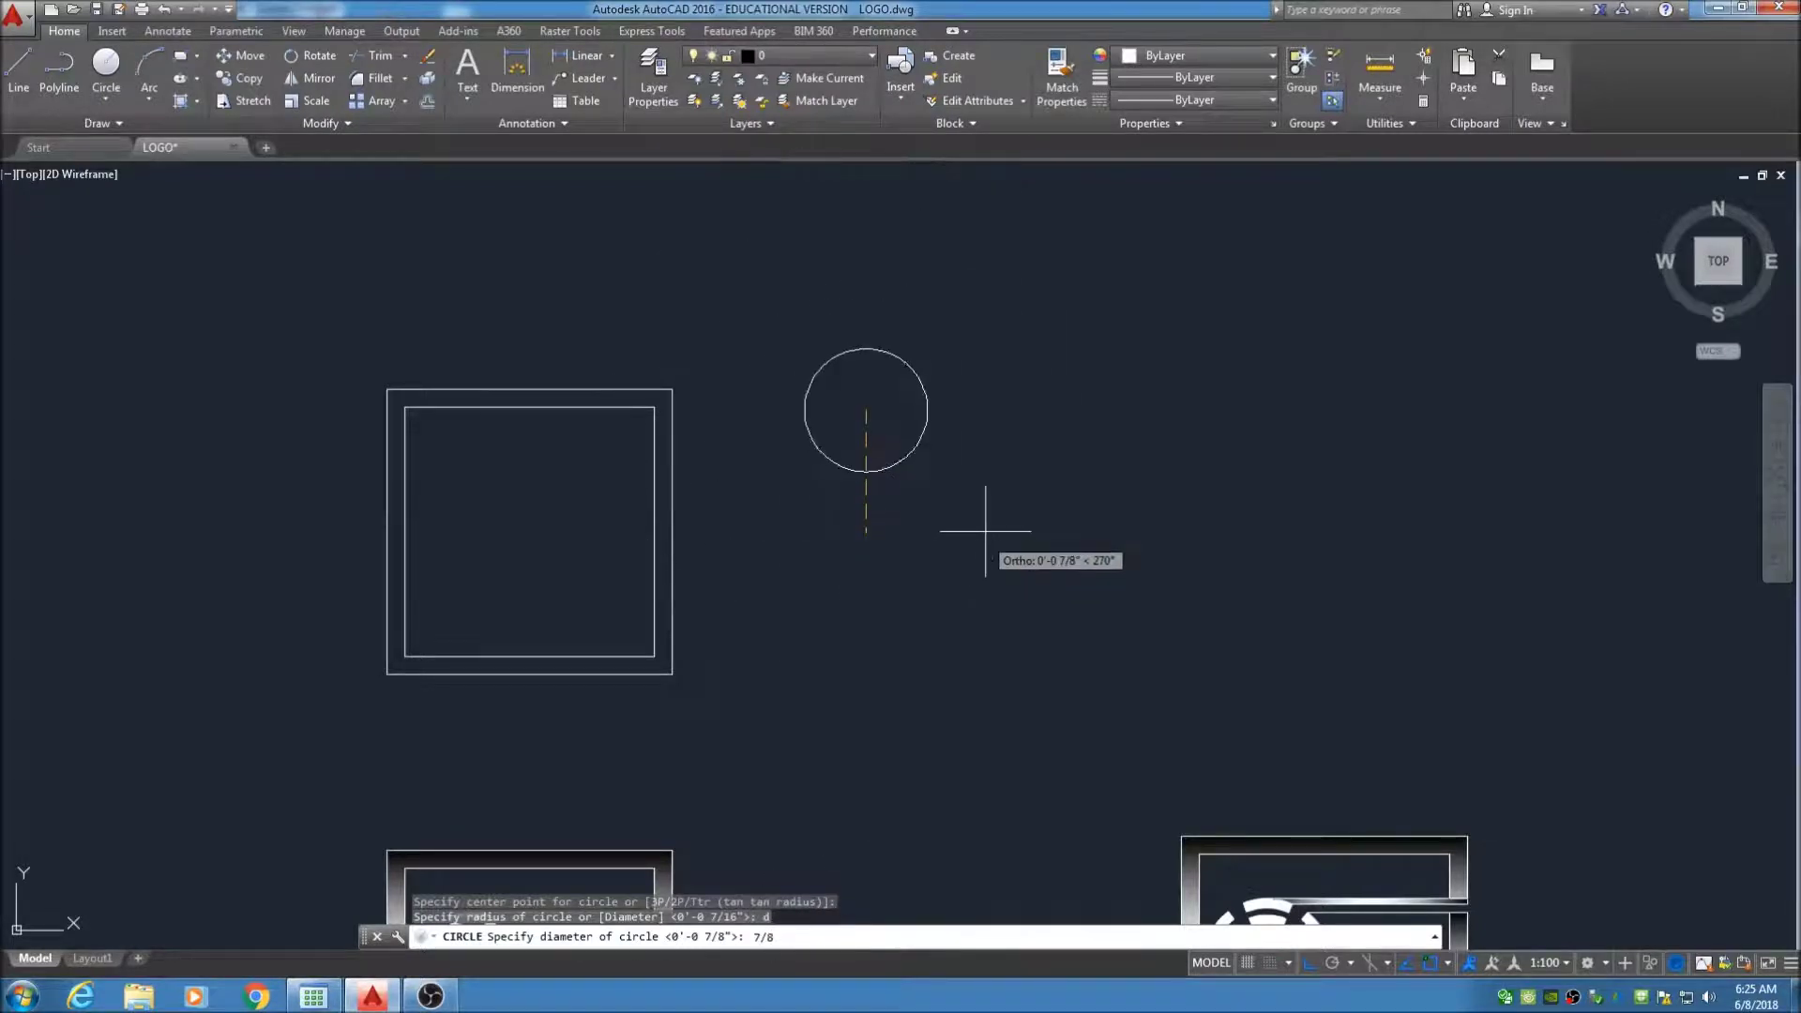
key(Return)
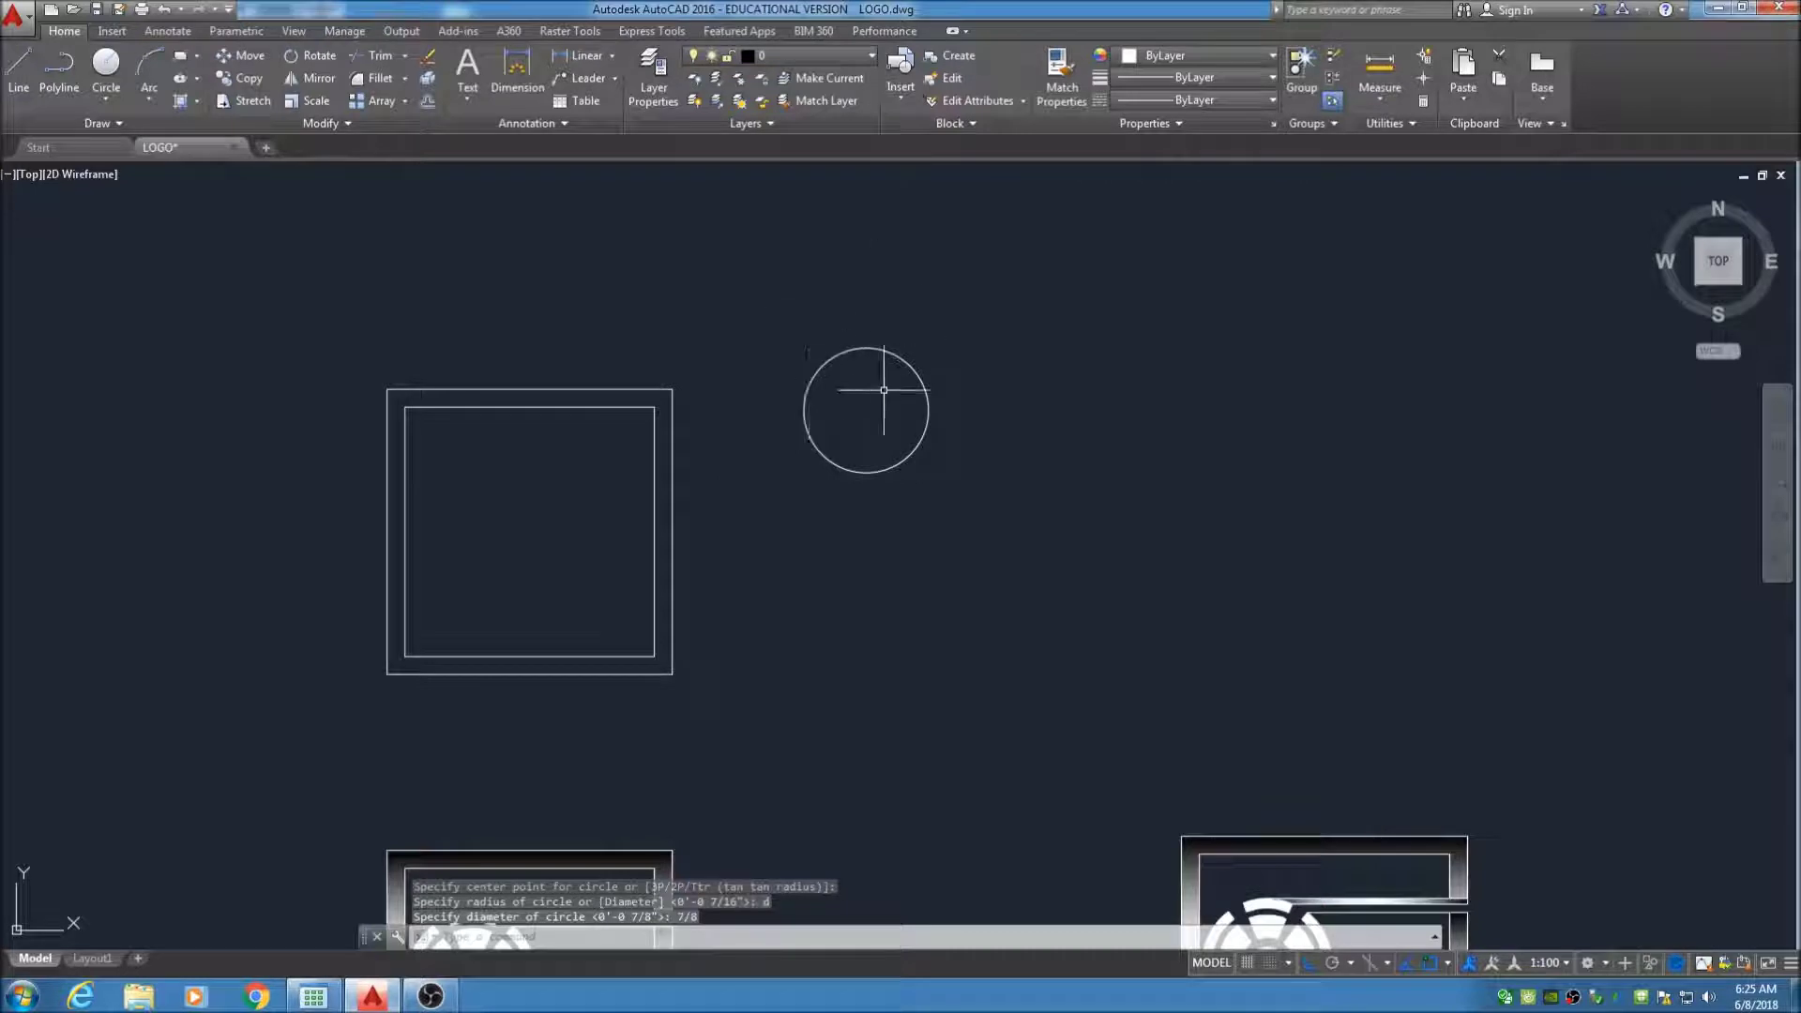
Examine the wheels in the two reference logos and the standalone wheel as models for the new circle
mouse_move(772, 736)
middle_down()
mouse_move(828, 523)
mouse_move(818, 461)
middle_up()
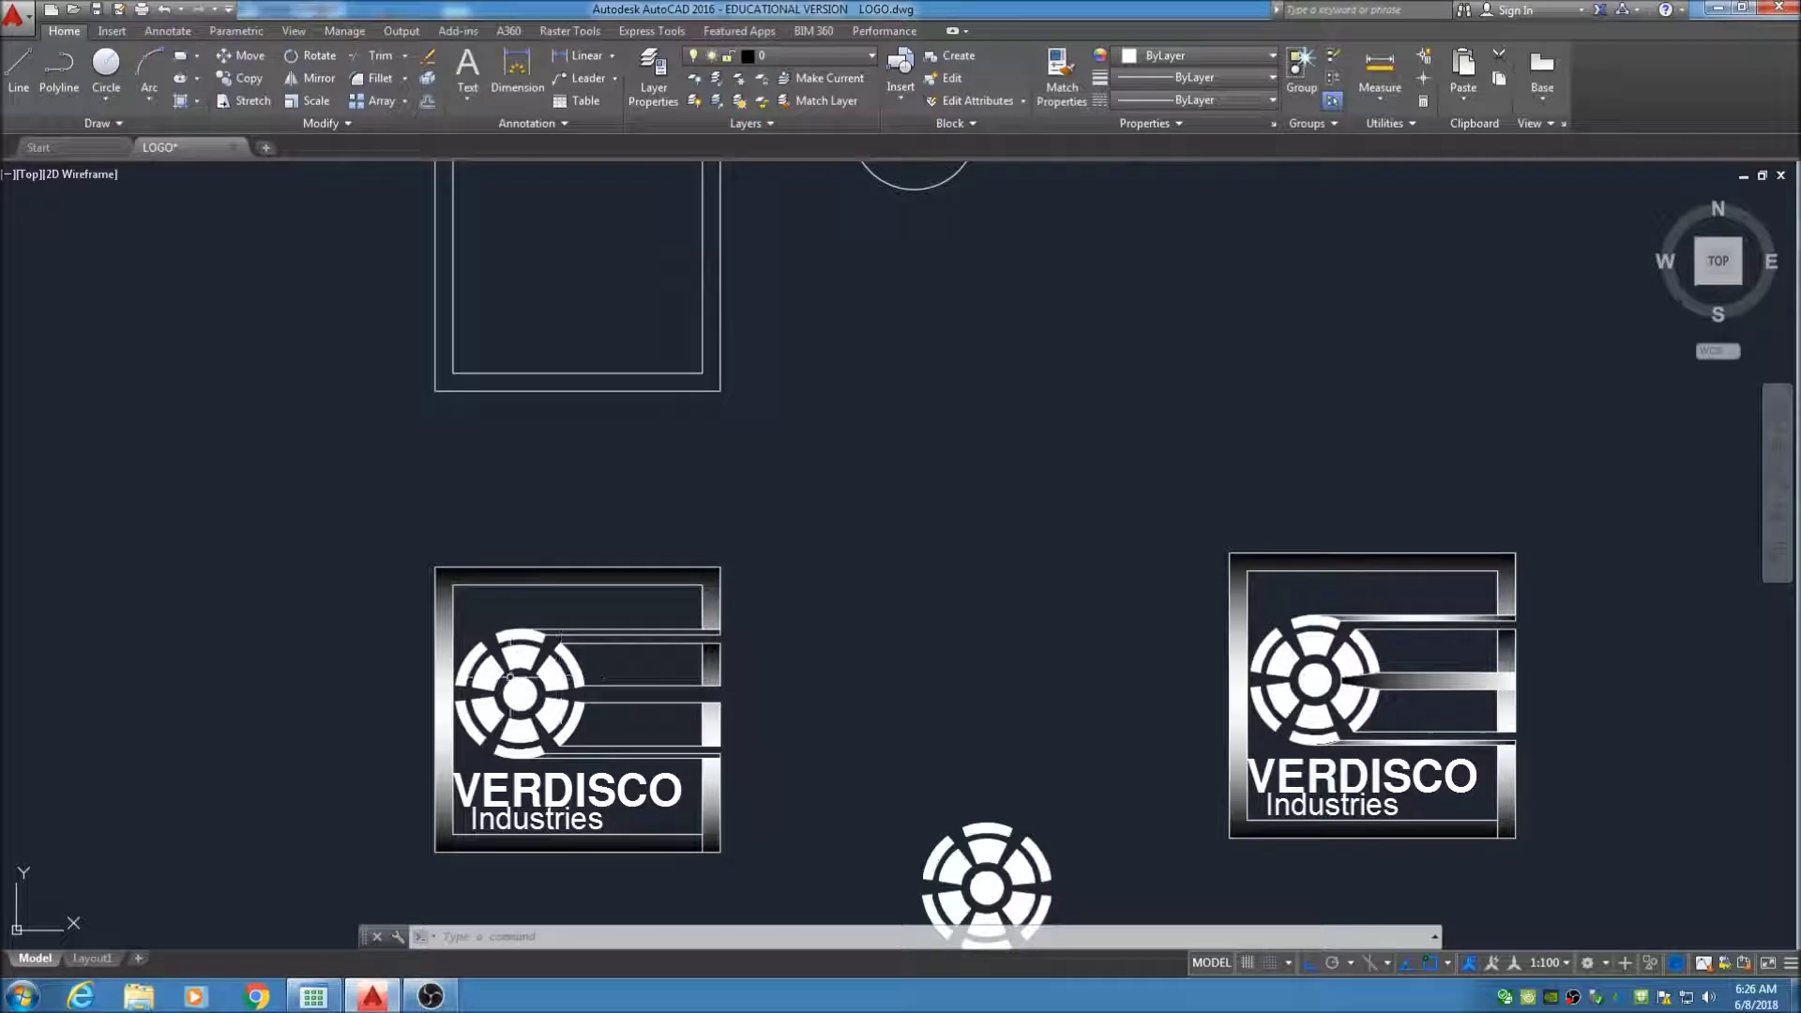
middle_drag(885, 403, 784, 728)
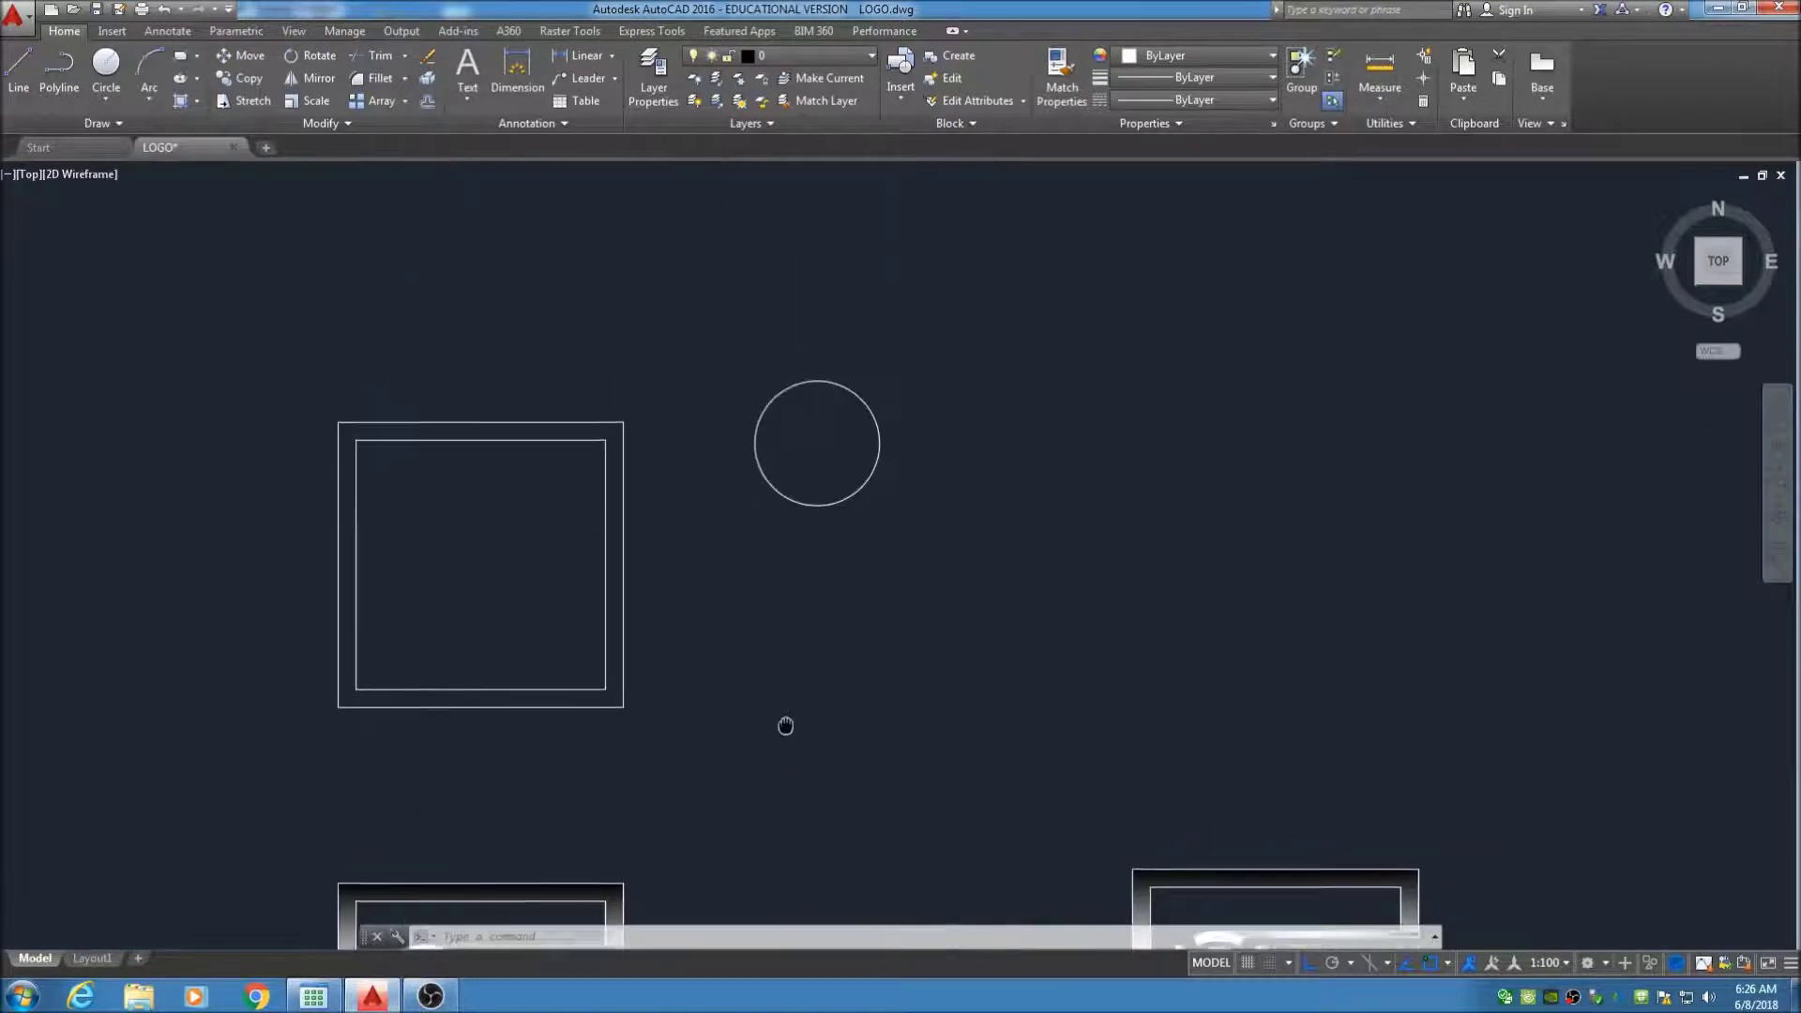
scroll(844, 479, up, 3)
middle_drag(844, 477, 976, 488)
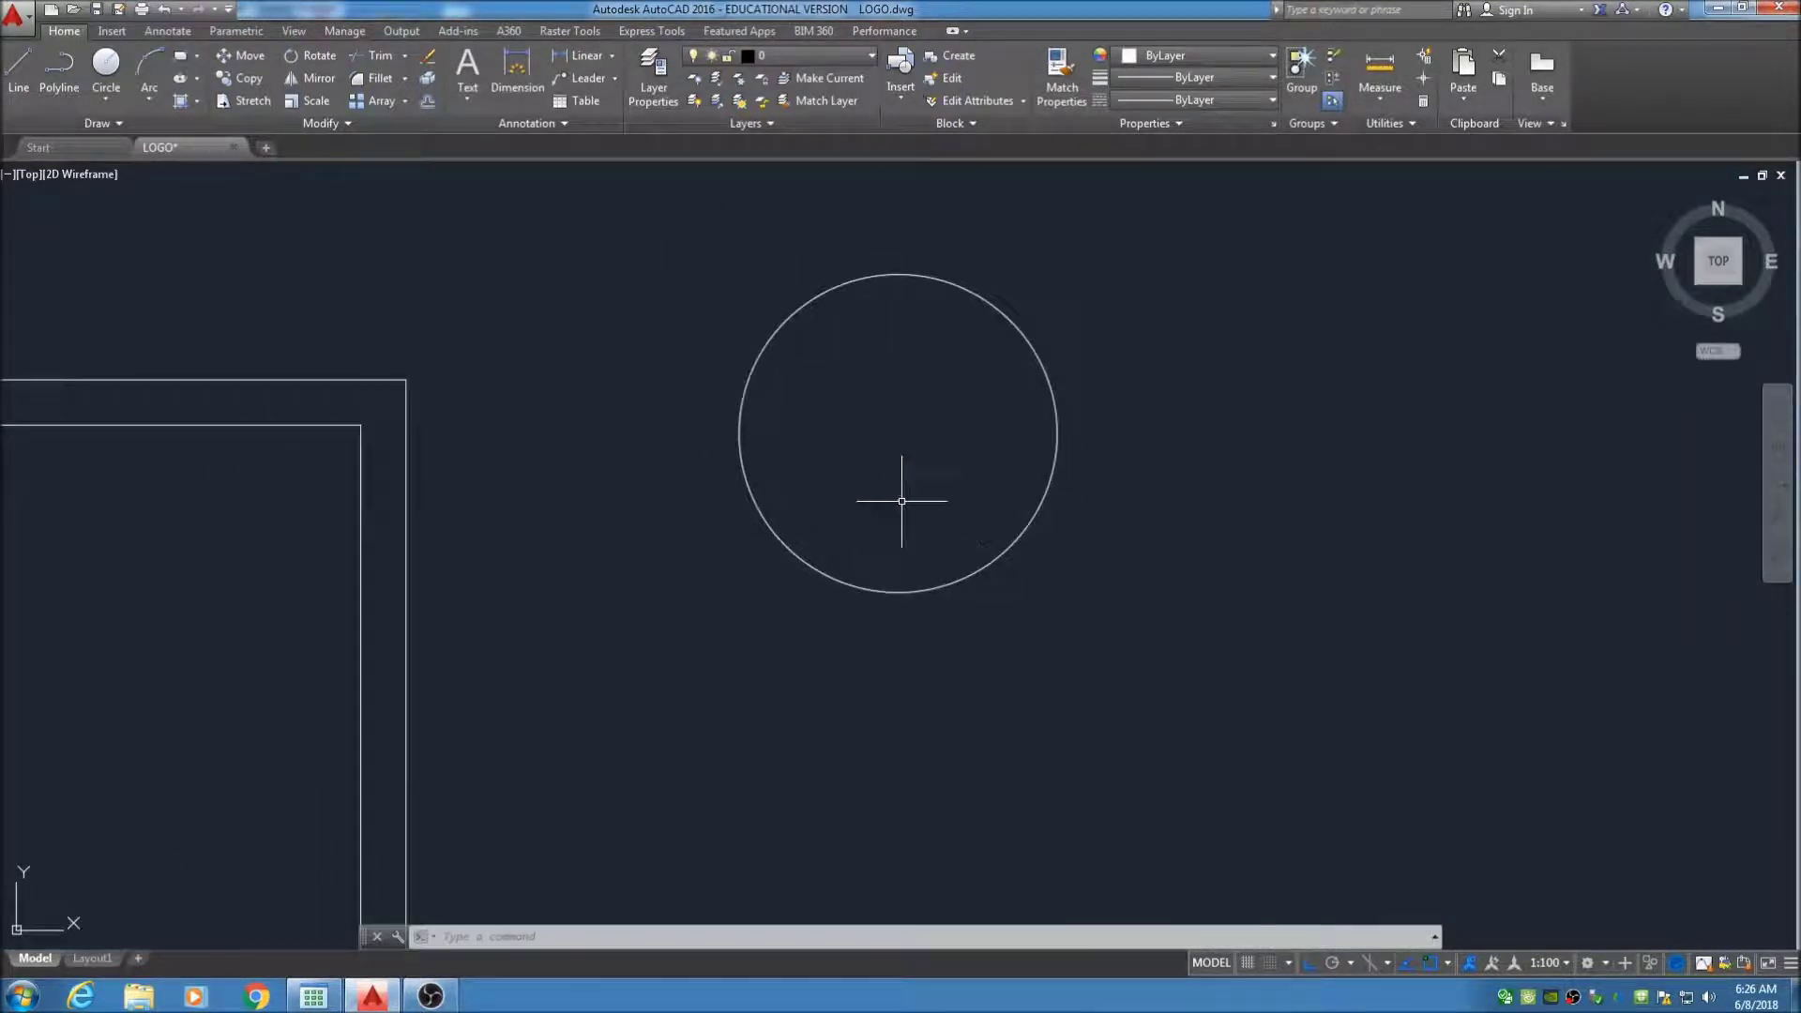
scroll(860, 442, down, 1)
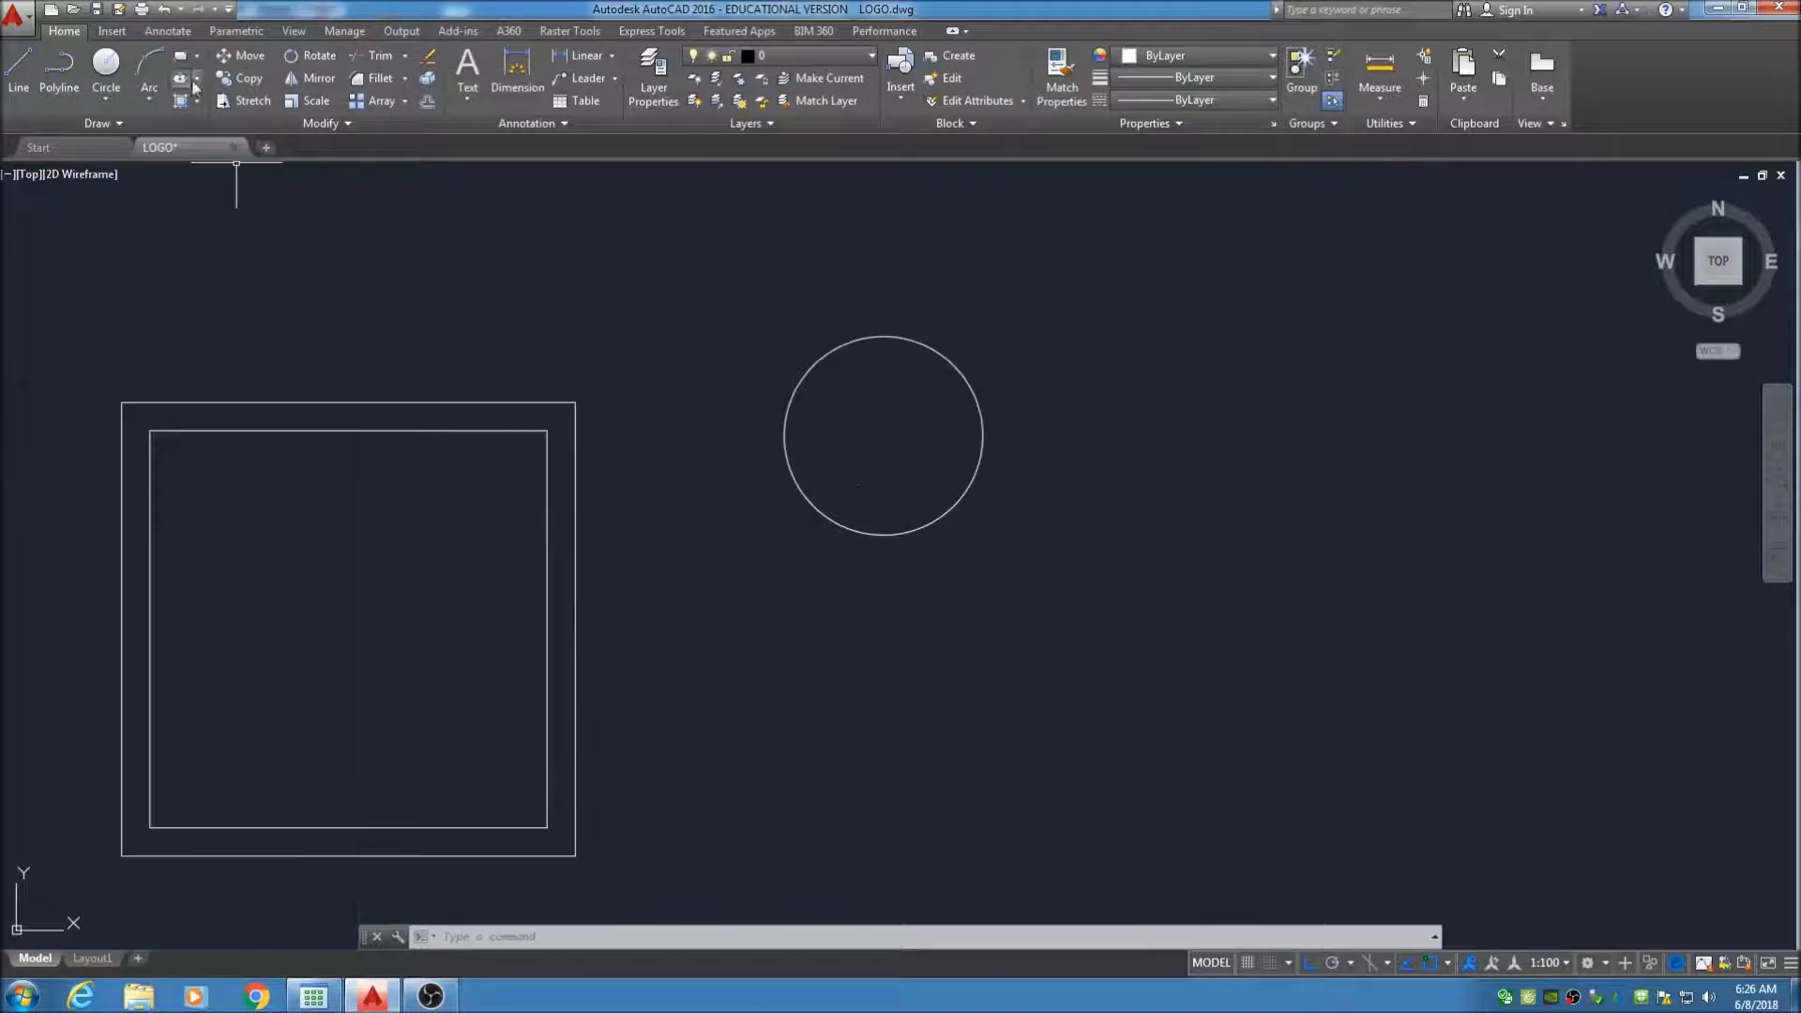
scroll(757, 528, down, 1)
middle_drag(756, 528, 704, 172)
middle_drag(763, 720, 704, 545)
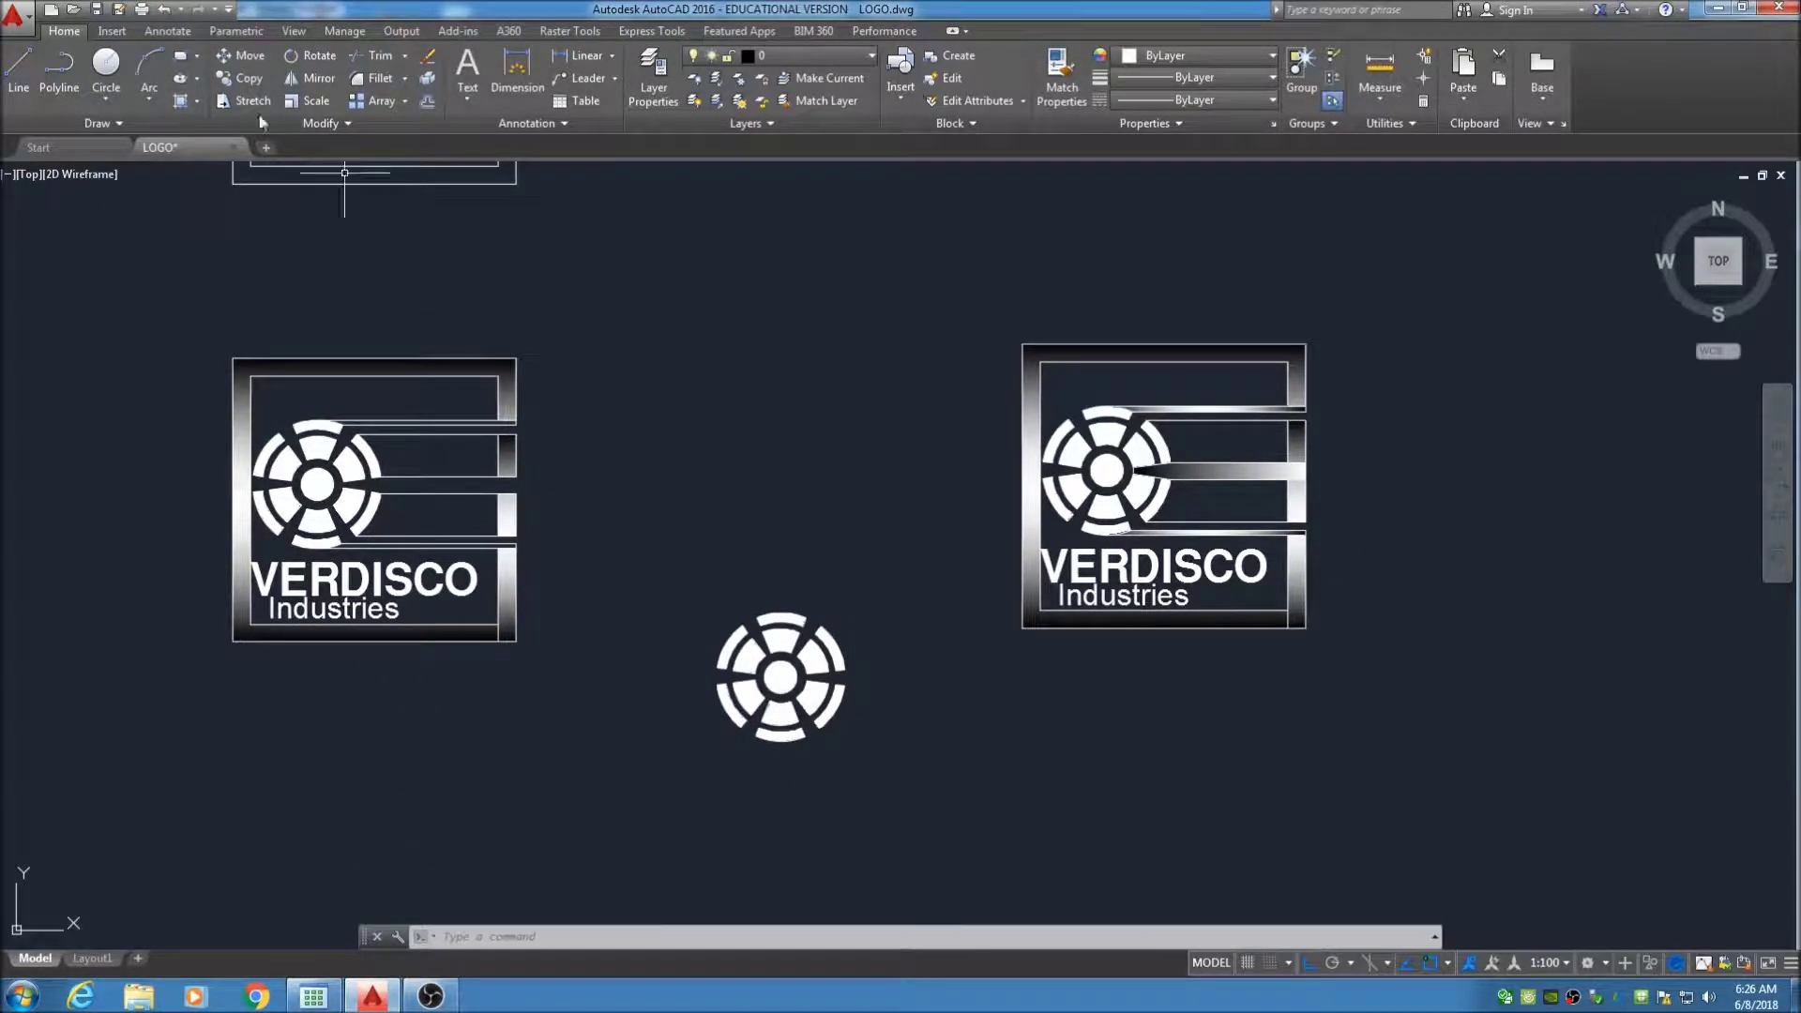
click(241, 58)
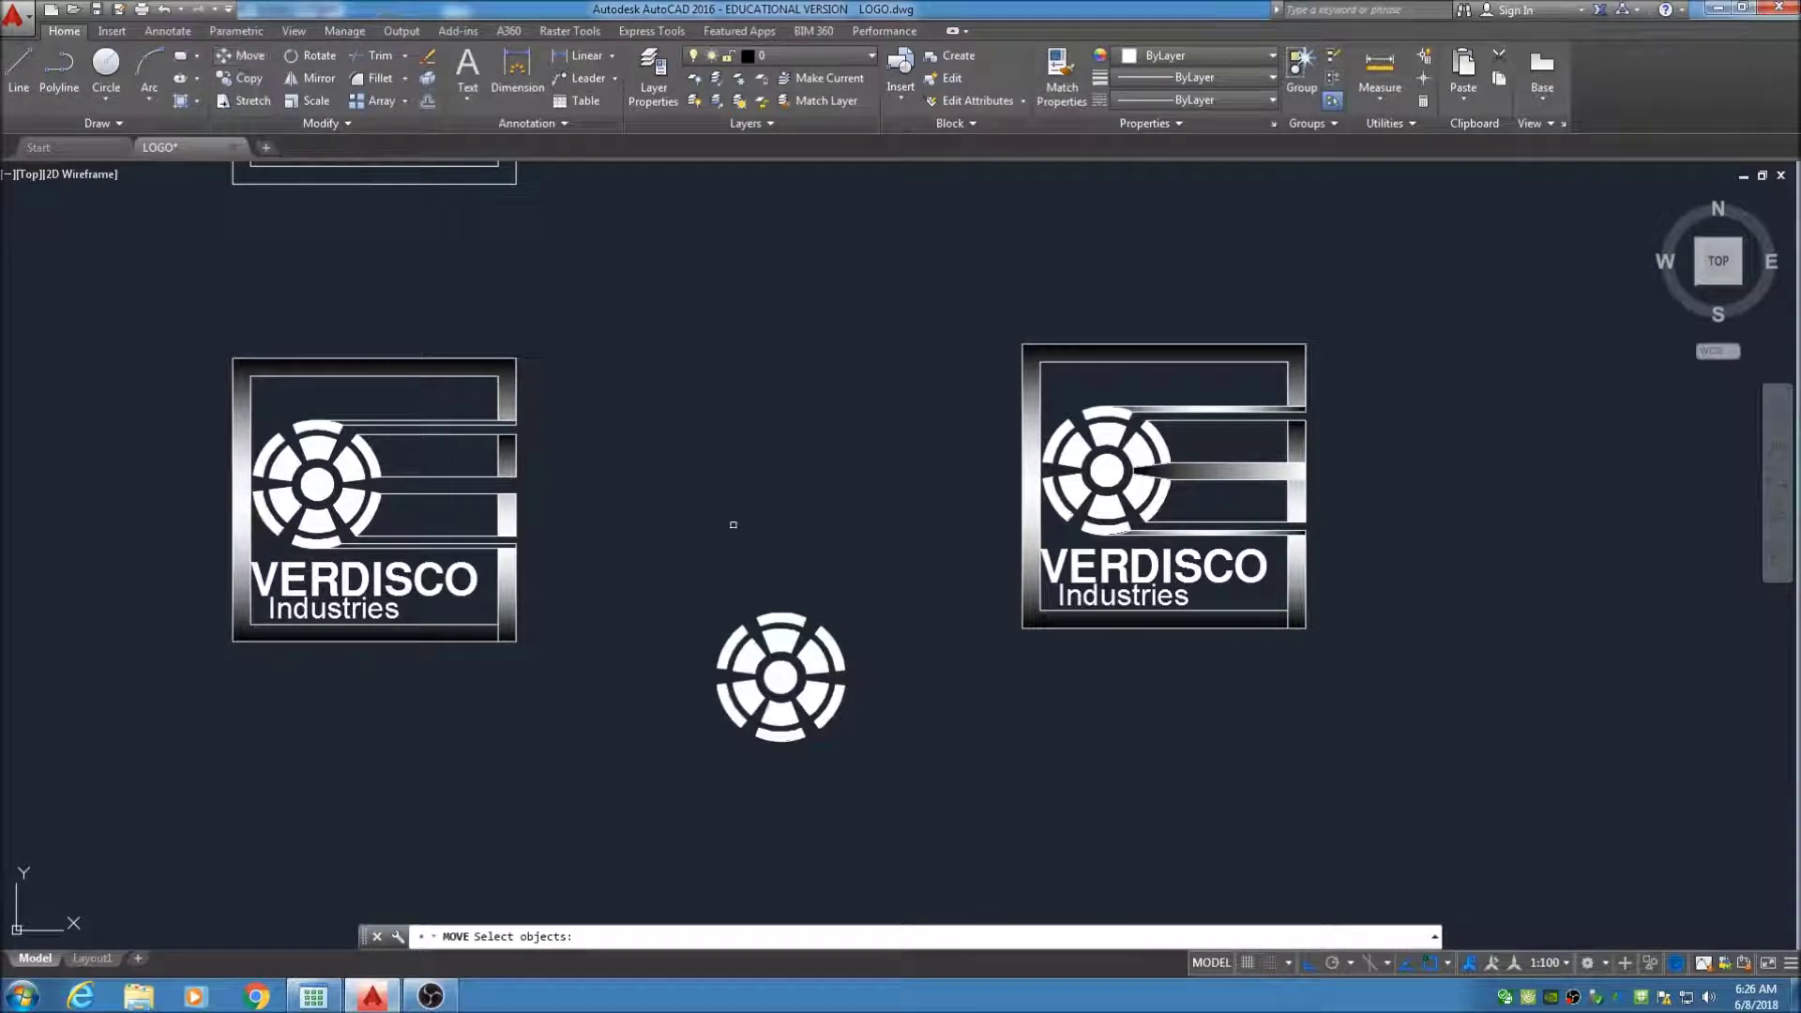
click(662, 515)
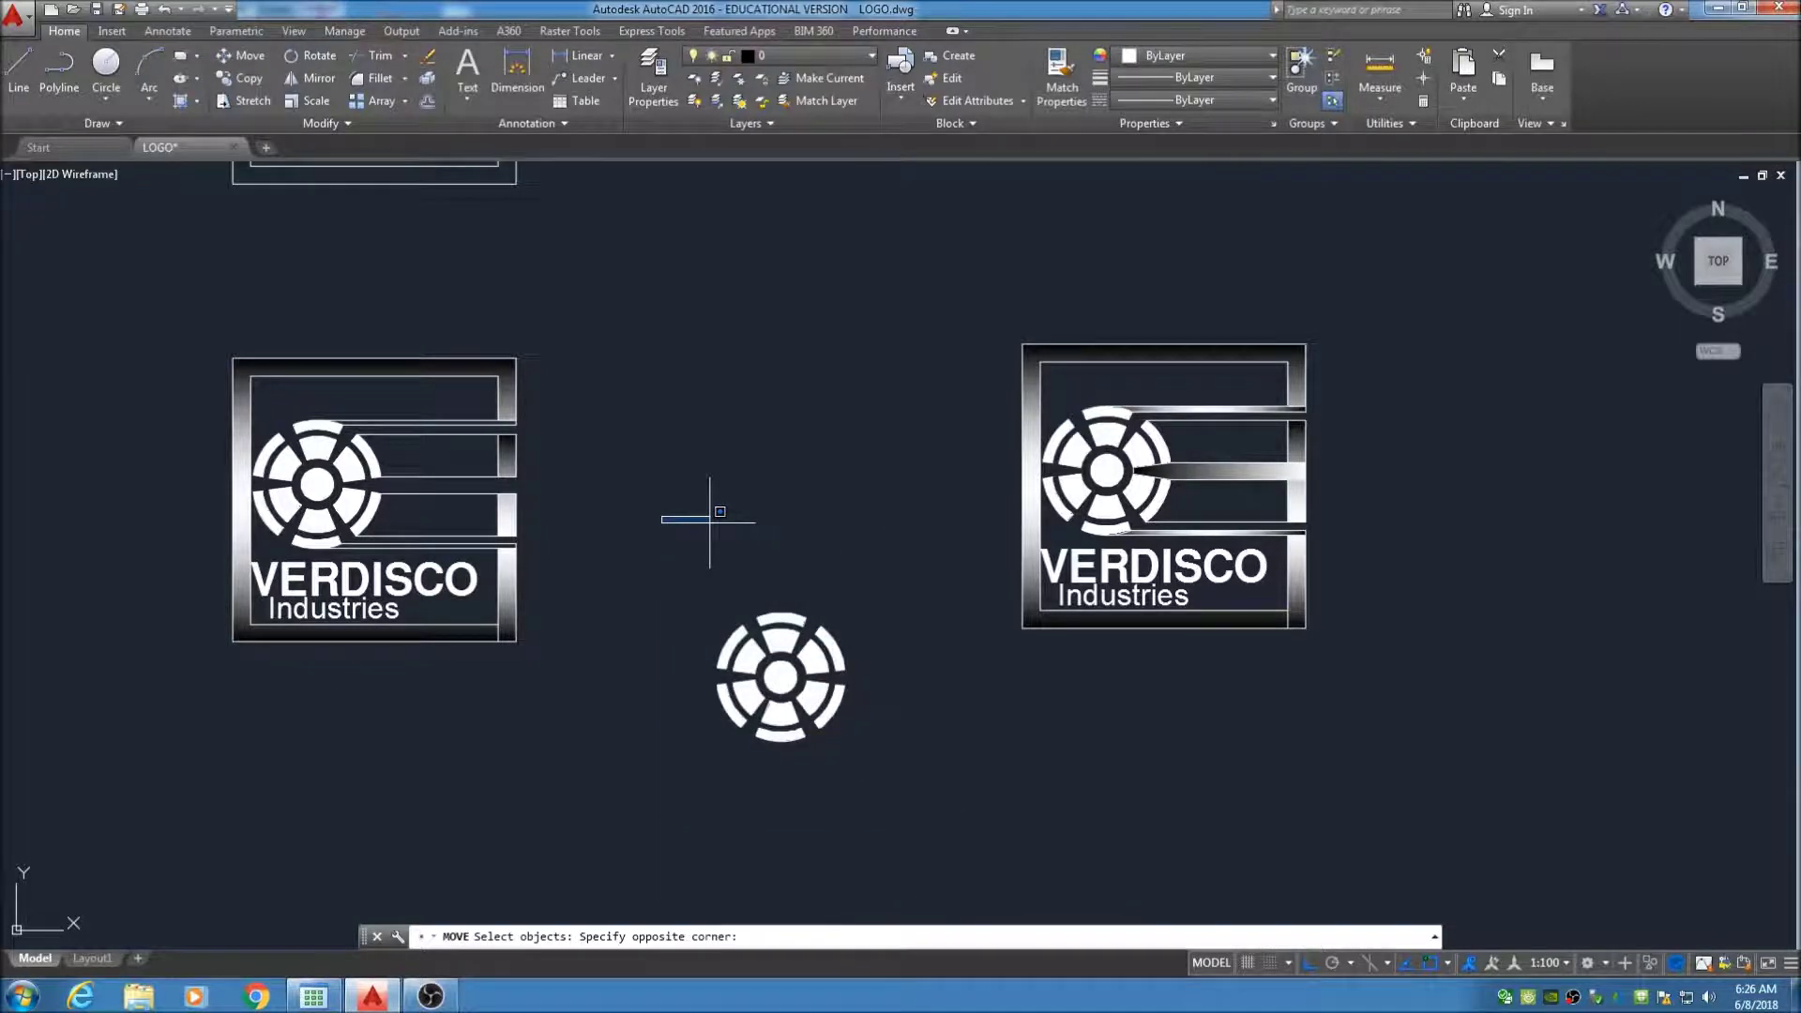
key(Escape)
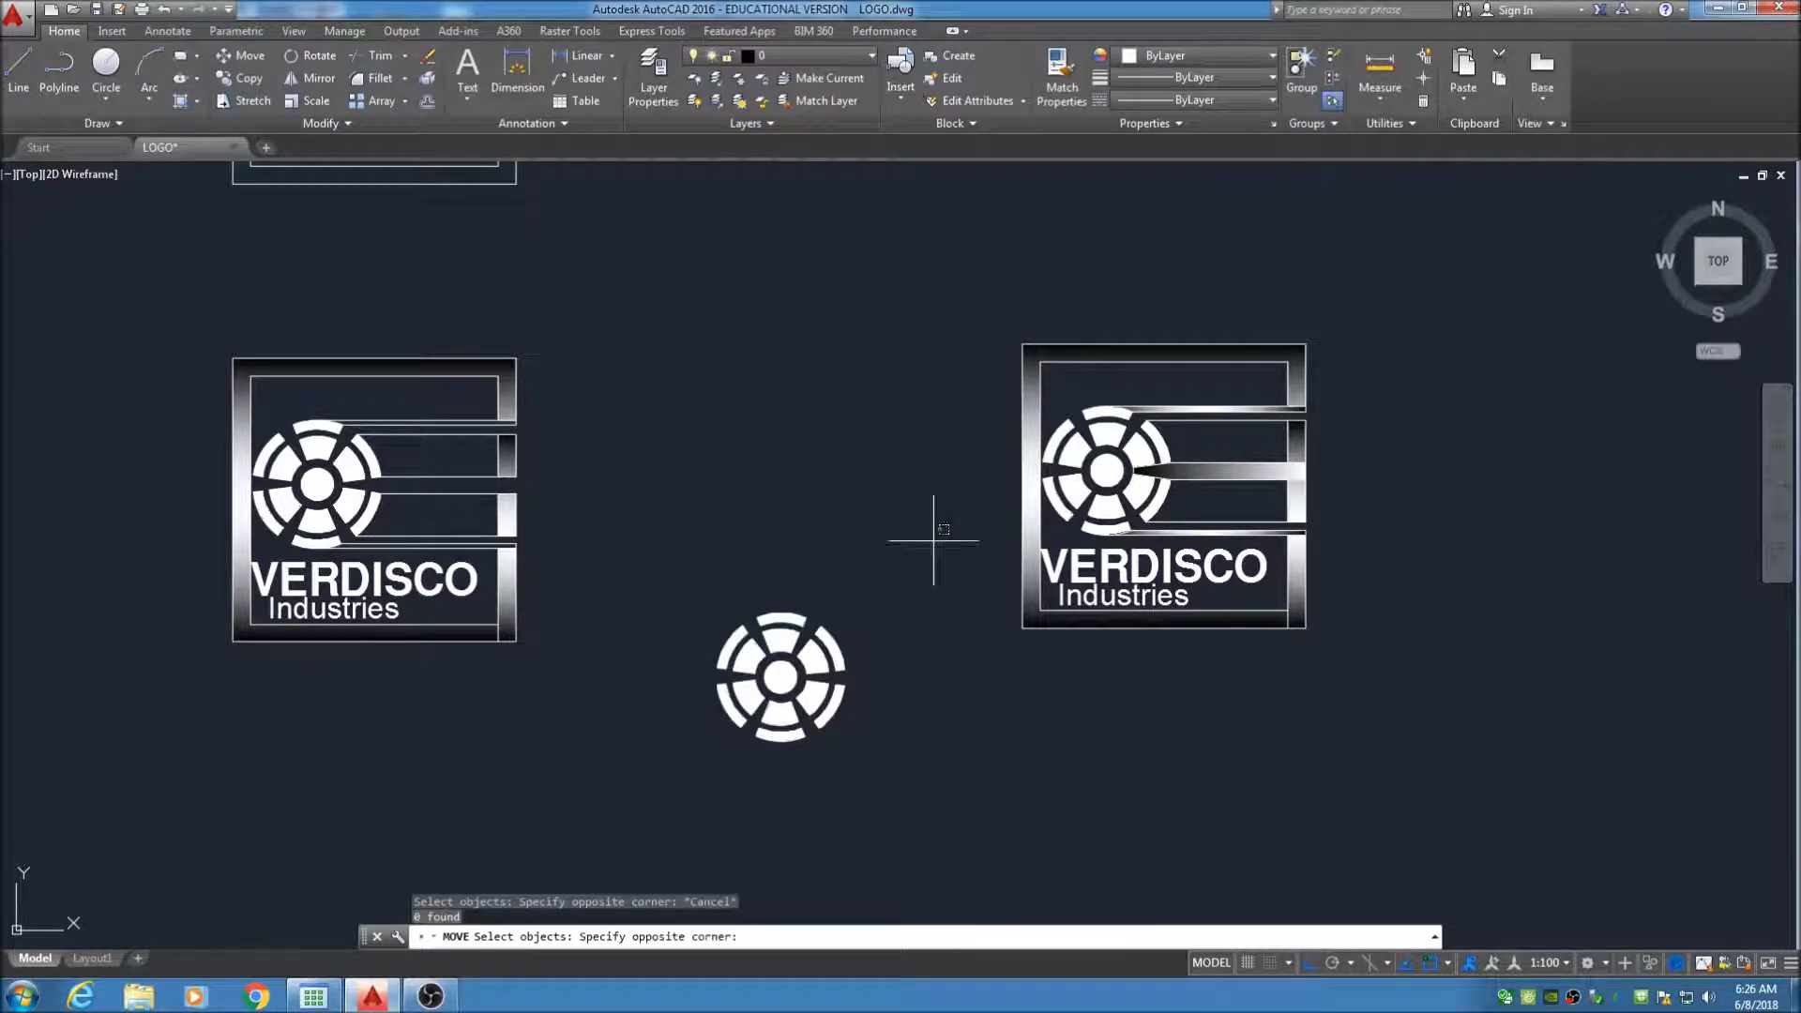
click(934, 542)
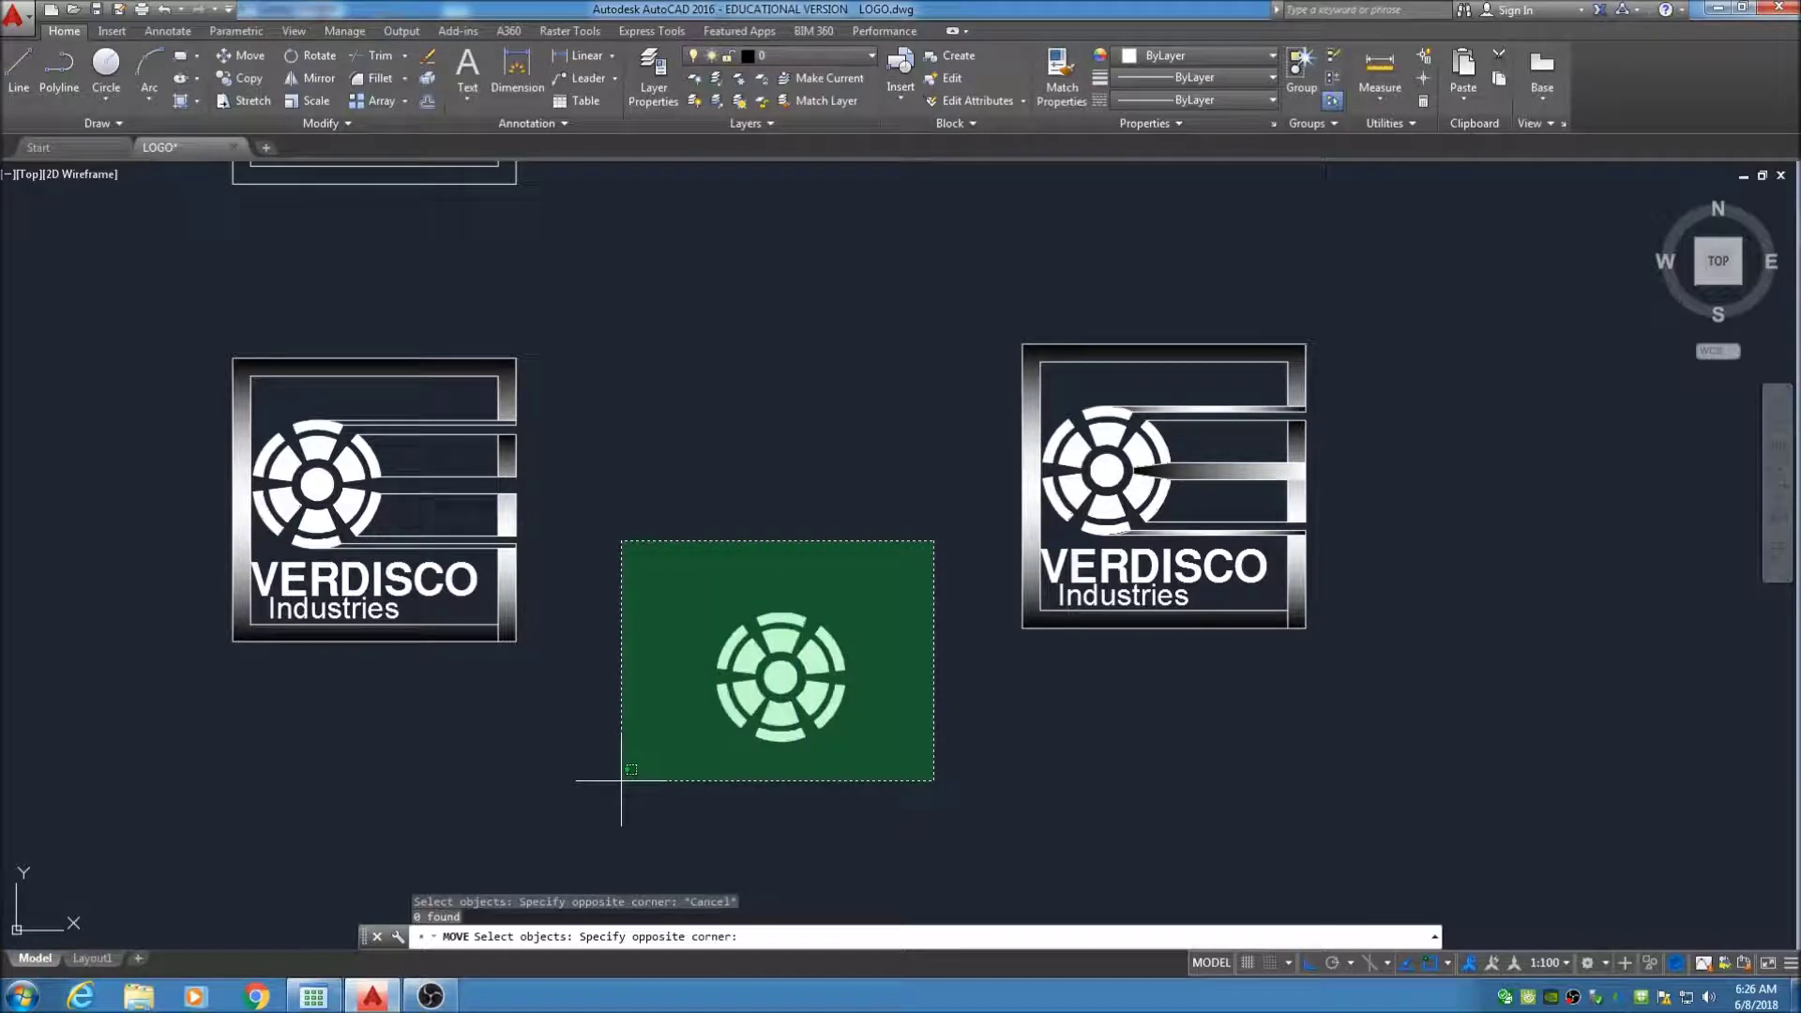
key(Escape)
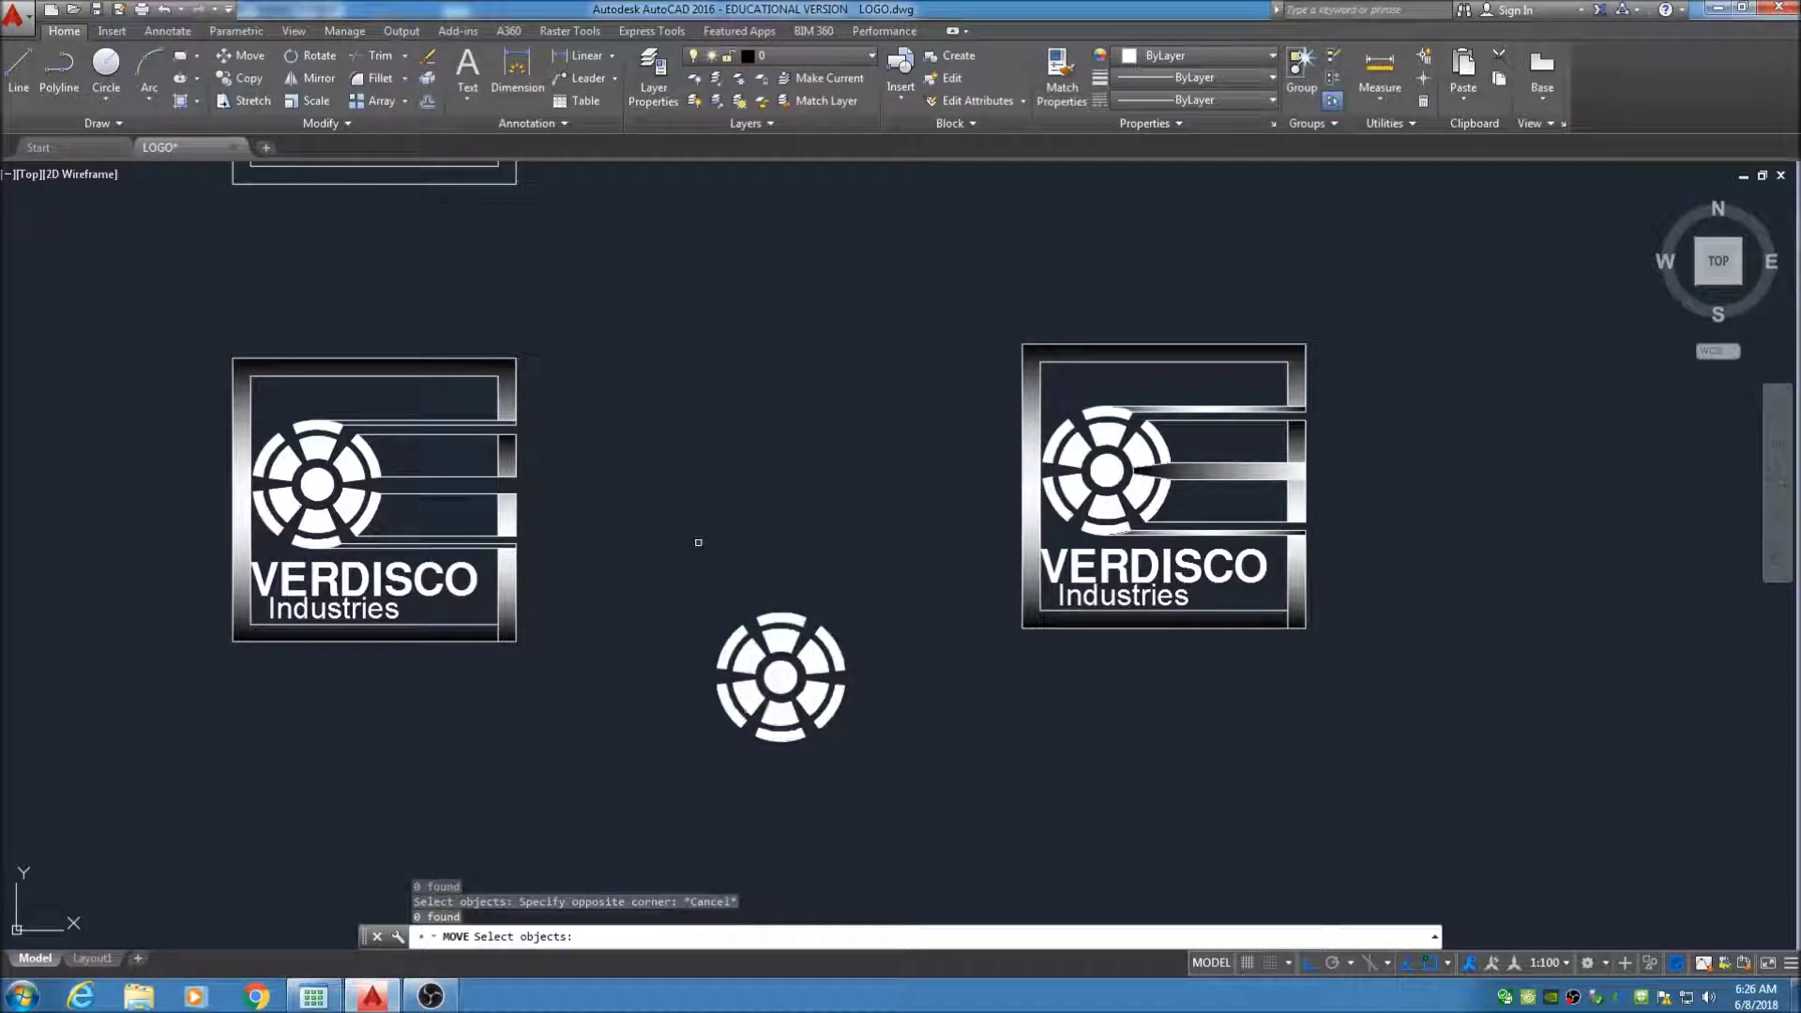
Try window selections over part of the standalone wheel for the Move command, picking only fully enclosed objects, and cancel the command
click(668, 519)
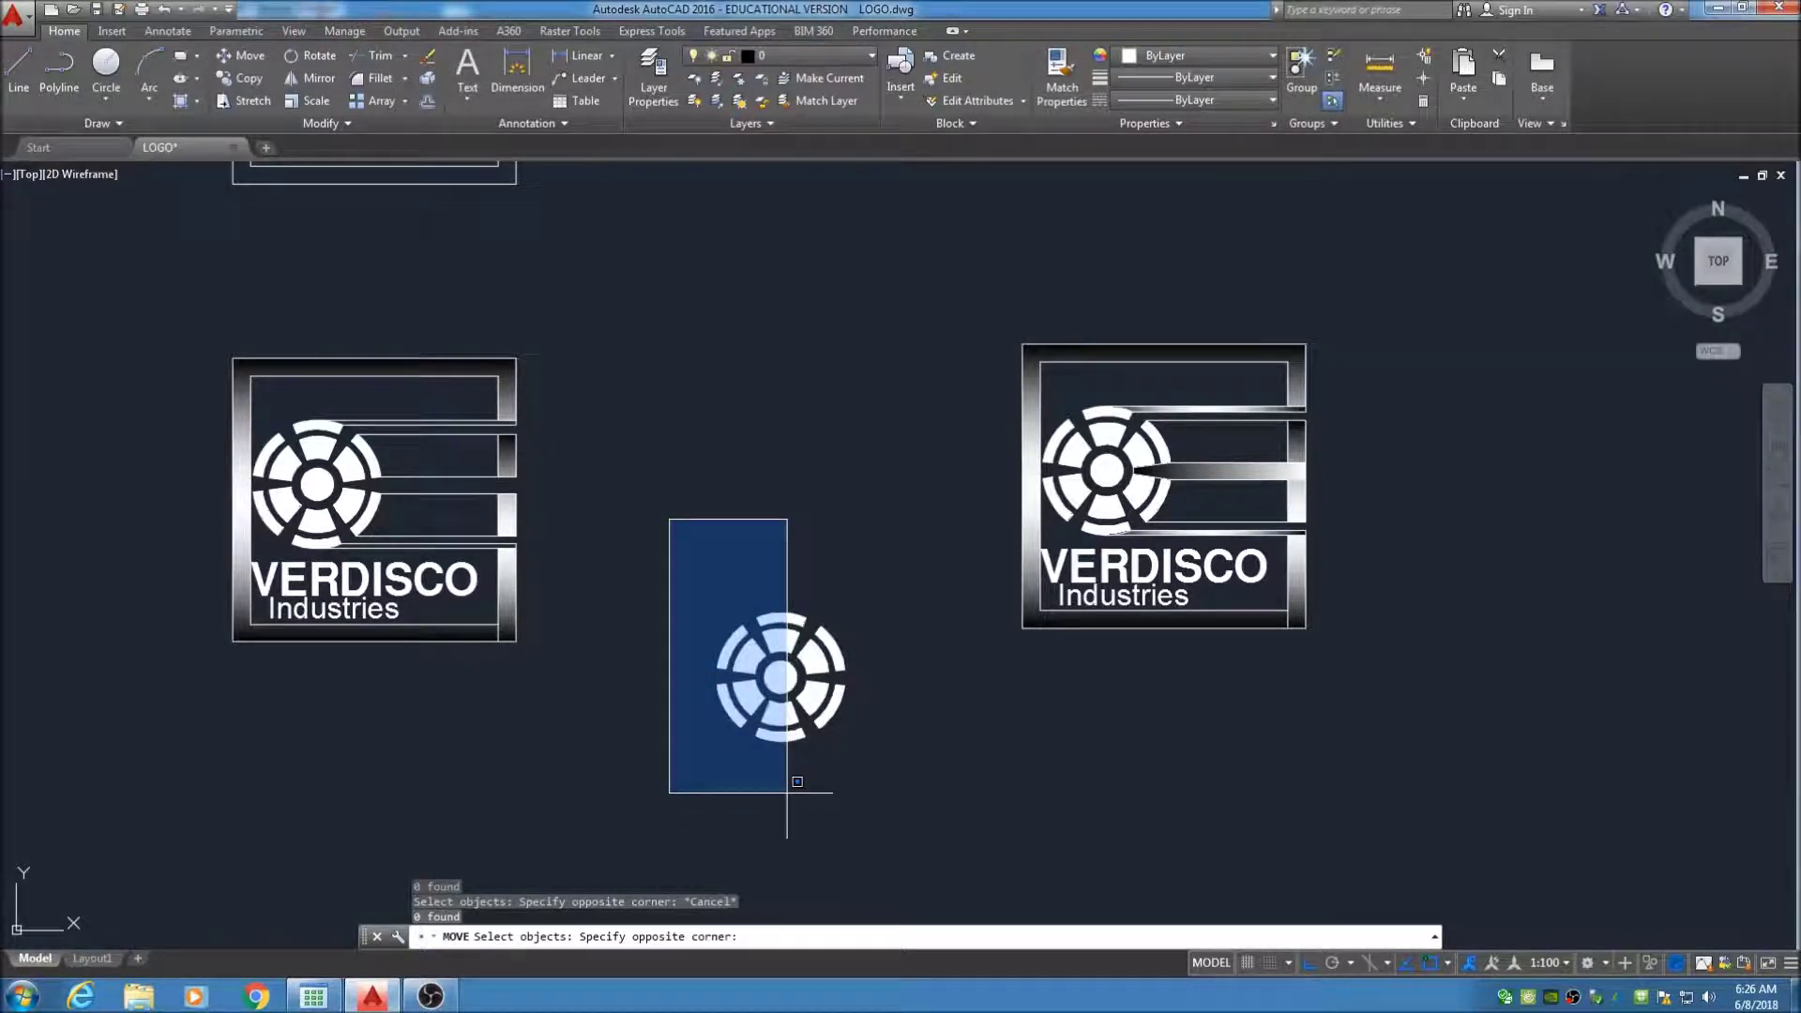
click(788, 792)
click(678, 526)
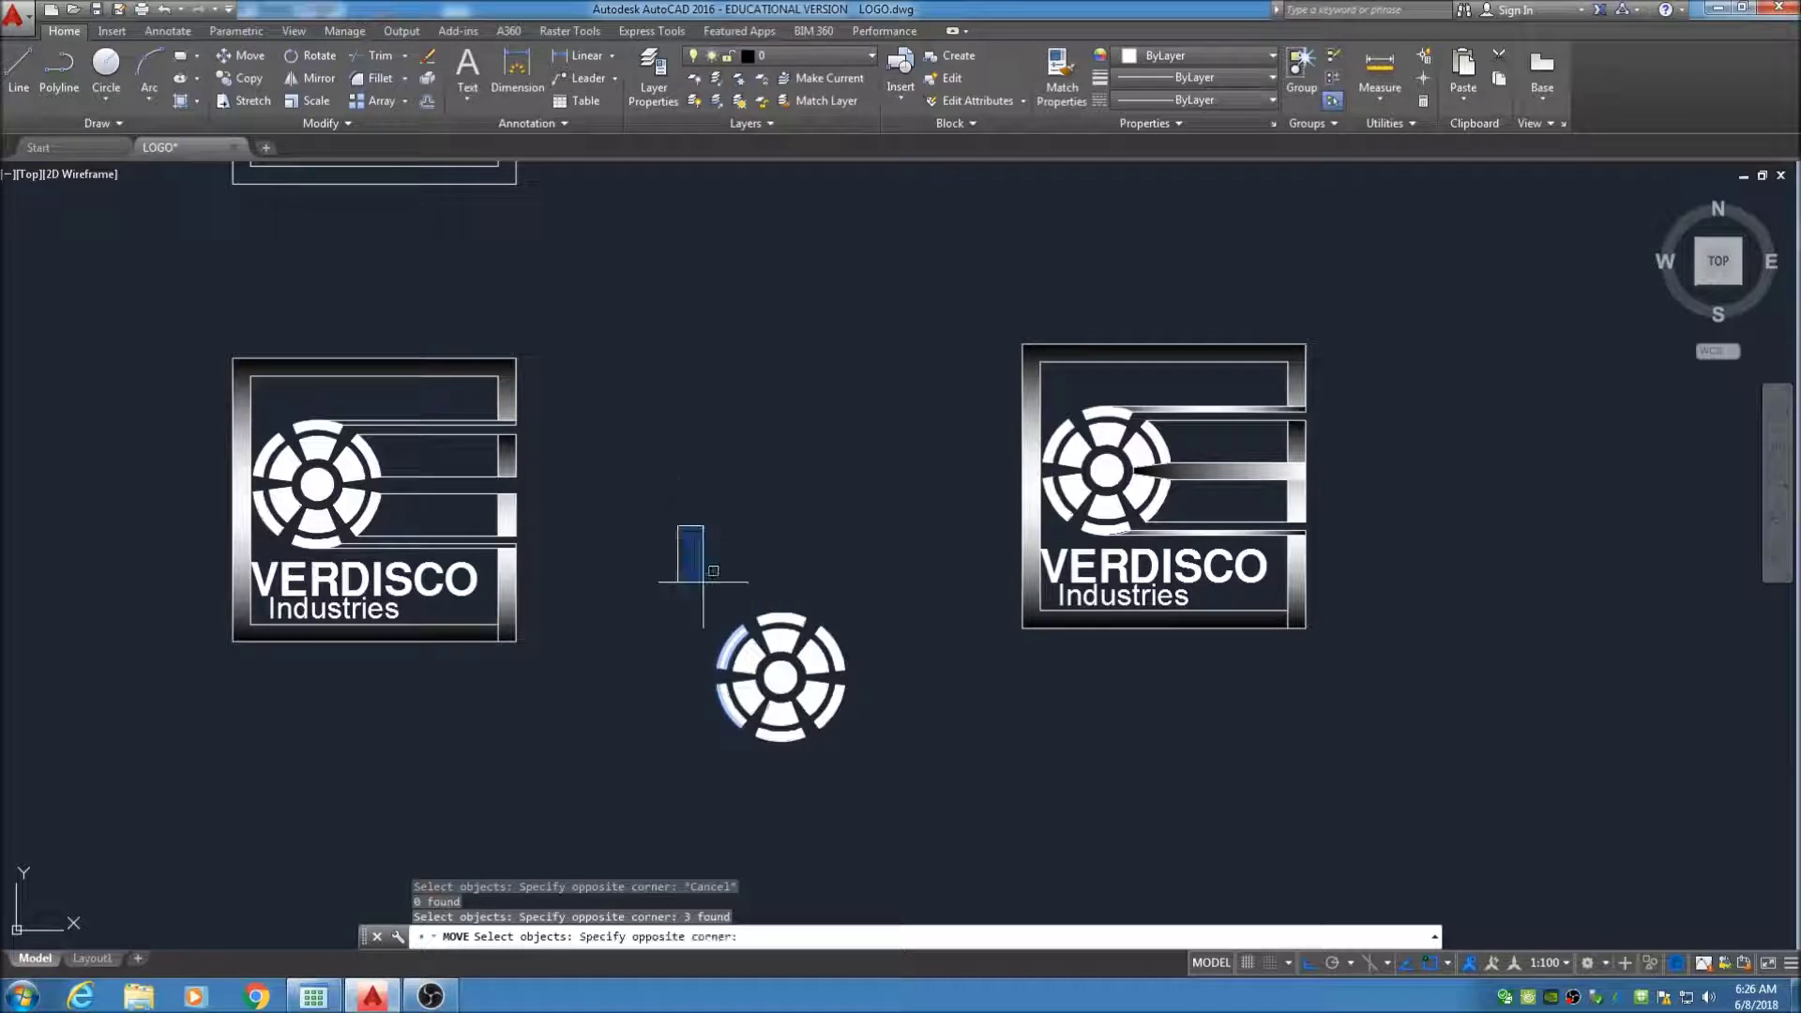
click(813, 780)
key(Escape)
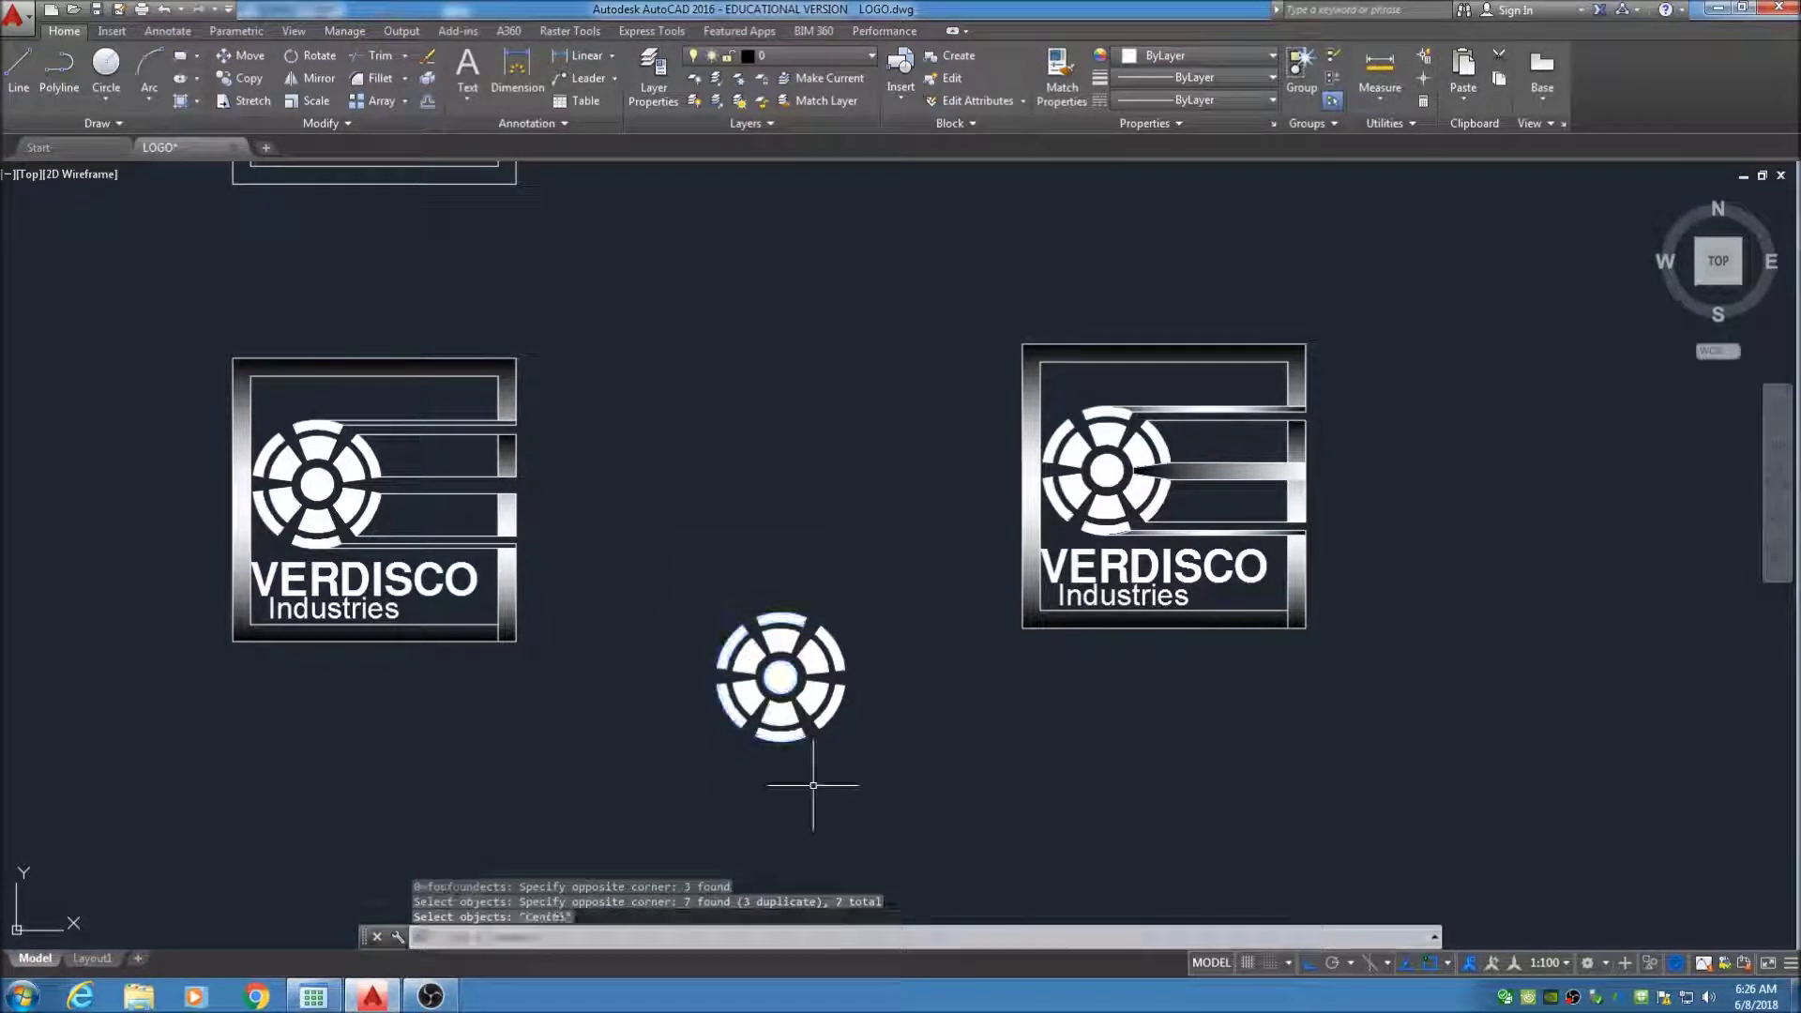
Select the whole standalone wheel with a crossing window over only part of it, and clear the selection
click(925, 550)
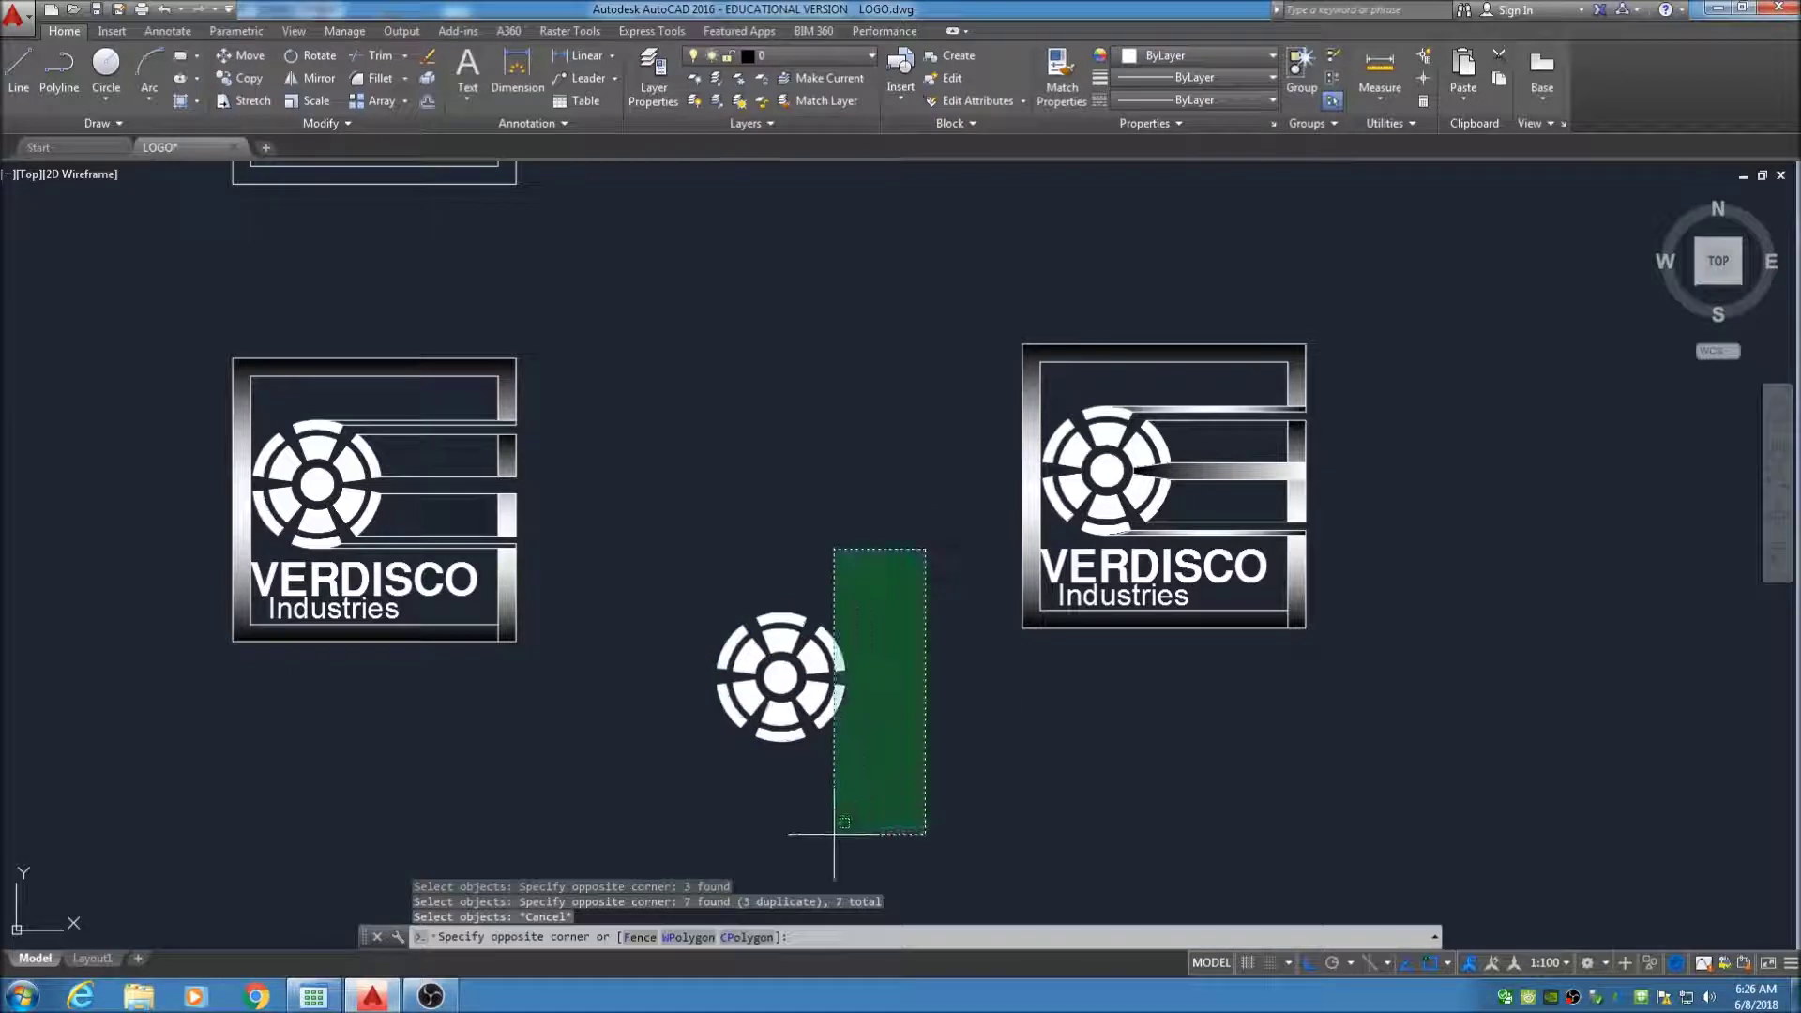
click(784, 823)
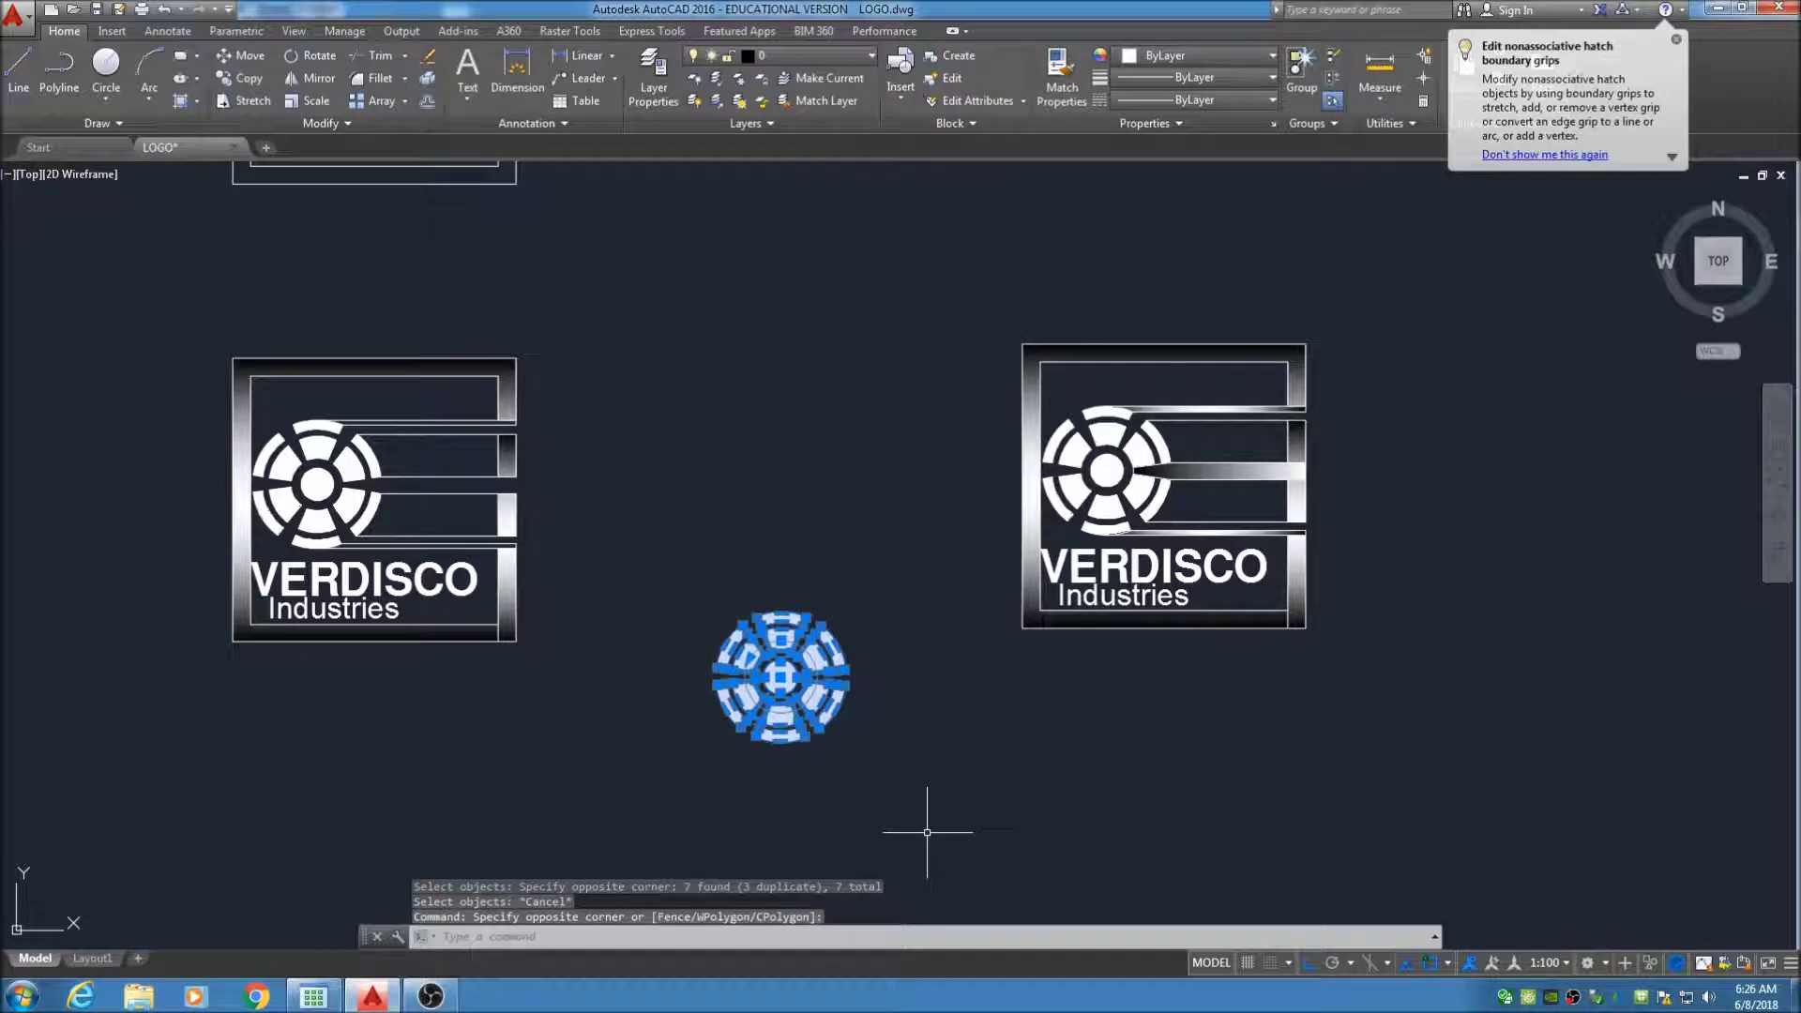
key(Escape)
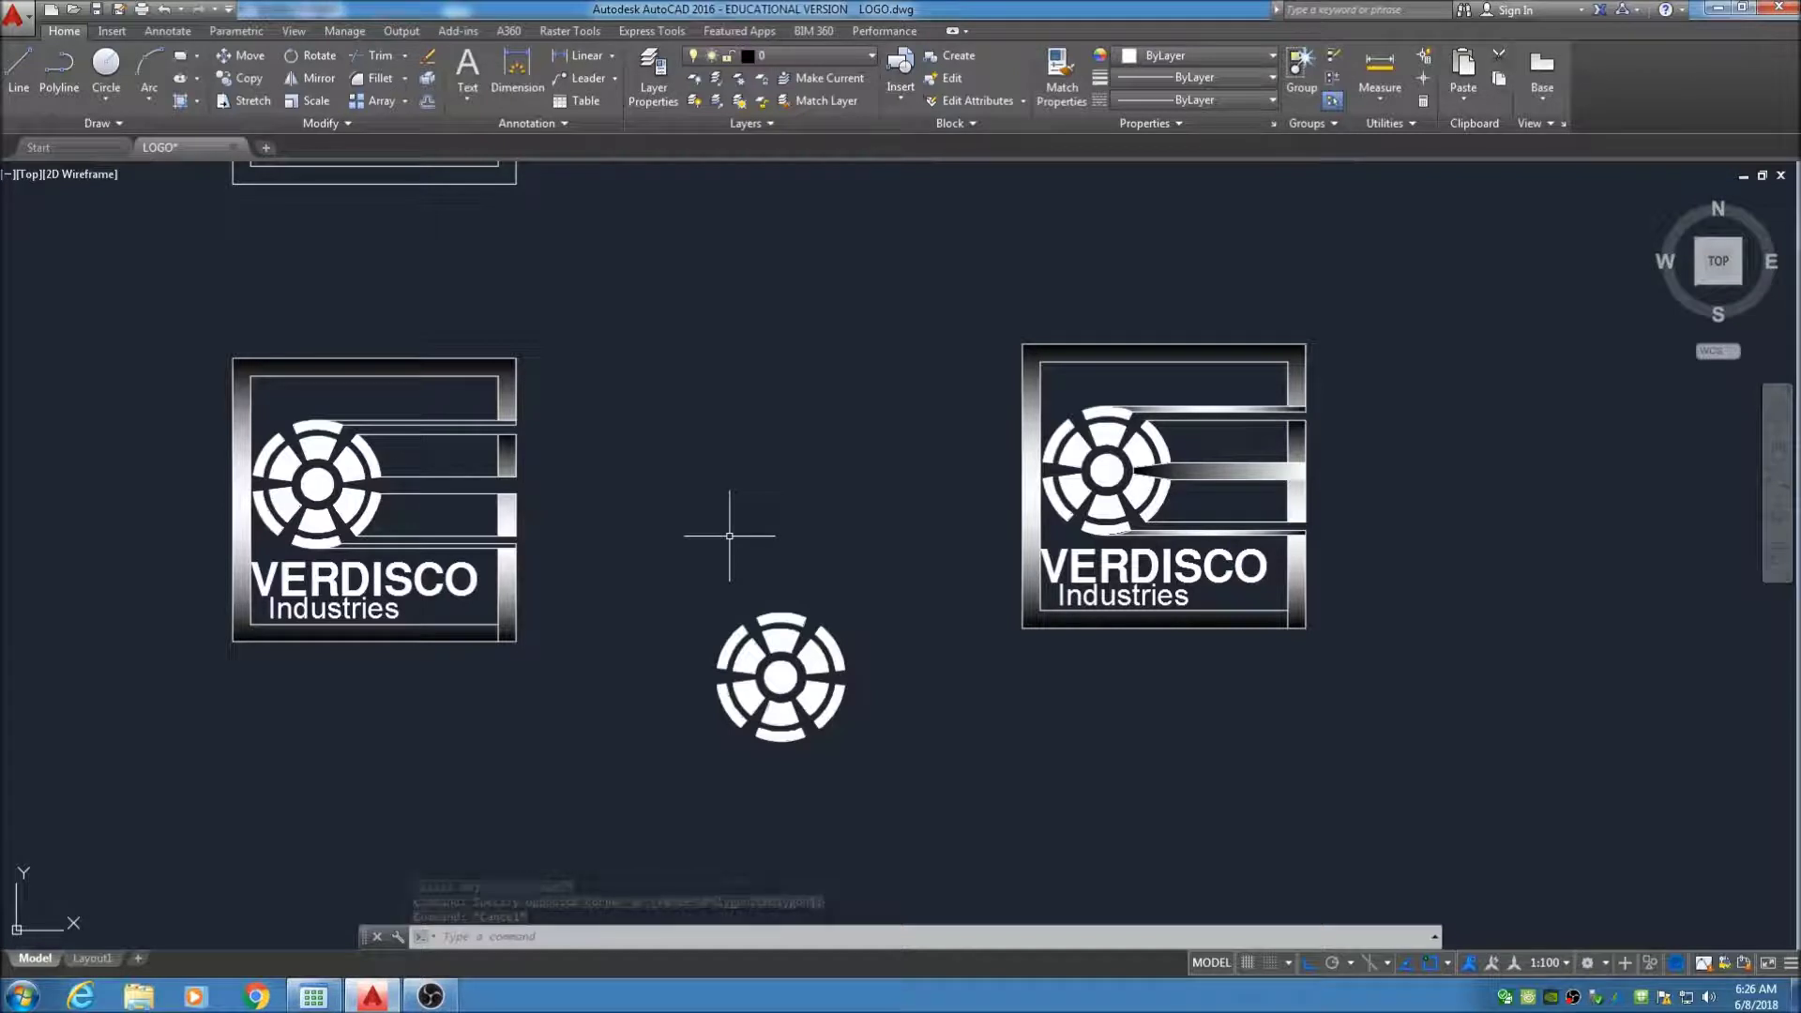
Move the entire standalone wheel by its centre to the empty space just below the new 7/8" circle
click(240, 53)
click(679, 509)
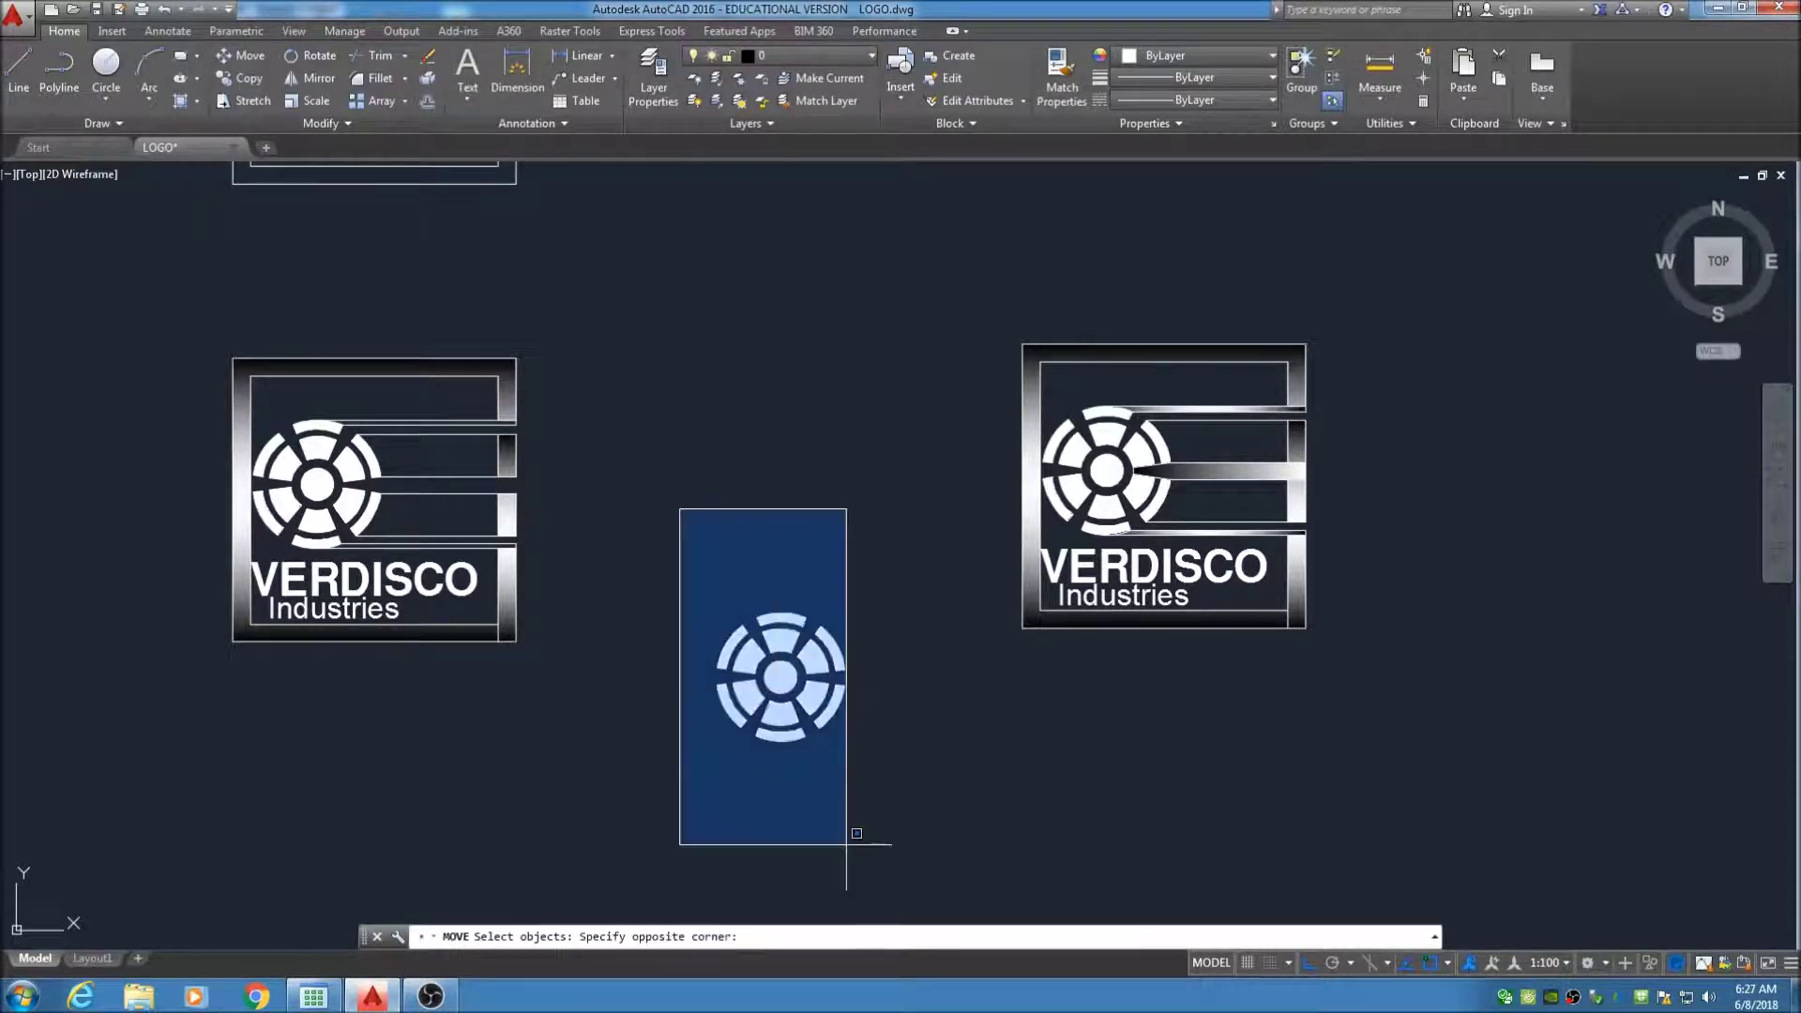
click(929, 808)
click(933, 824)
click(660, 515)
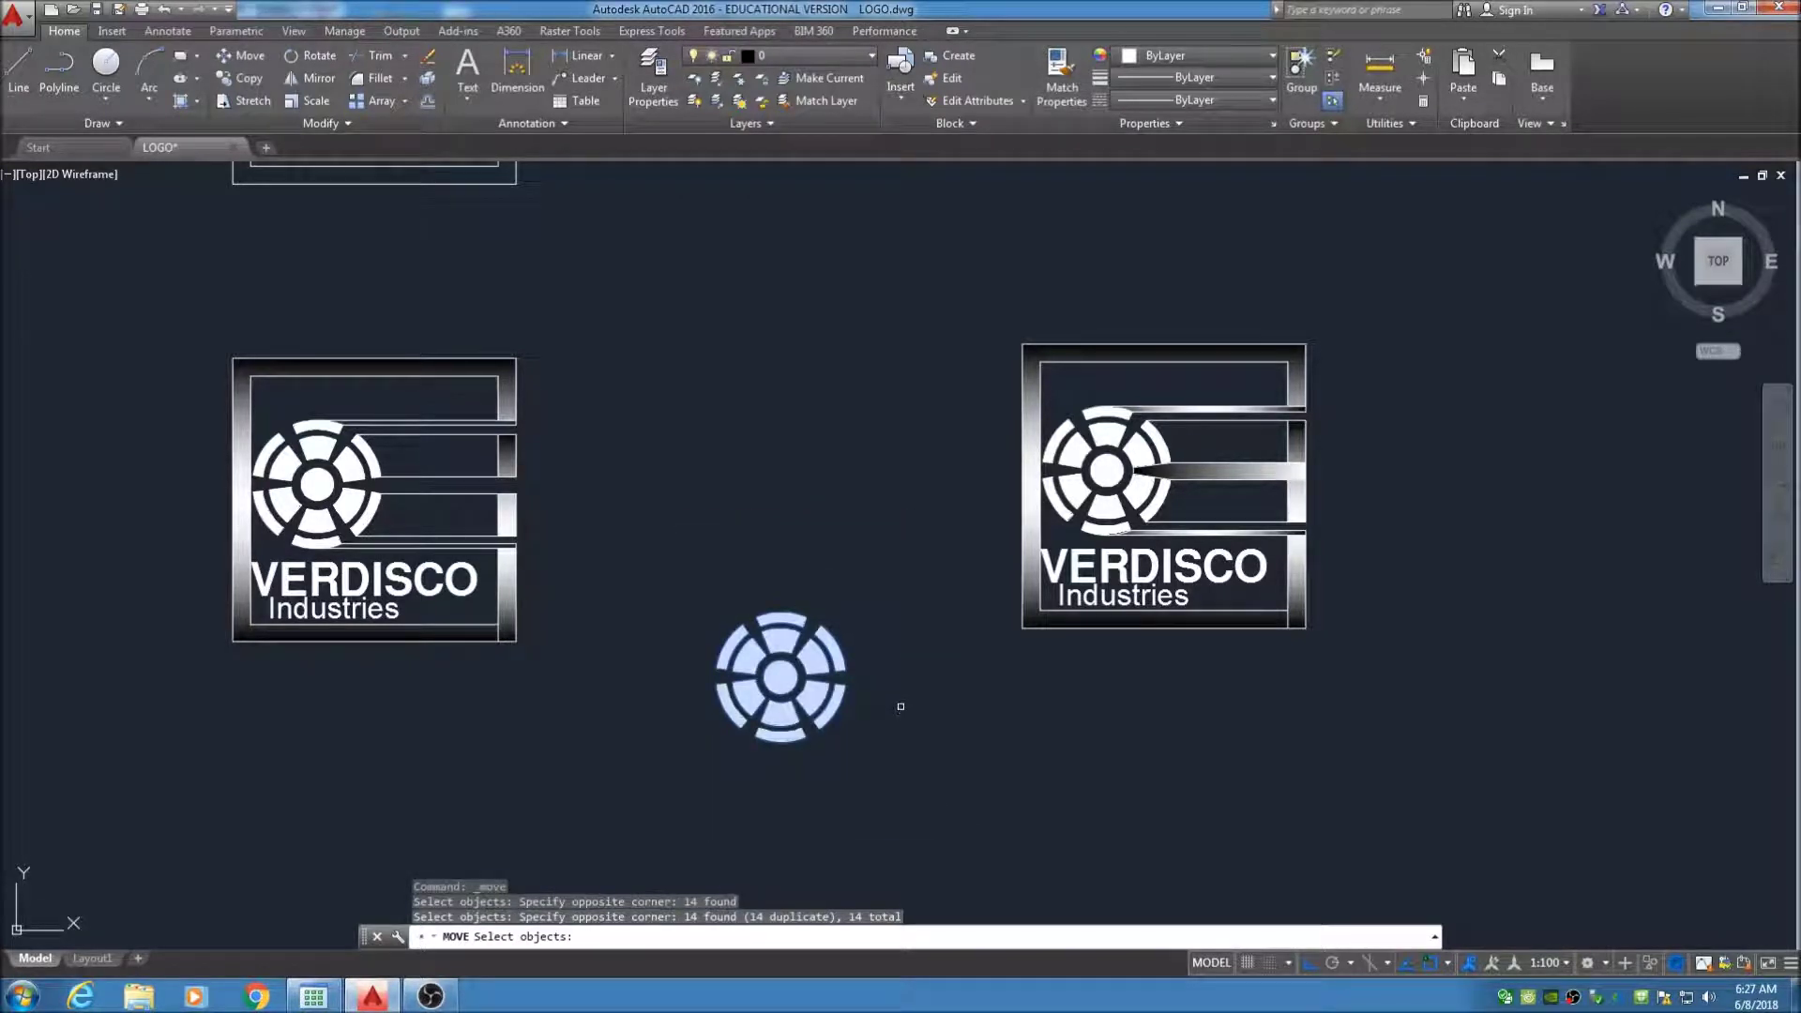
key(Return)
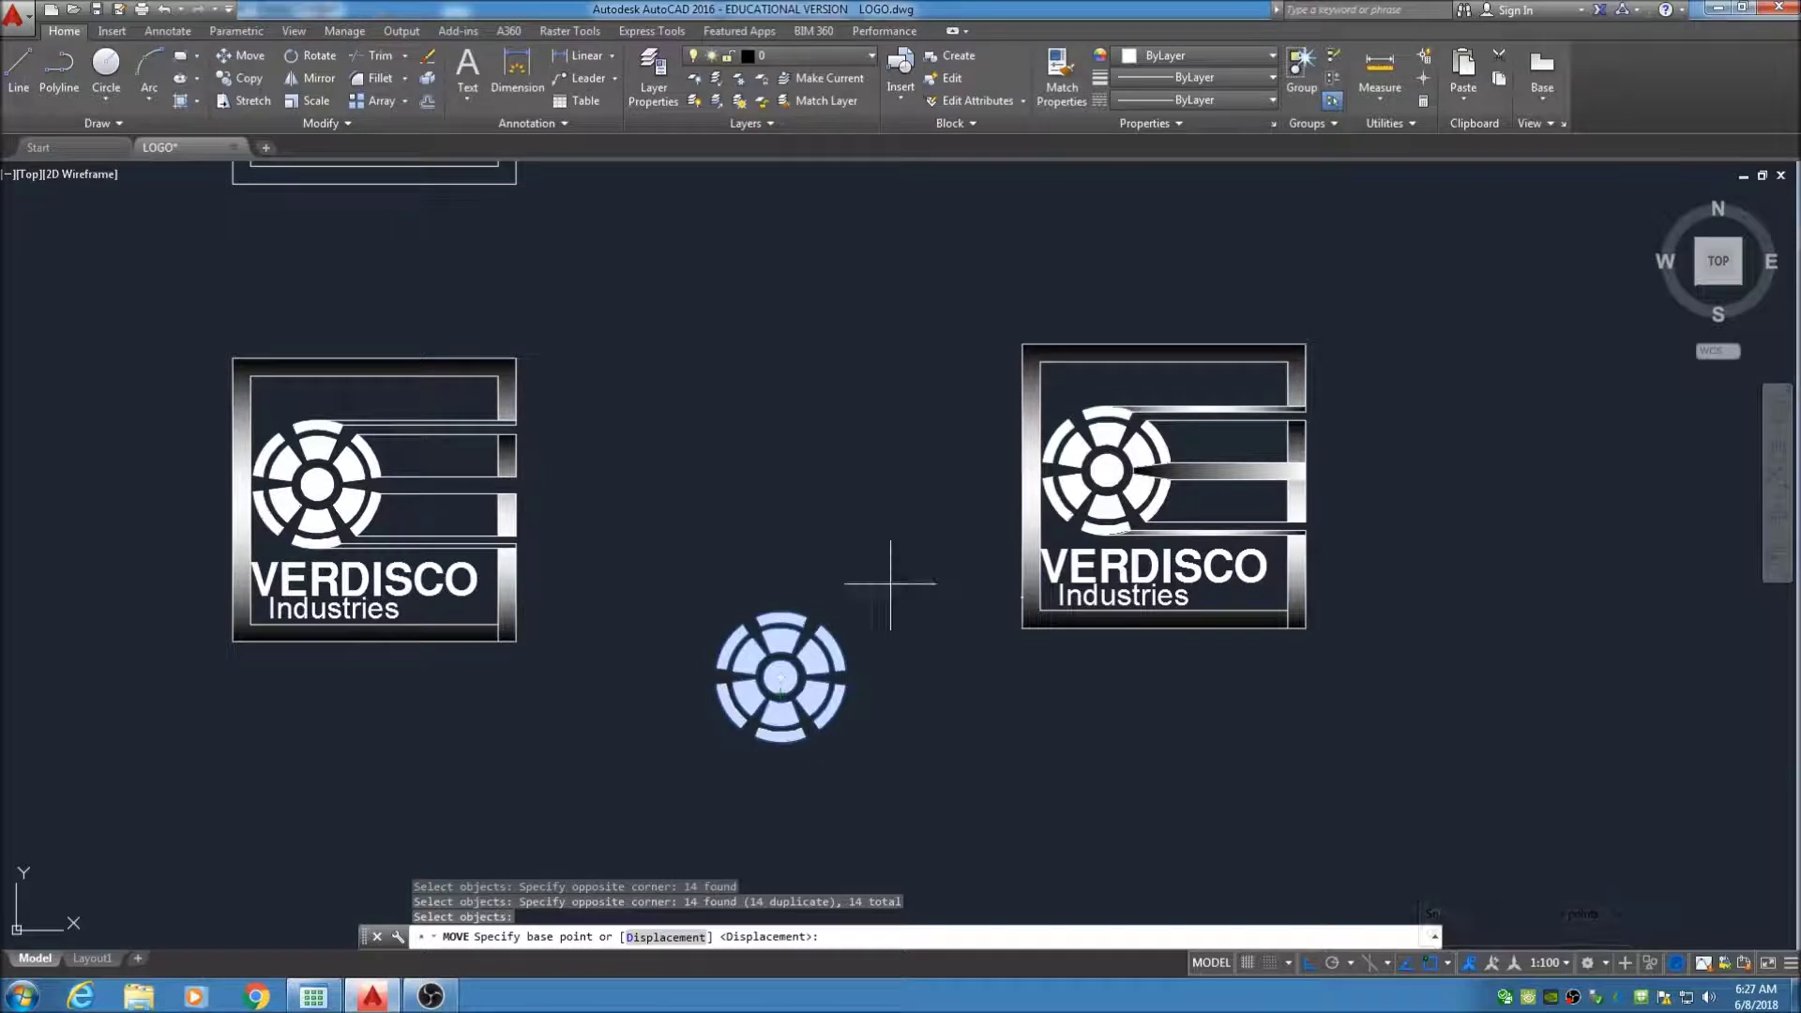
click(780, 677)
middle_drag(749, 368, 768, 758)
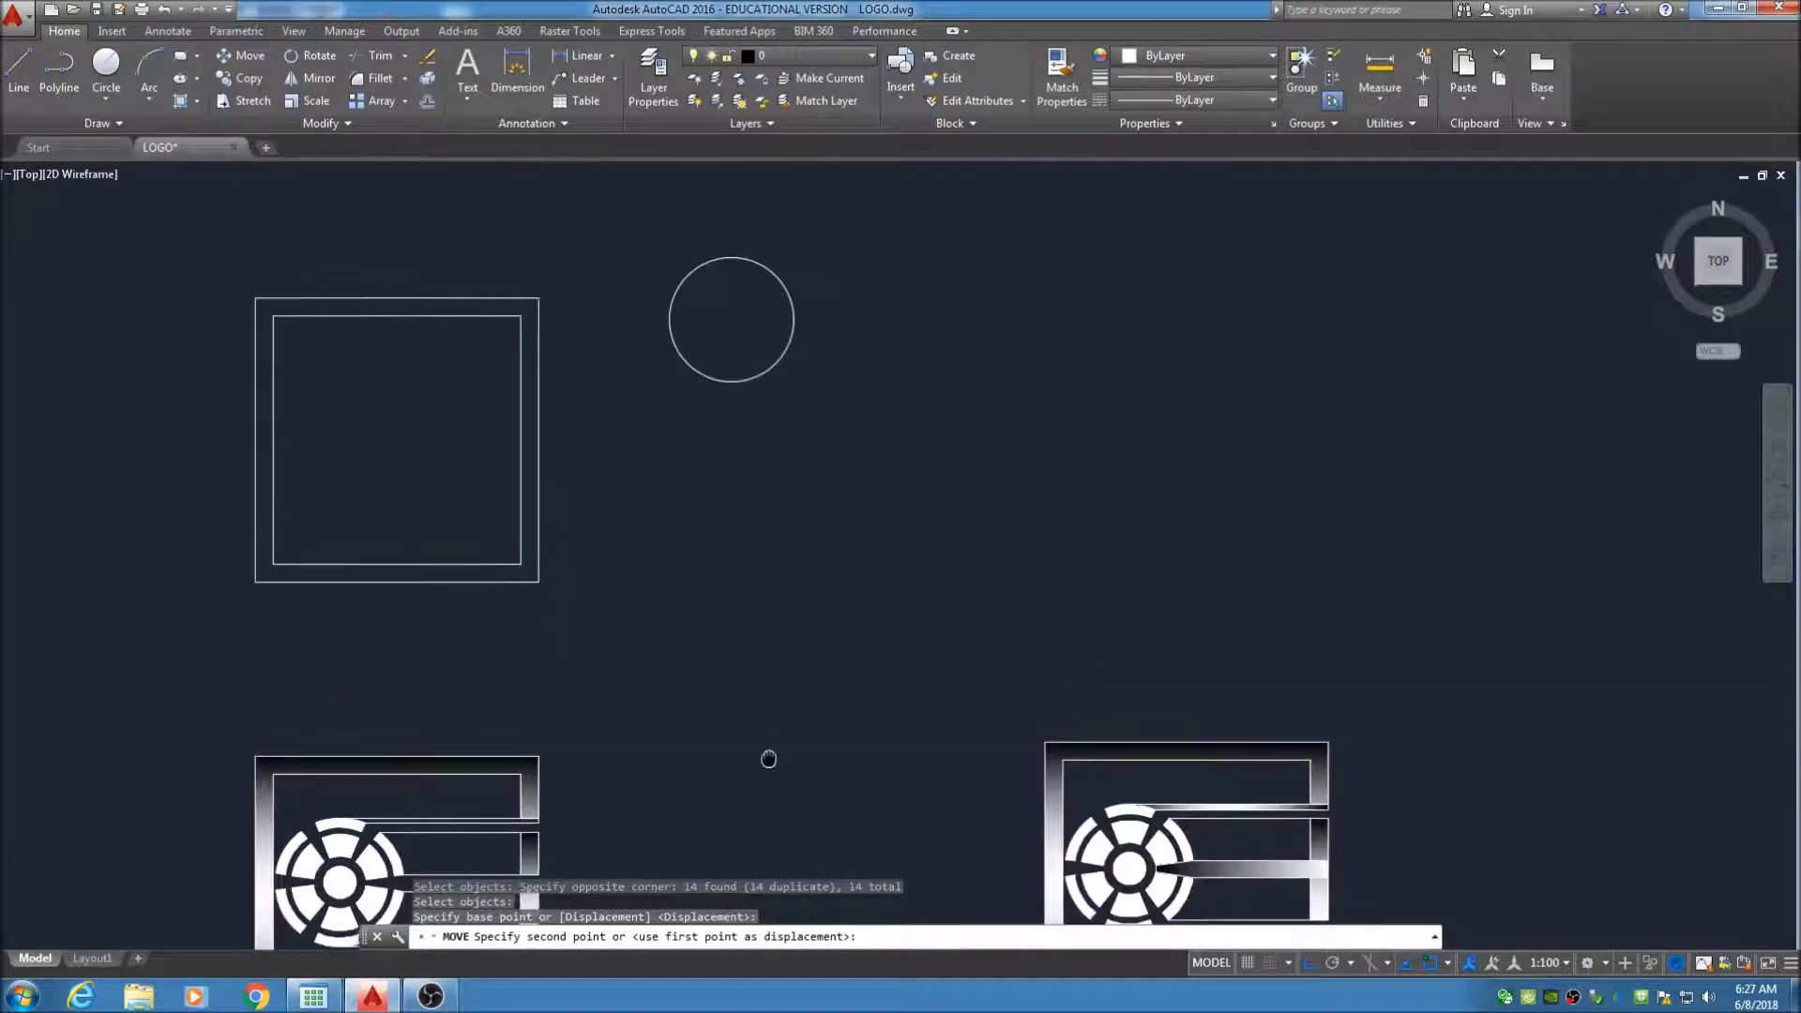
click(802, 494)
Draw a small hub circle with a radius of about 1/8" at the centre of the 7/8" circle
mouse_move(832, 414)
middle_down()
mouse_move(853, 563)
mouse_move(1082, 496)
middle_up()
scroll(851, 539, up, 2)
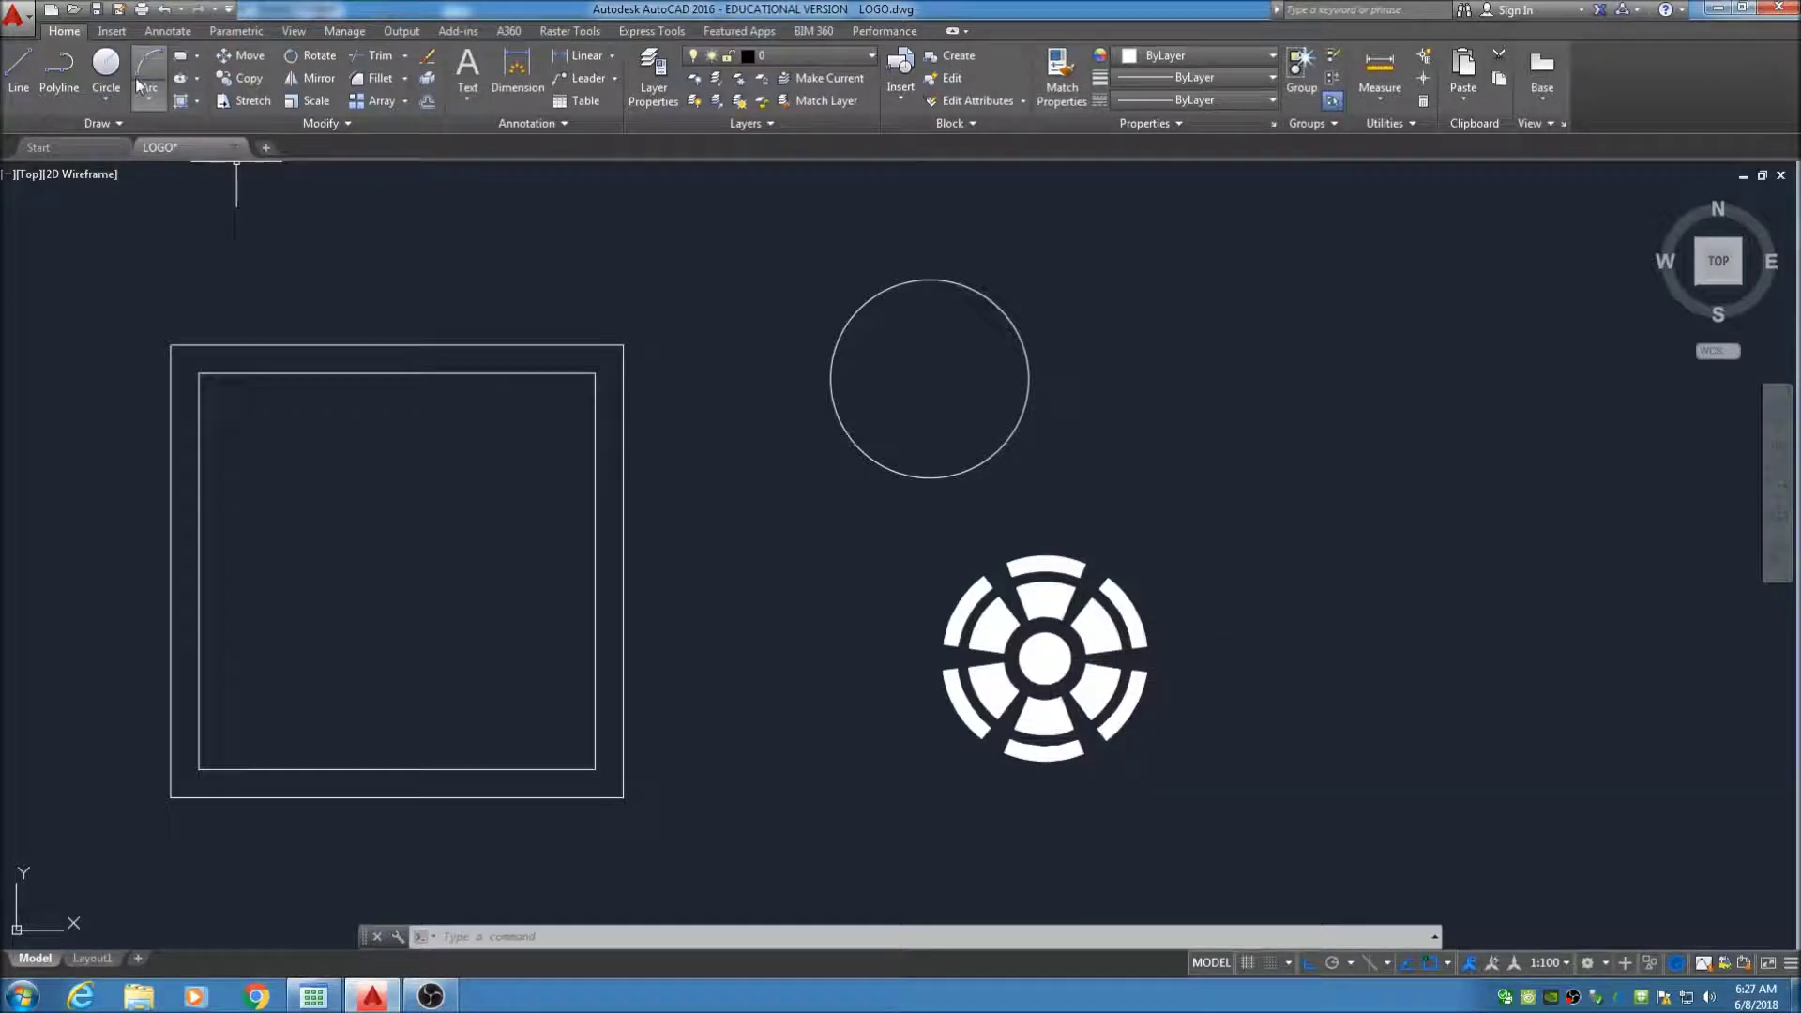
click(106, 67)
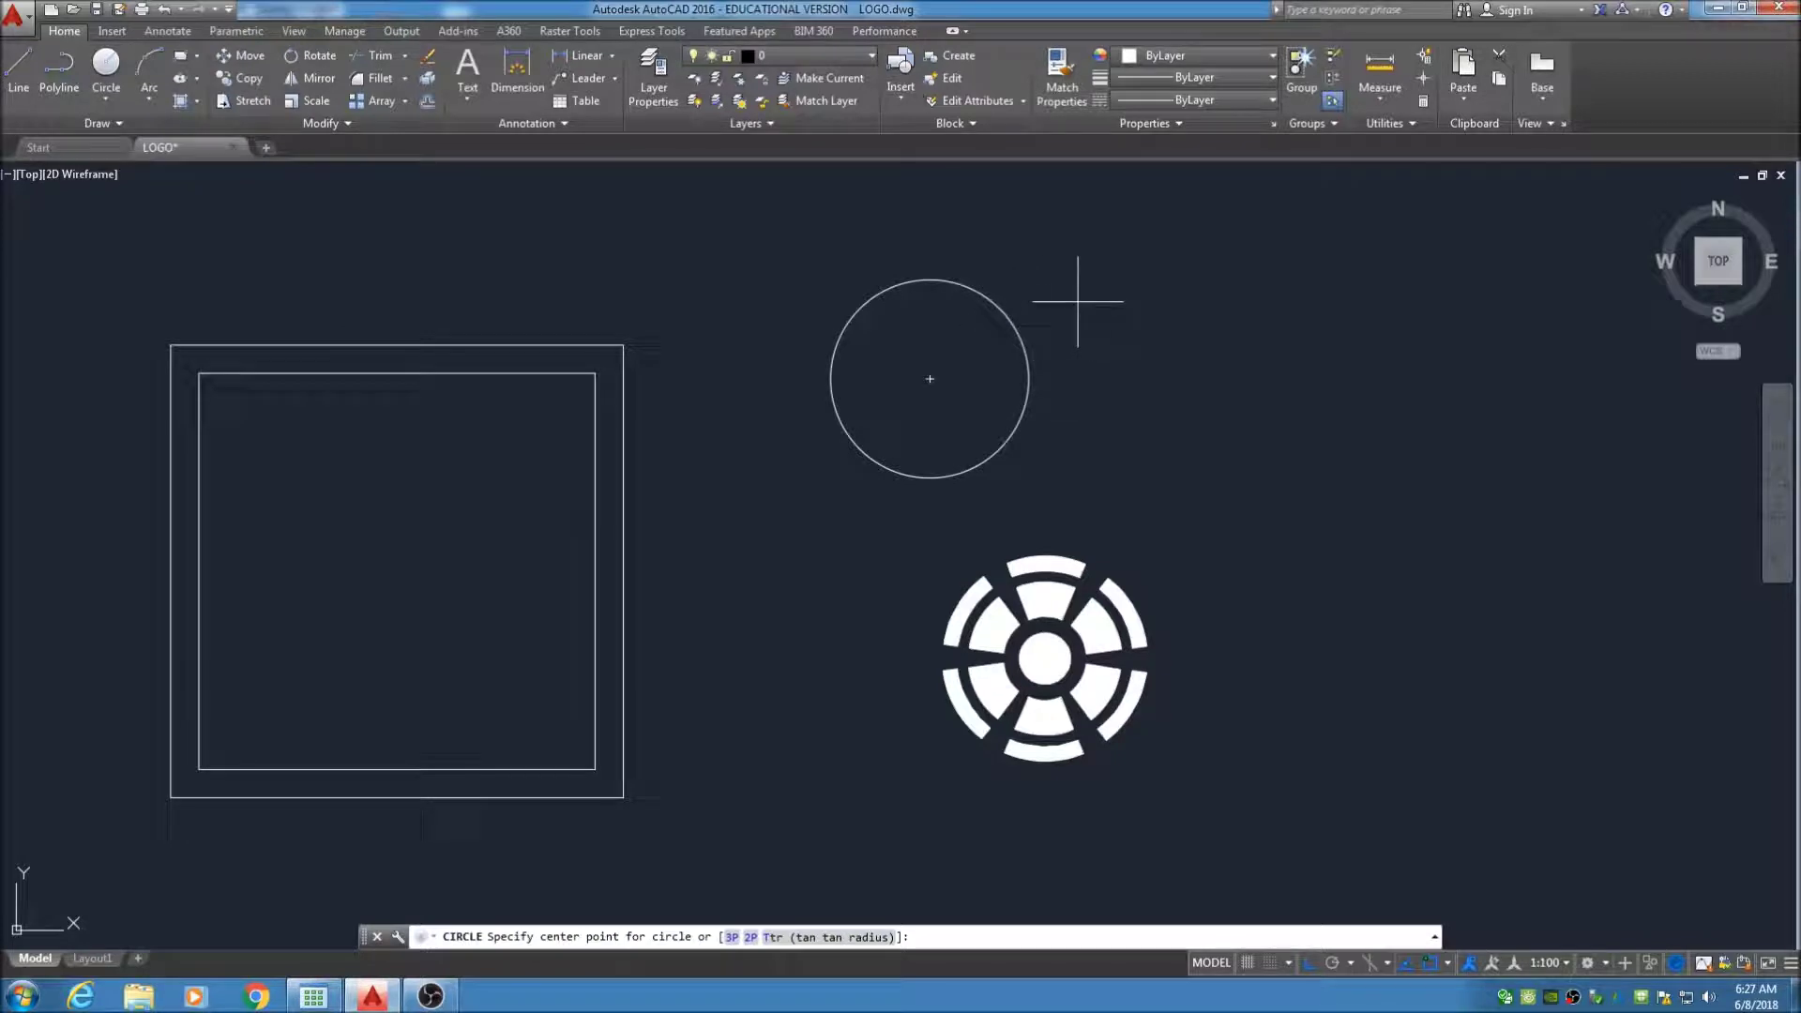
click(932, 376)
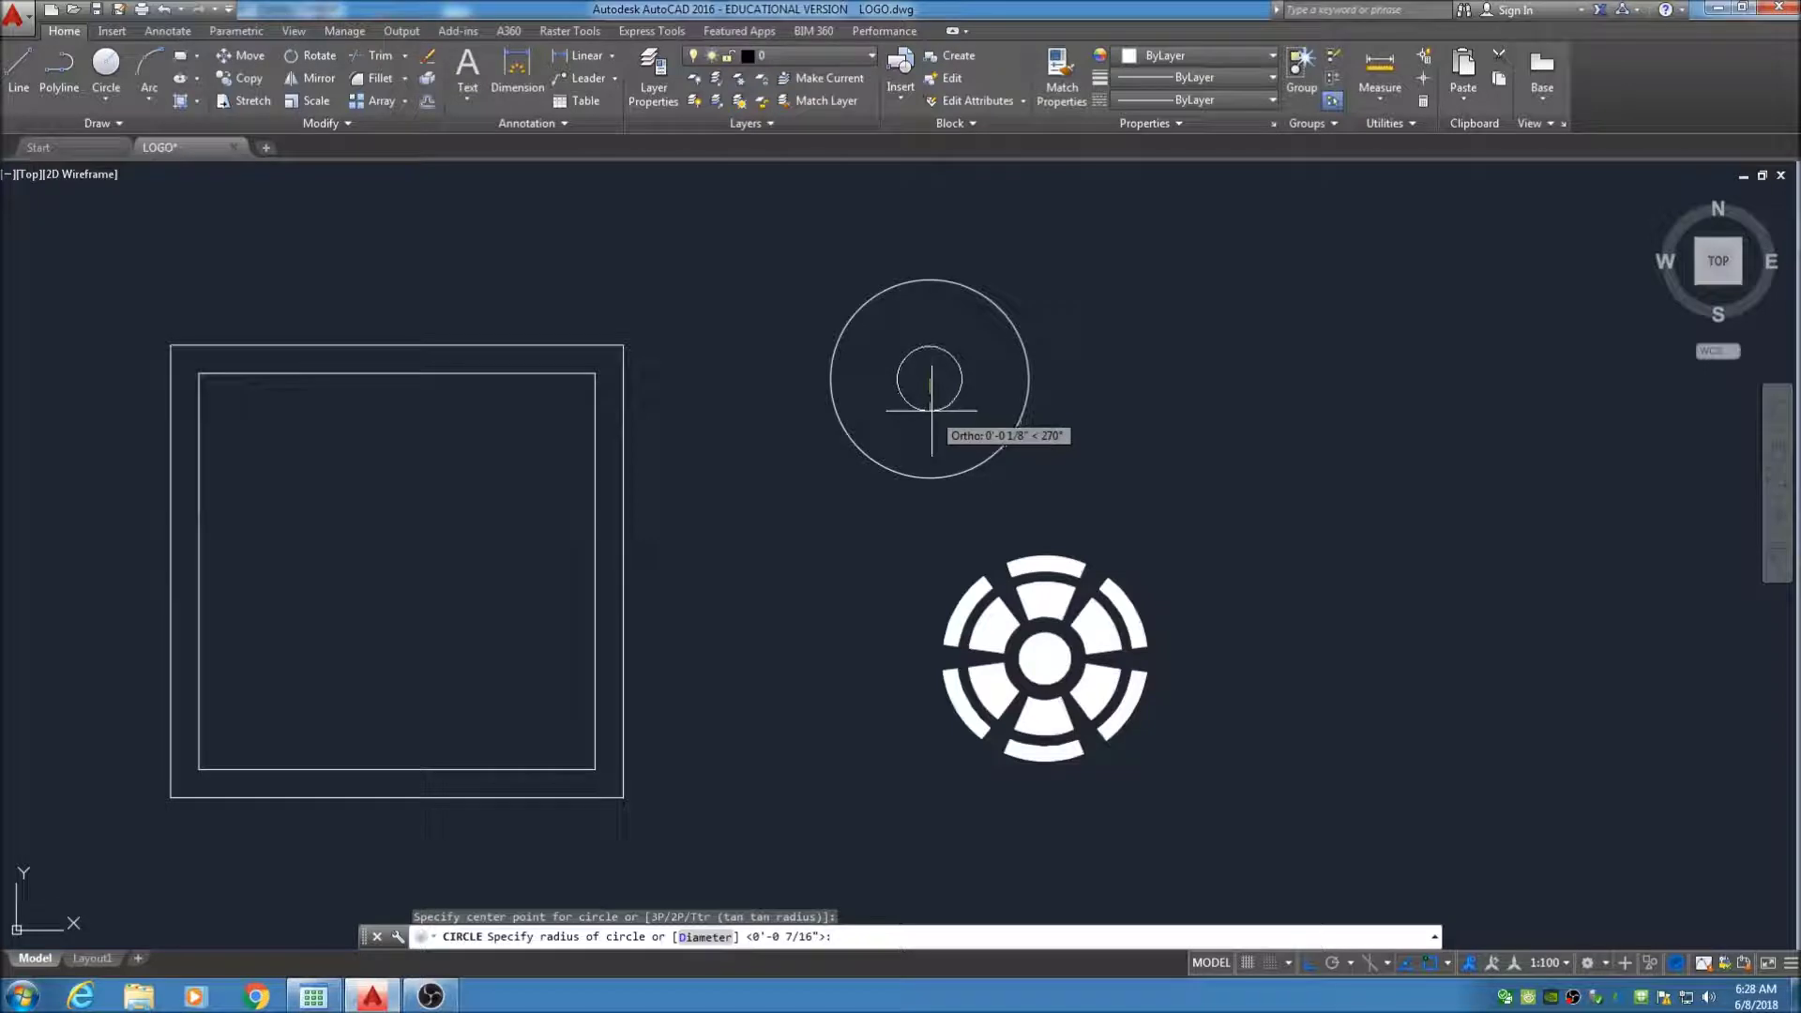
click(931, 411)
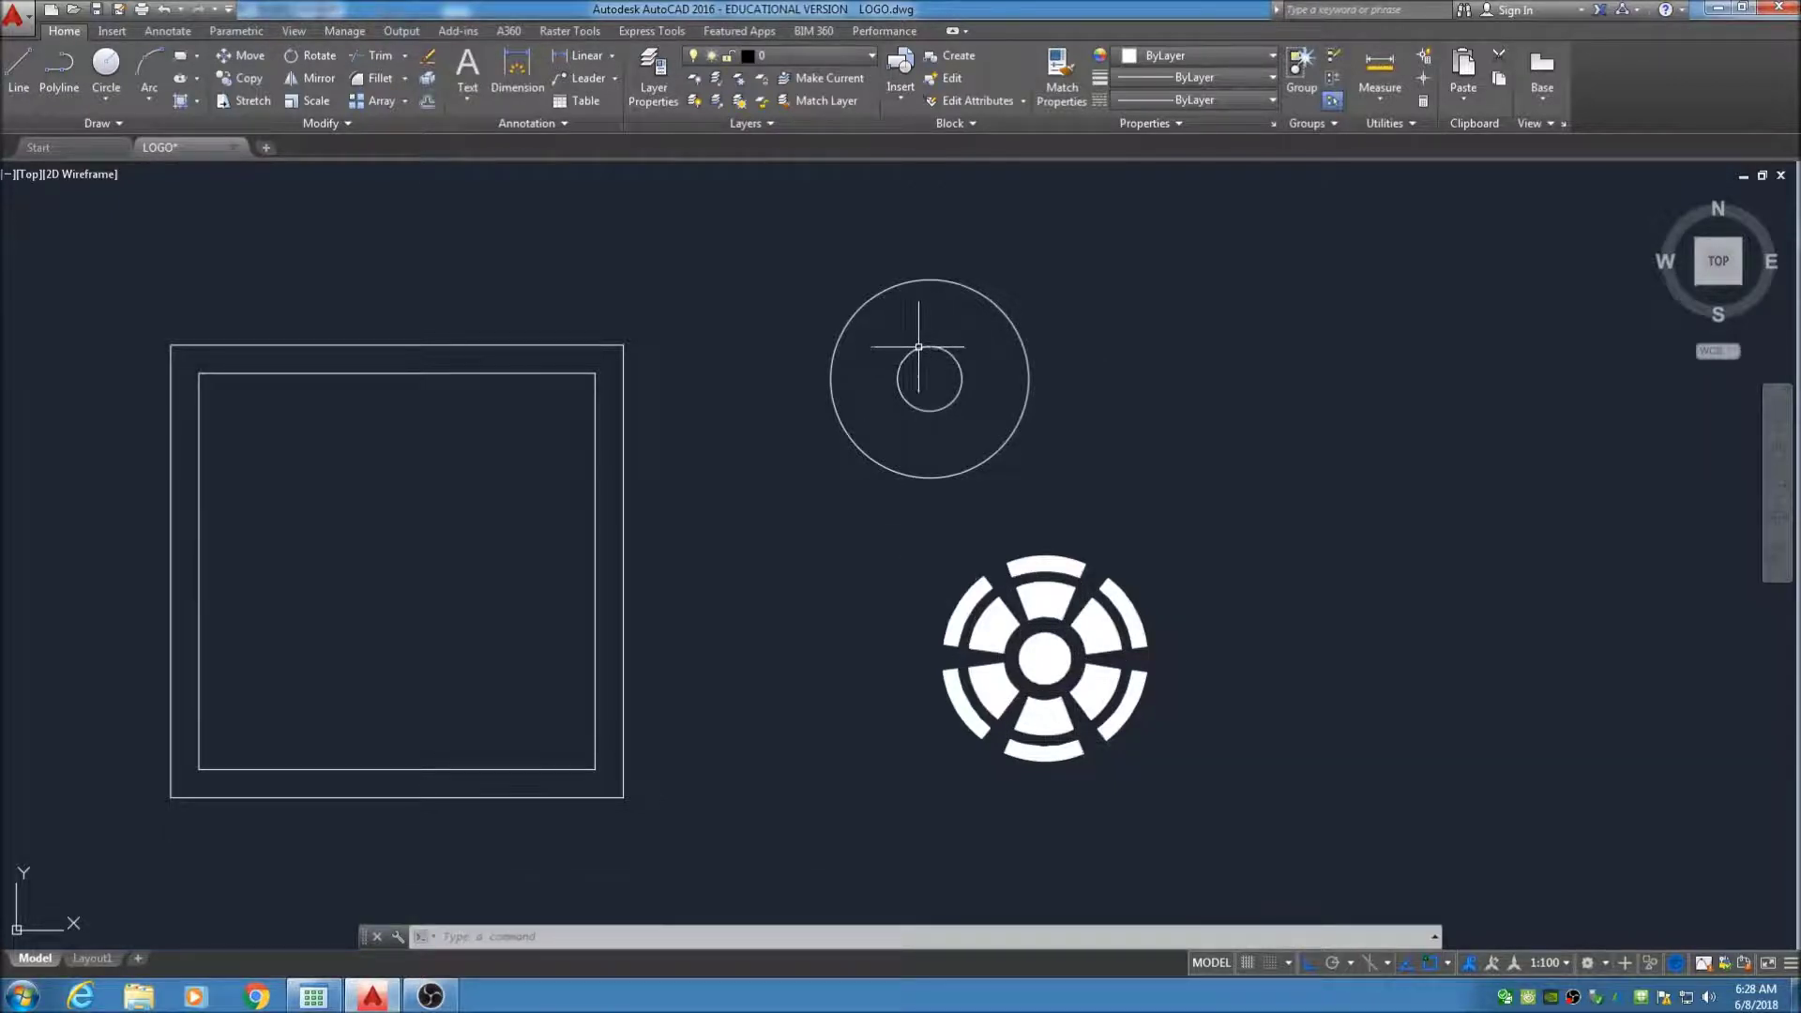
Offset the small hub circle outward by 1/16"
click(426, 101)
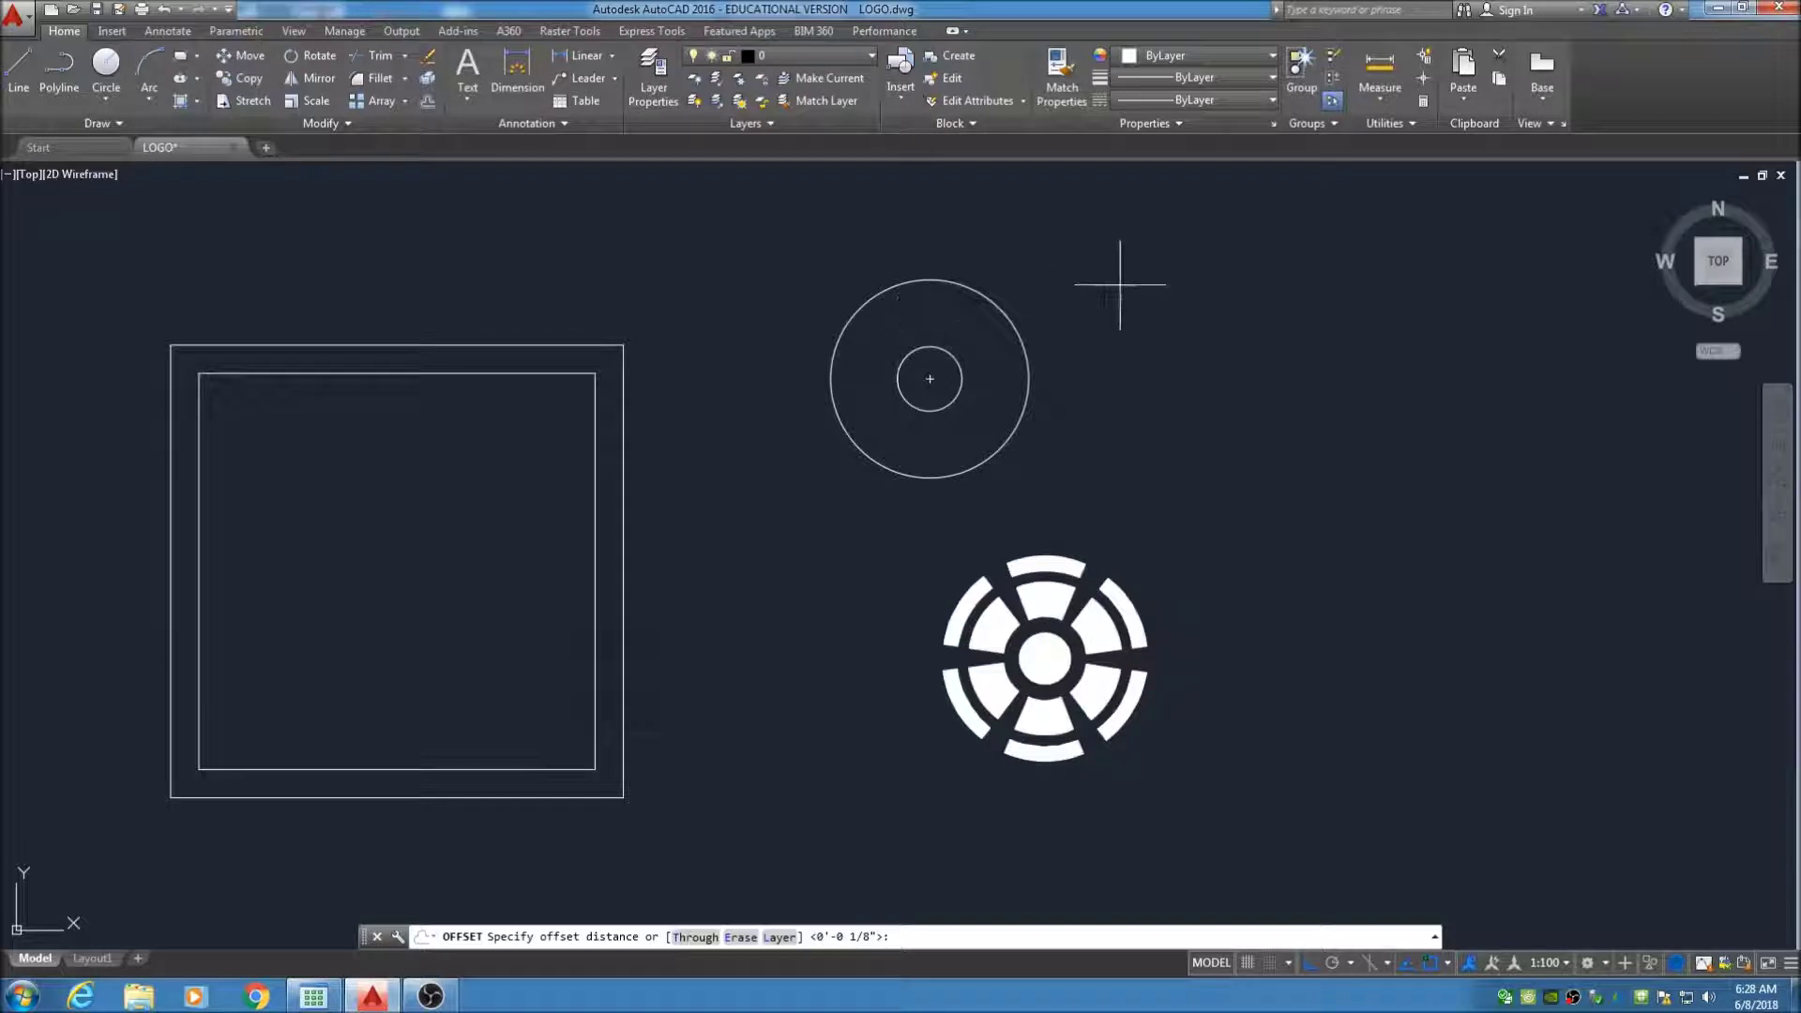
text(16)
key(Return)
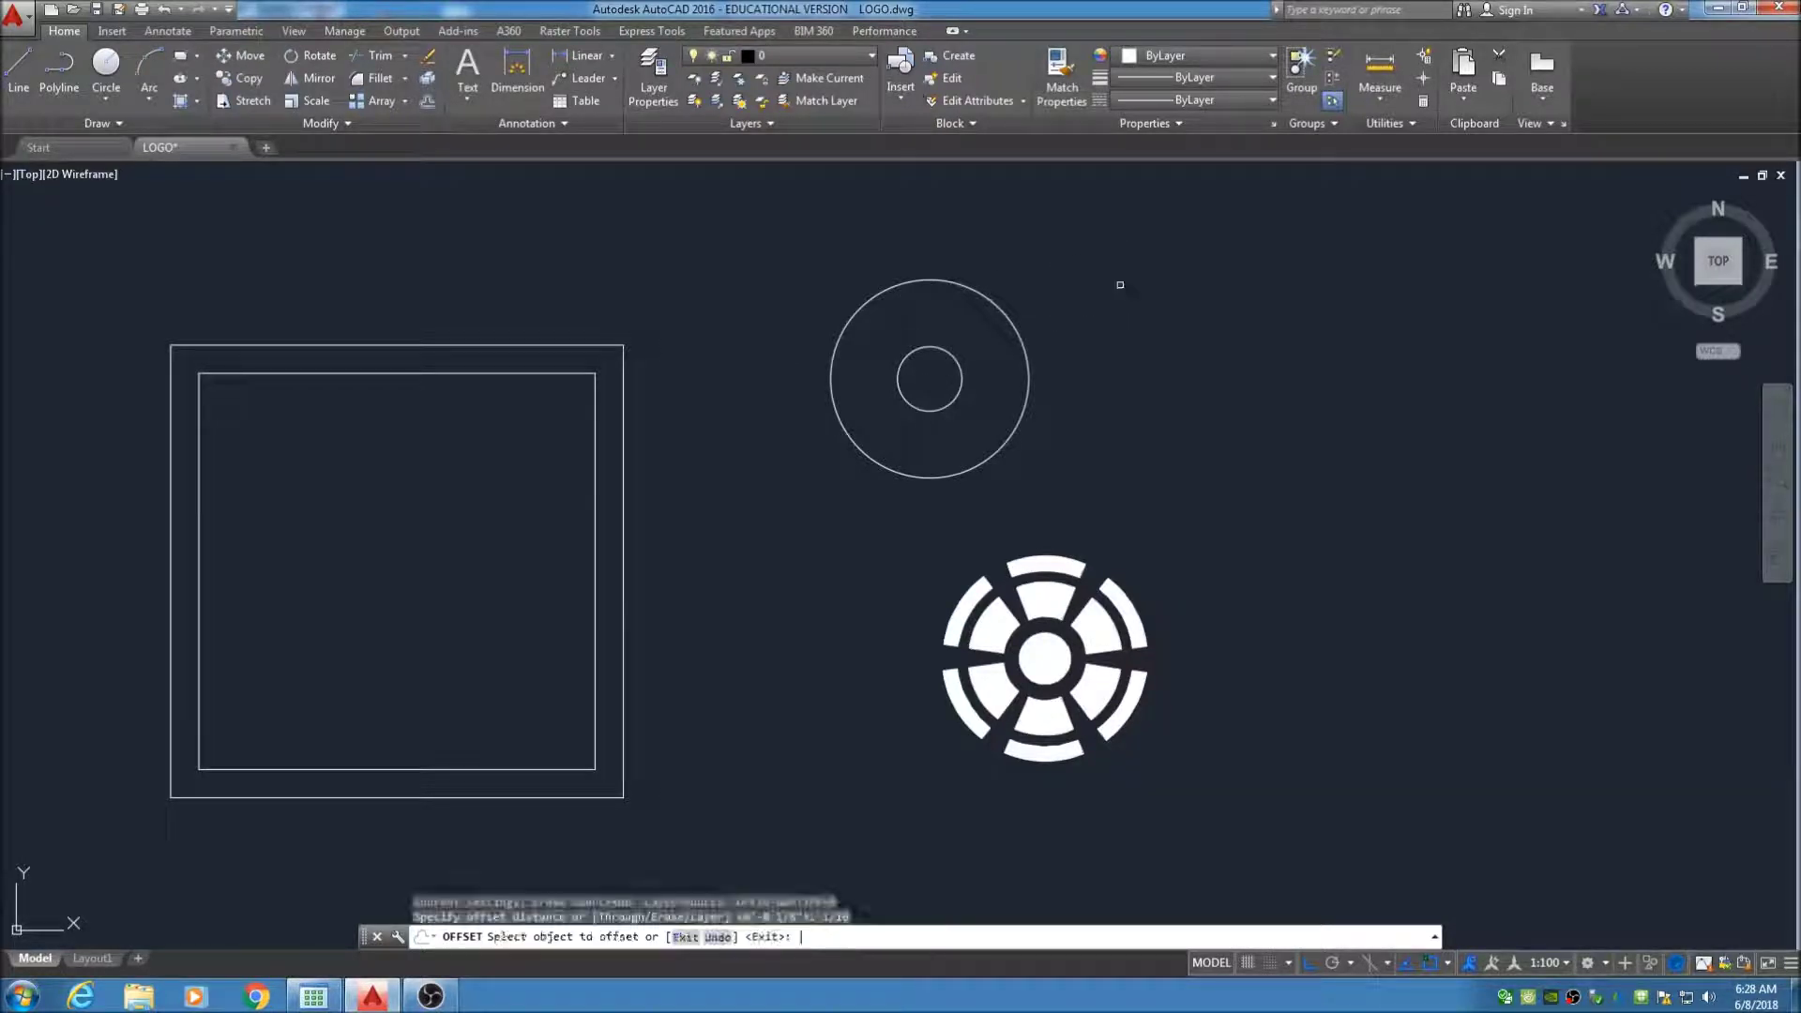
click(930, 349)
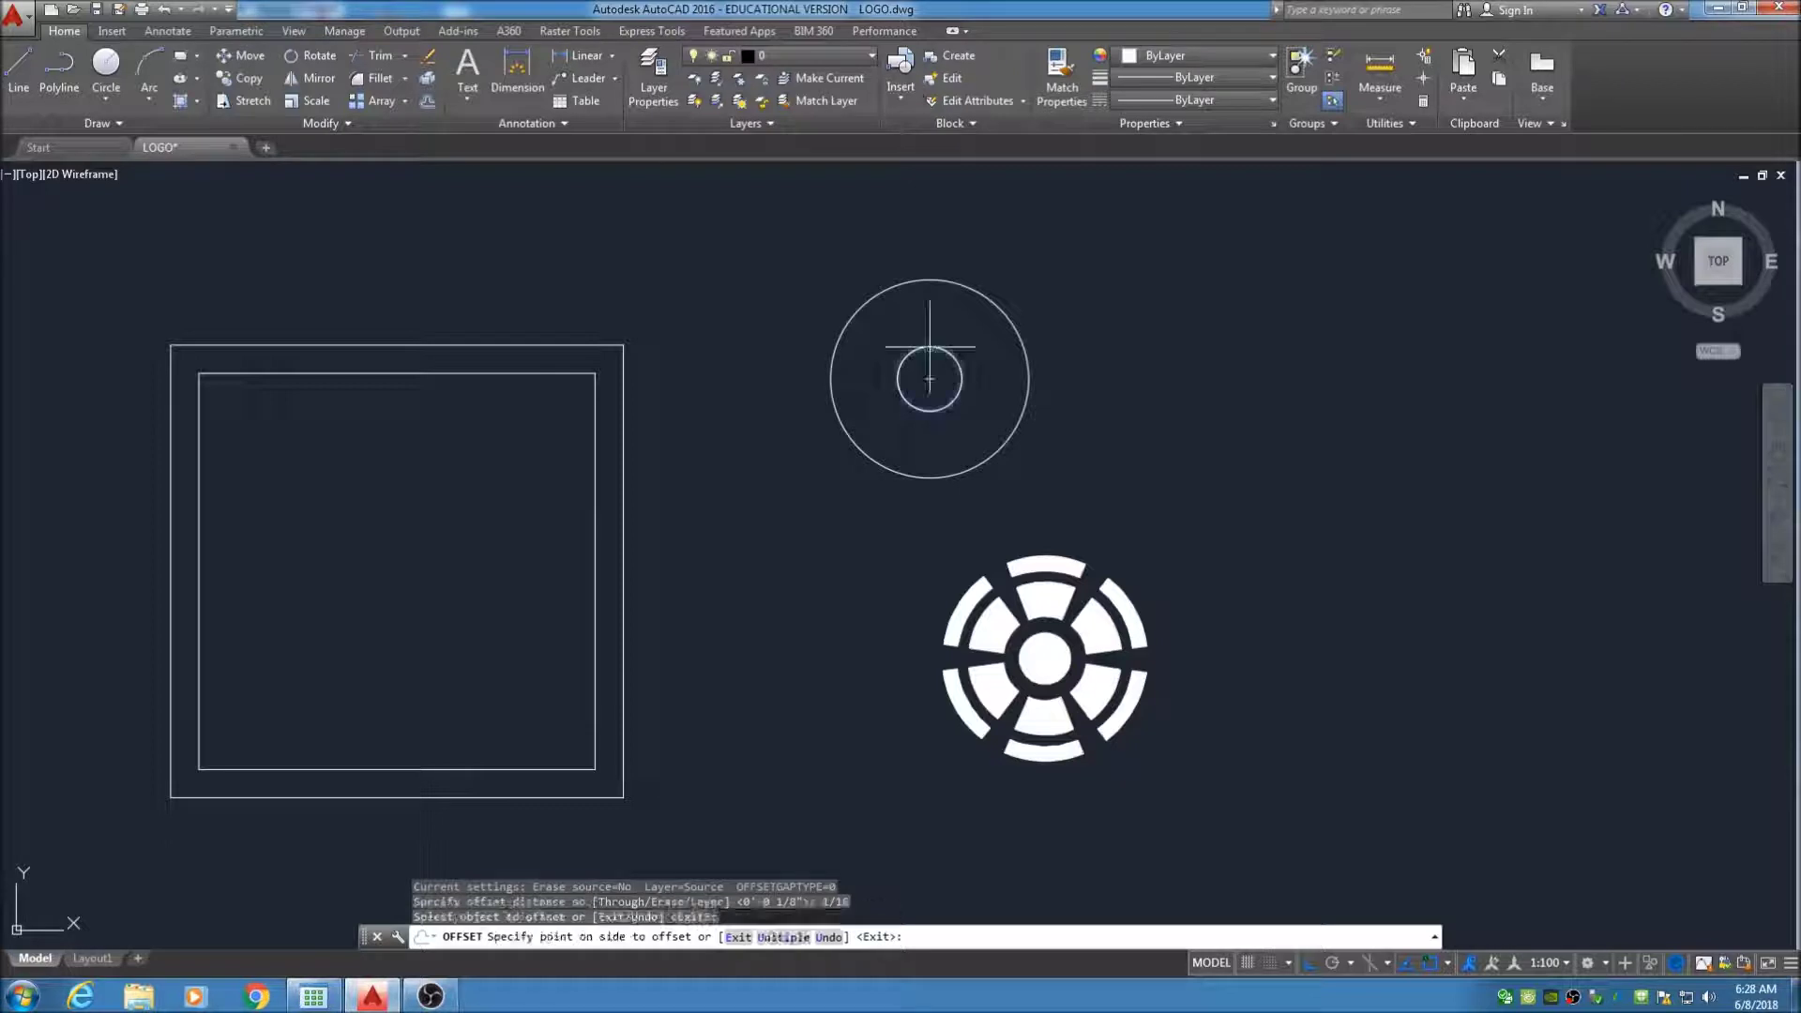
click(974, 311)
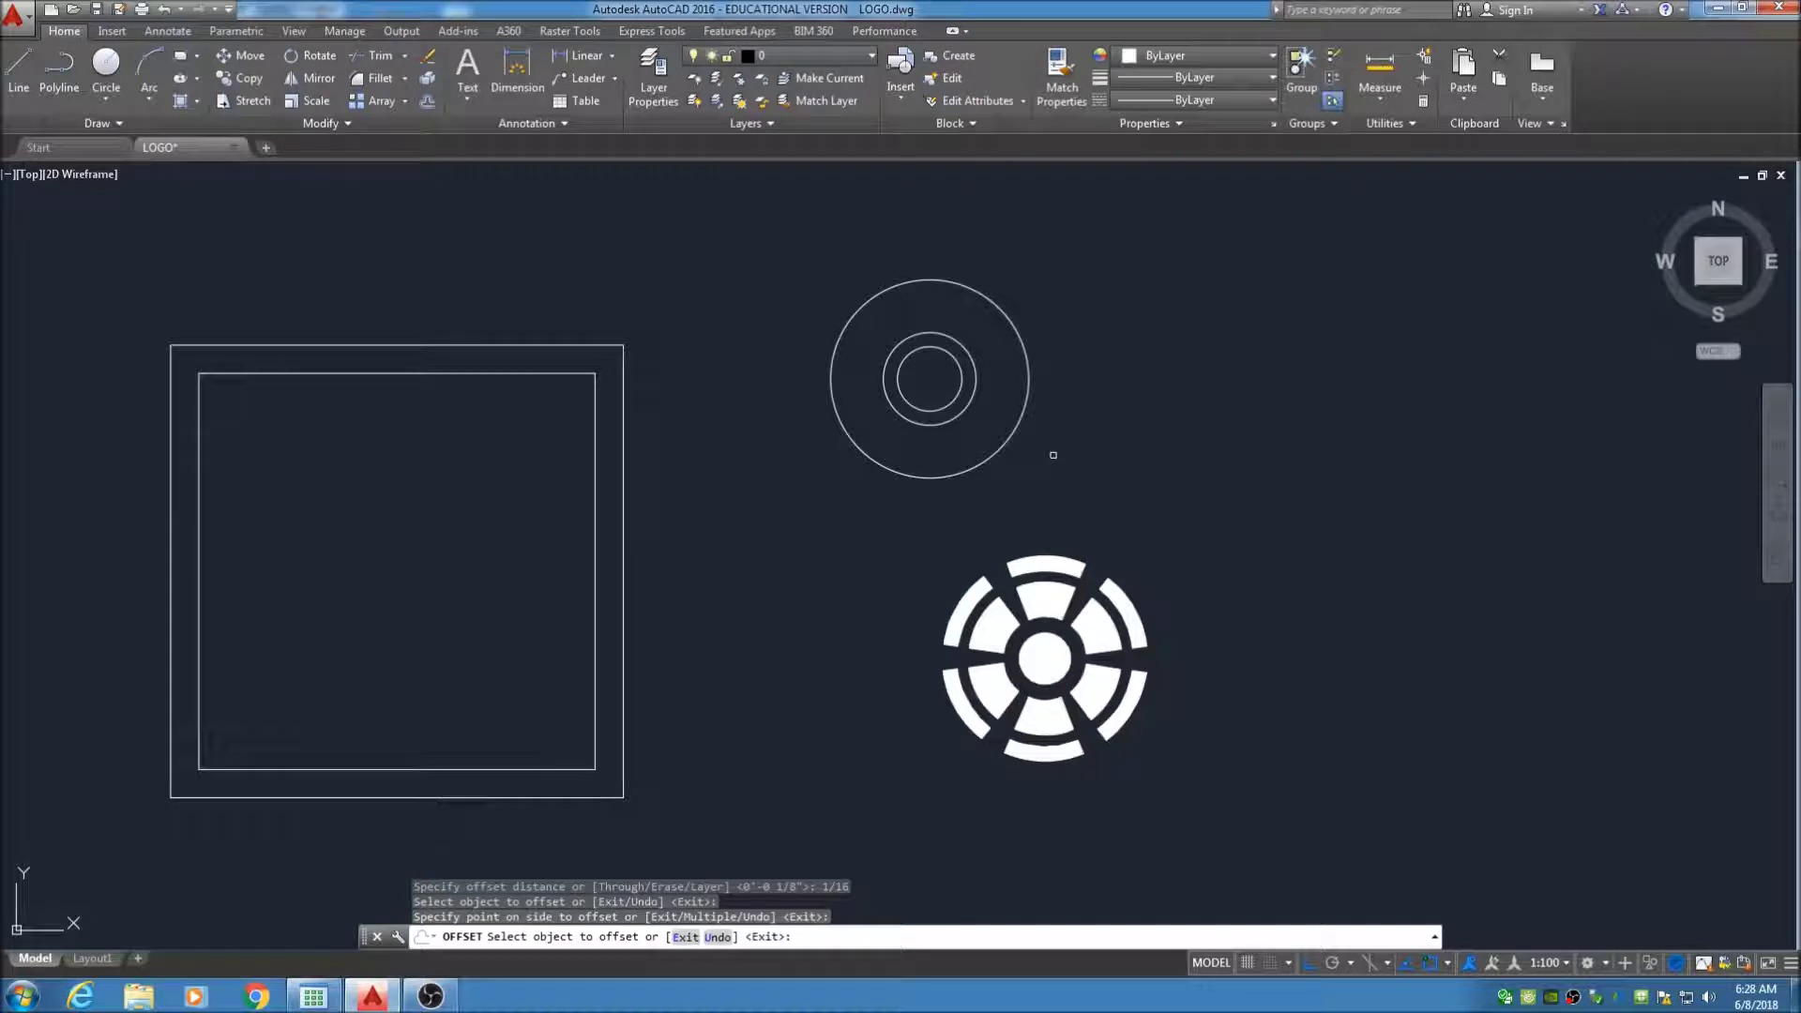
Offset the circle around the hub outward by 1/8" for the outer edge of the inner wheel segments
click(428, 105)
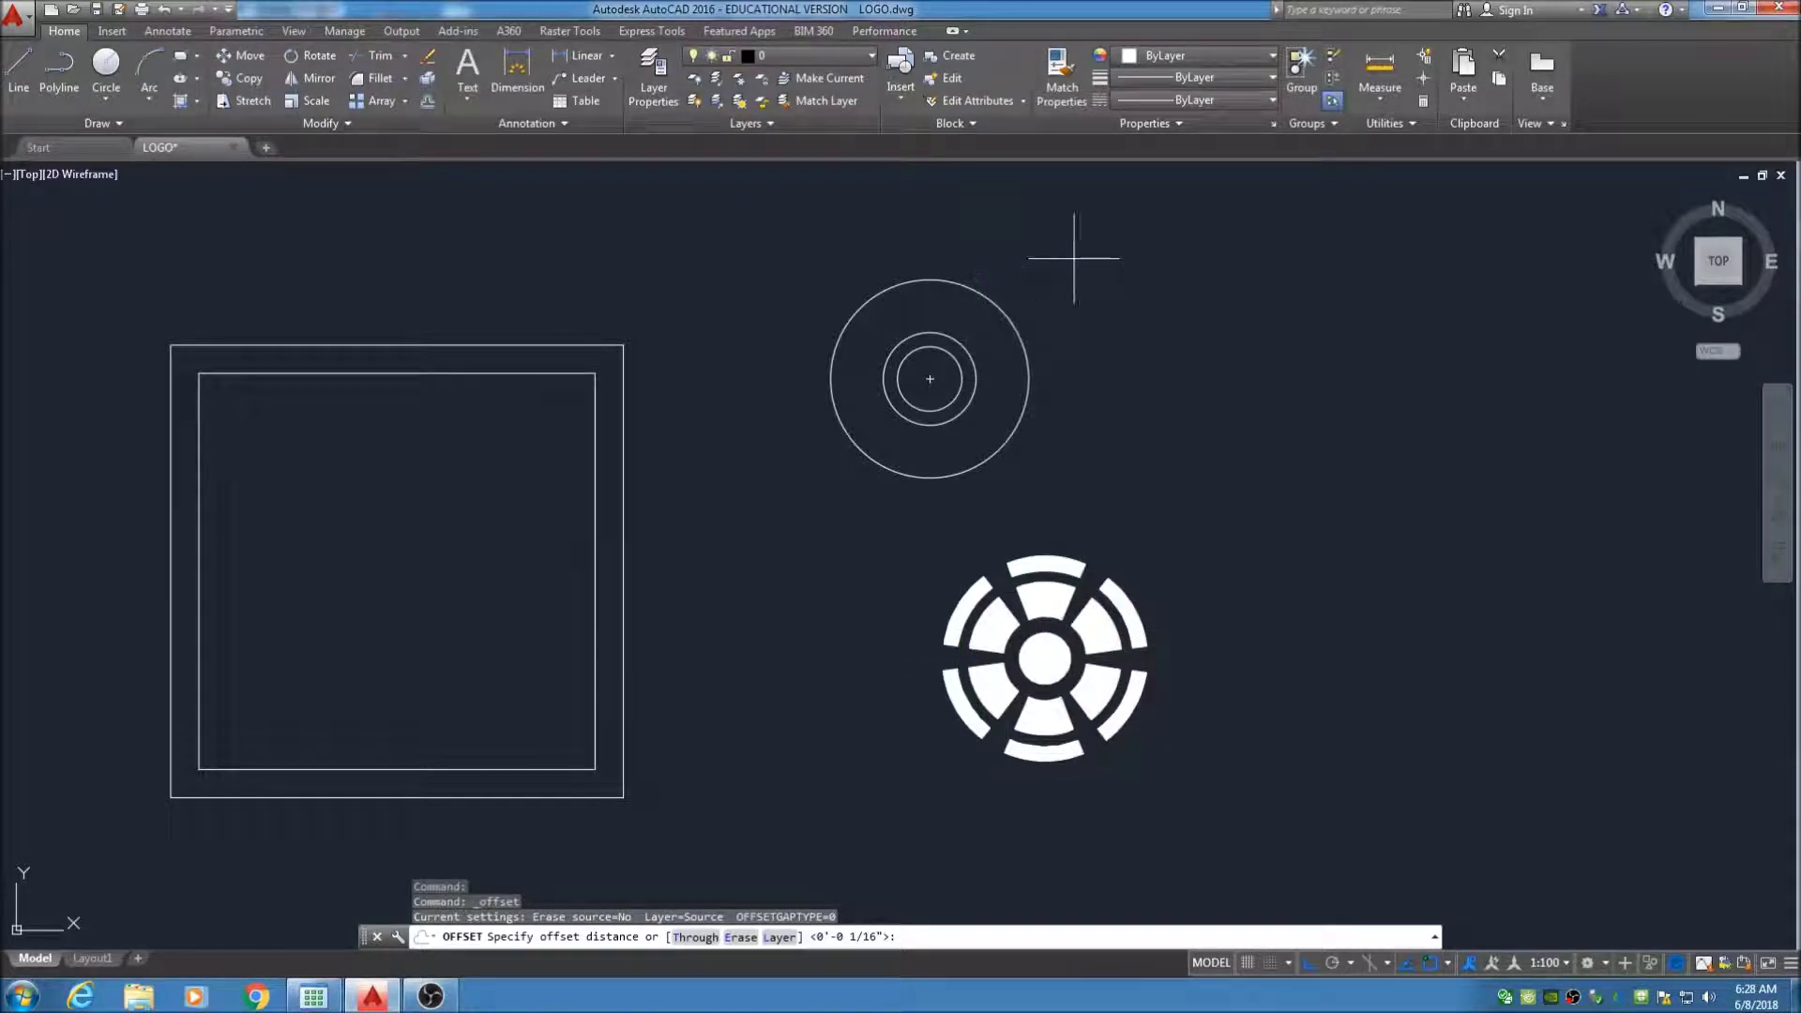
text(1/8)
key(Return)
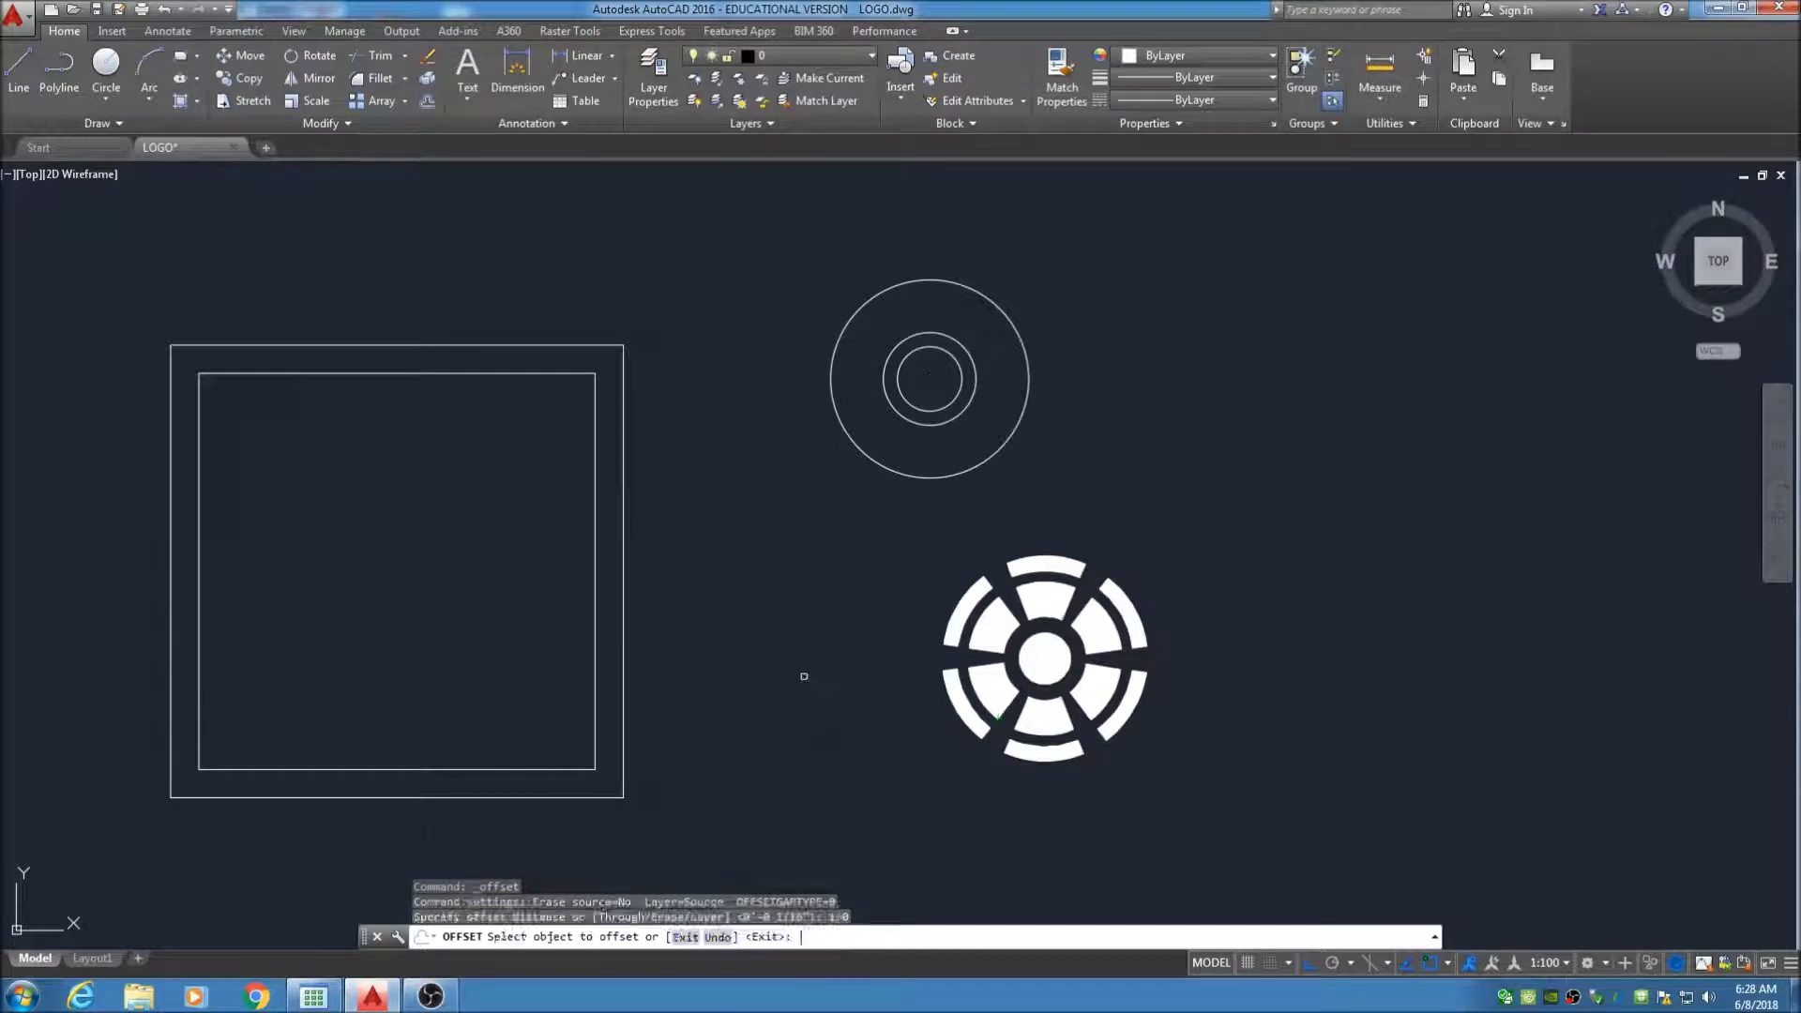
click(966, 352)
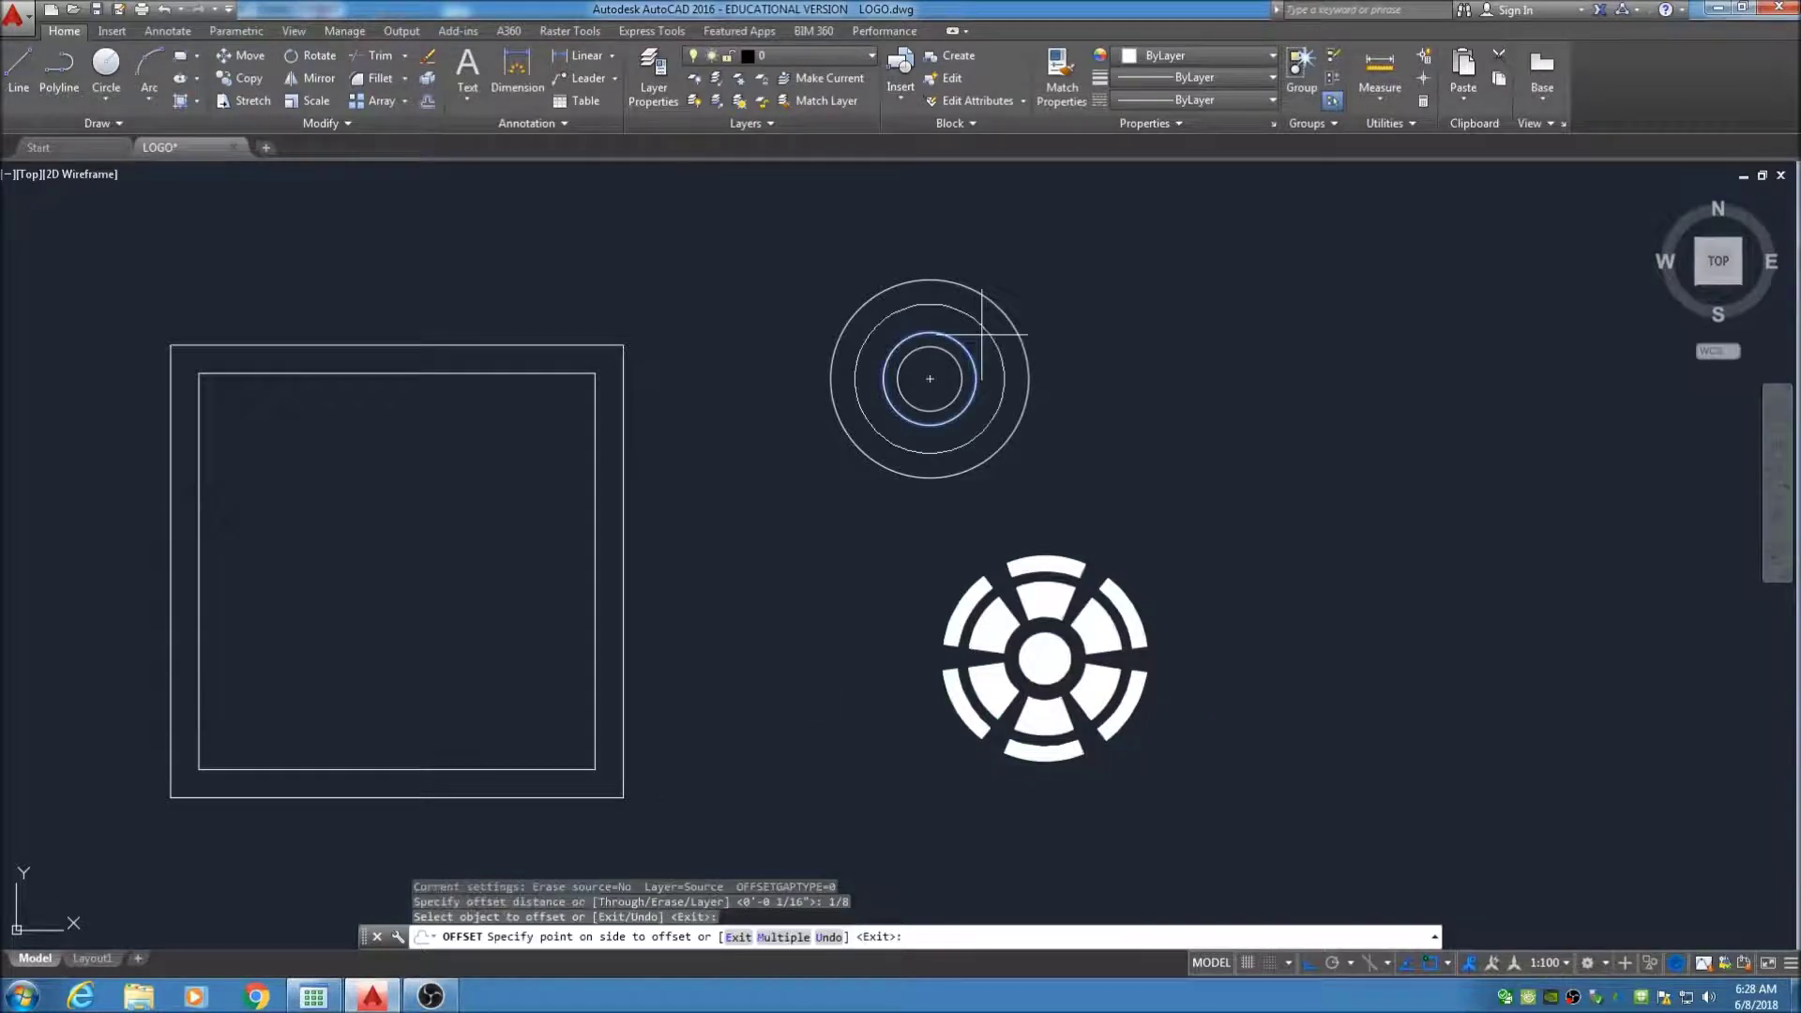
click(981, 334)
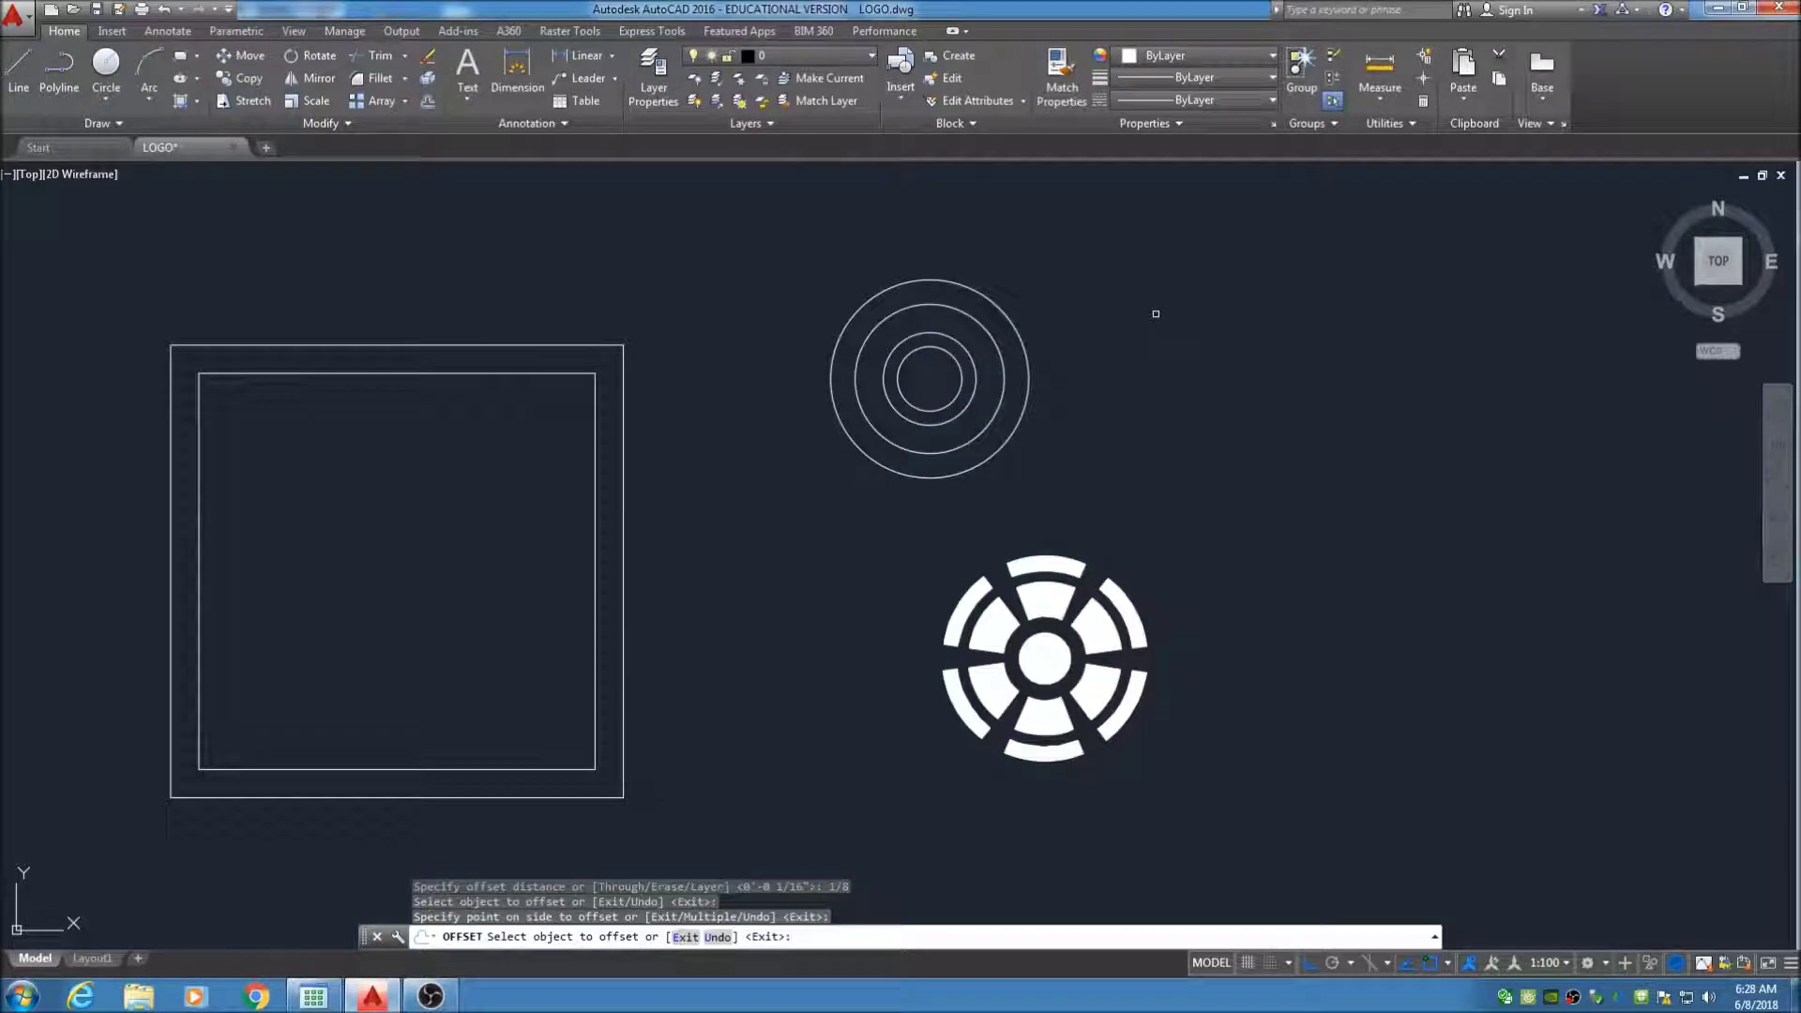
click(1123, 625)
click(1111, 569)
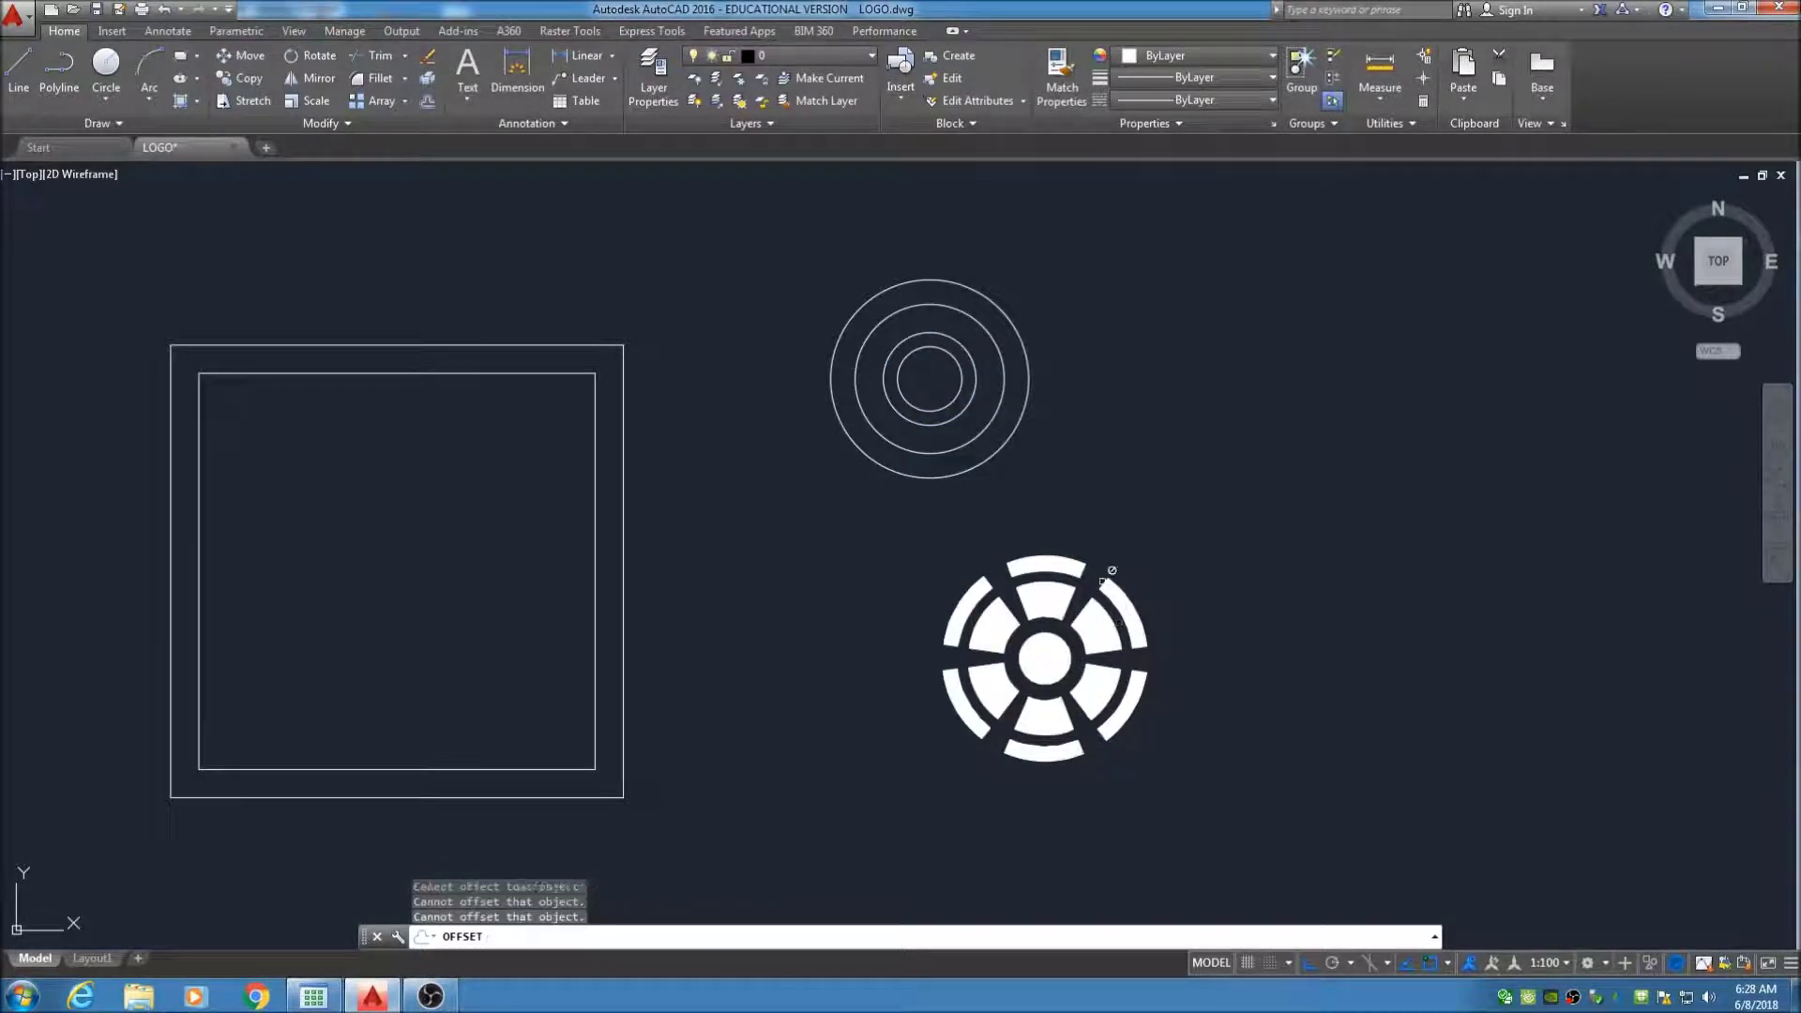
click(1105, 598)
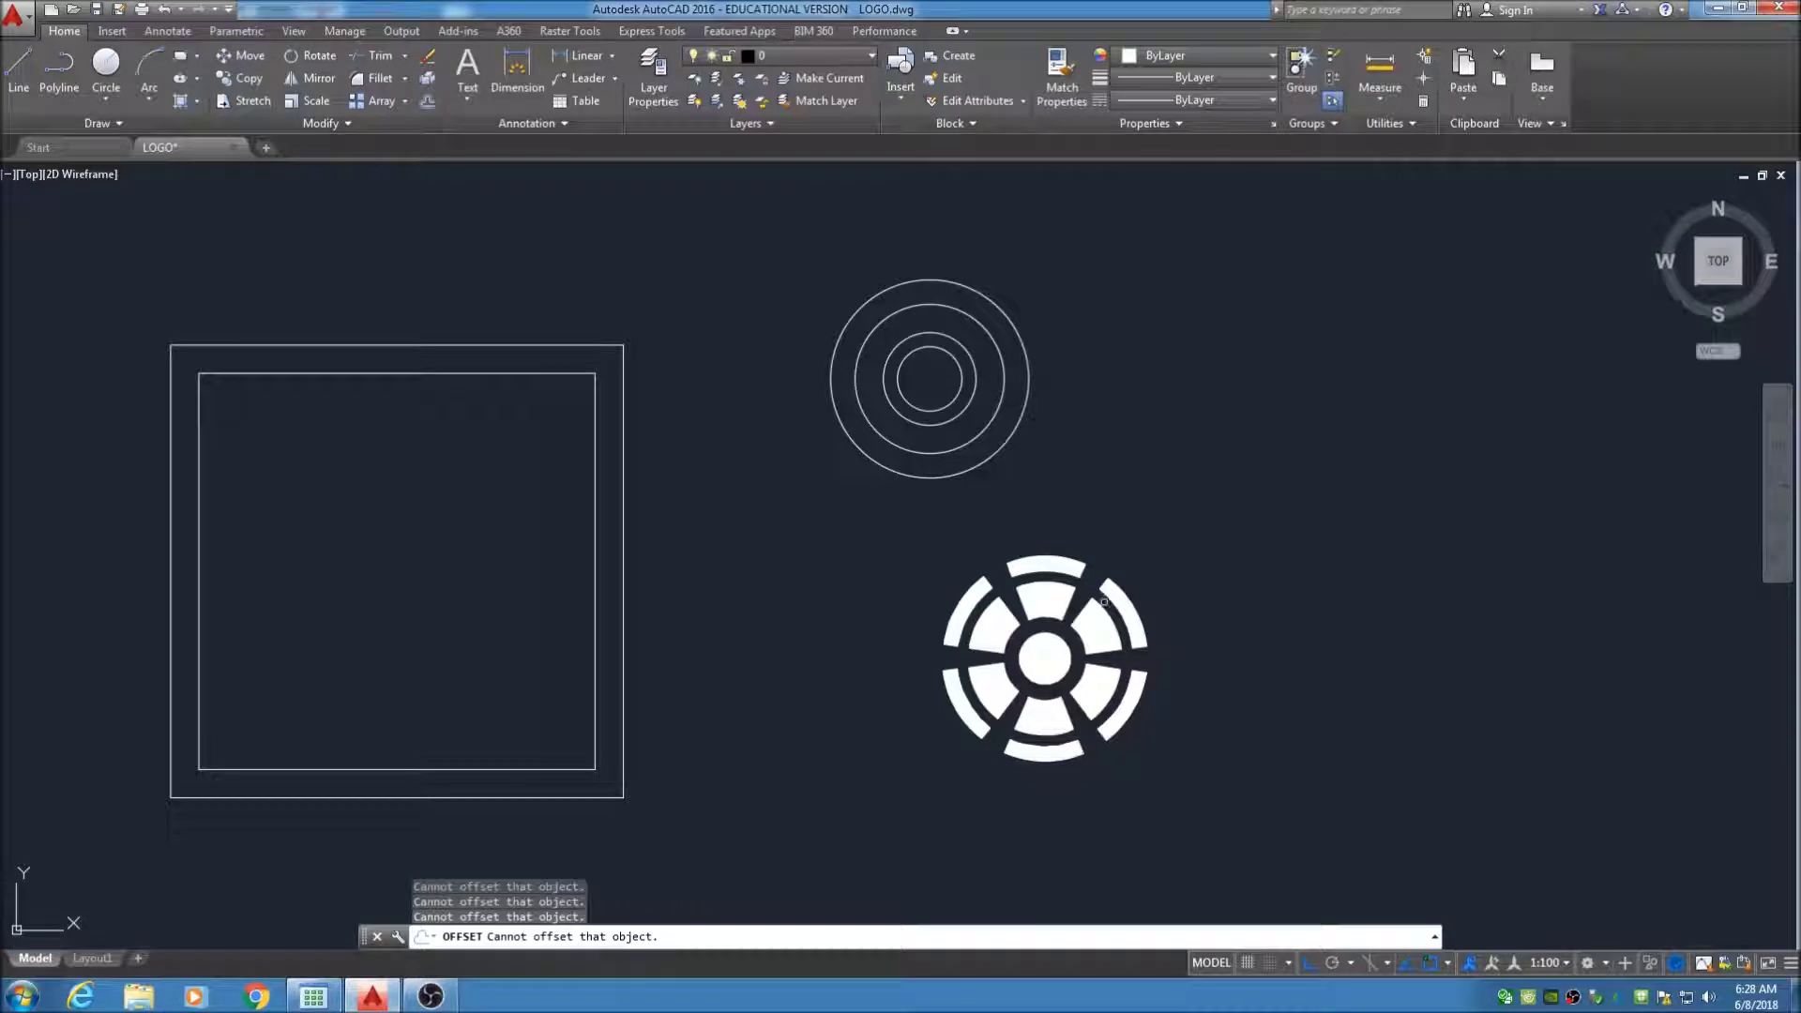
Offset the circle nearest the outer 7/8" circle outward by 1/32" for the gap between the segment rings
click(427, 103)
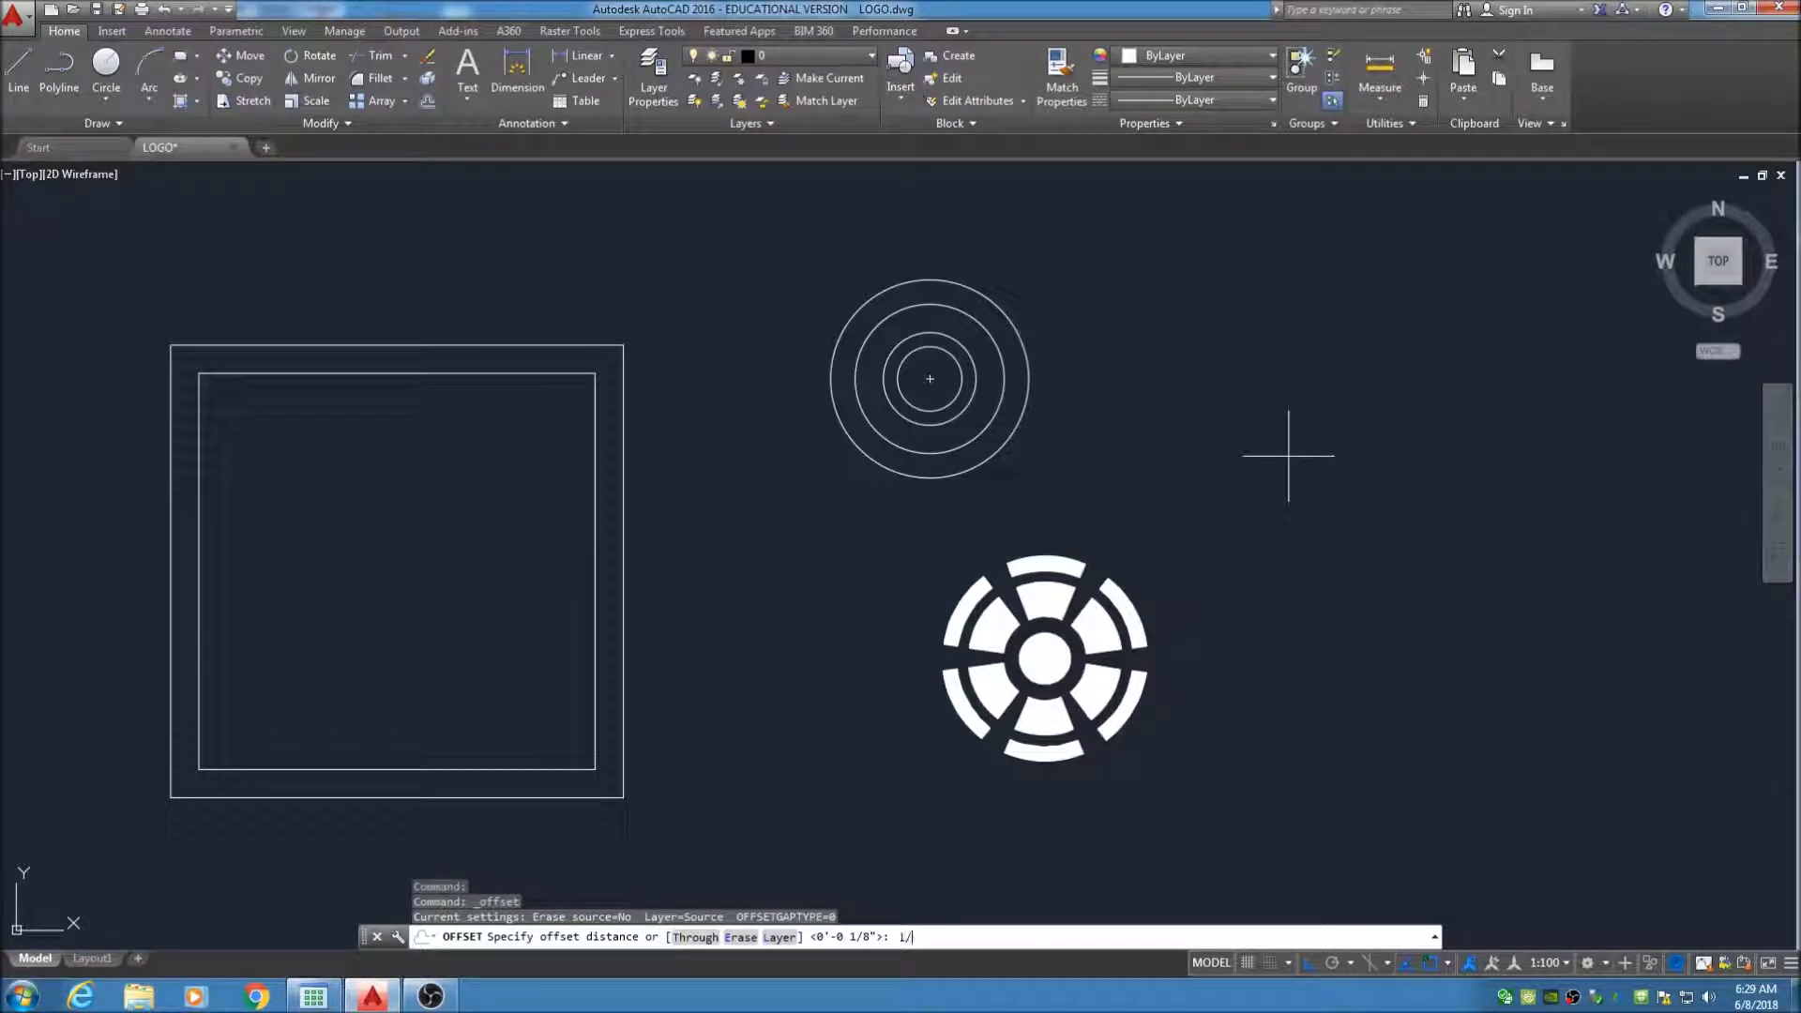
text(1/32)
key(Return)
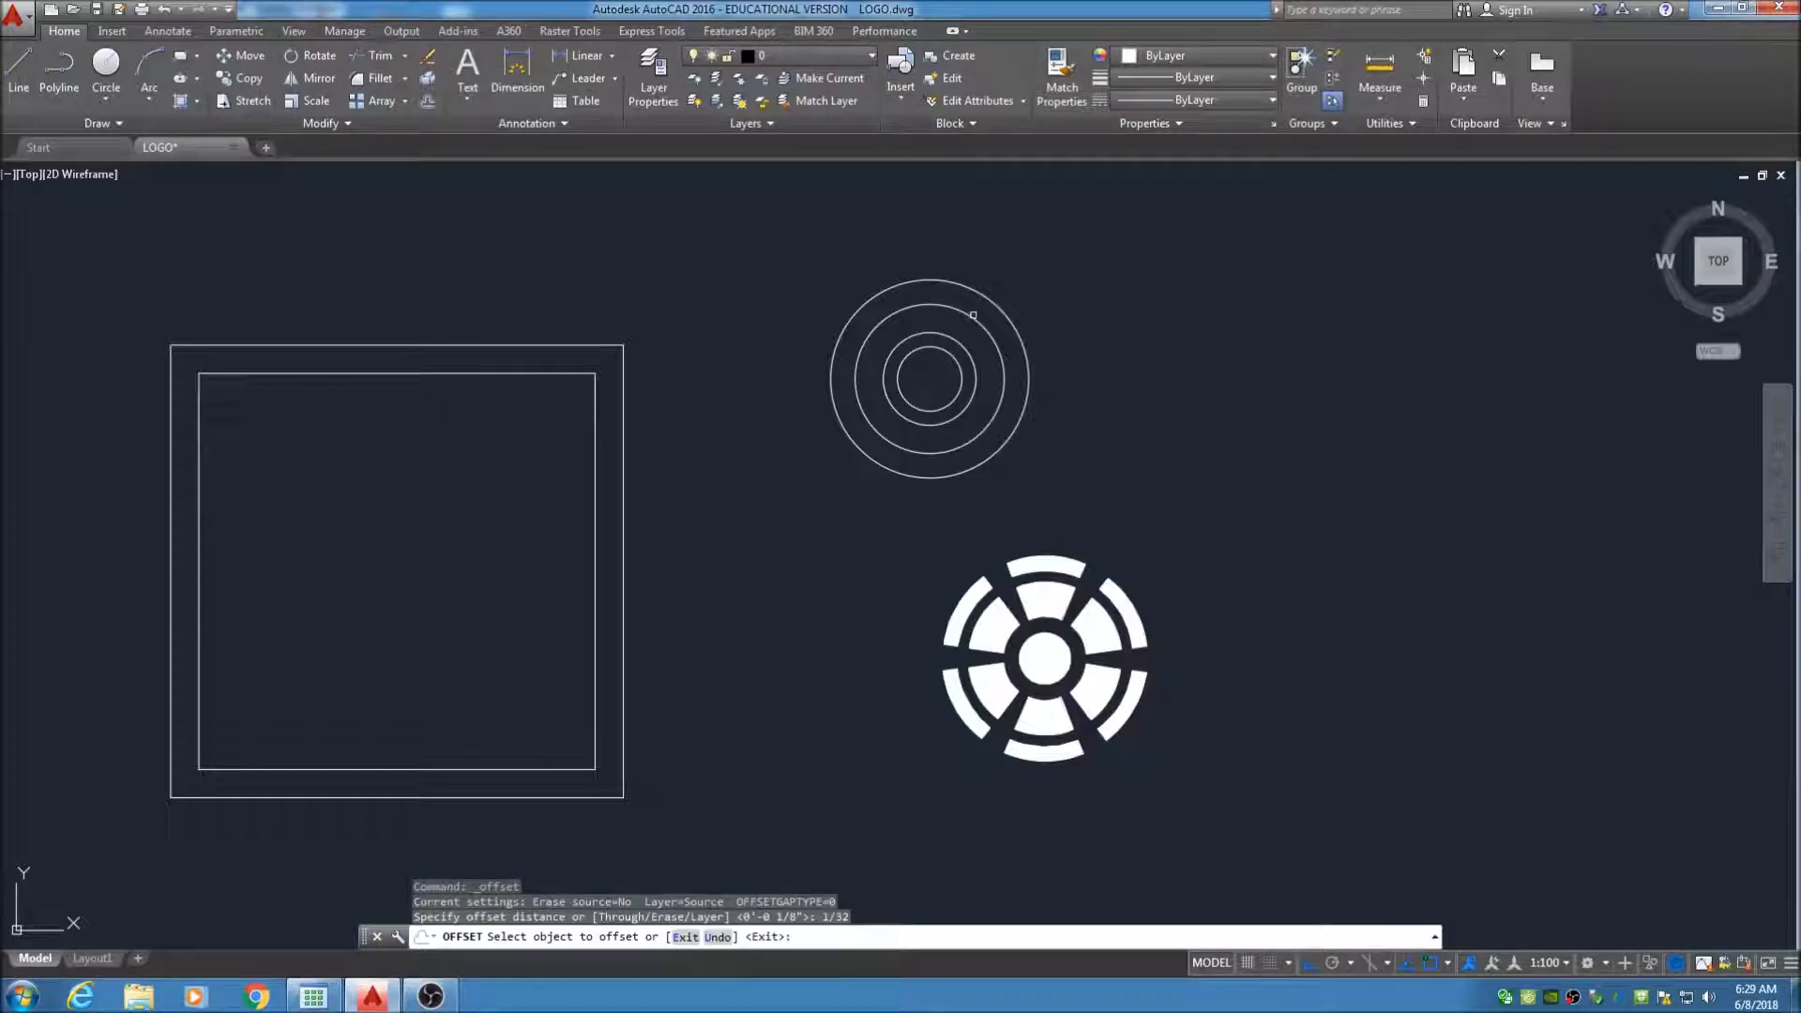
click(973, 317)
click(1029, 294)
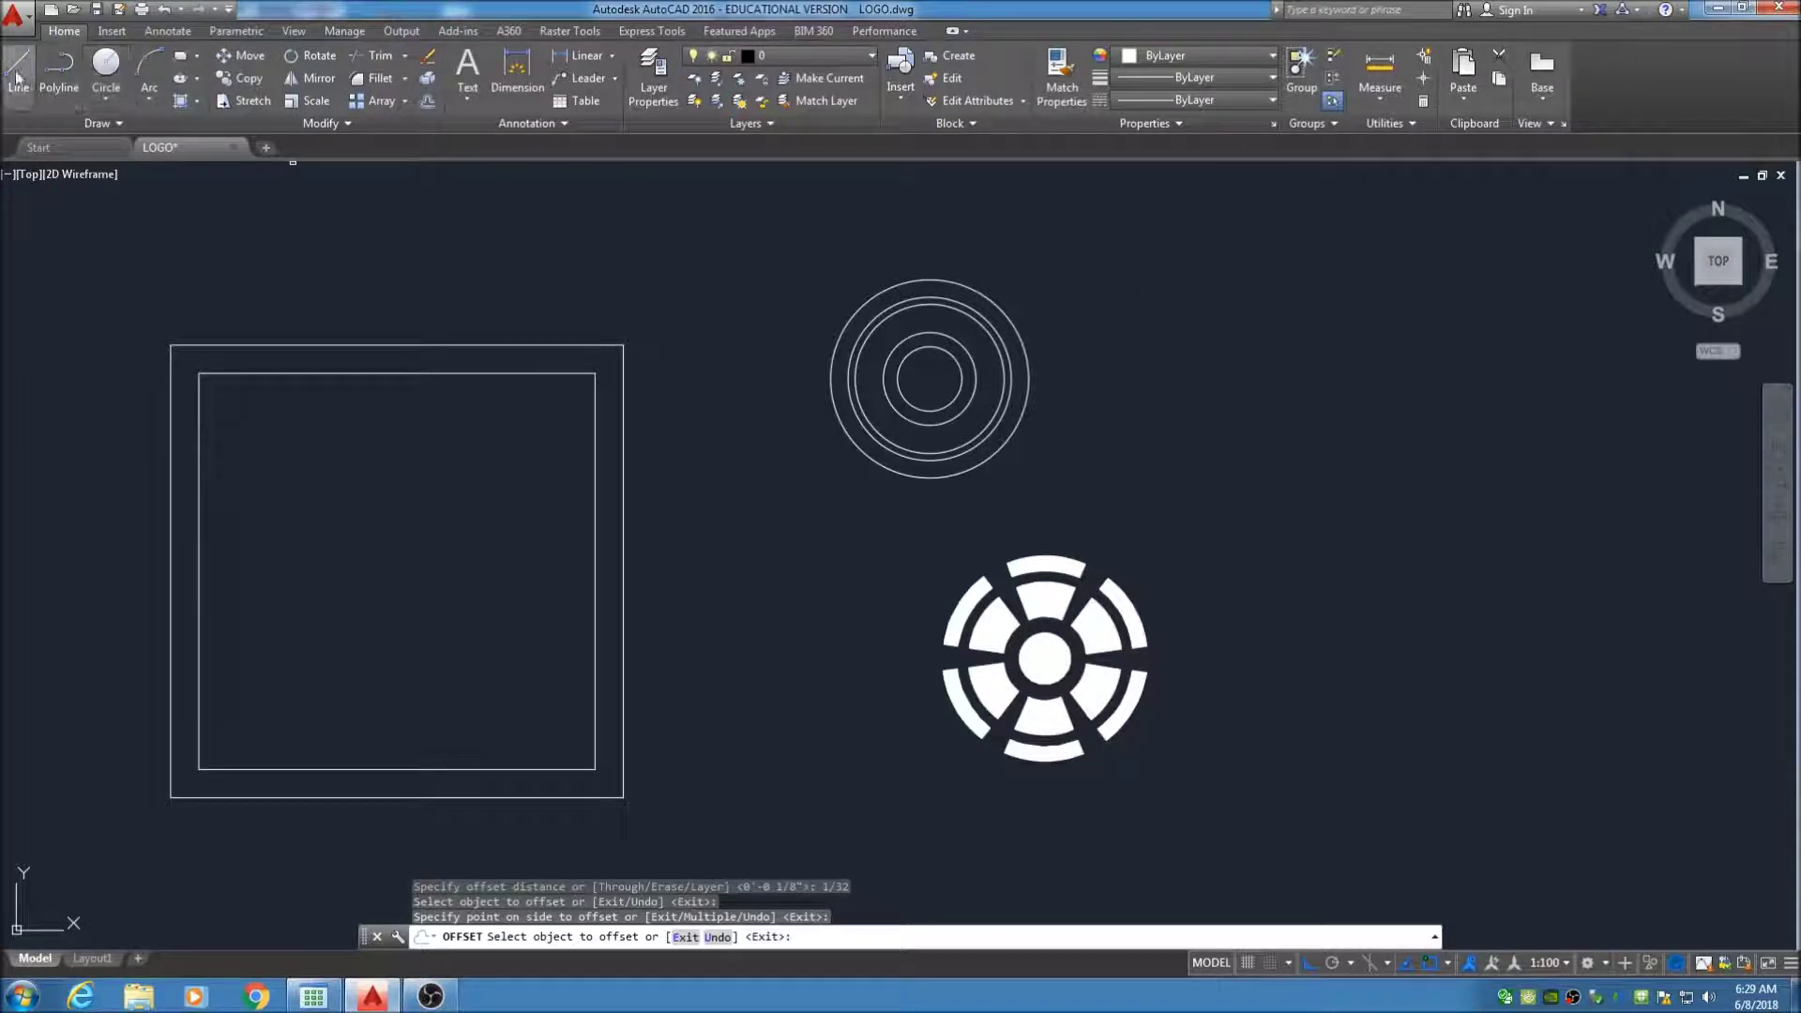
click(1021, 620)
click(1020, 620)
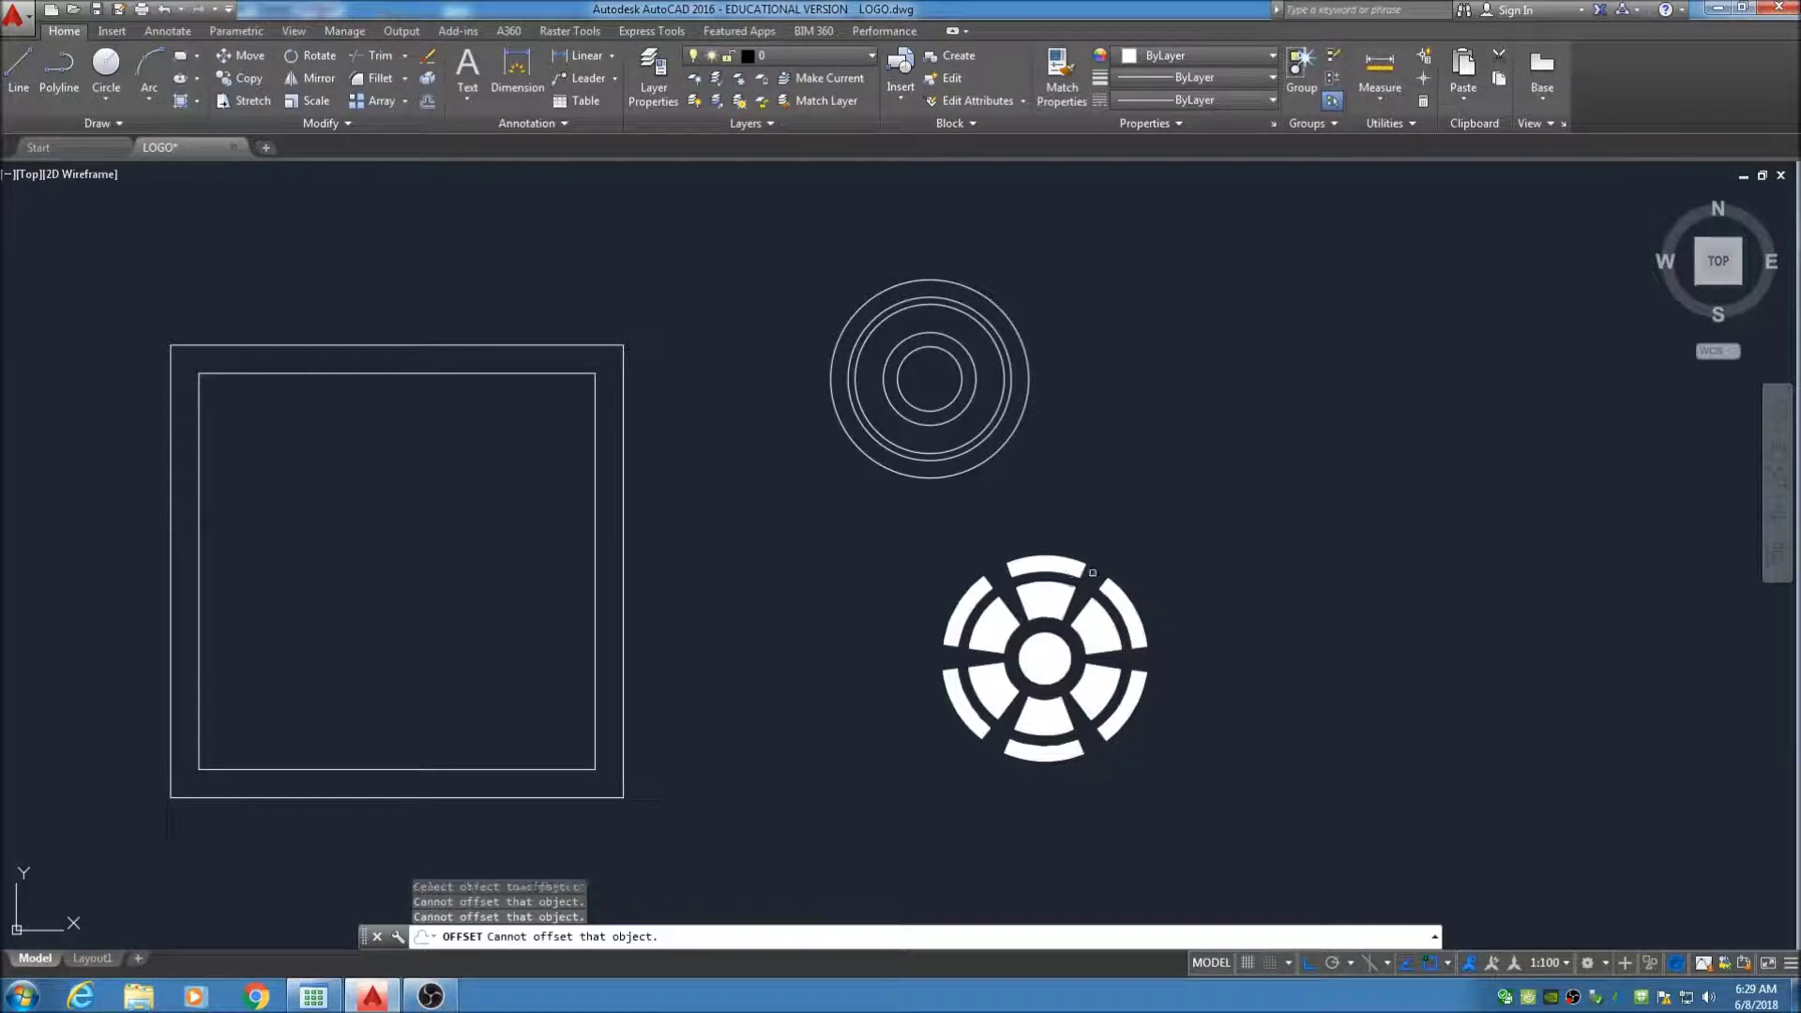
Draw a horizontal line across the full diameter of the outer circle, from its left to its right quadrant
click(19, 68)
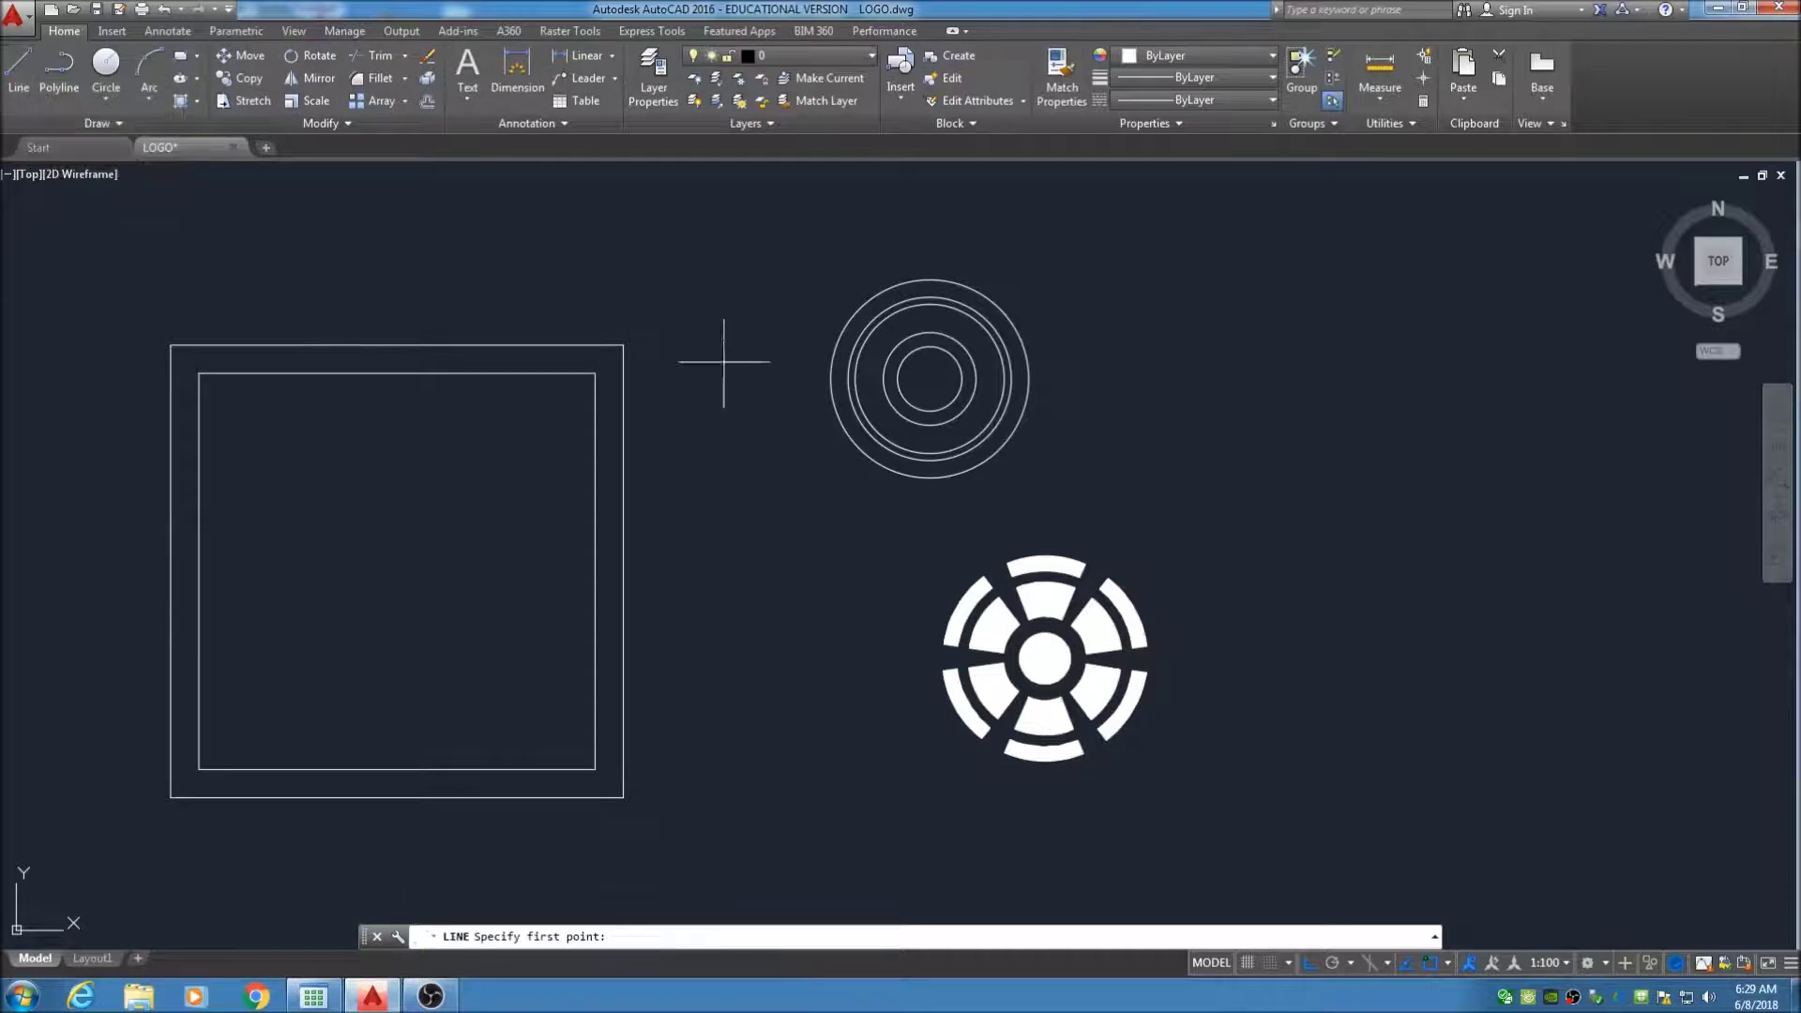
click(831, 379)
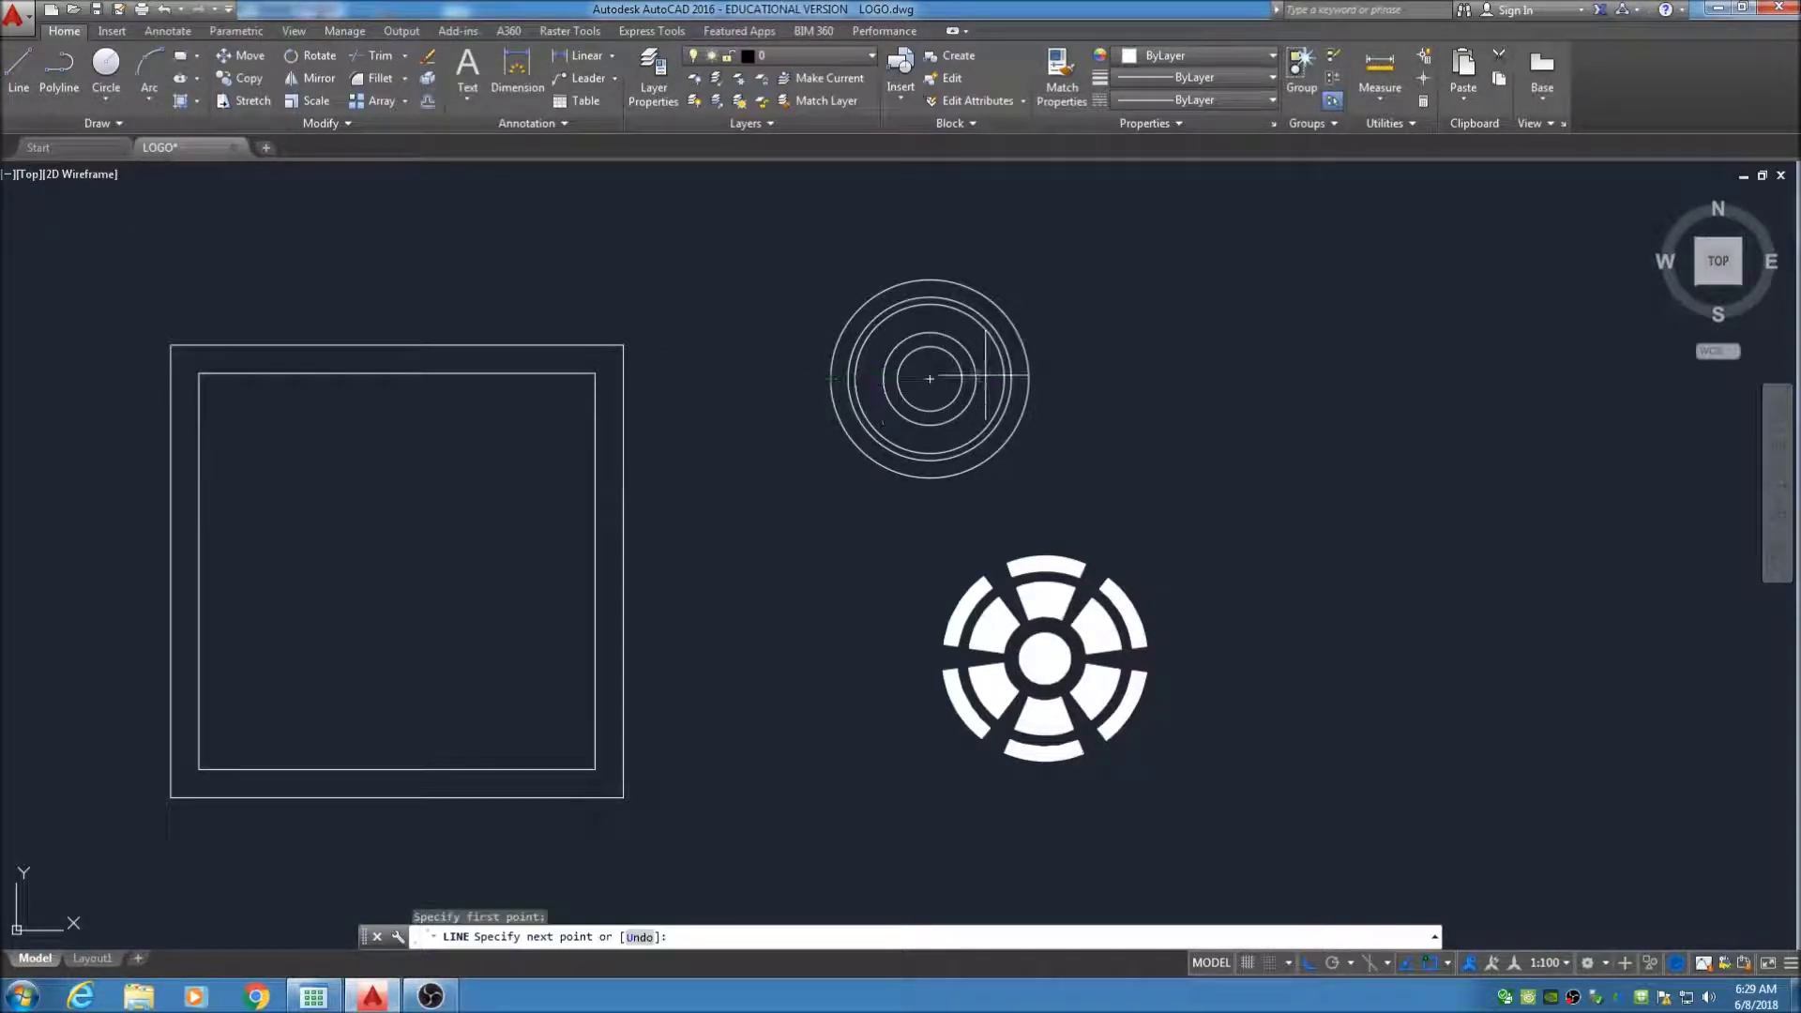
click(1029, 379)
key(Return)
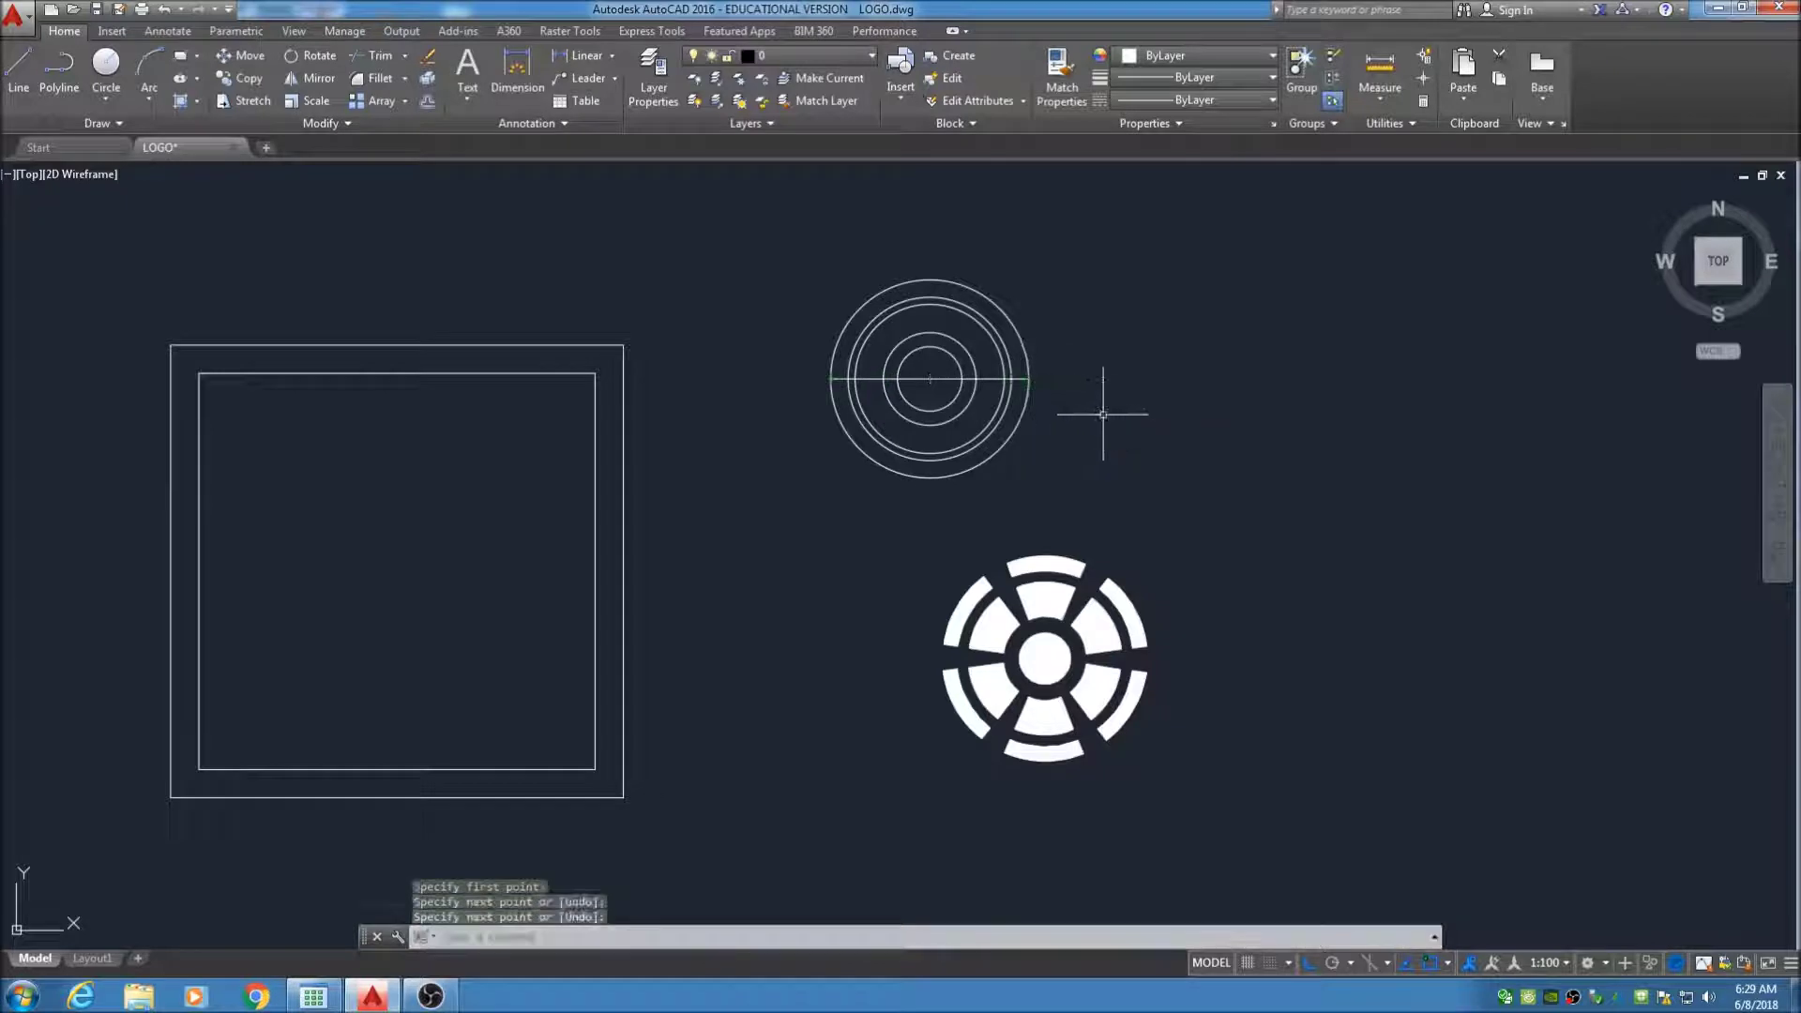
Rotate the horizontal diameter line of the circles by 45° about its midpoint, with Ortho off
middle_drag(1032, 402, 947, 421)
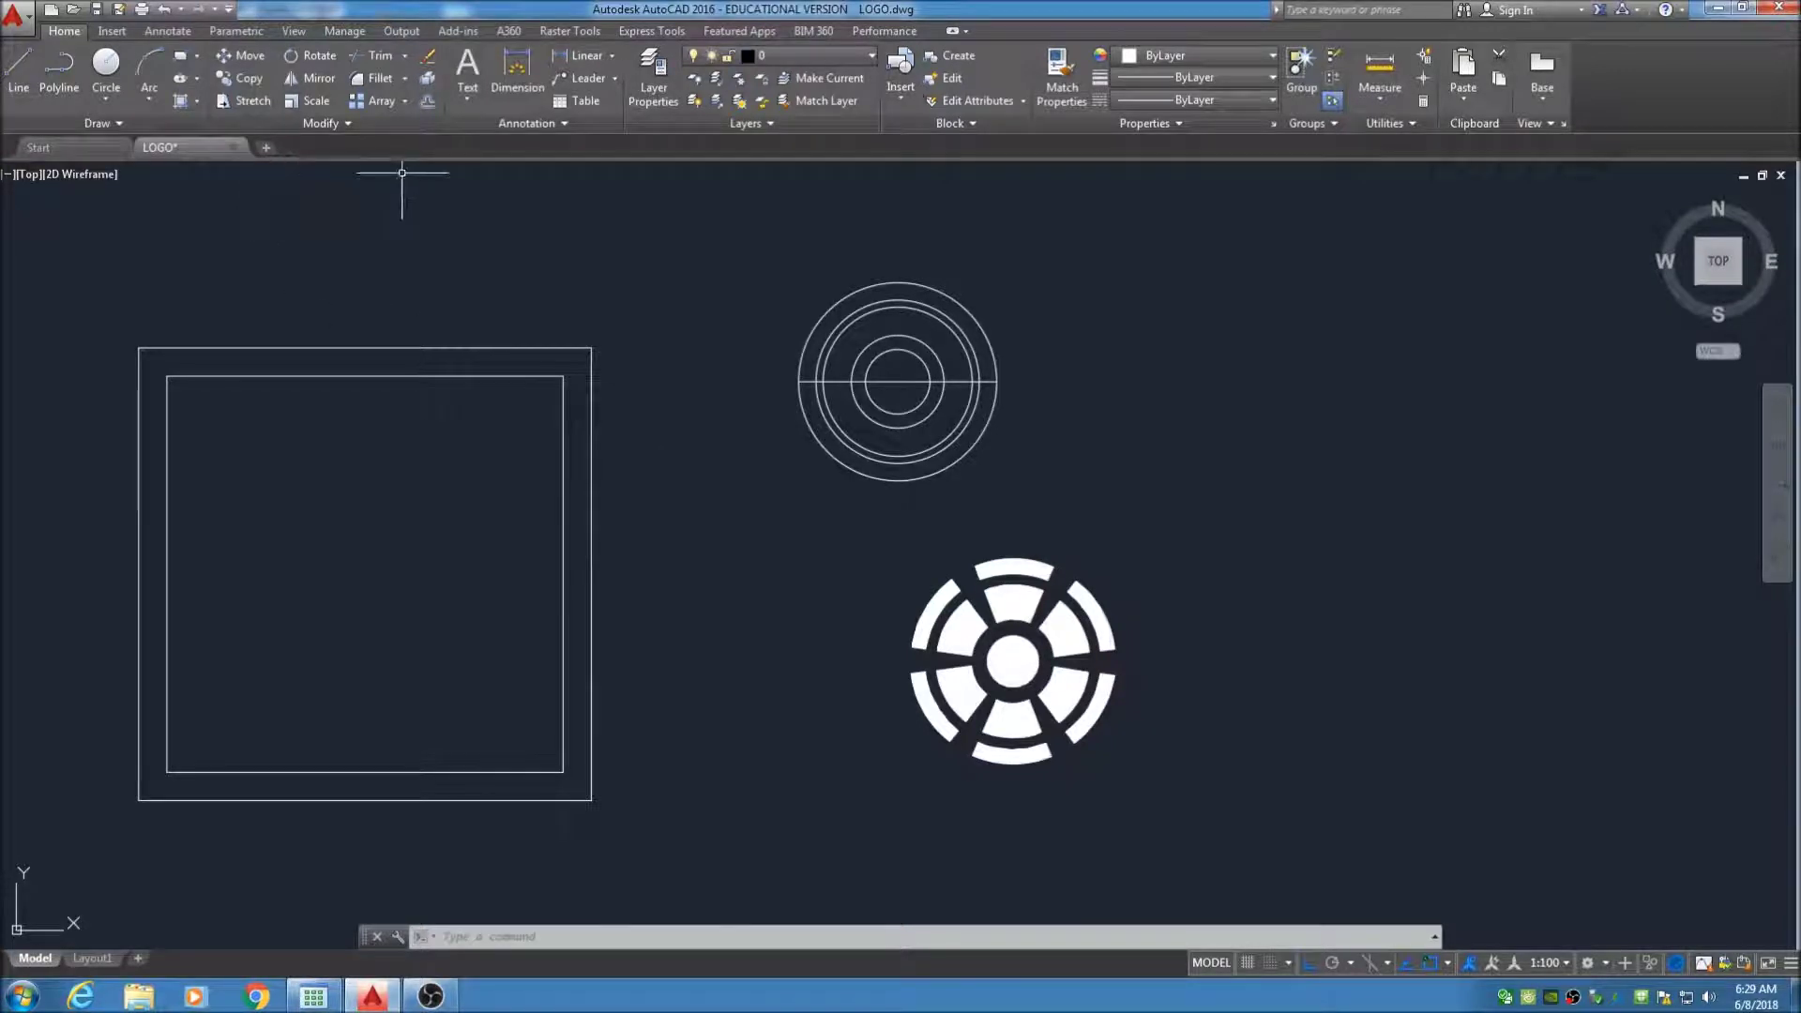
click(307, 59)
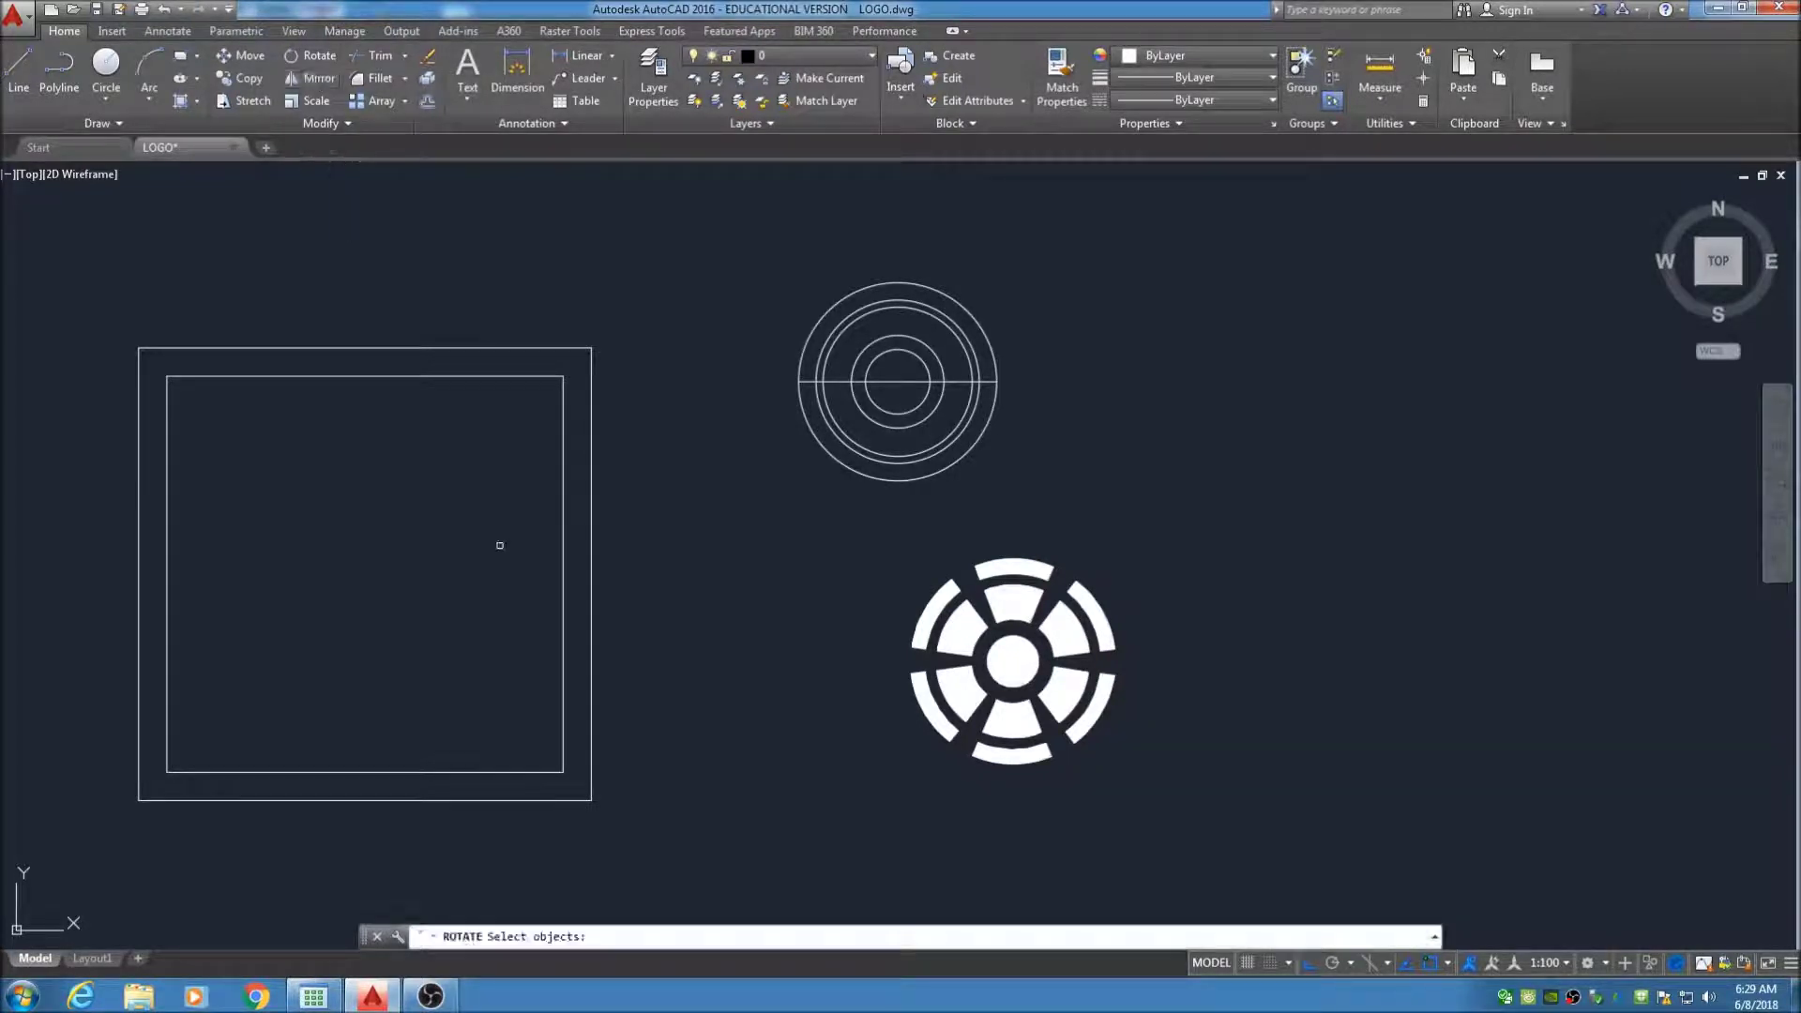
click(910, 380)
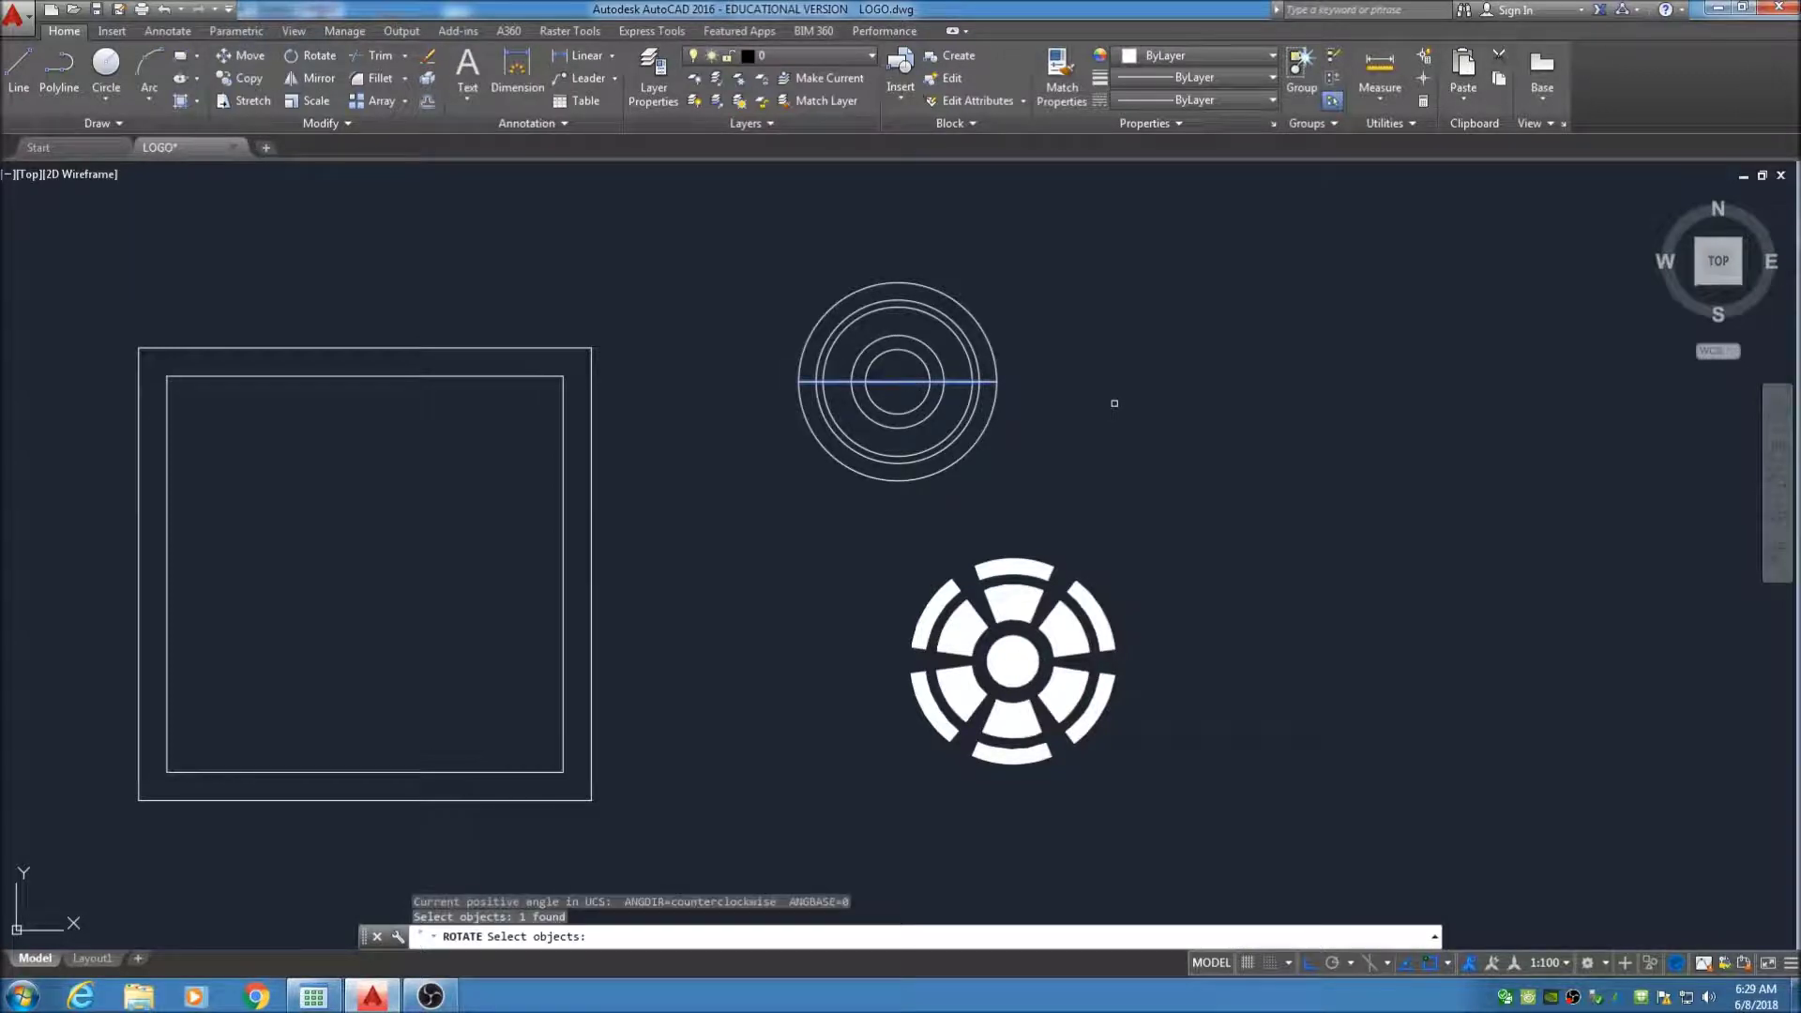
key(Return)
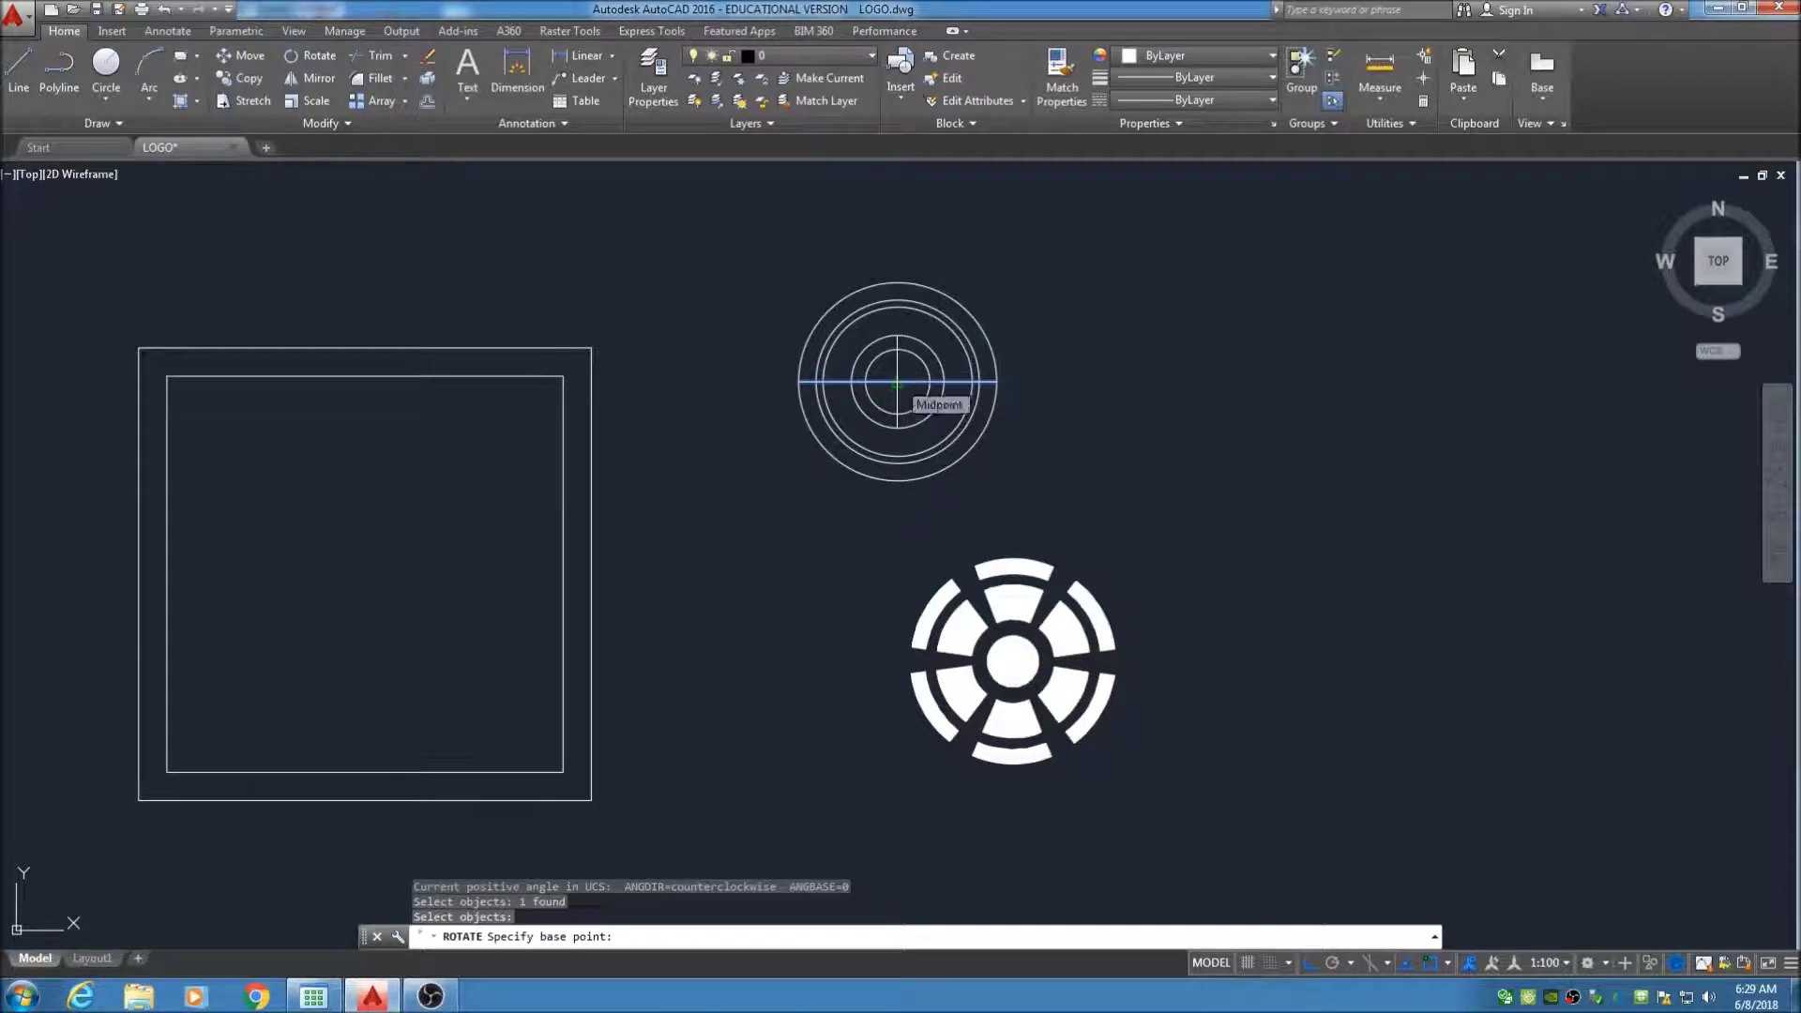
click(897, 382)
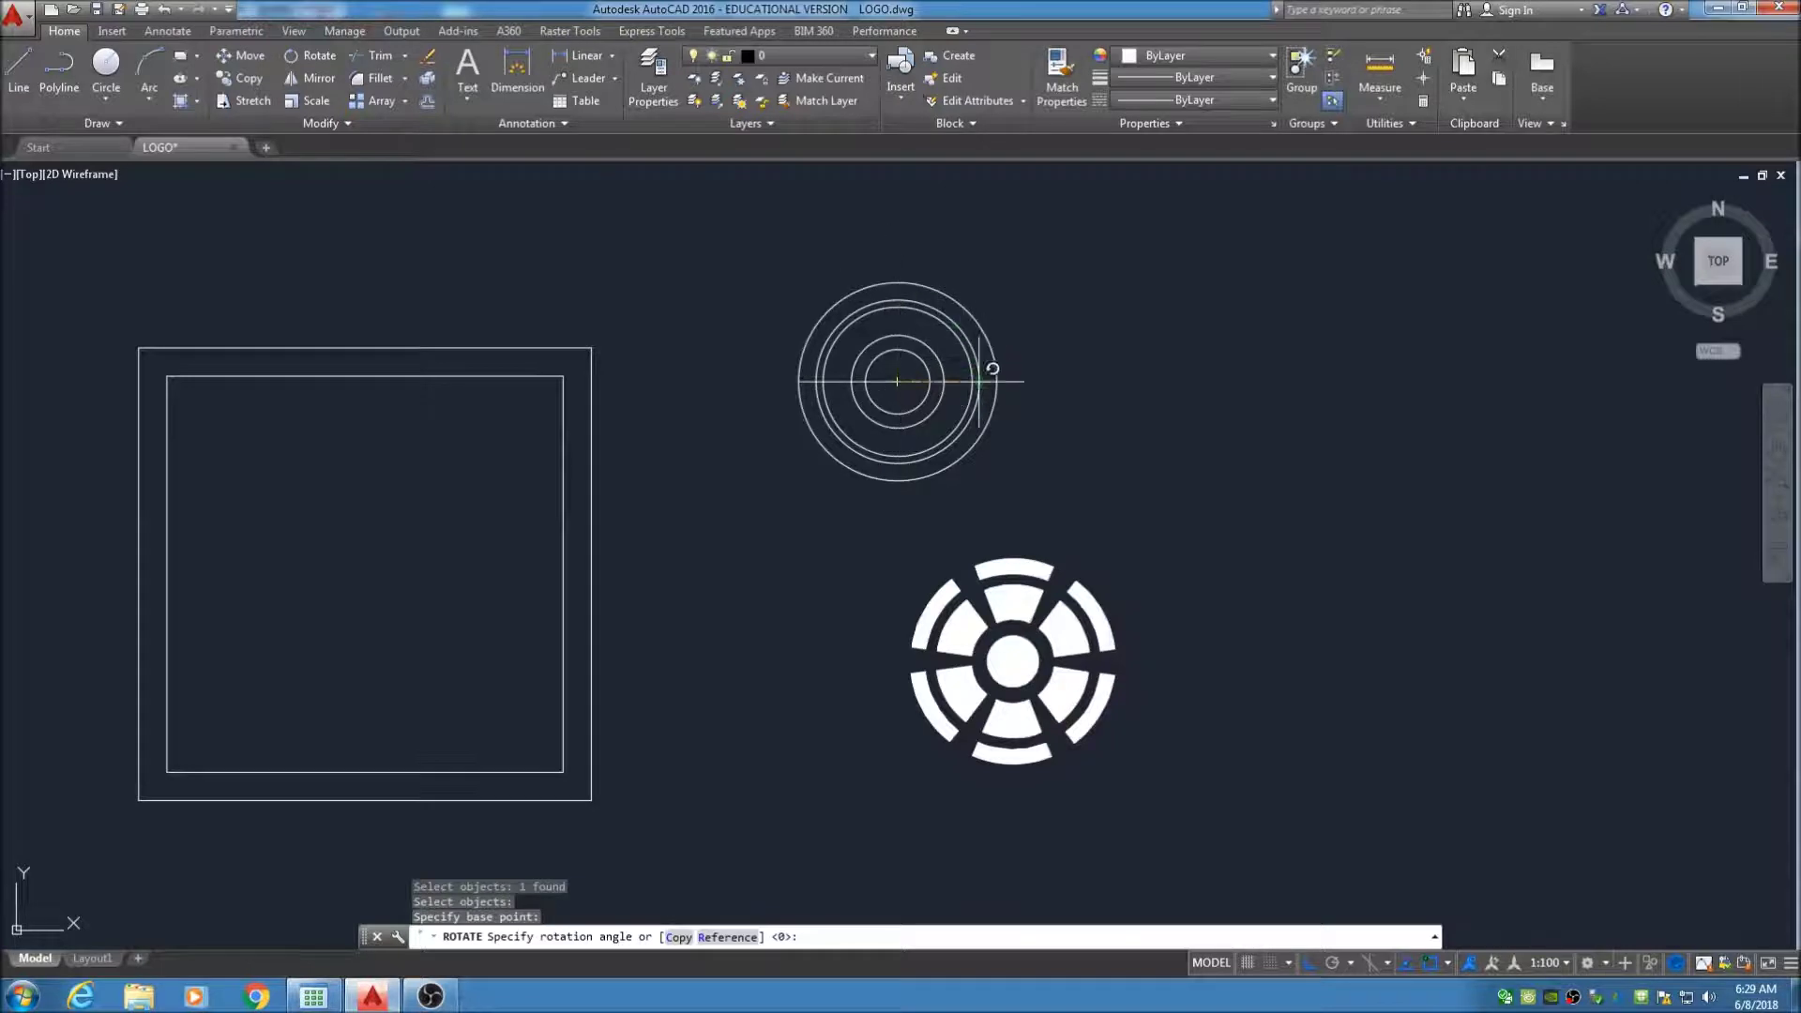
key(F8)
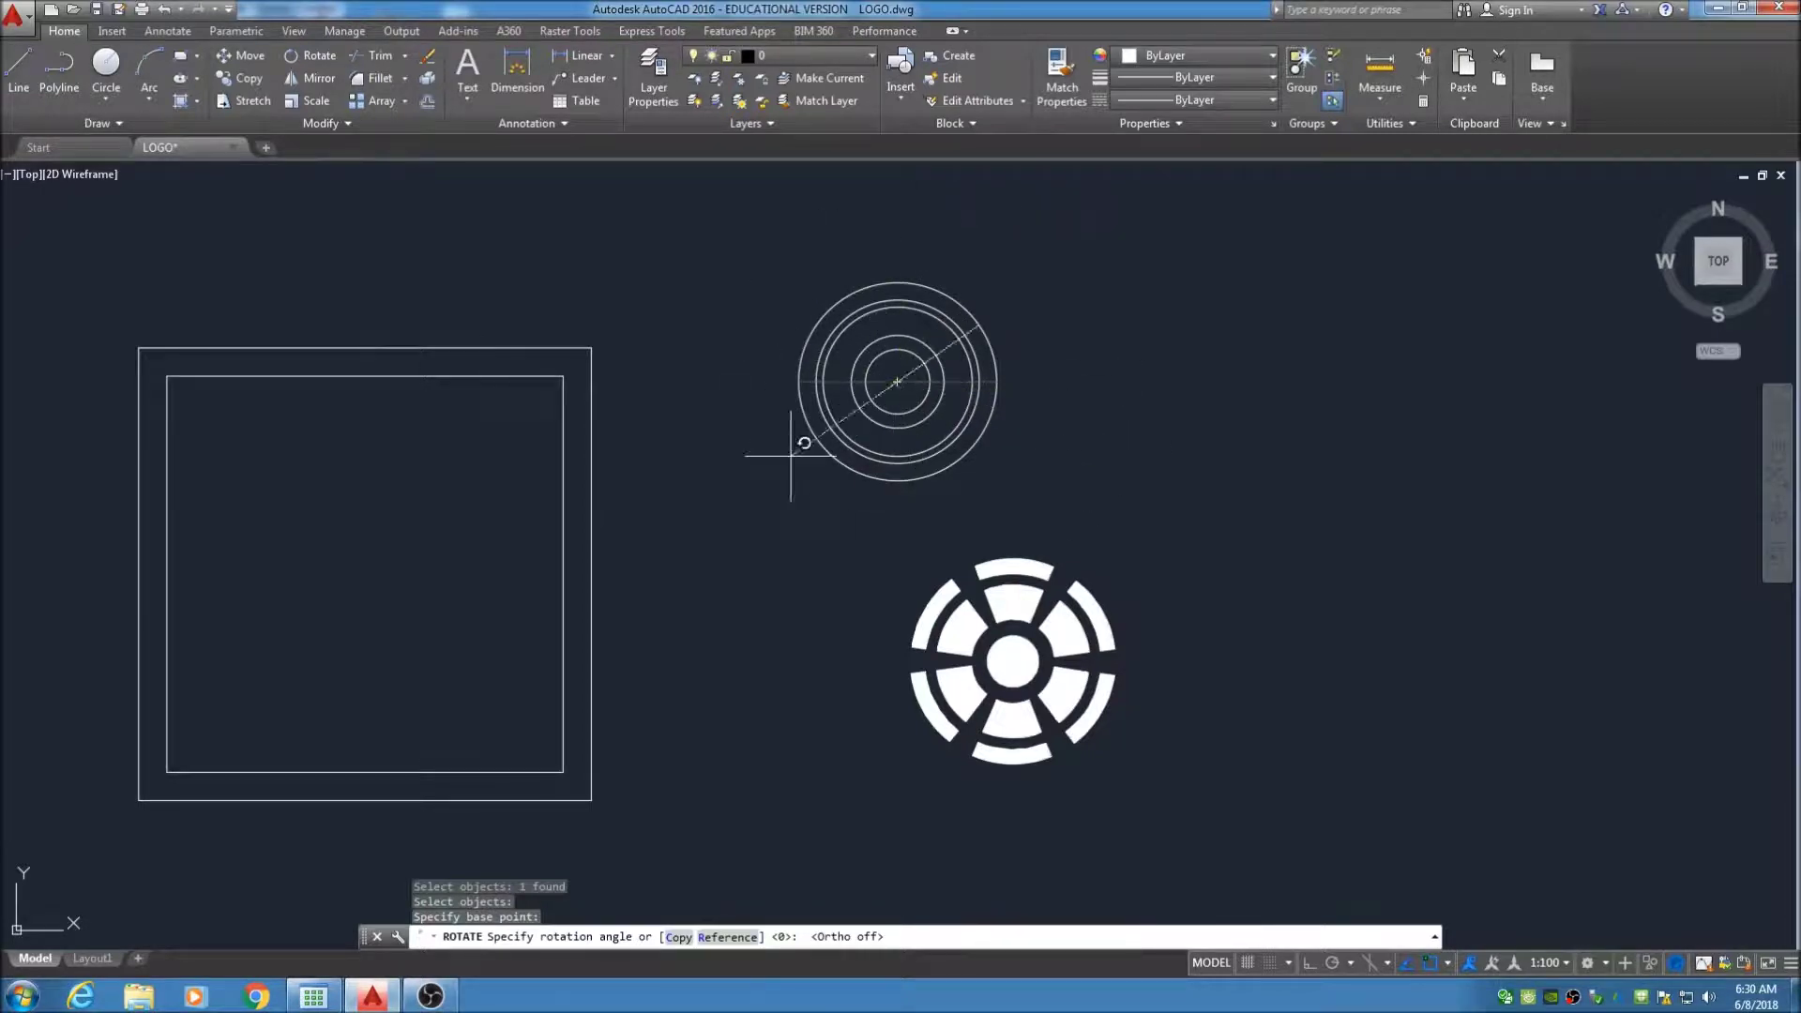
key(F8)
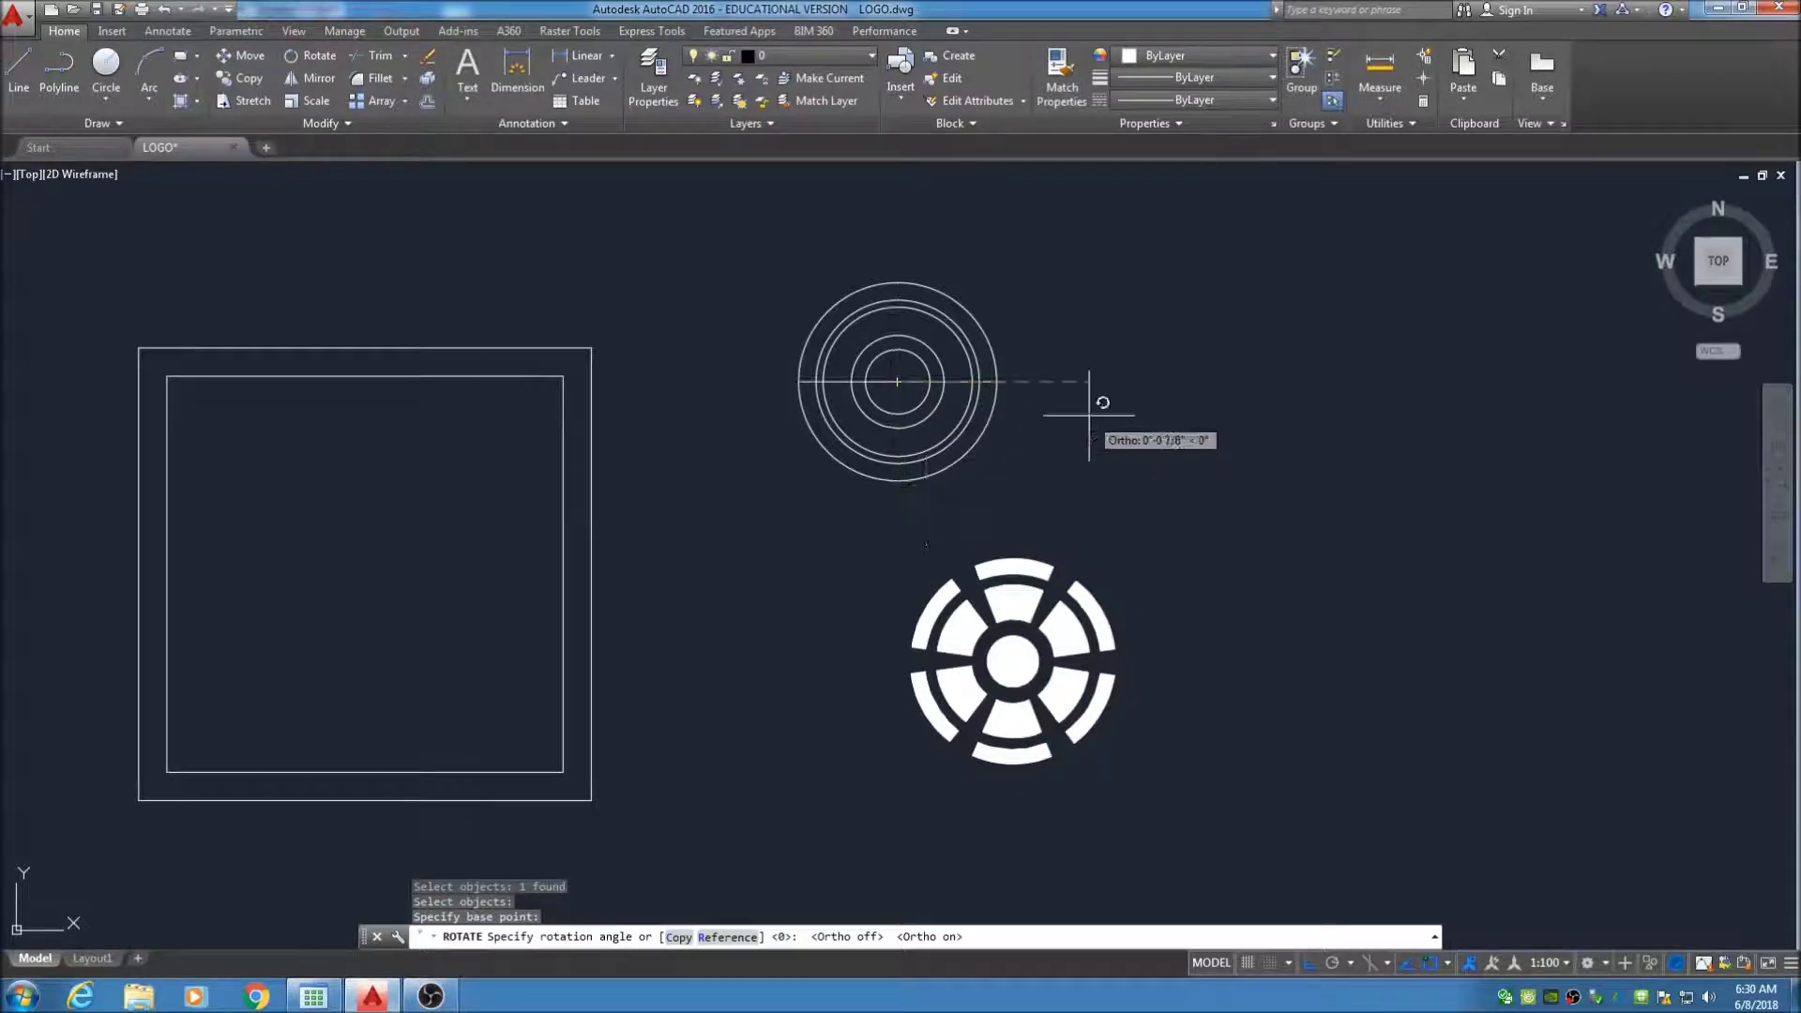
key(F8)
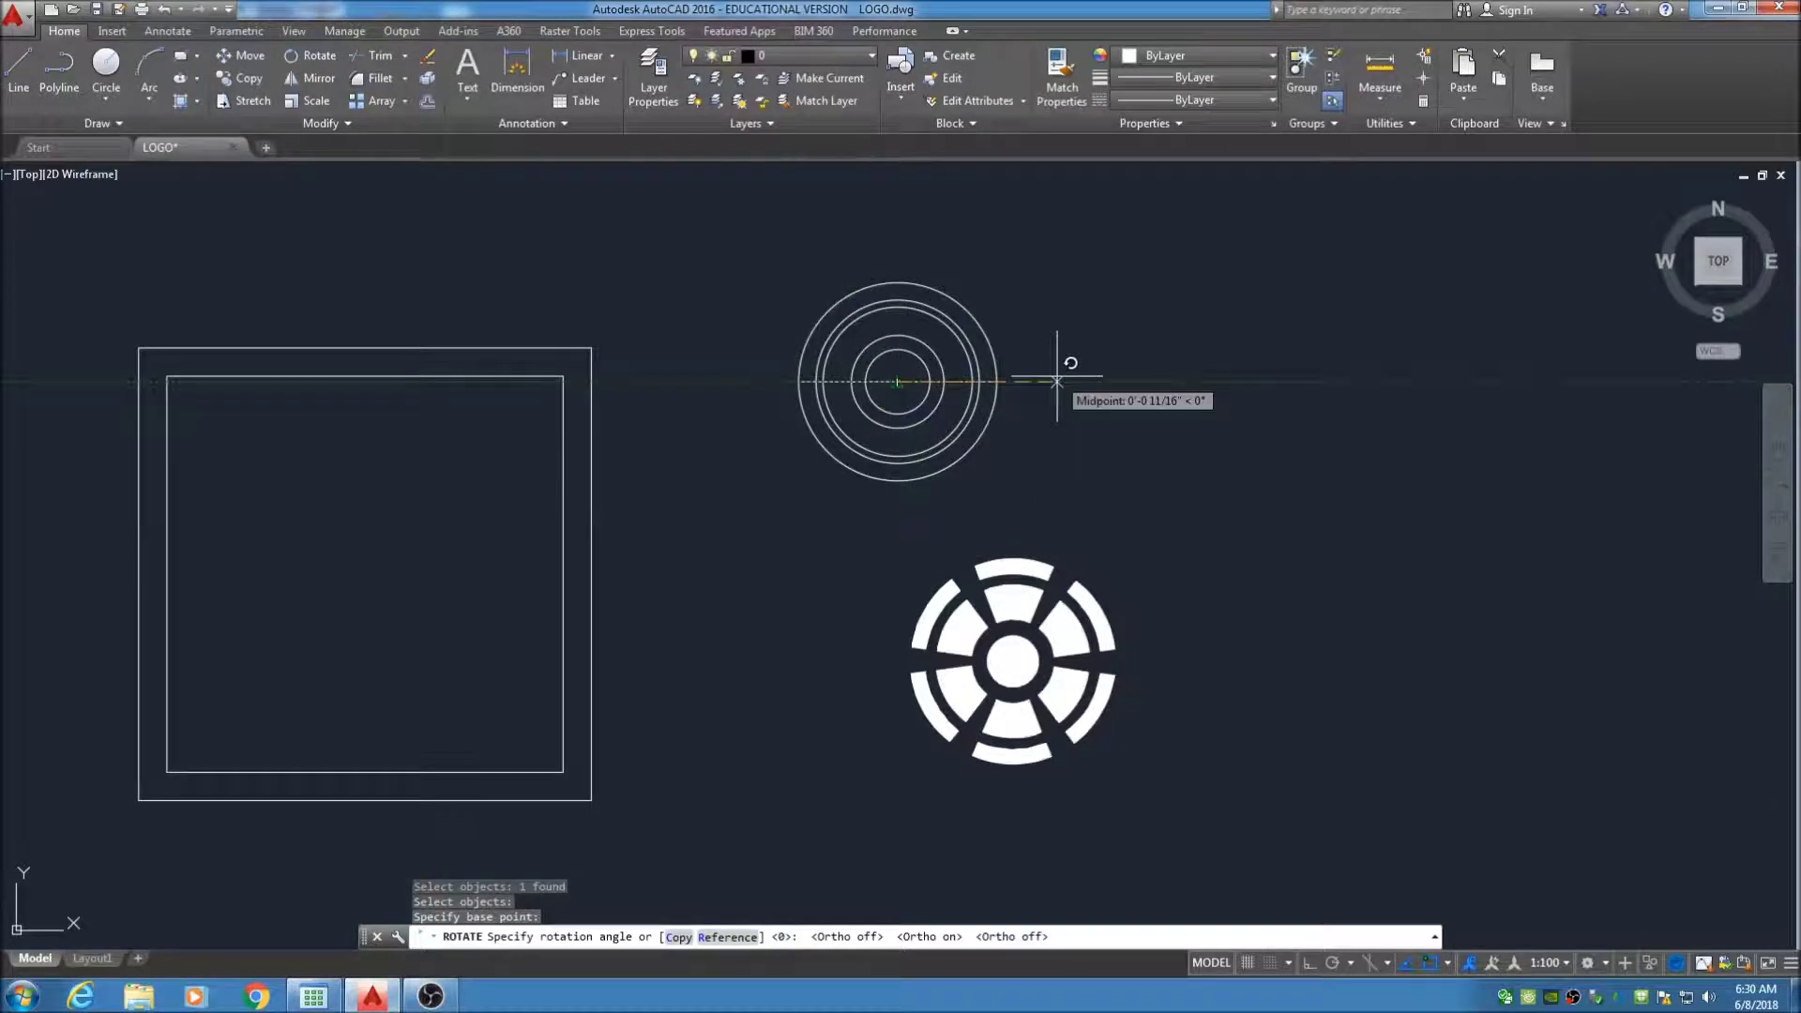
text(45)
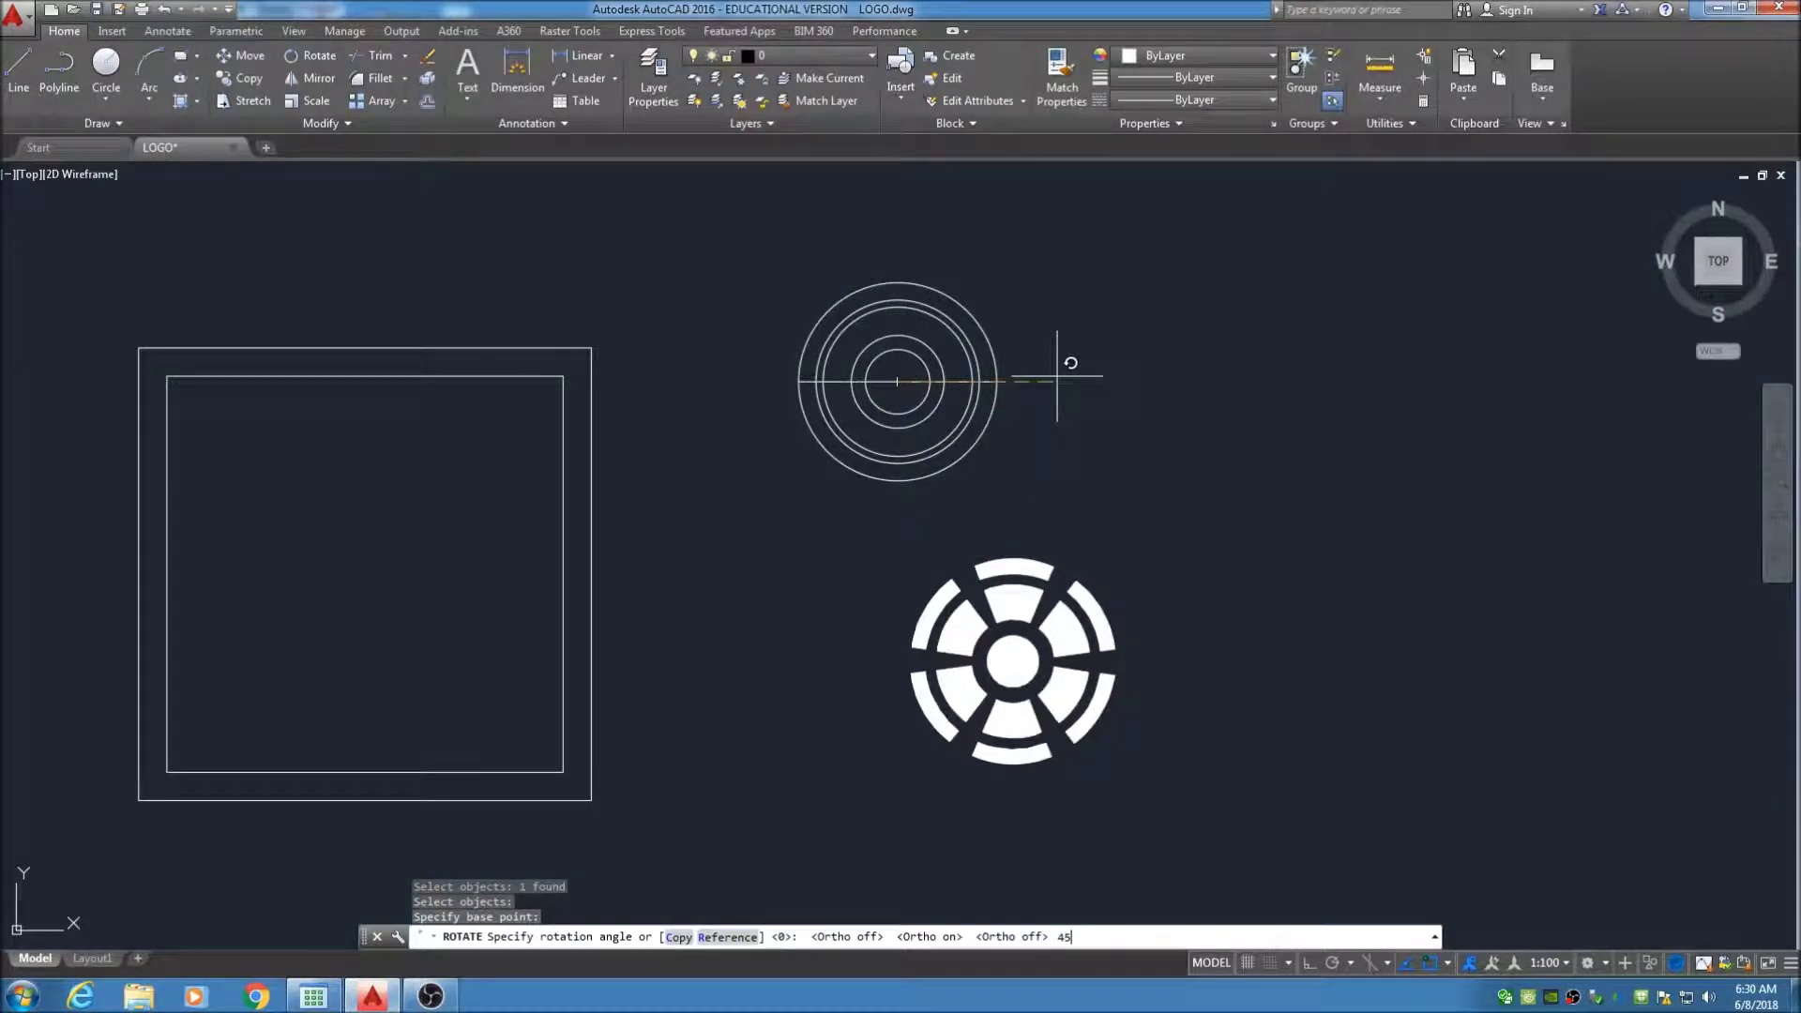
key(Return)
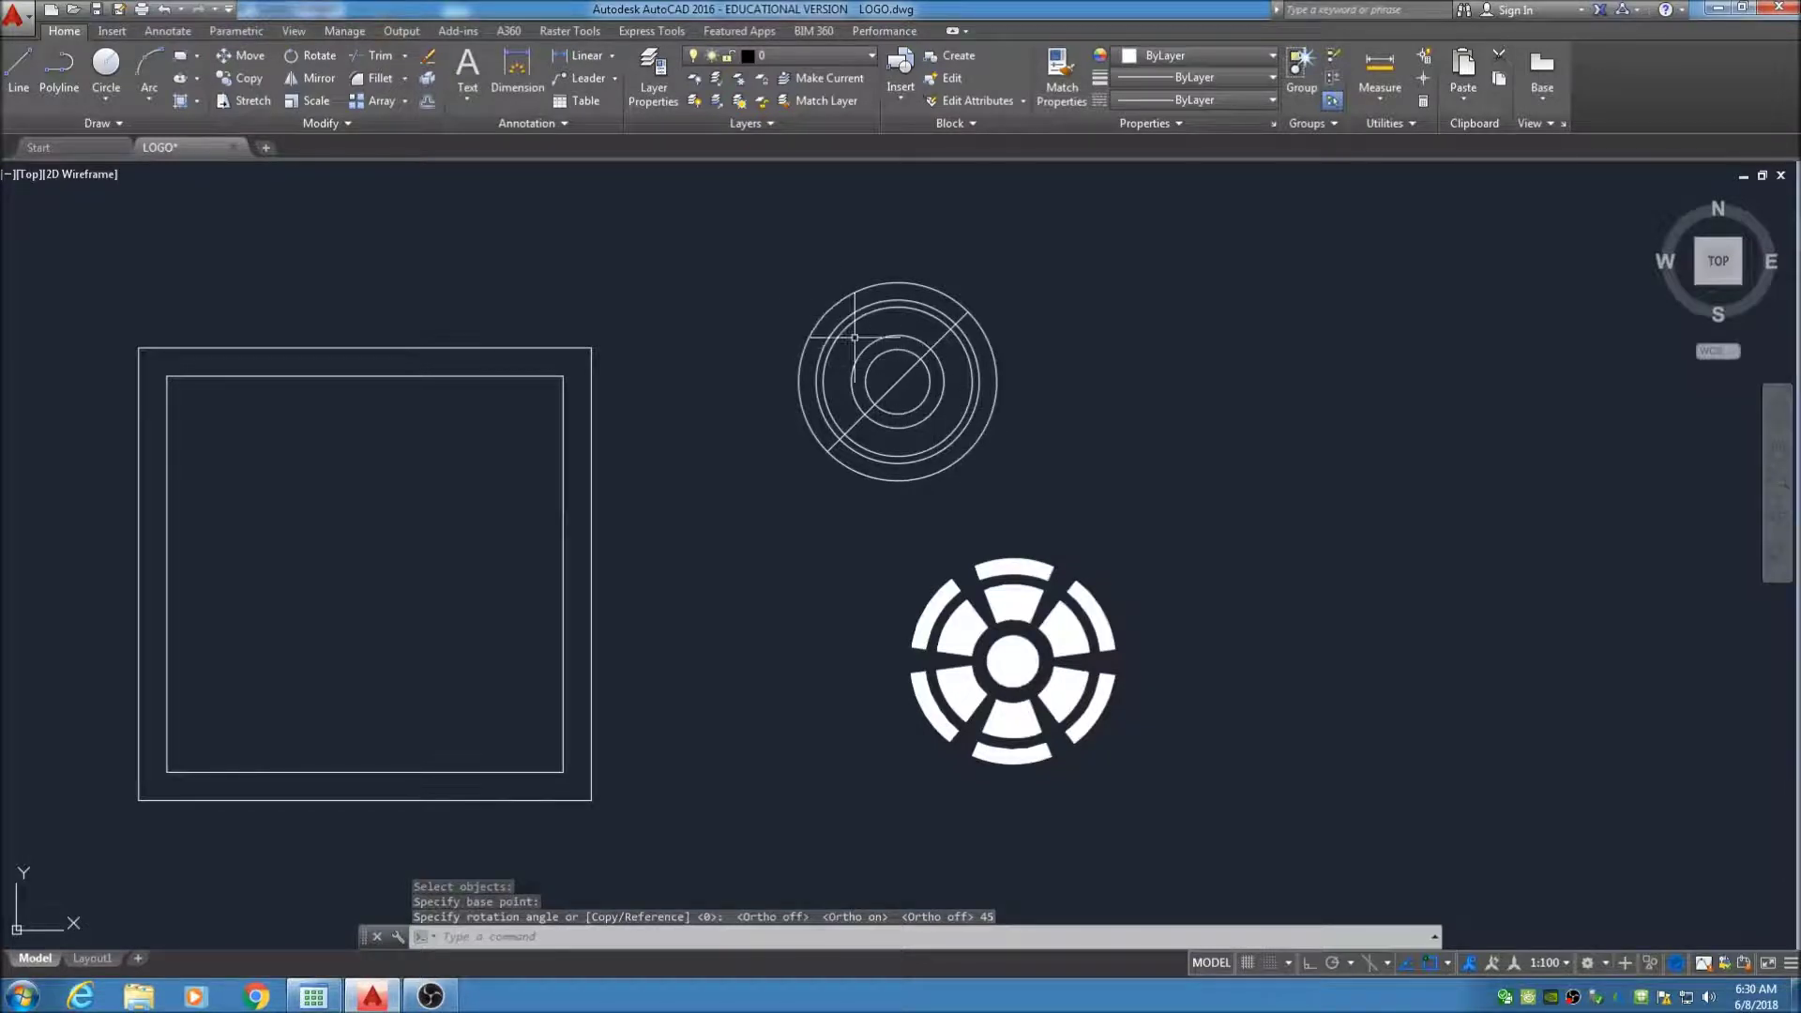
Draw another horizontal line across the outer circle, from its left to its right quadrant
click(19, 67)
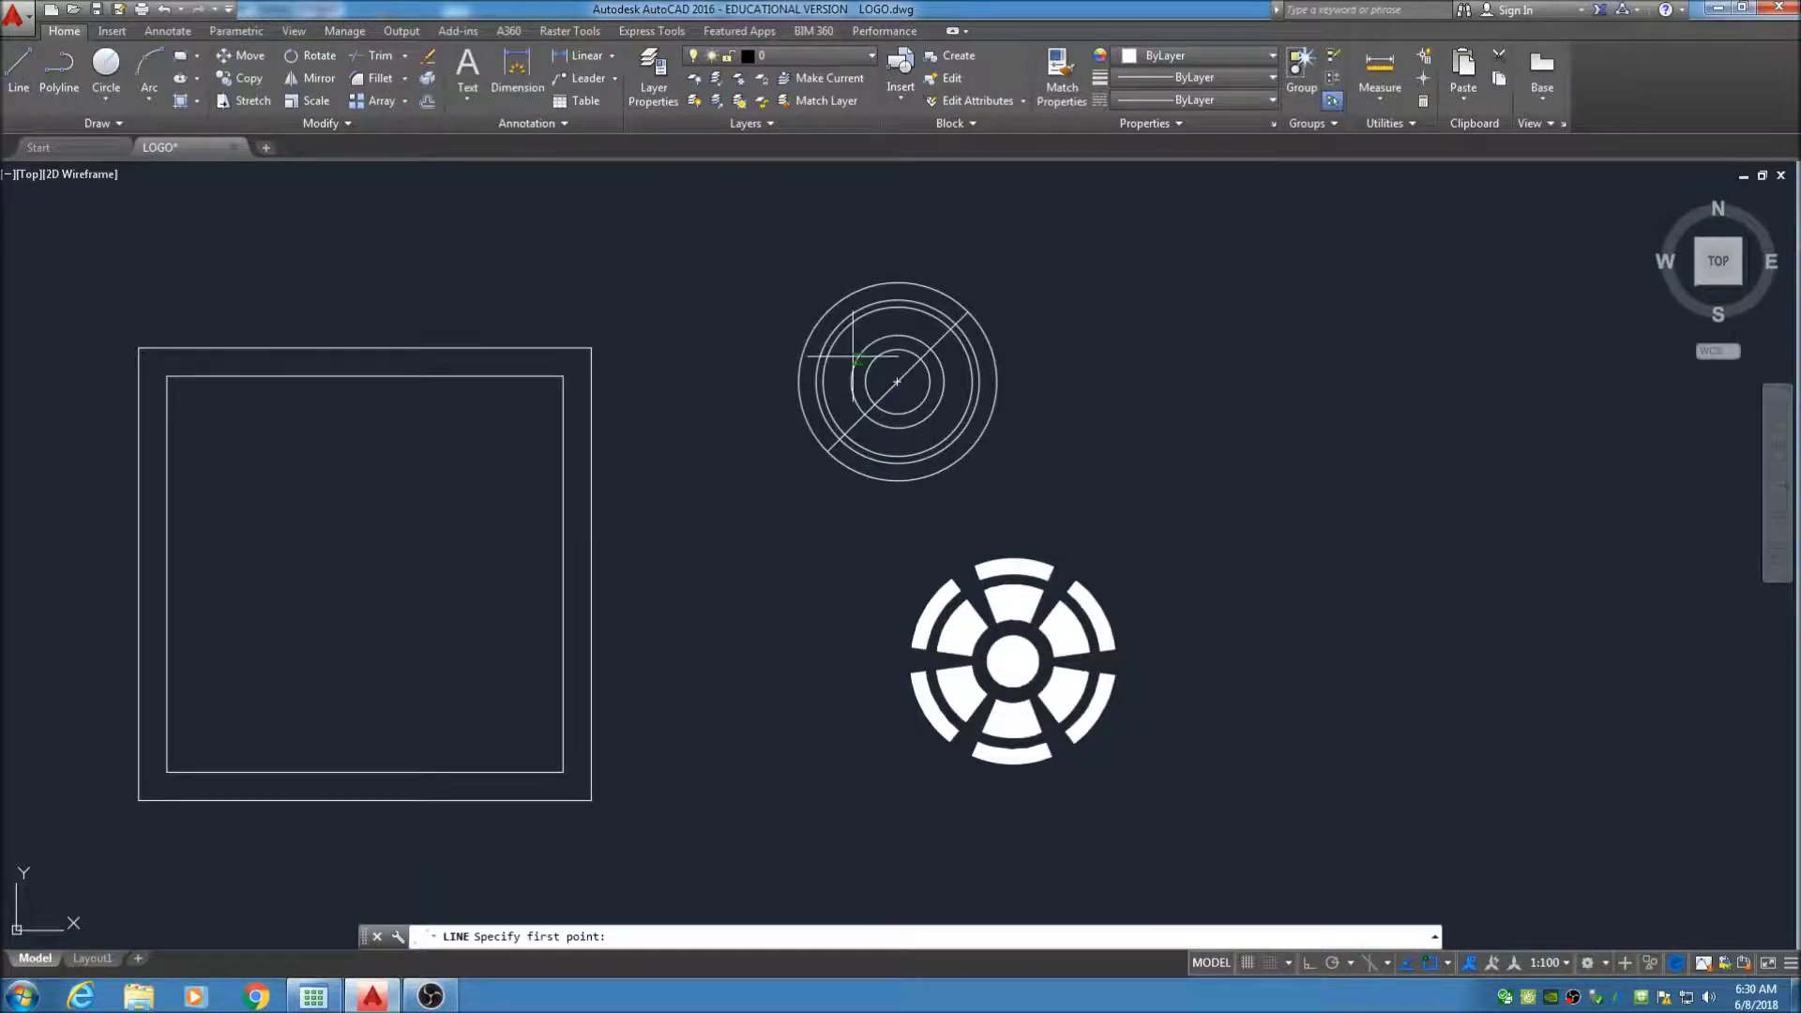
click(798, 382)
click(997, 381)
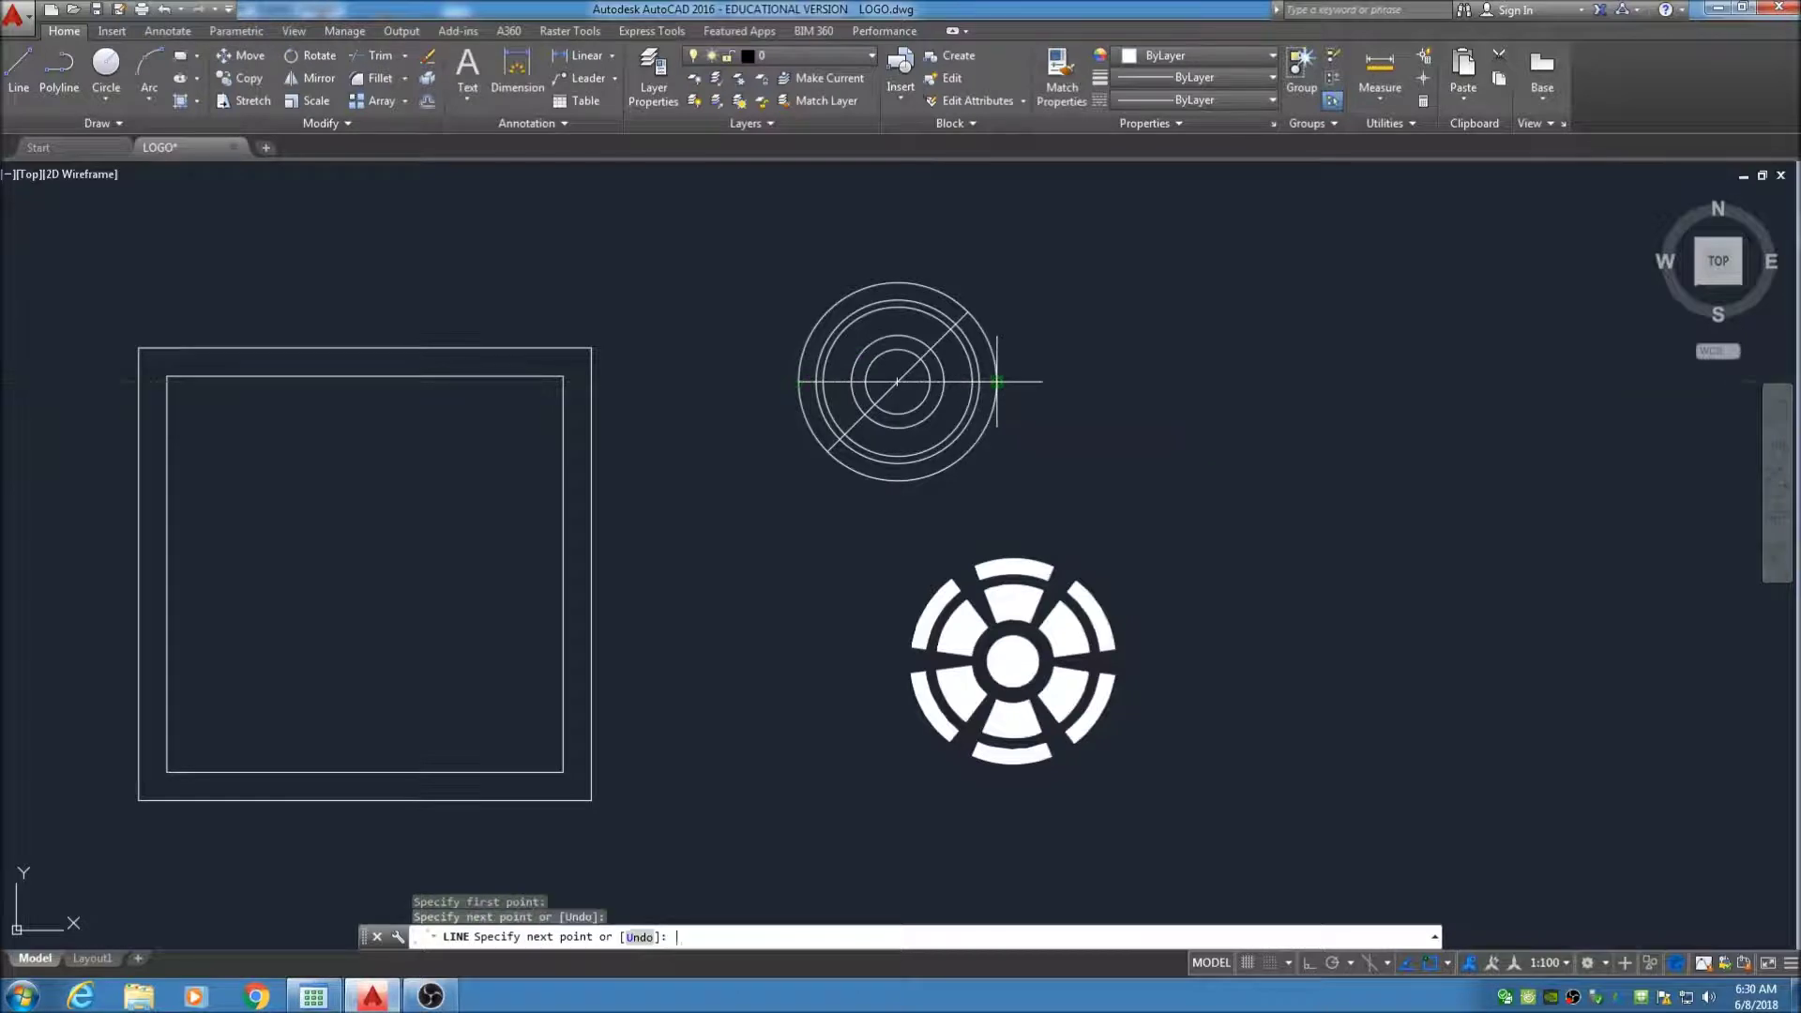
key(Escape)
Rotate the new horizontal line by -45° about the circles' center
click(309, 55)
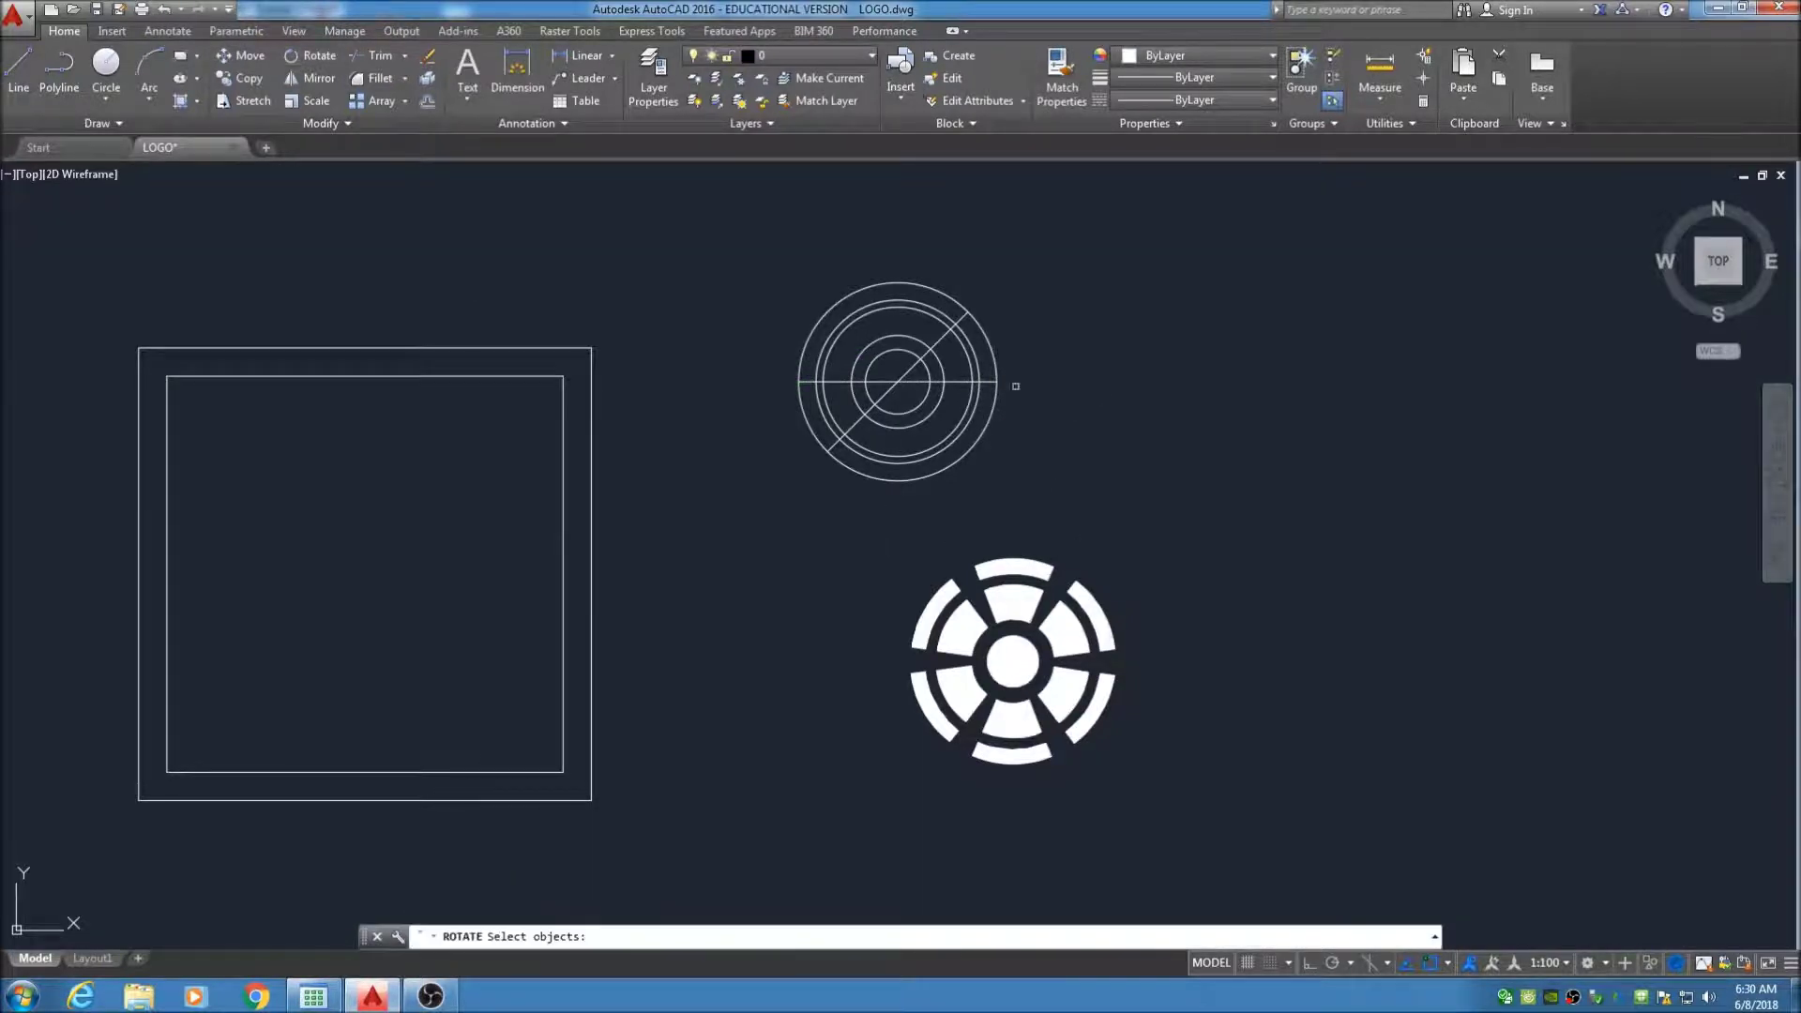
click(955, 382)
key(Return)
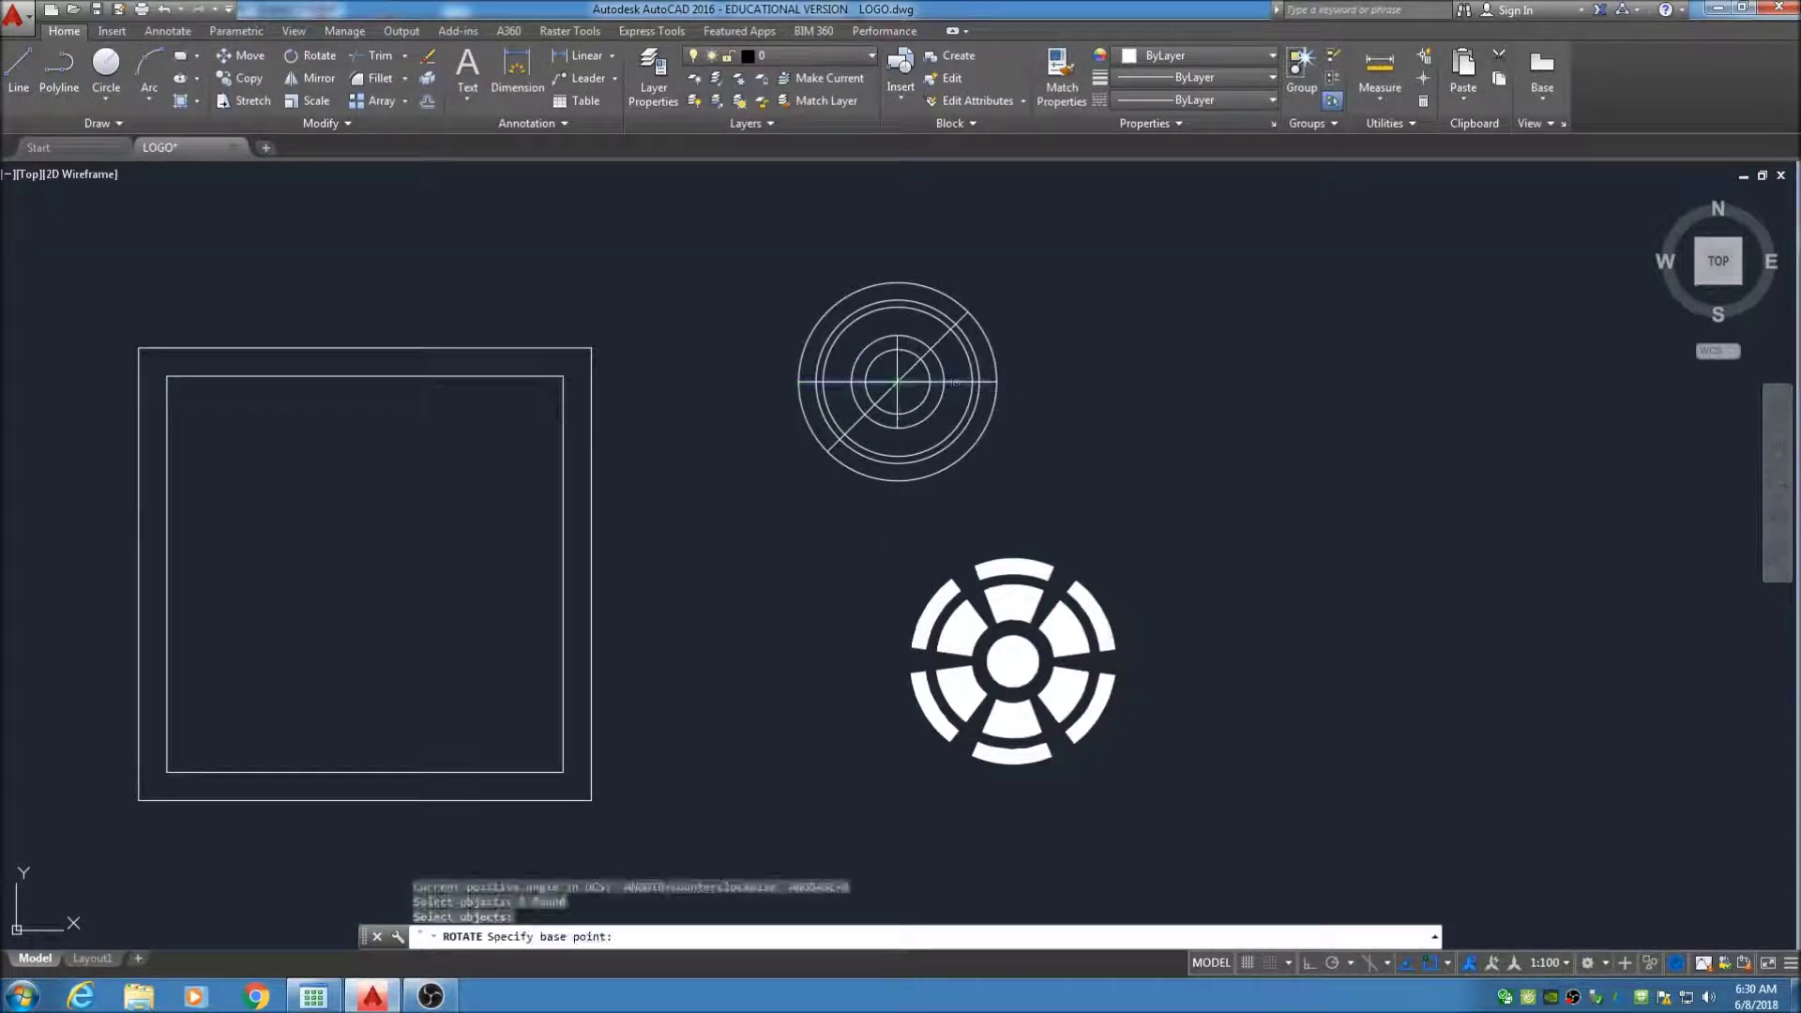
click(909, 371)
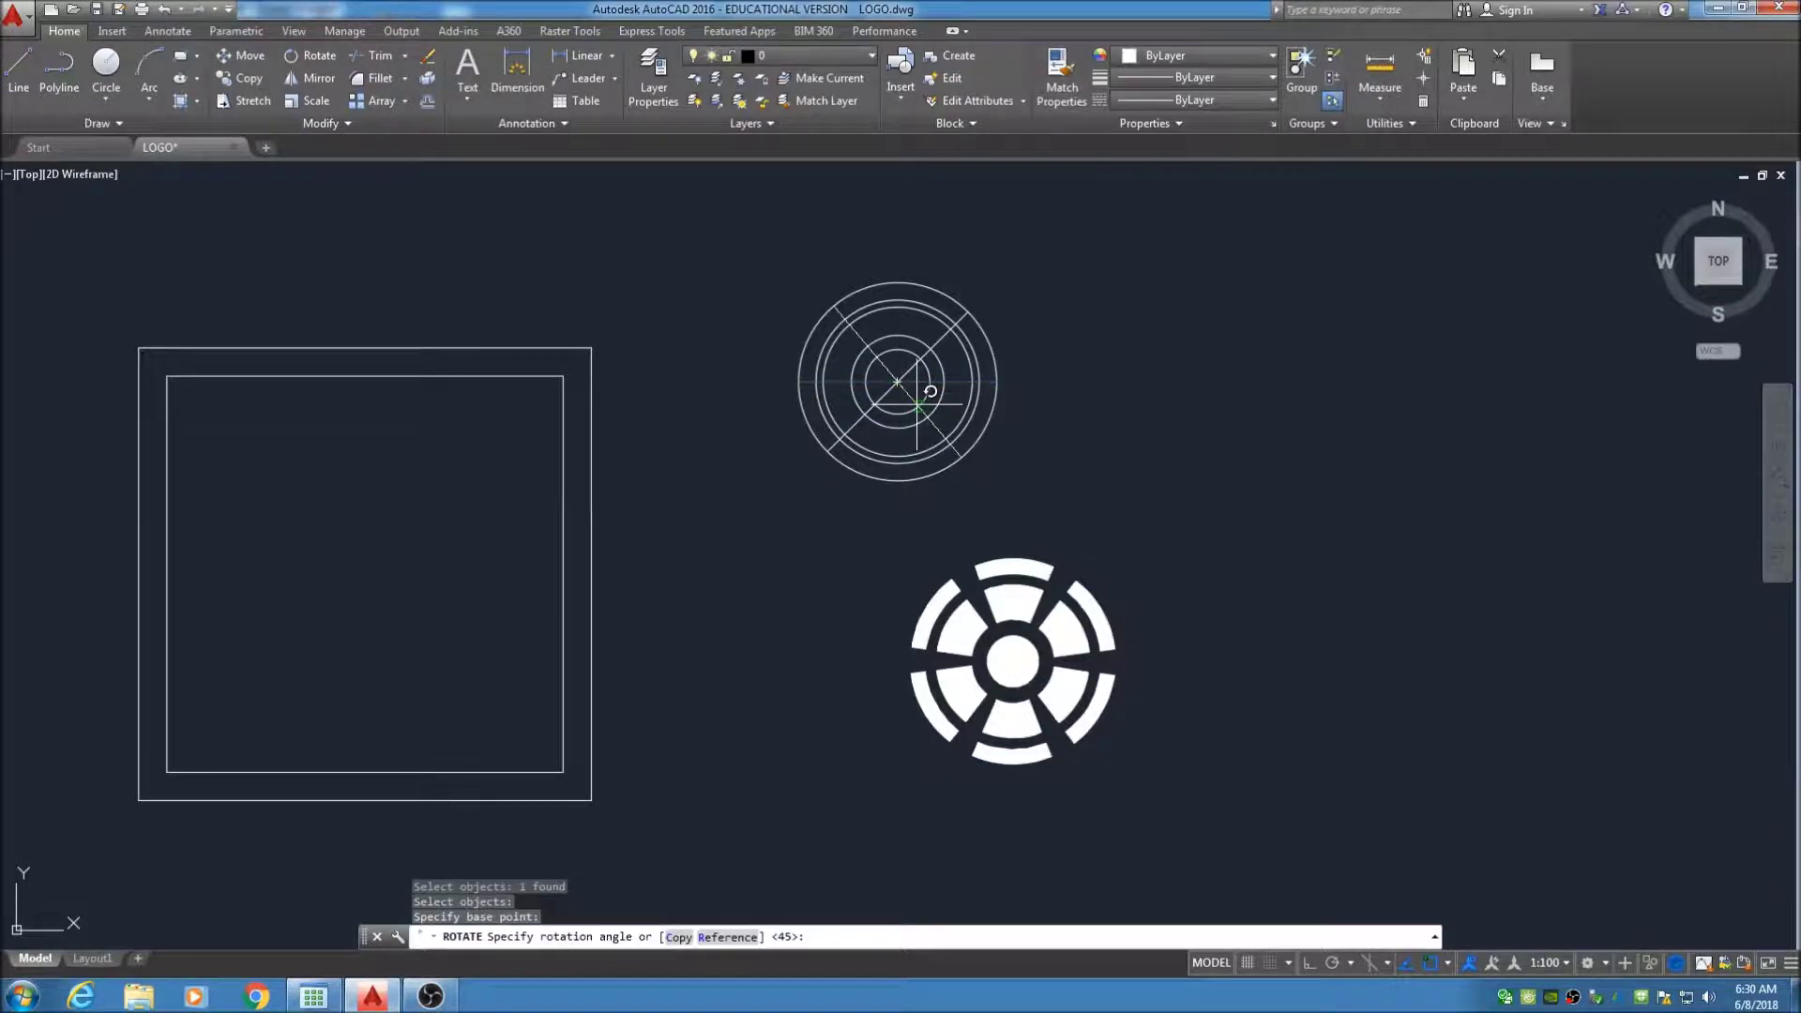
text(-45)
key(Return)
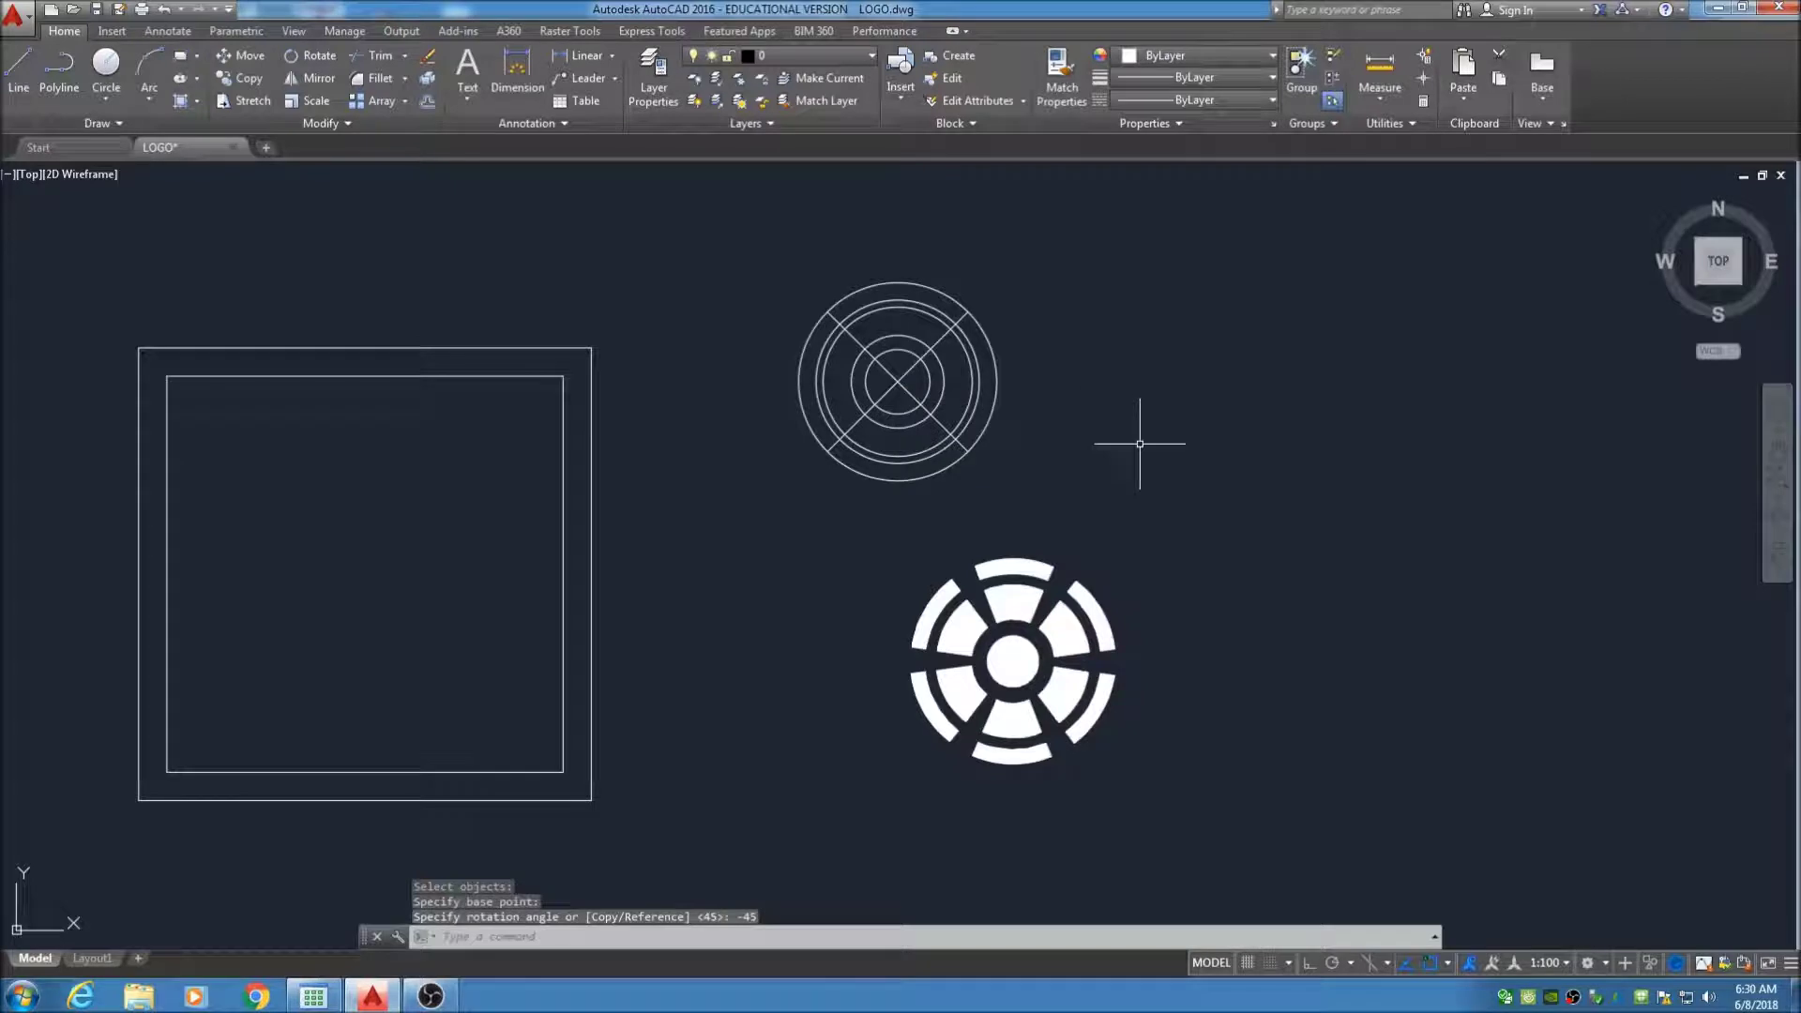
Undo the -45° rotation and delete the second horizontal line
key(ctrl+z)
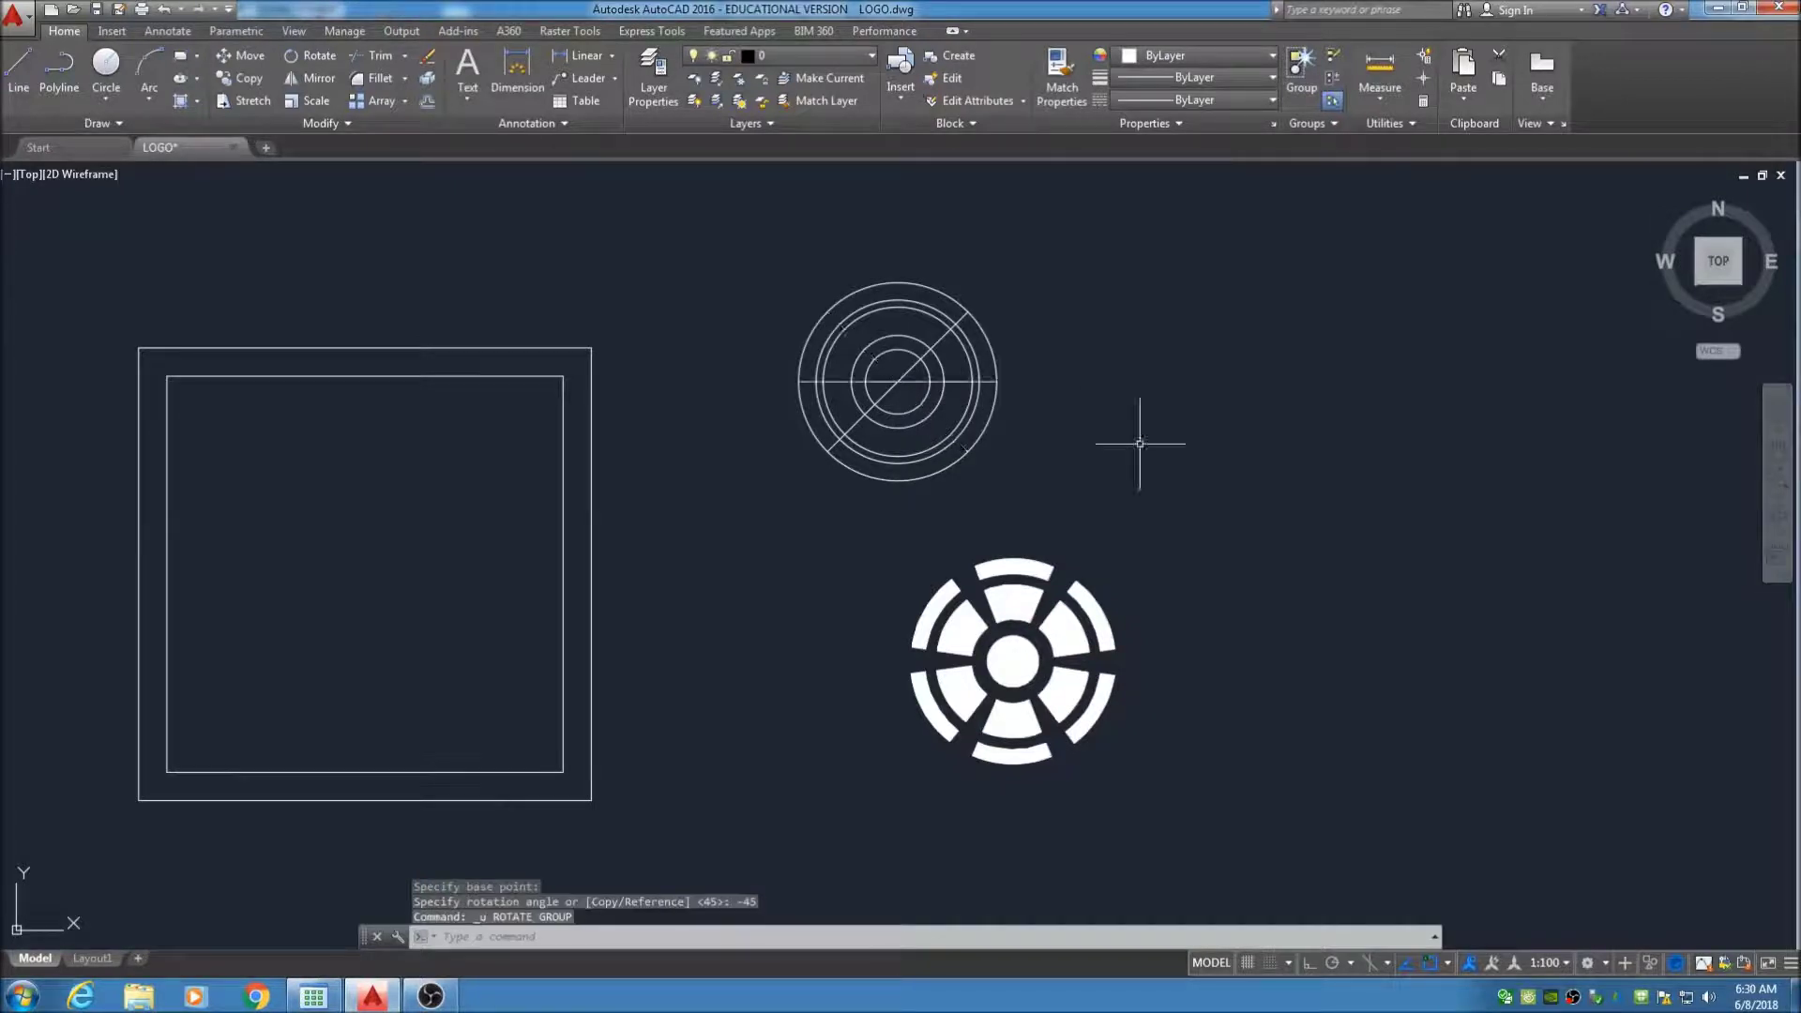
click(975, 387)
key(Delete)
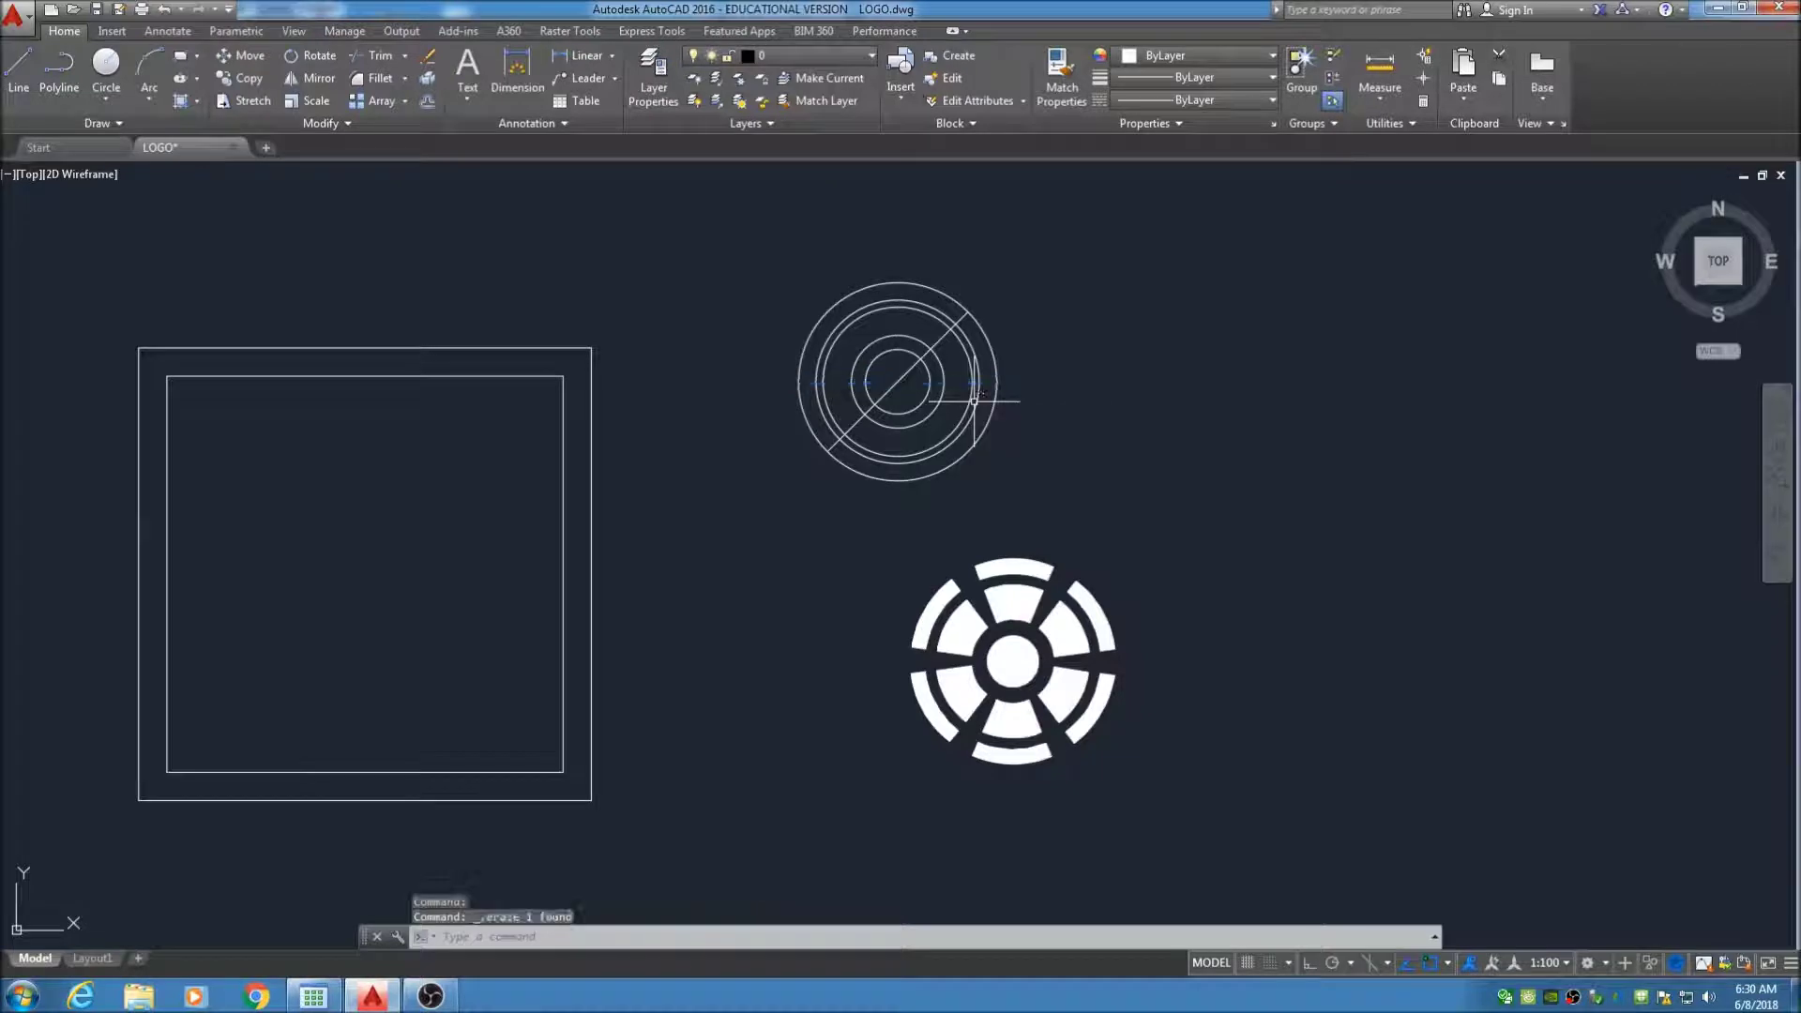
Mirror the 45° diagonal line about a vertical axis through the circles' center with Ortho on, keeping the source line
click(306, 80)
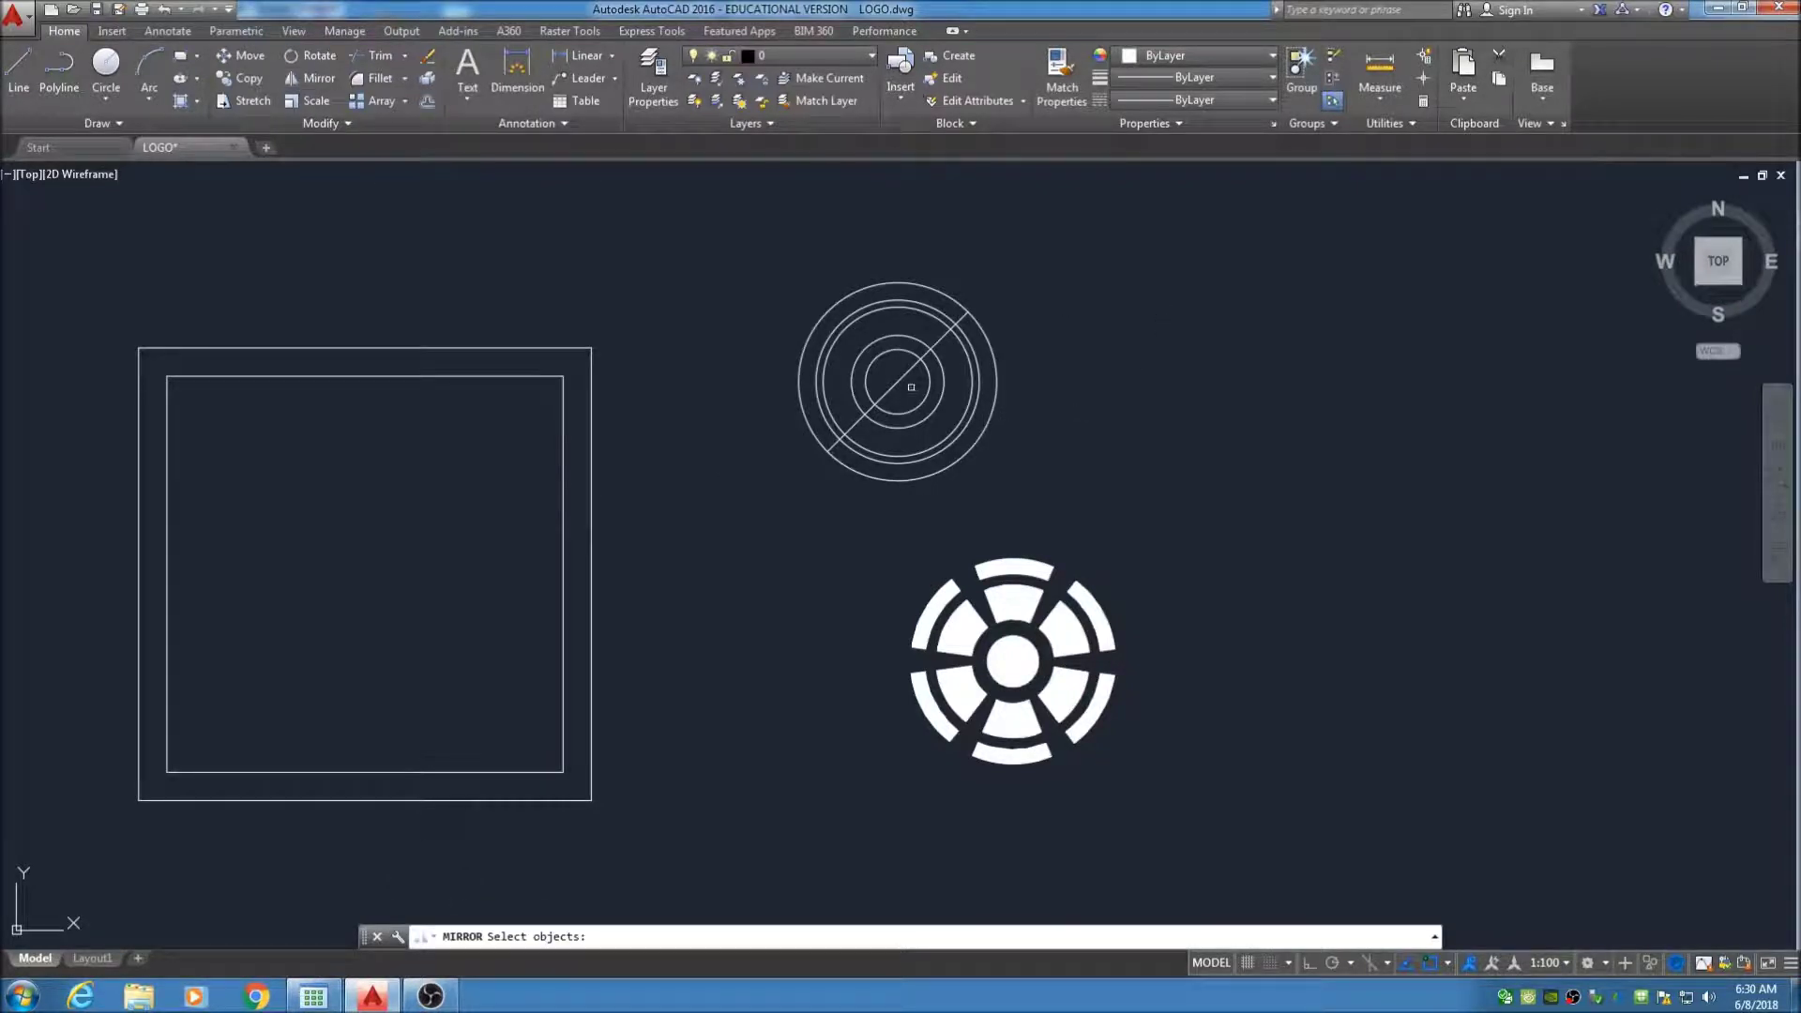
click(898, 382)
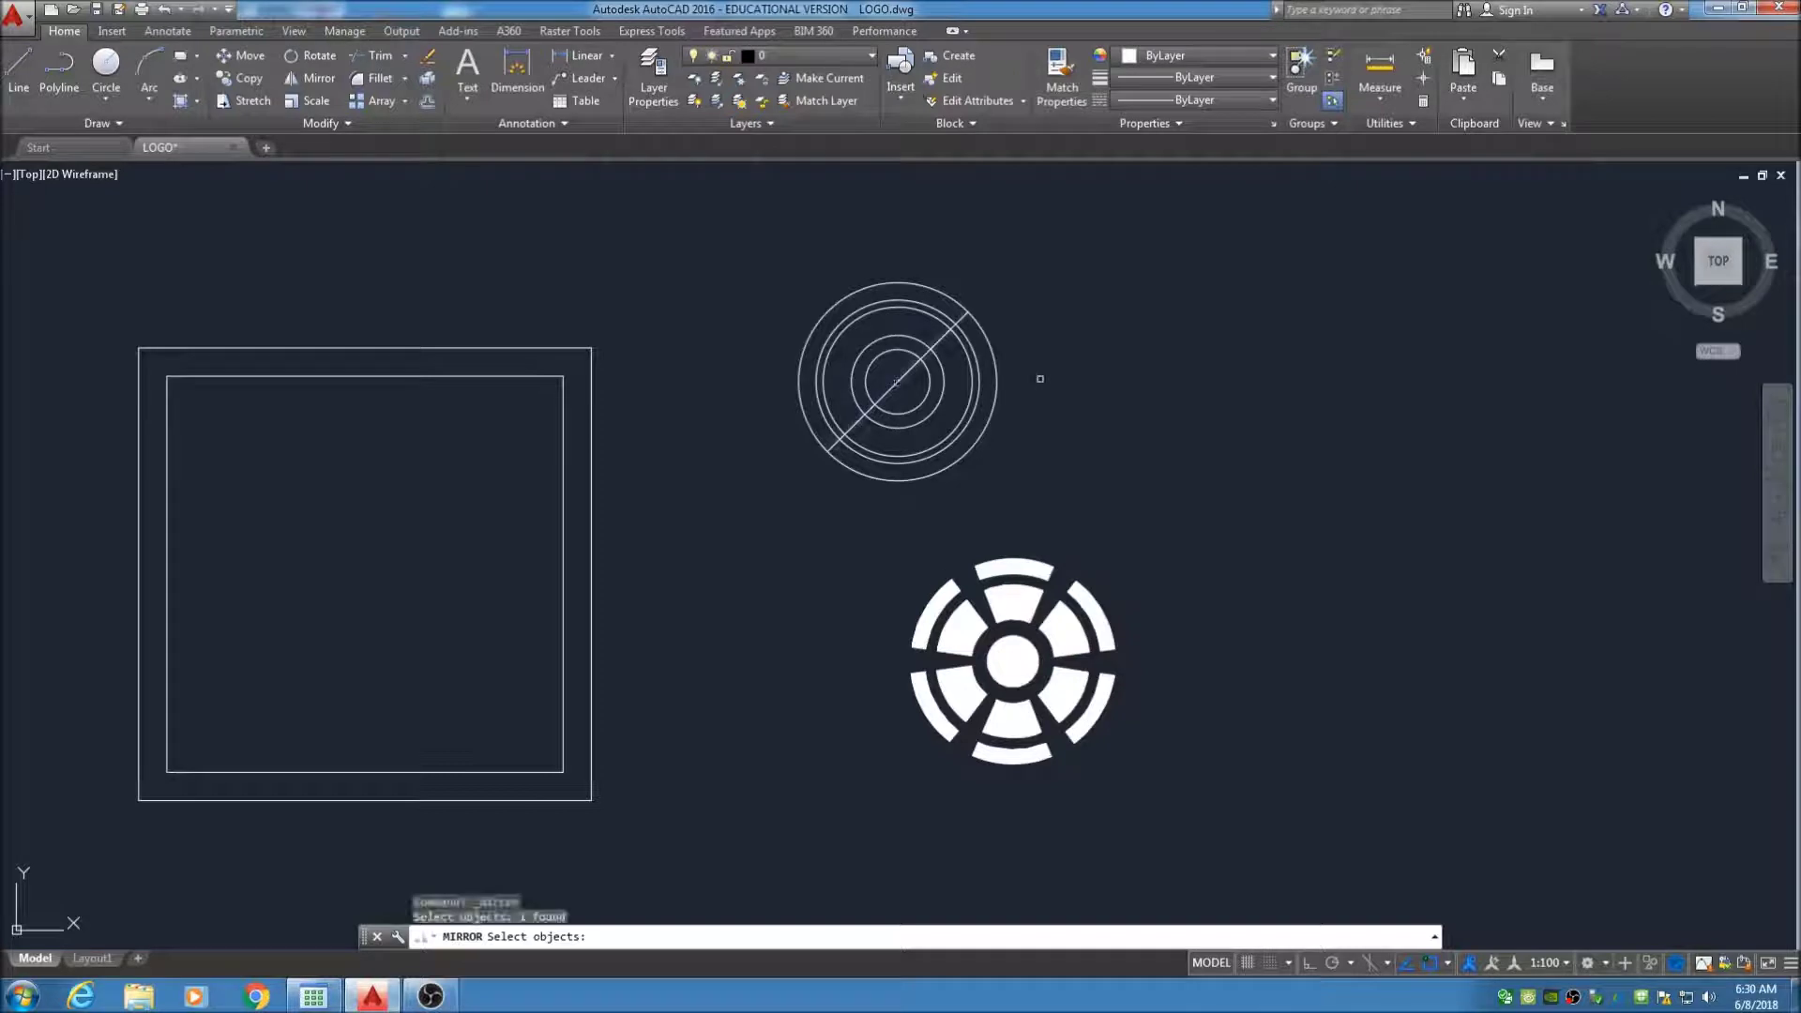
key(Return)
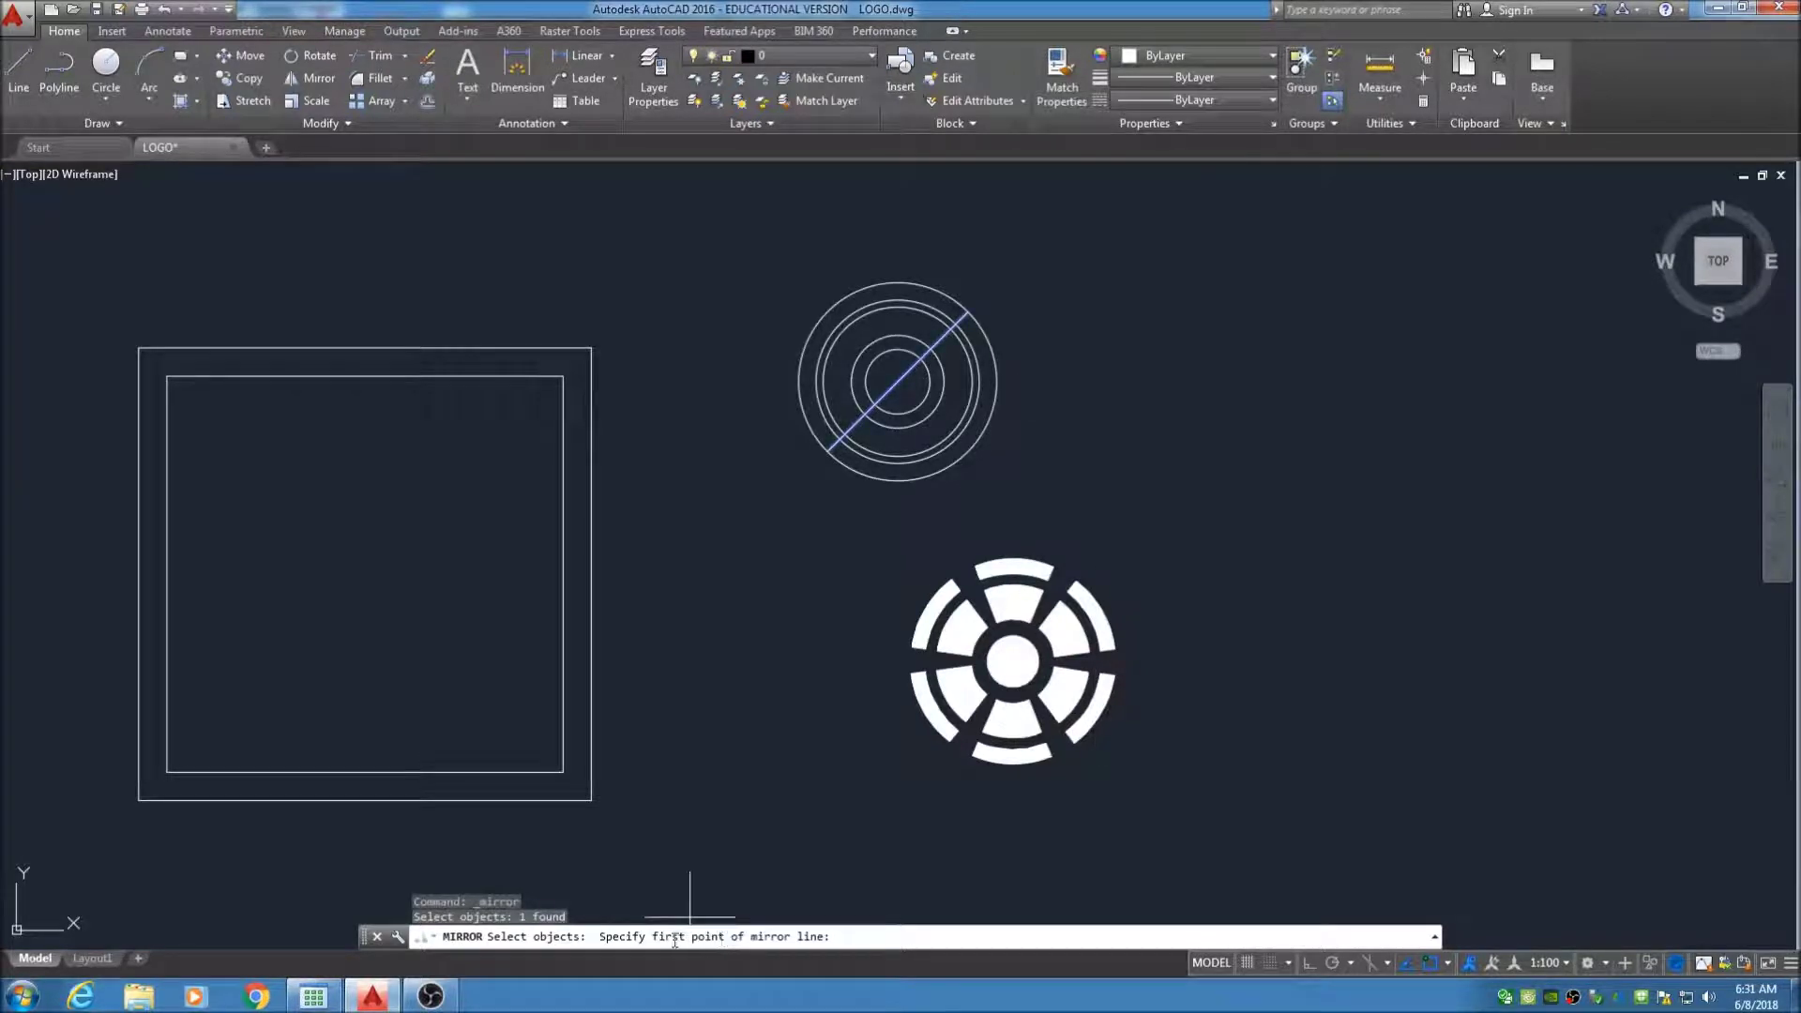
click(897, 382)
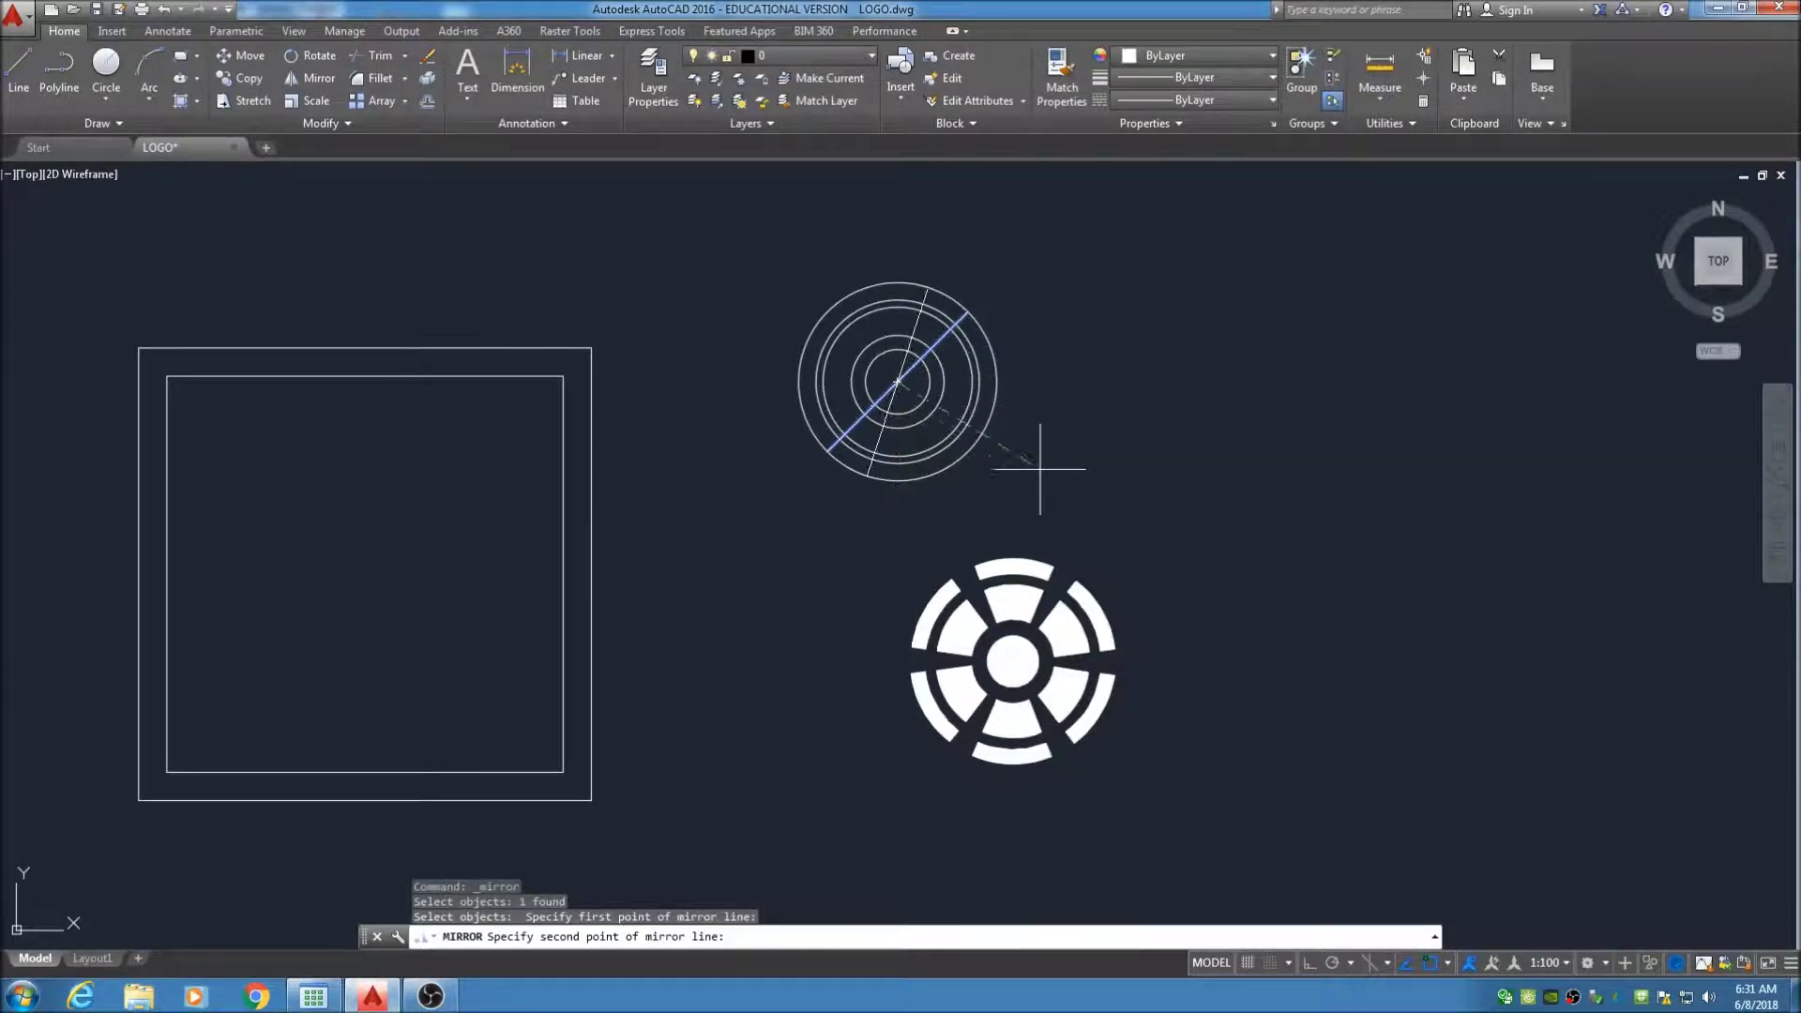
key(F8)
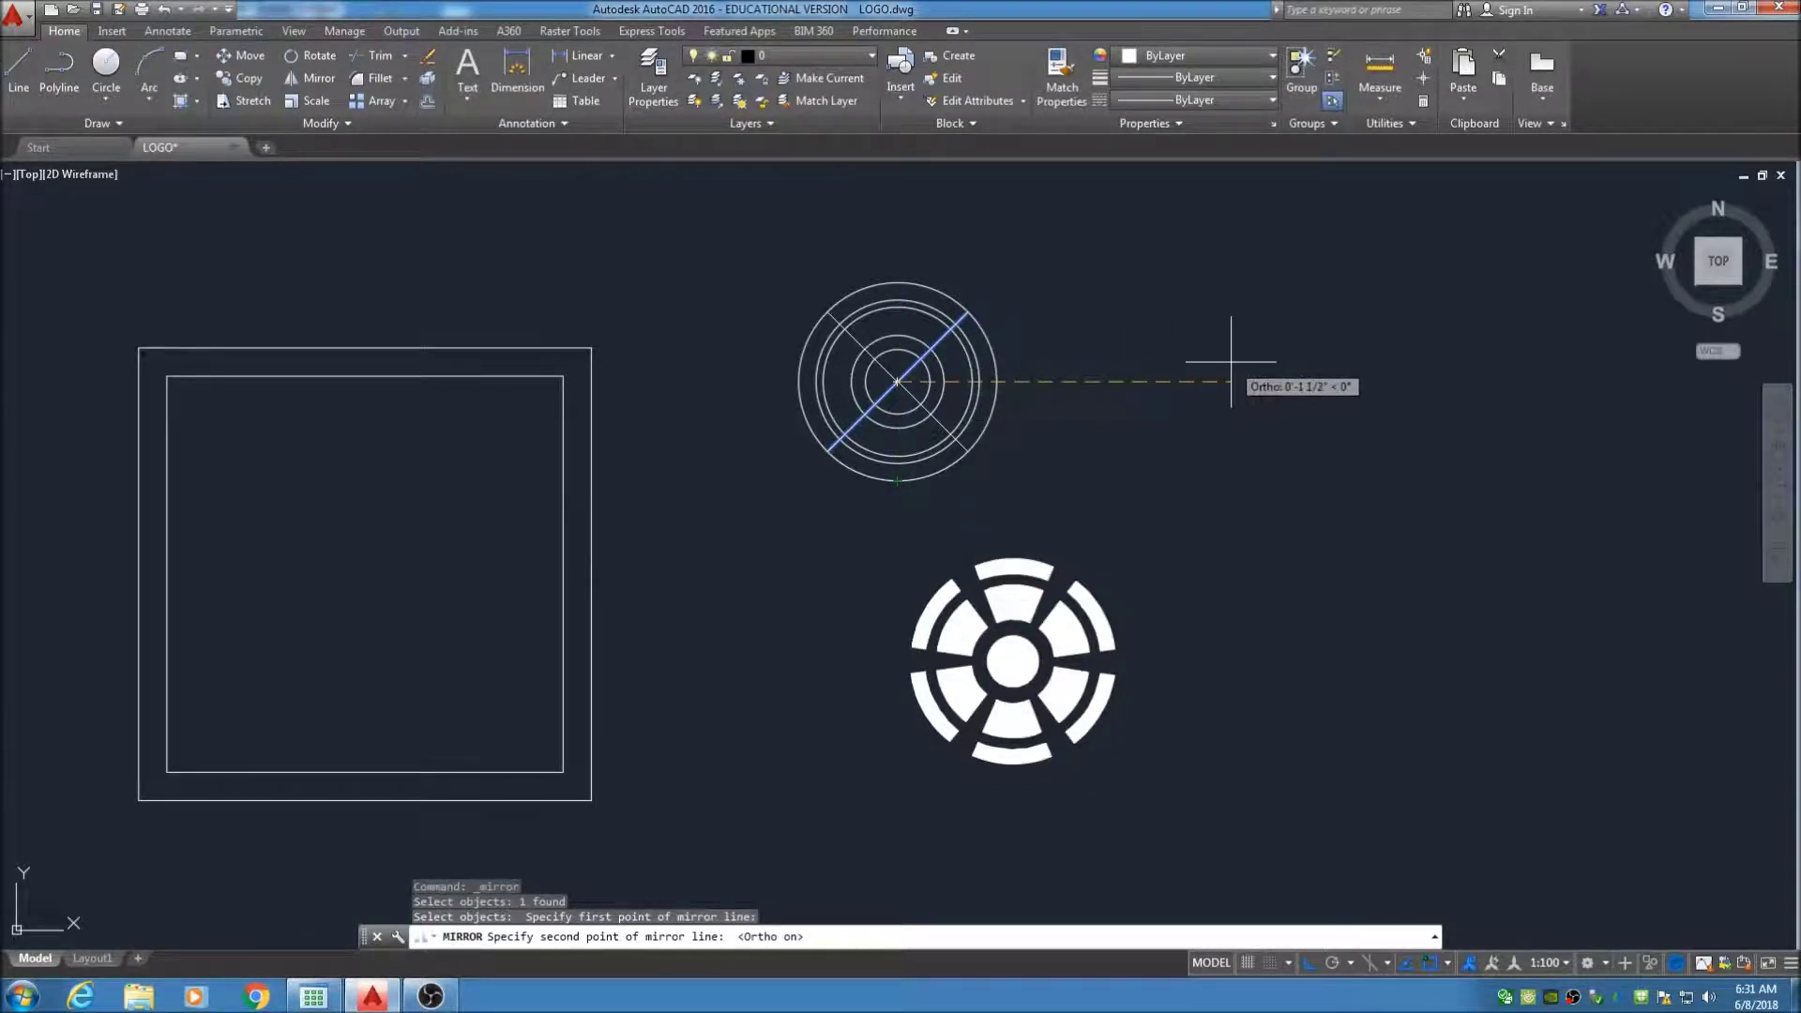
click(901, 523)
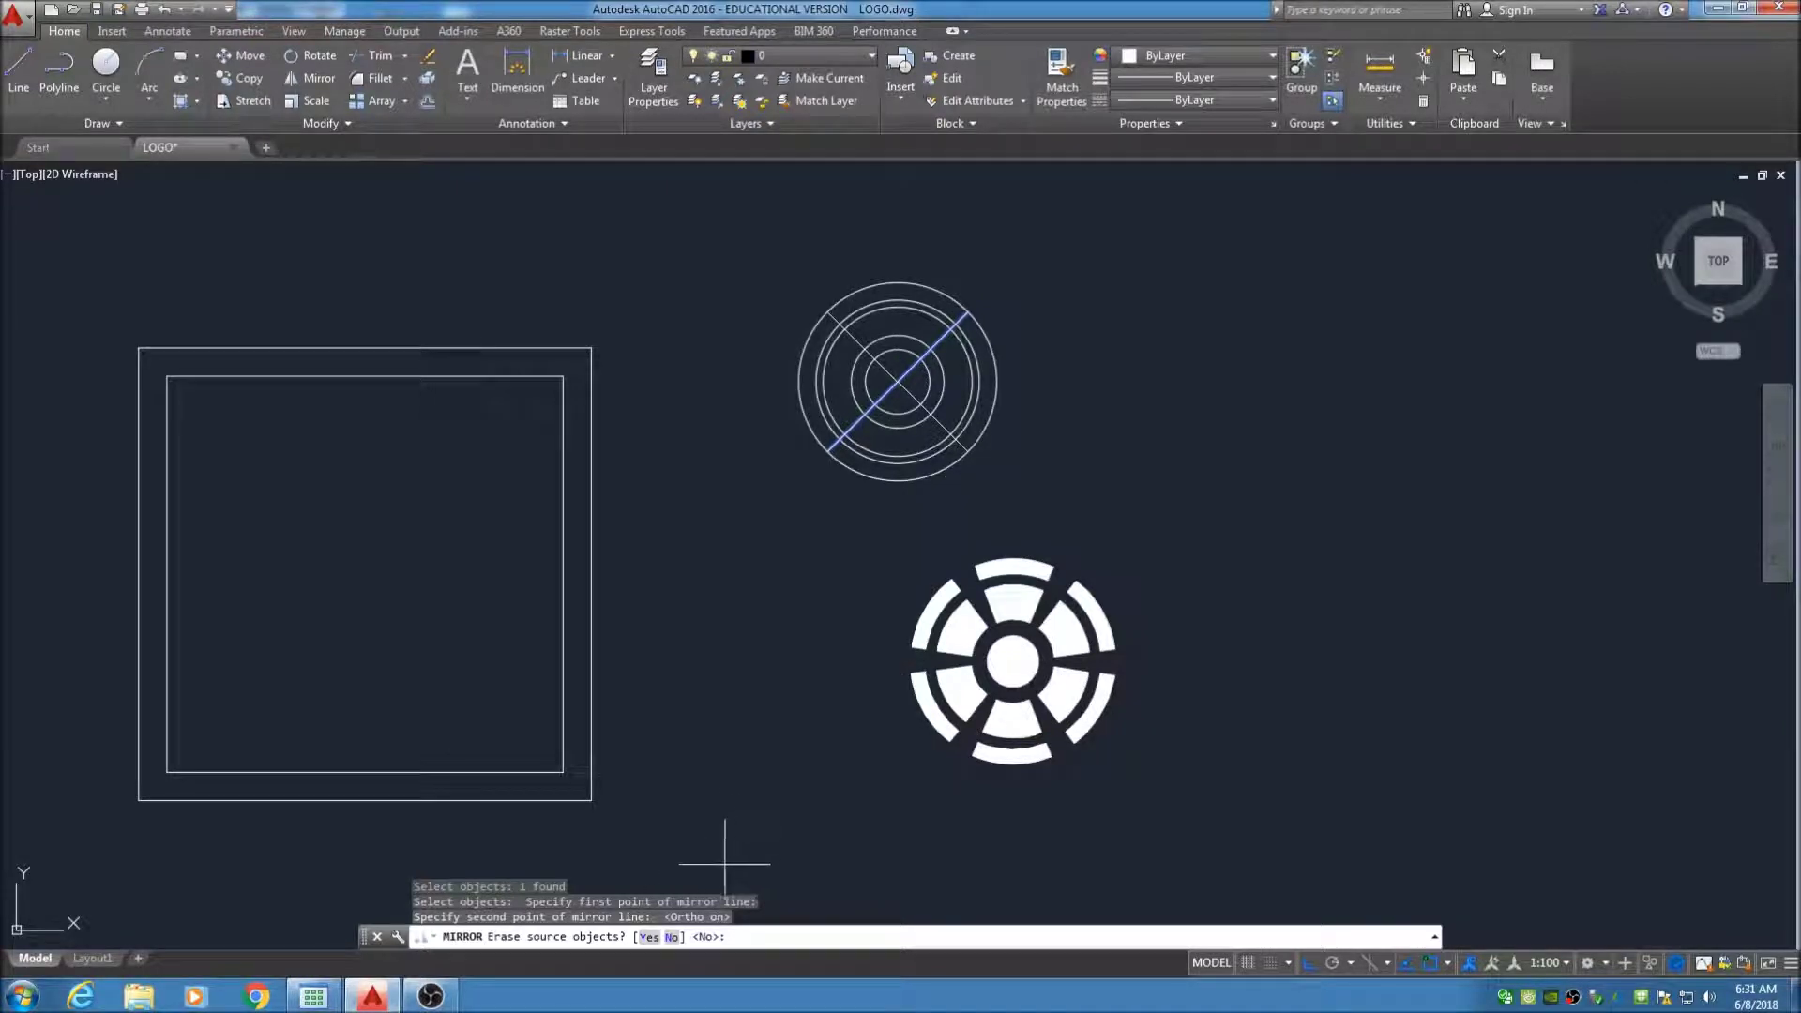
click(671, 937)
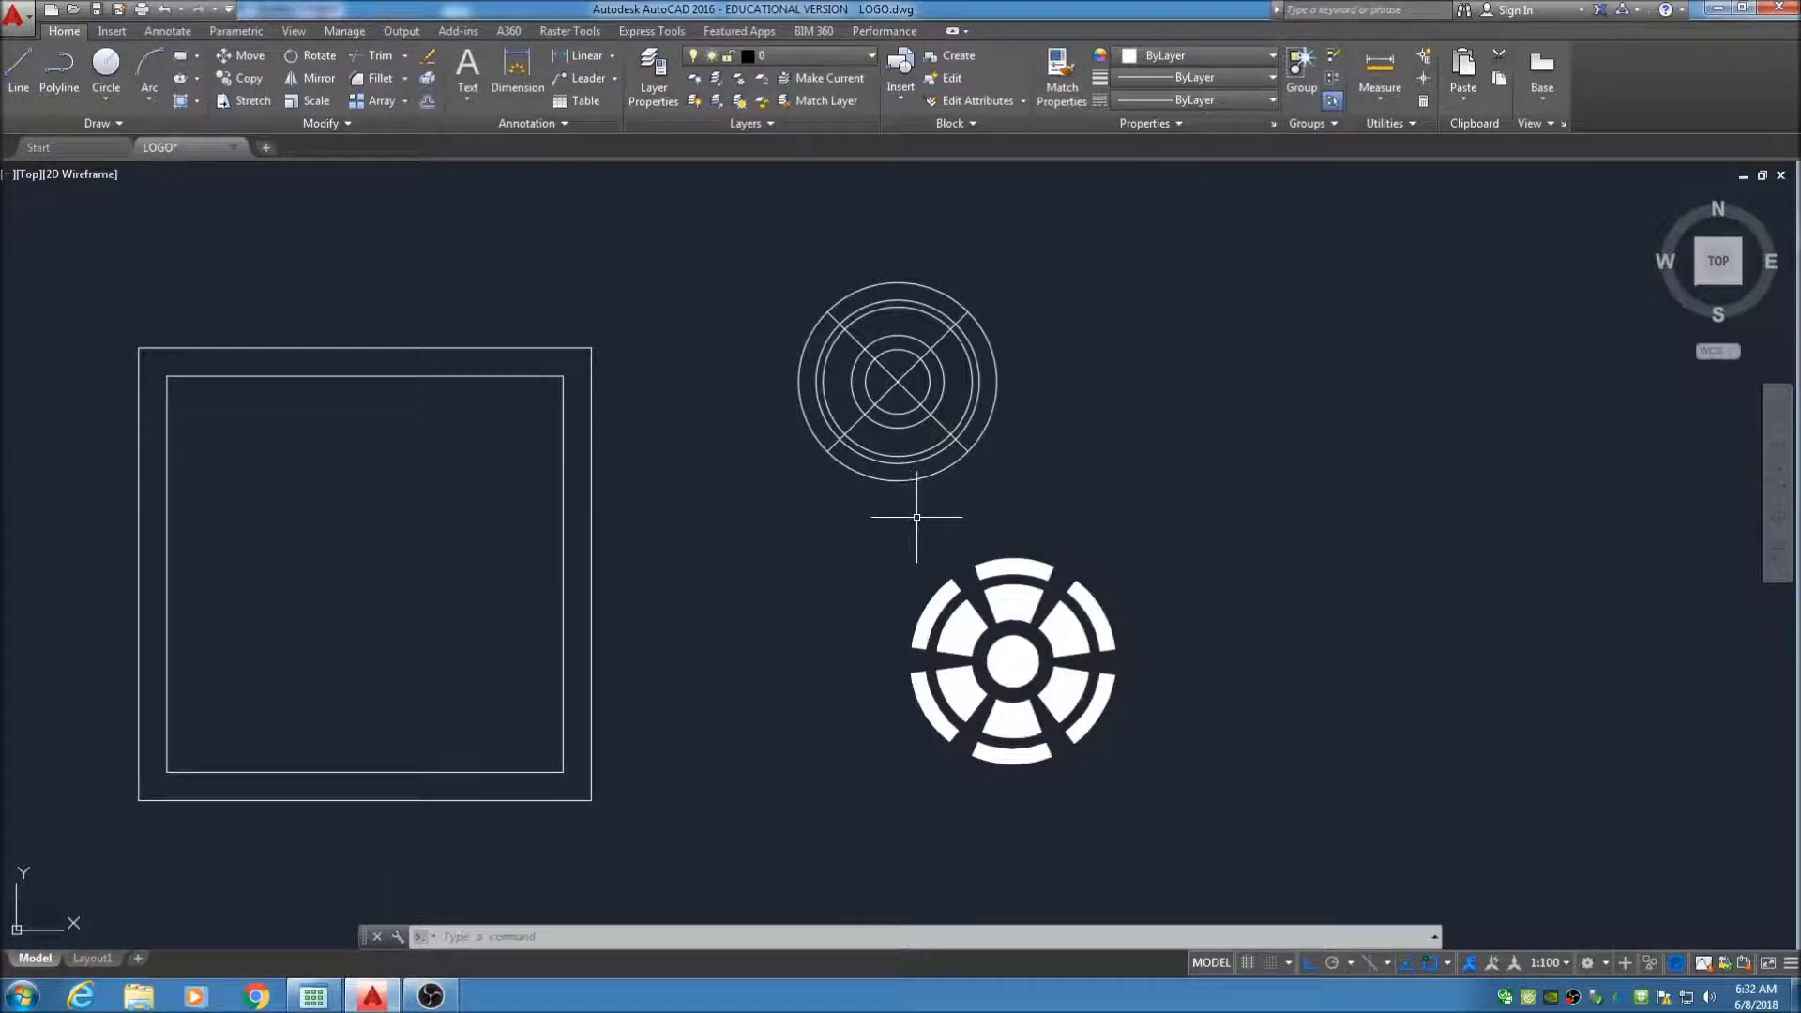
Draw a horizontal and a vertical line across the outer circle's full diameter, each joining opposite quadrants
click(19, 67)
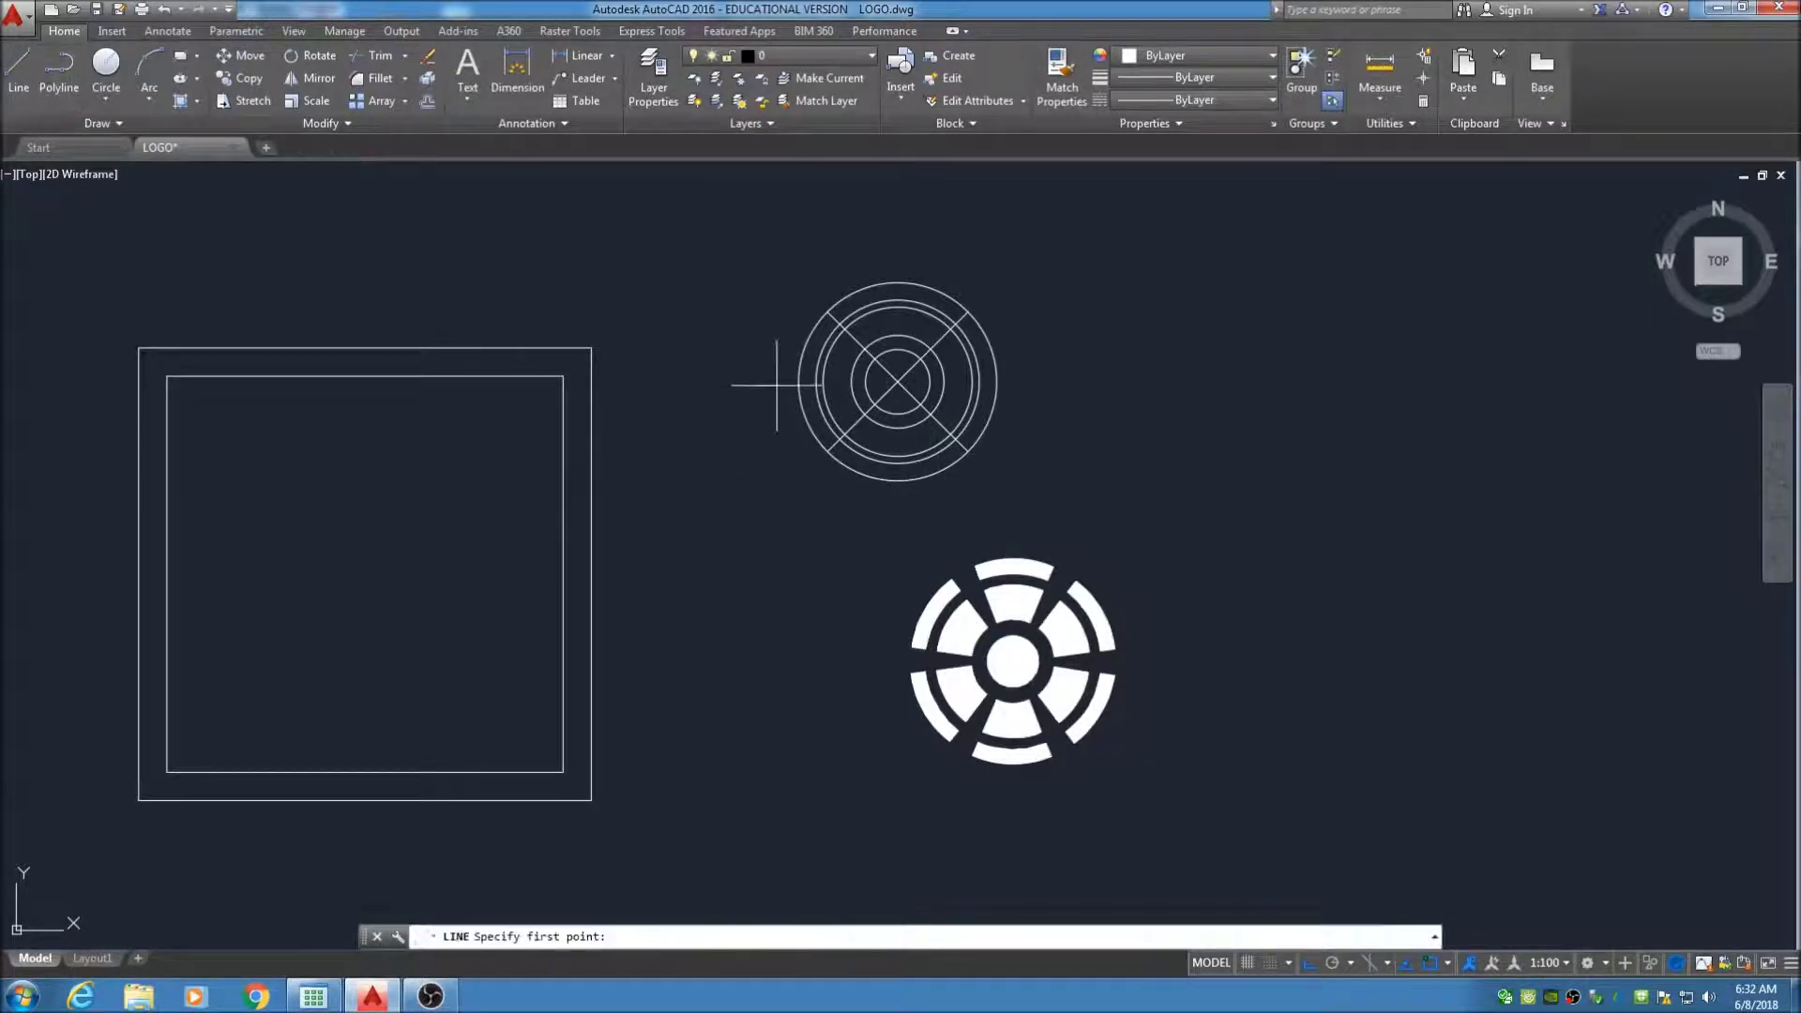
click(798, 382)
click(1002, 384)
key(Return)
key(Return)
click(898, 282)
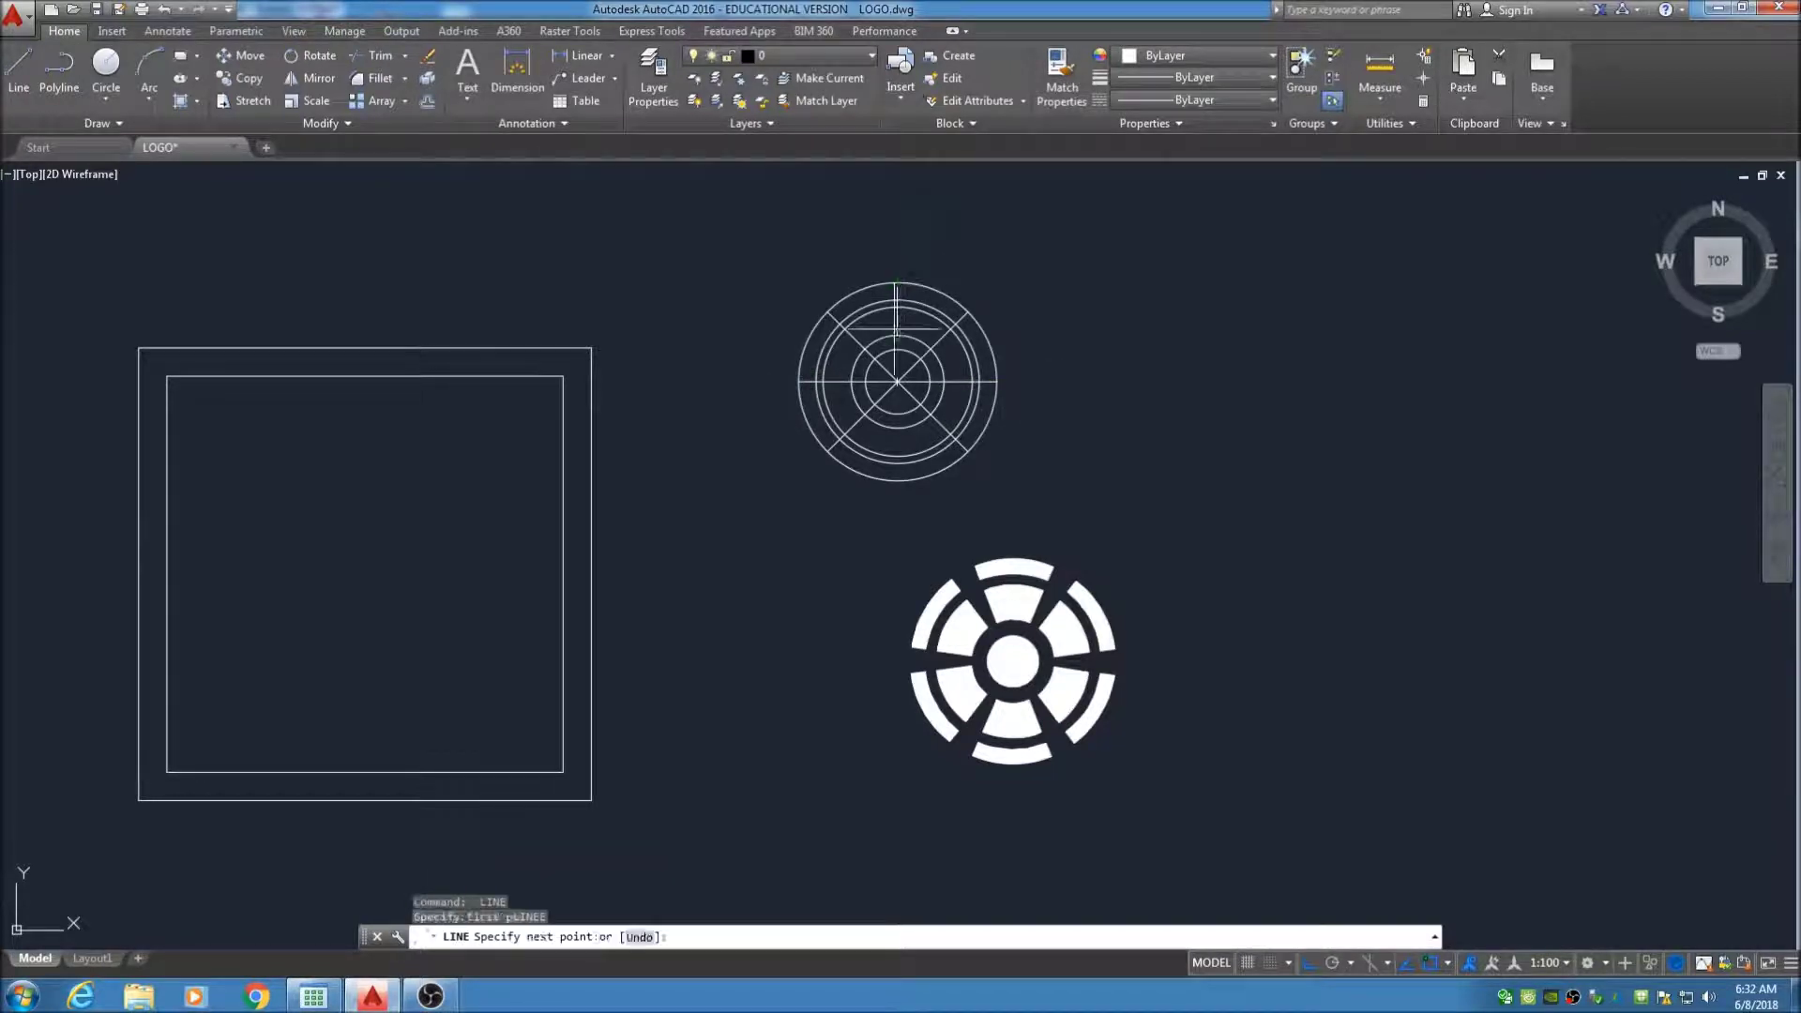
click(898, 474)
key(Return)
Trim the upper-left, upper vertical and upper-right spokes inside the innermost circle, using all objects as cutting edges
middle_drag(1077, 419, 1041, 447)
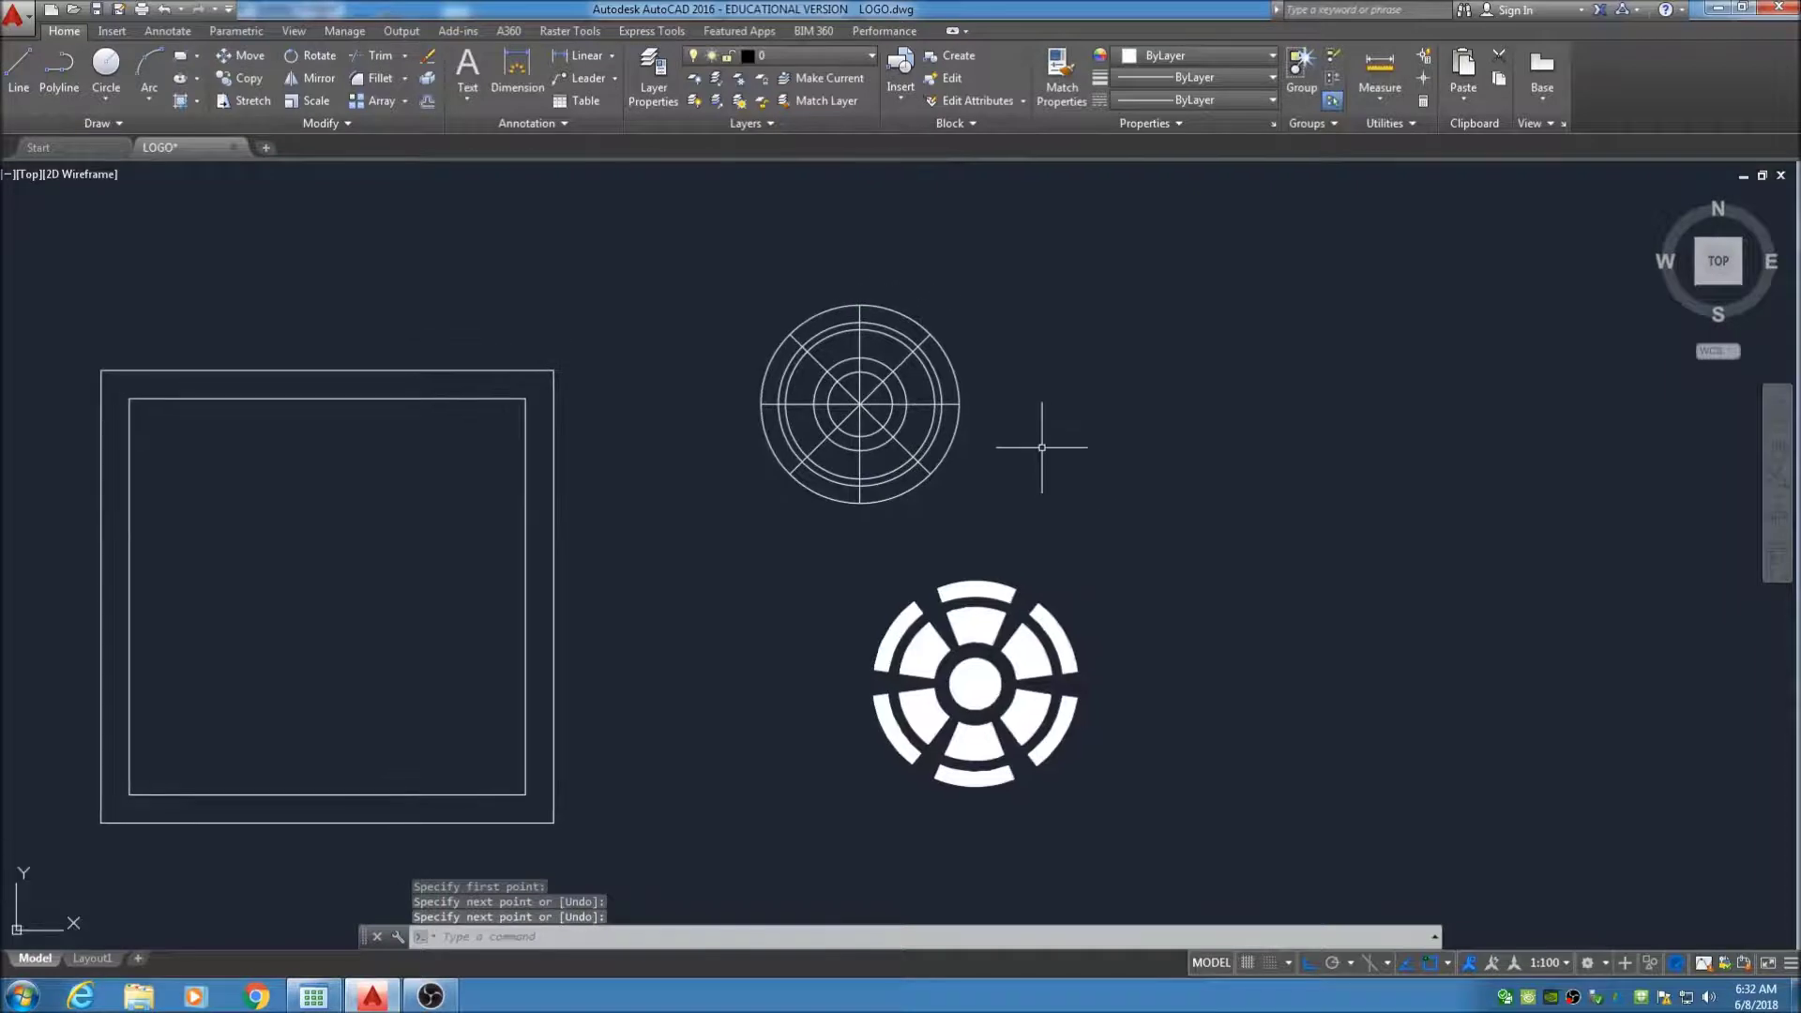
scroll(896, 412, up, 2)
middle_drag(880, 382, 977, 427)
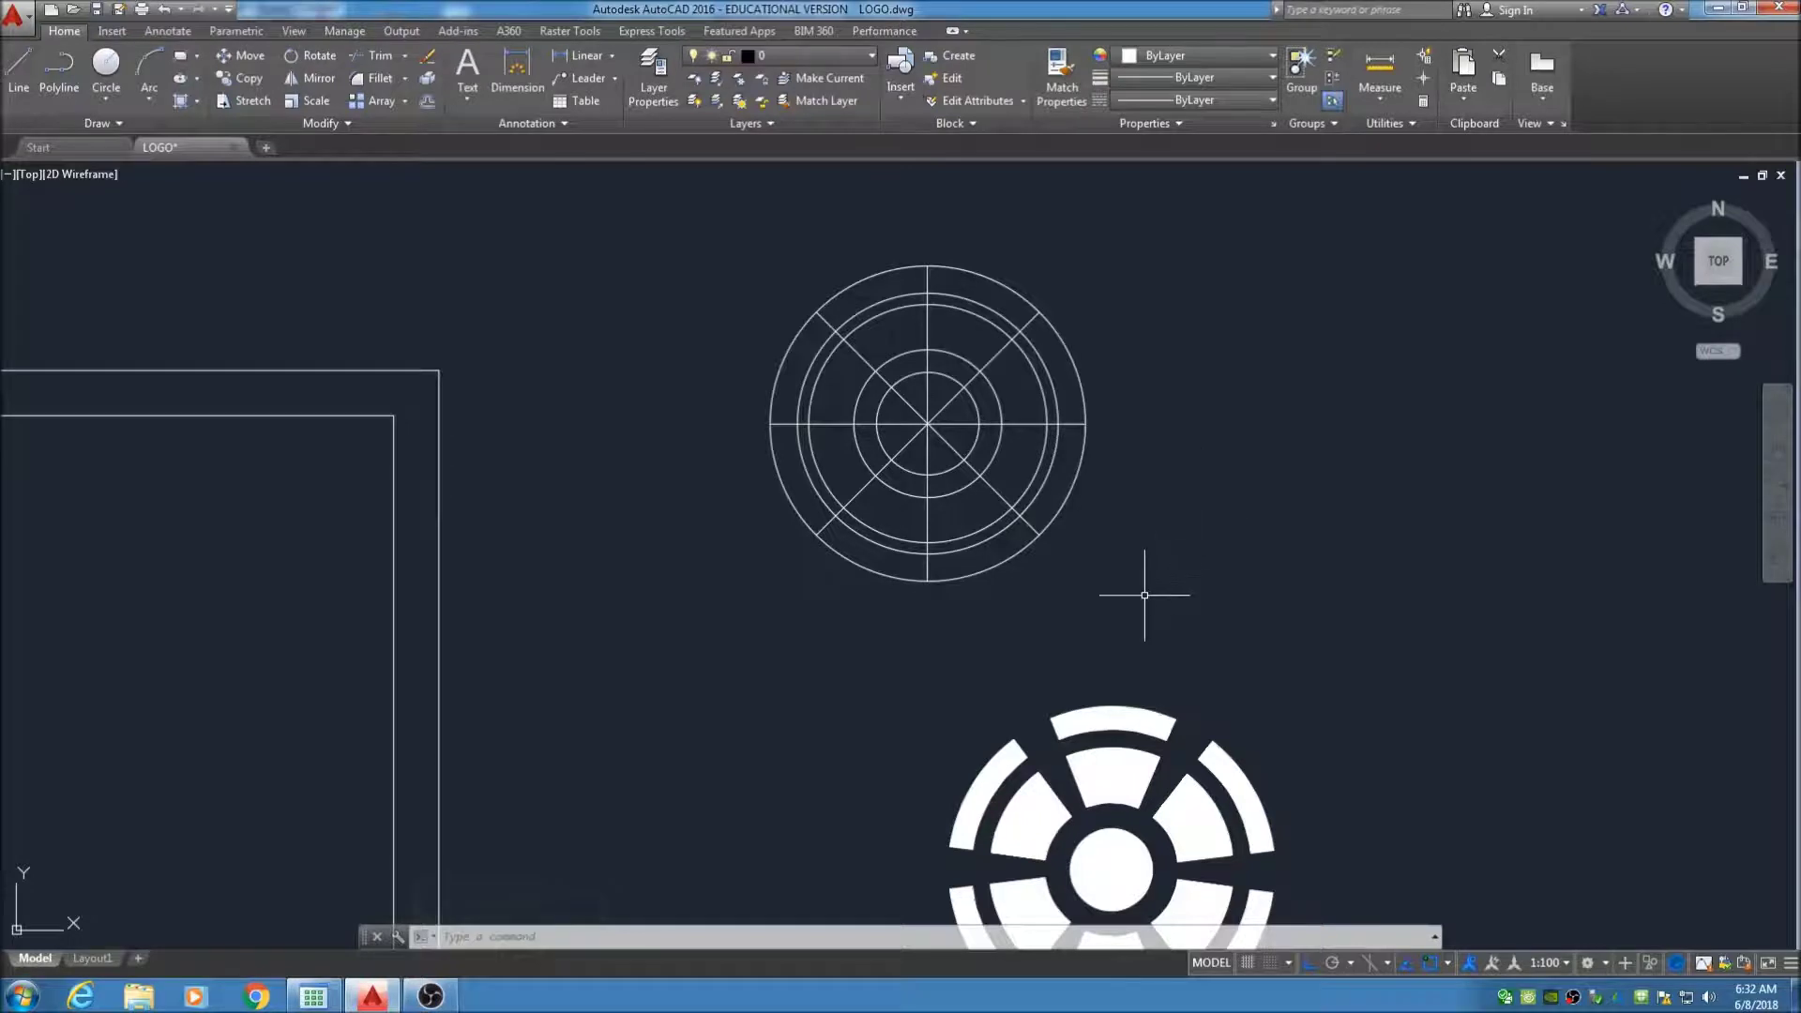
middle_drag(1154, 595, 1098, 542)
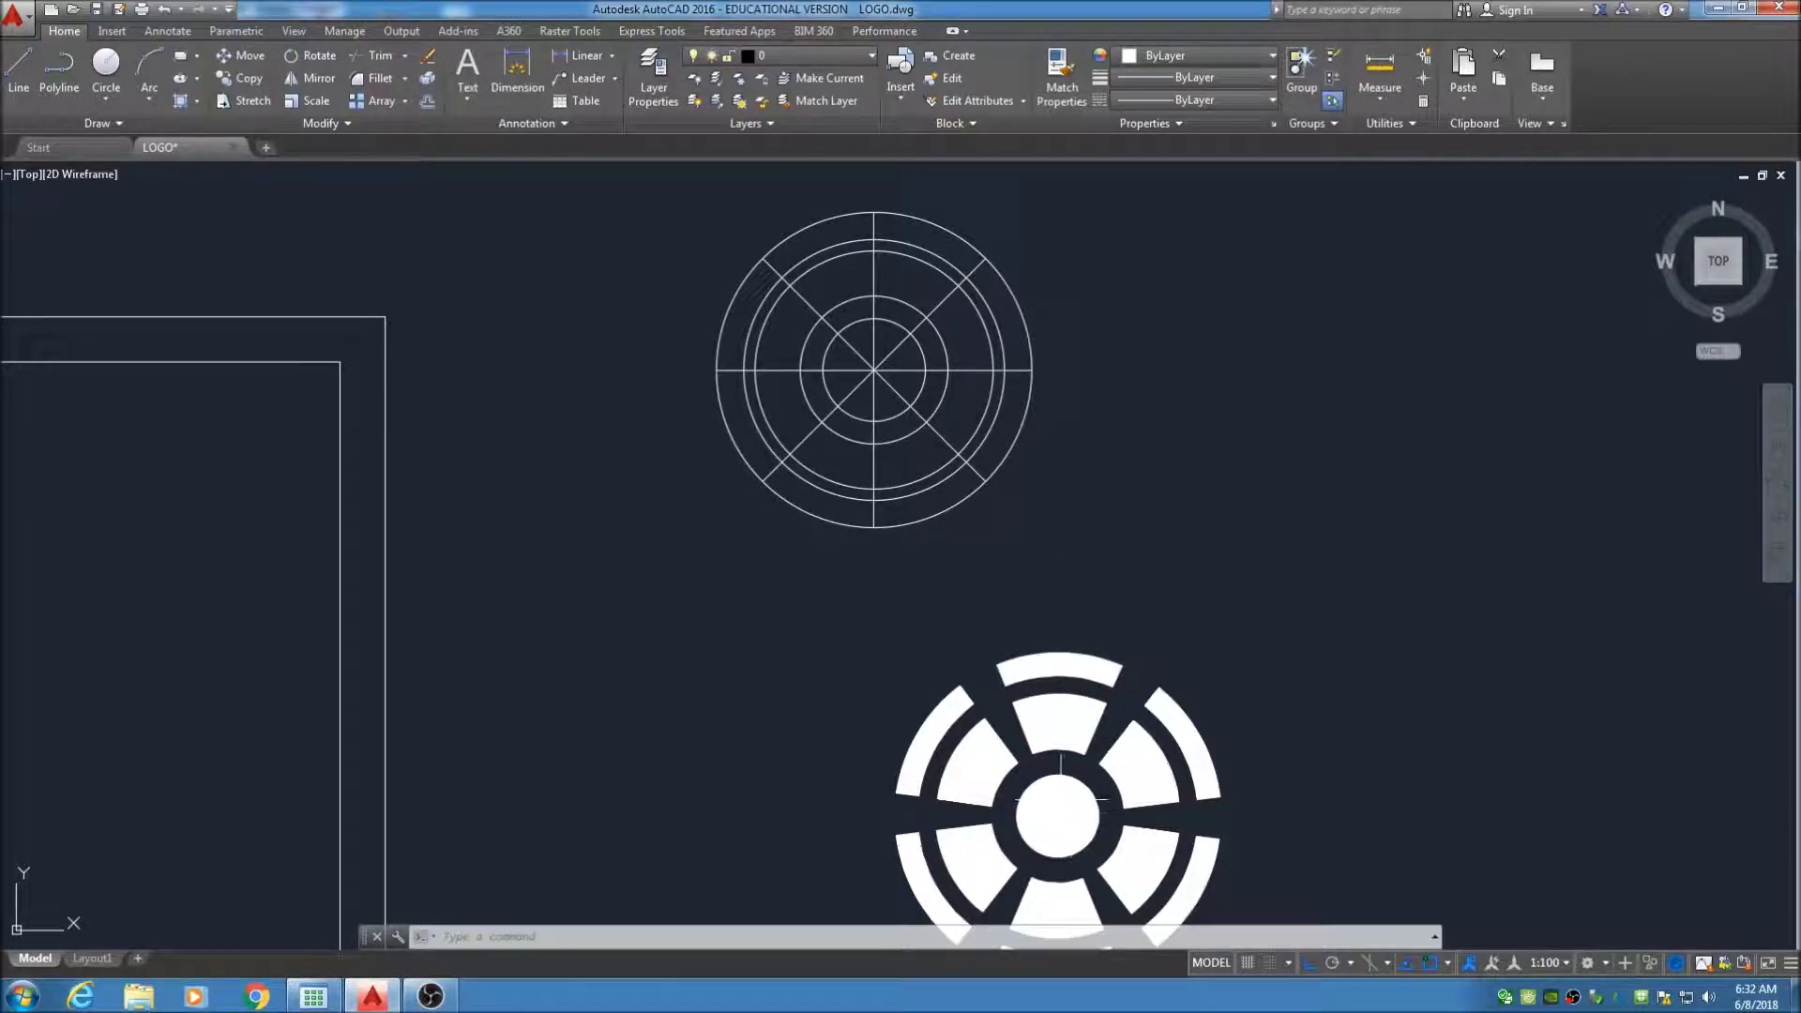
middle_drag(1053, 591, 1016, 554)
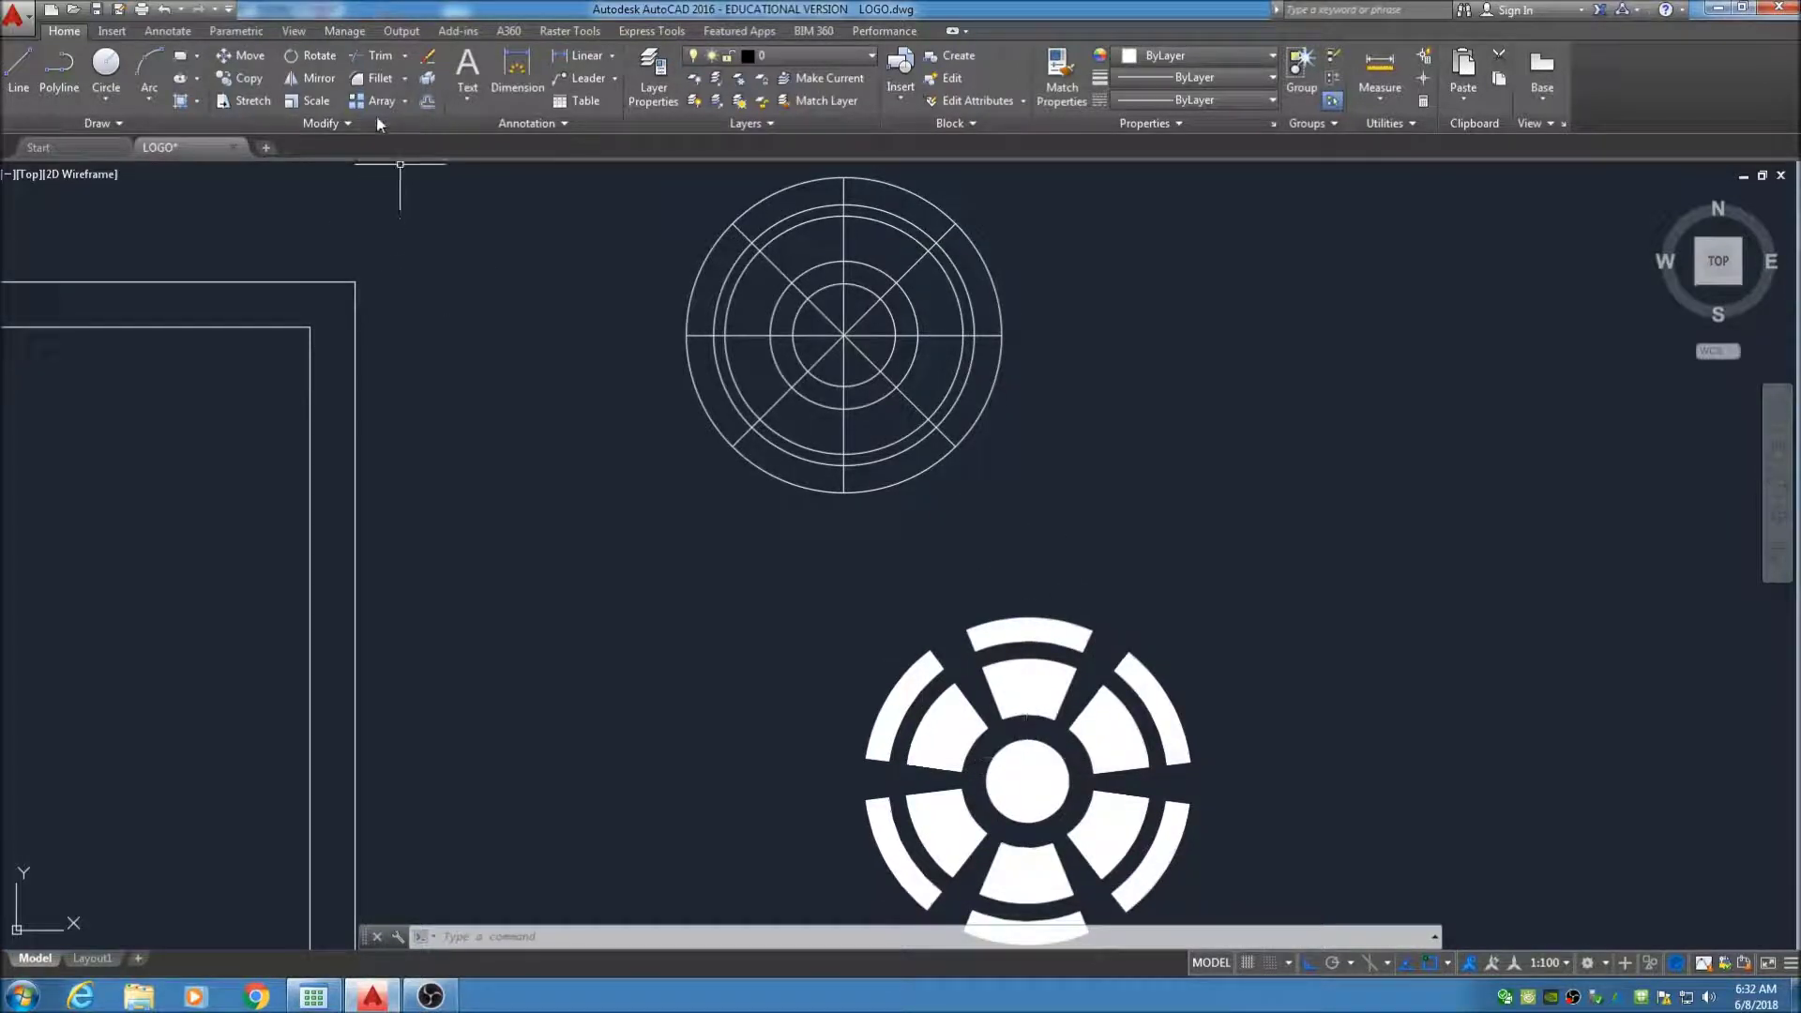
click(357, 59)
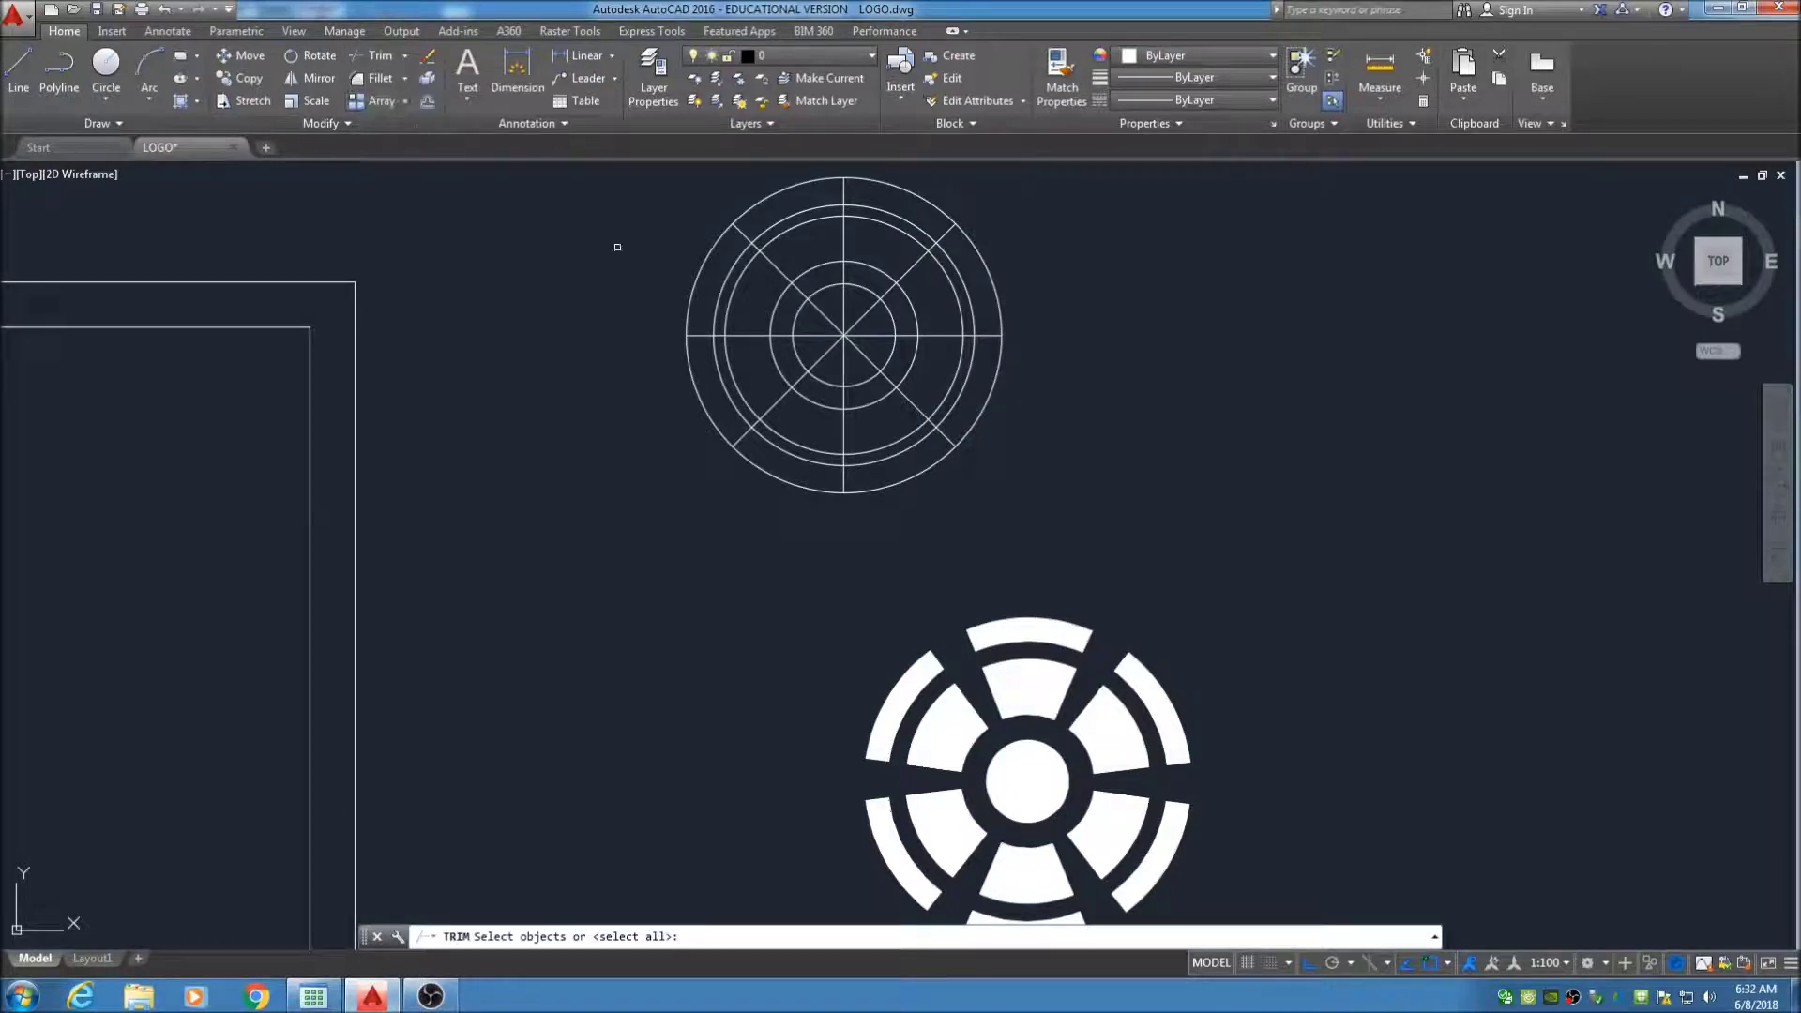
key(Return)
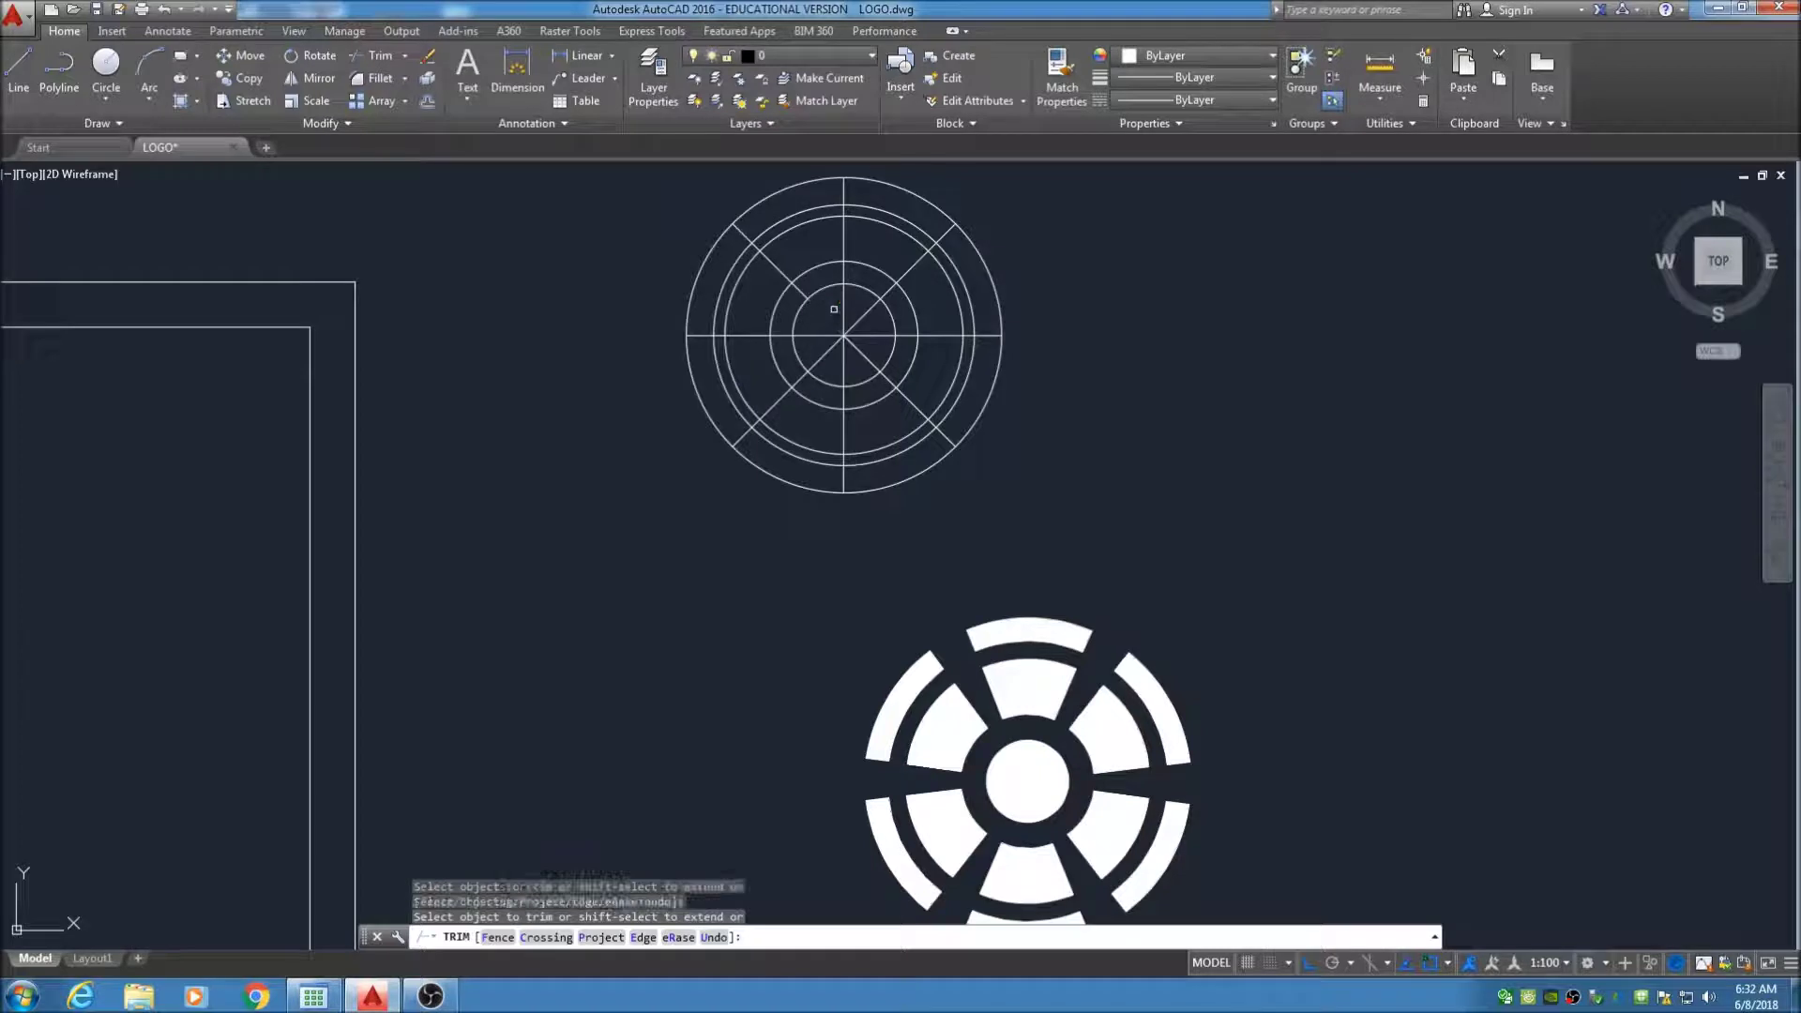
click(843, 308)
key(Escape)
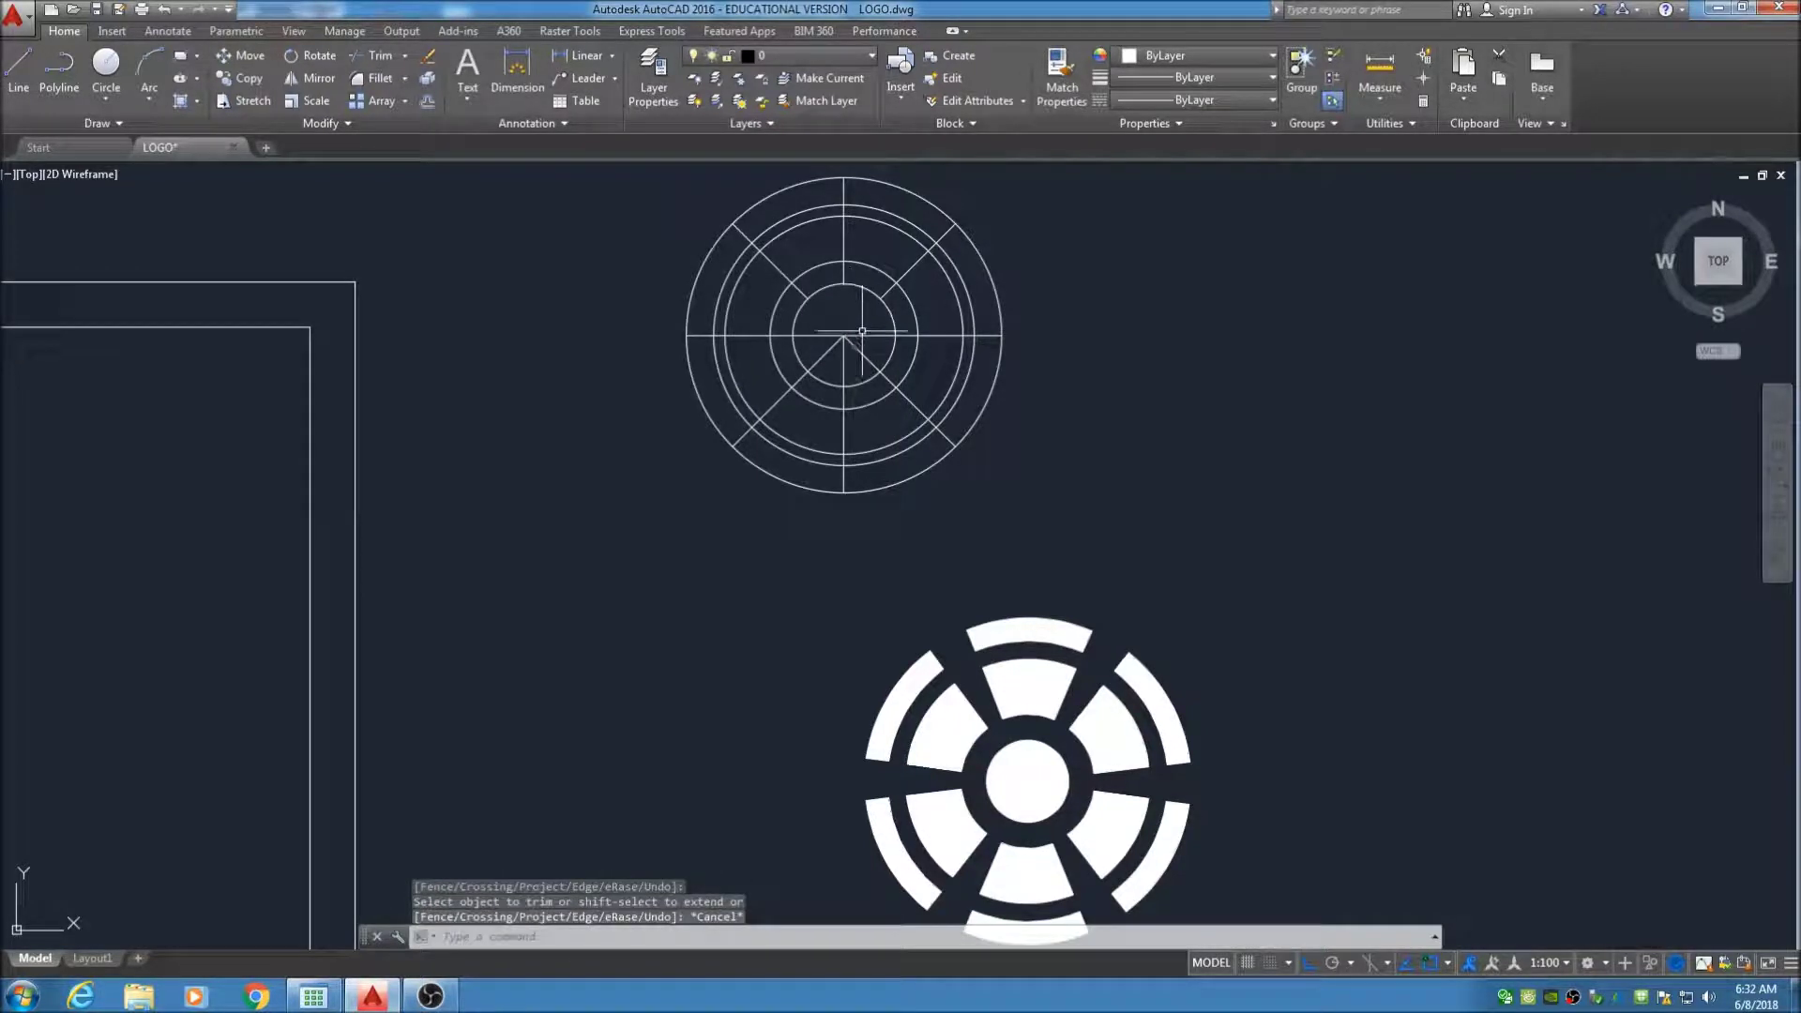
Trim the remaining horizontal, vertical and diagonal spokes inside the wheel's innermost circle, using all objects as cutting edges
click(865, 335)
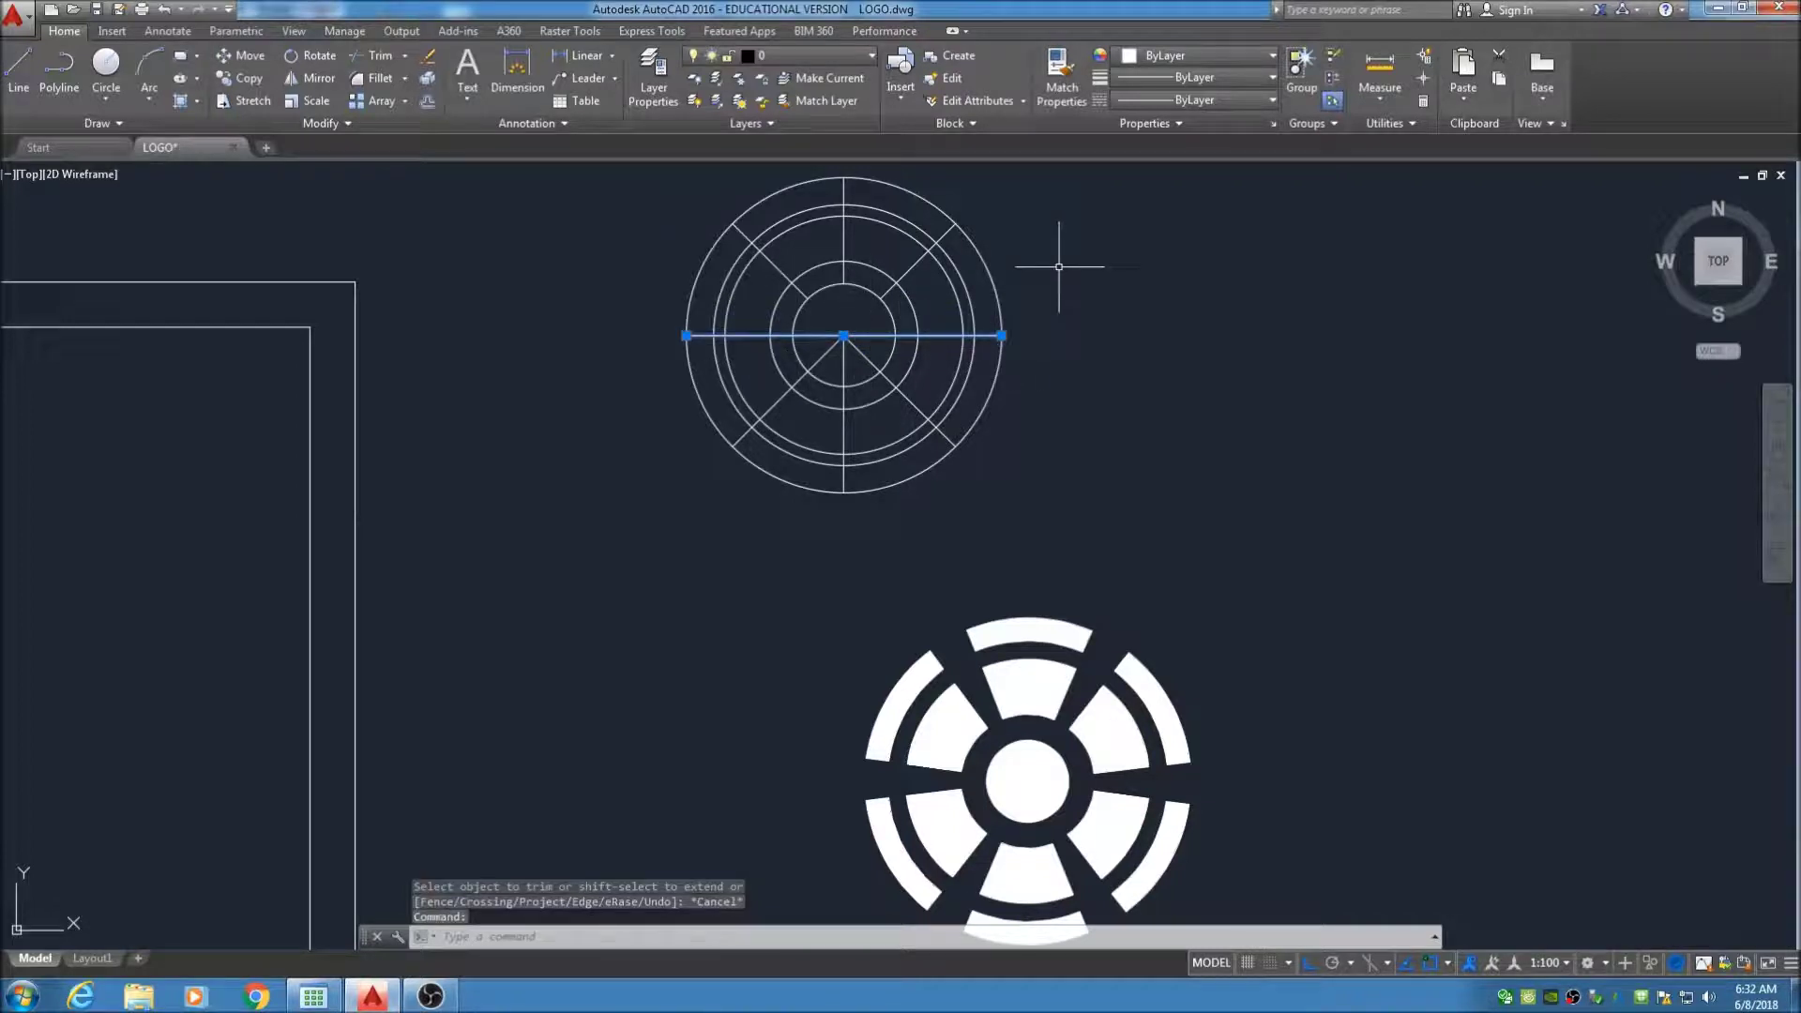
key(Escape)
click(370, 56)
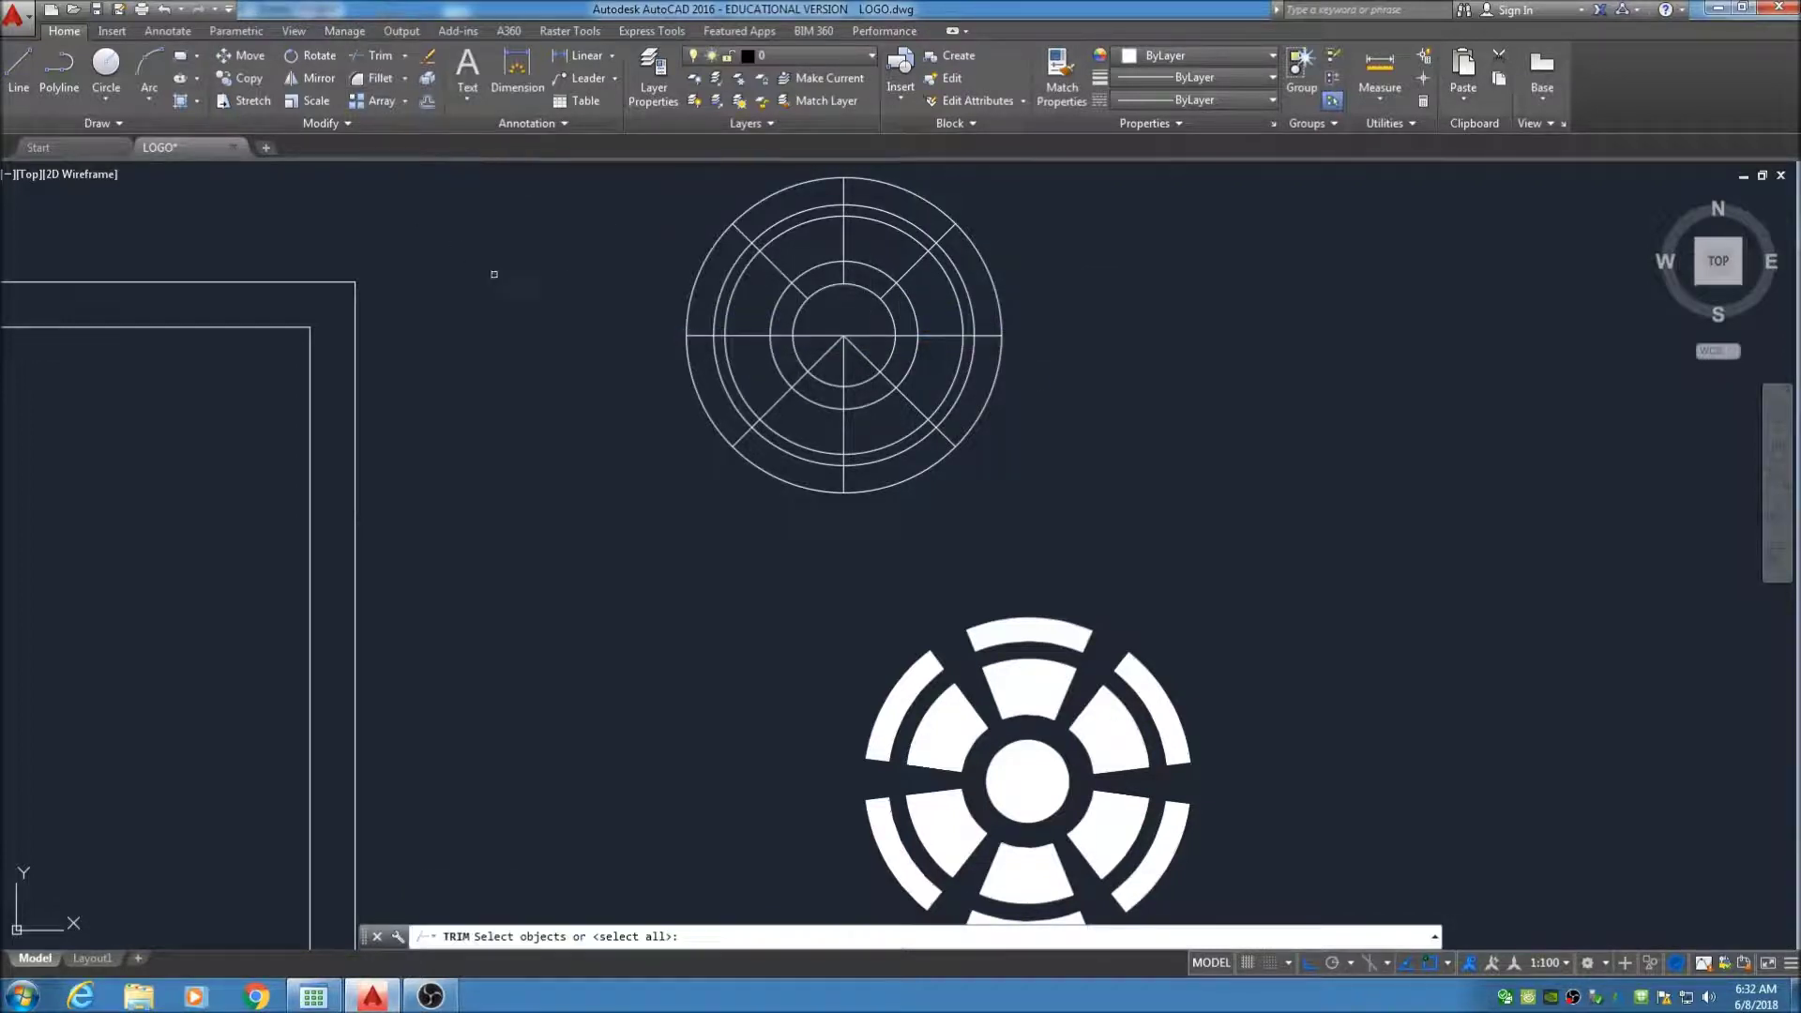
click(864, 334)
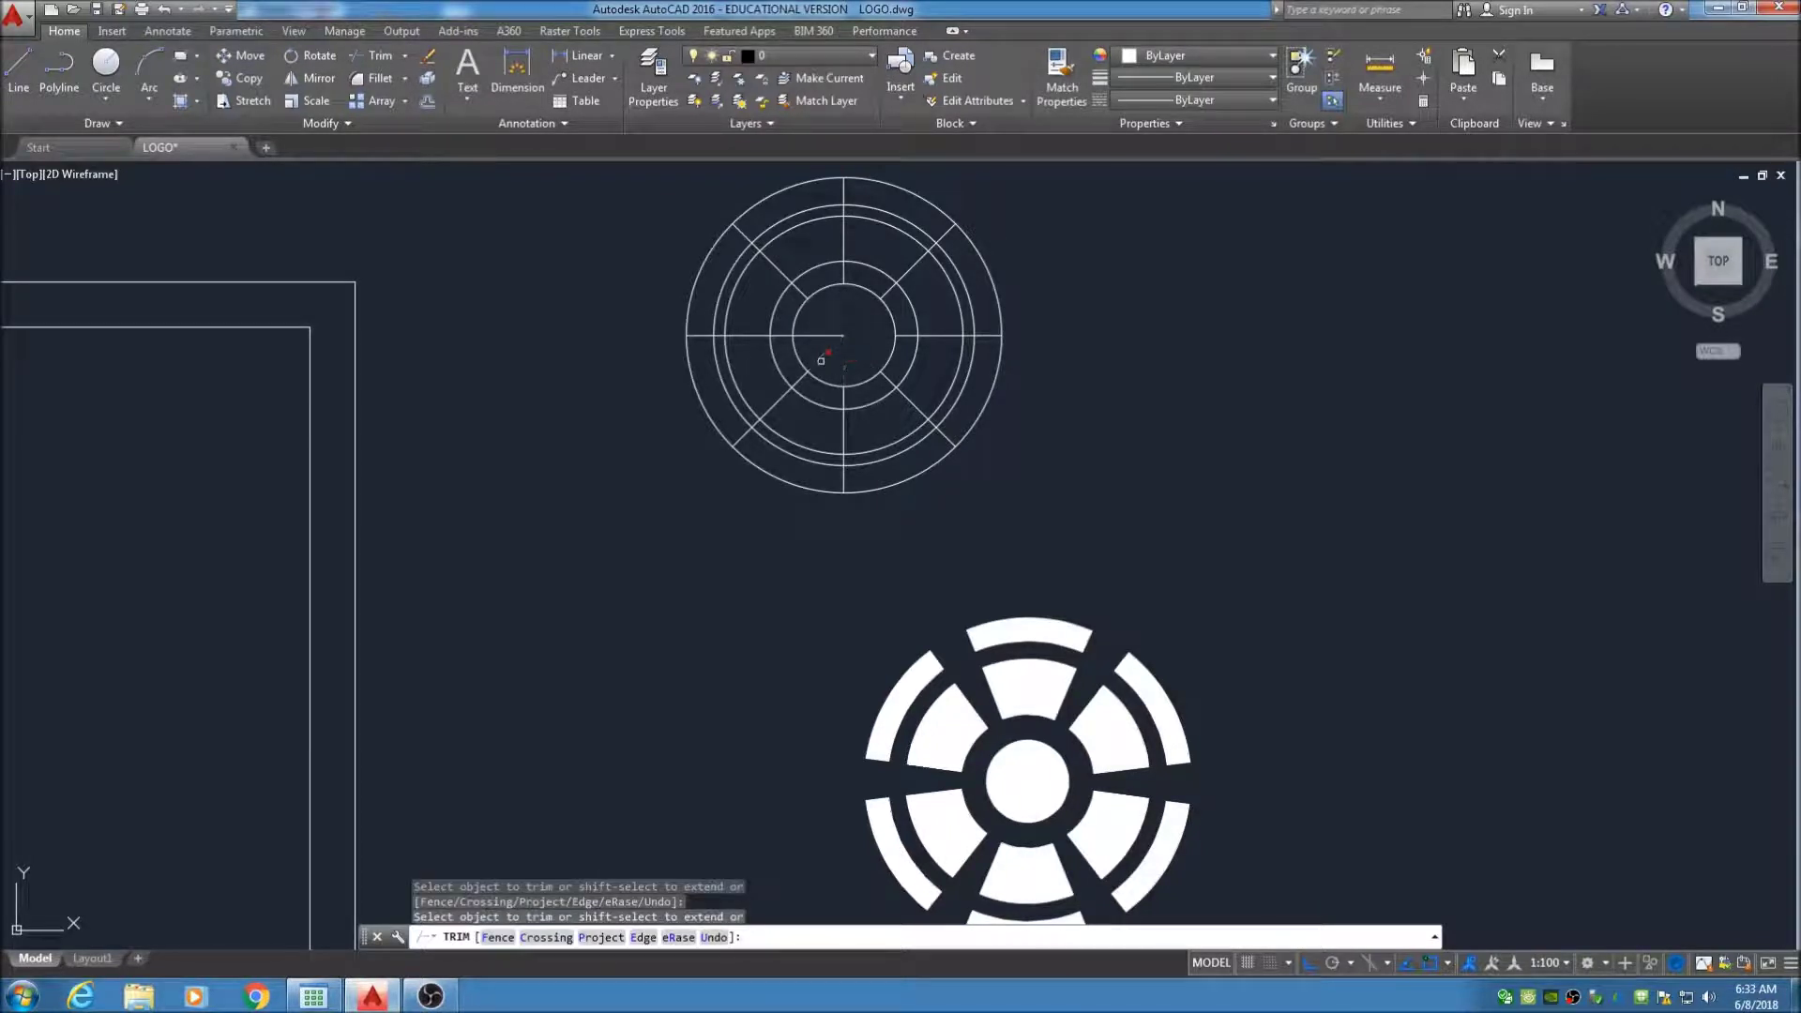
key(Escape)
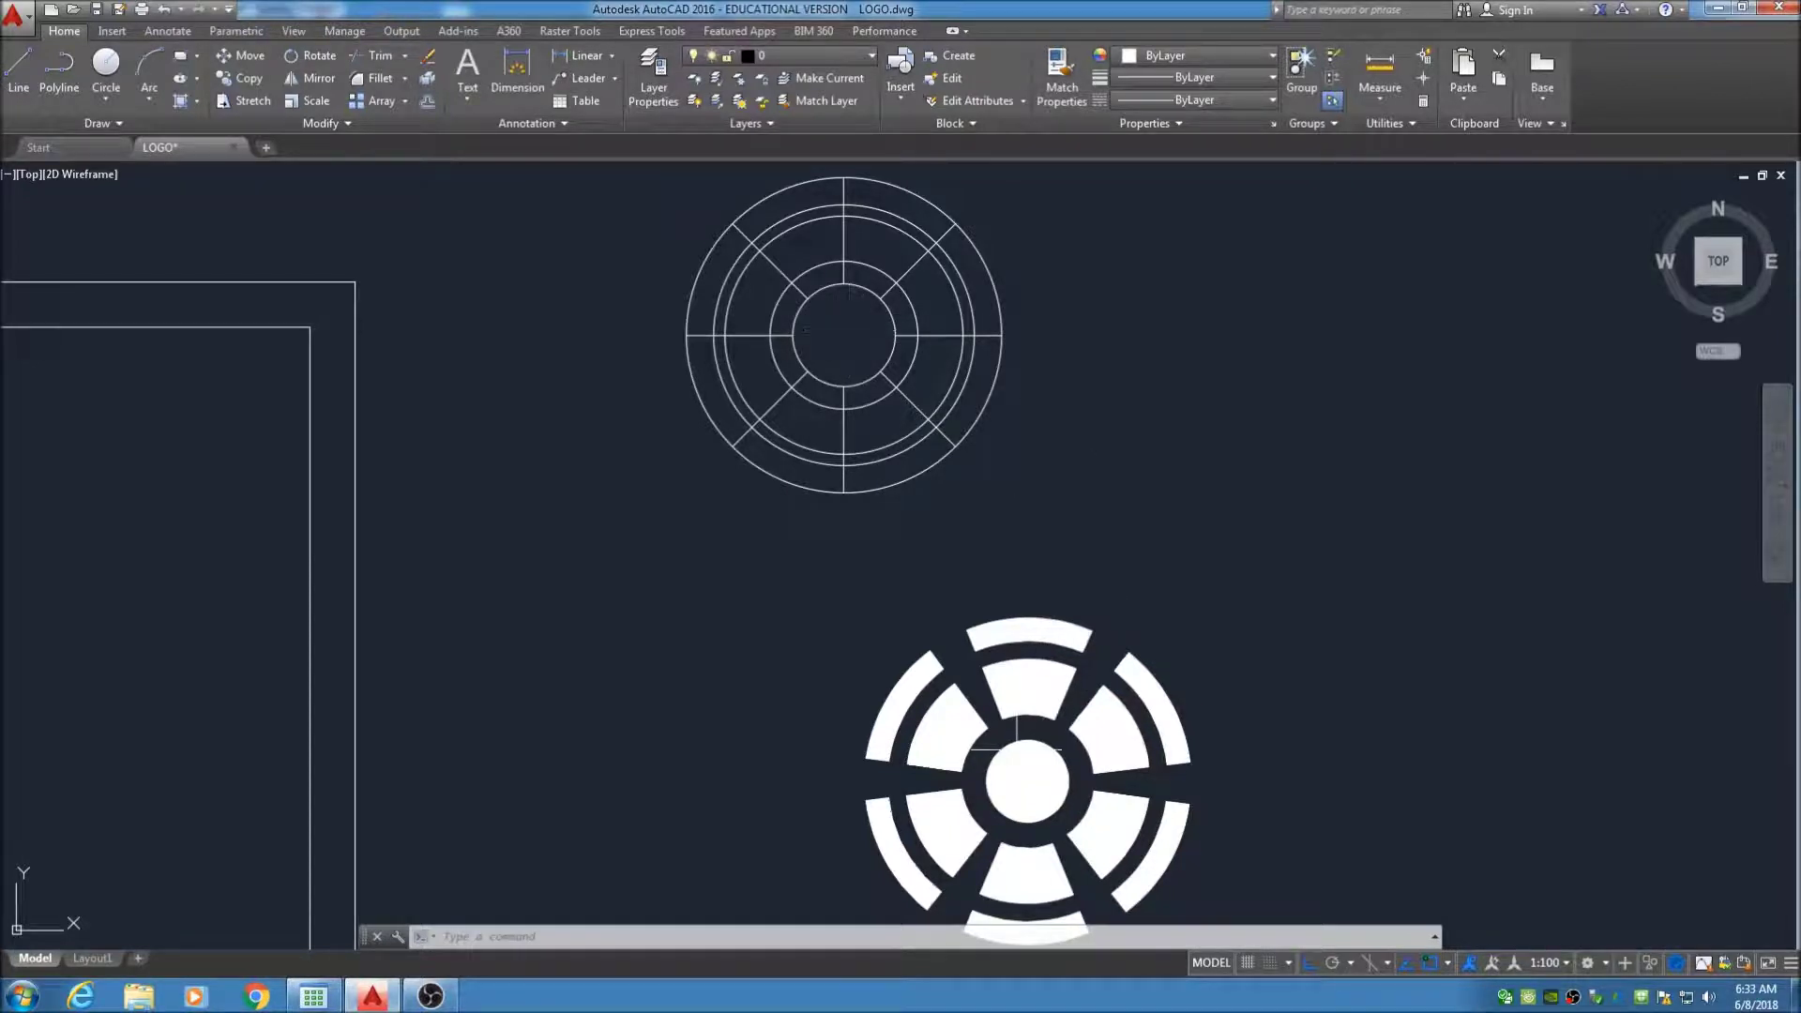
Compare the wheel with the finished logo on the Layout1 sheet and return to model space
click(94, 959)
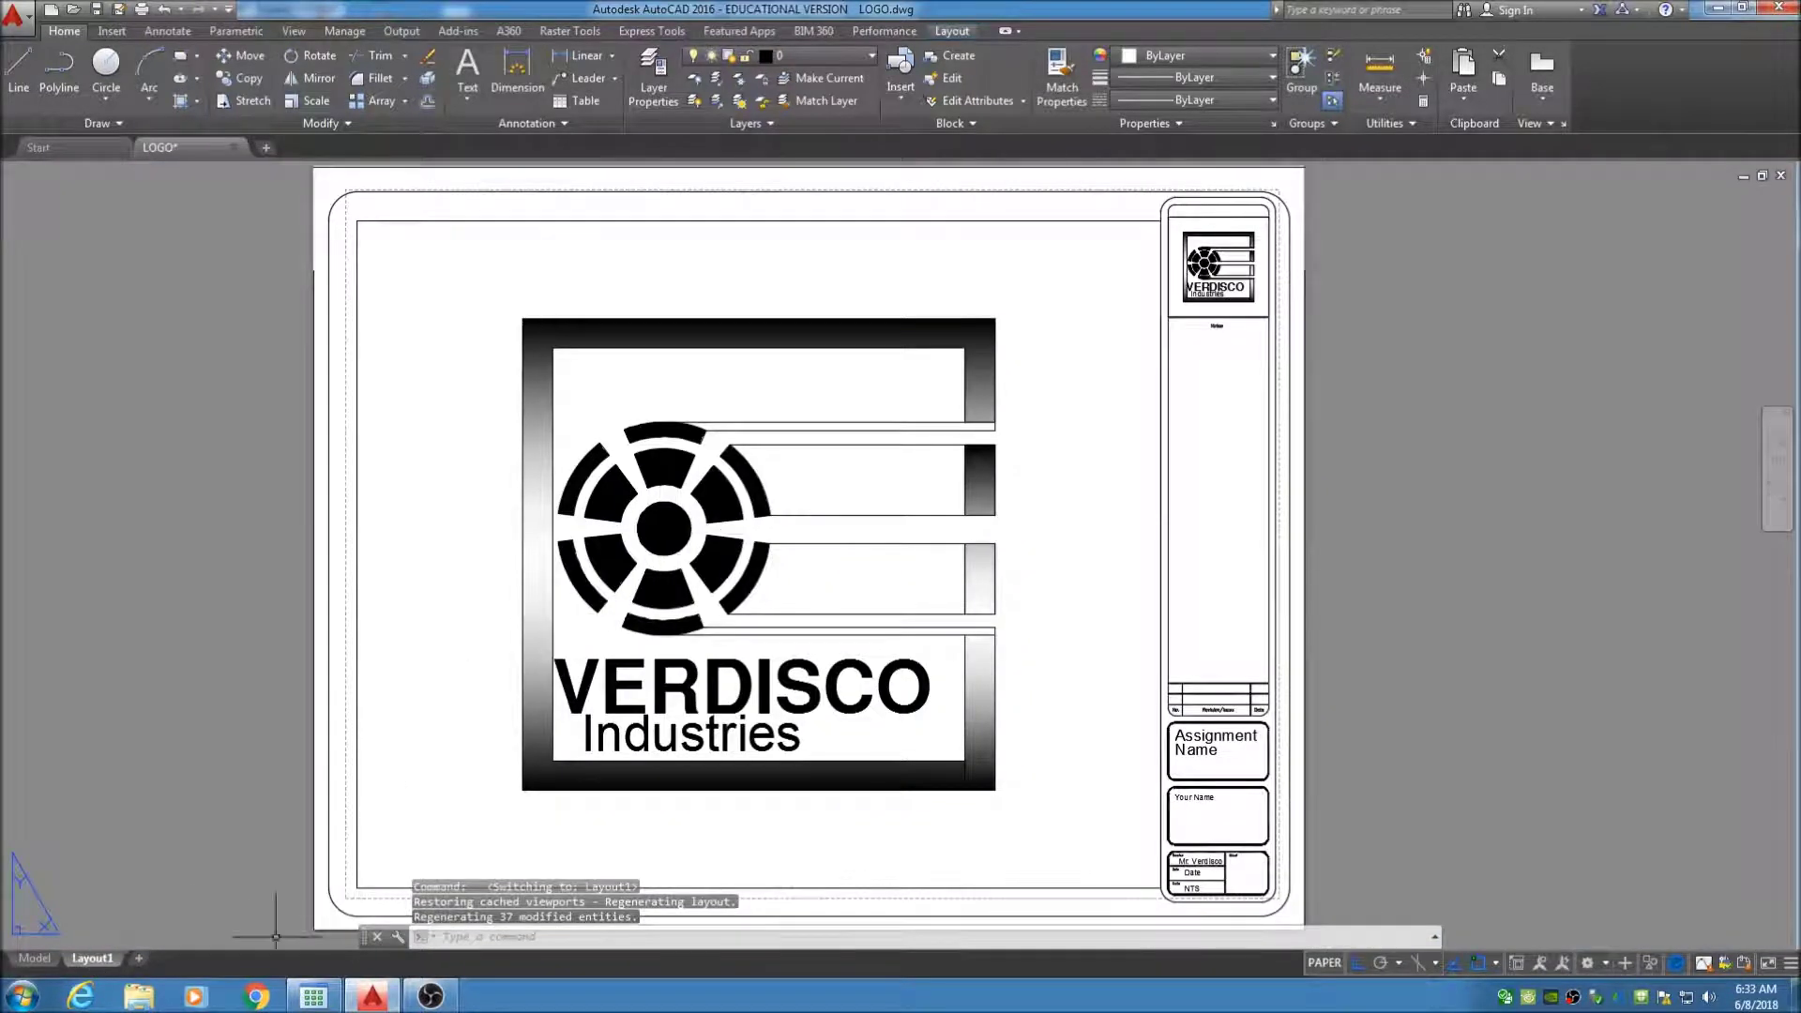
click(35, 958)
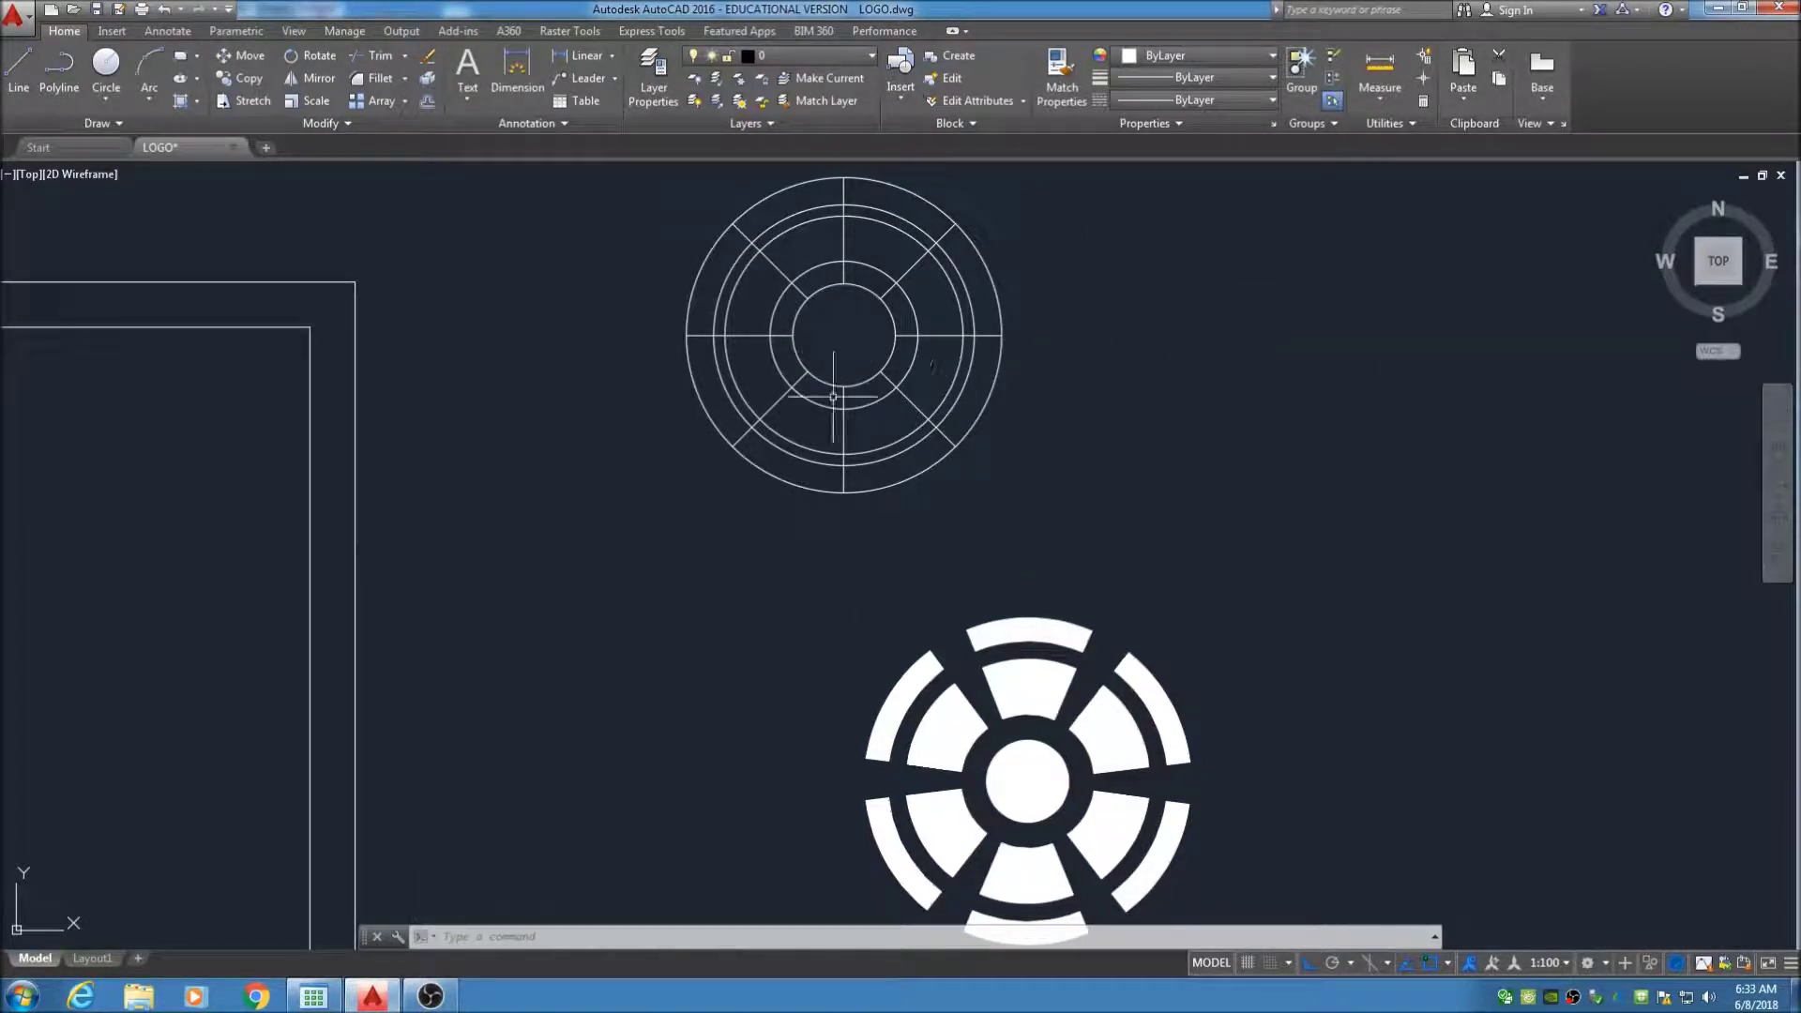
click(94, 959)
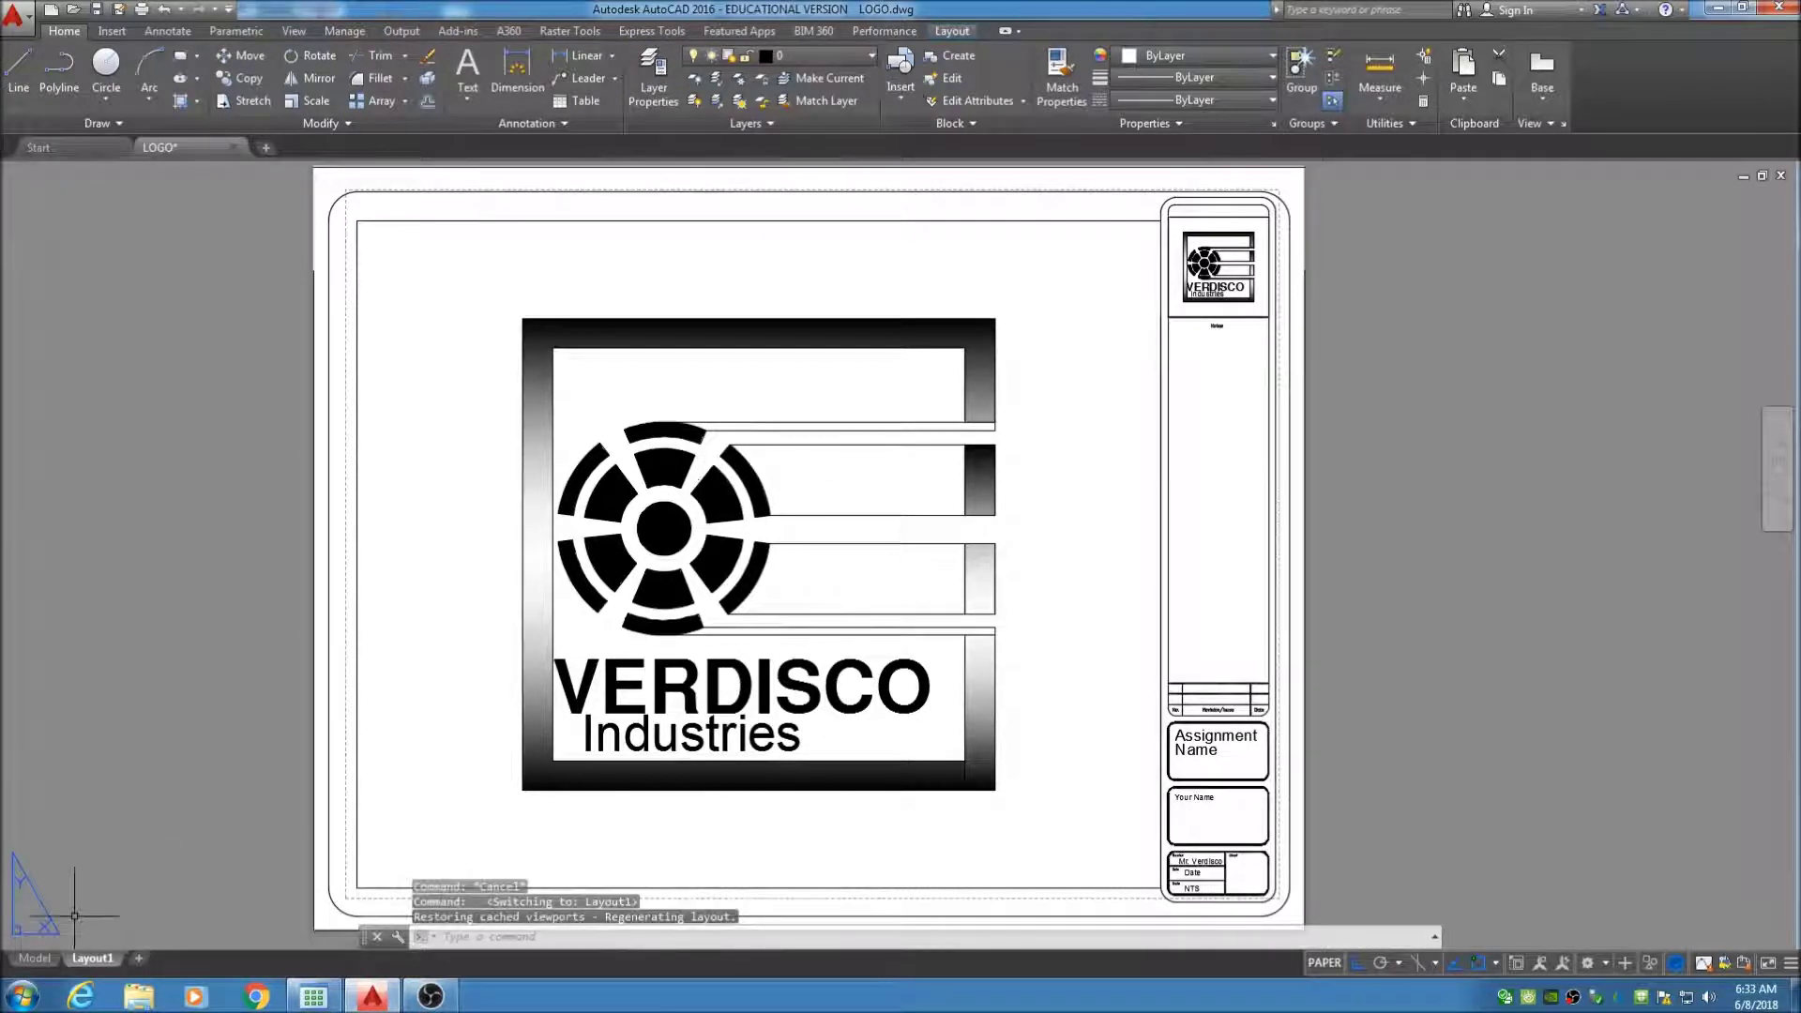
click(35, 957)
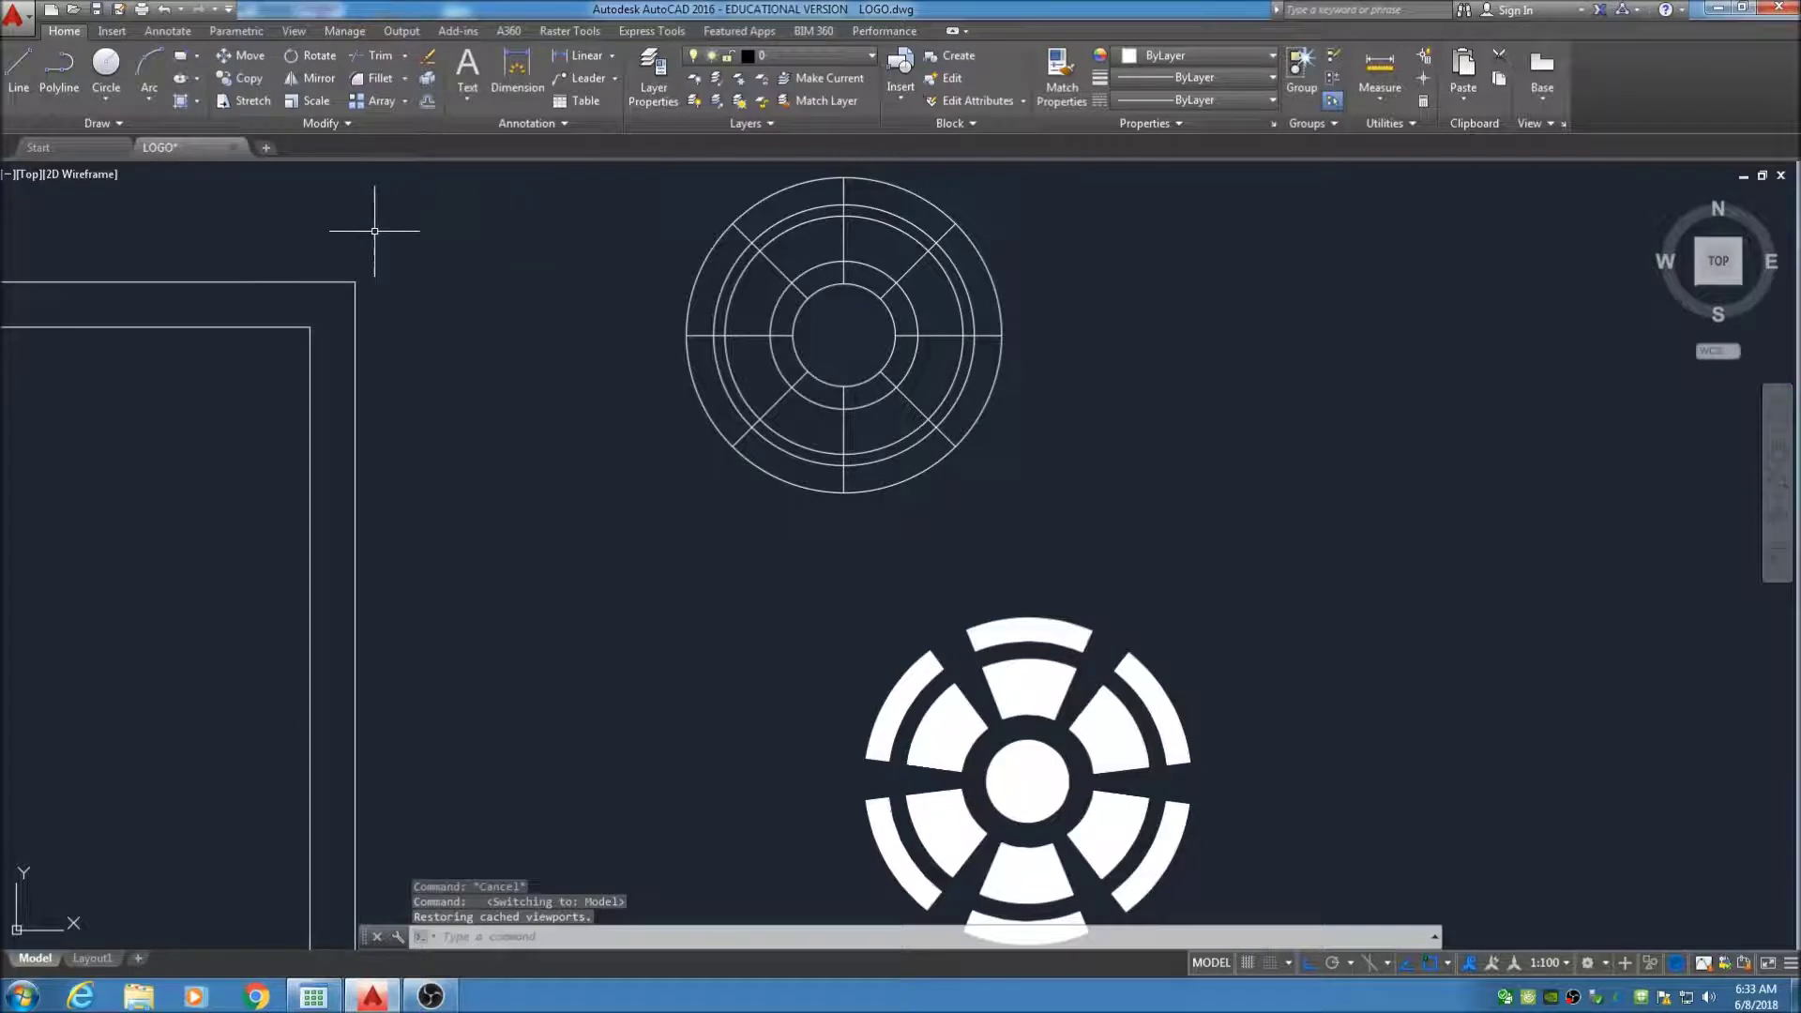
Fill the wheel's innermost circle with a SOLID hatch and save the drawing
click(195, 101)
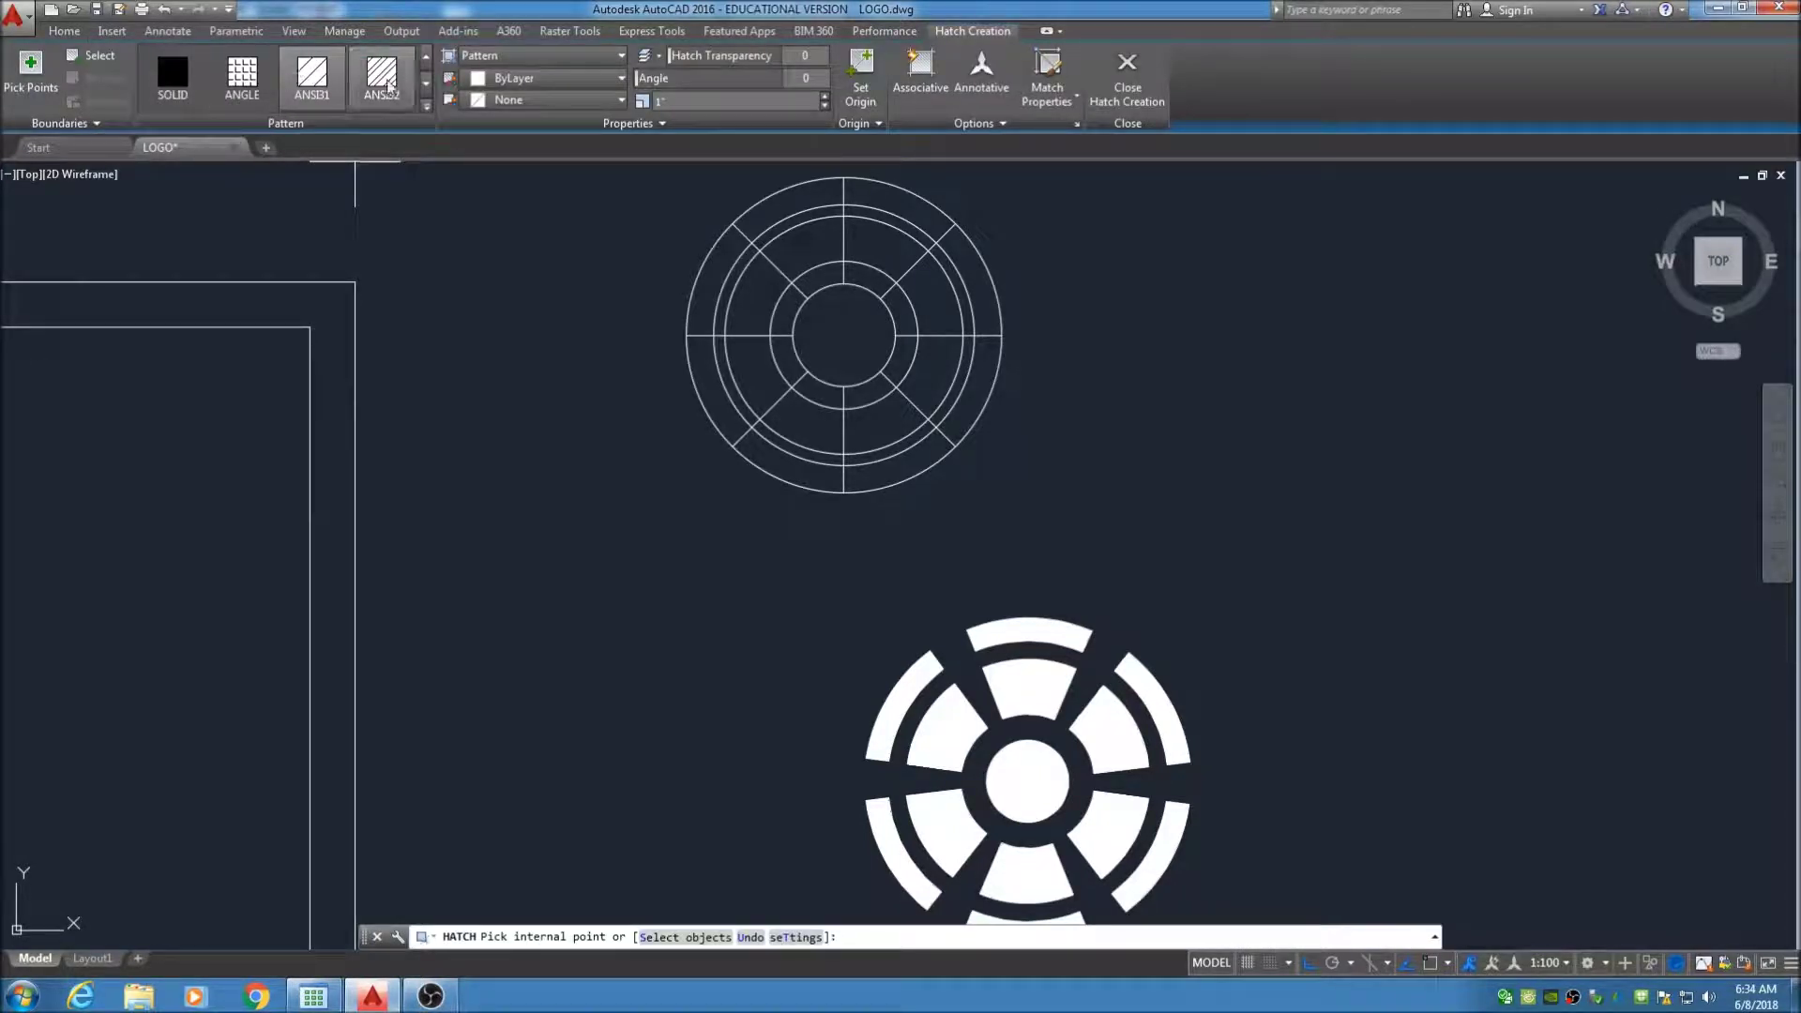
click(426, 84)
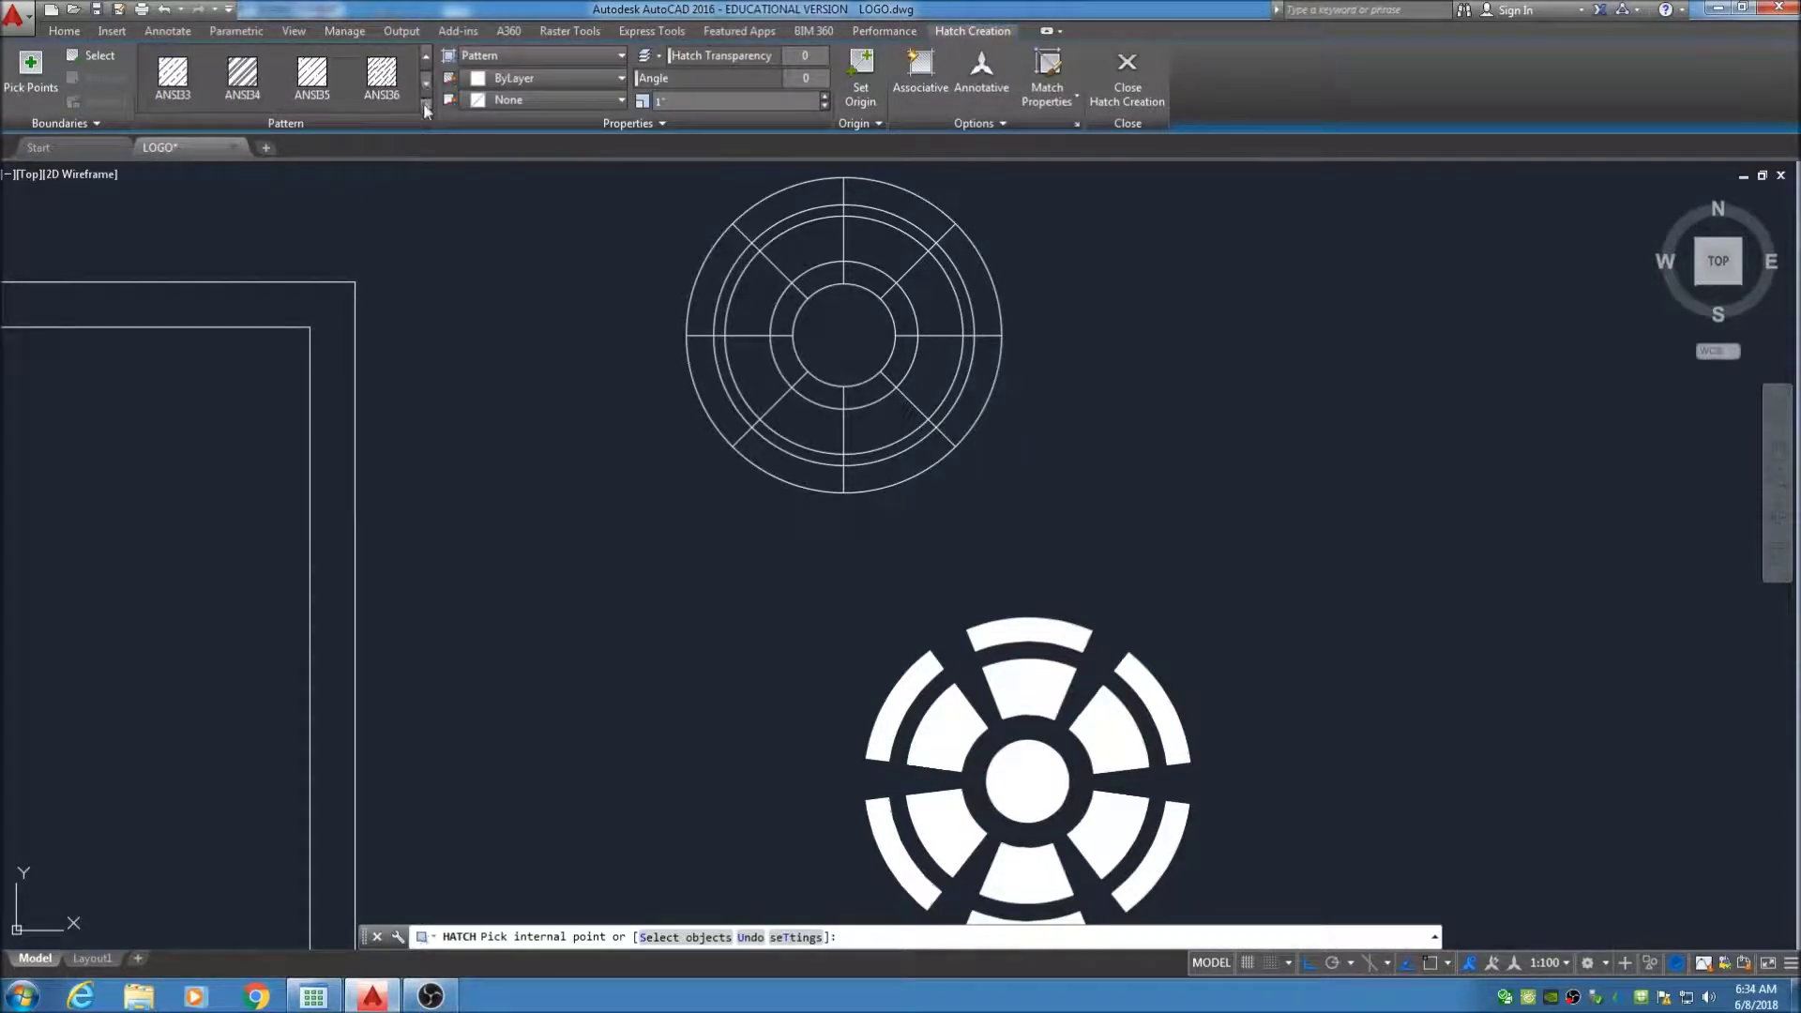
click(425, 110)
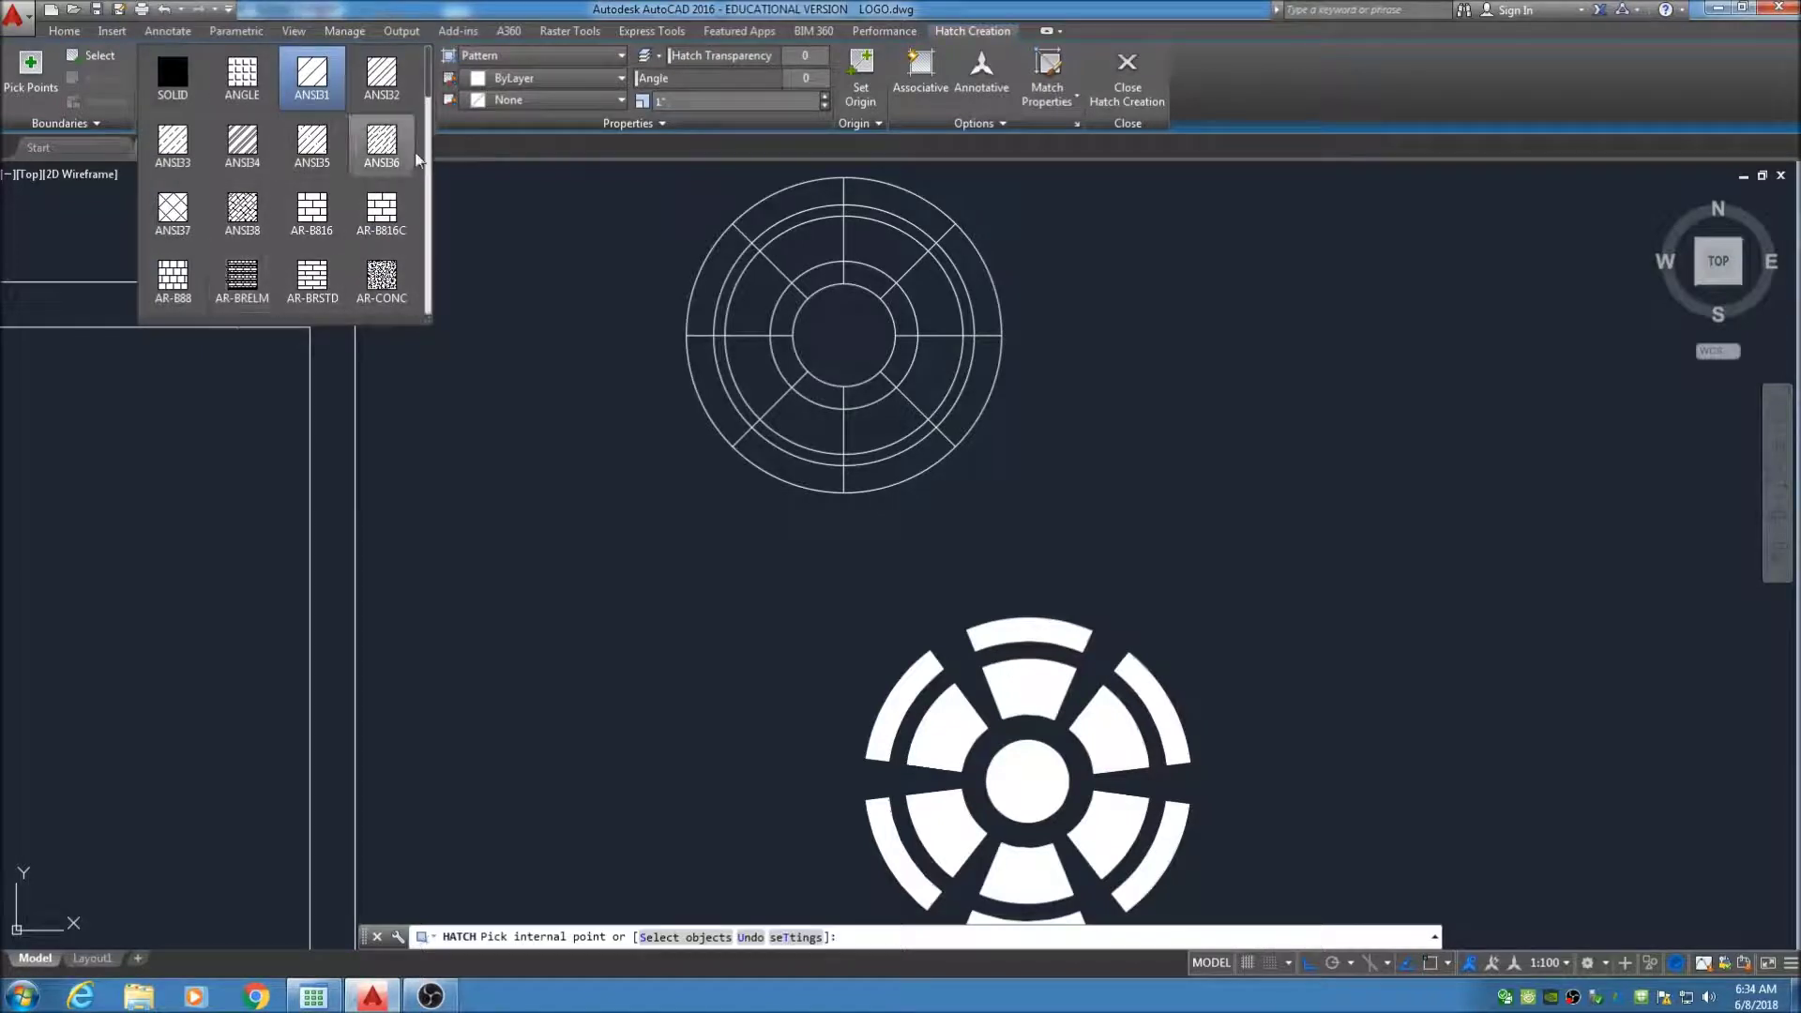
scroll(422, 162, down, 3)
mouse_move(422, 154)
mouse_down()
mouse_move(423, 299)
mouse_move(426, 97)
mouse_up()
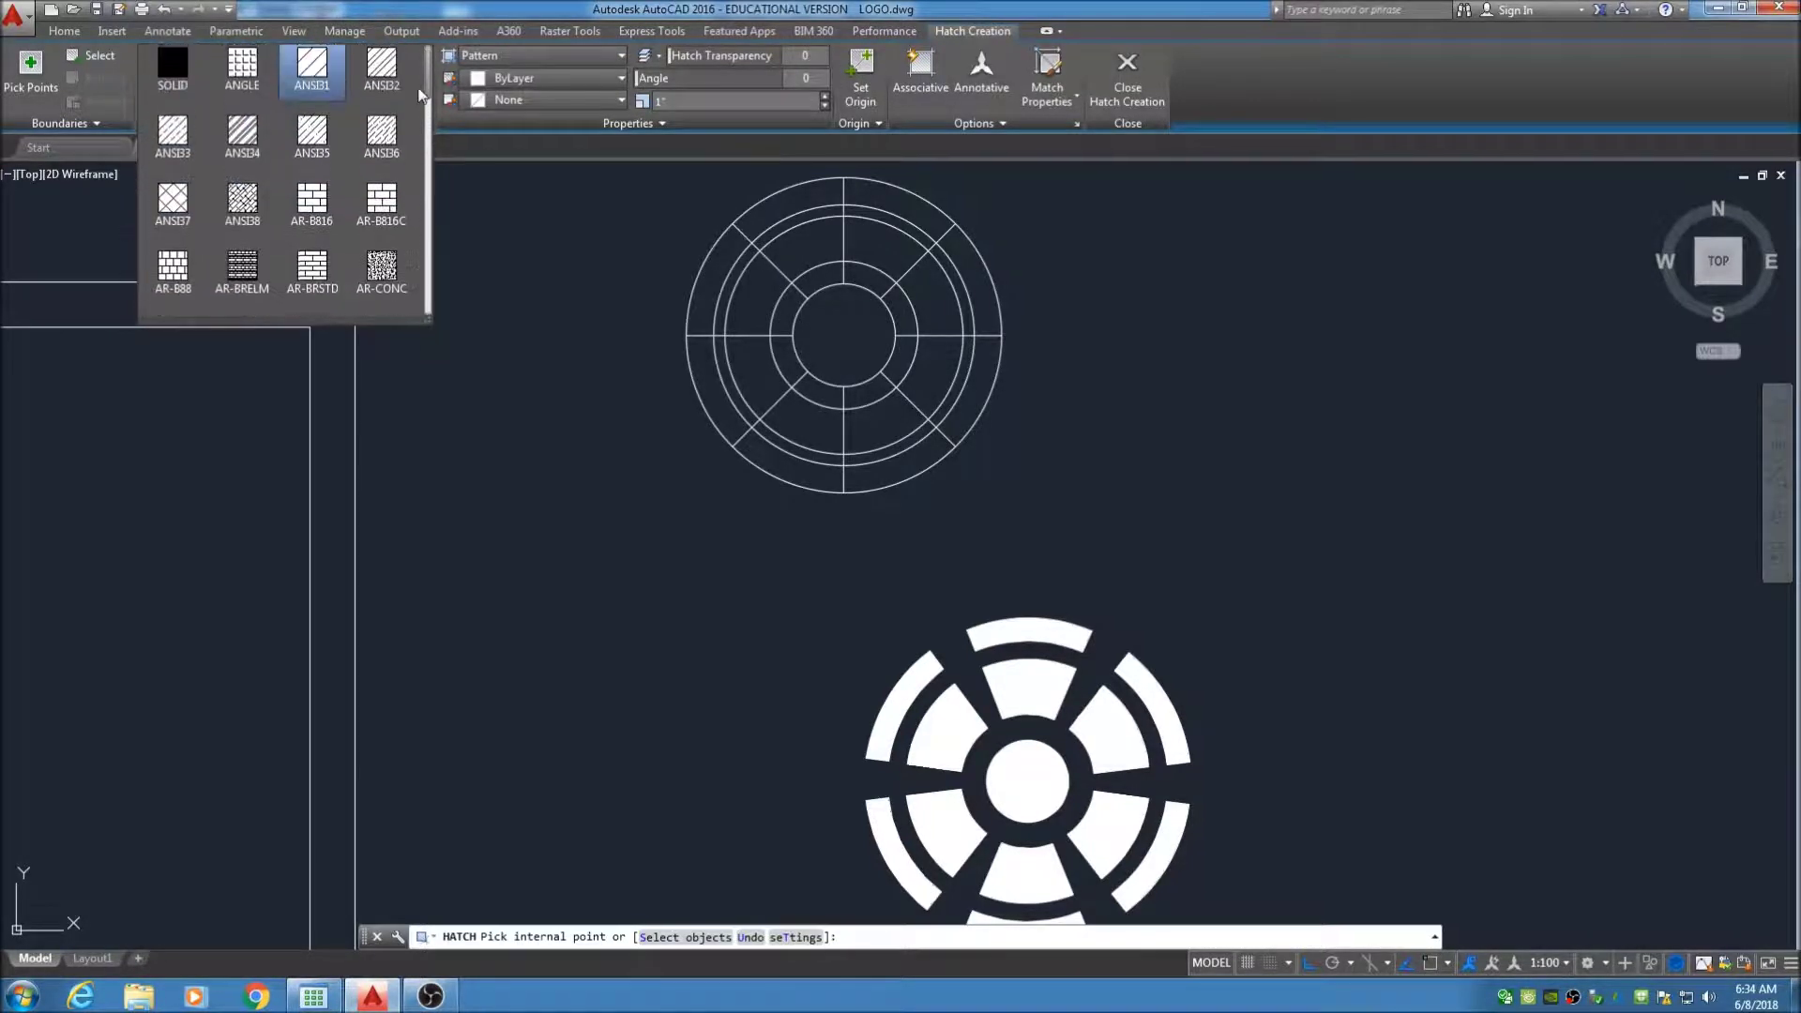
click(172, 88)
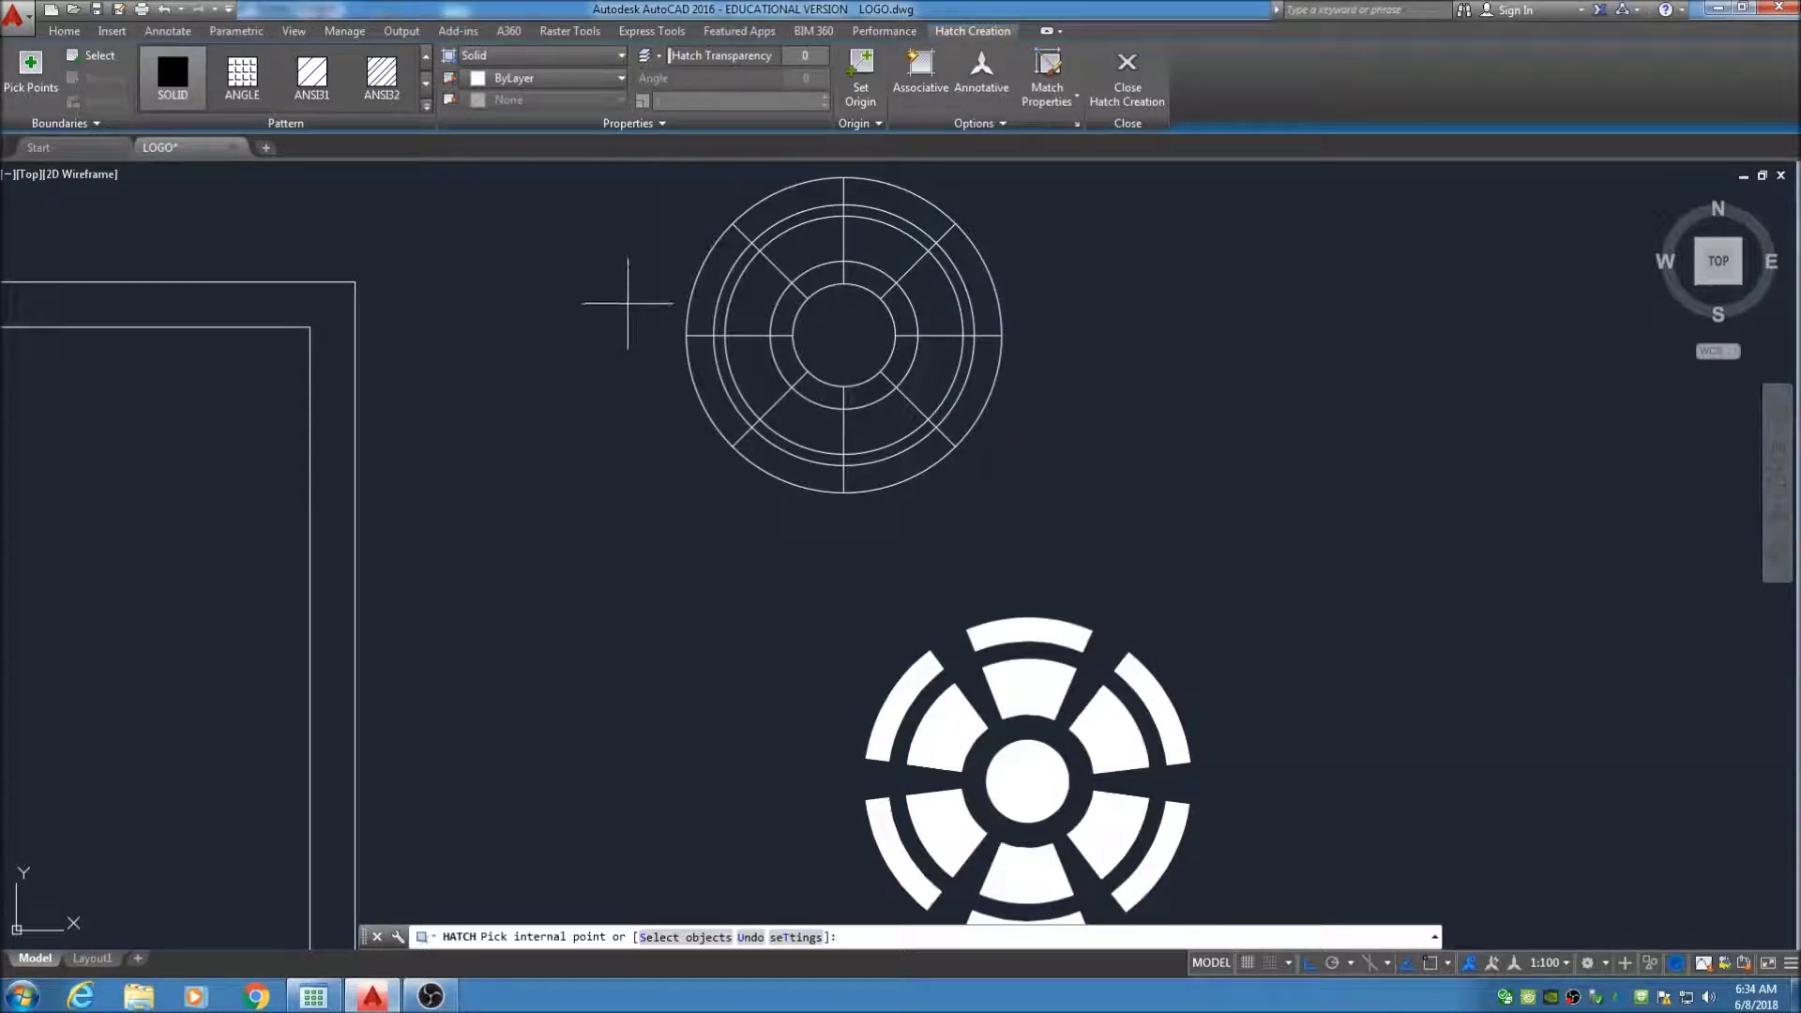
click(825, 329)
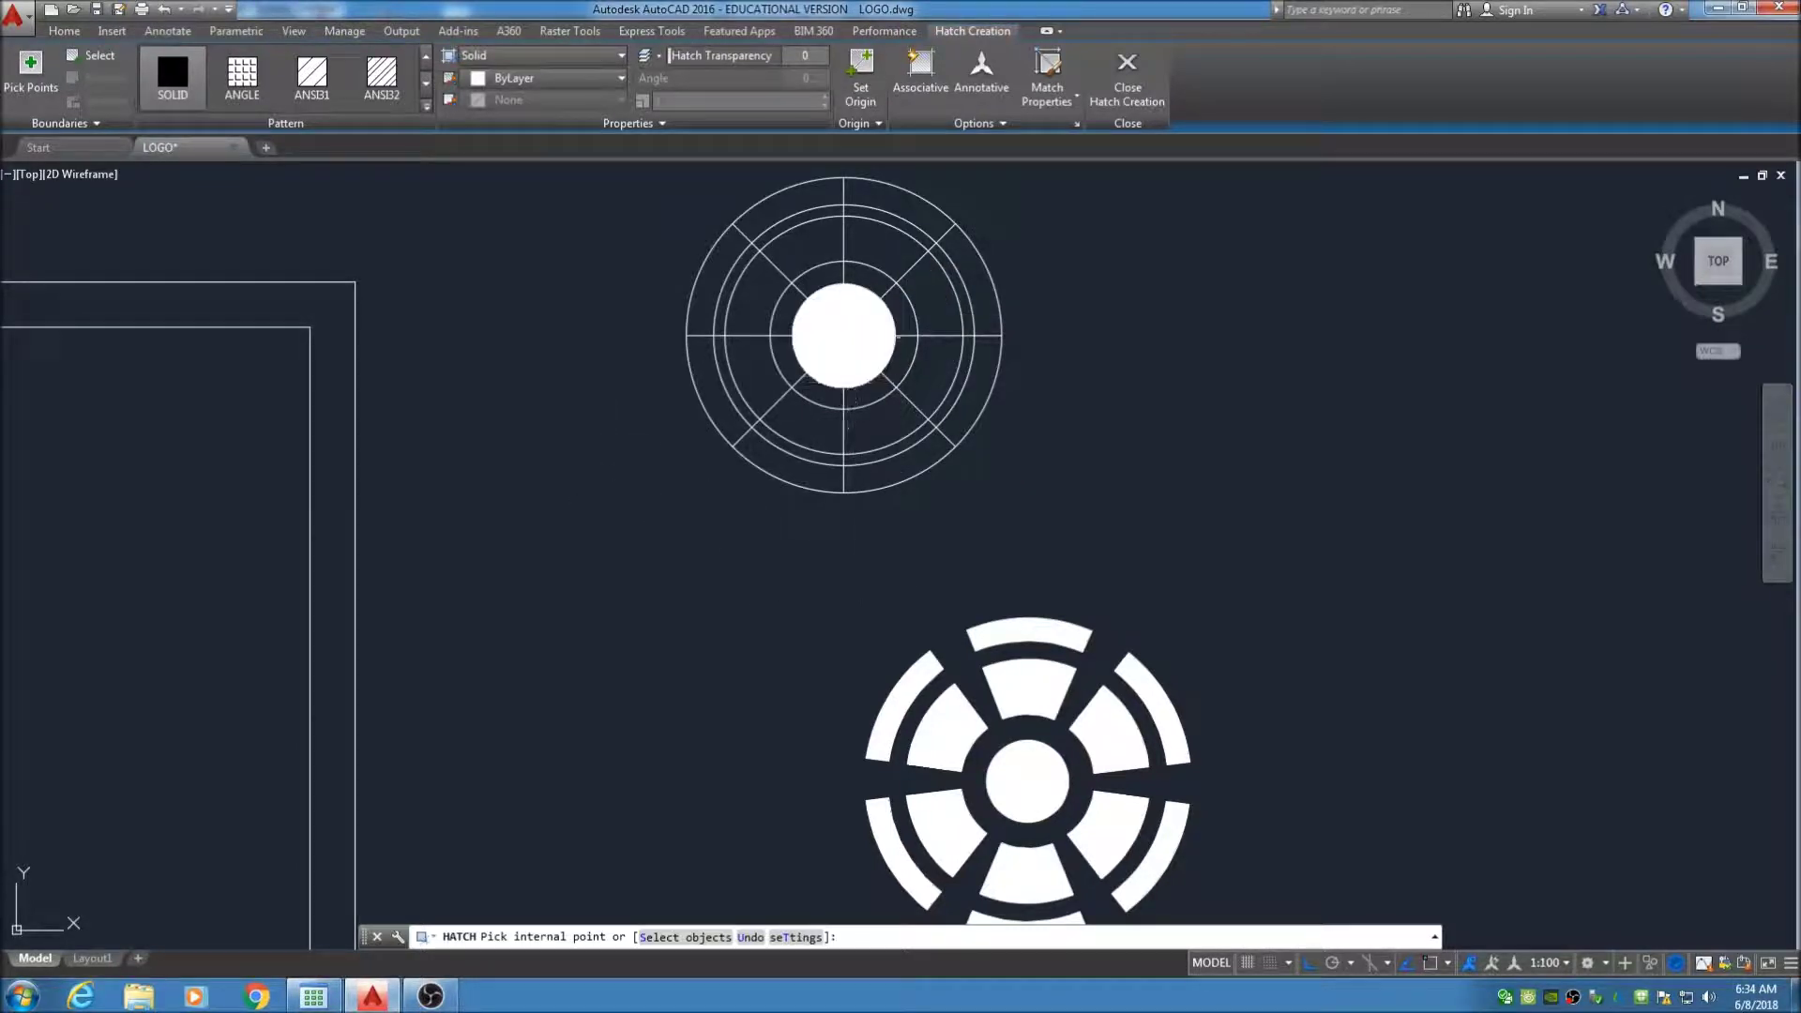
click(844, 338)
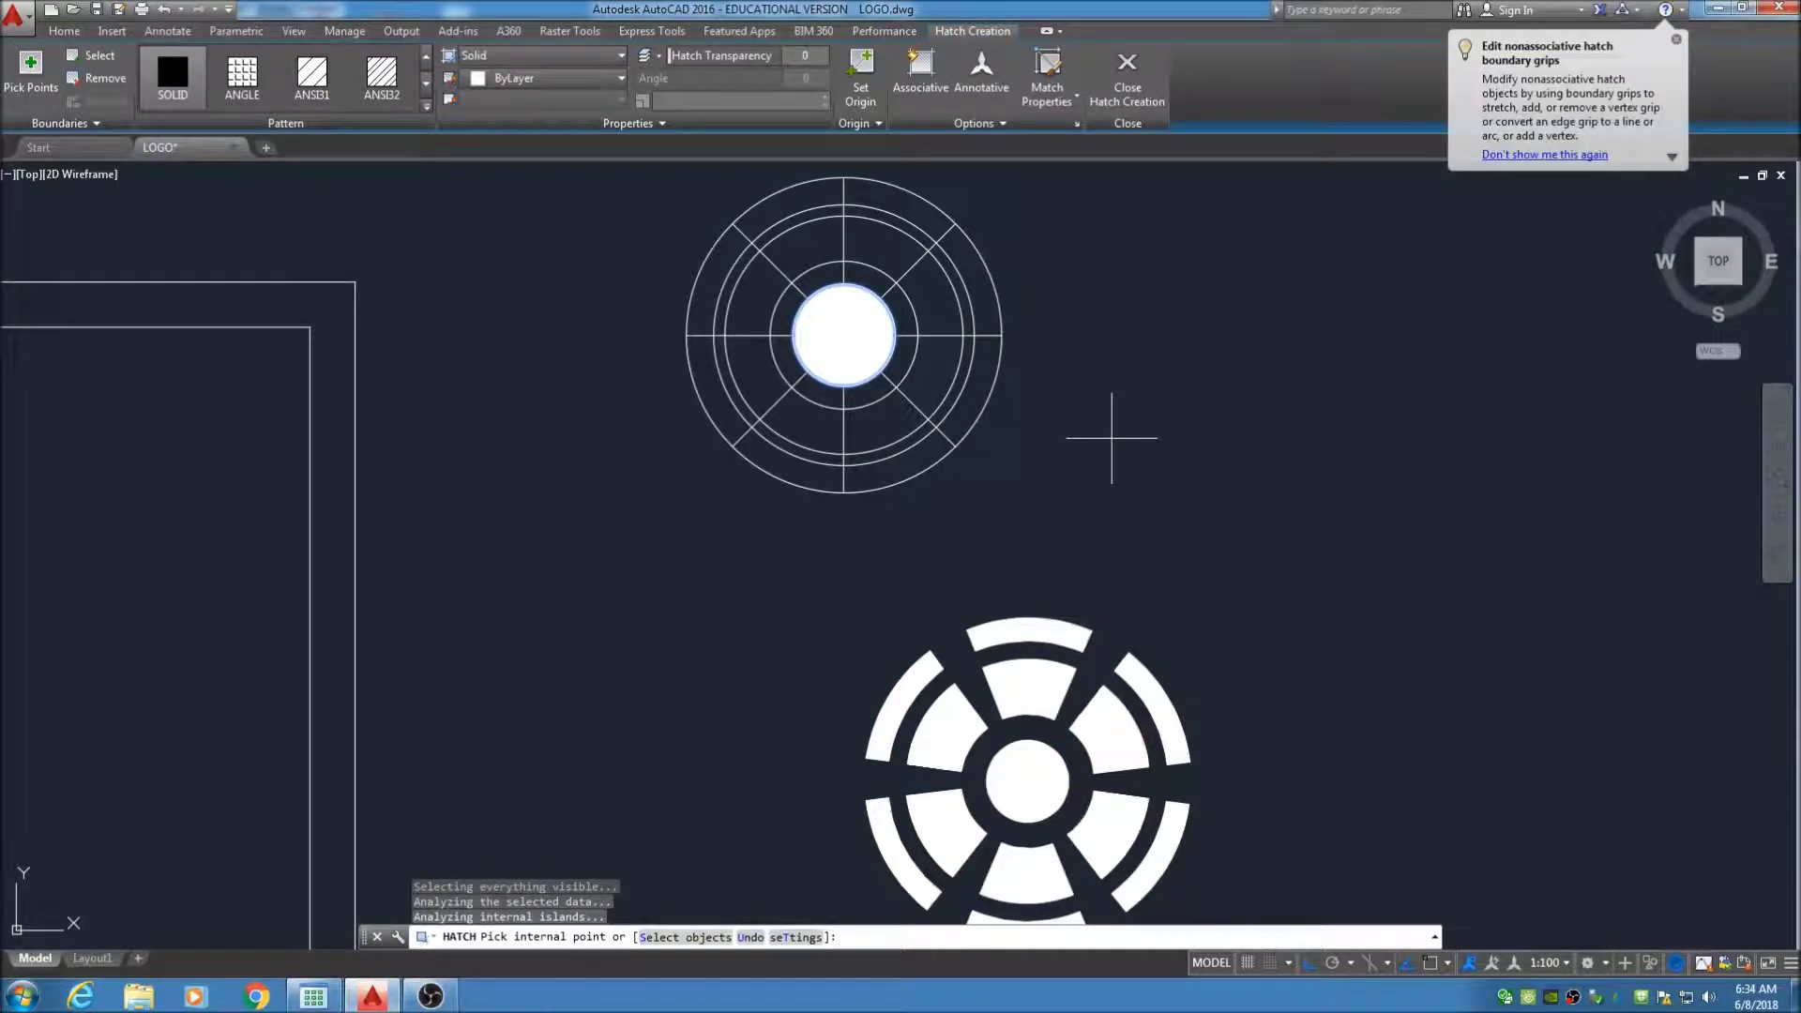
key(Return)
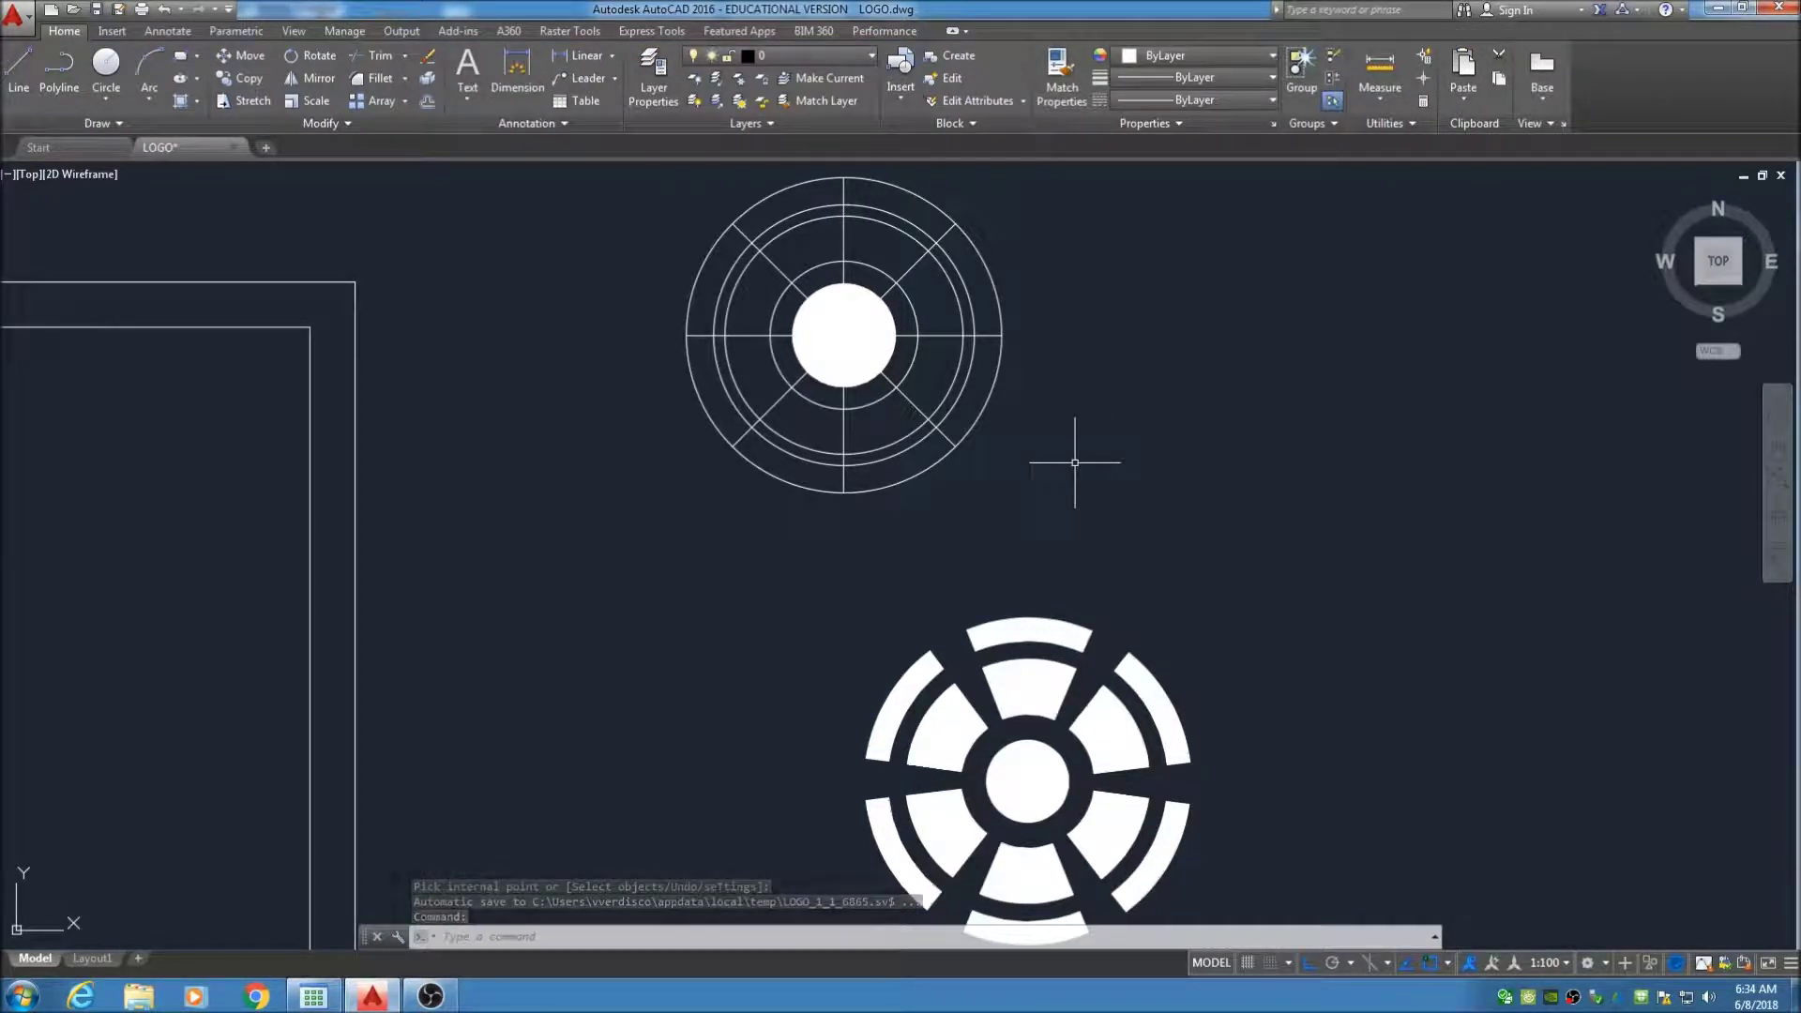
key(ctrl+s)
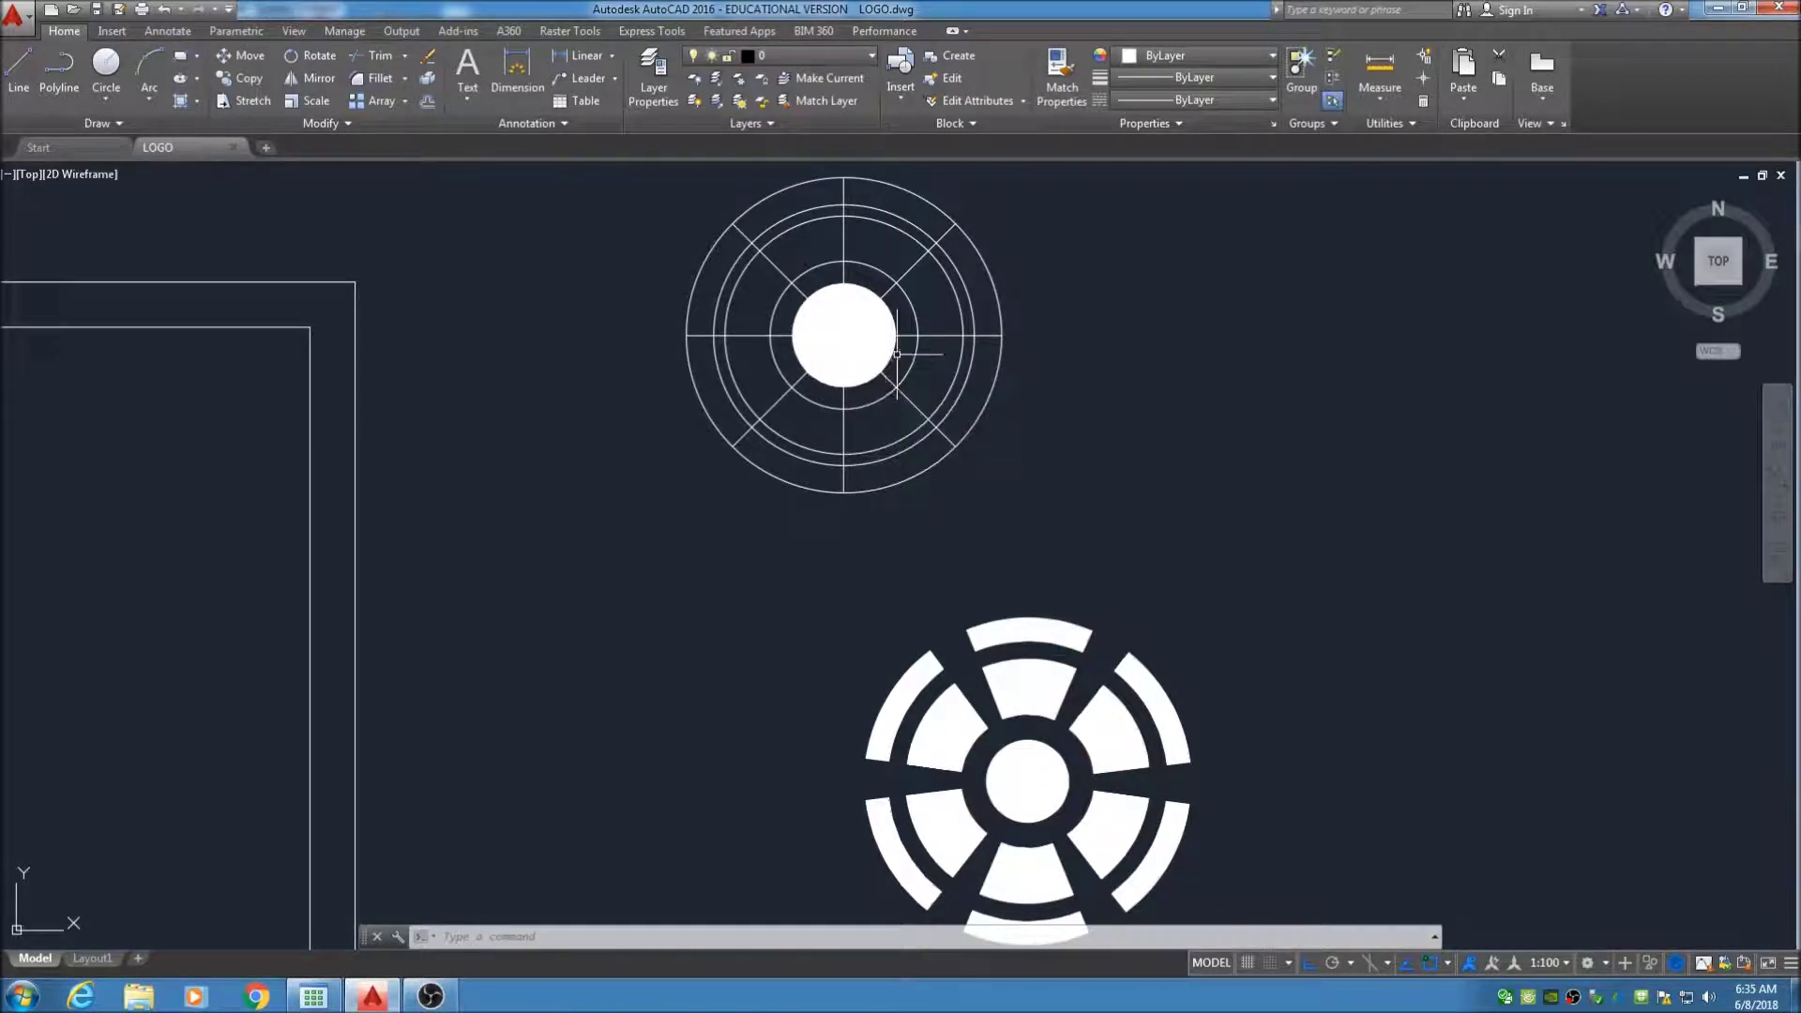
Trim all eight spokes between the filled center circle and the next larger circle, using all objects as cutting edges
click(358, 57)
click(887, 293)
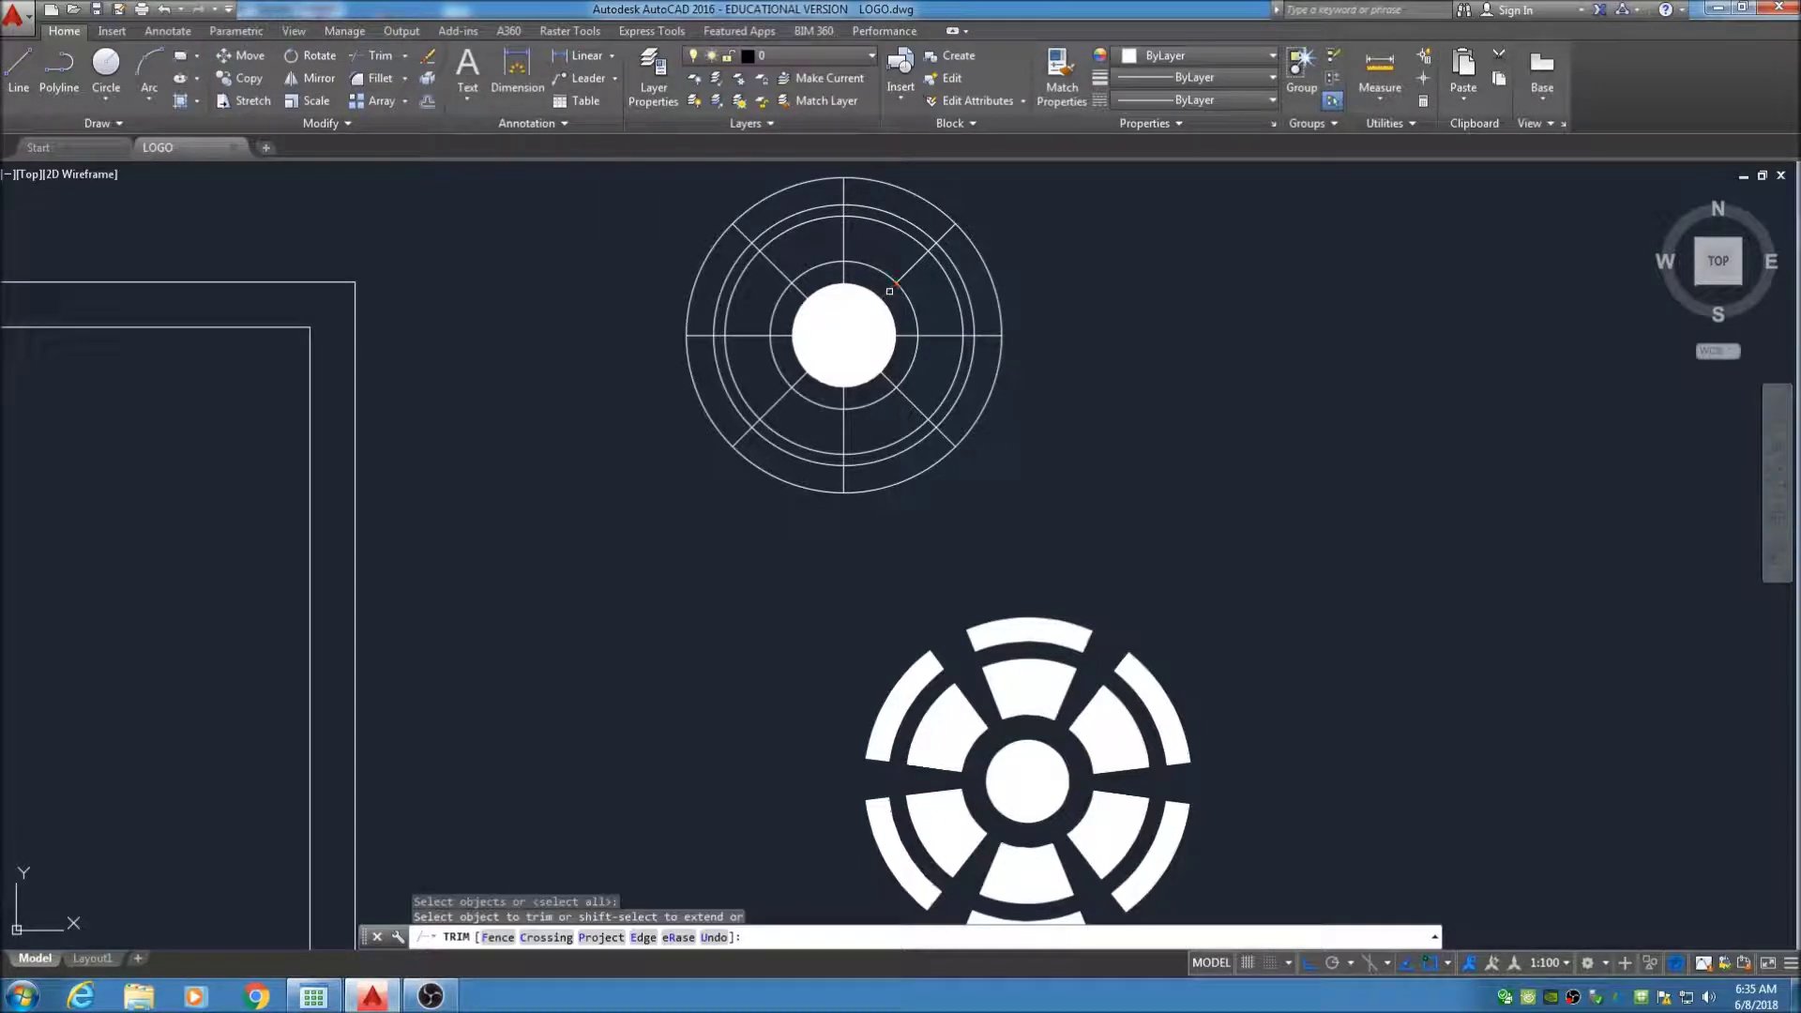
click(799, 289)
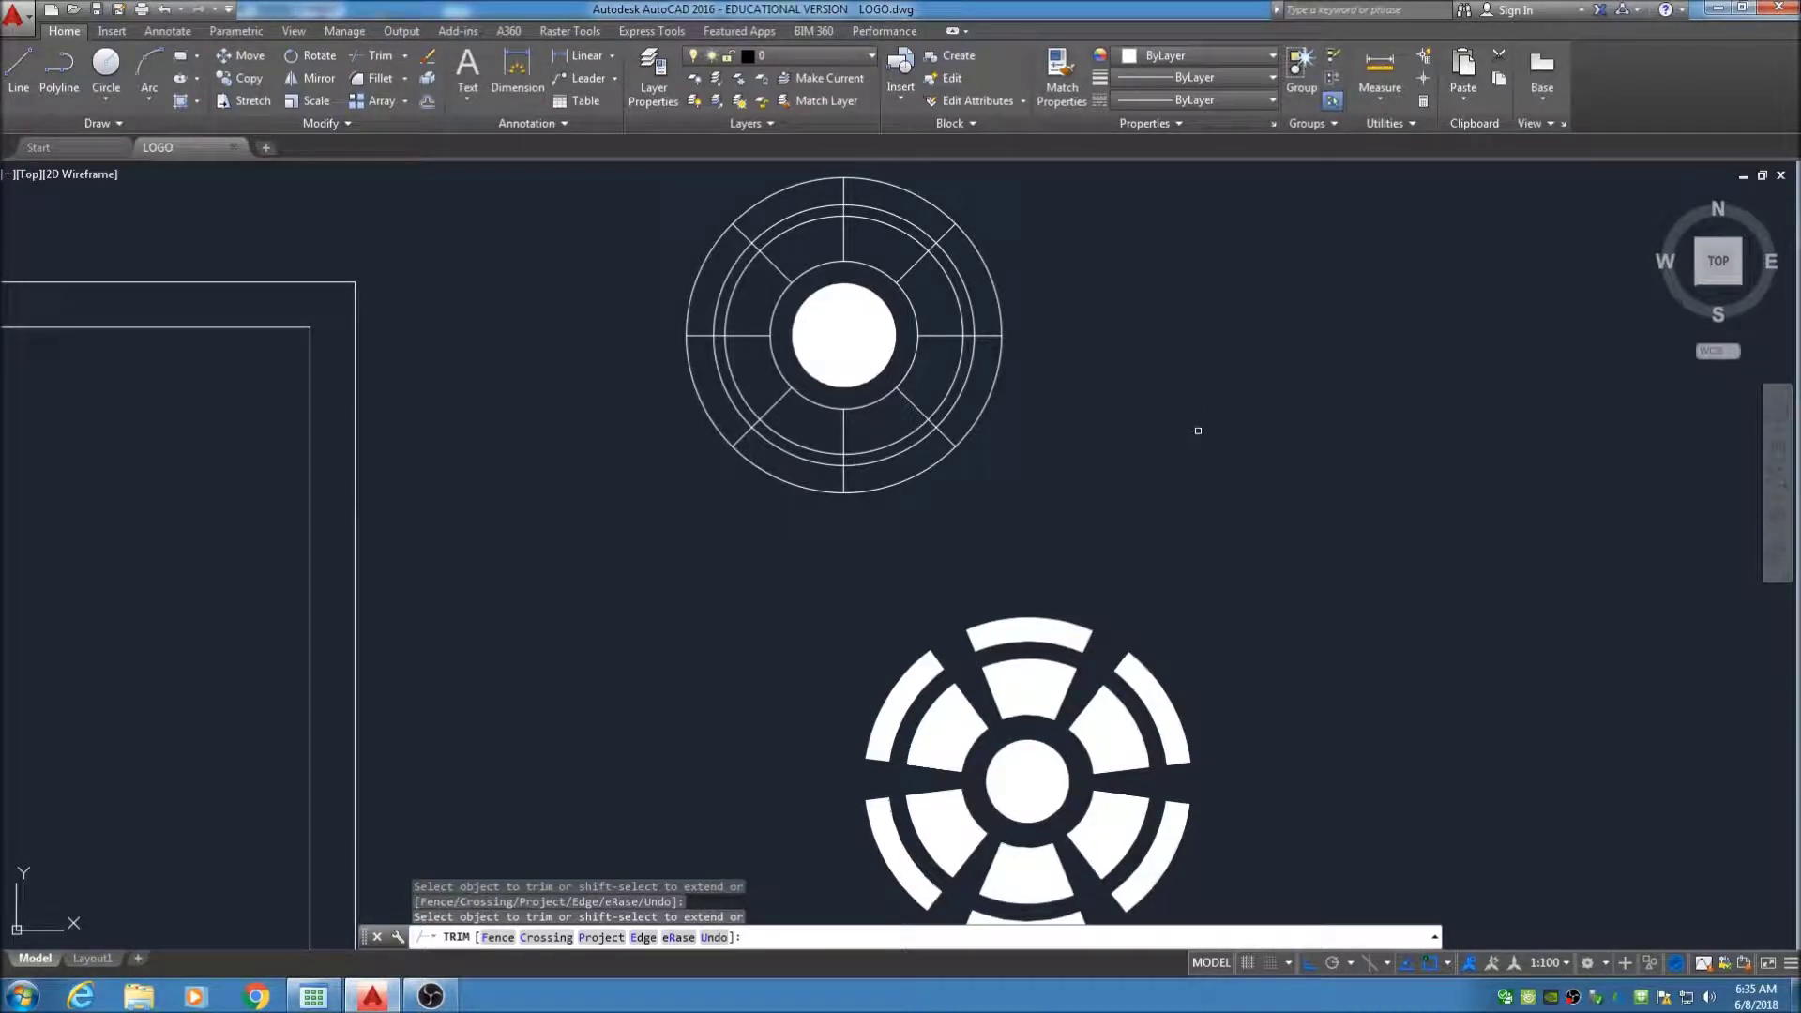
click(893, 790)
click(982, 884)
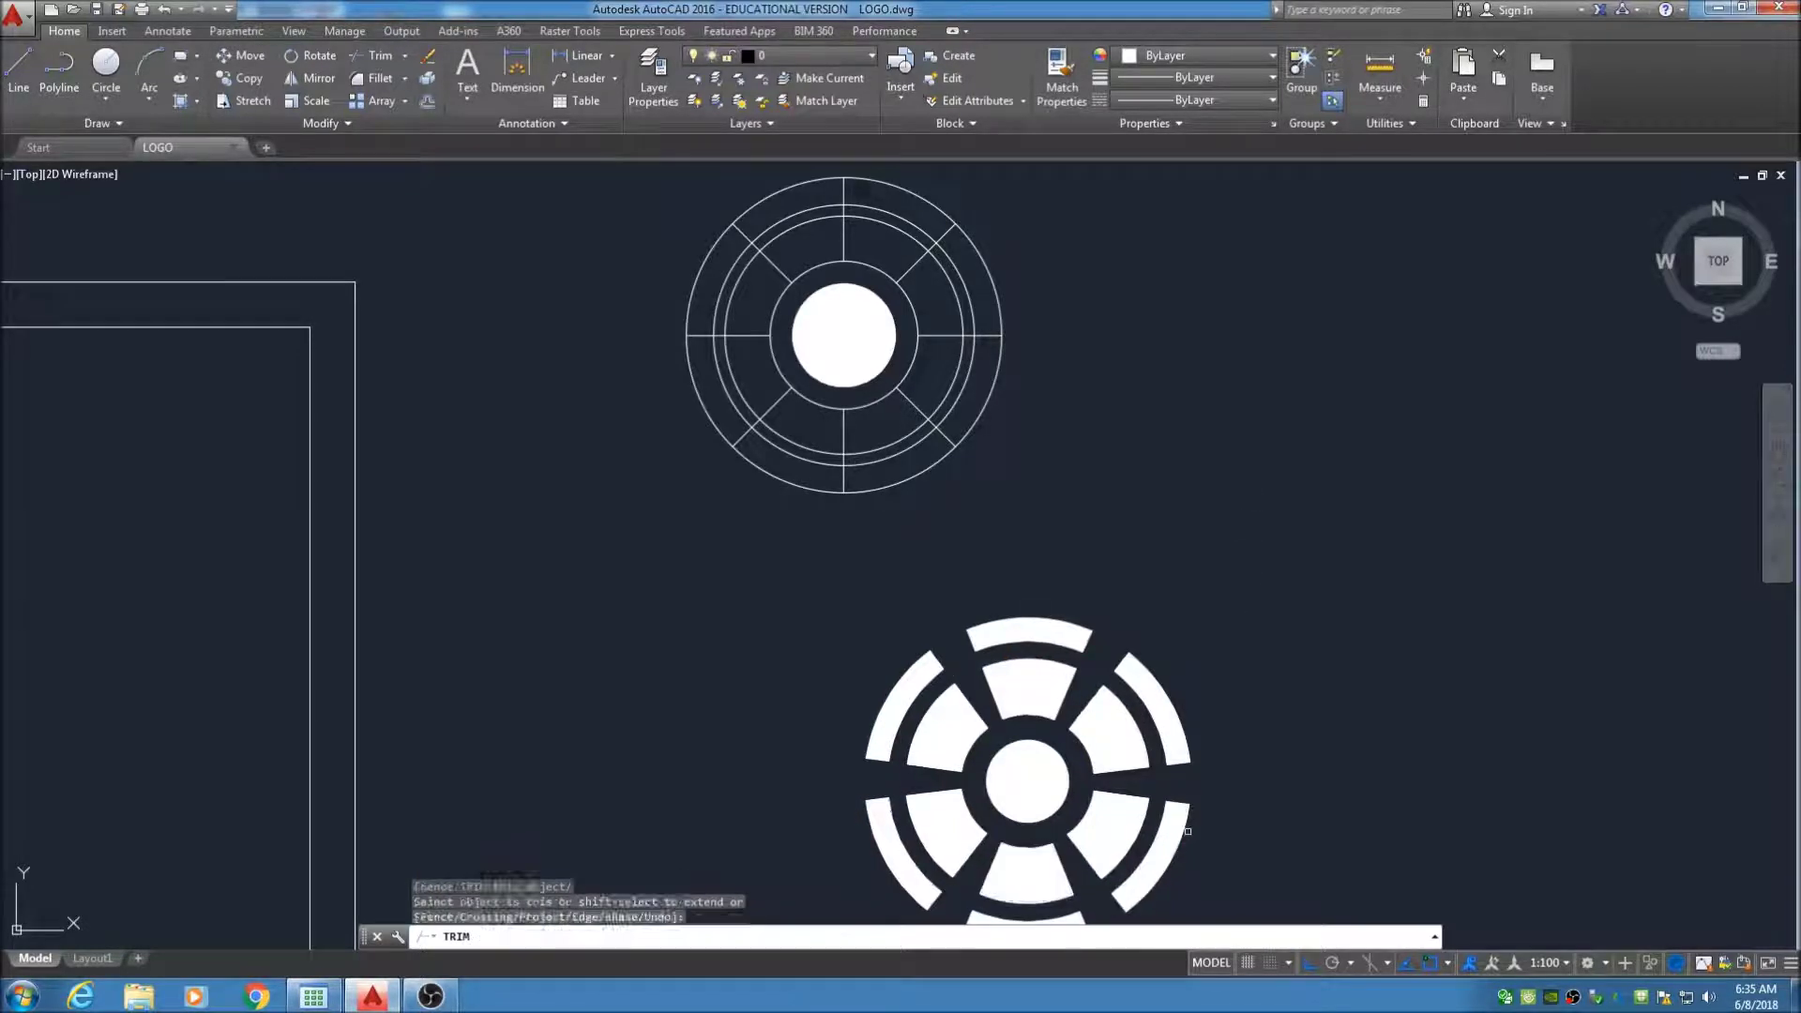
click(1148, 726)
click(1063, 625)
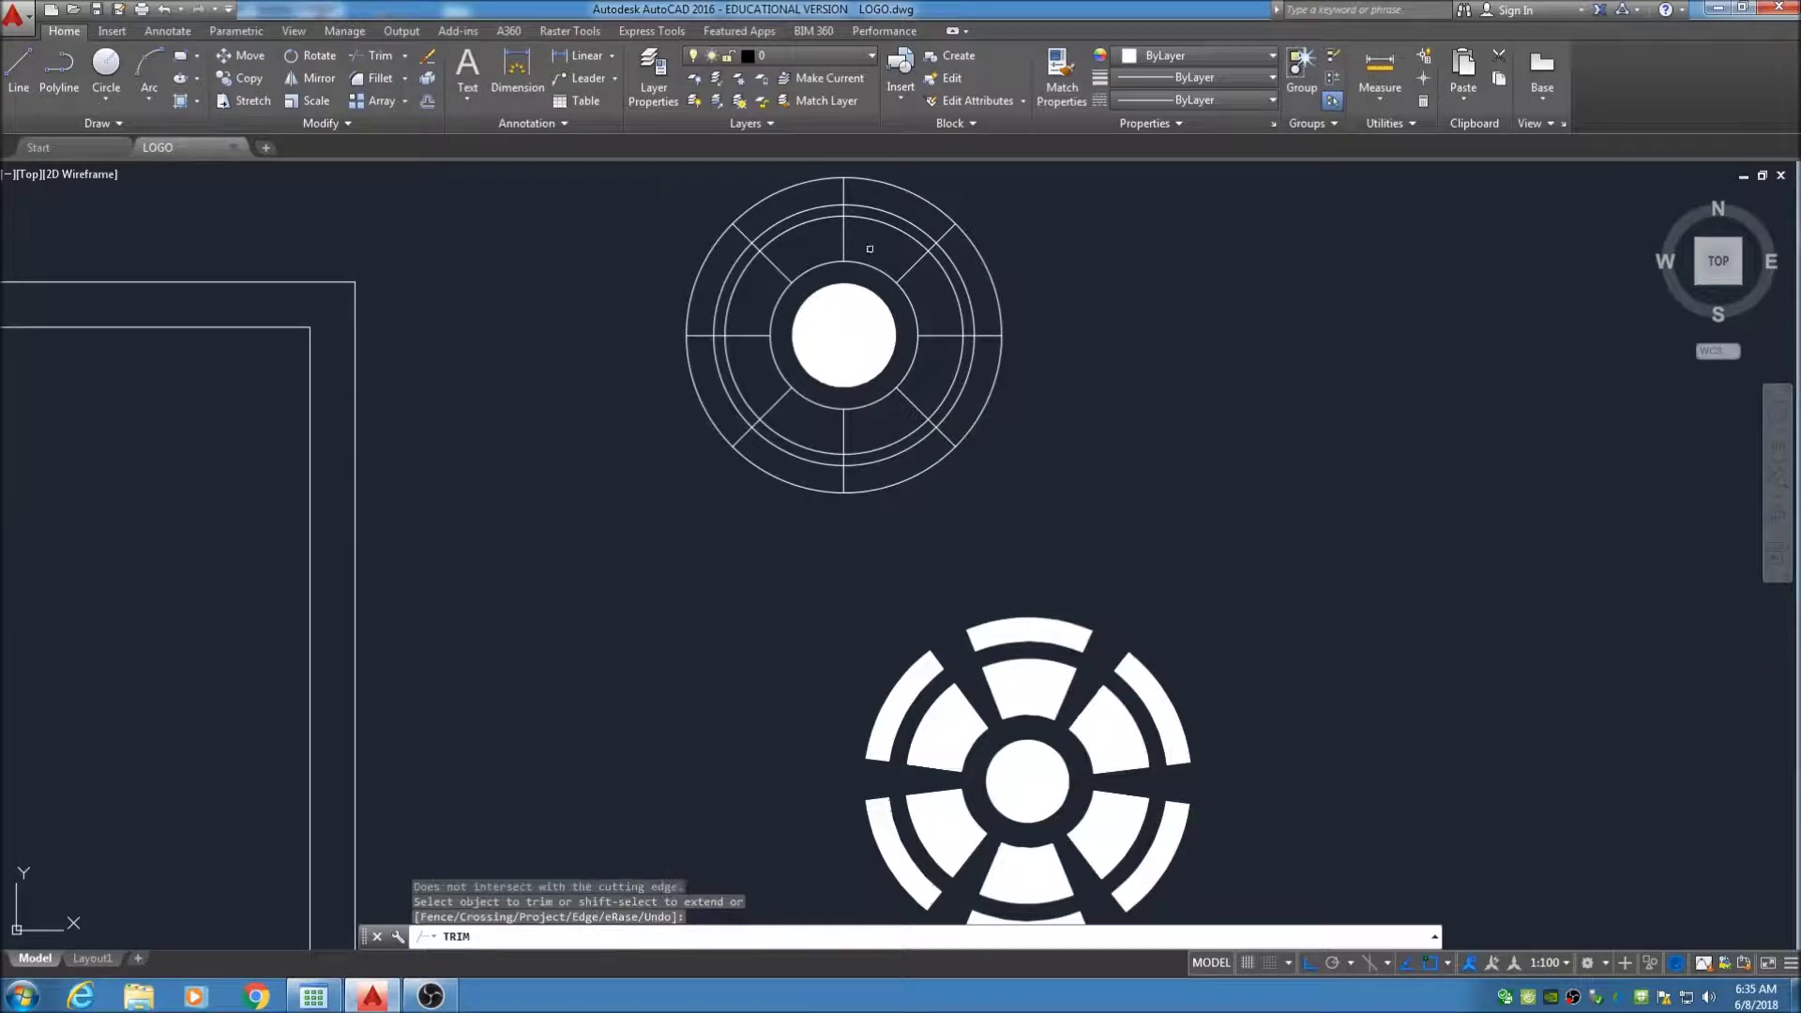
Trim all eight spokes within the narrow gap between the two closely spaced circles and save the drawing
click(924, 241)
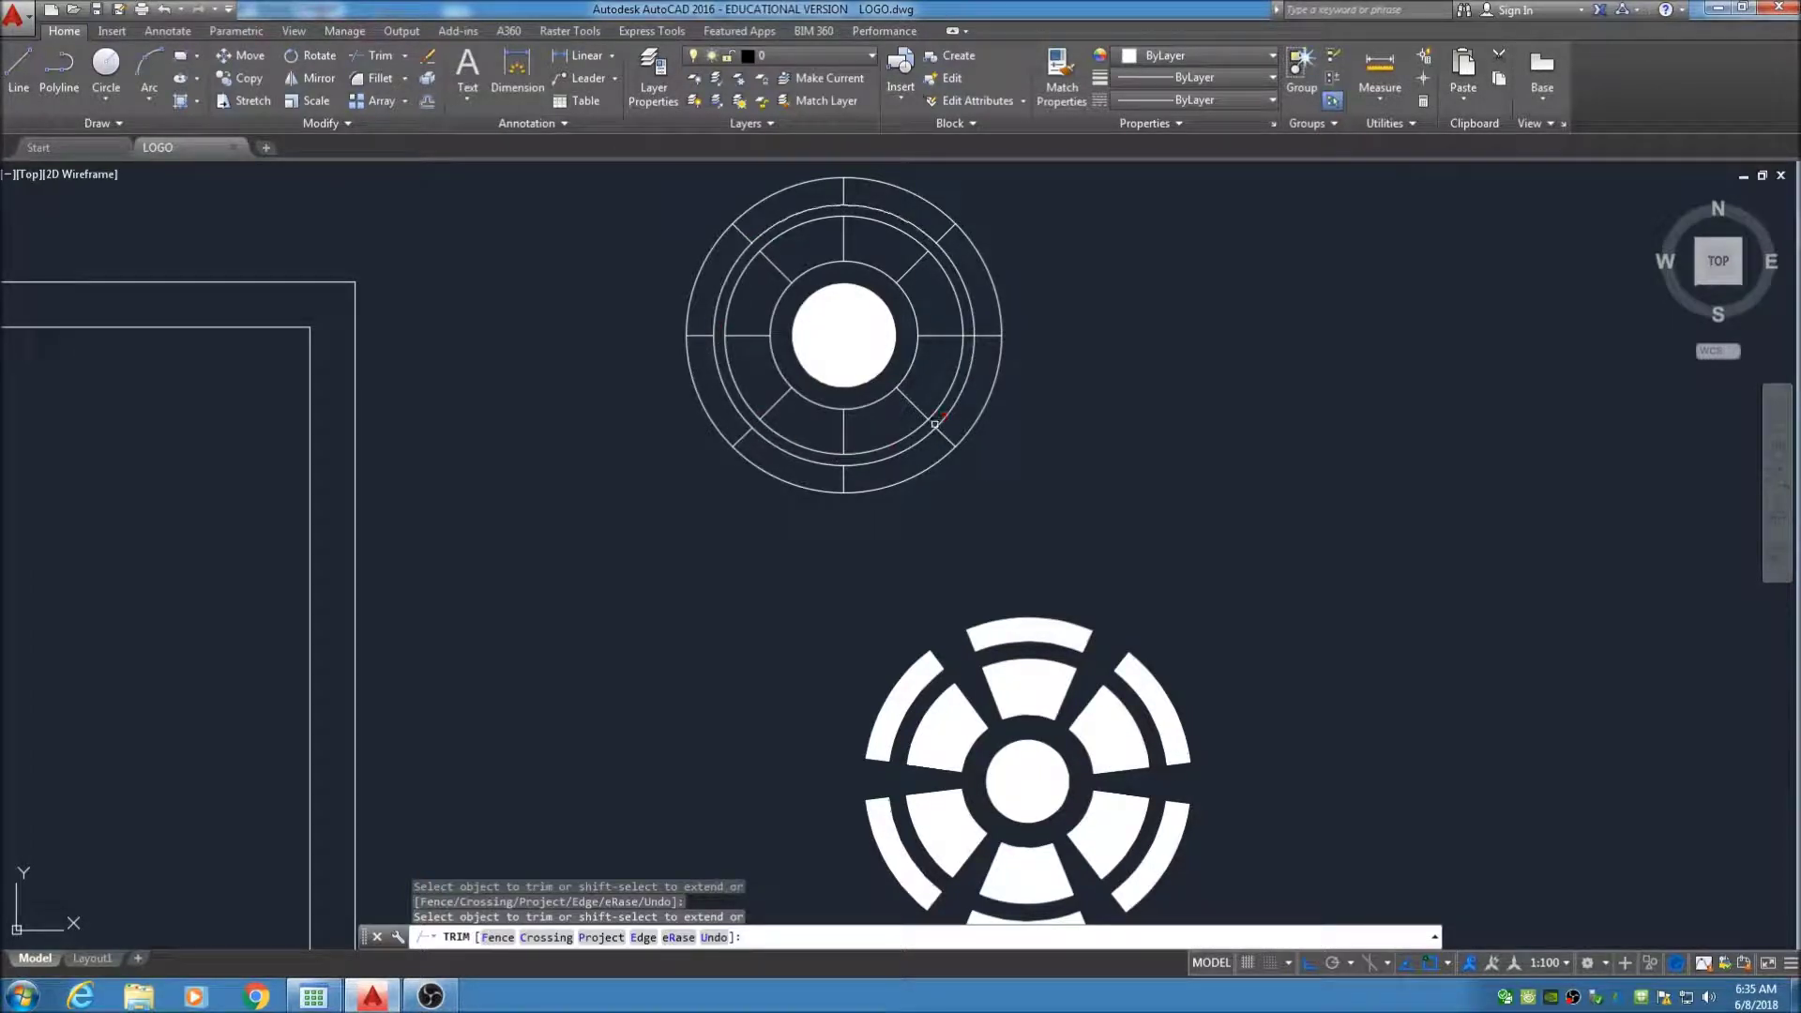
click(970, 335)
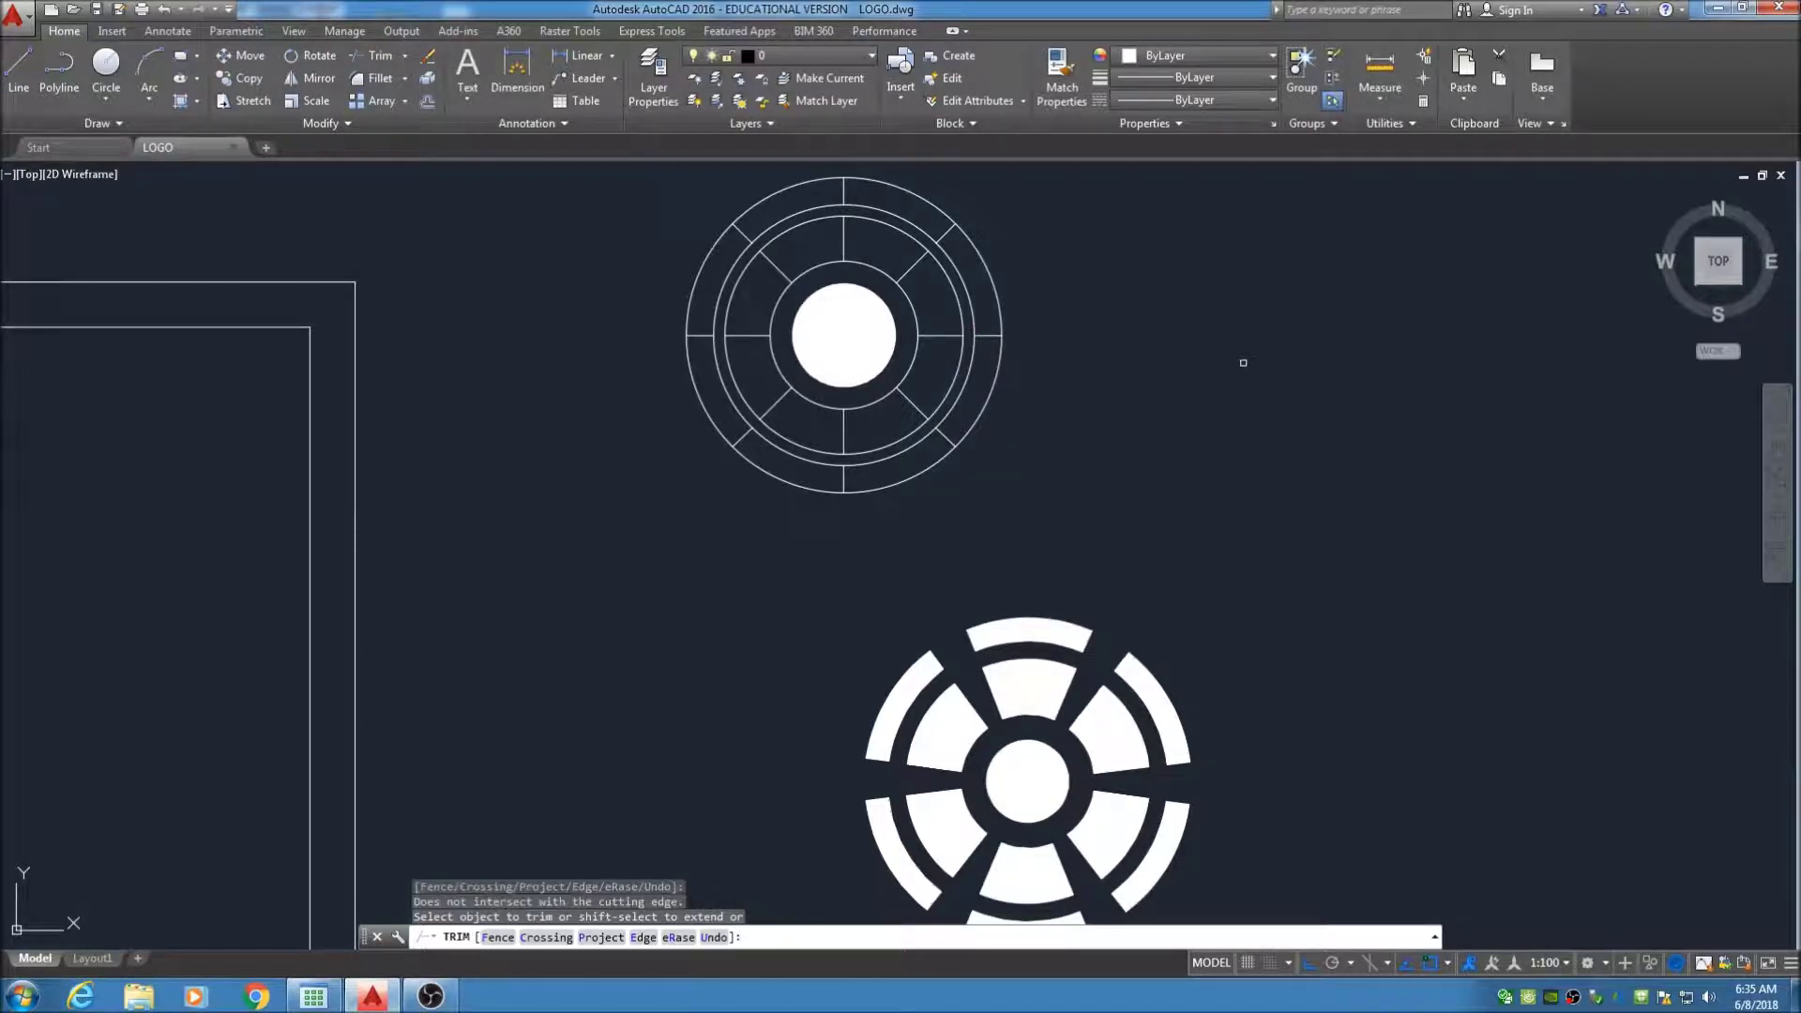
key(Escape)
key(ctrl+s)
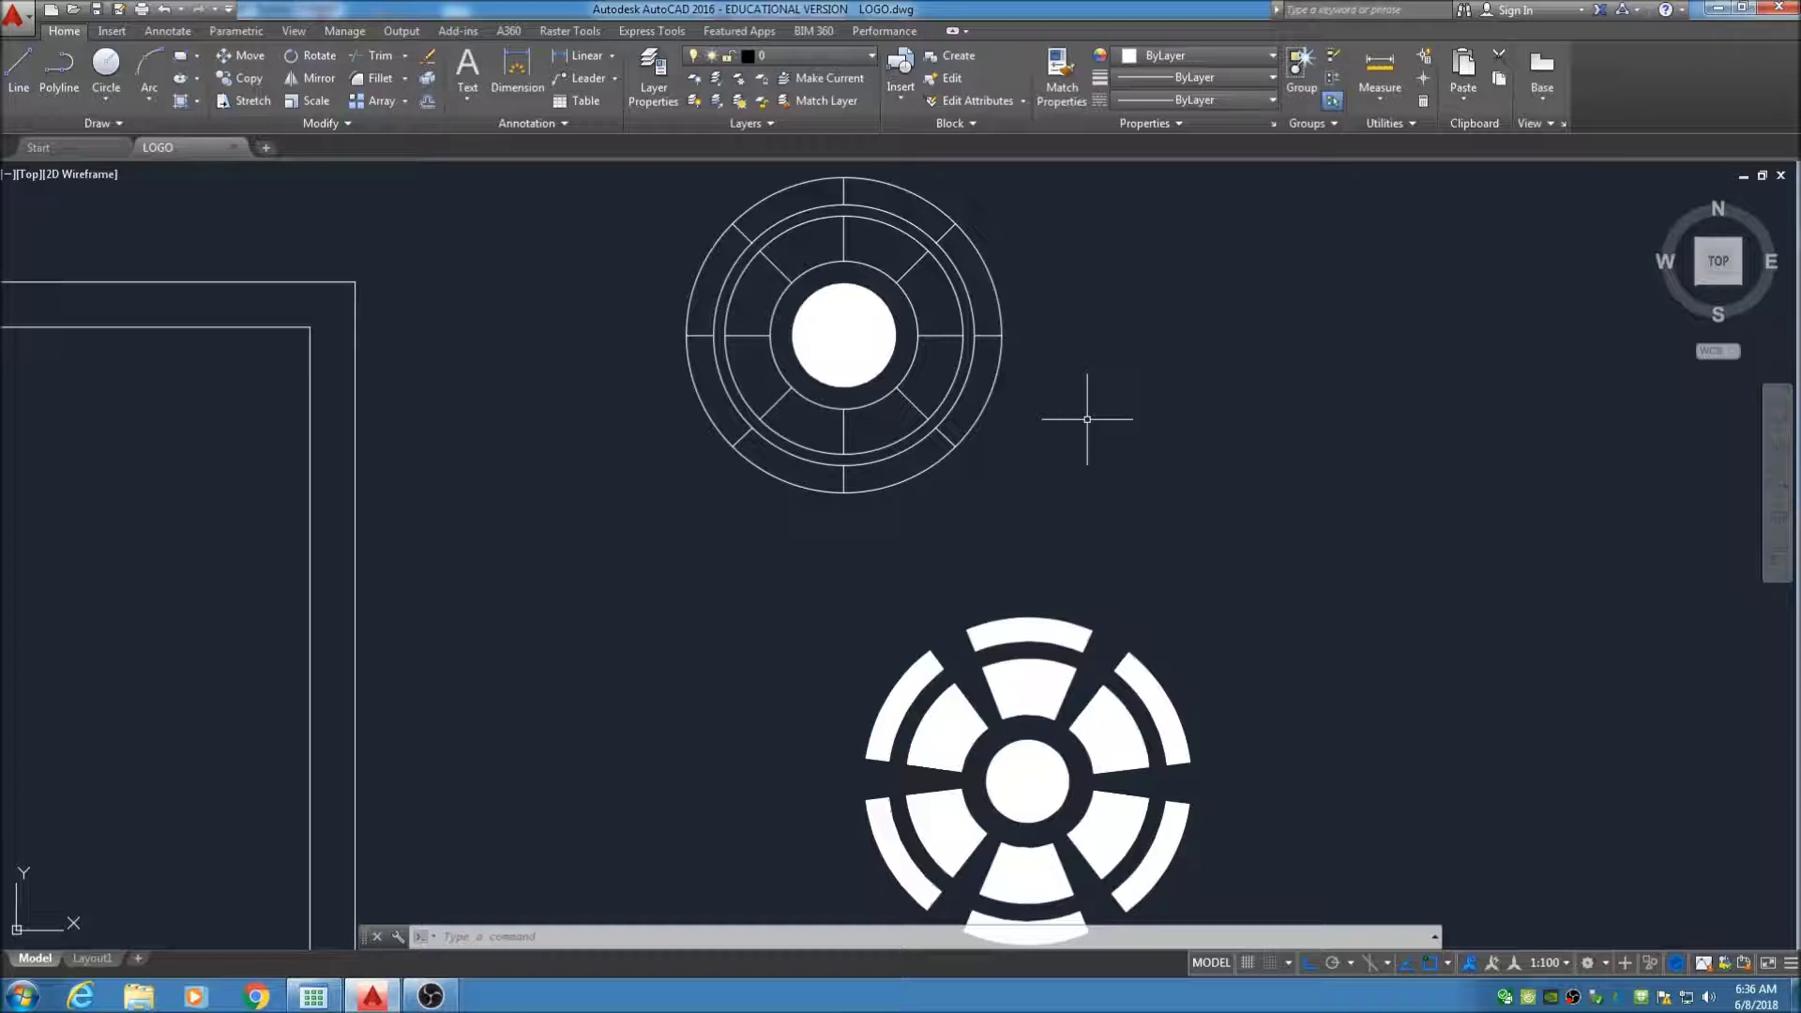
Copy the whole wheel horizontally from its center to the empty space on its right, clear of the original
middle_drag(848, 282, 835, 319)
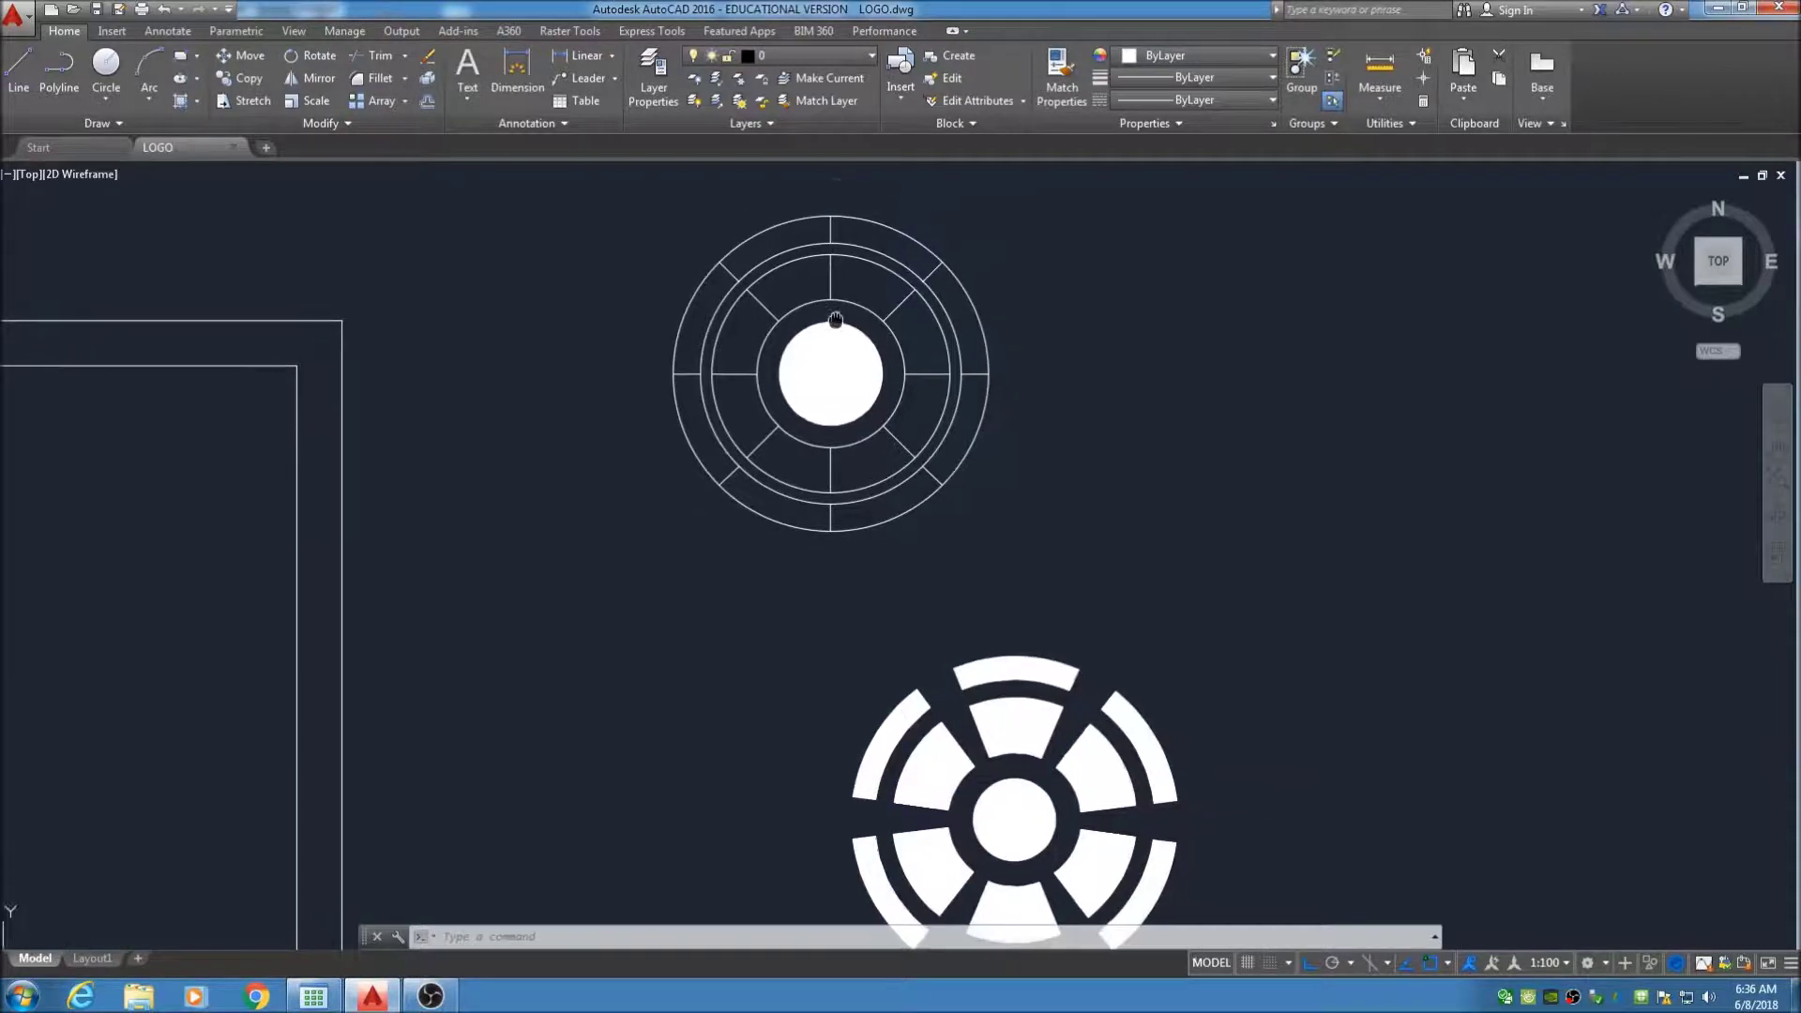
click(633, 177)
click(1077, 599)
right_click(1061, 371)
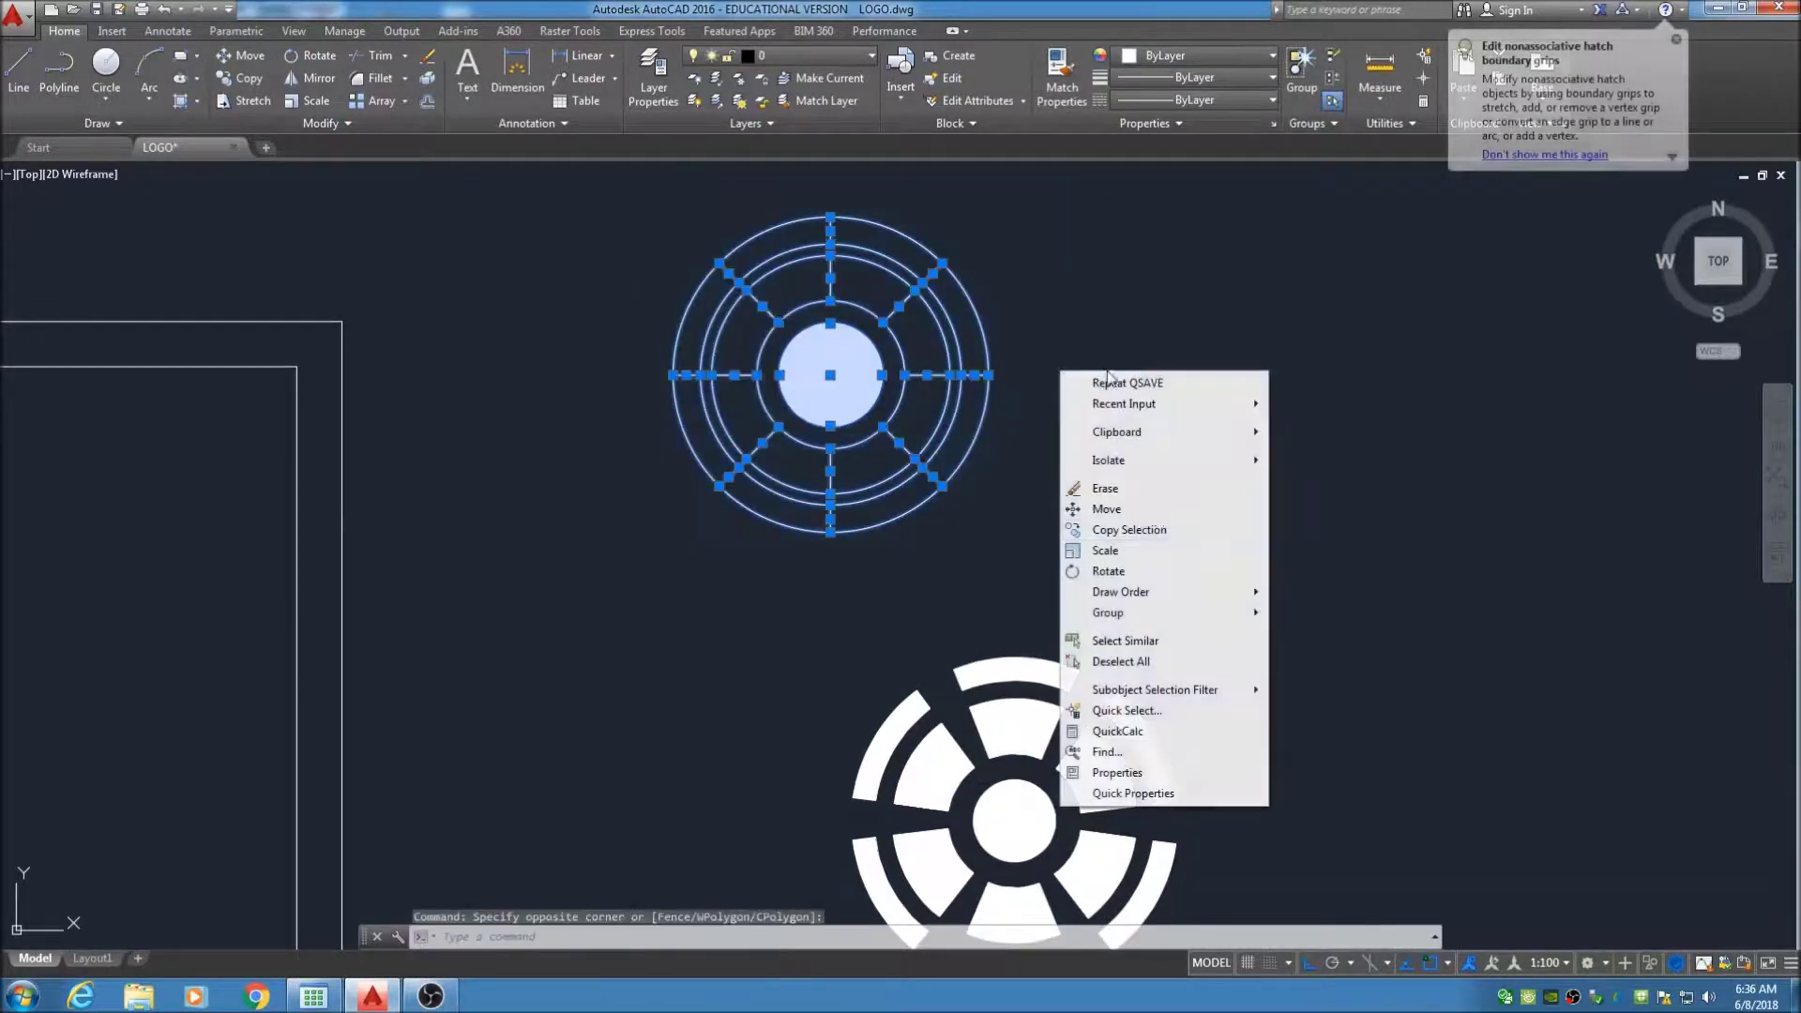
click(1129, 529)
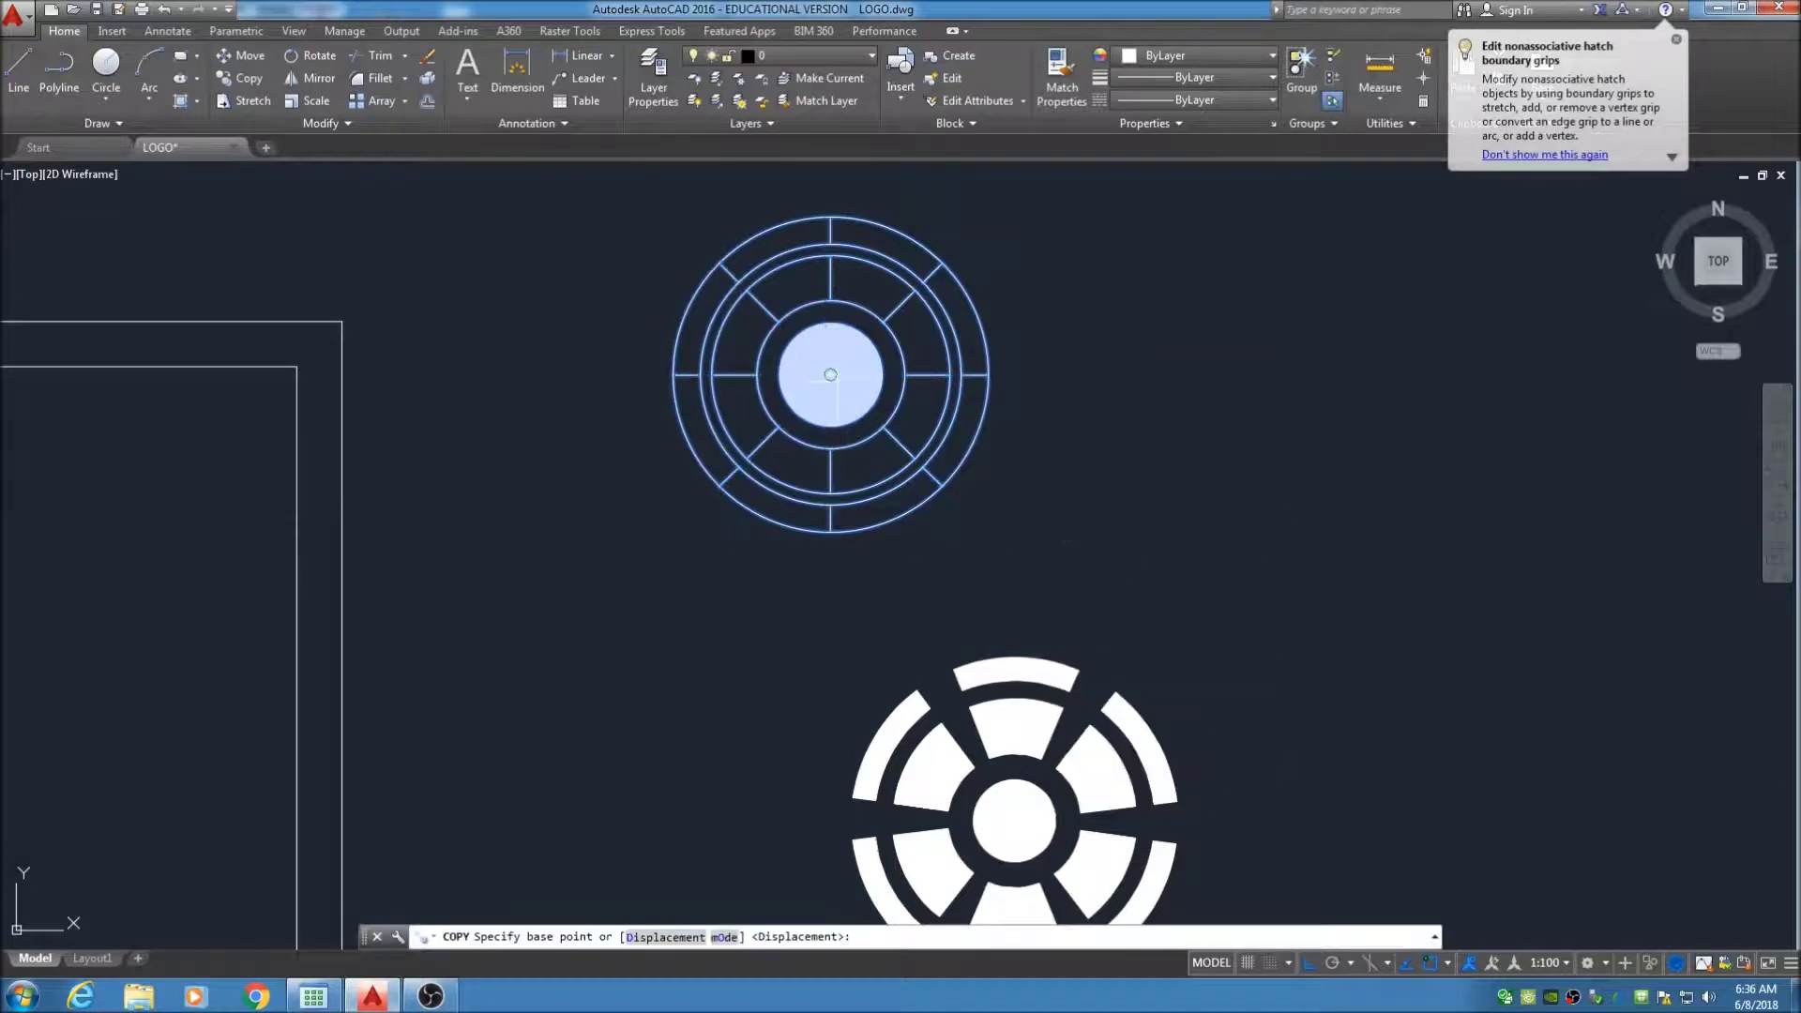
click(830, 374)
click(1252, 375)
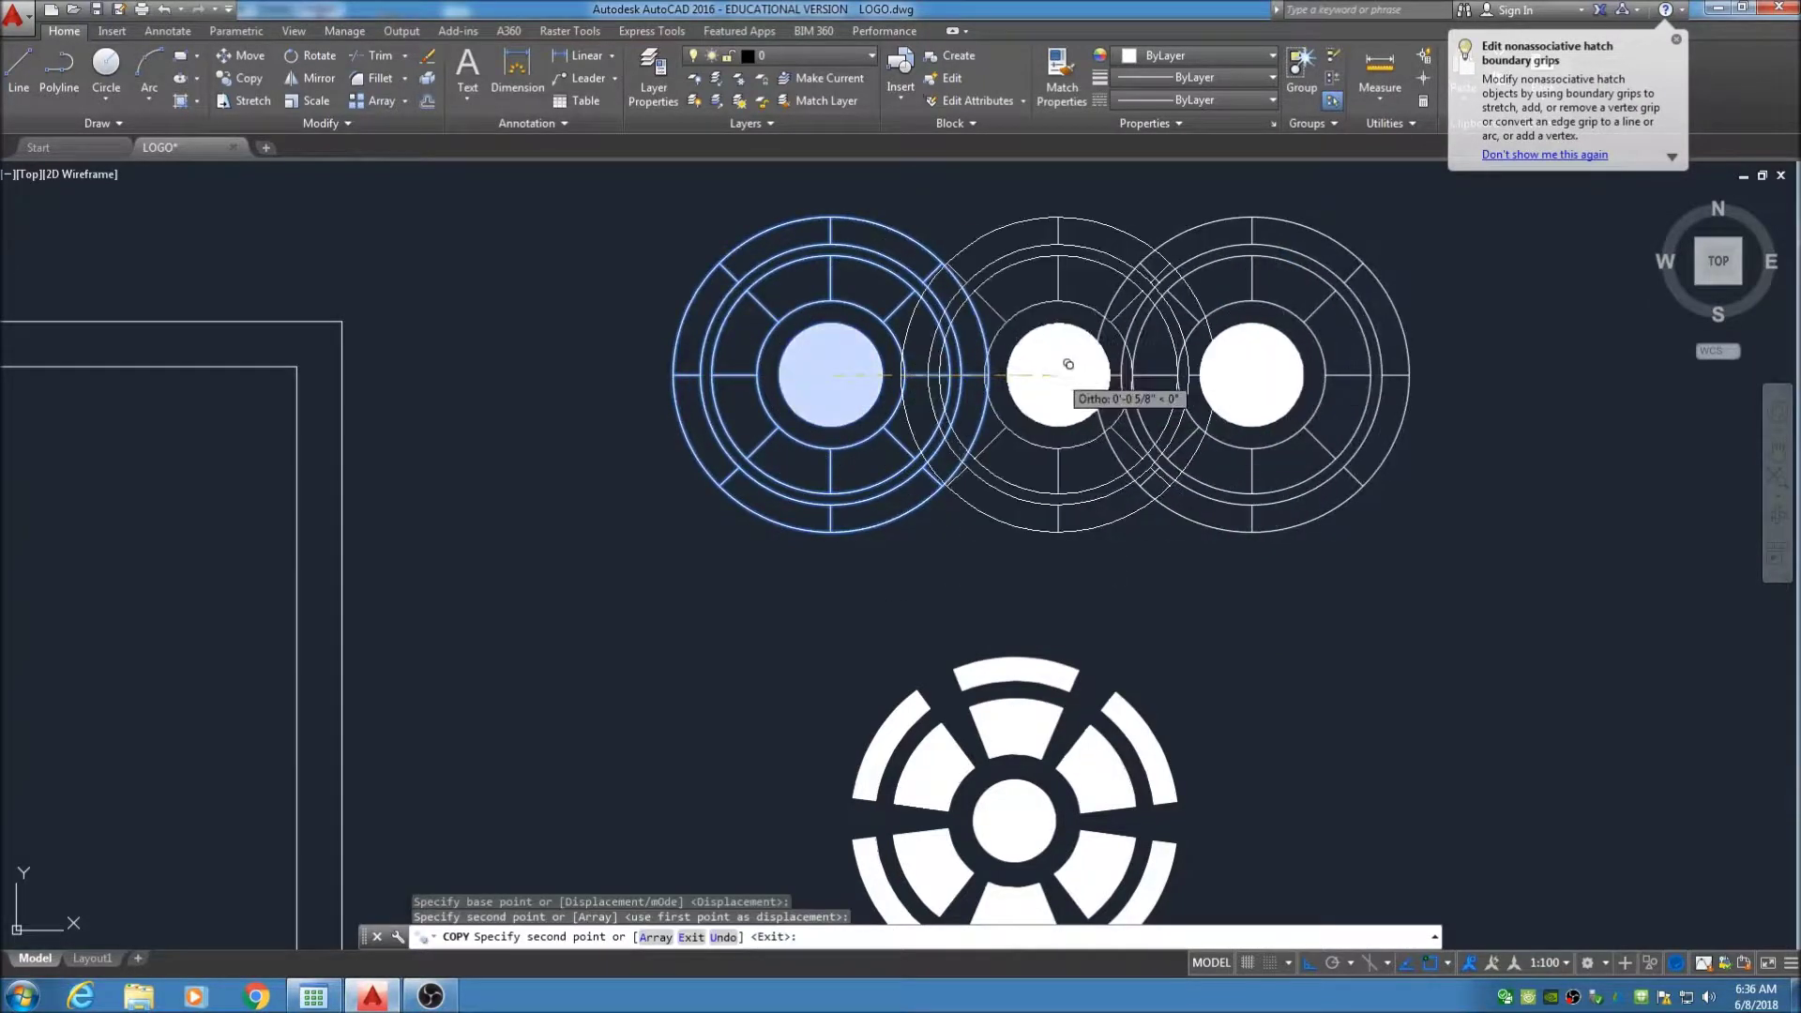
key(Escape)
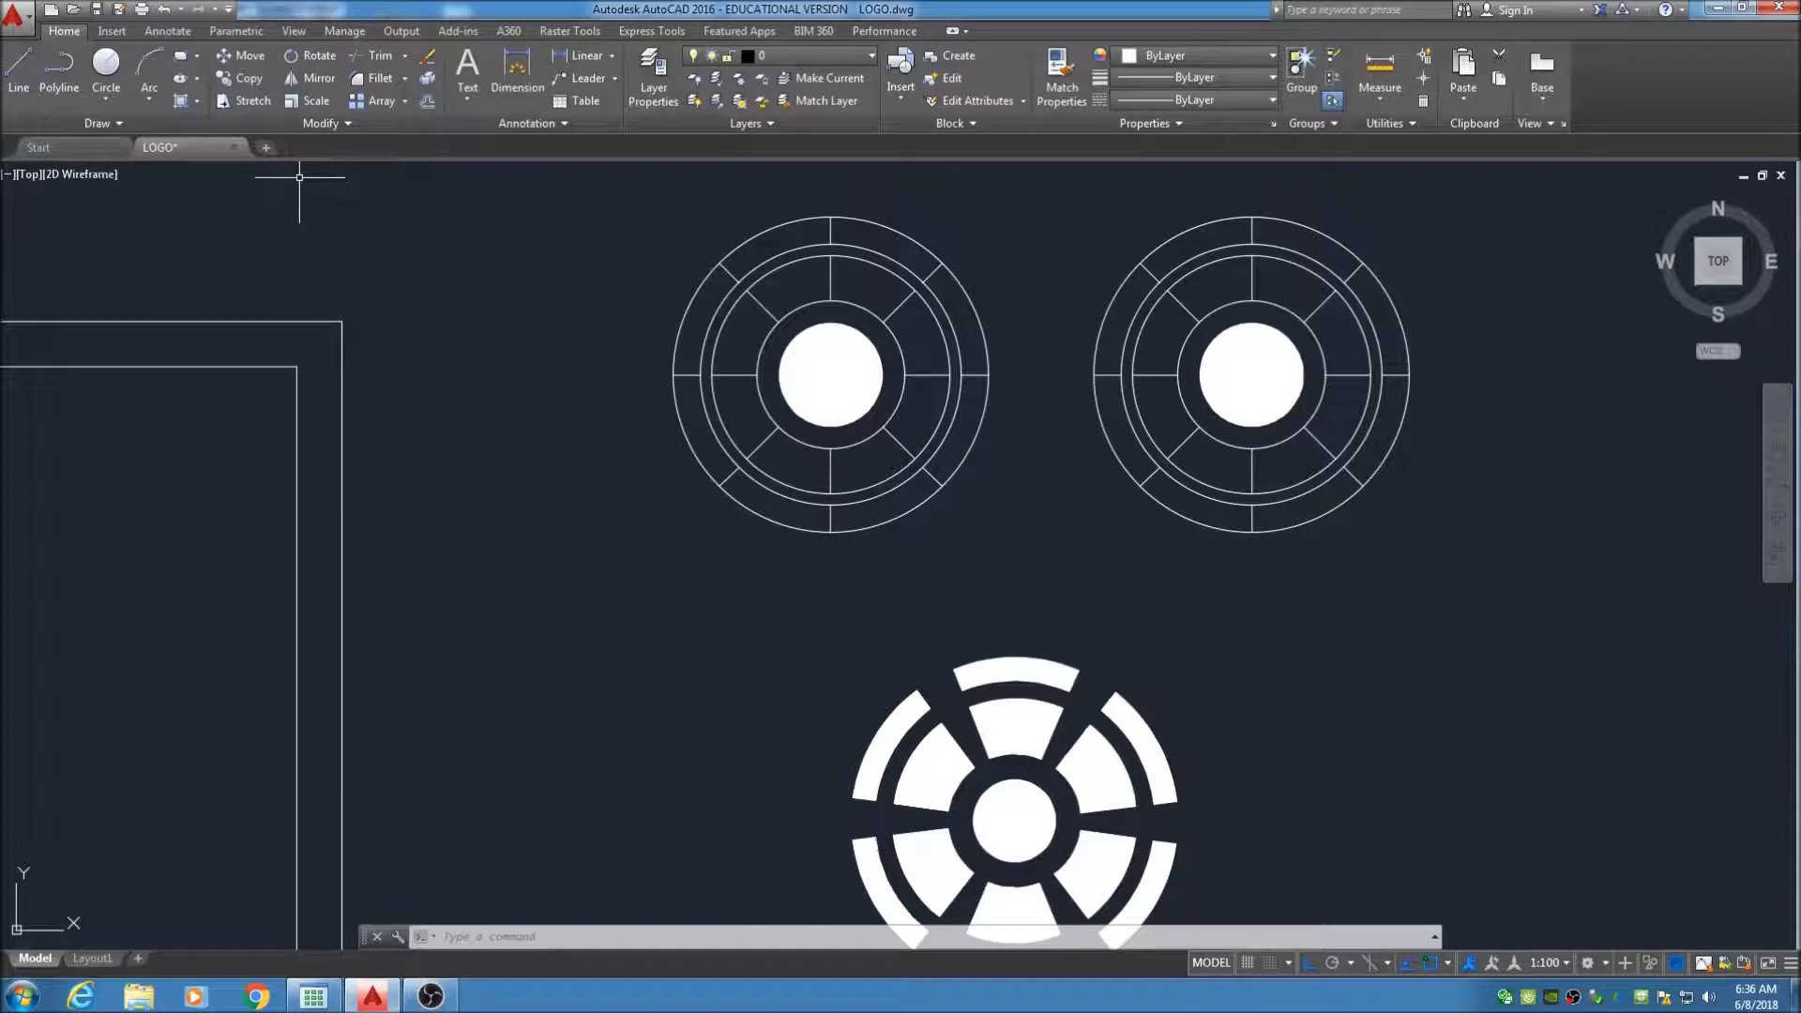
Fill four alternating outer-ring segments of the original wheel with a SOLID hatch, beginning with the one left of the top spoke
click(197, 100)
click(243, 138)
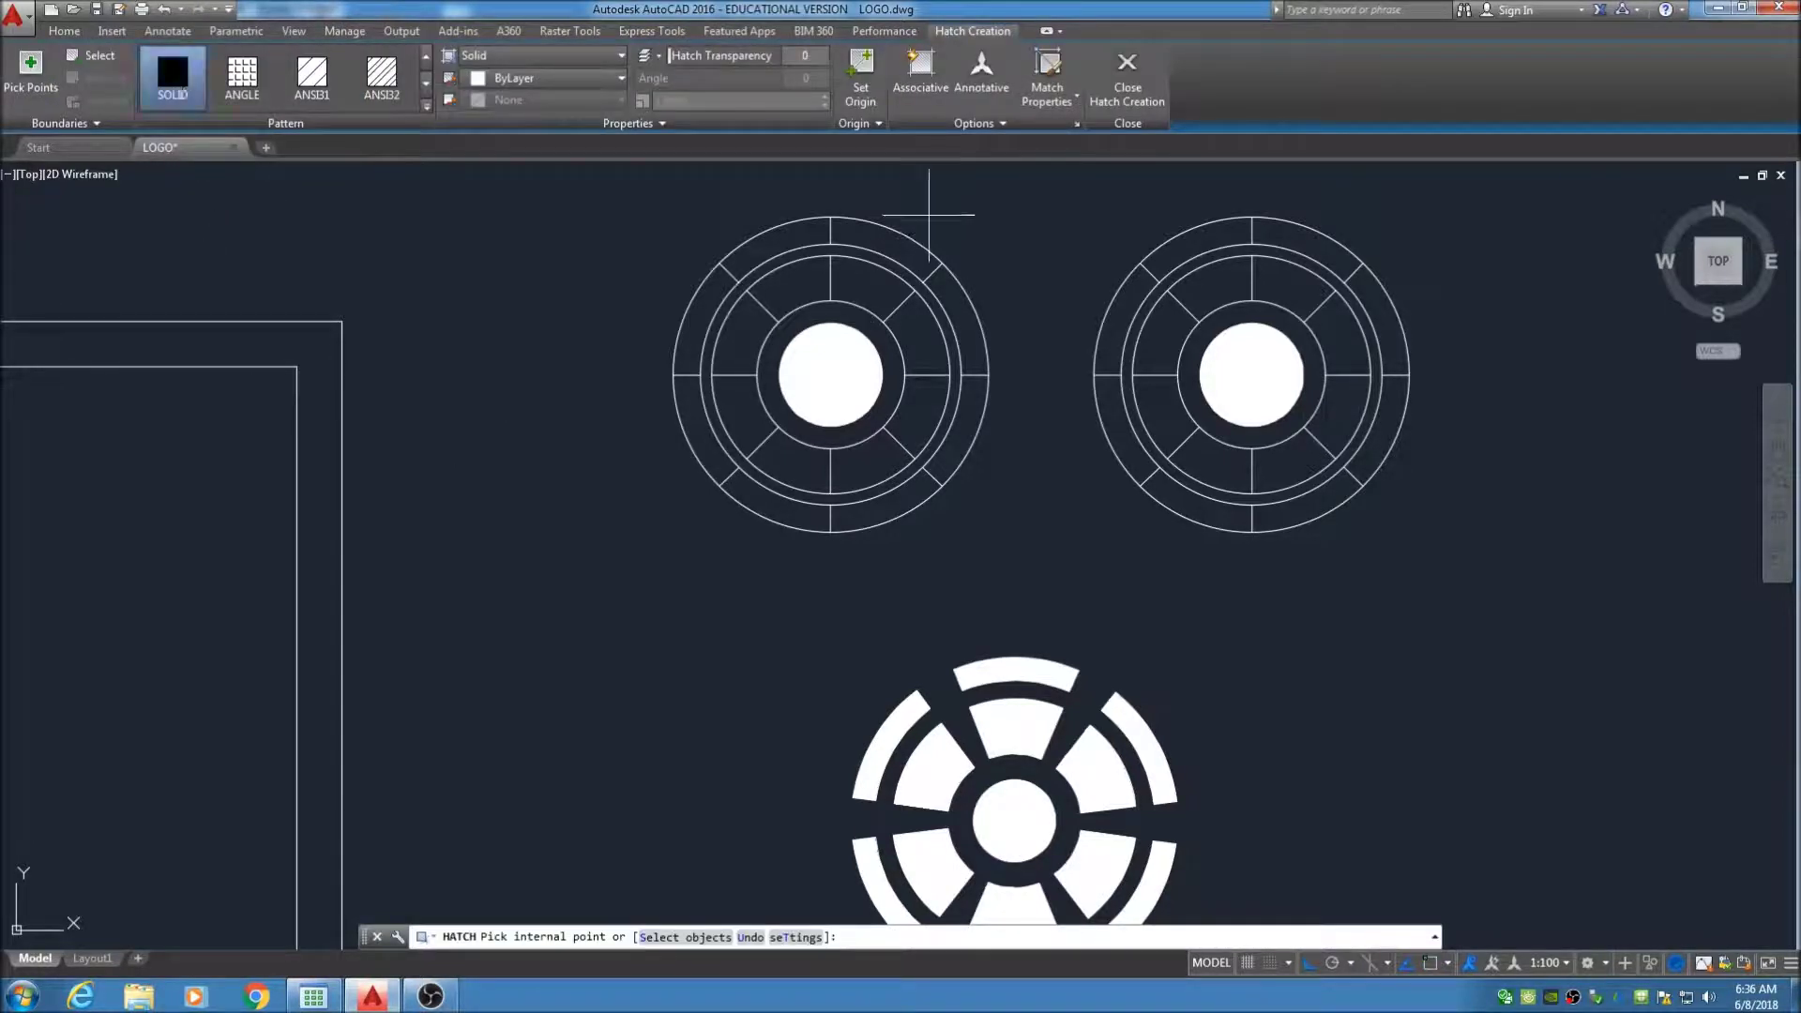
click(767, 237)
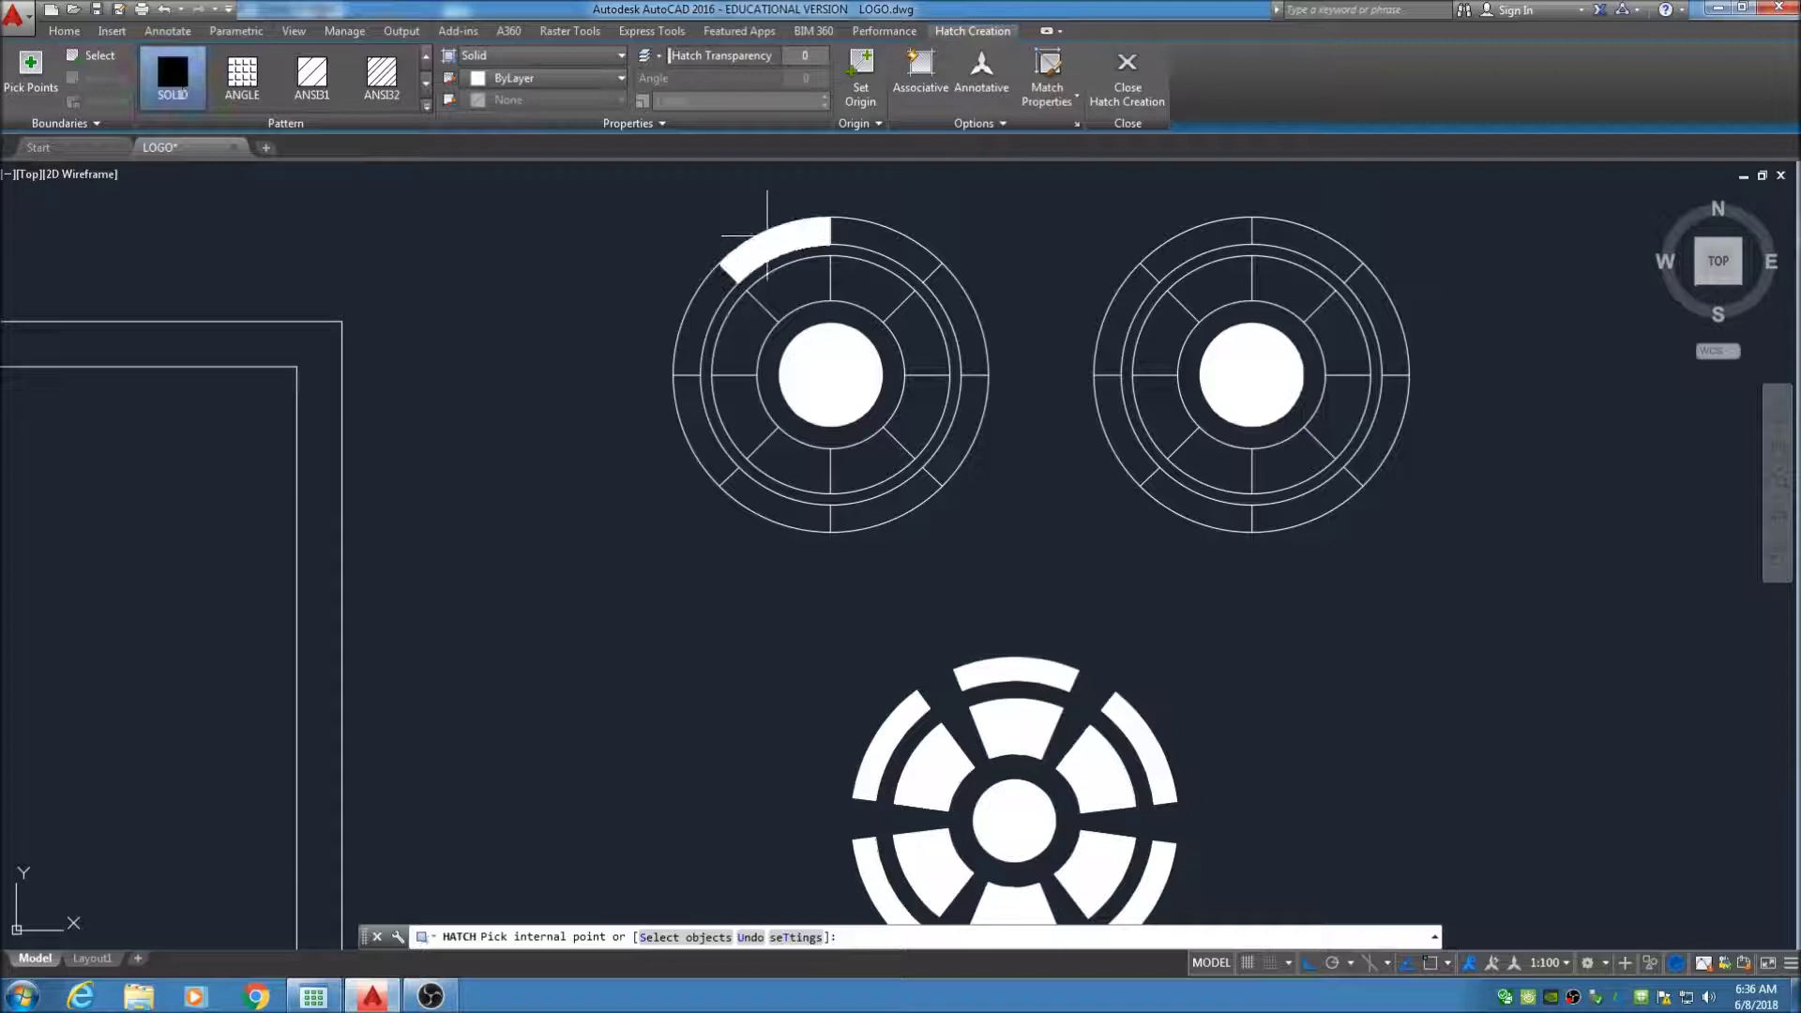
click(959, 296)
click(927, 459)
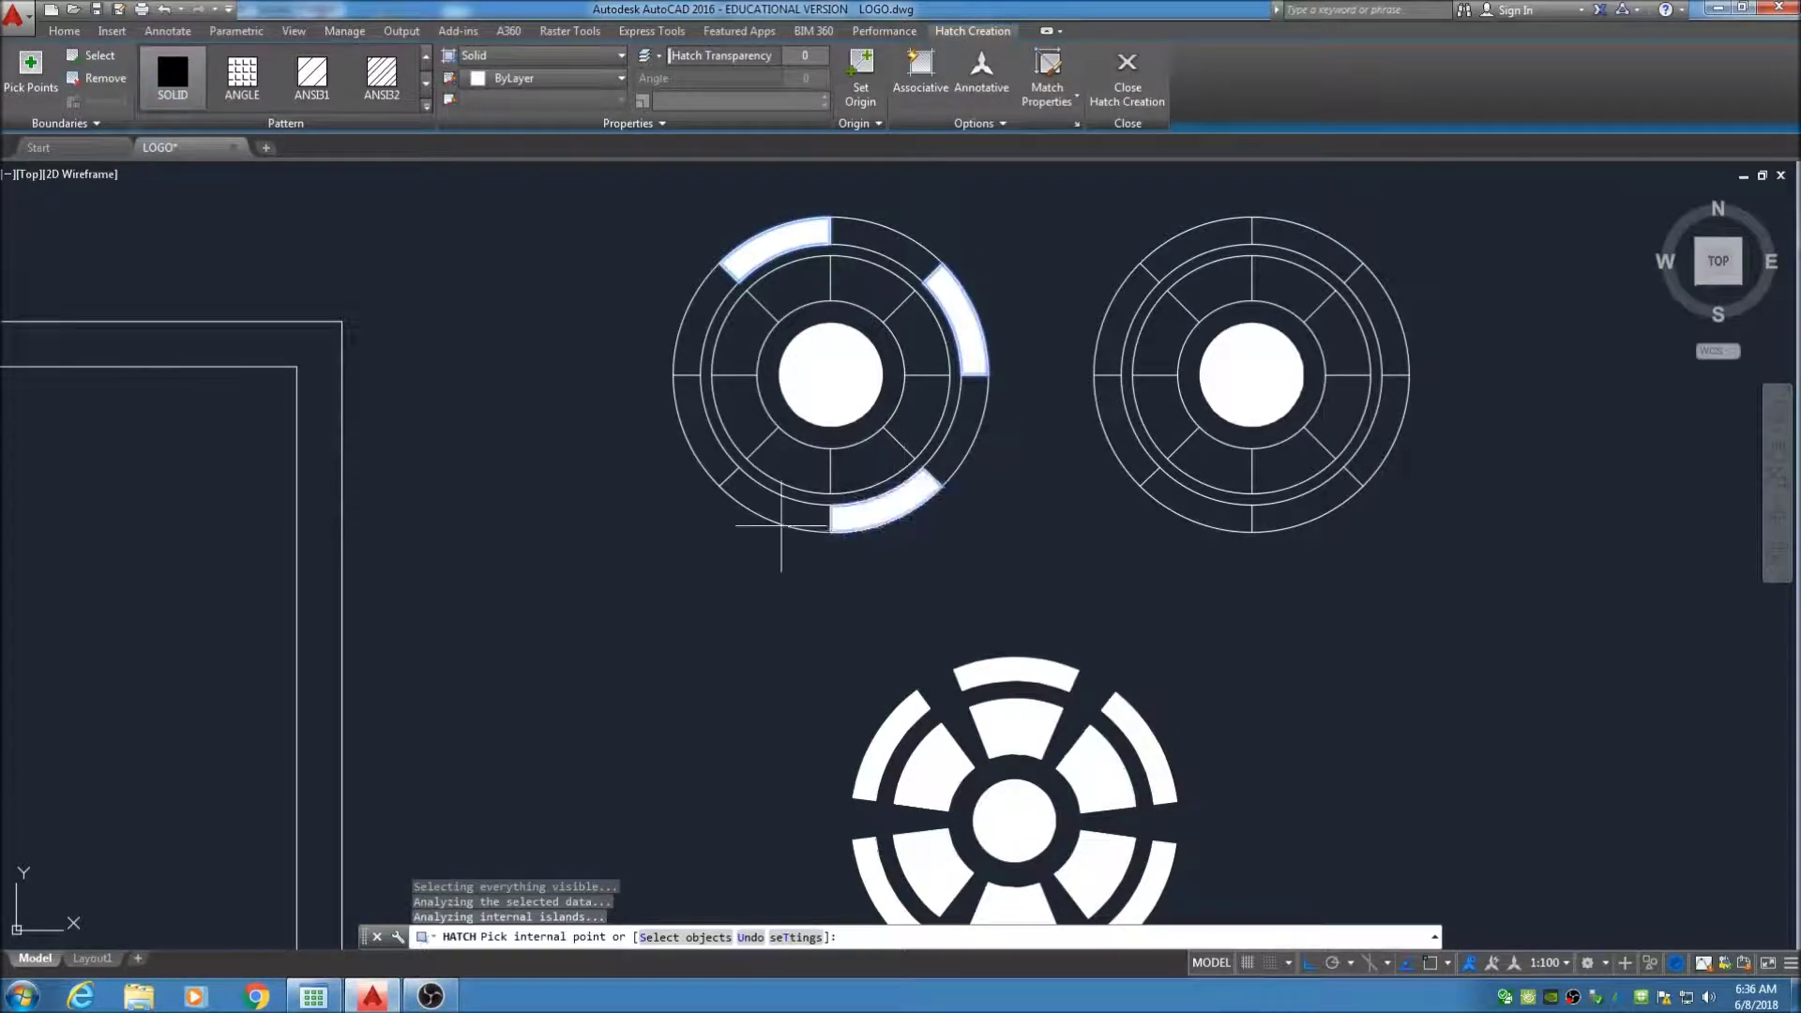
click(702, 436)
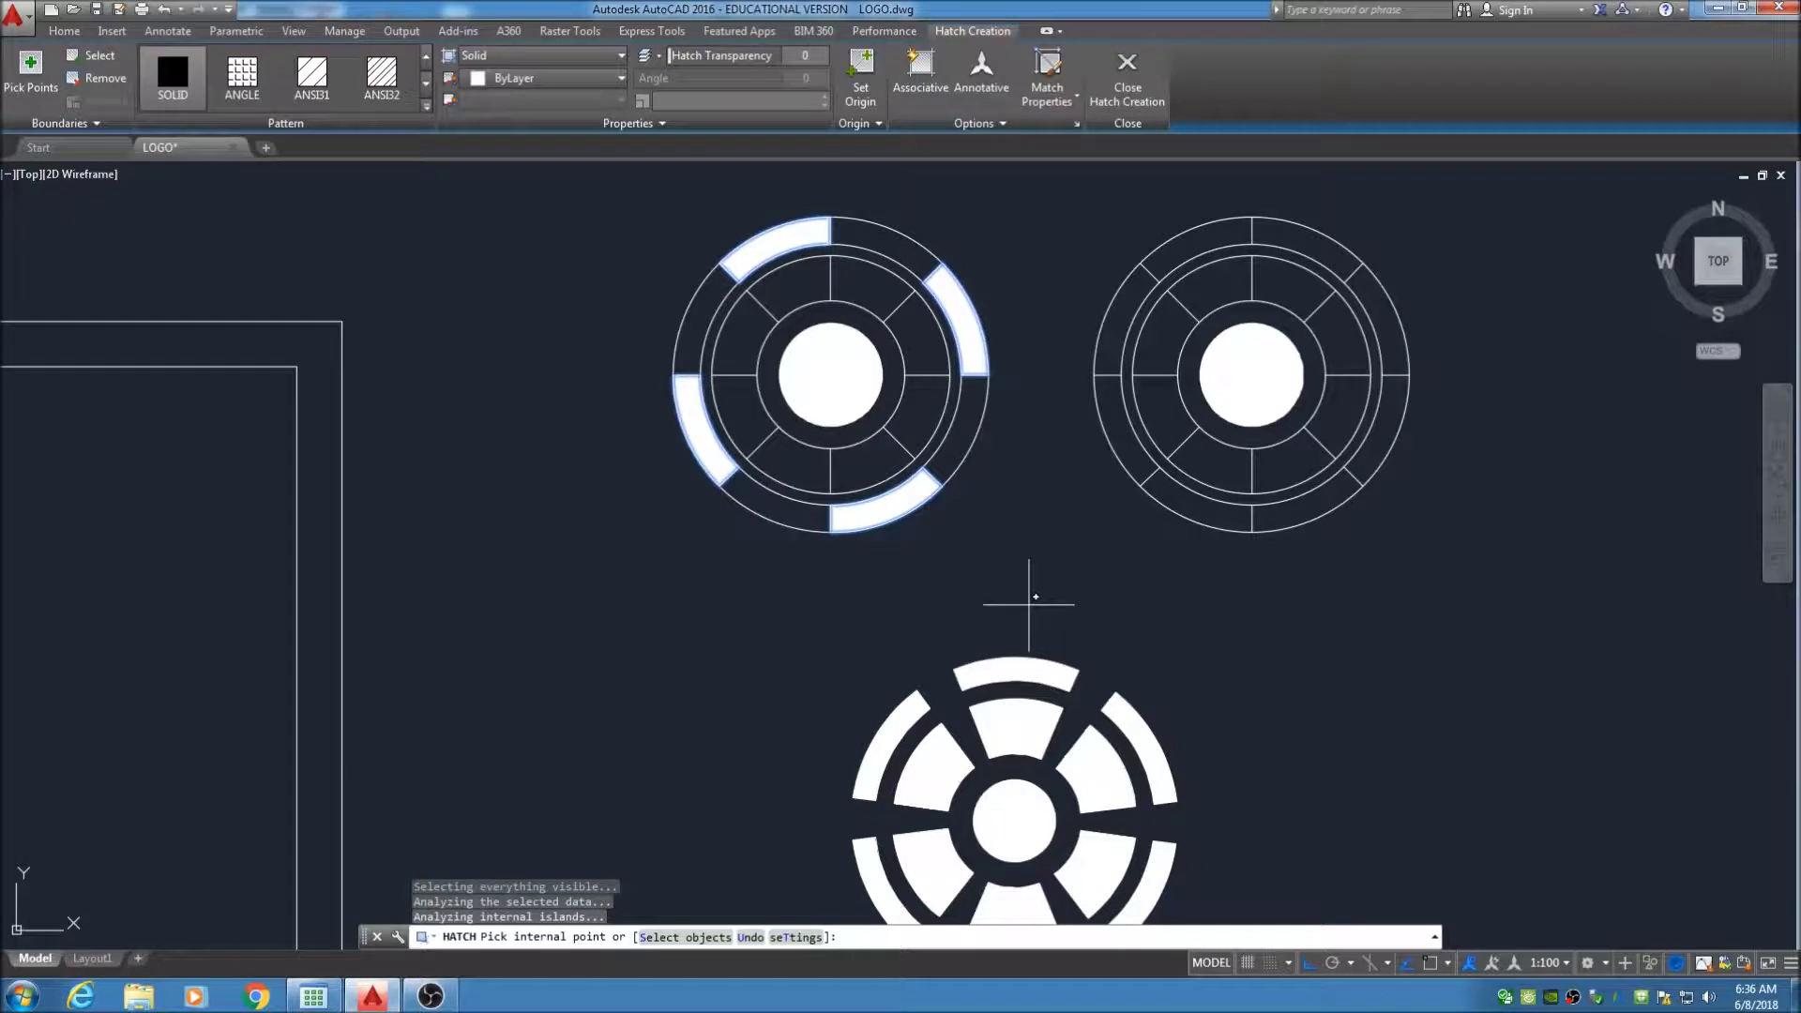
key(Return)
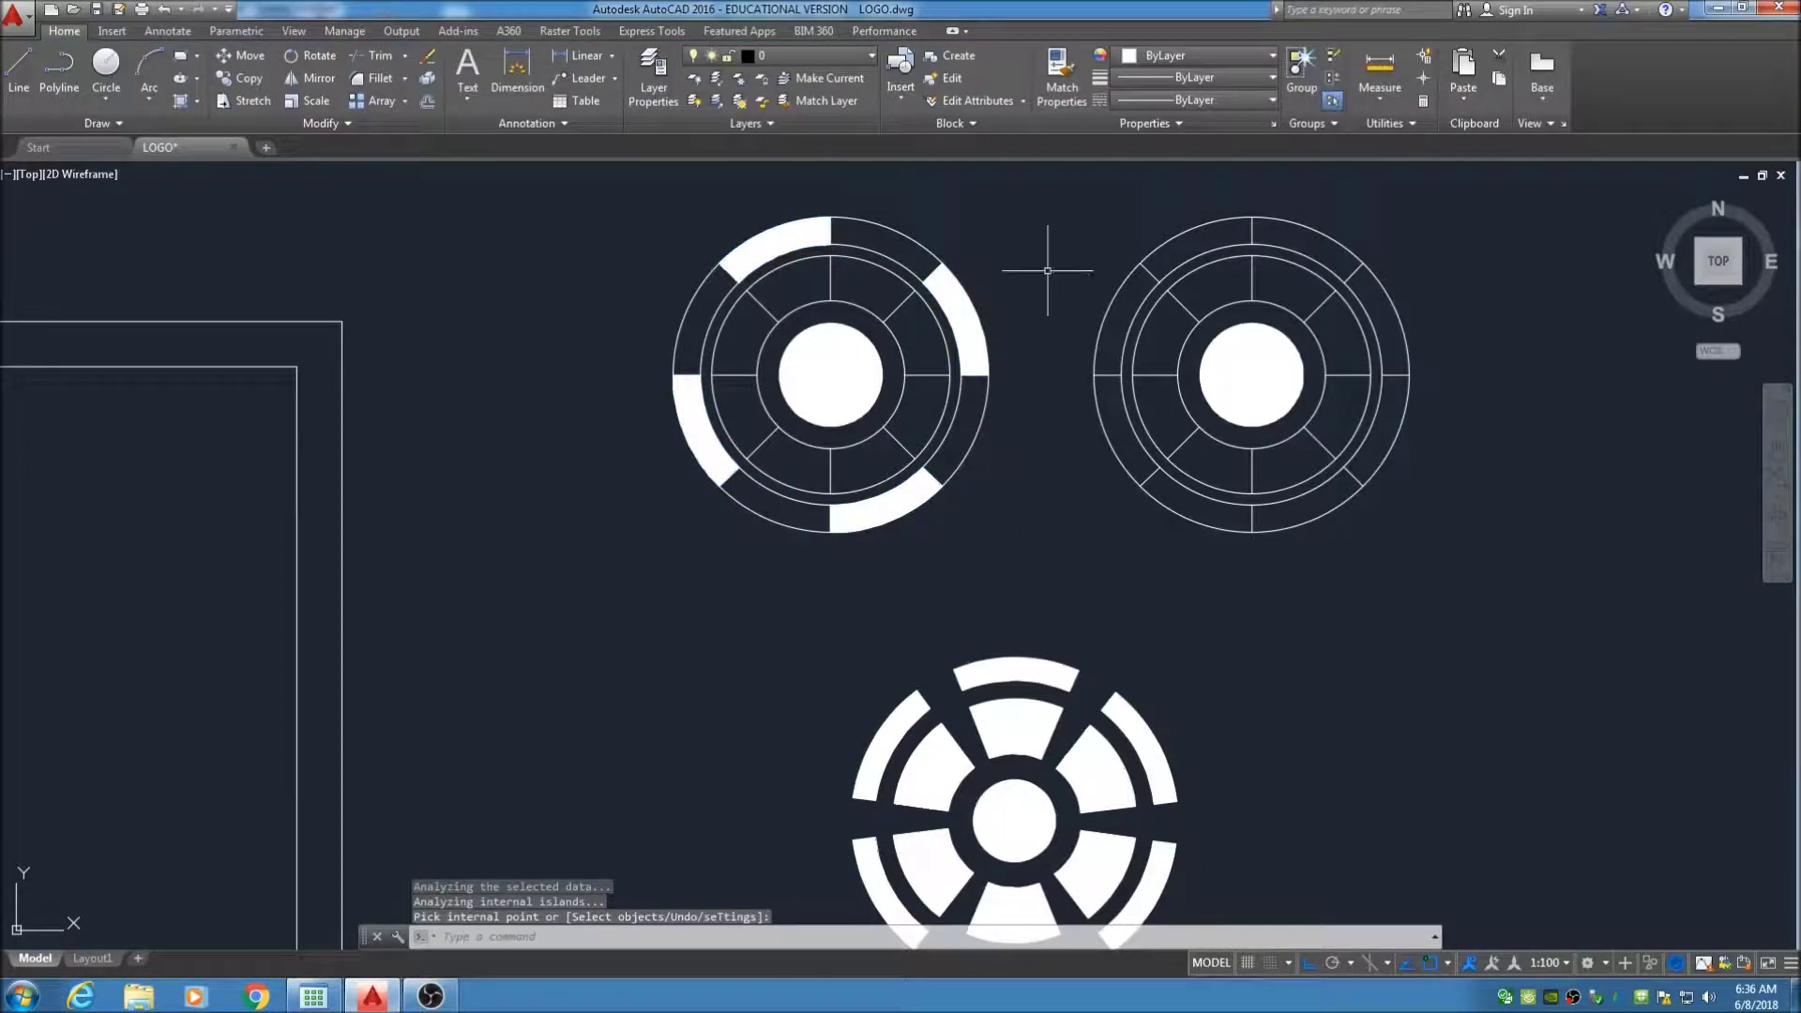
Select the outer-ring hatch of the original wheel to check which segments belong to it
key(Return)
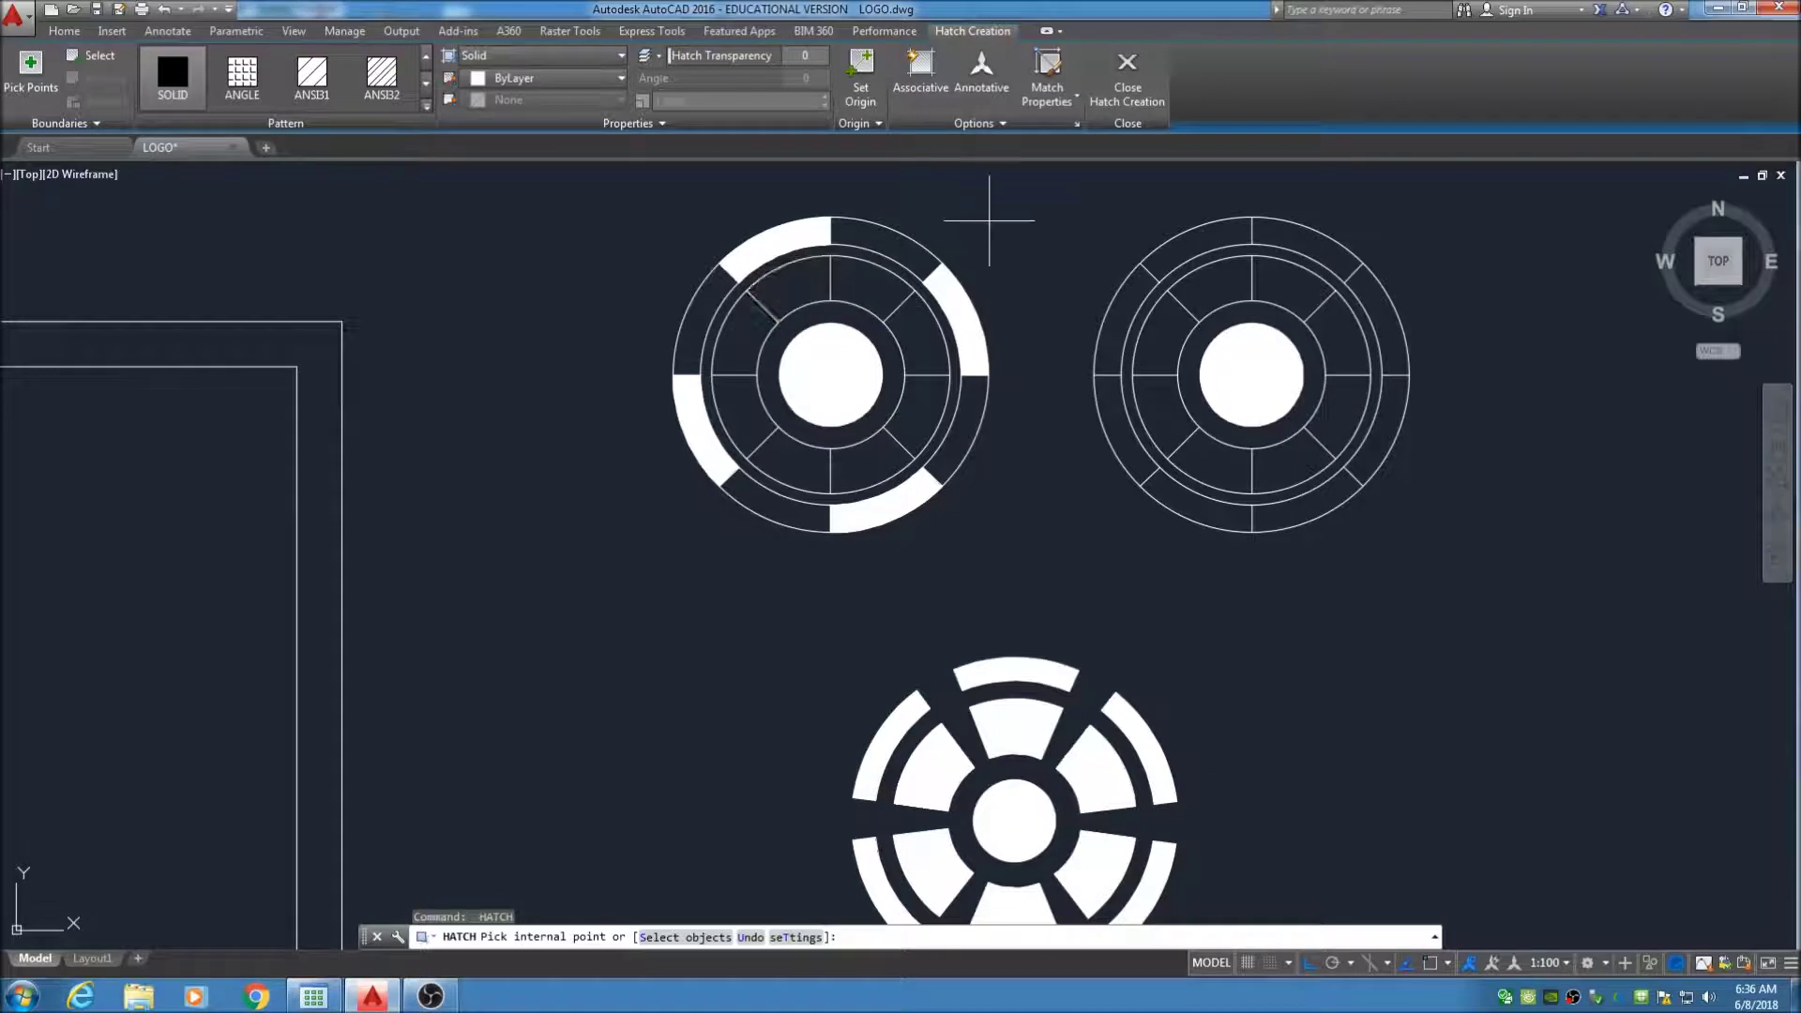
key(Escape)
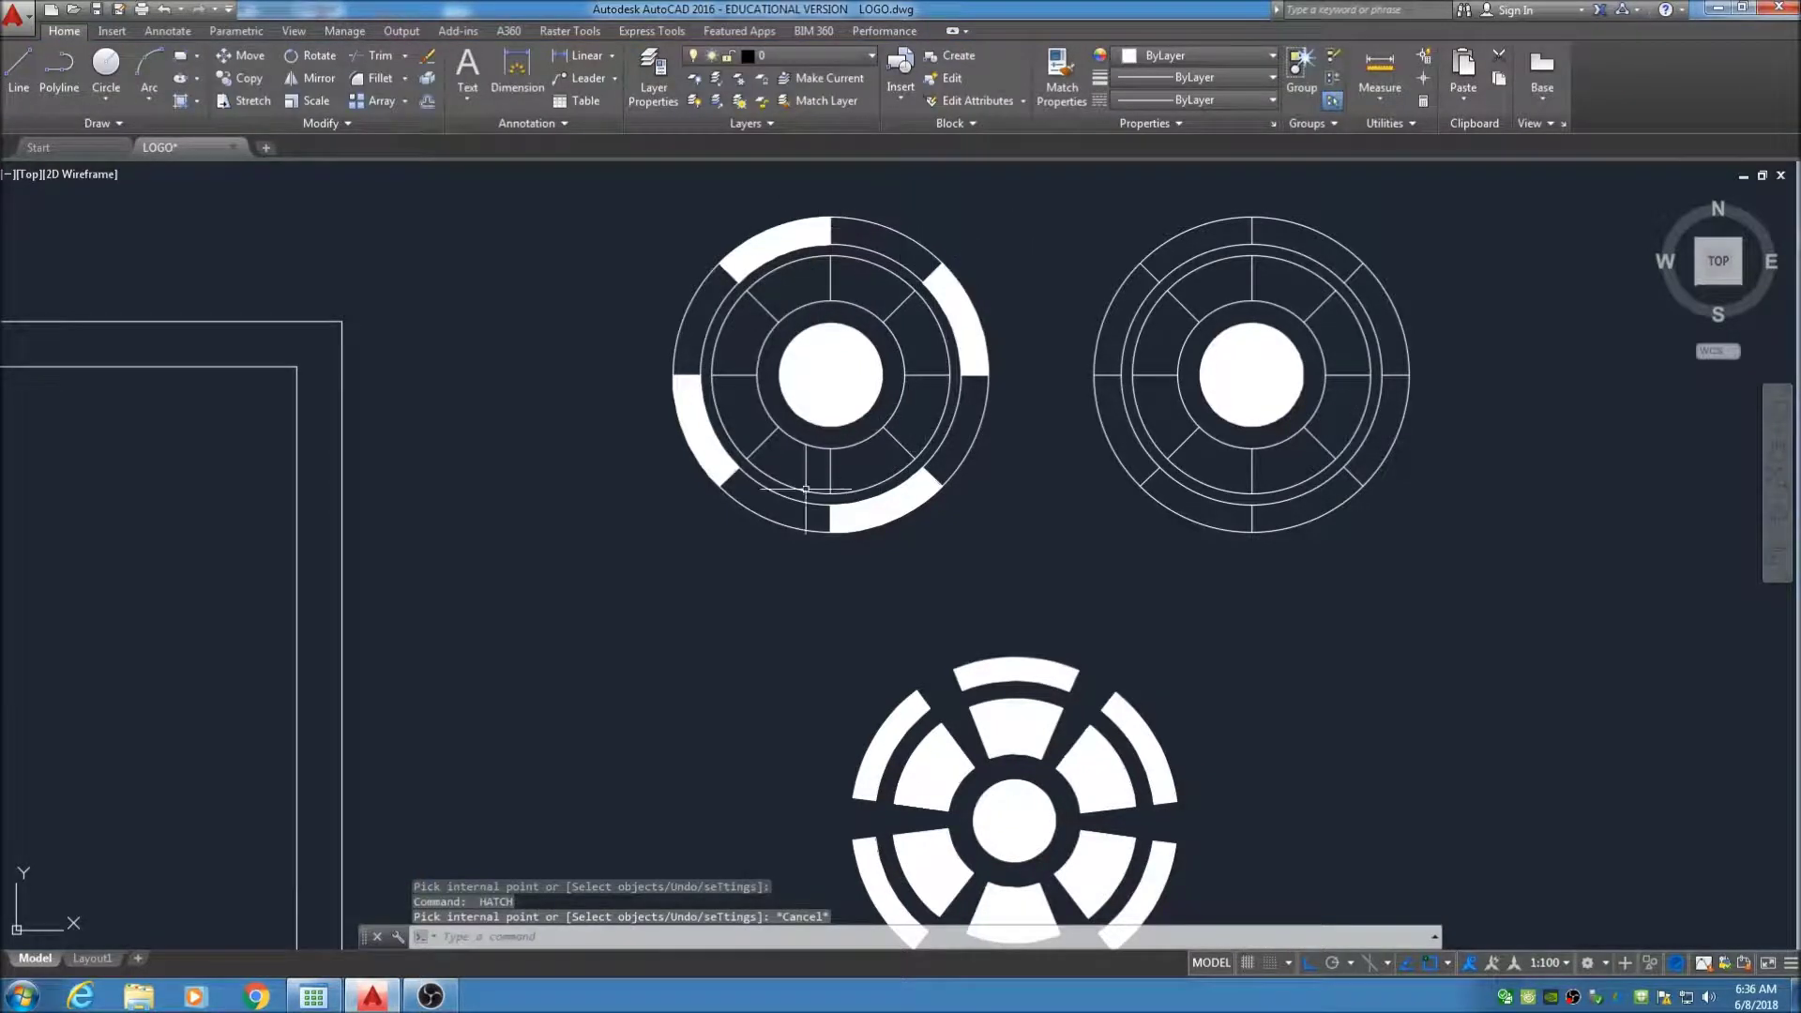
click(977, 316)
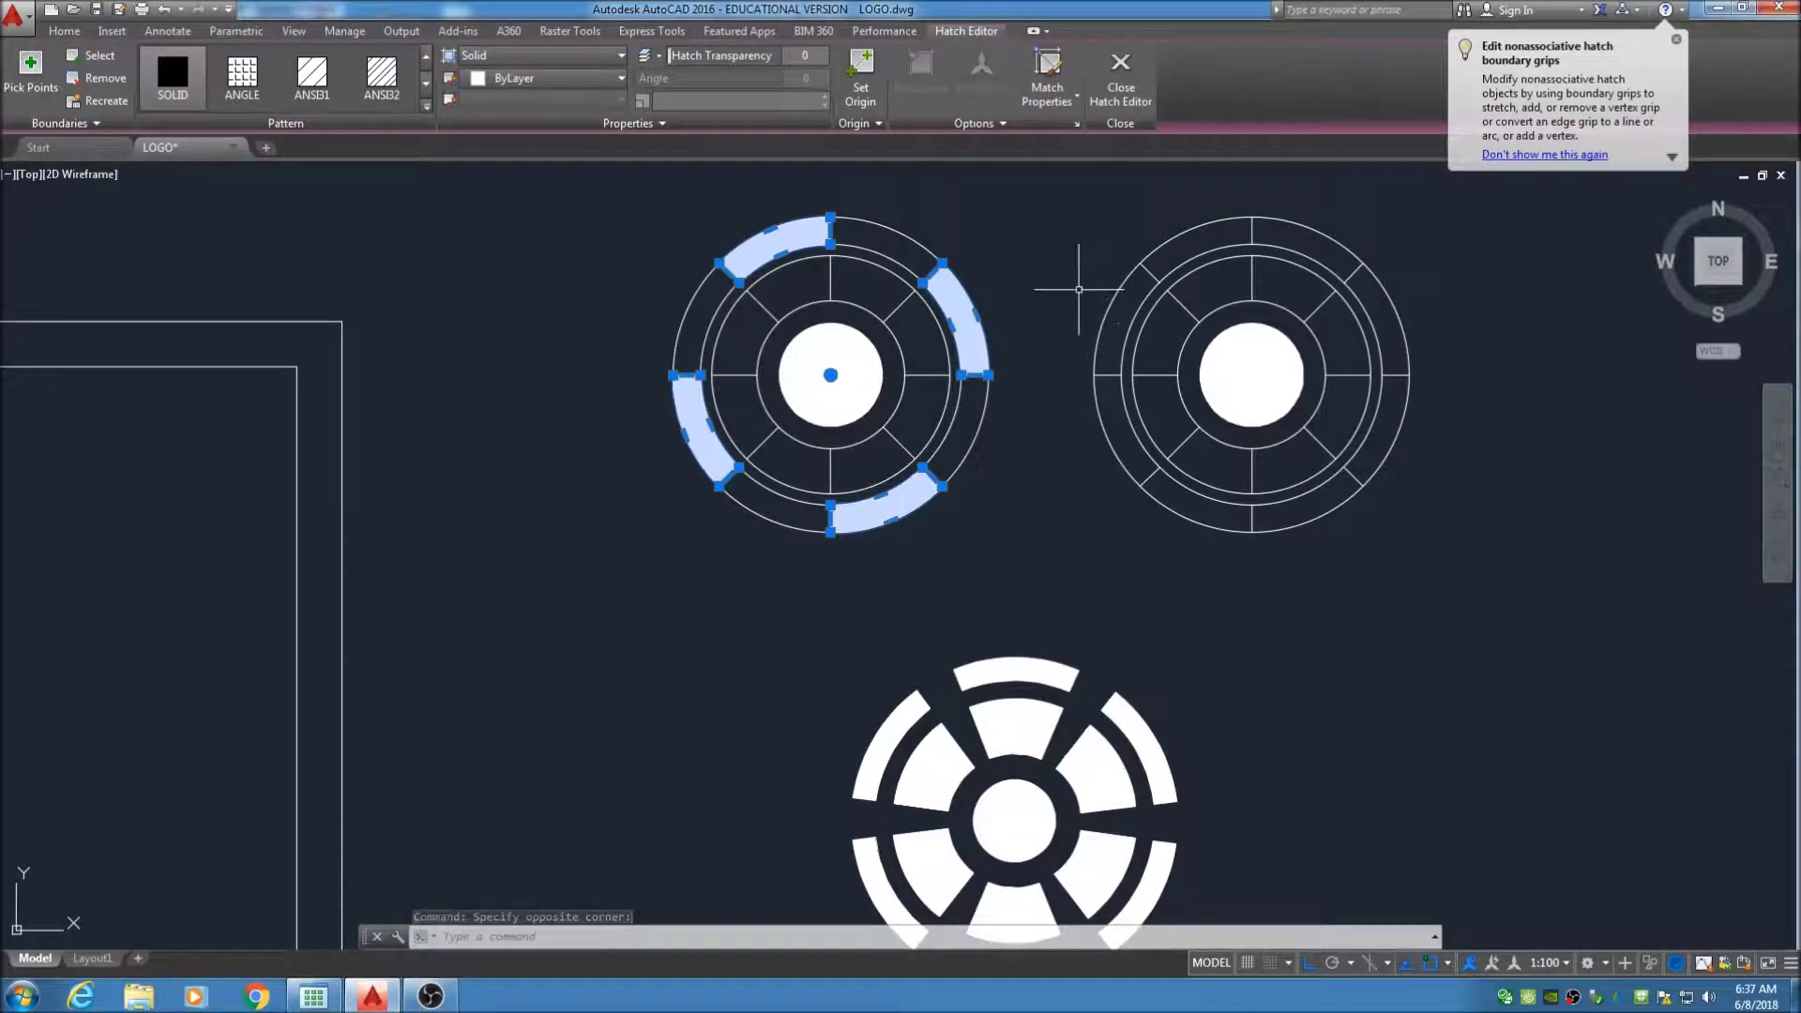
key(Escape)
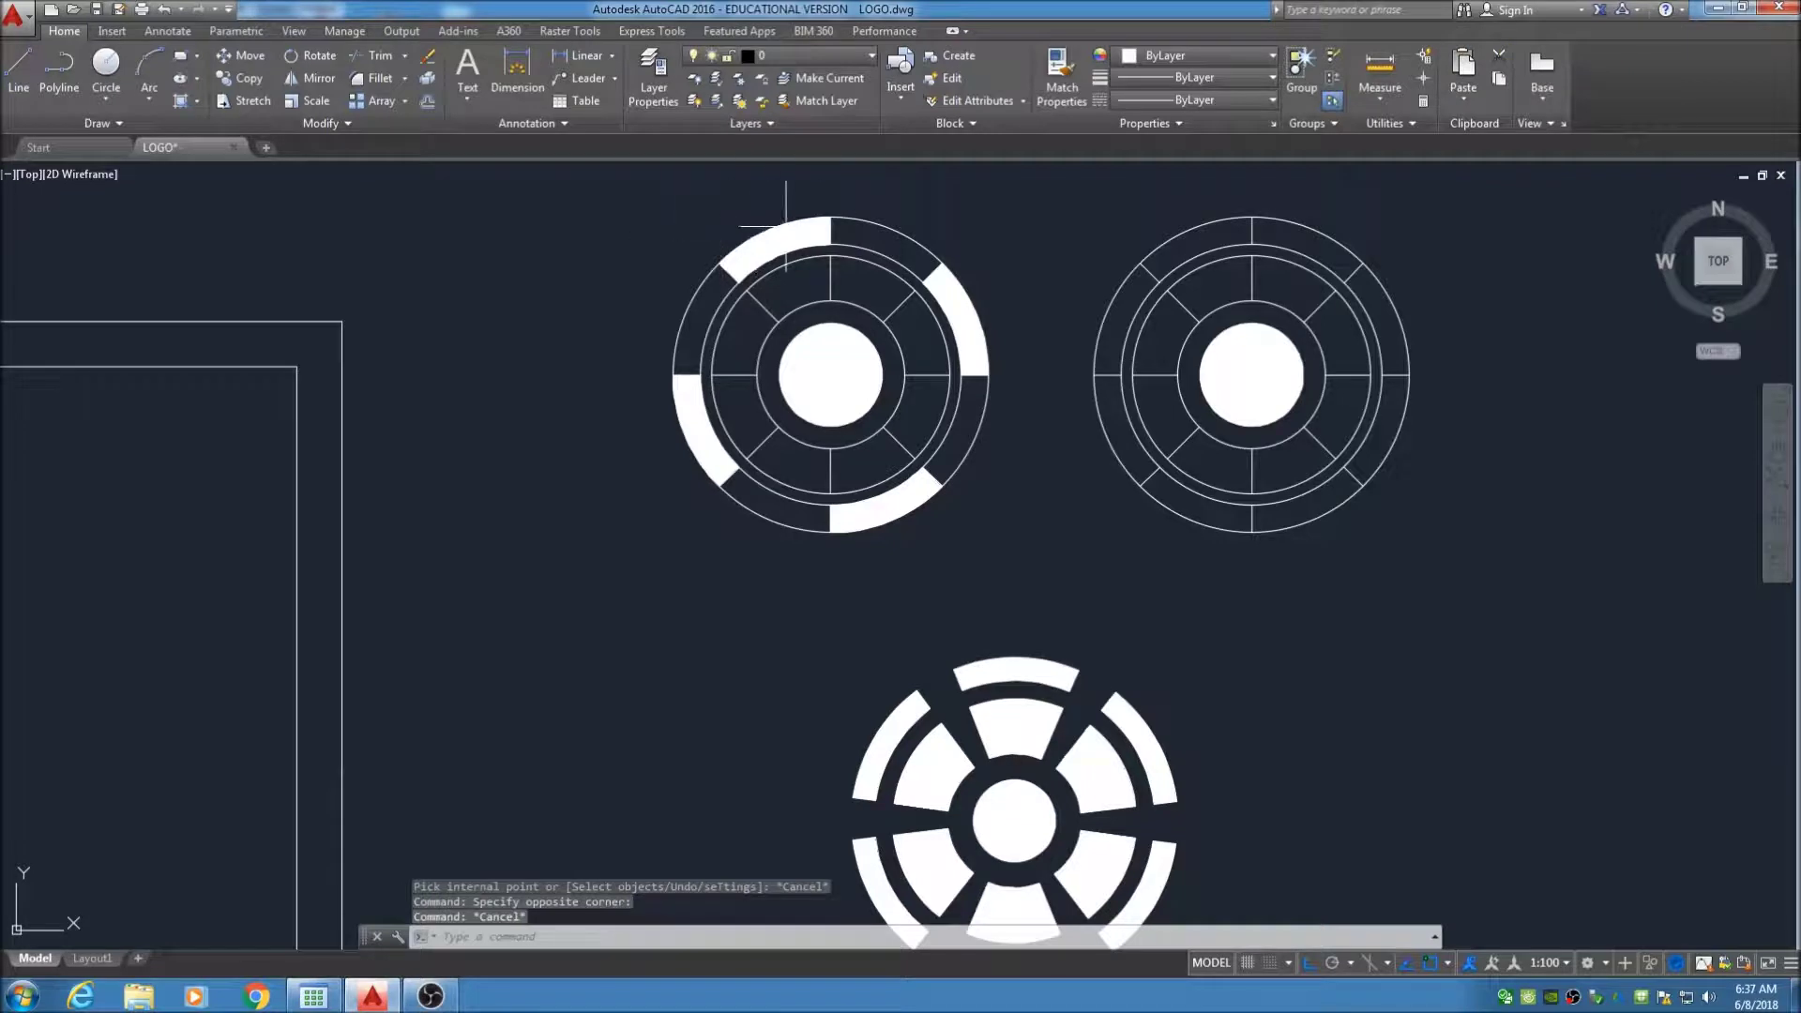
Fill the original wheel's inner-ring segment just left of the top spoke with a SOLID hatch
click(198, 105)
click(185, 148)
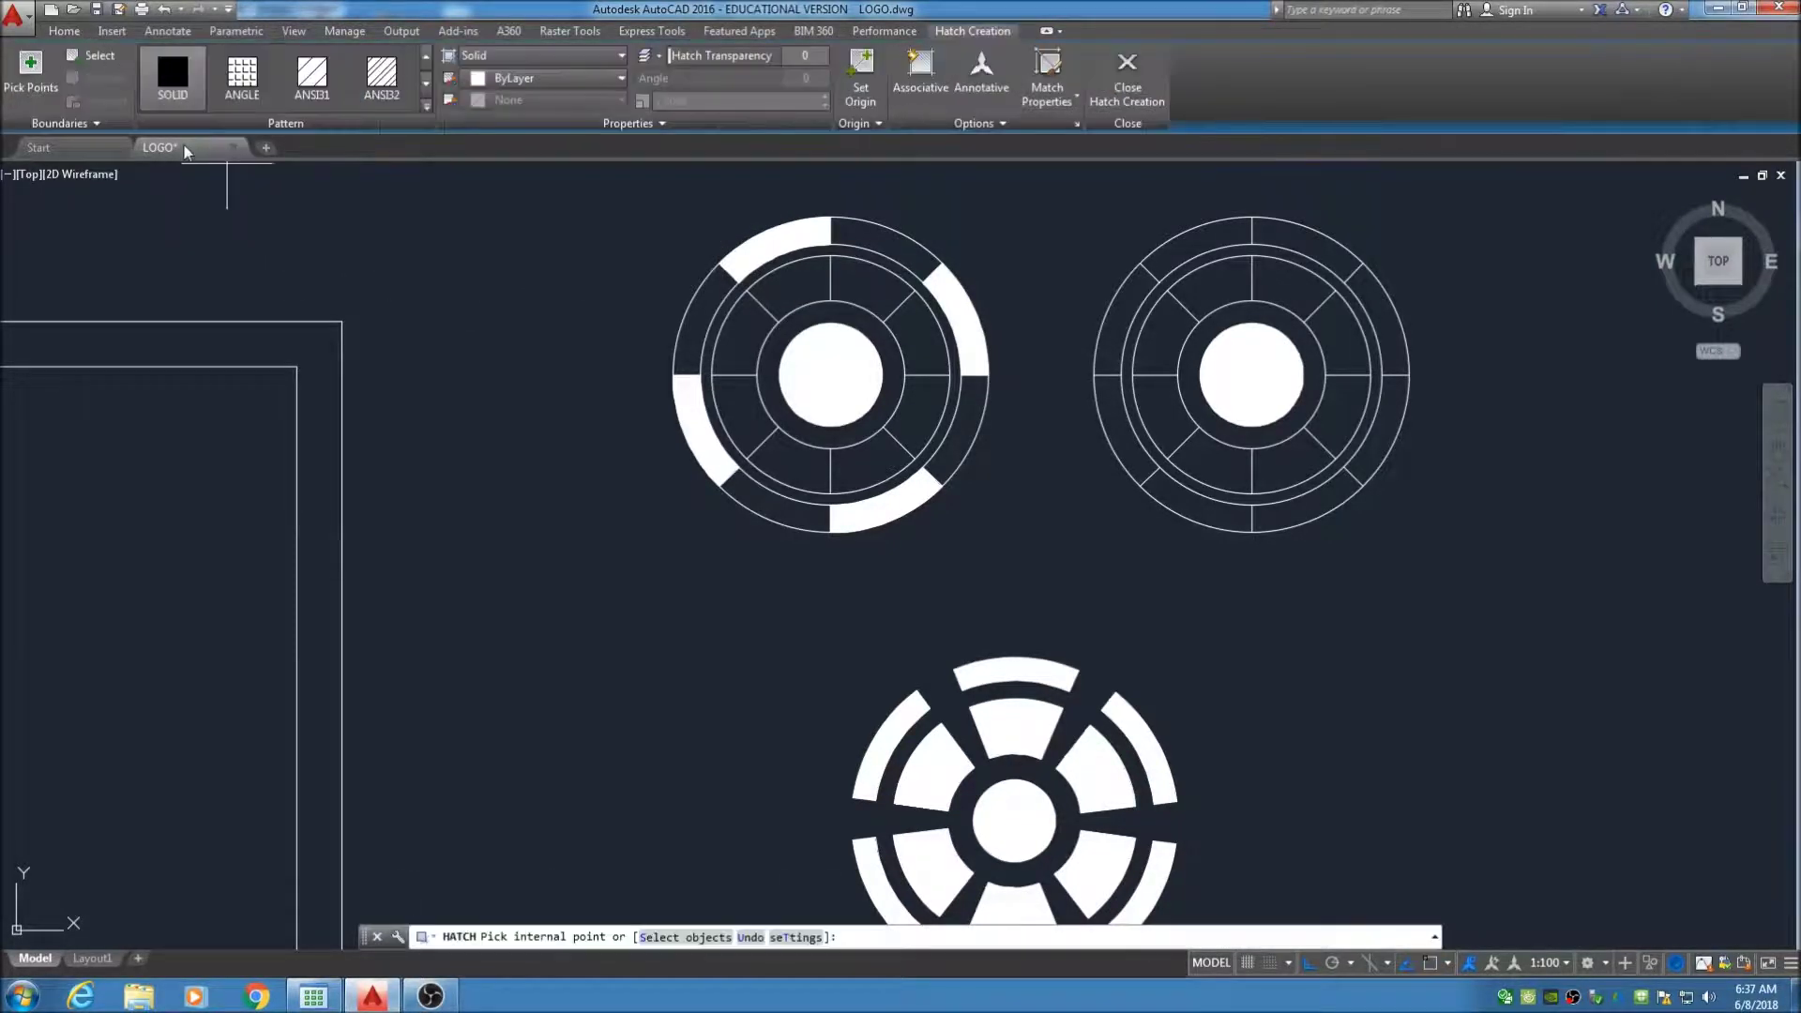
click(168, 83)
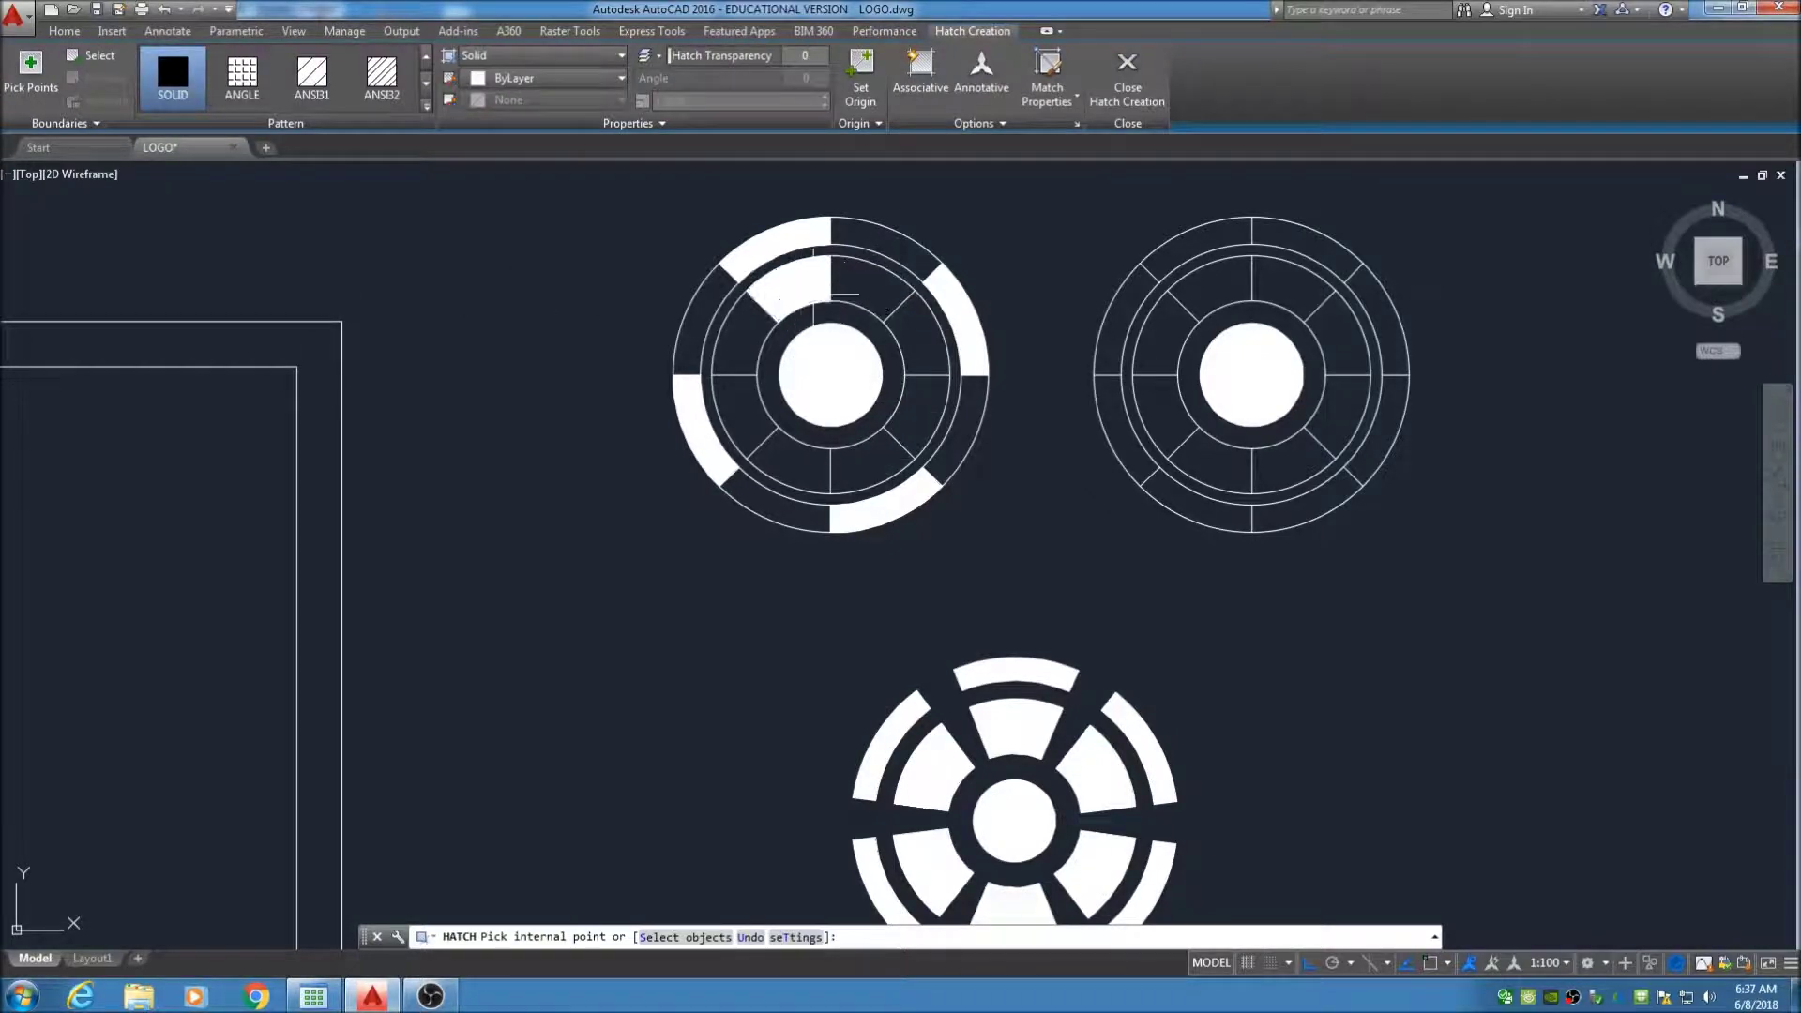
click(825, 281)
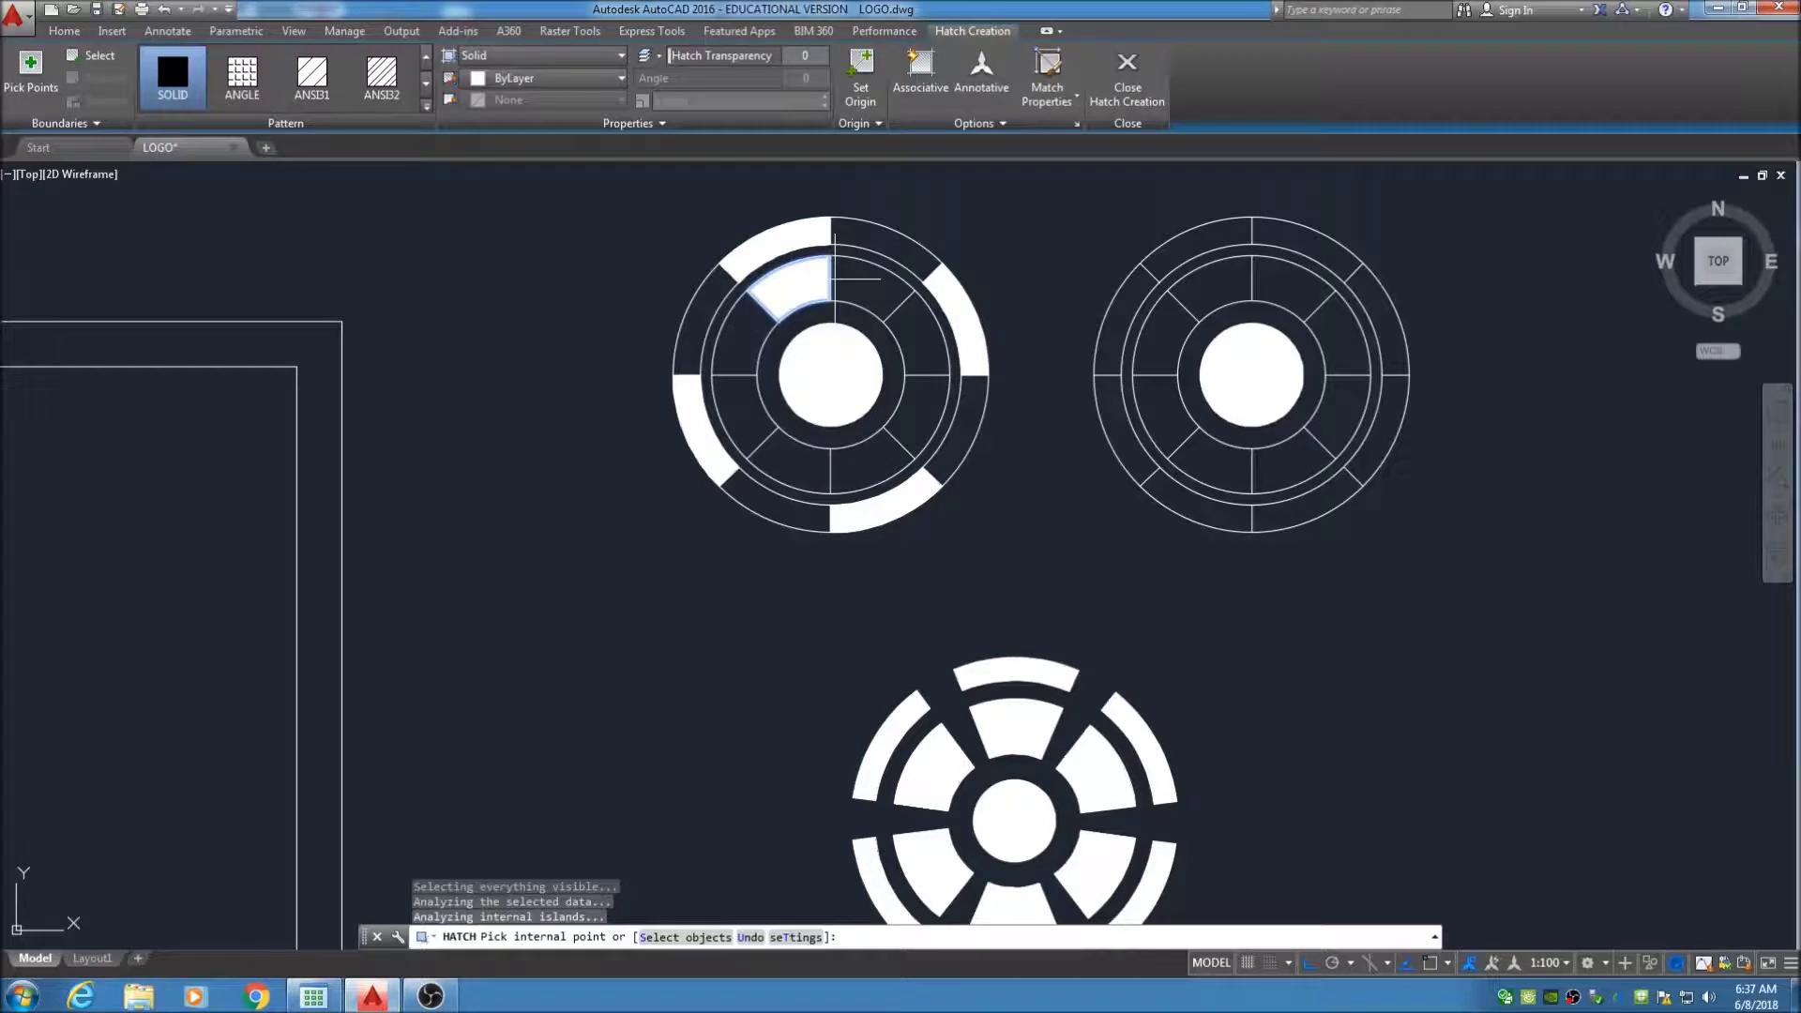
key(Return)
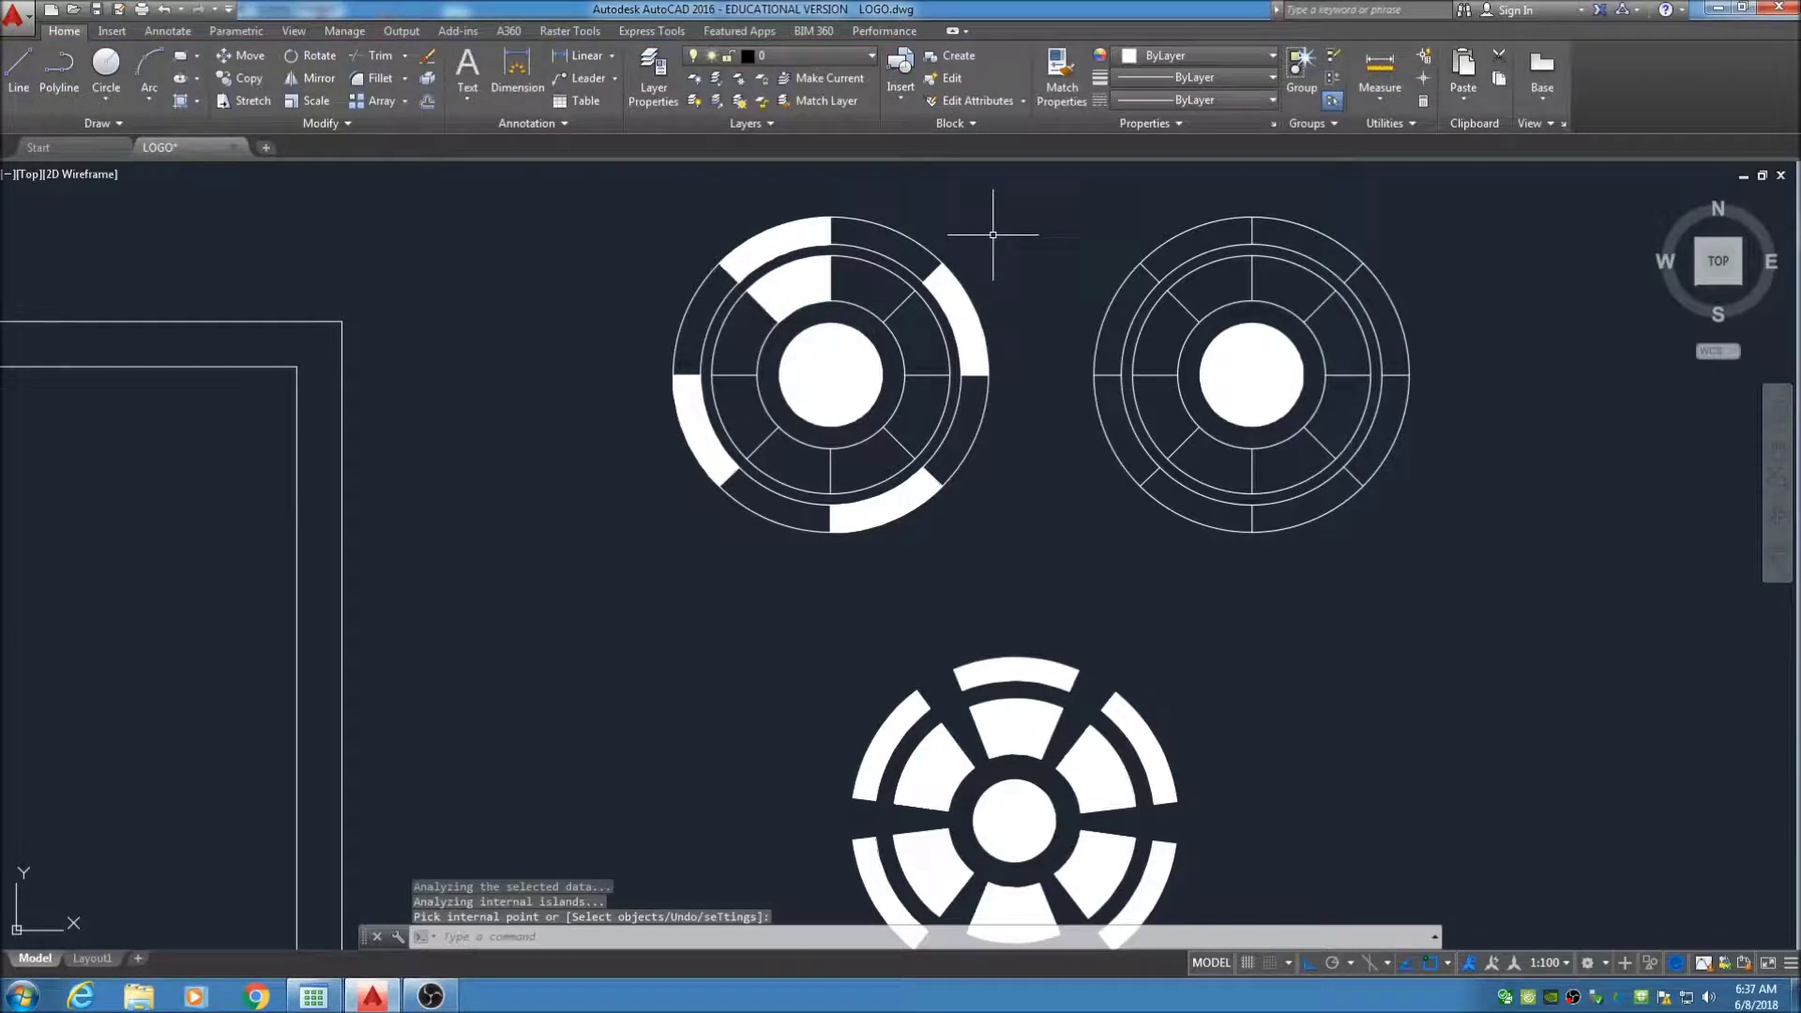
Fill the three other alternating inner-ring segments of the original wheel, each with its own separate SOLID hatch
key(Return)
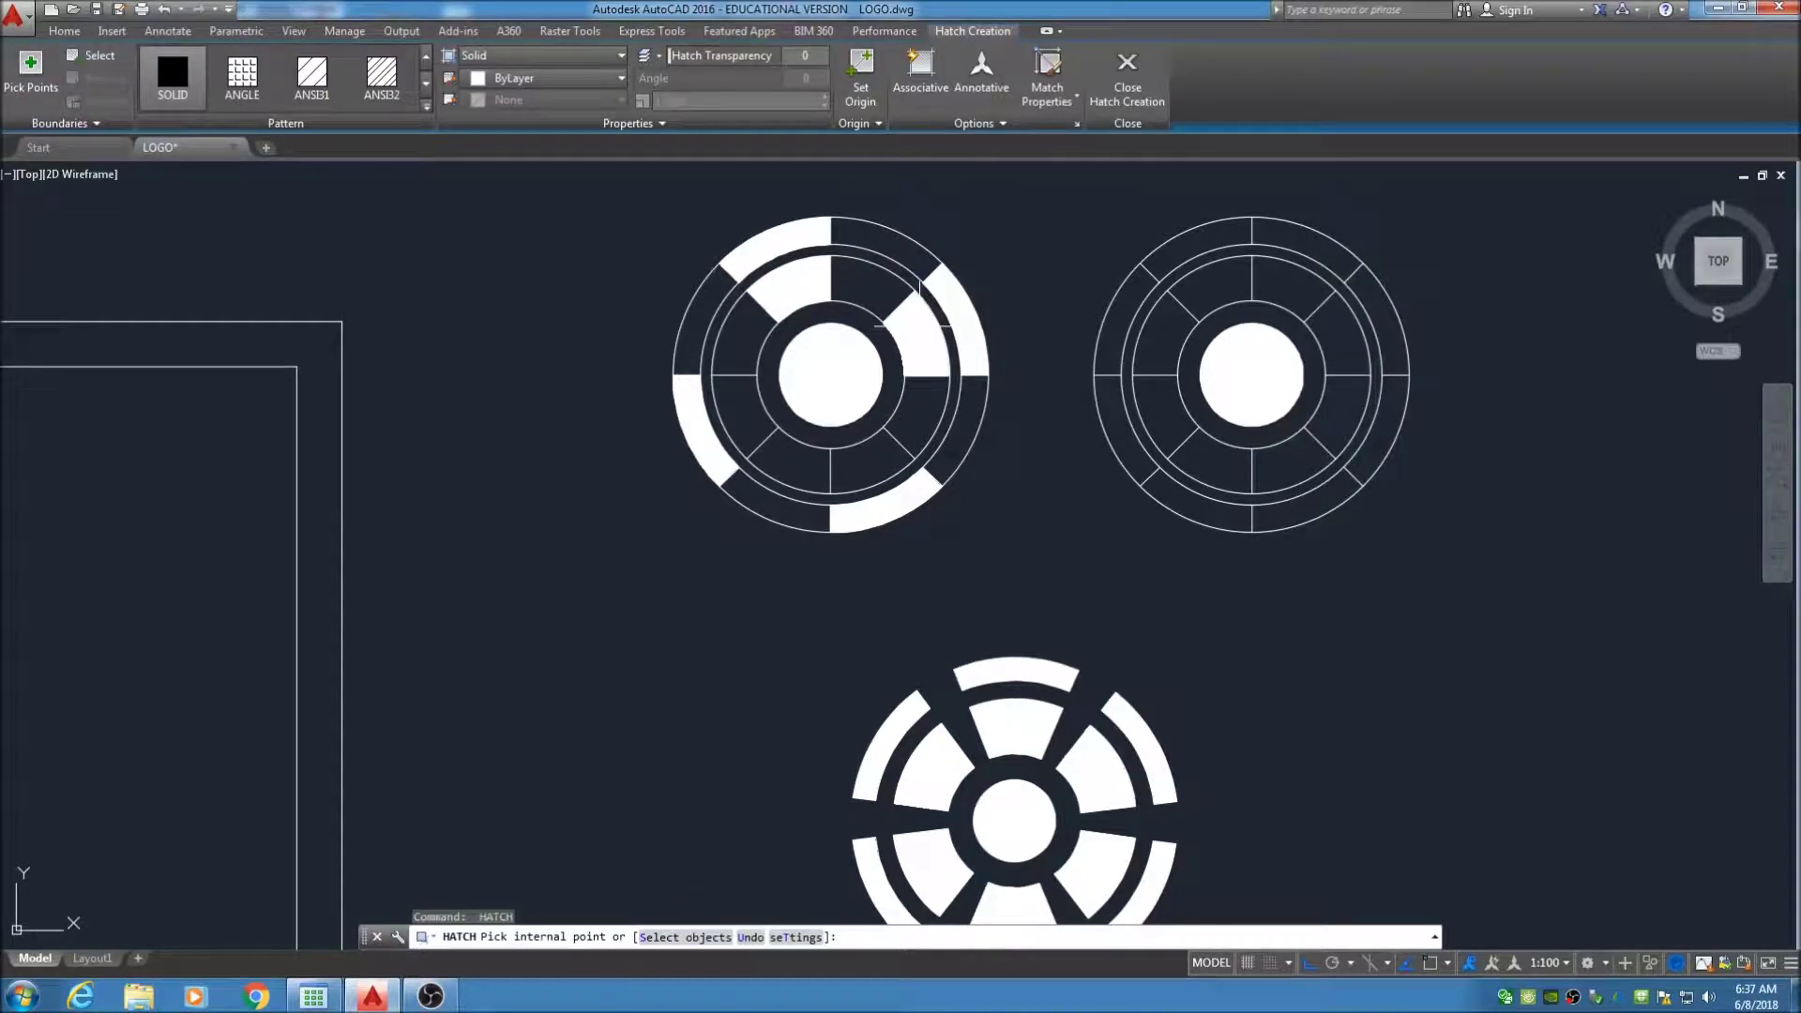
click(922, 330)
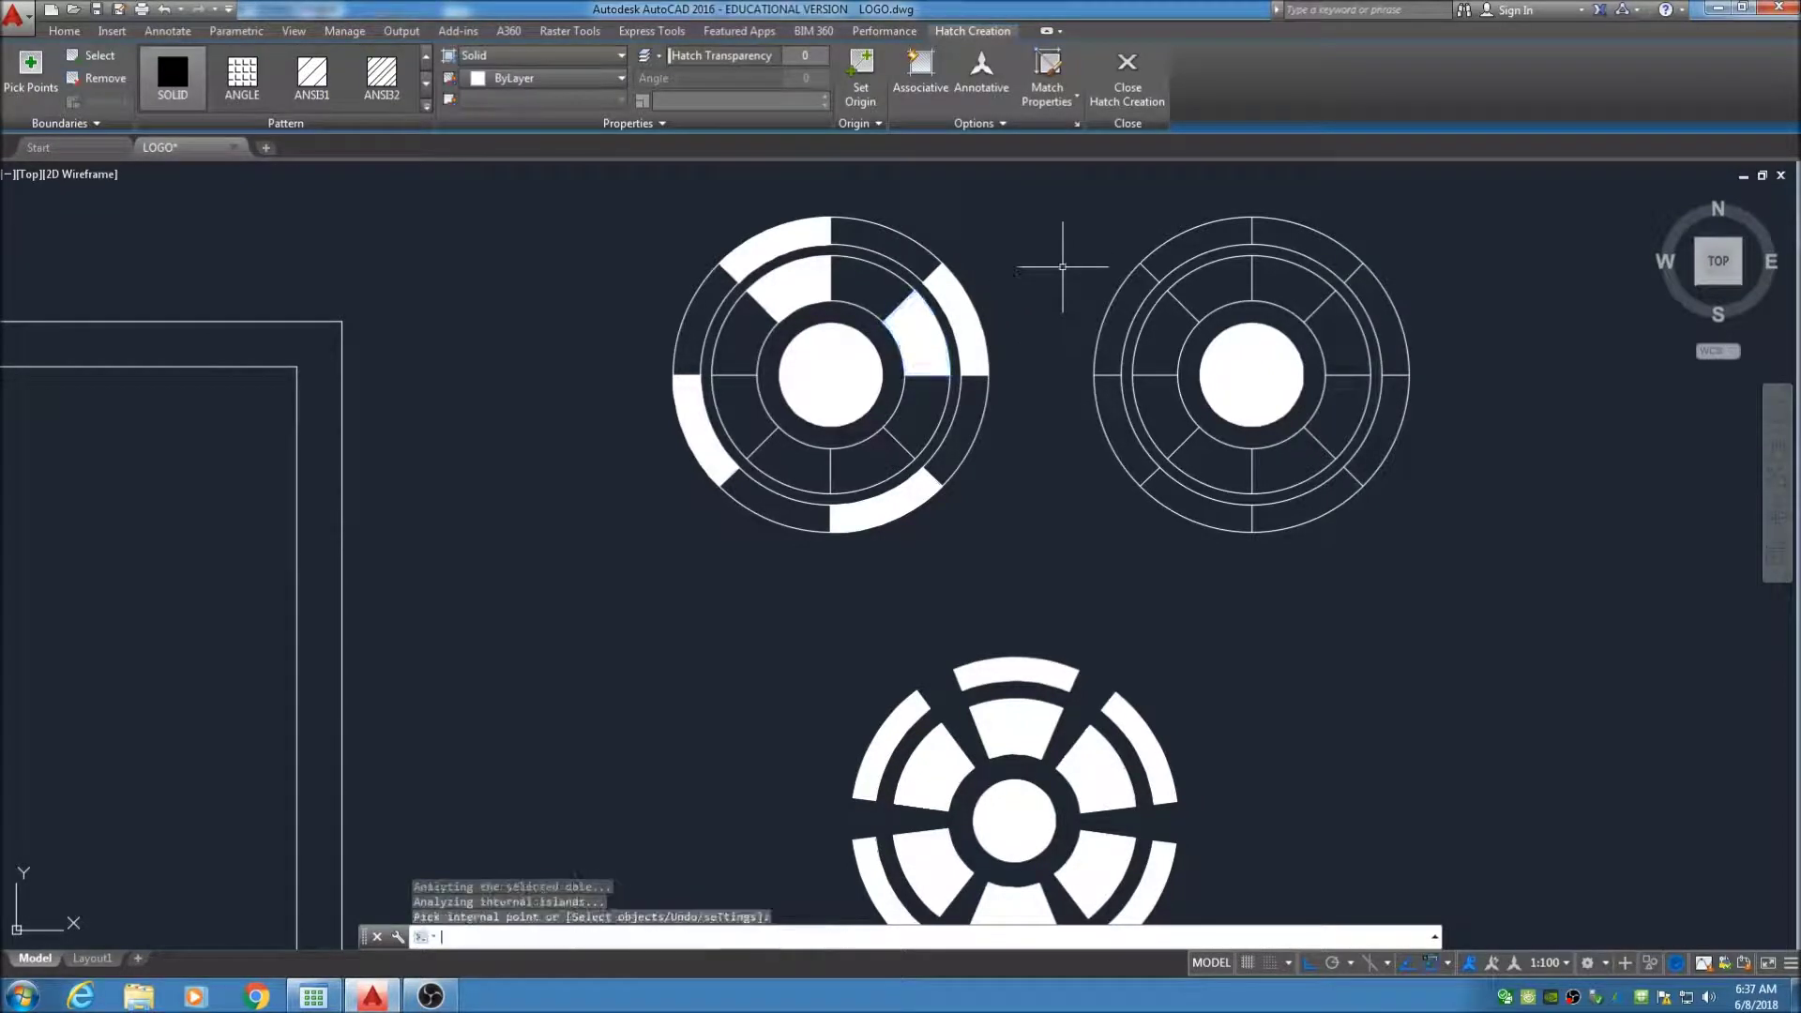
key(Return)
key(Return)
click(867, 459)
key(Return)
key(Return)
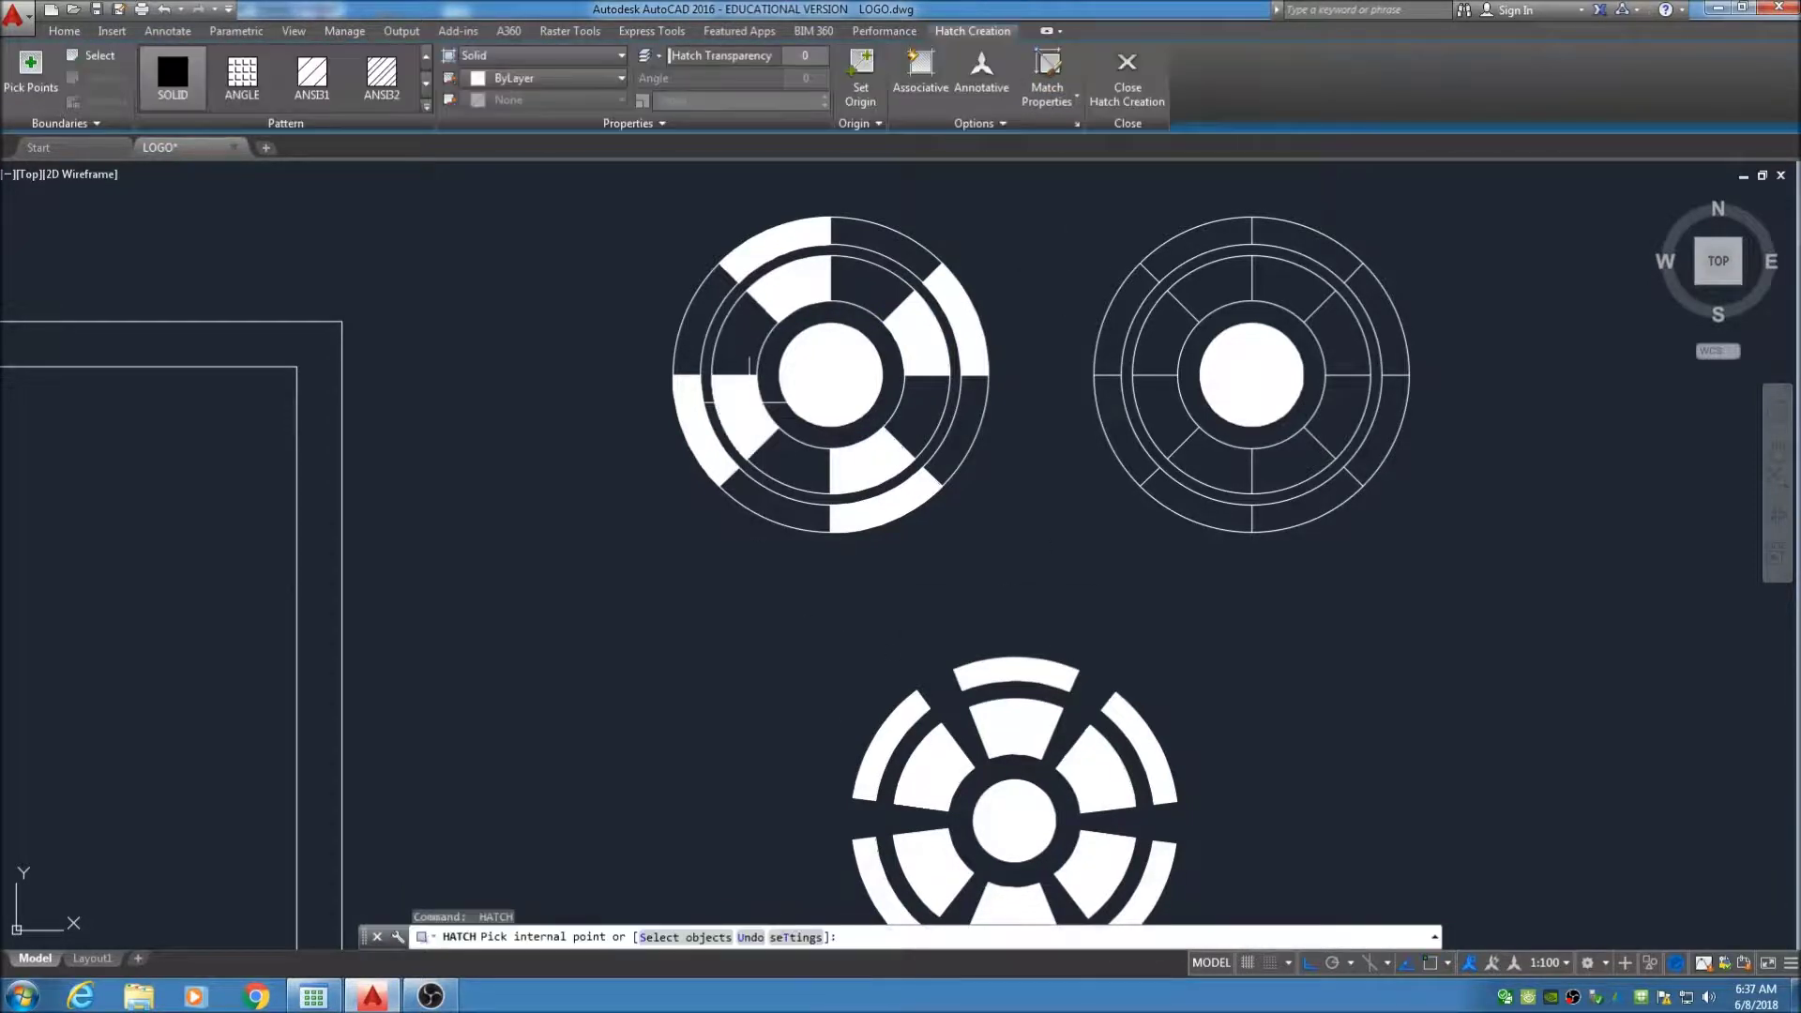
click(746, 417)
key(Return)
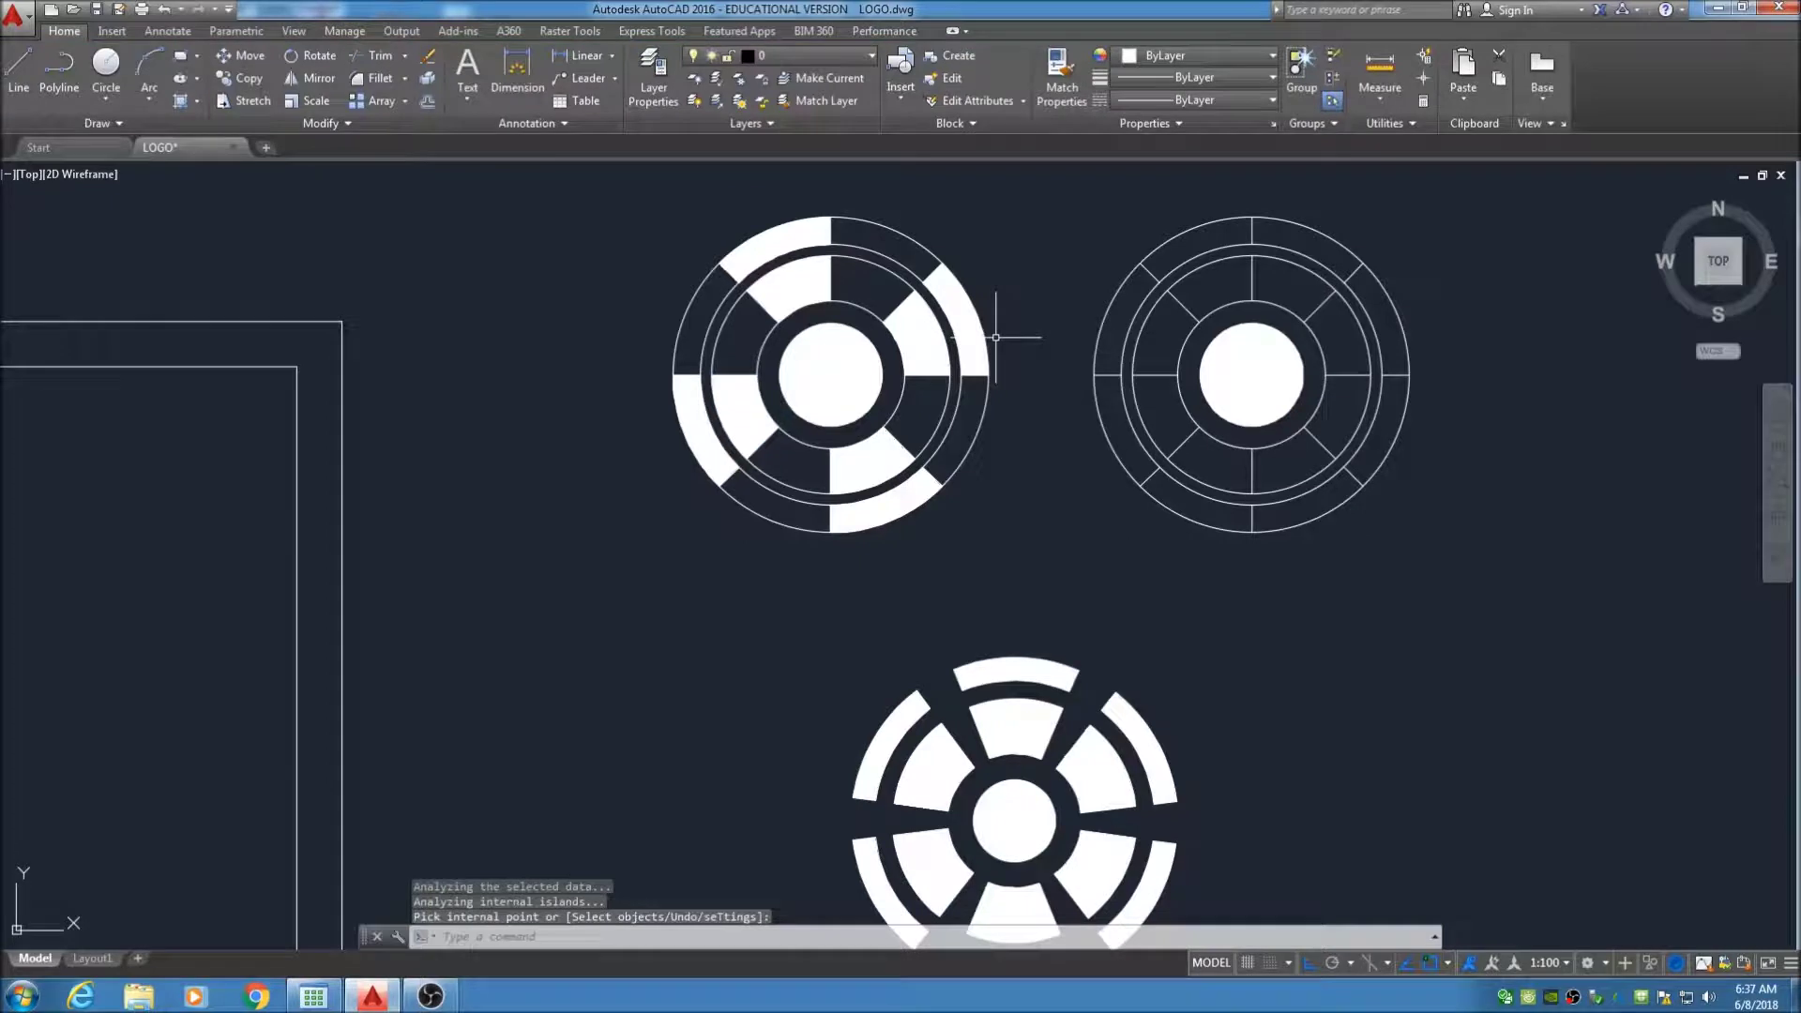
Select an inner-ring hatch and the outer-ring hatch in turn to compare how they are grouped, and save the drawing
click(933, 340)
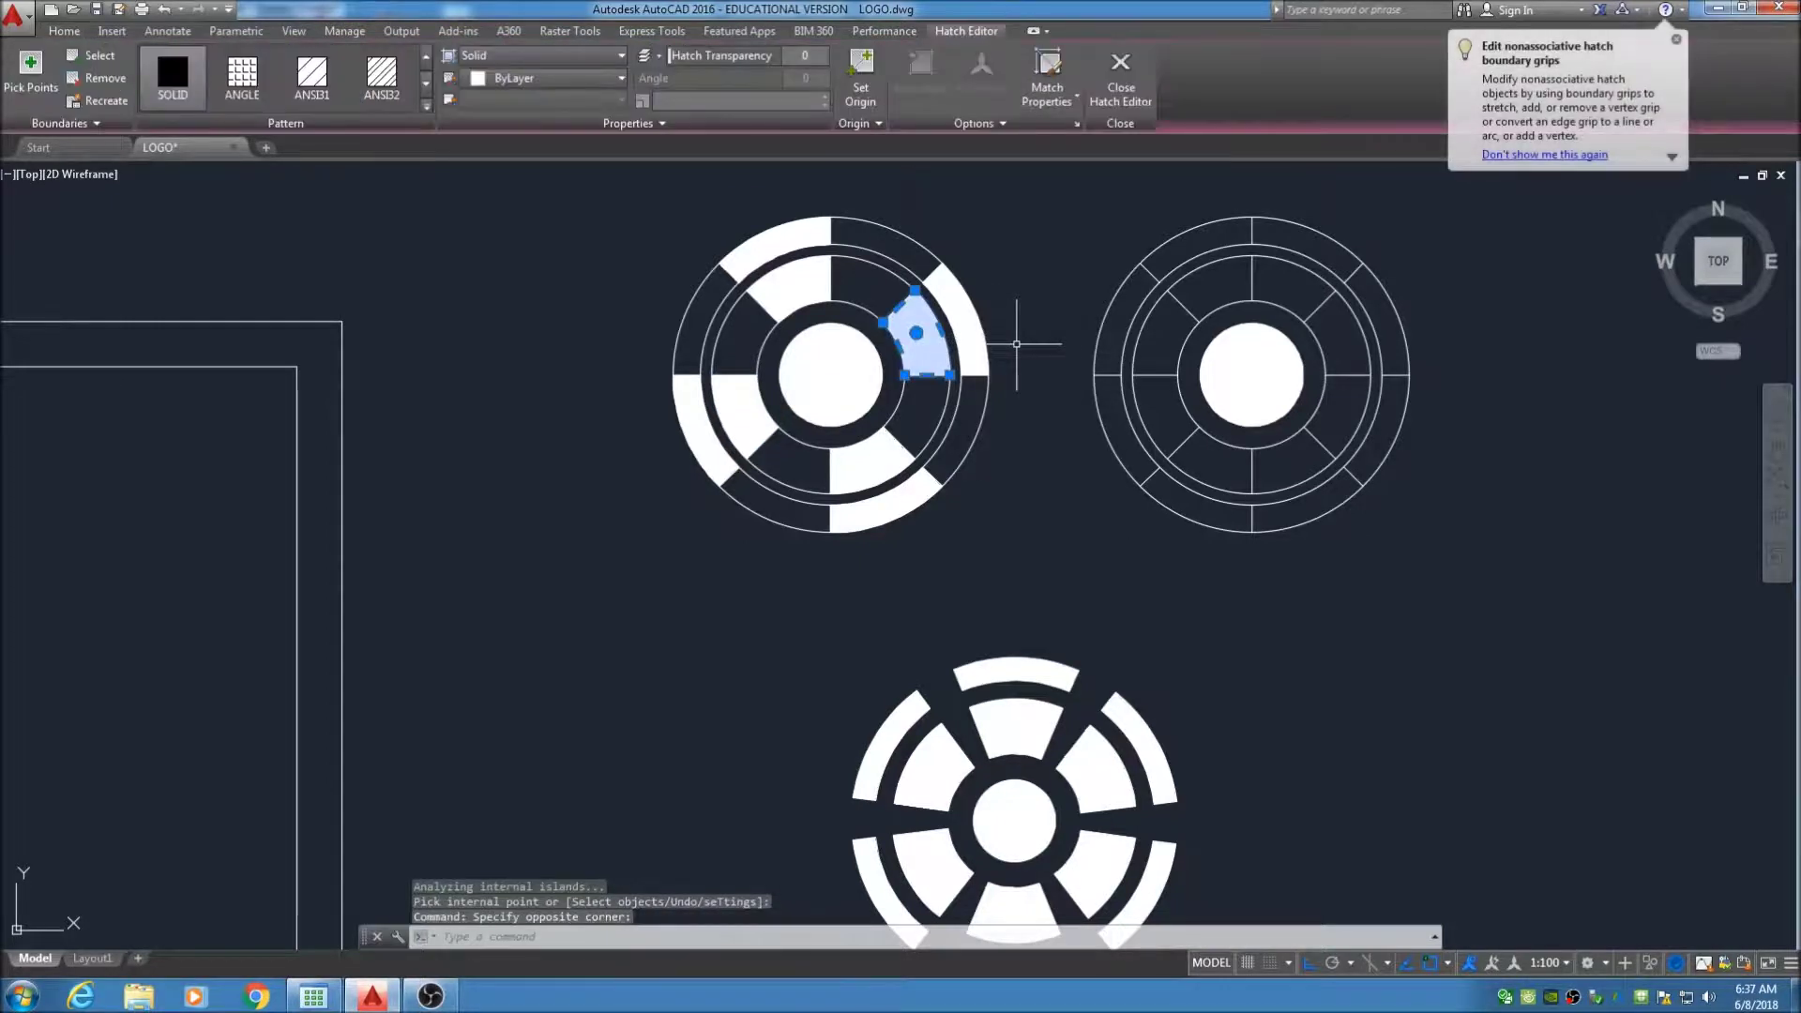
key(Escape)
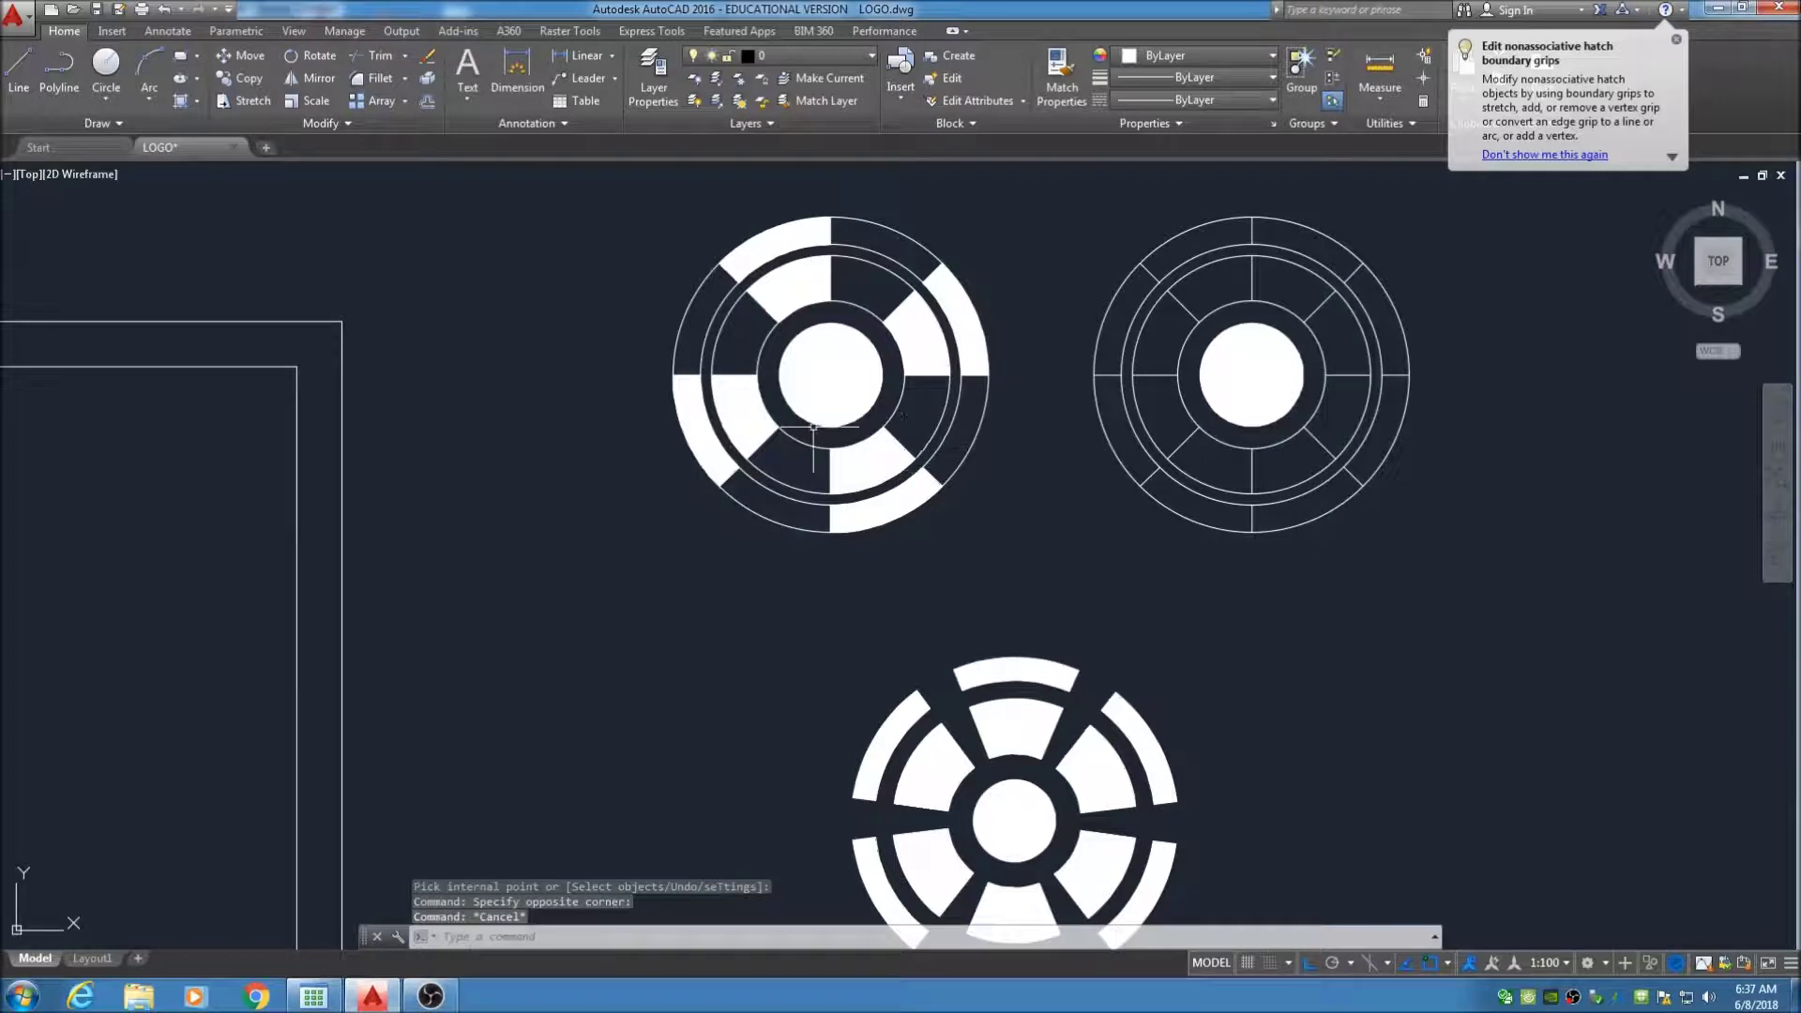
click(964, 315)
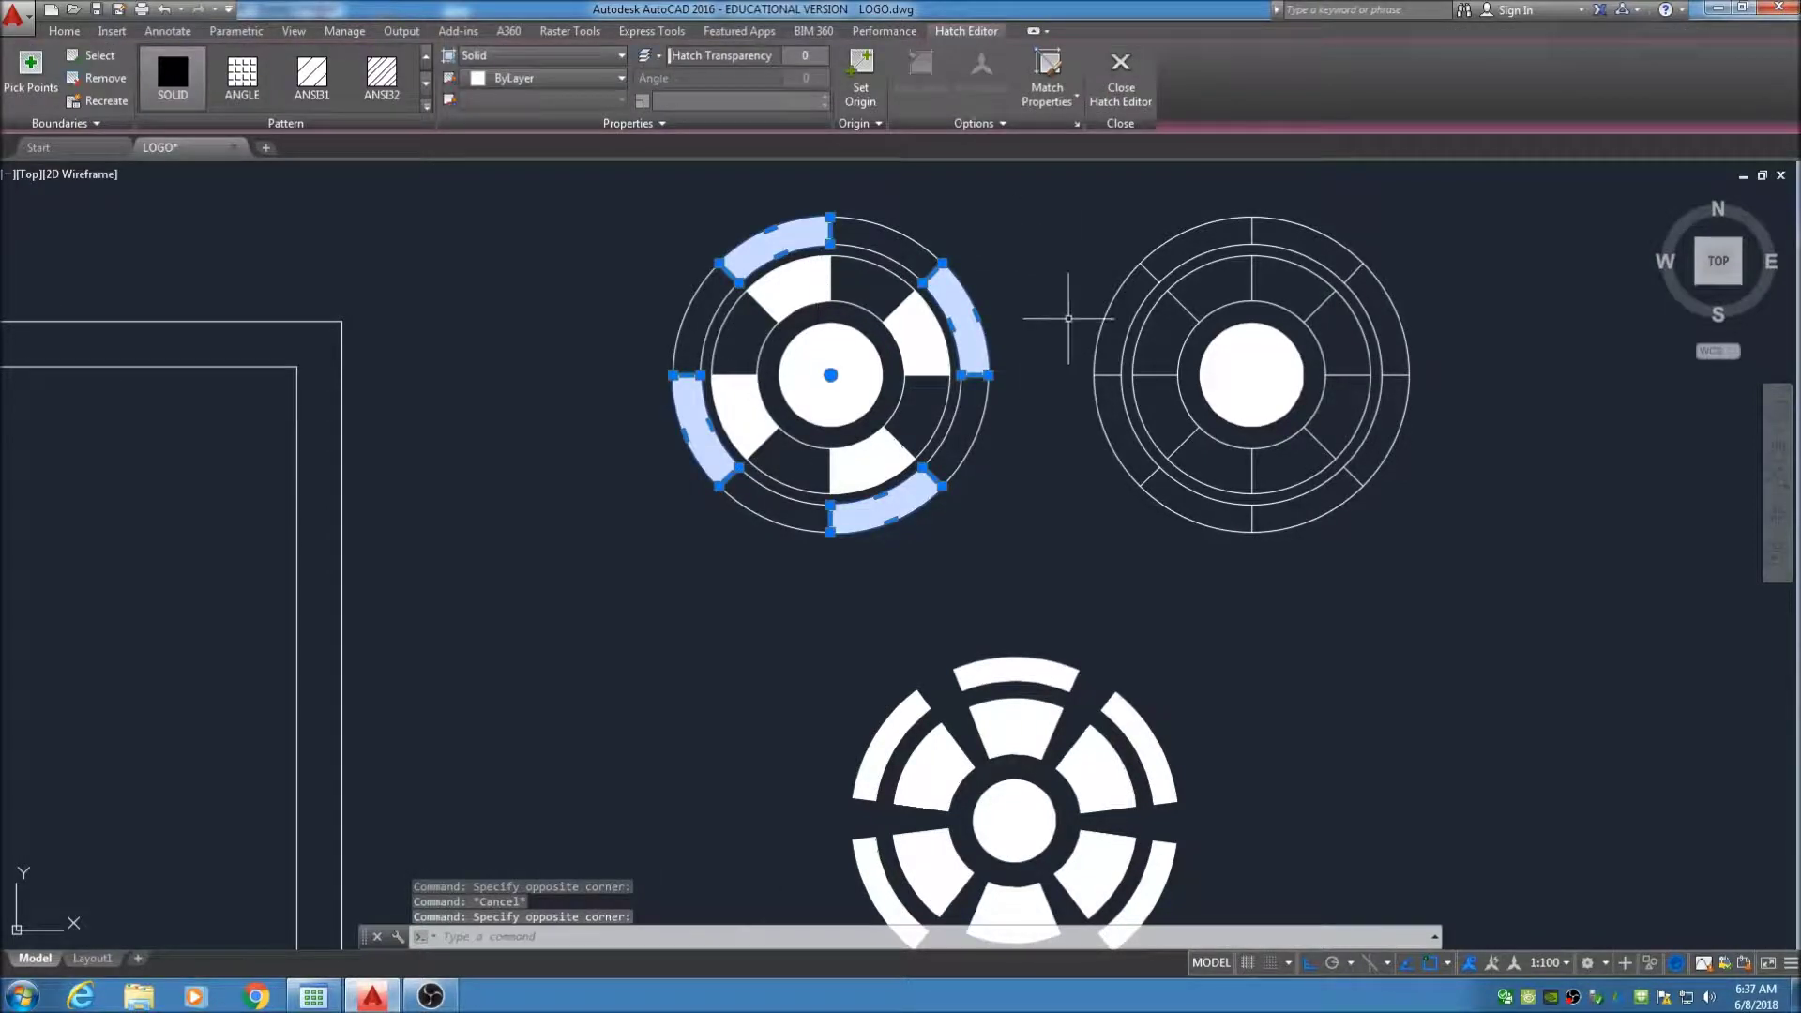
key(Escape)
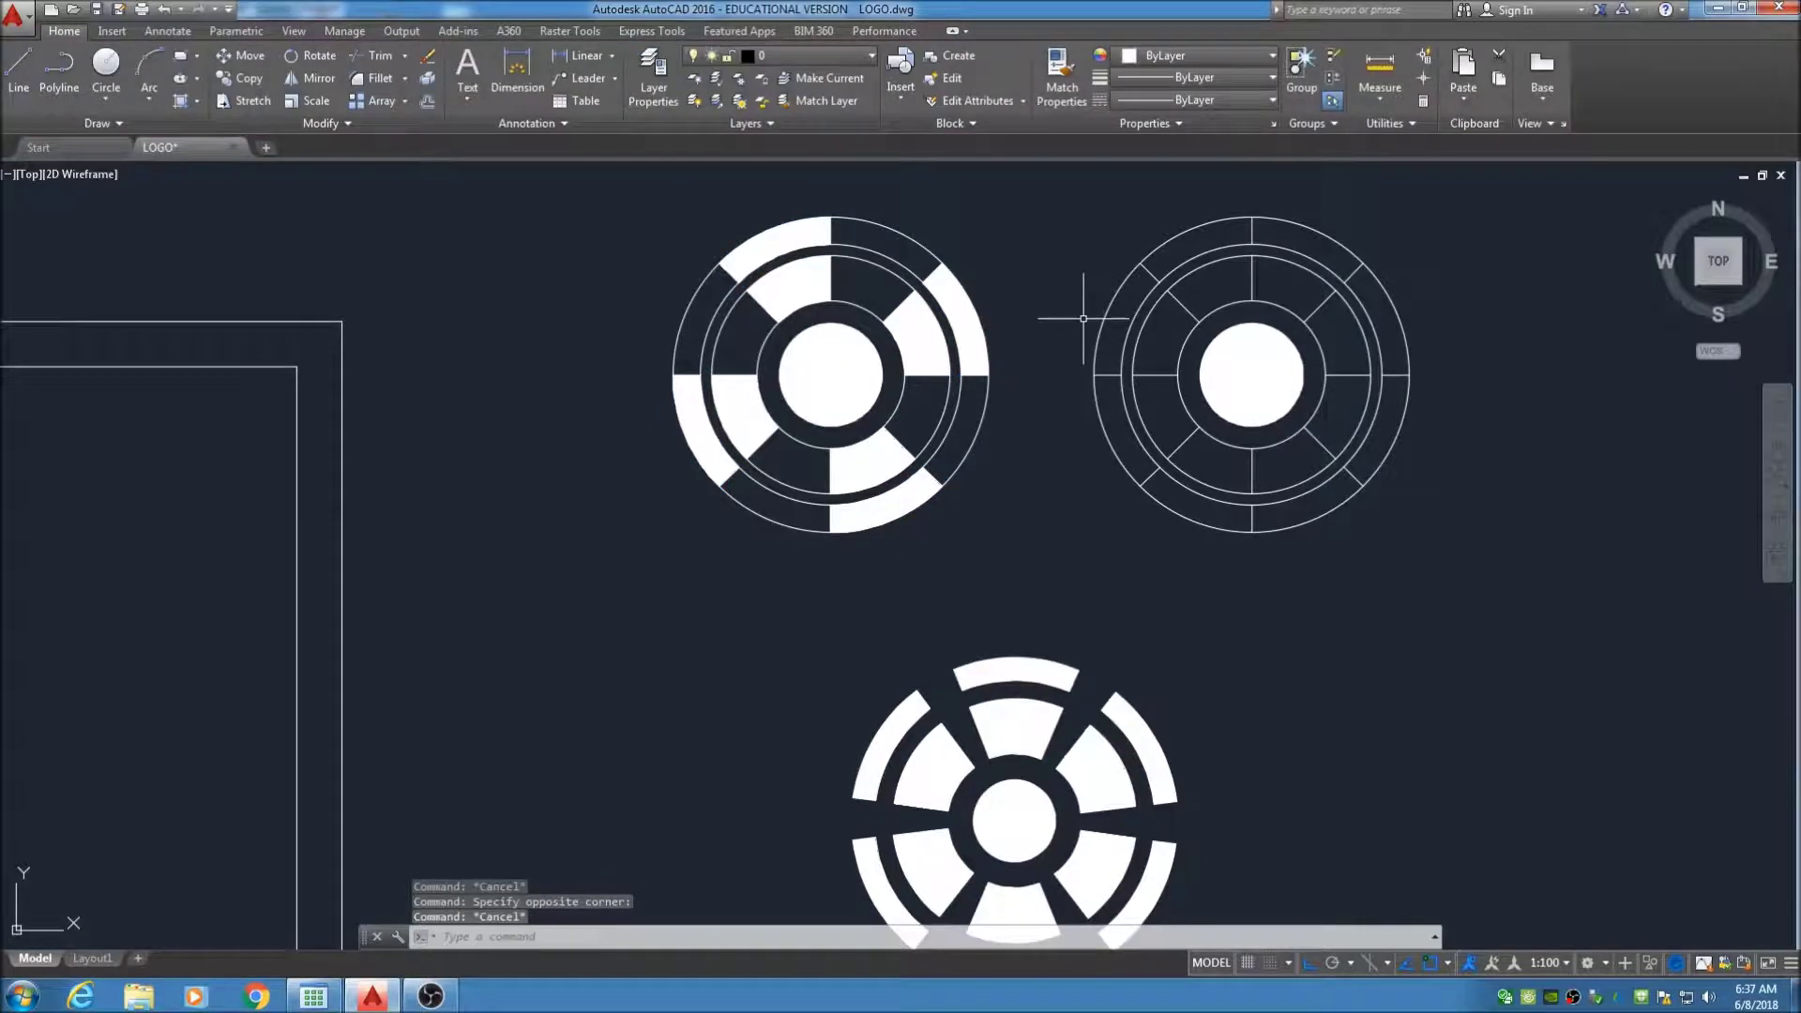
key(ctrl+s)
Trim the ring arcs of the copied wheel between its top spoke and right horizontal spoke, using all objects as cutting edges
middle_drag(1032, 470, 941, 492)
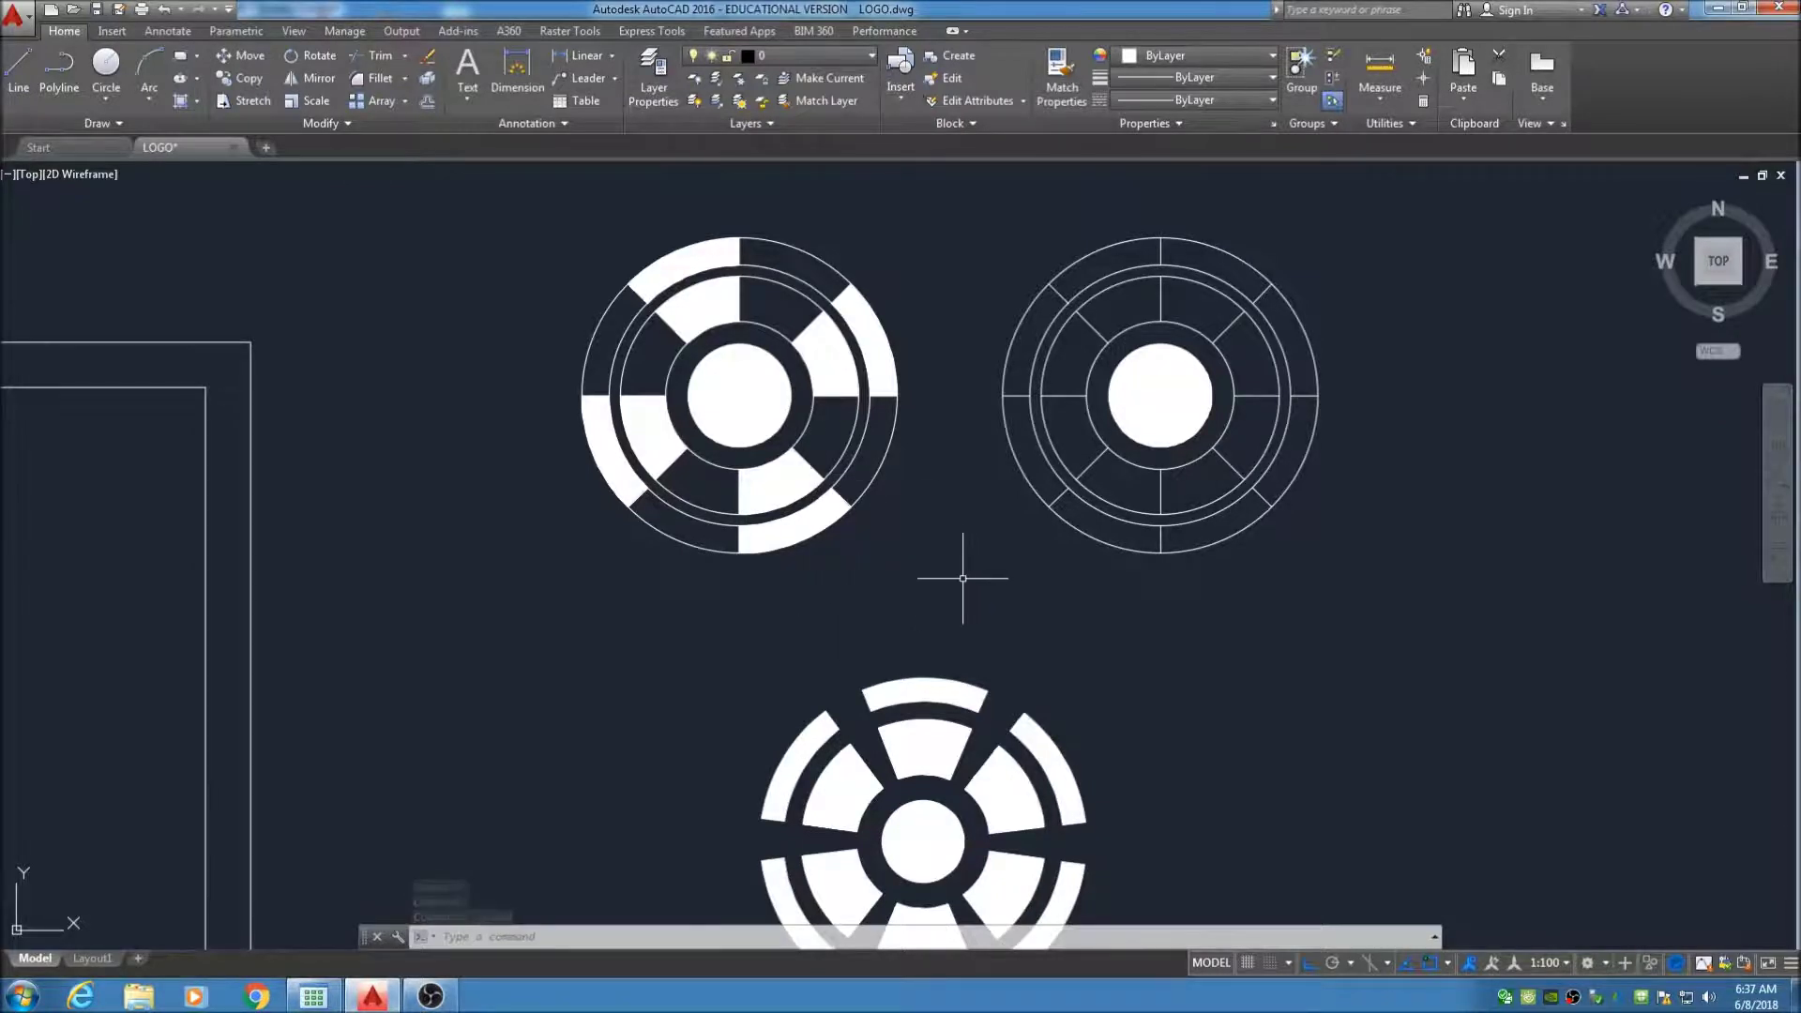
middle_drag(958, 579, 784, 498)
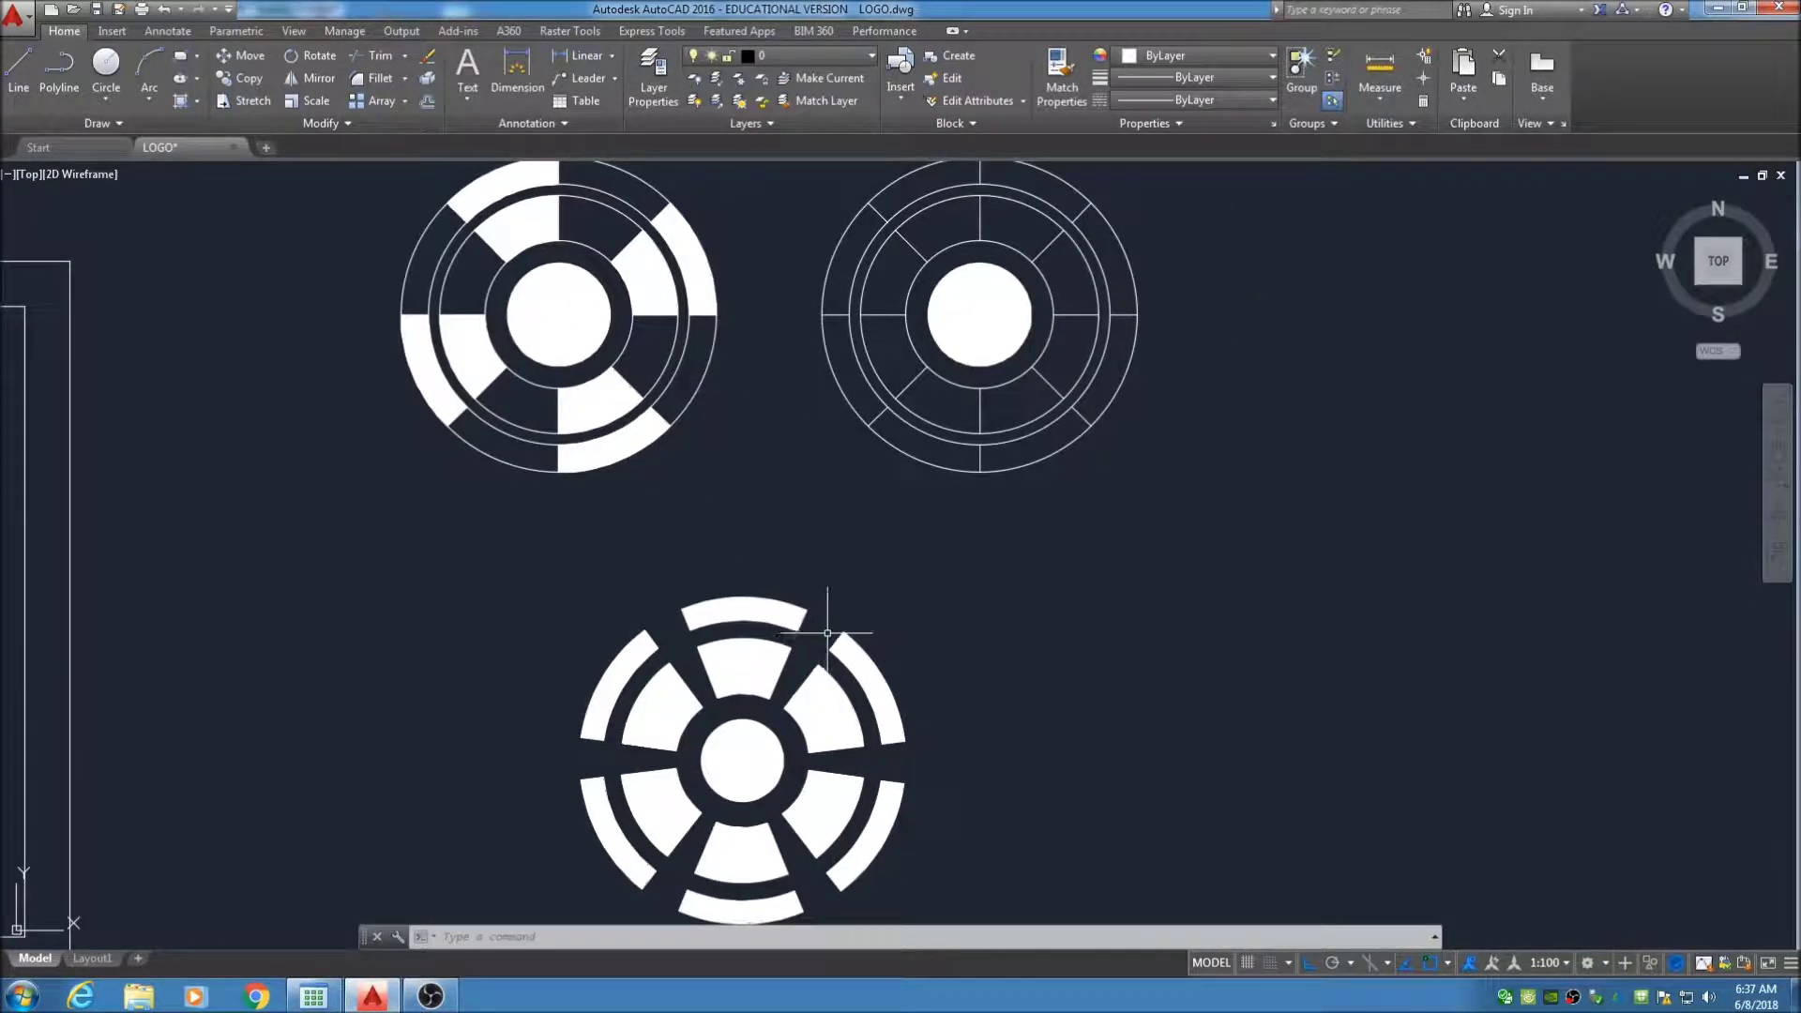
mouse_move(1000, 554)
middle_down()
mouse_move(912, 591)
mouse_move(950, 581)
middle_up()
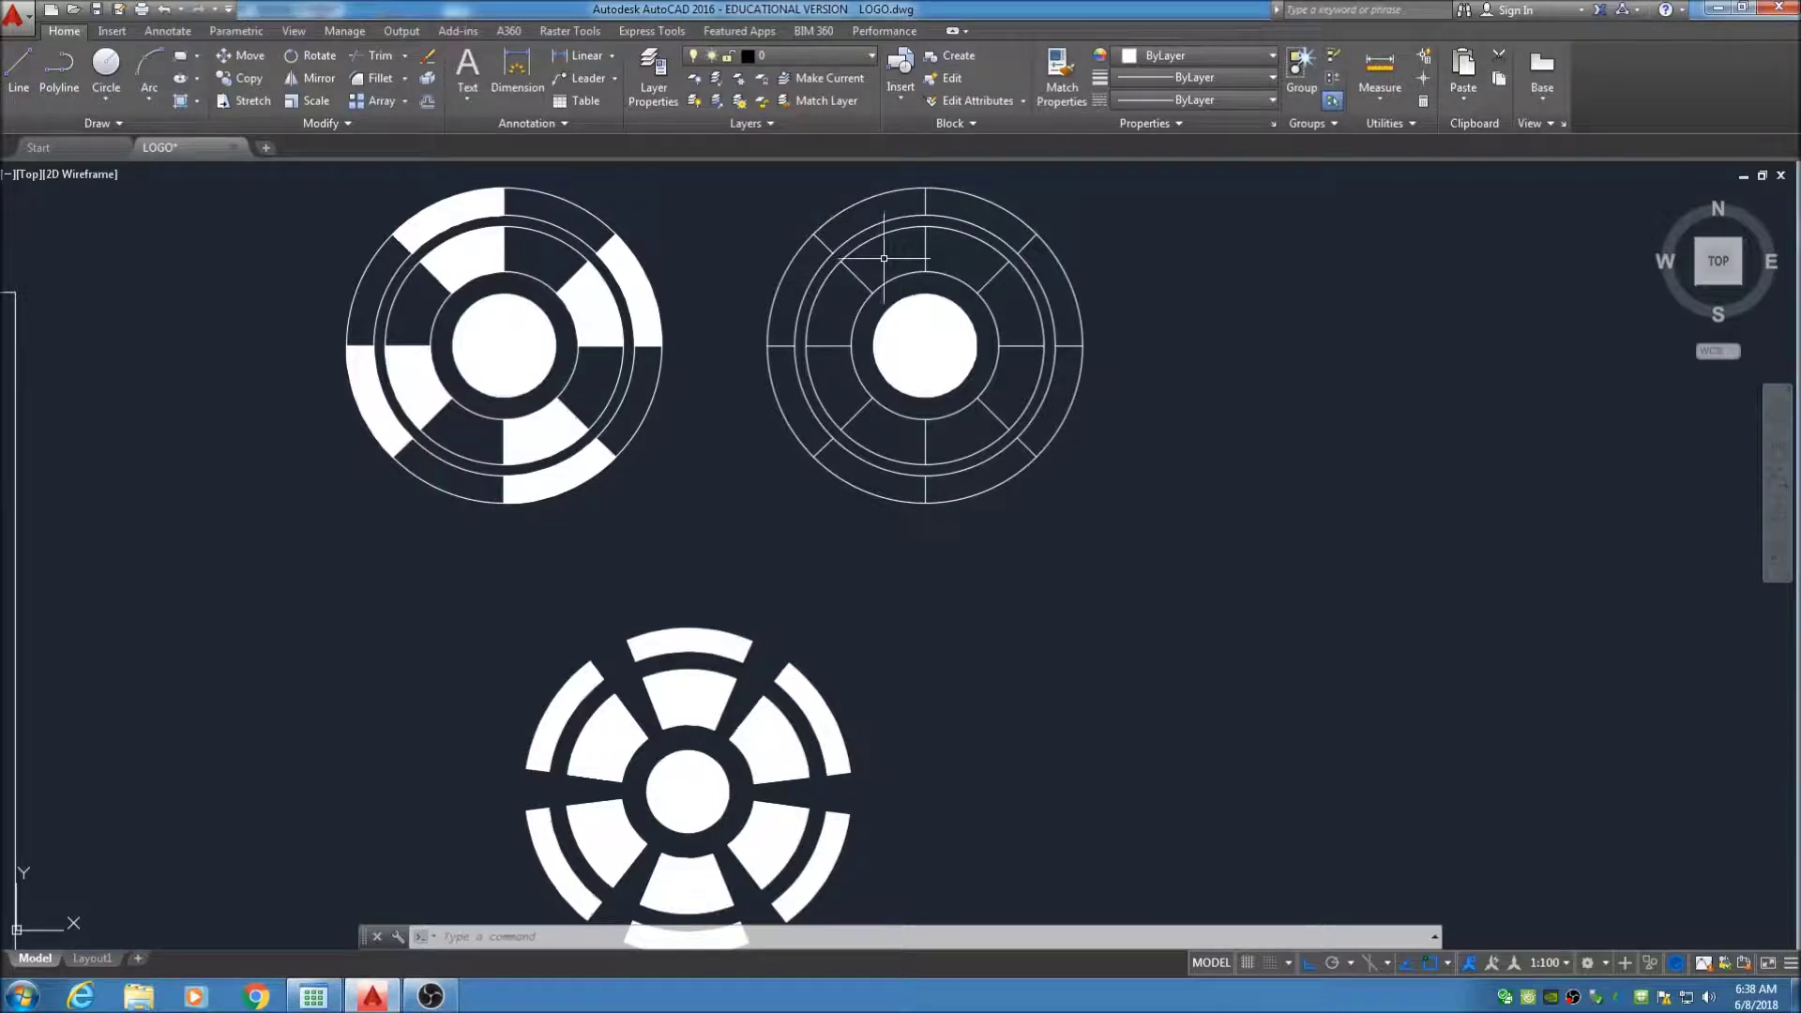
click(380, 55)
key(Return)
drag(979, 193, 965, 203)
click(993, 214)
click(1041, 245)
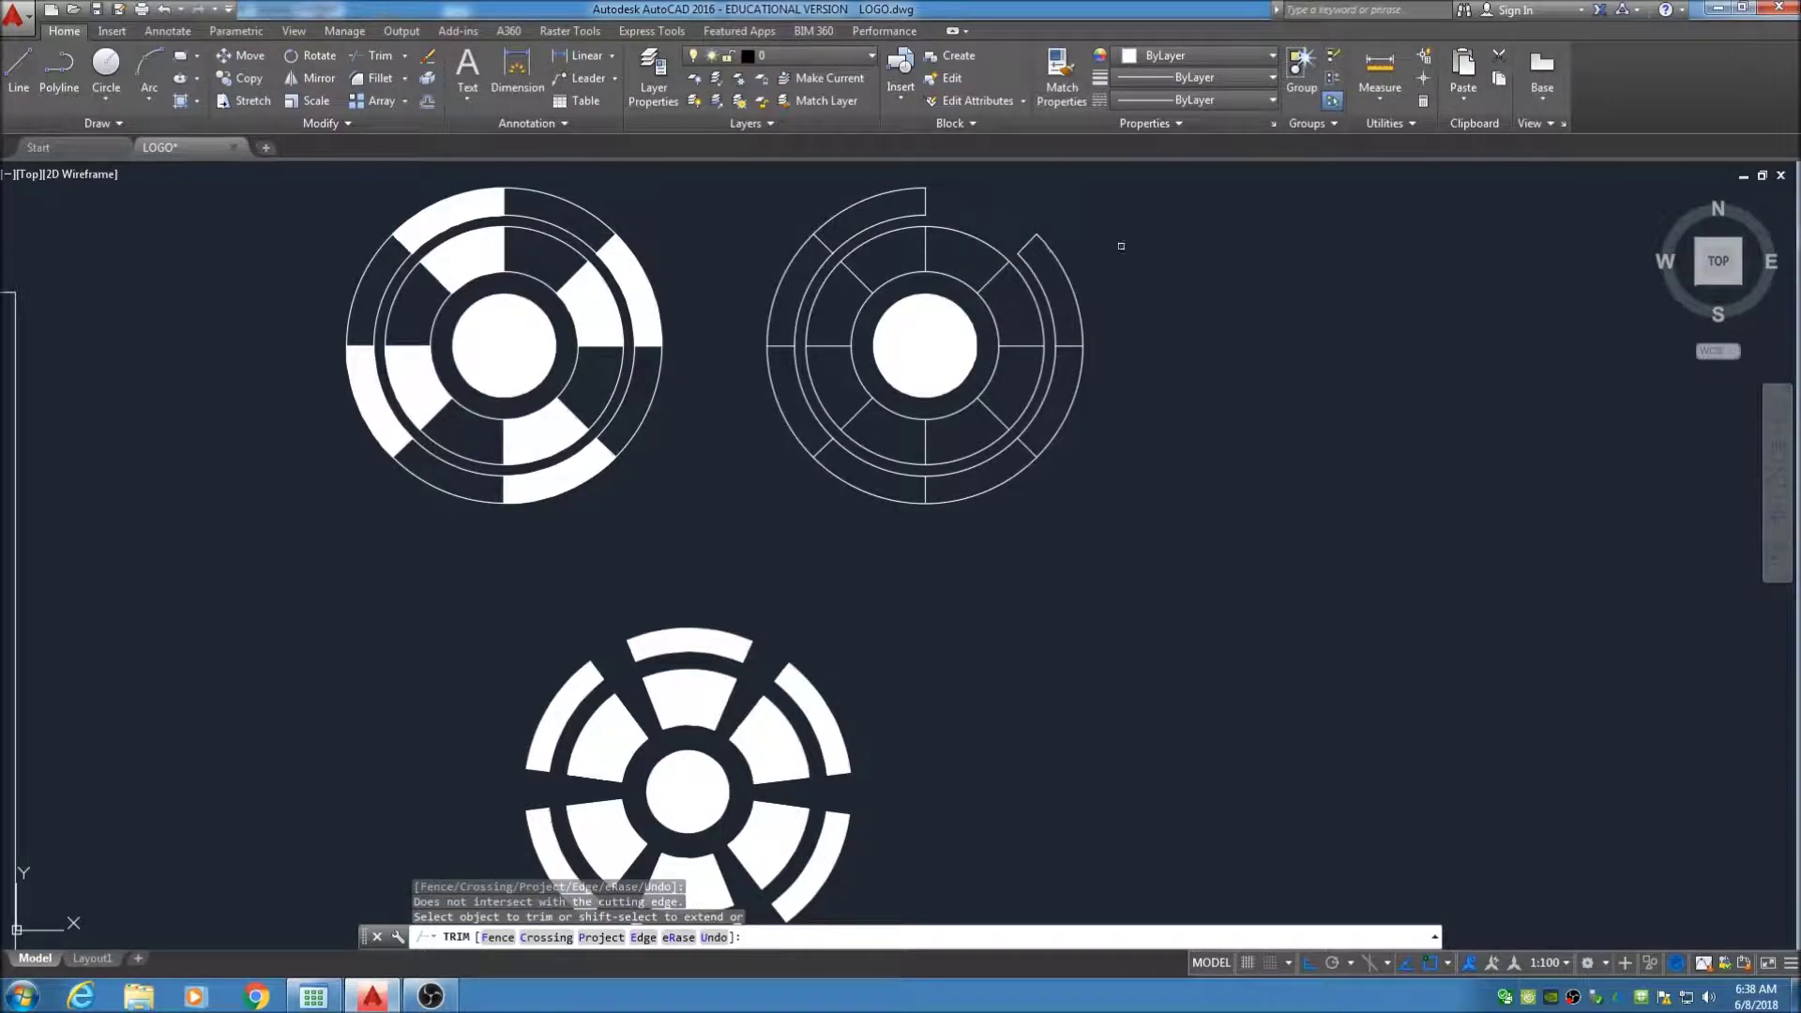
click(1137, 309)
click(1027, 211)
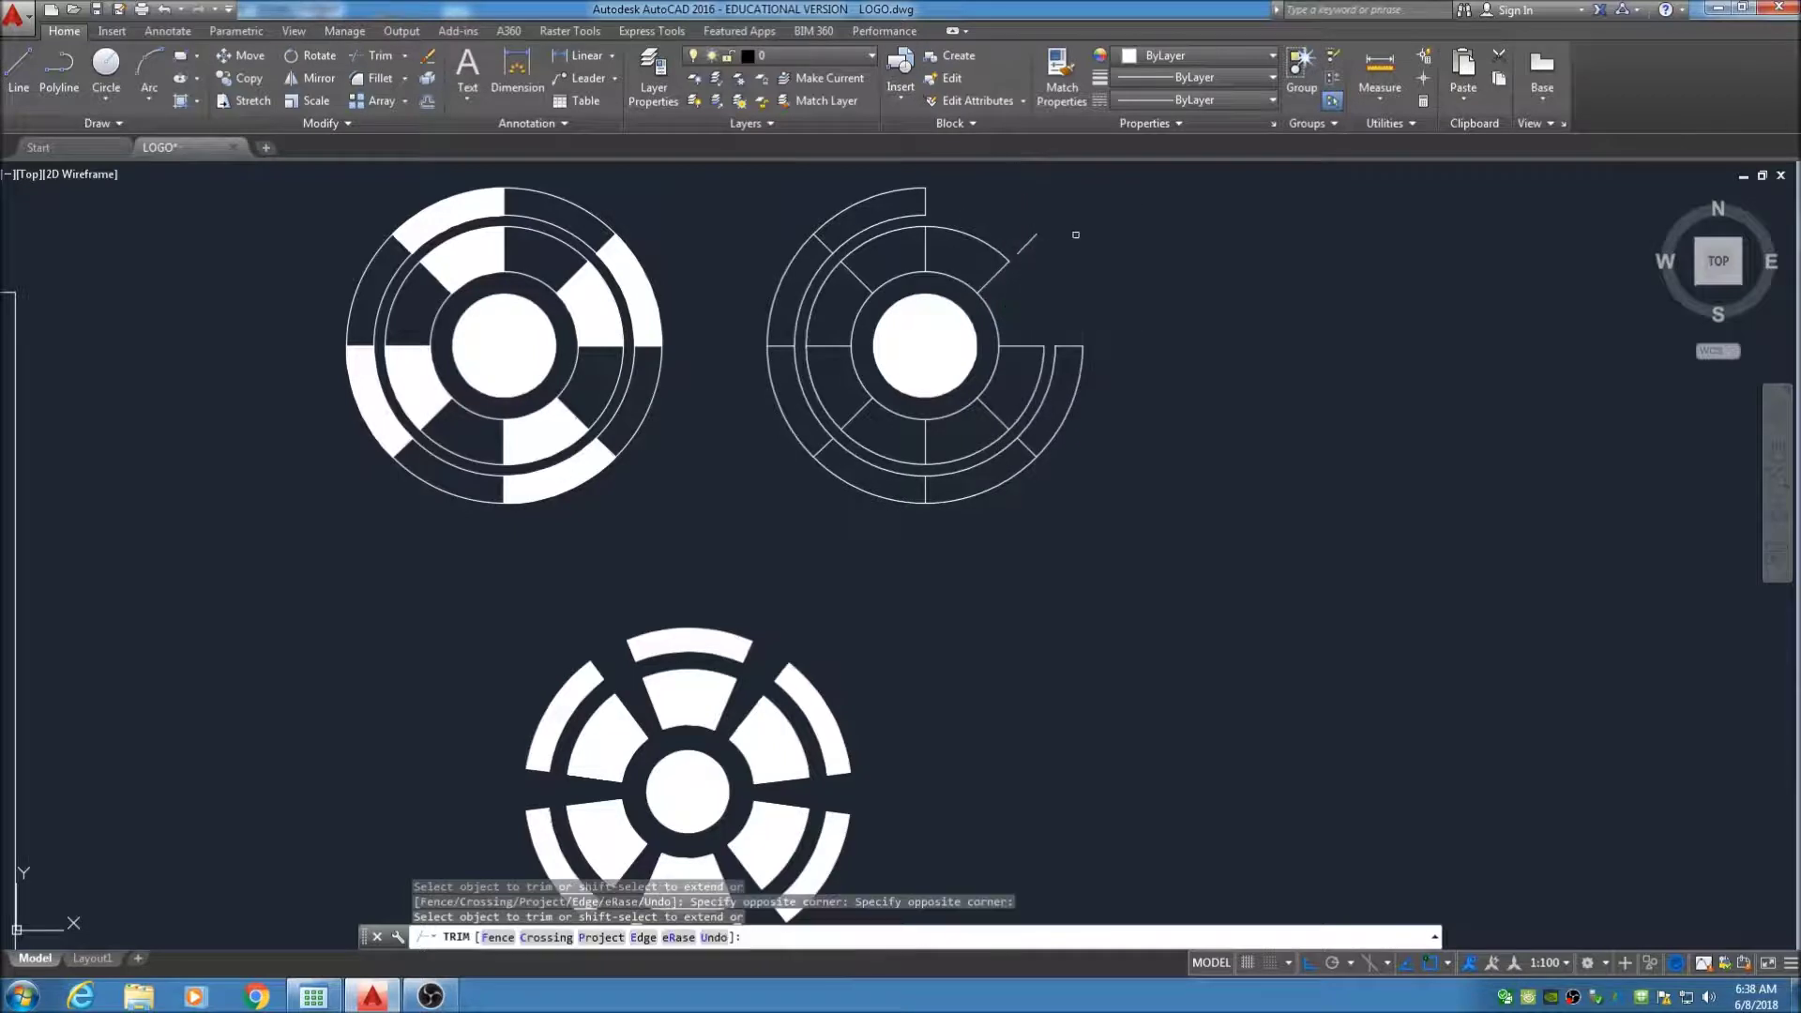
click(1077, 272)
click(1027, 230)
key(Return)
key(Return)
key(Return)
click(1090, 289)
click(1027, 251)
click(1025, 253)
Trim most of the ring arcs around the lower and left parts of the copied wheel, keeping the segment left of the top spoke
click(1148, 516)
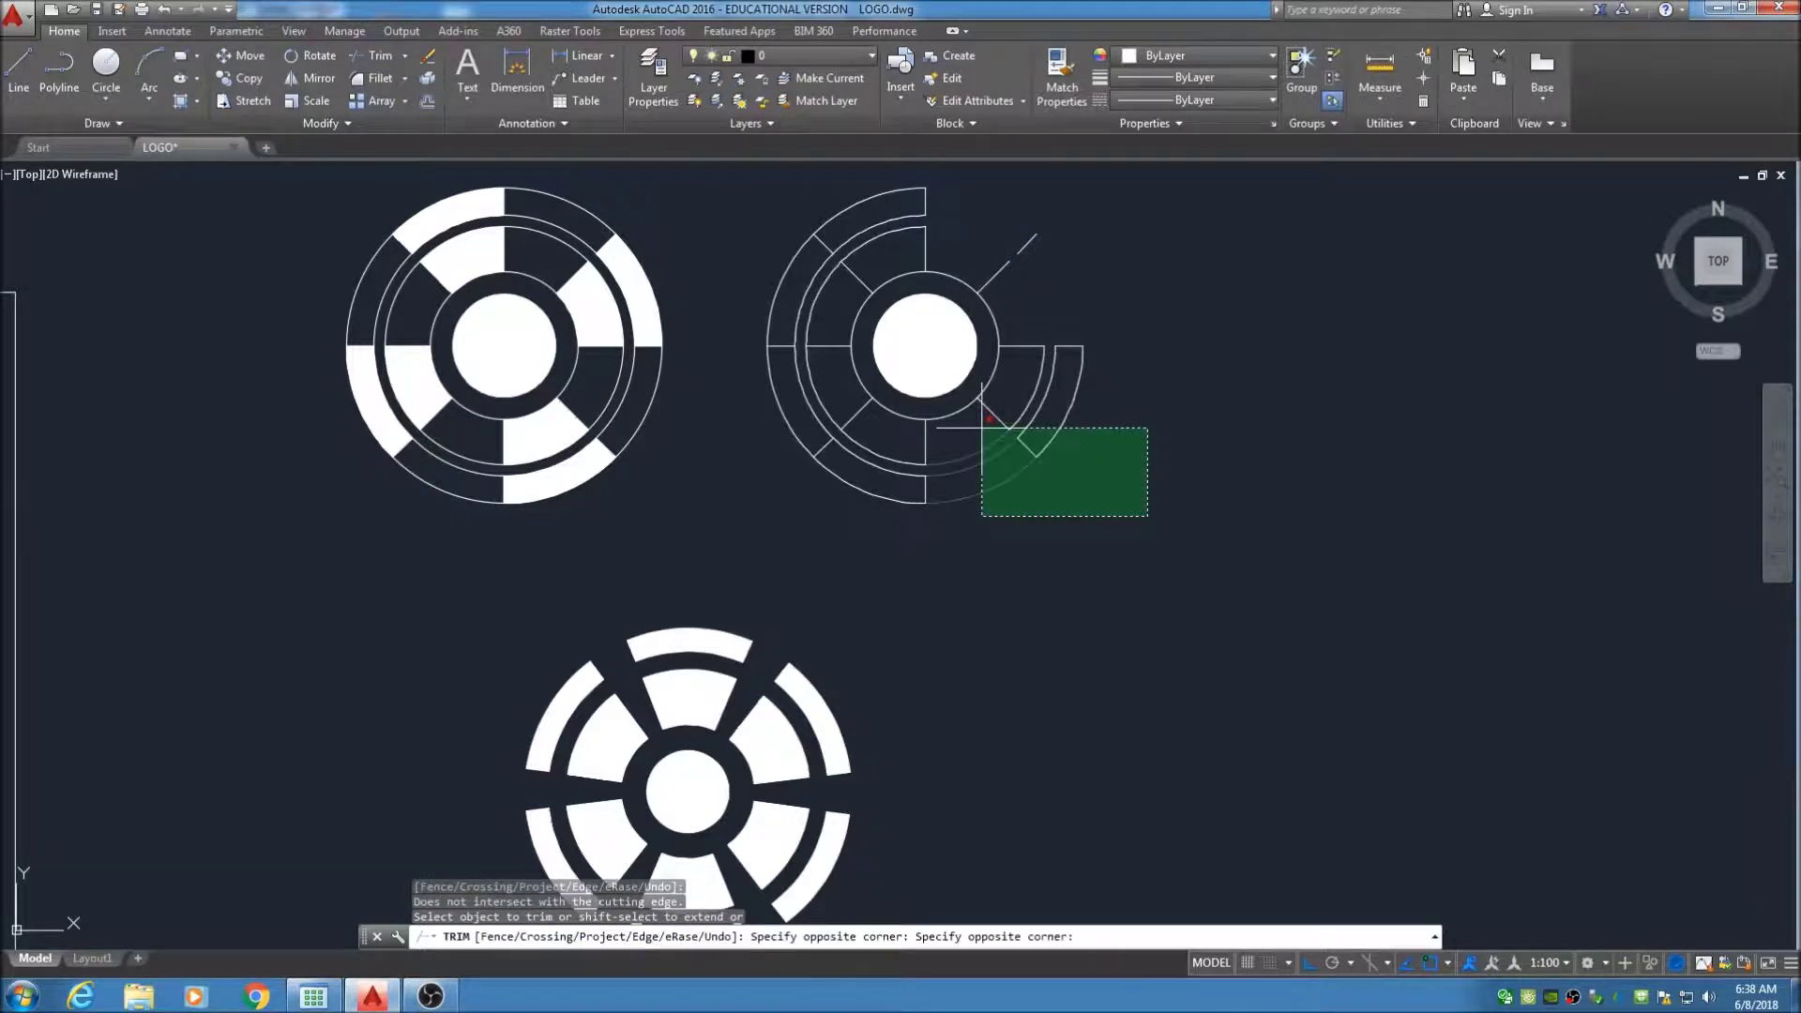
click(926, 385)
click(1161, 468)
click(1054, 333)
click(1017, 528)
click(790, 446)
click(838, 399)
click(700, 288)
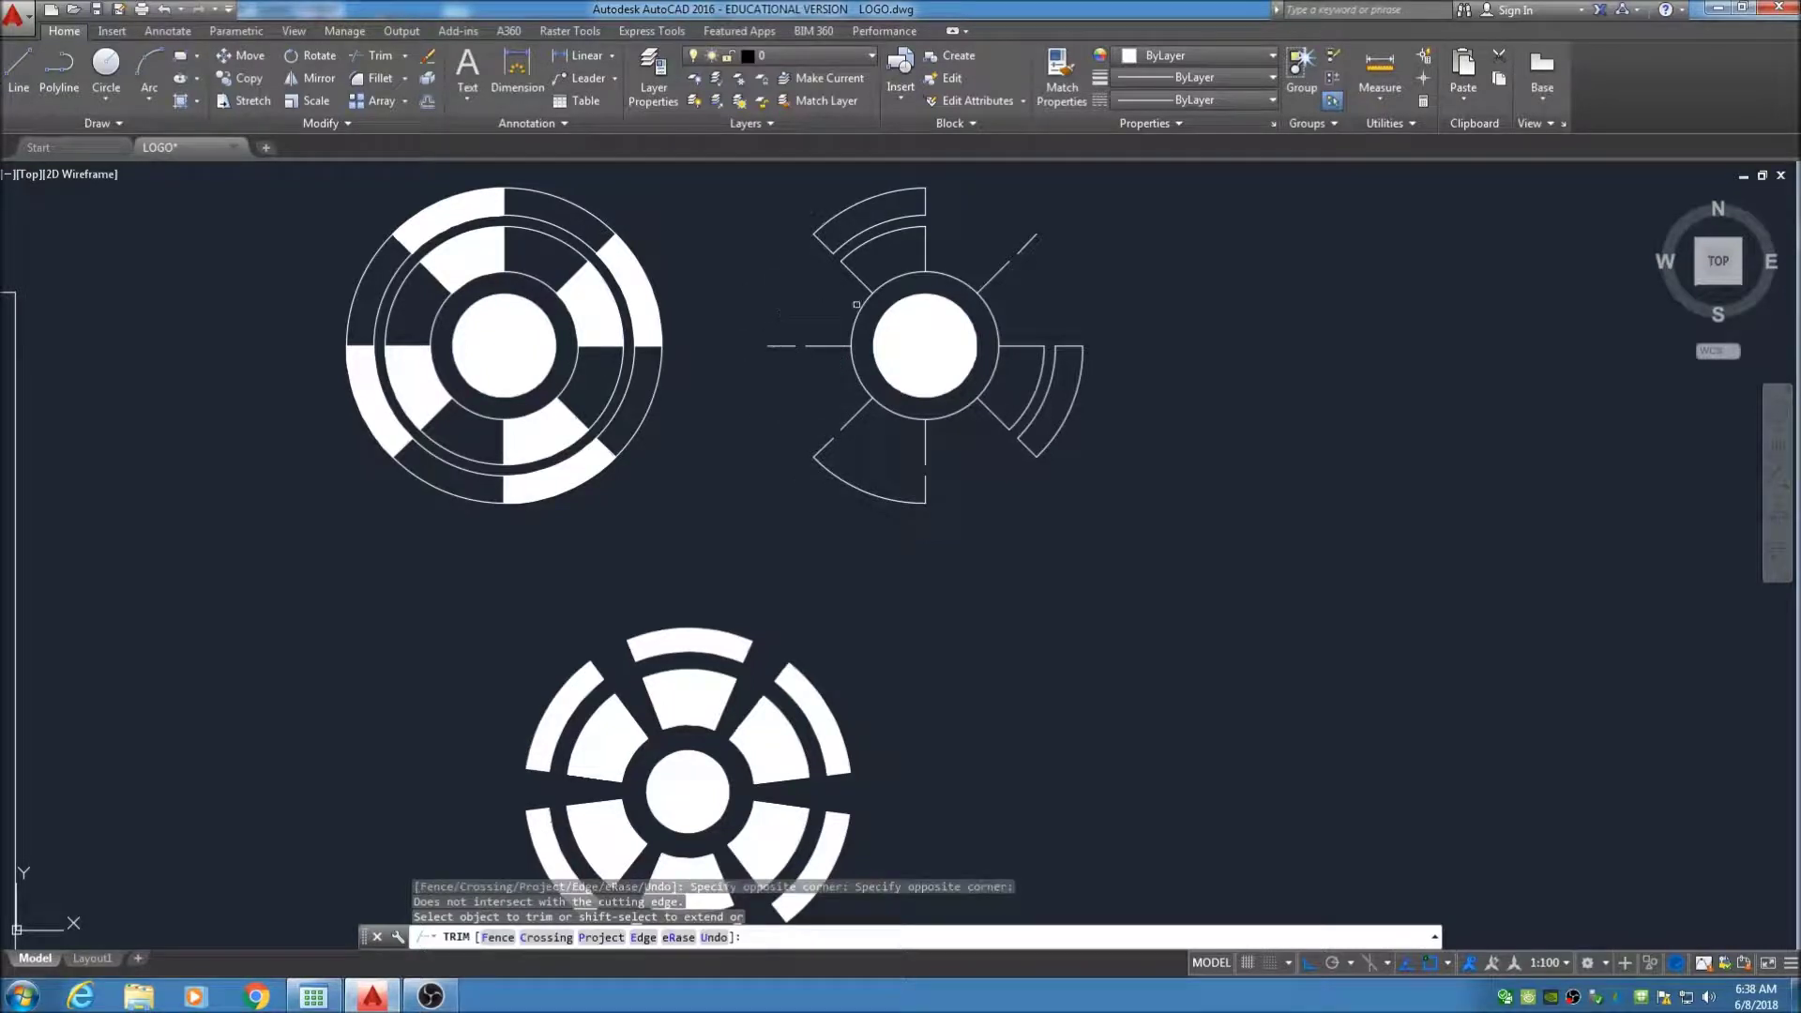
click(1151, 462)
click(1029, 284)
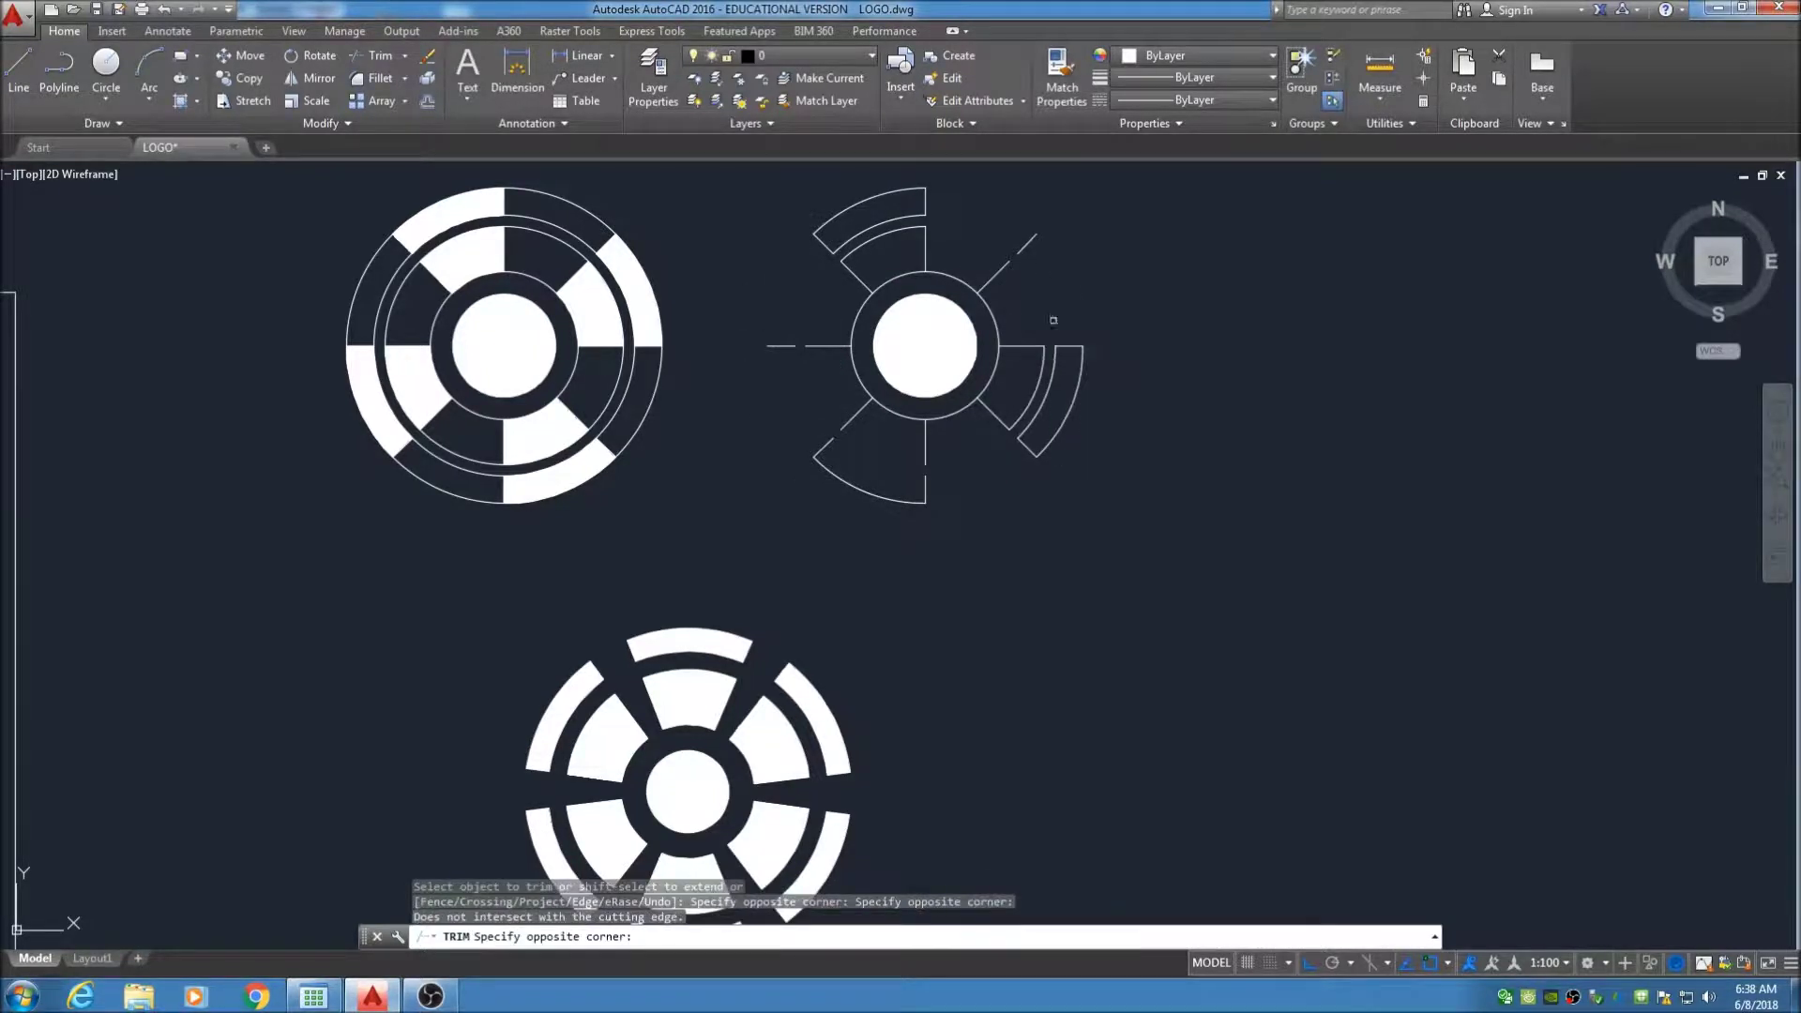
key(Return)
Delete the upper-right diagonal spoke pieces and the leftover lower-right segment outlines of the copied wheel
click(1026, 243)
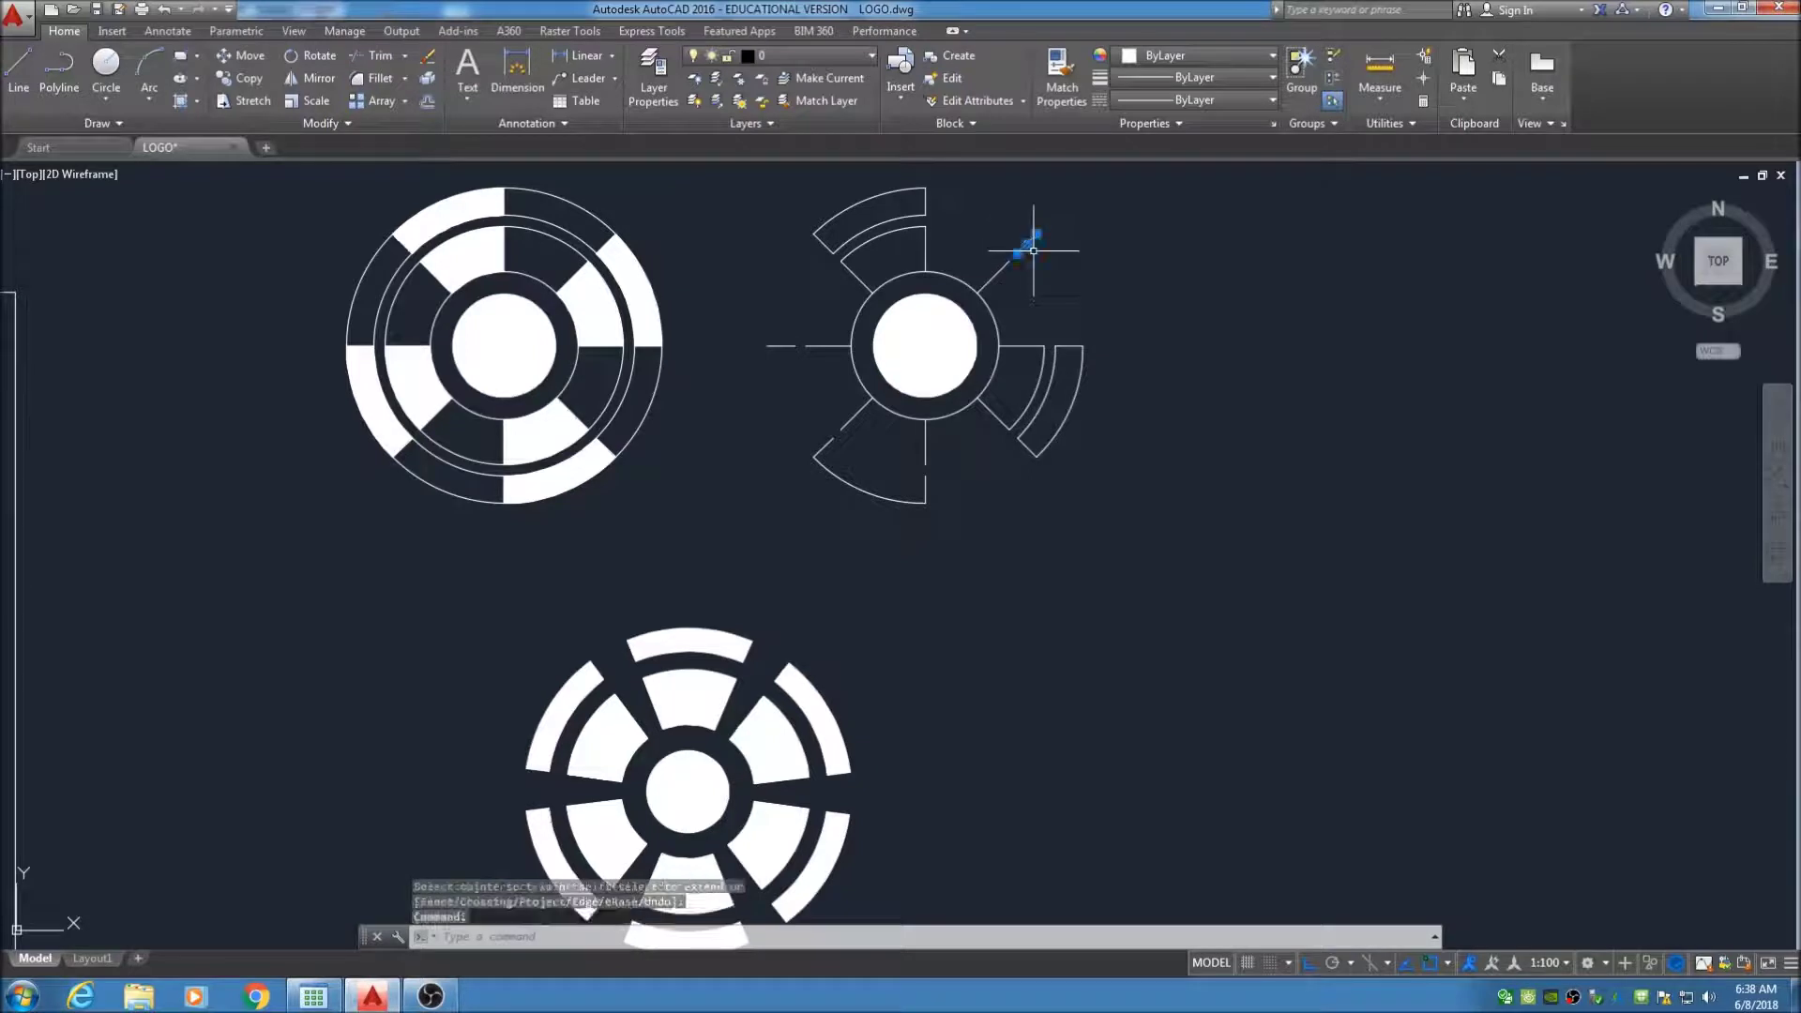
click(992, 279)
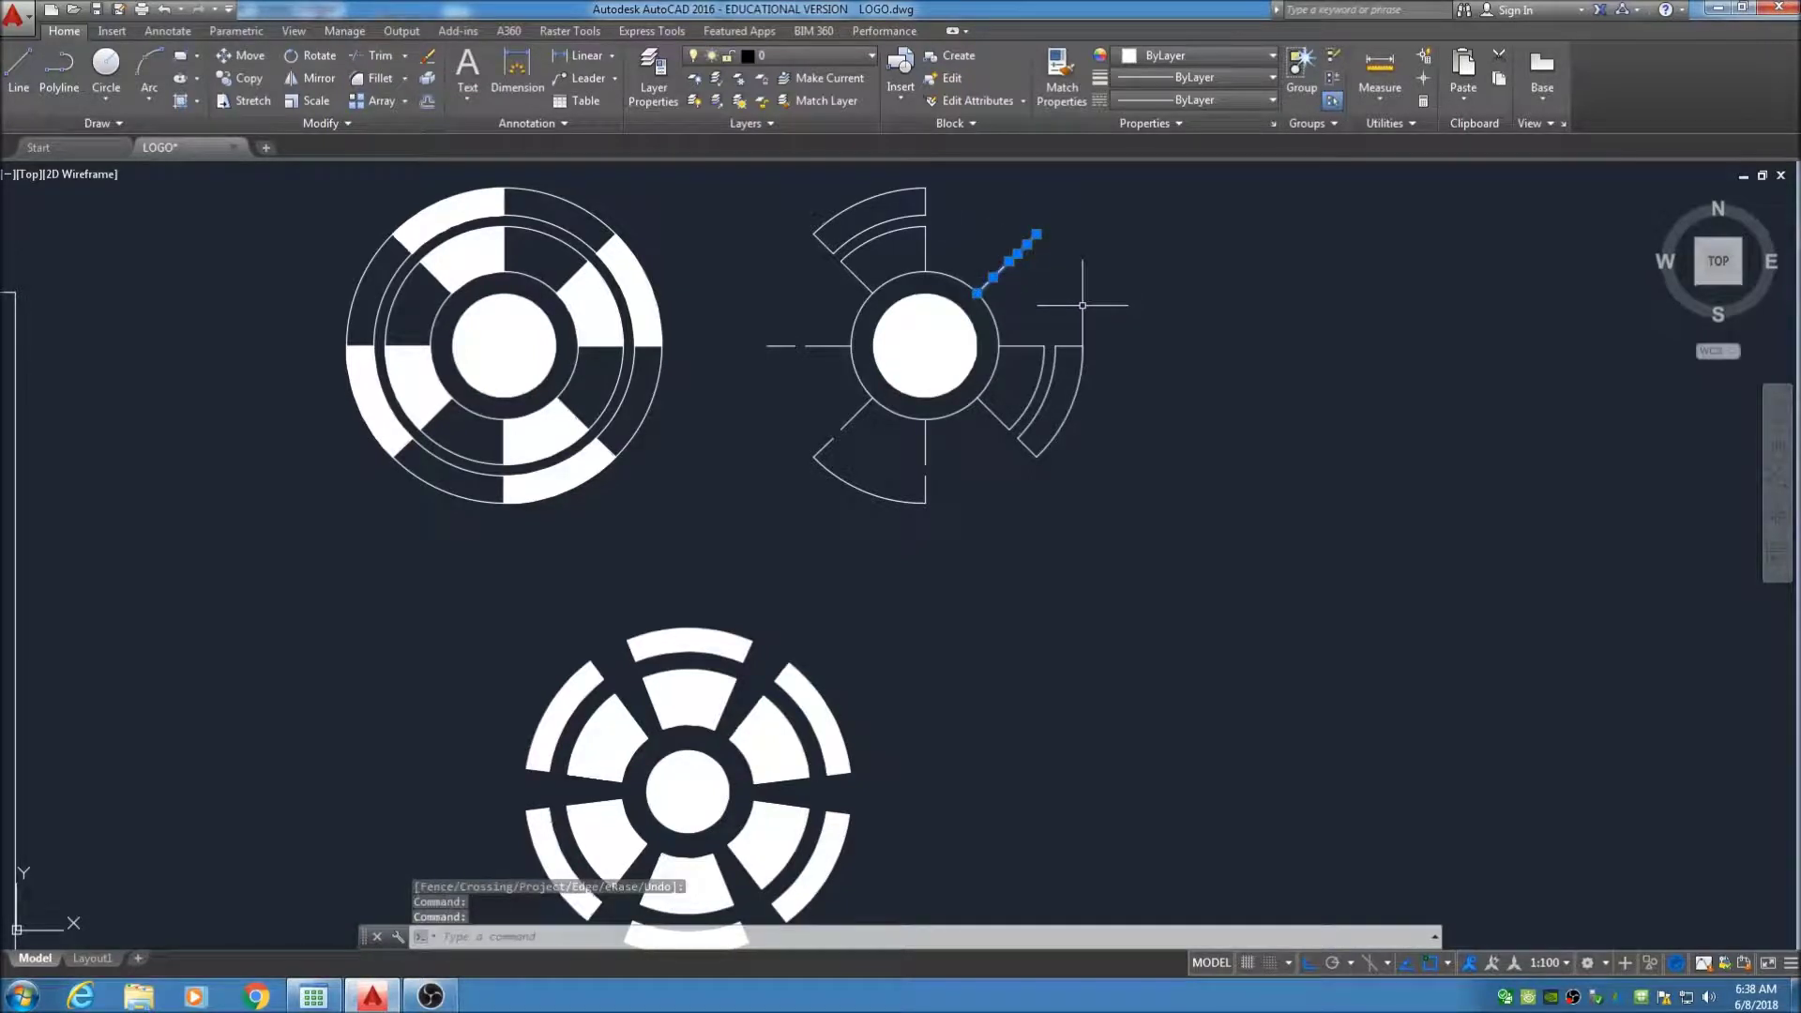
click(1081, 372)
key(Delete)
click(1110, 455)
click(1055, 335)
key(Delete)
click(1096, 507)
click(985, 413)
key(Delete)
Delete the leftover spoke pieces and outer arc along the bottom and left side of the copied wheel
click(1024, 581)
click(756, 433)
key(Delete)
click(847, 370)
click(736, 323)
key(Delete)
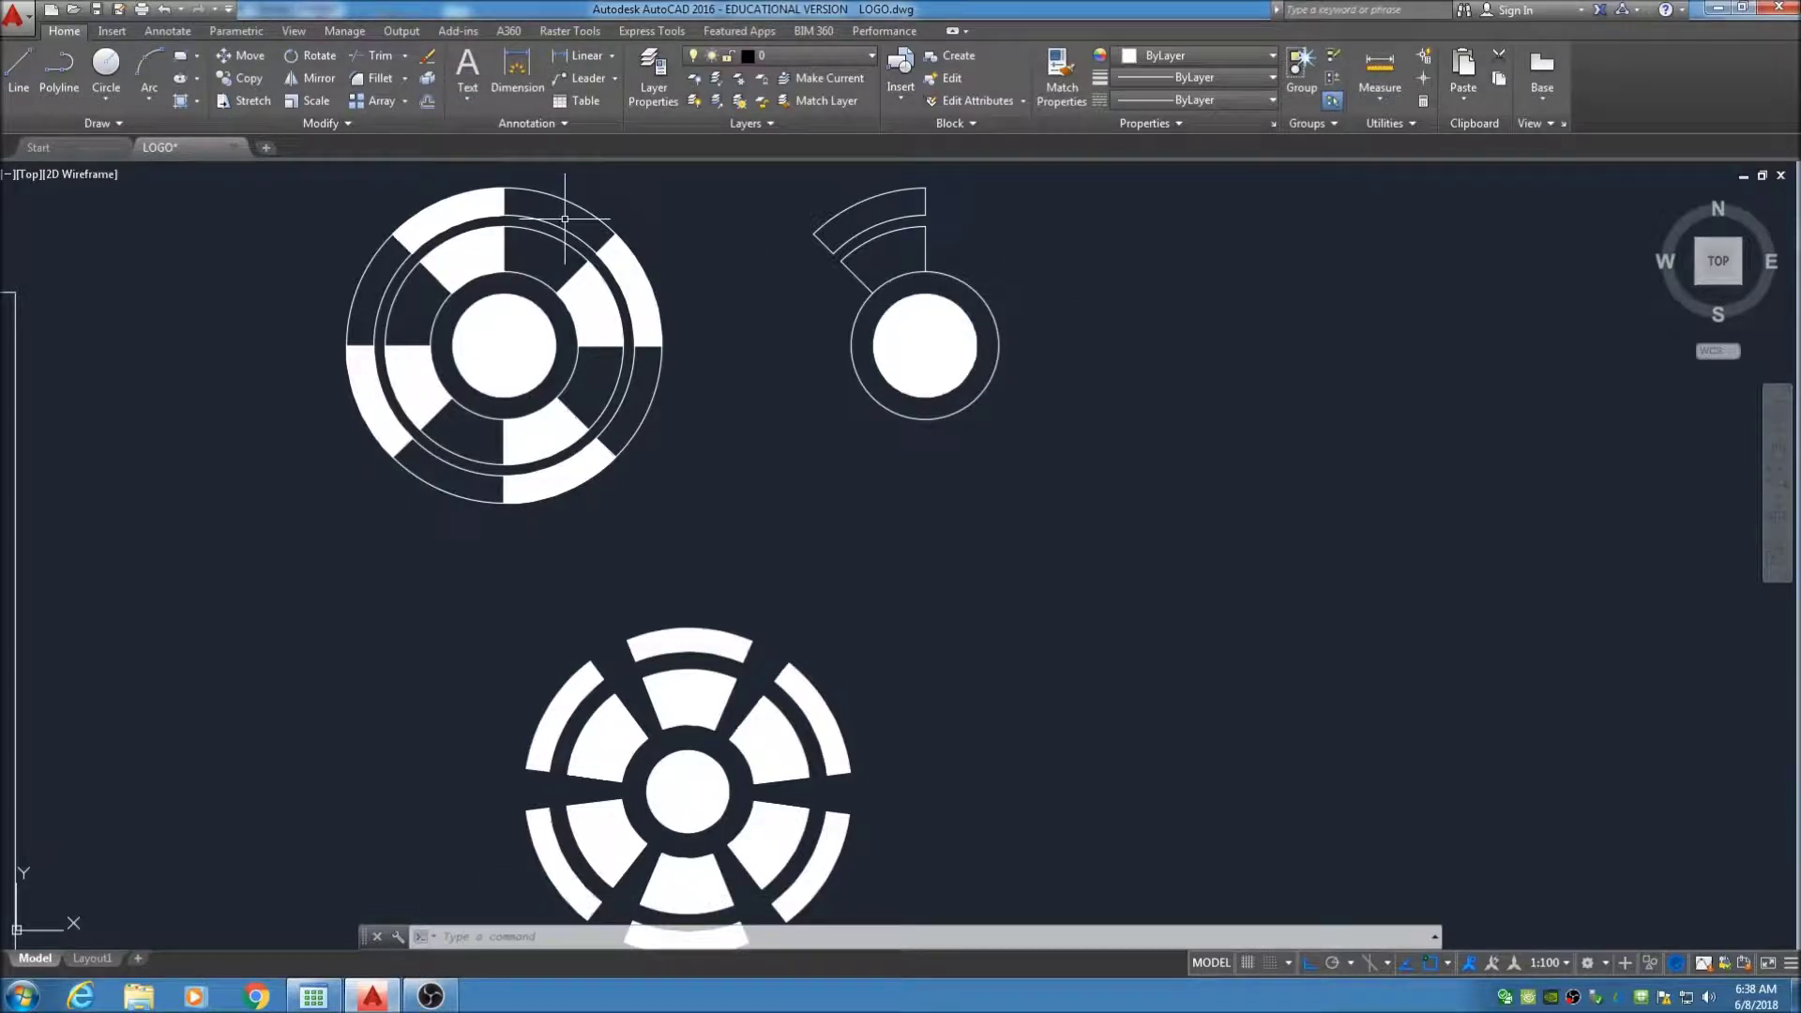
Trim the circle around the copied wheel's filled center, keeping only the arc that closes the remaining inner segment
click(378, 56)
key(Return)
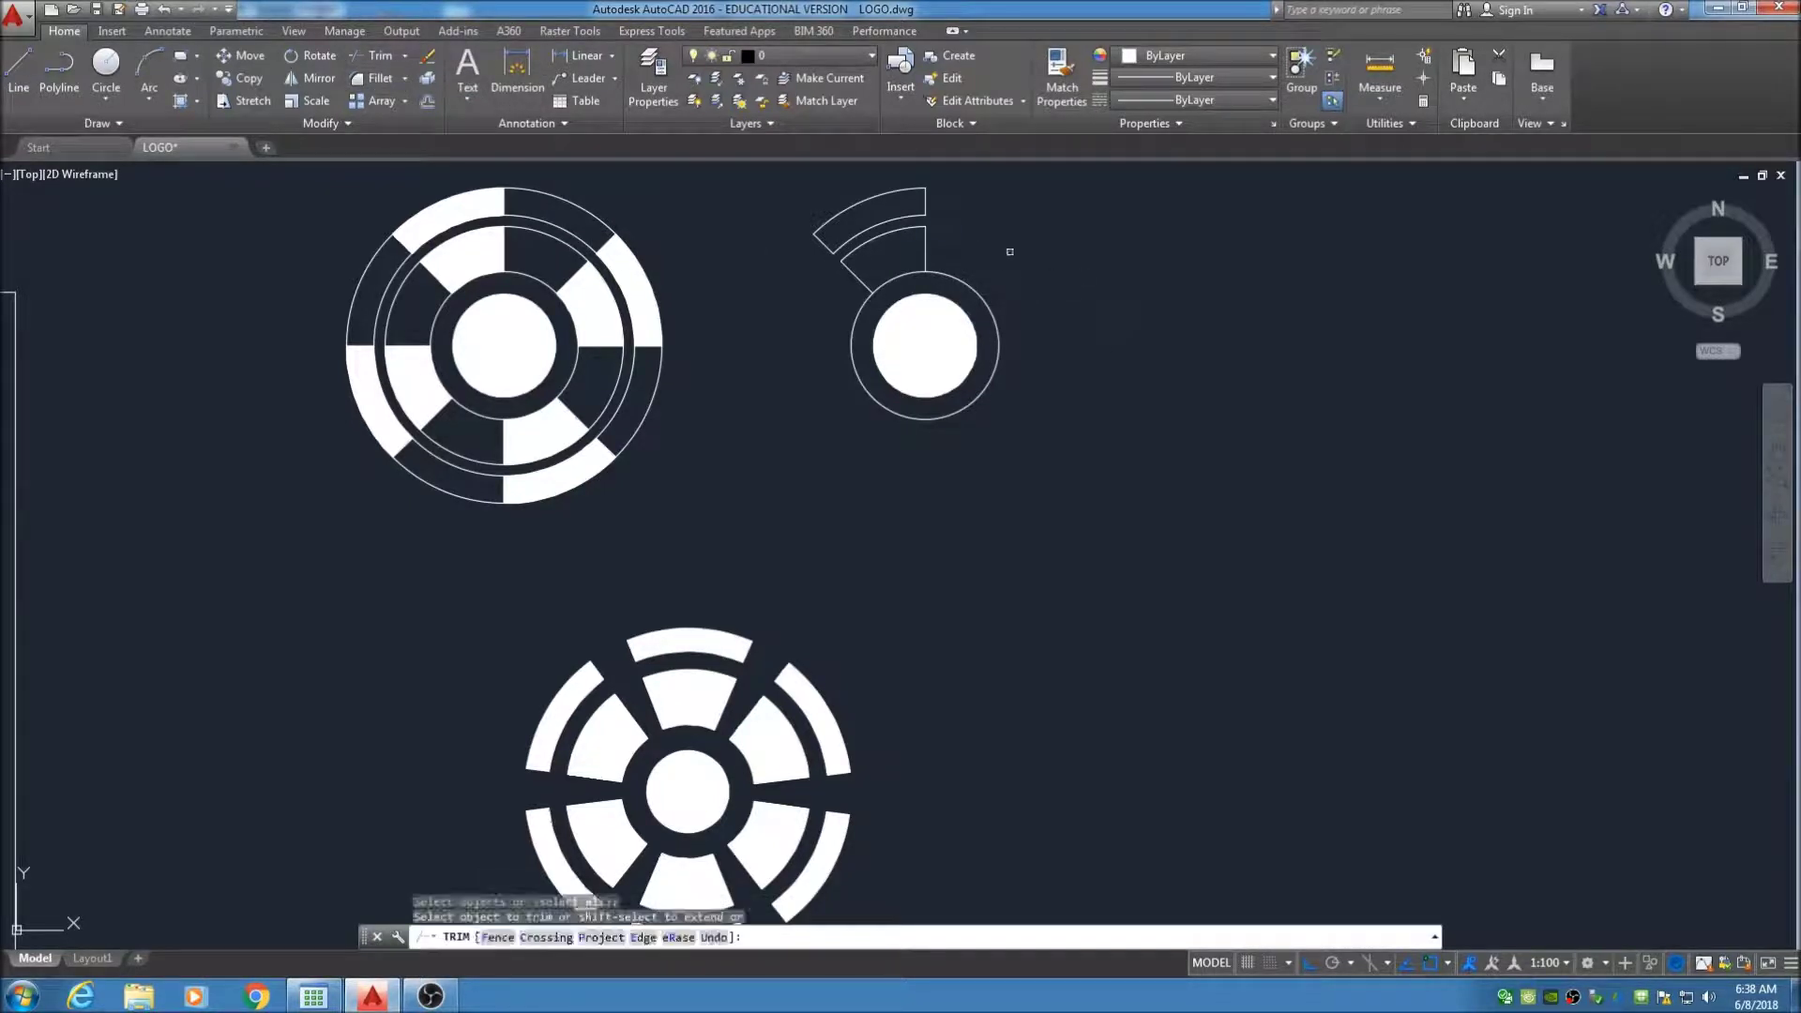
click(956, 274)
click(955, 276)
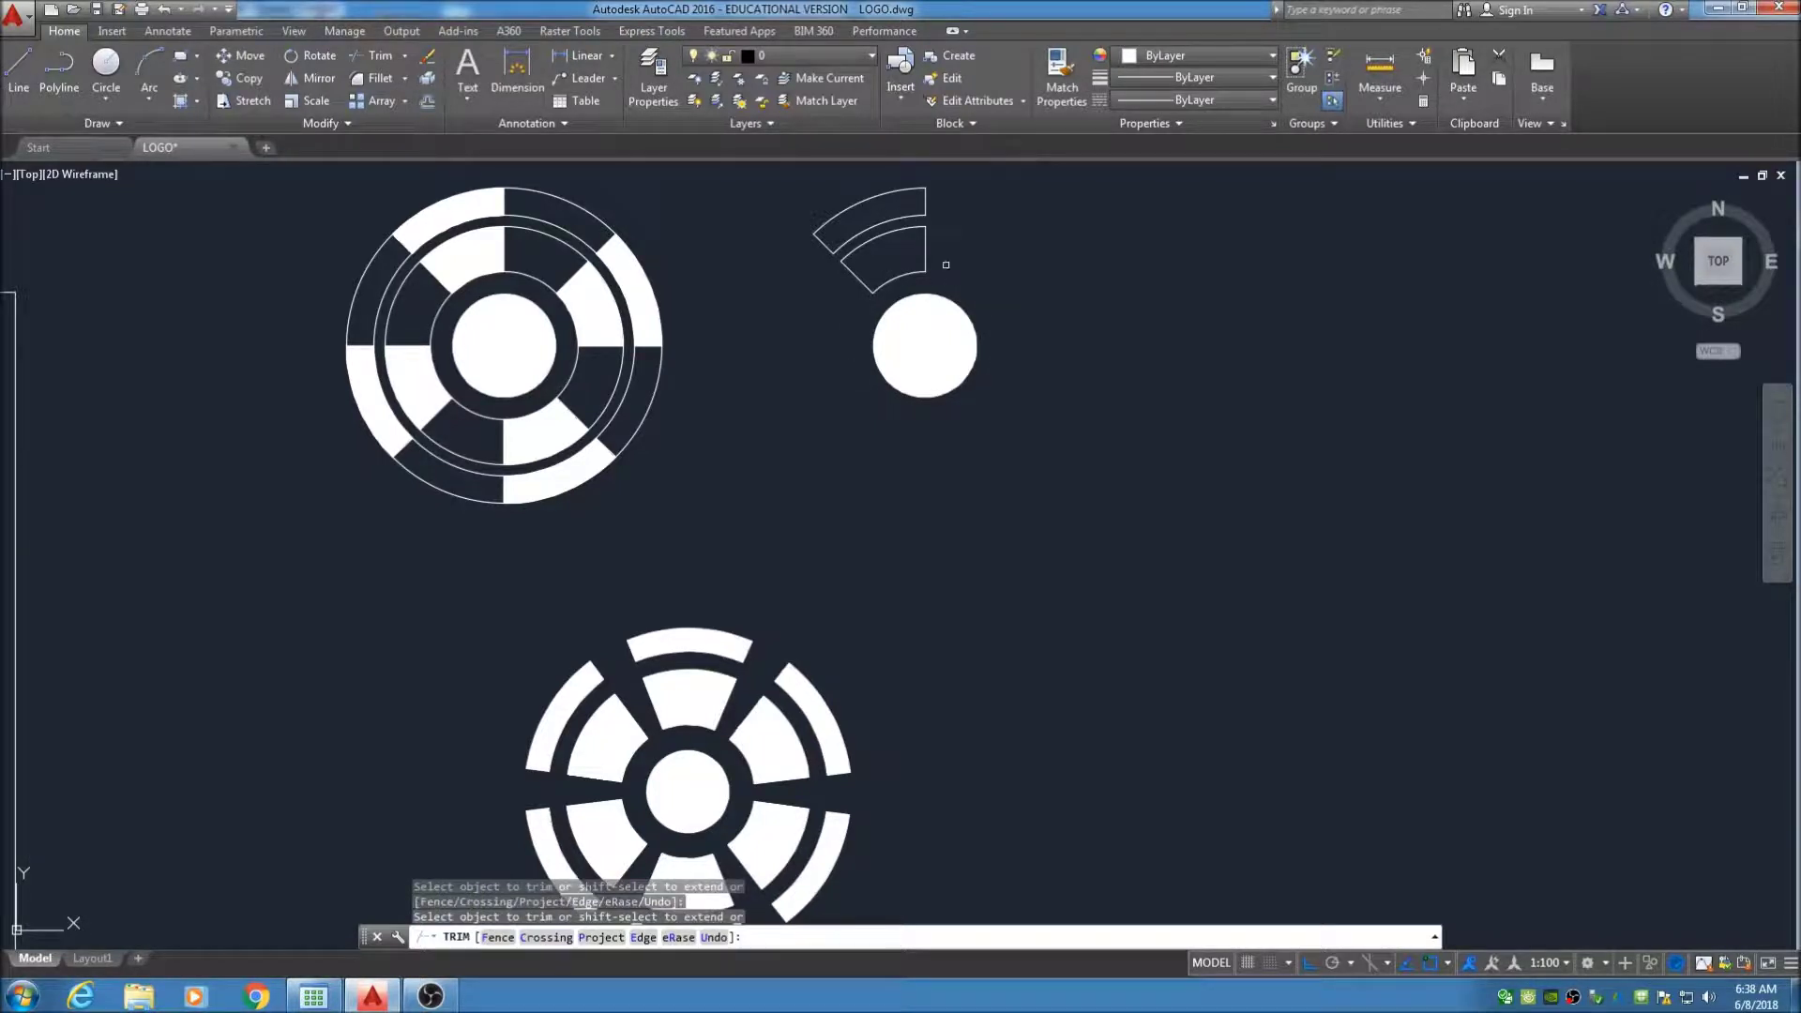
key(Escape)
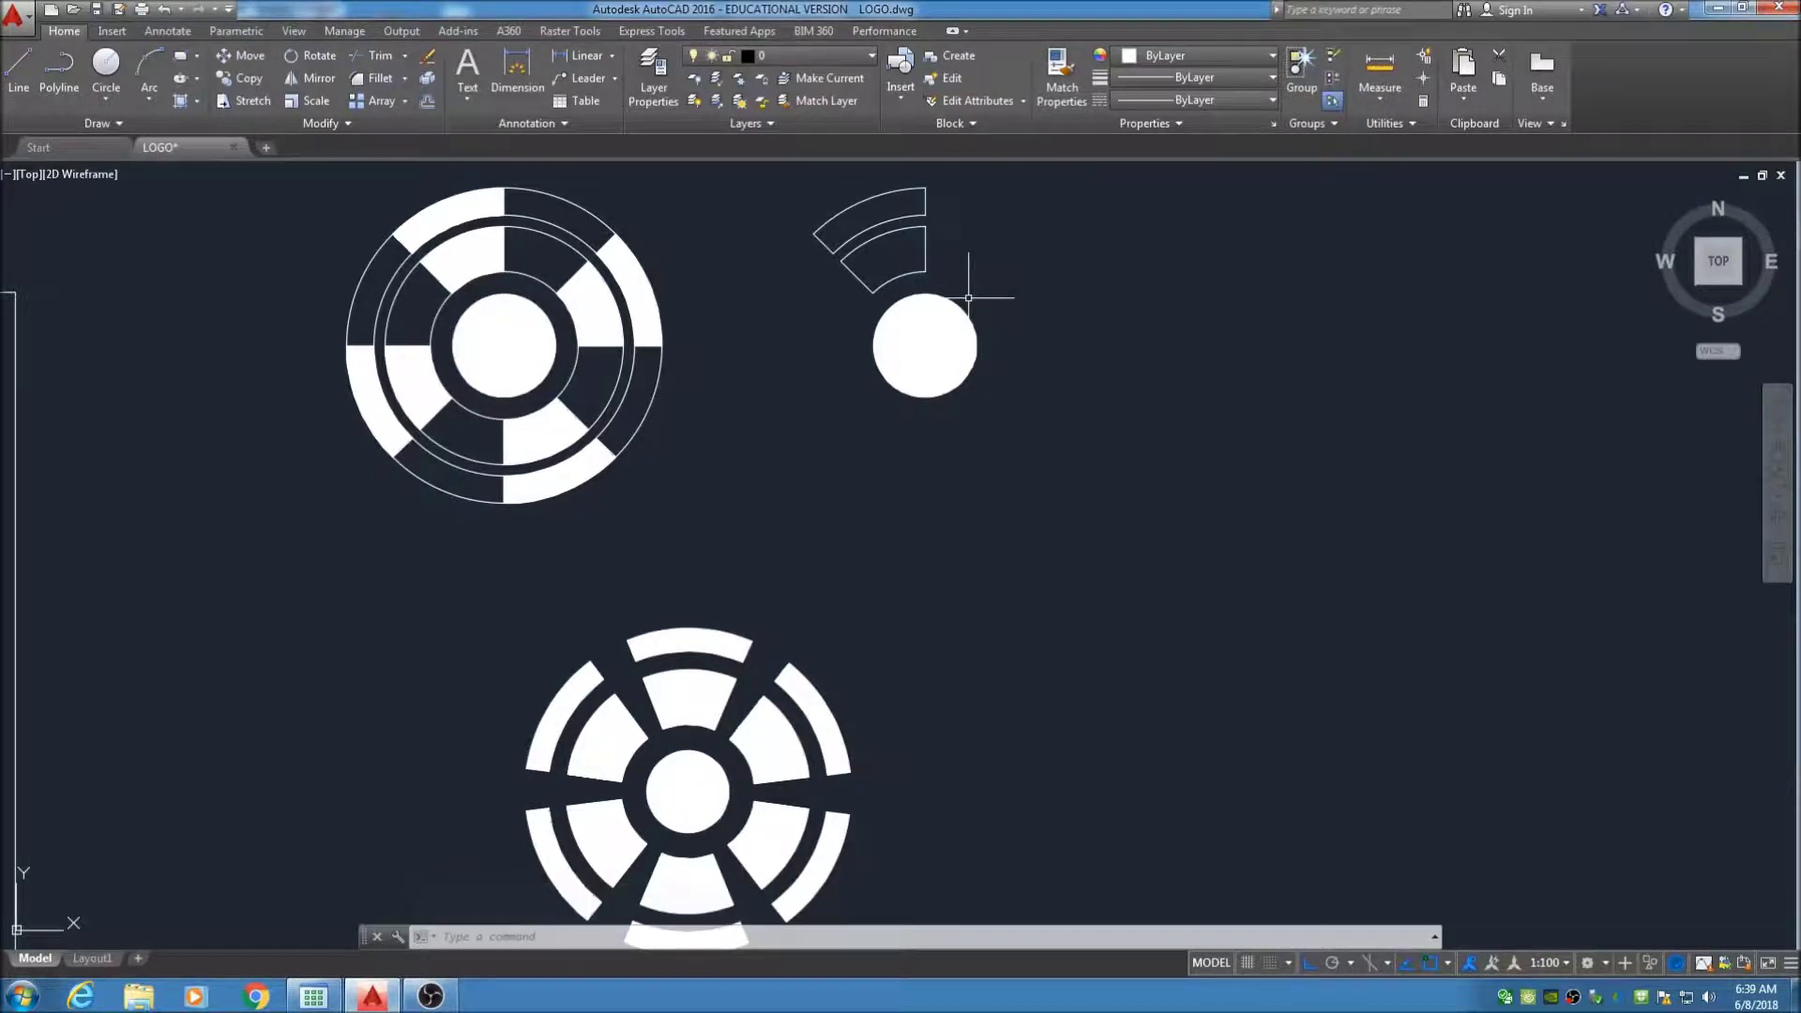
Create a polar array of the remaining inner and outer wheel segment around the center of the filled circle
click(405, 103)
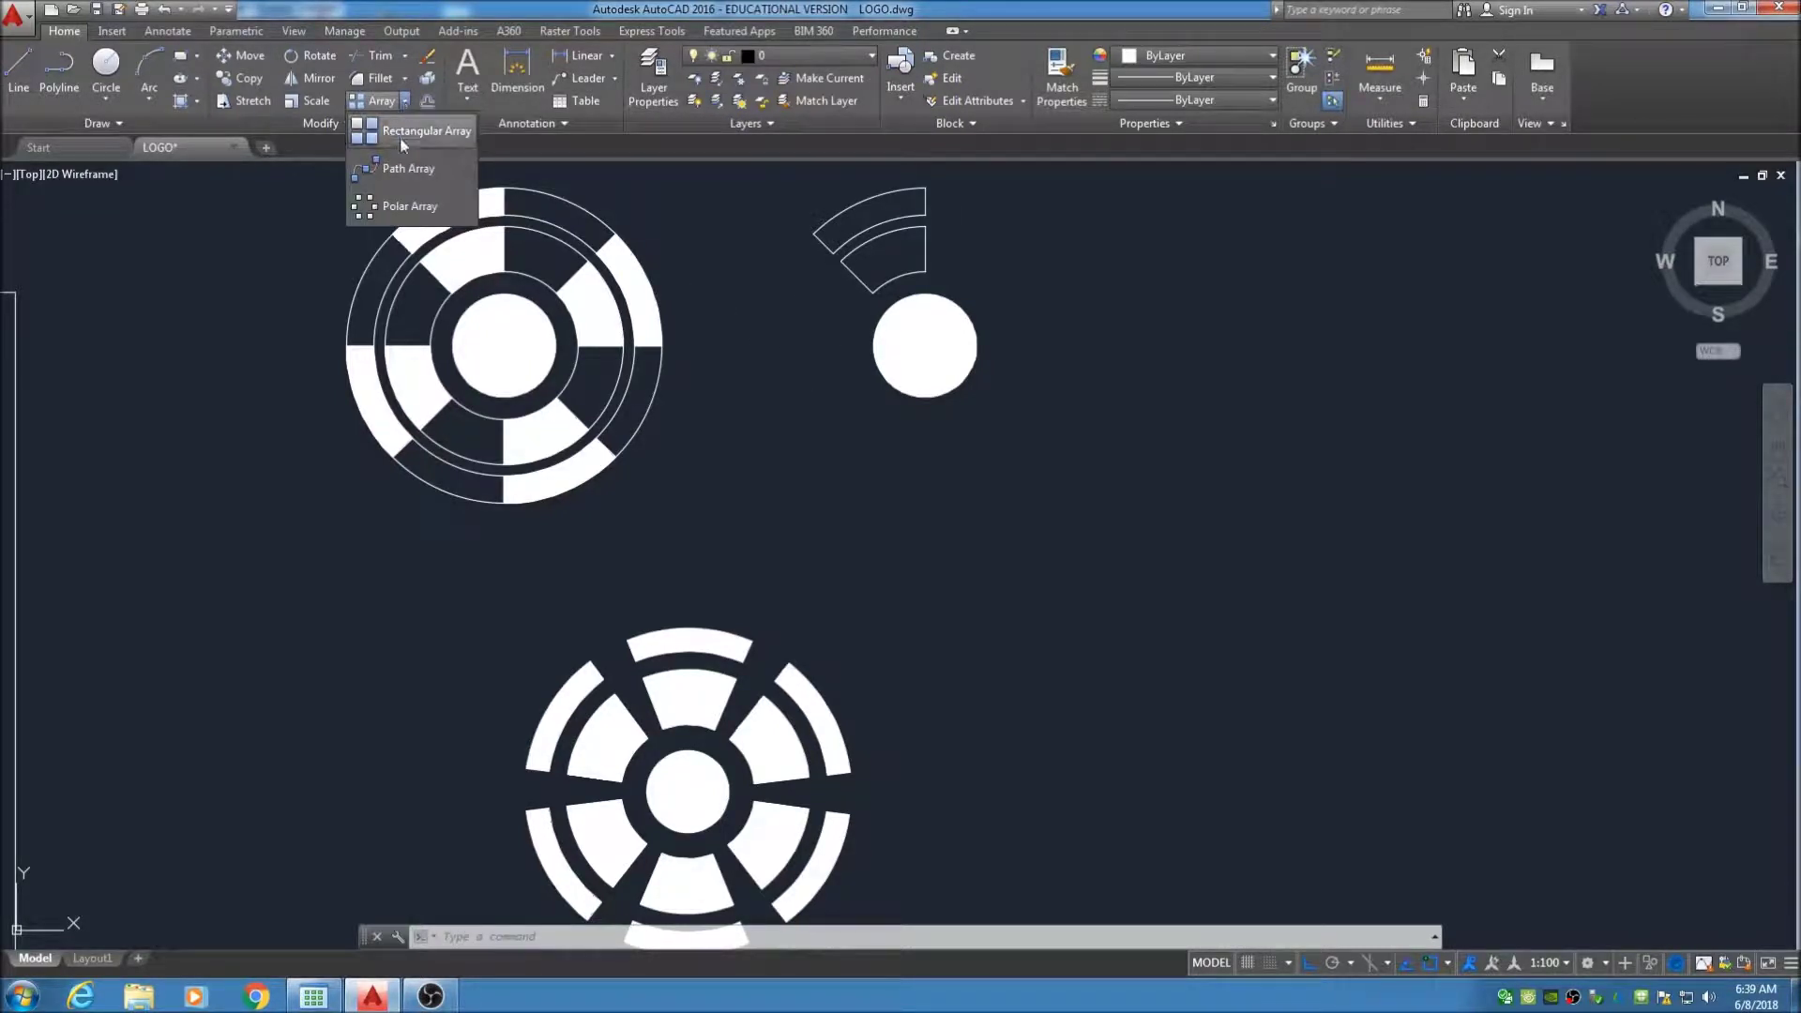
click(403, 207)
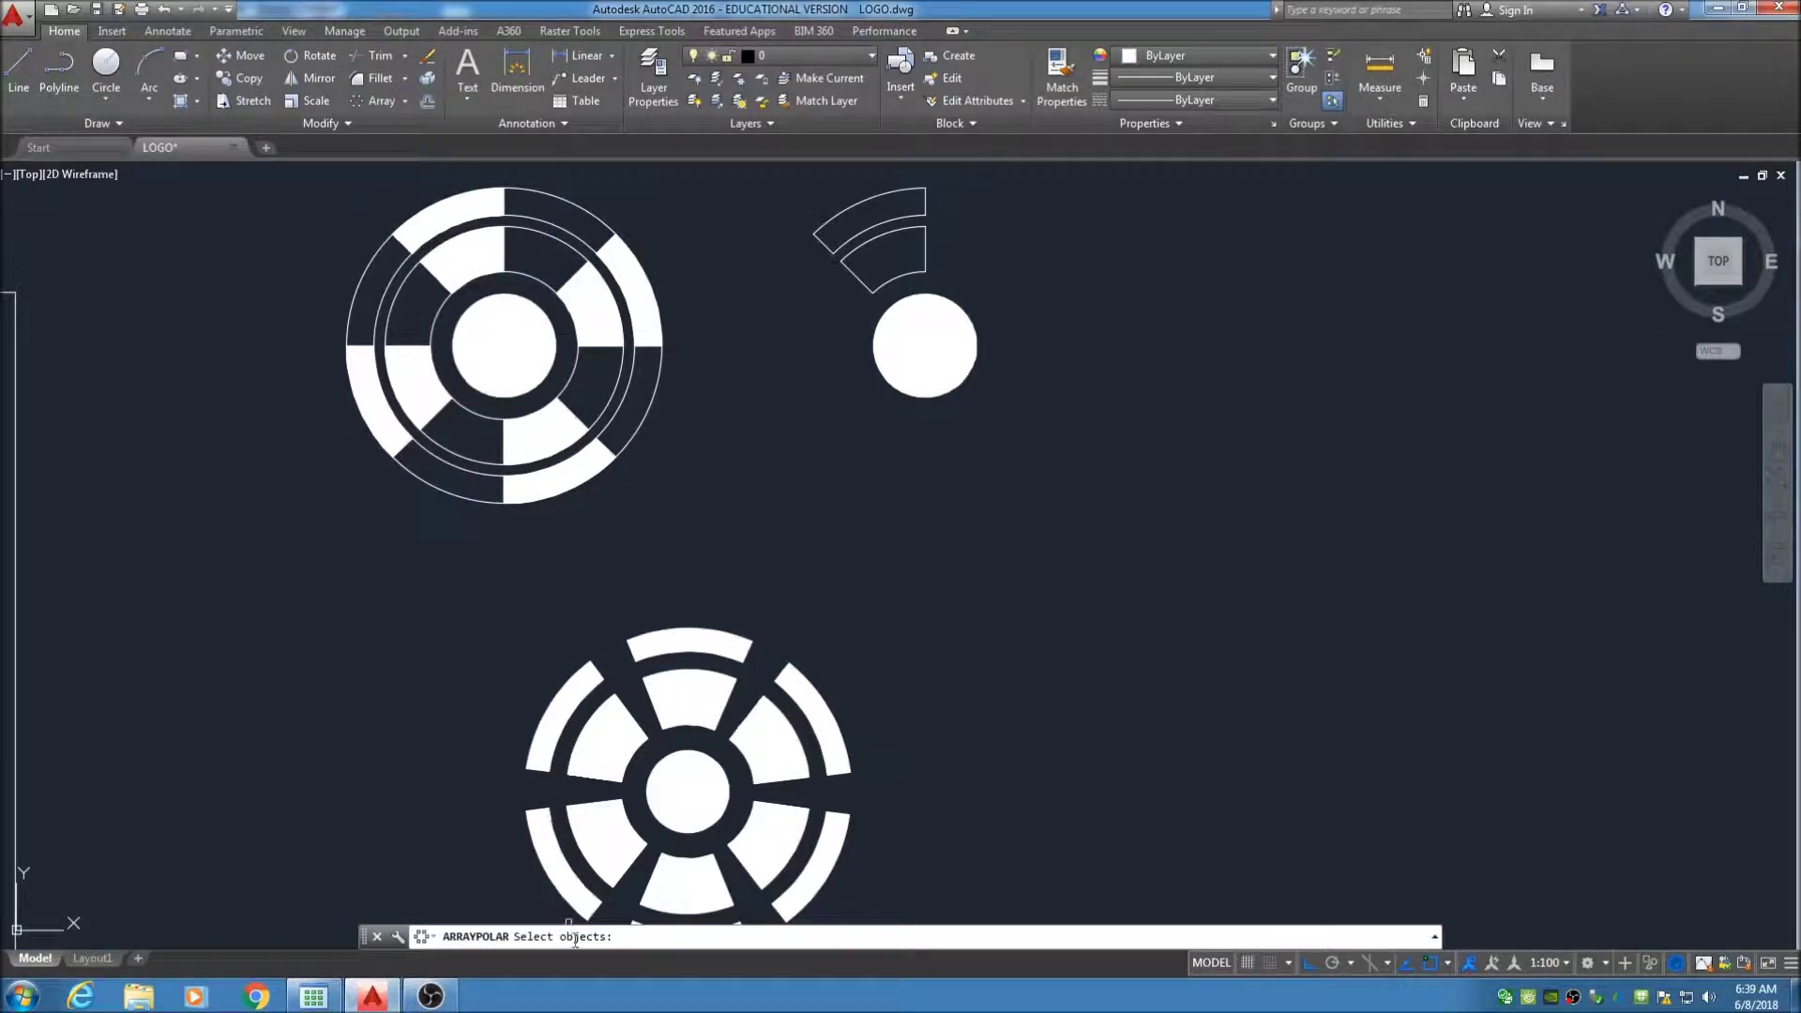
click(966, 285)
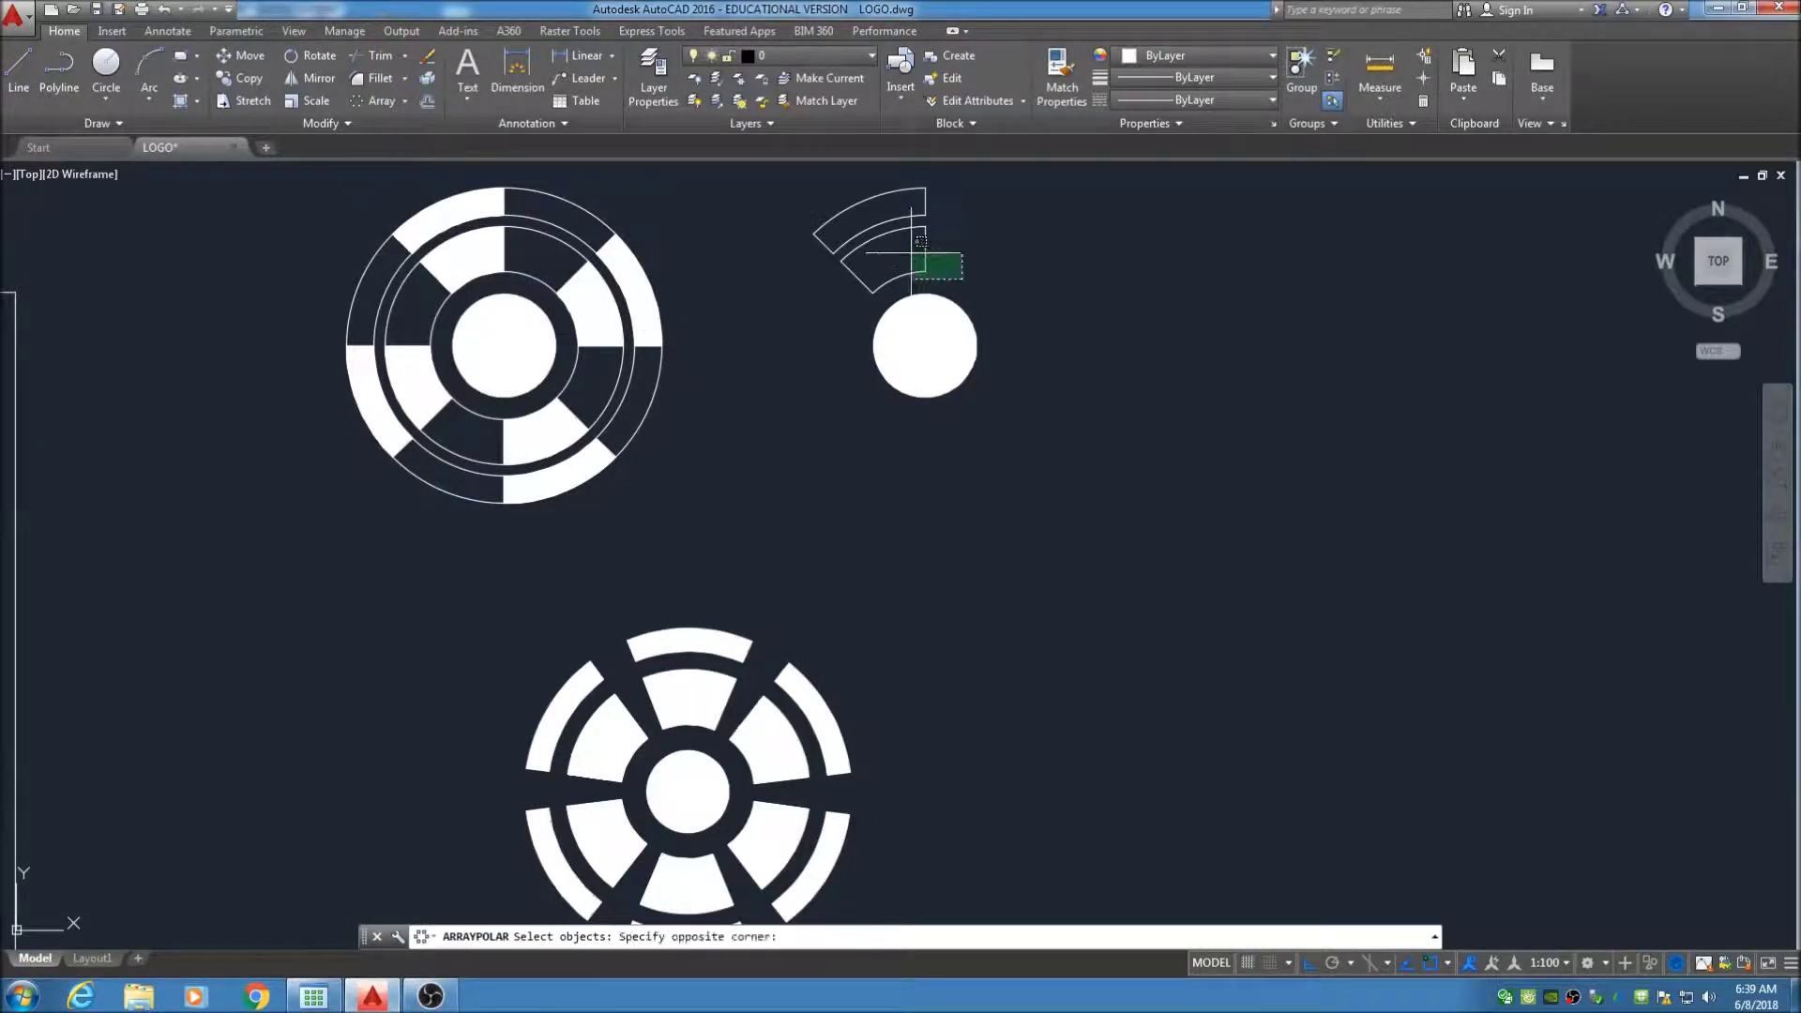
click(783, 207)
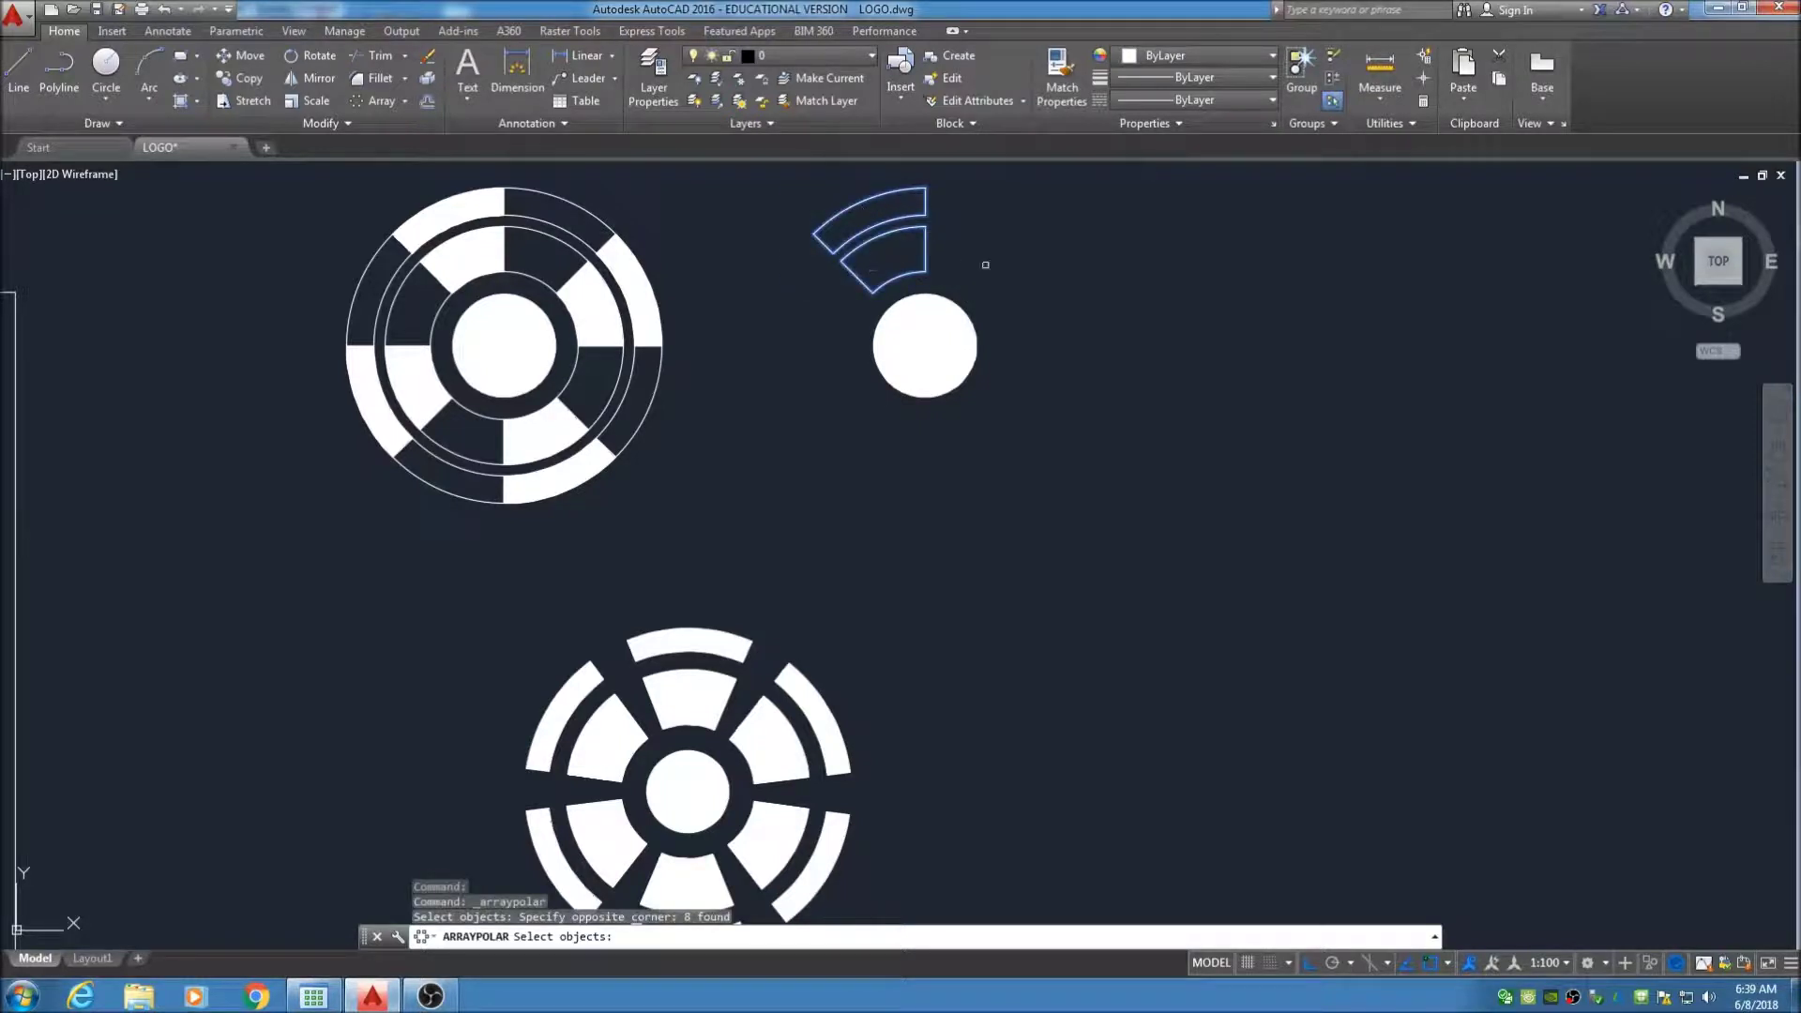
key(Return)
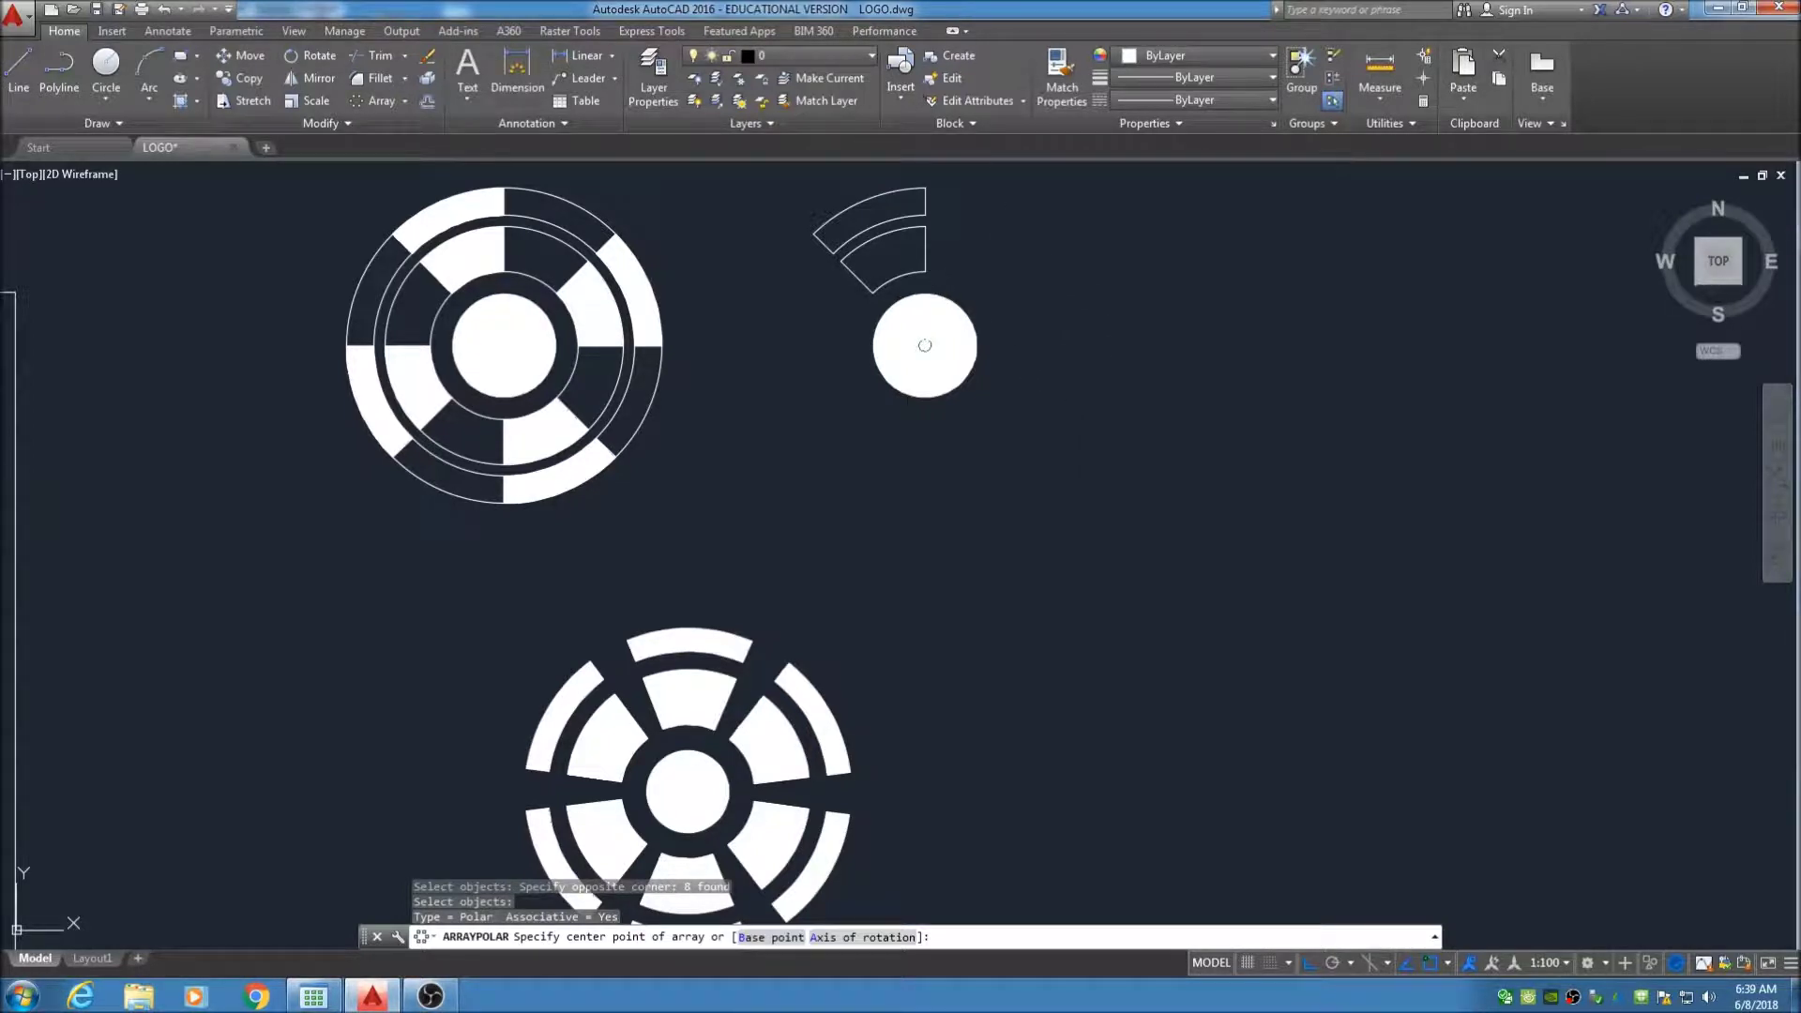
click(924, 345)
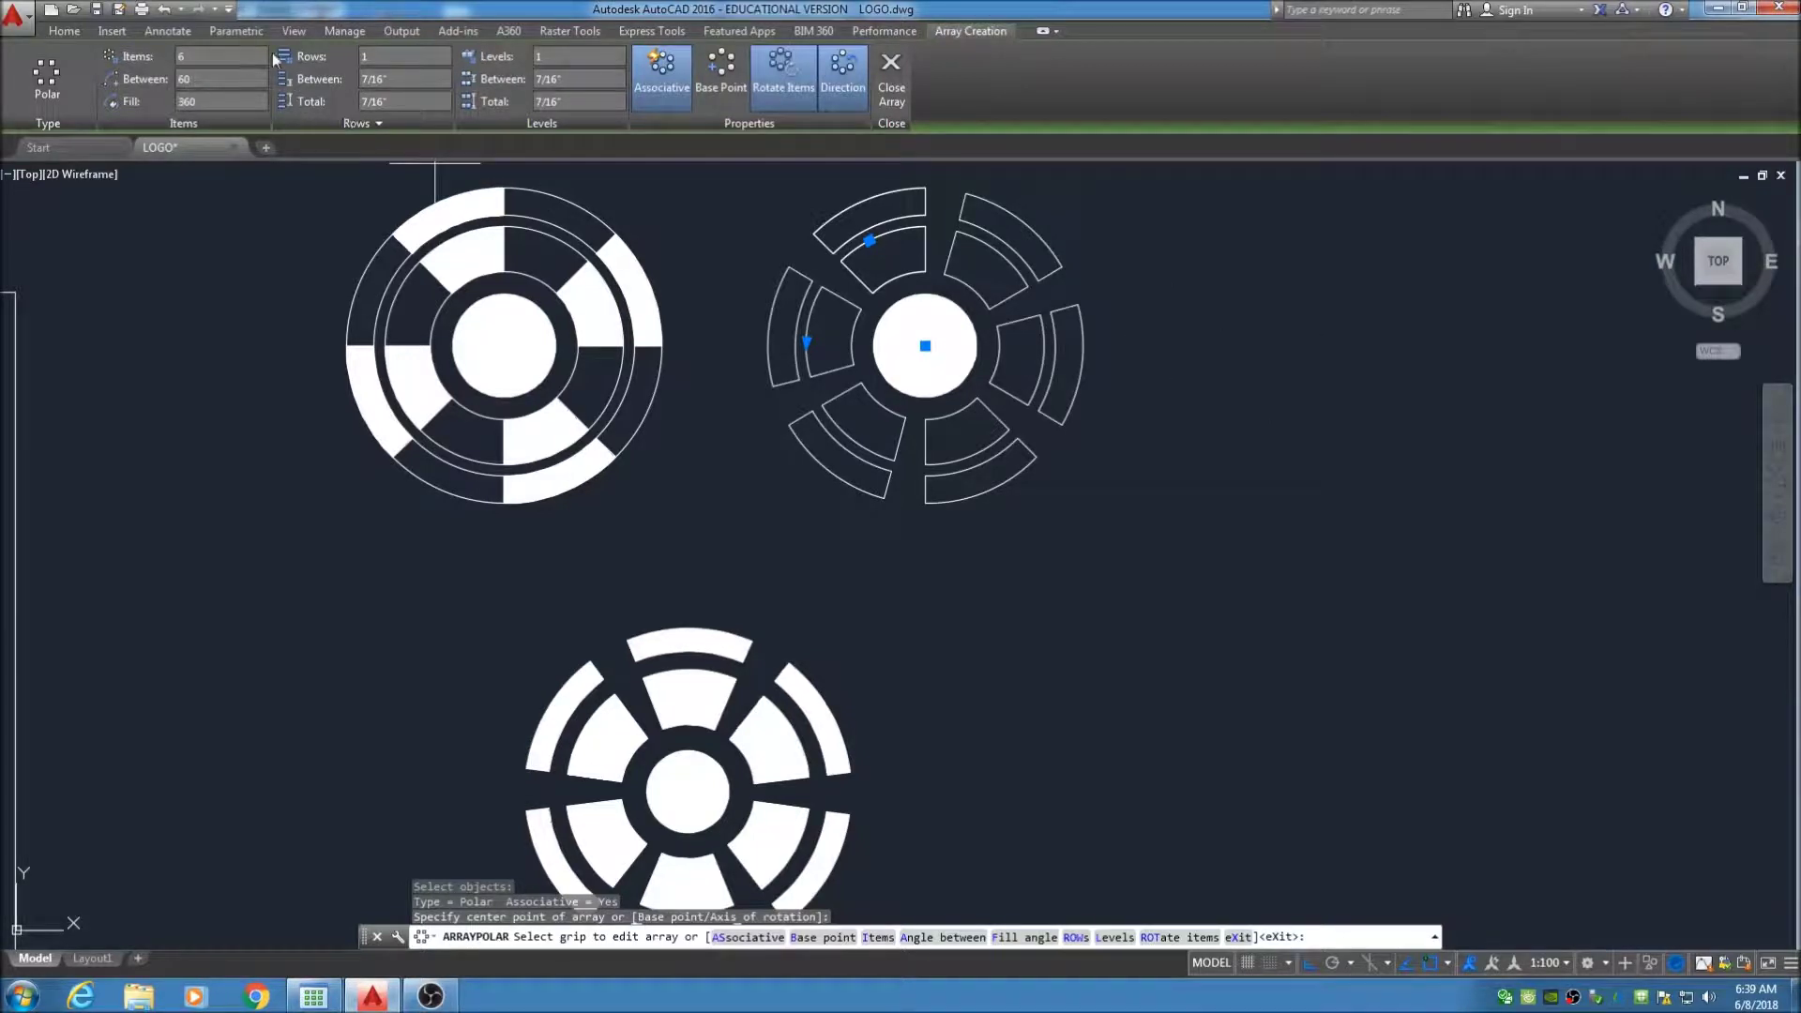
Try item counts of 3 and 4 for the polar array
text(8)
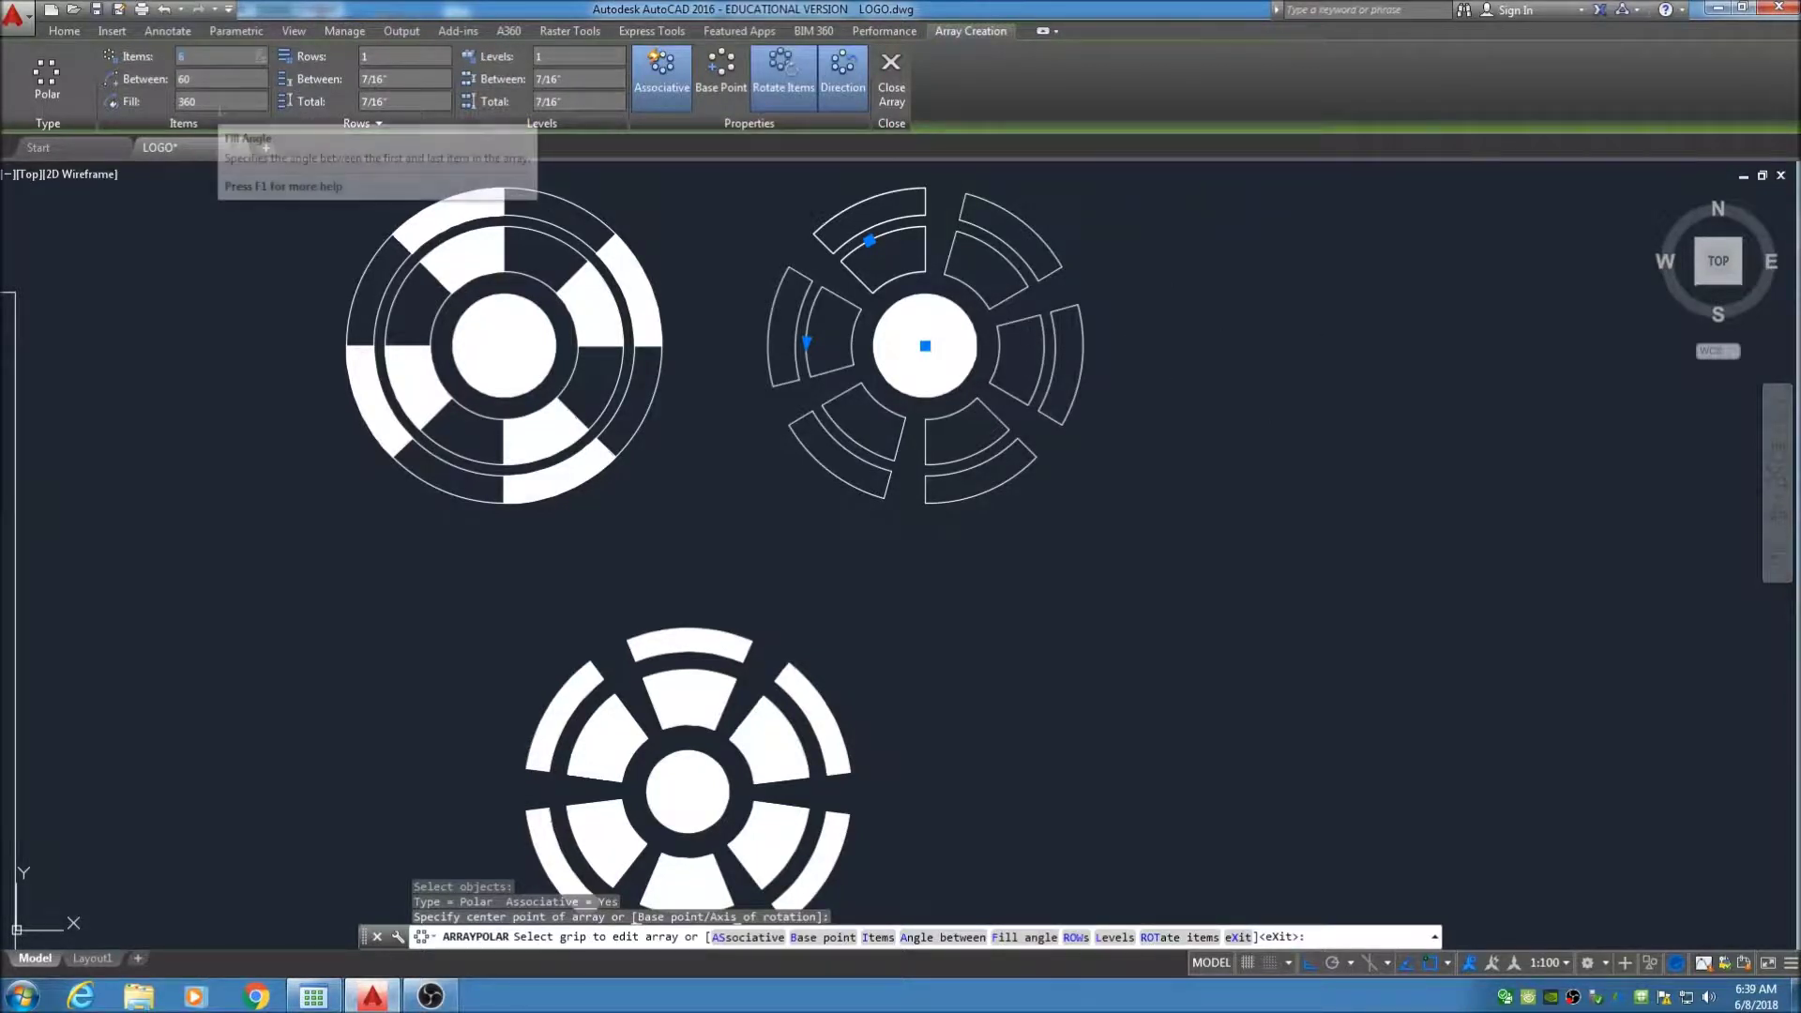
key(Return)
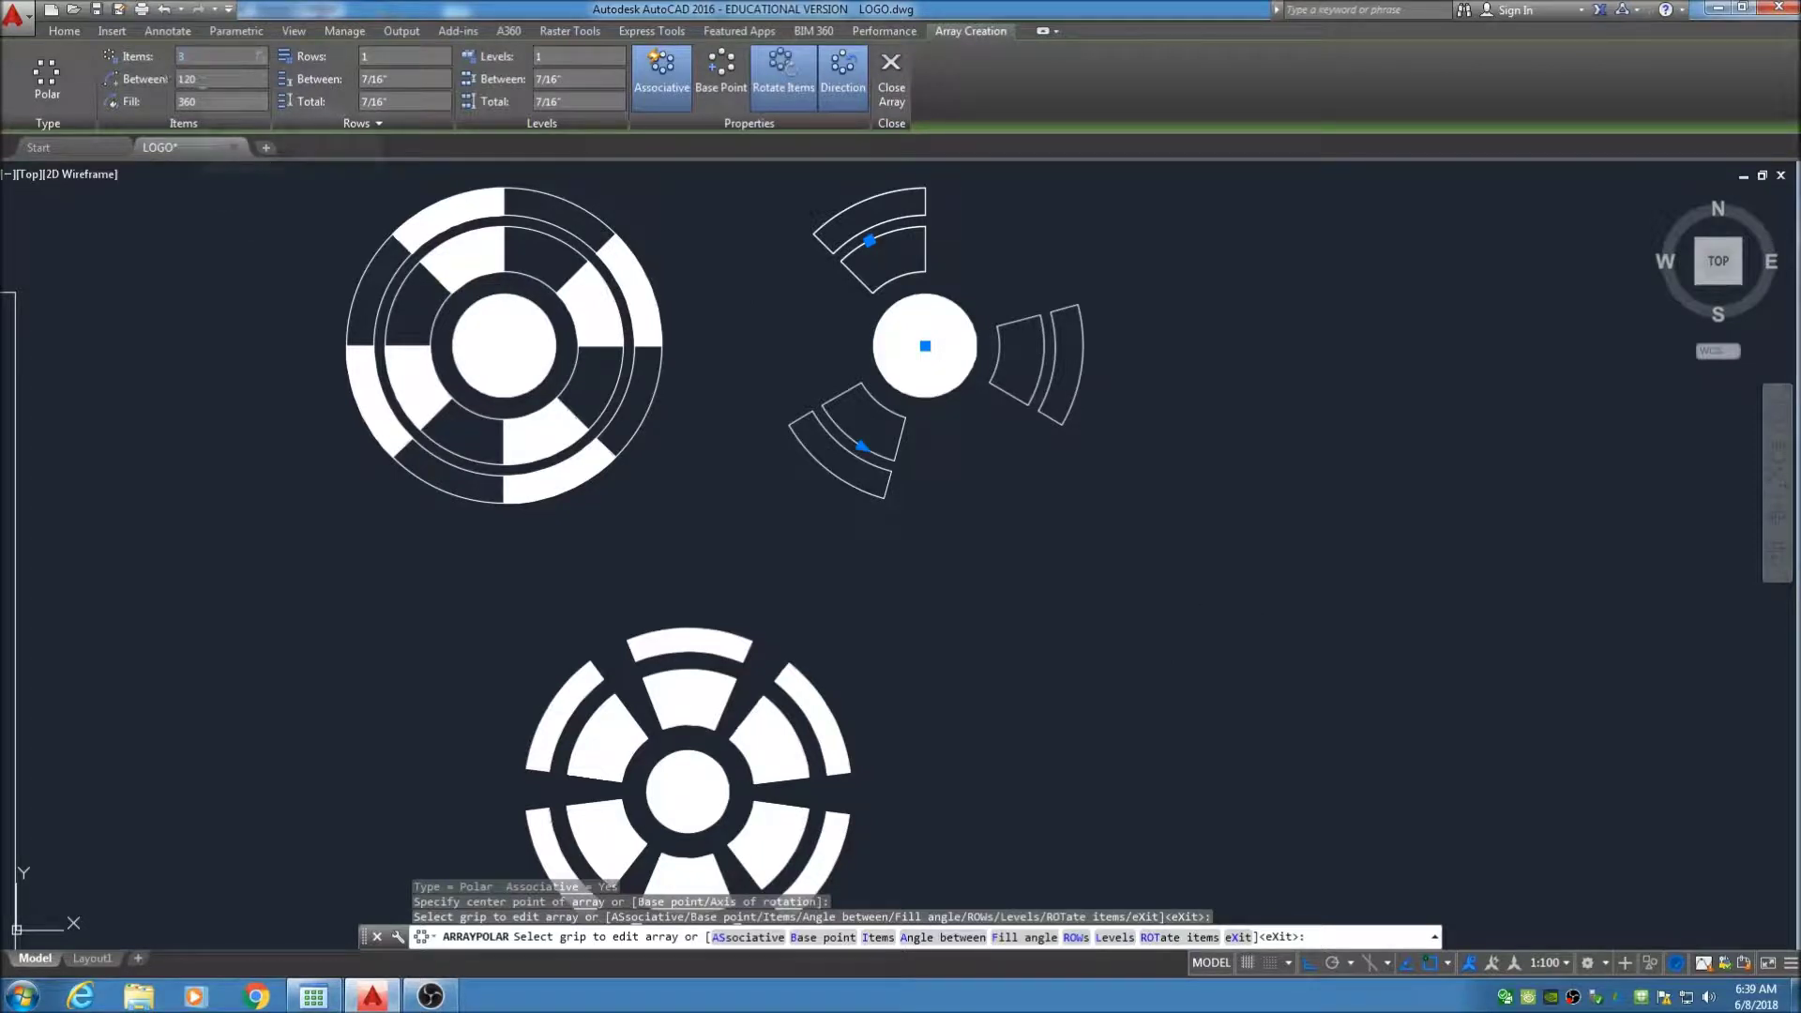
text(4)
key(Return)
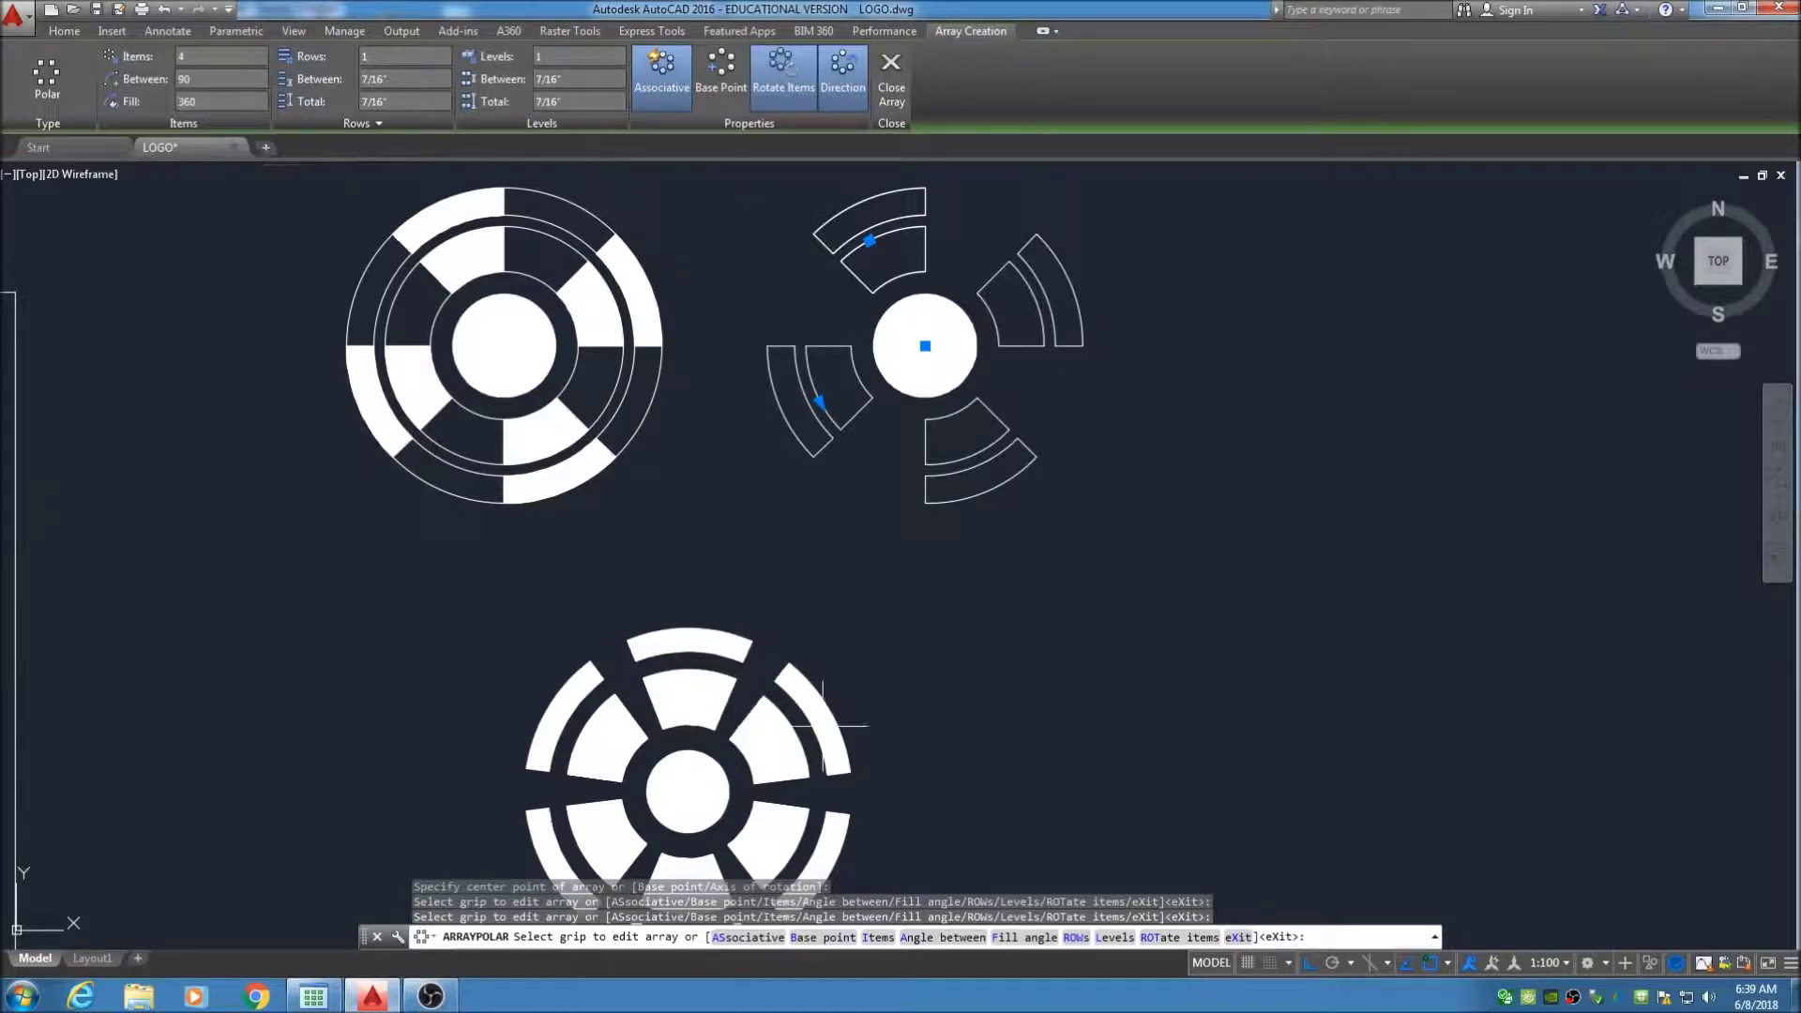
Set the polar array to 6 items over 360 degrees, finish it and save the drawing
mouse_move(984, 691)
middle_down()
mouse_move(976, 578)
mouse_move(936, 574)
middle_up()
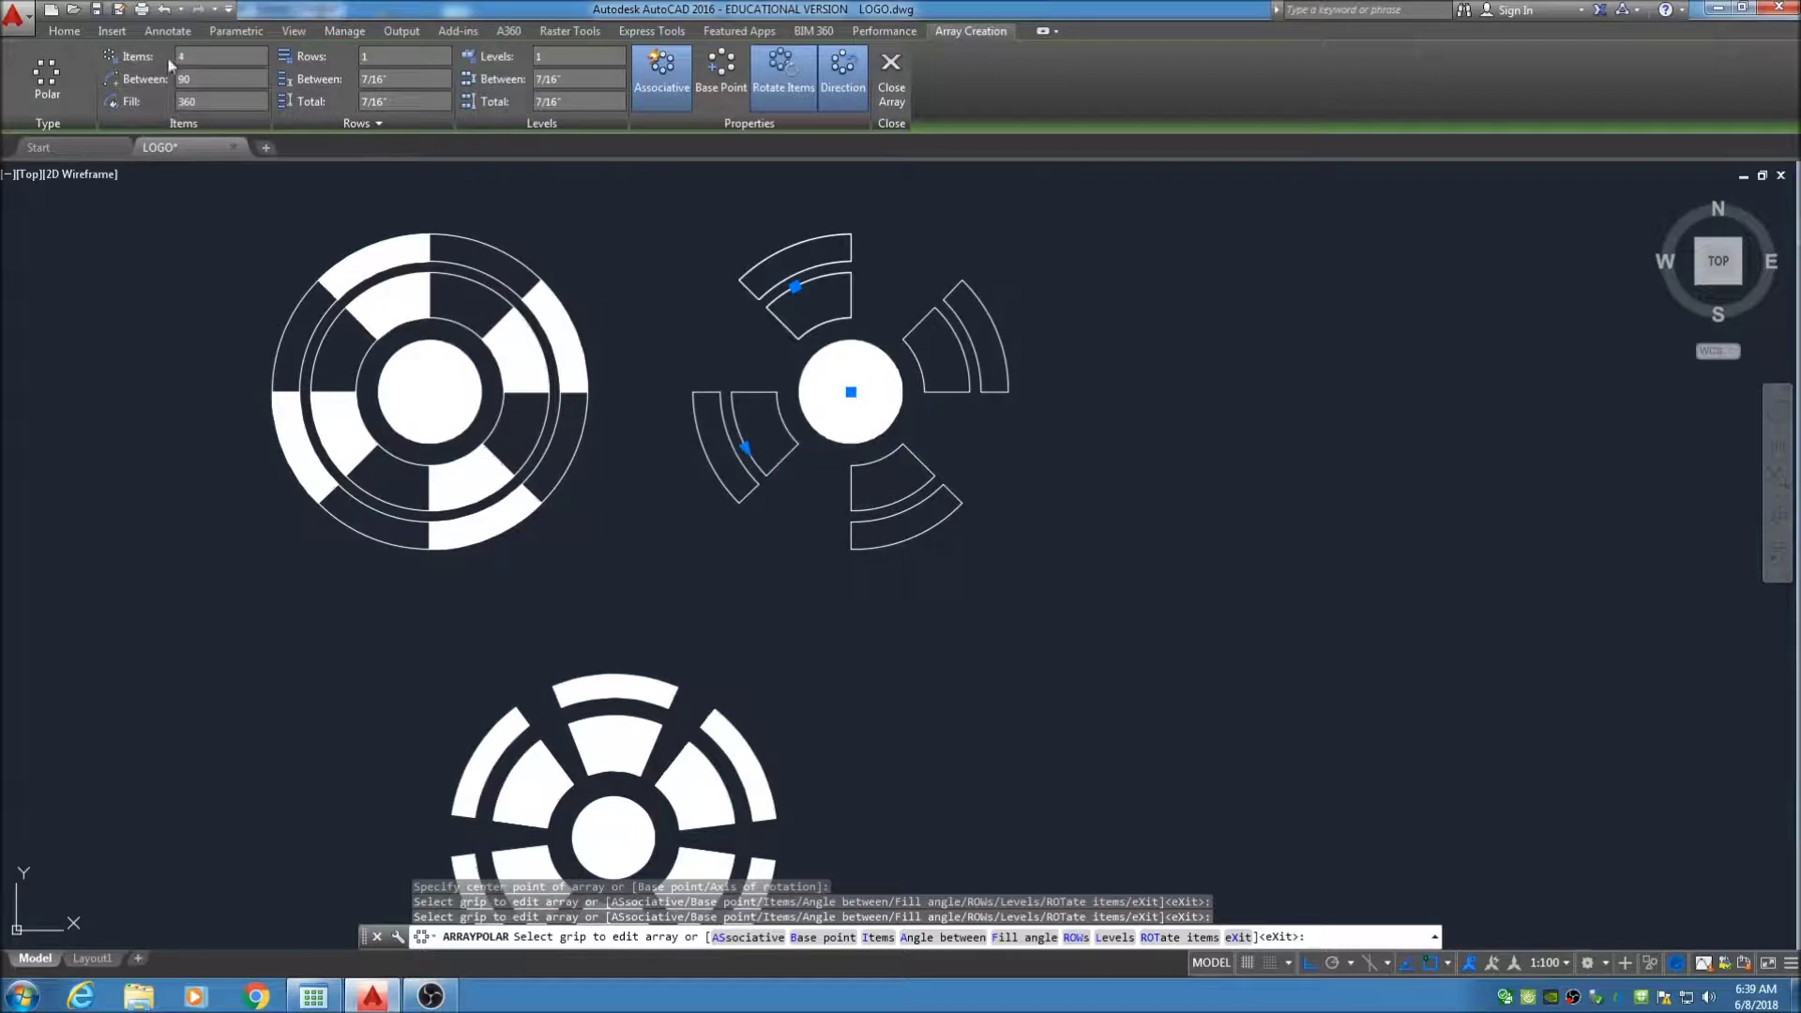
text(6)
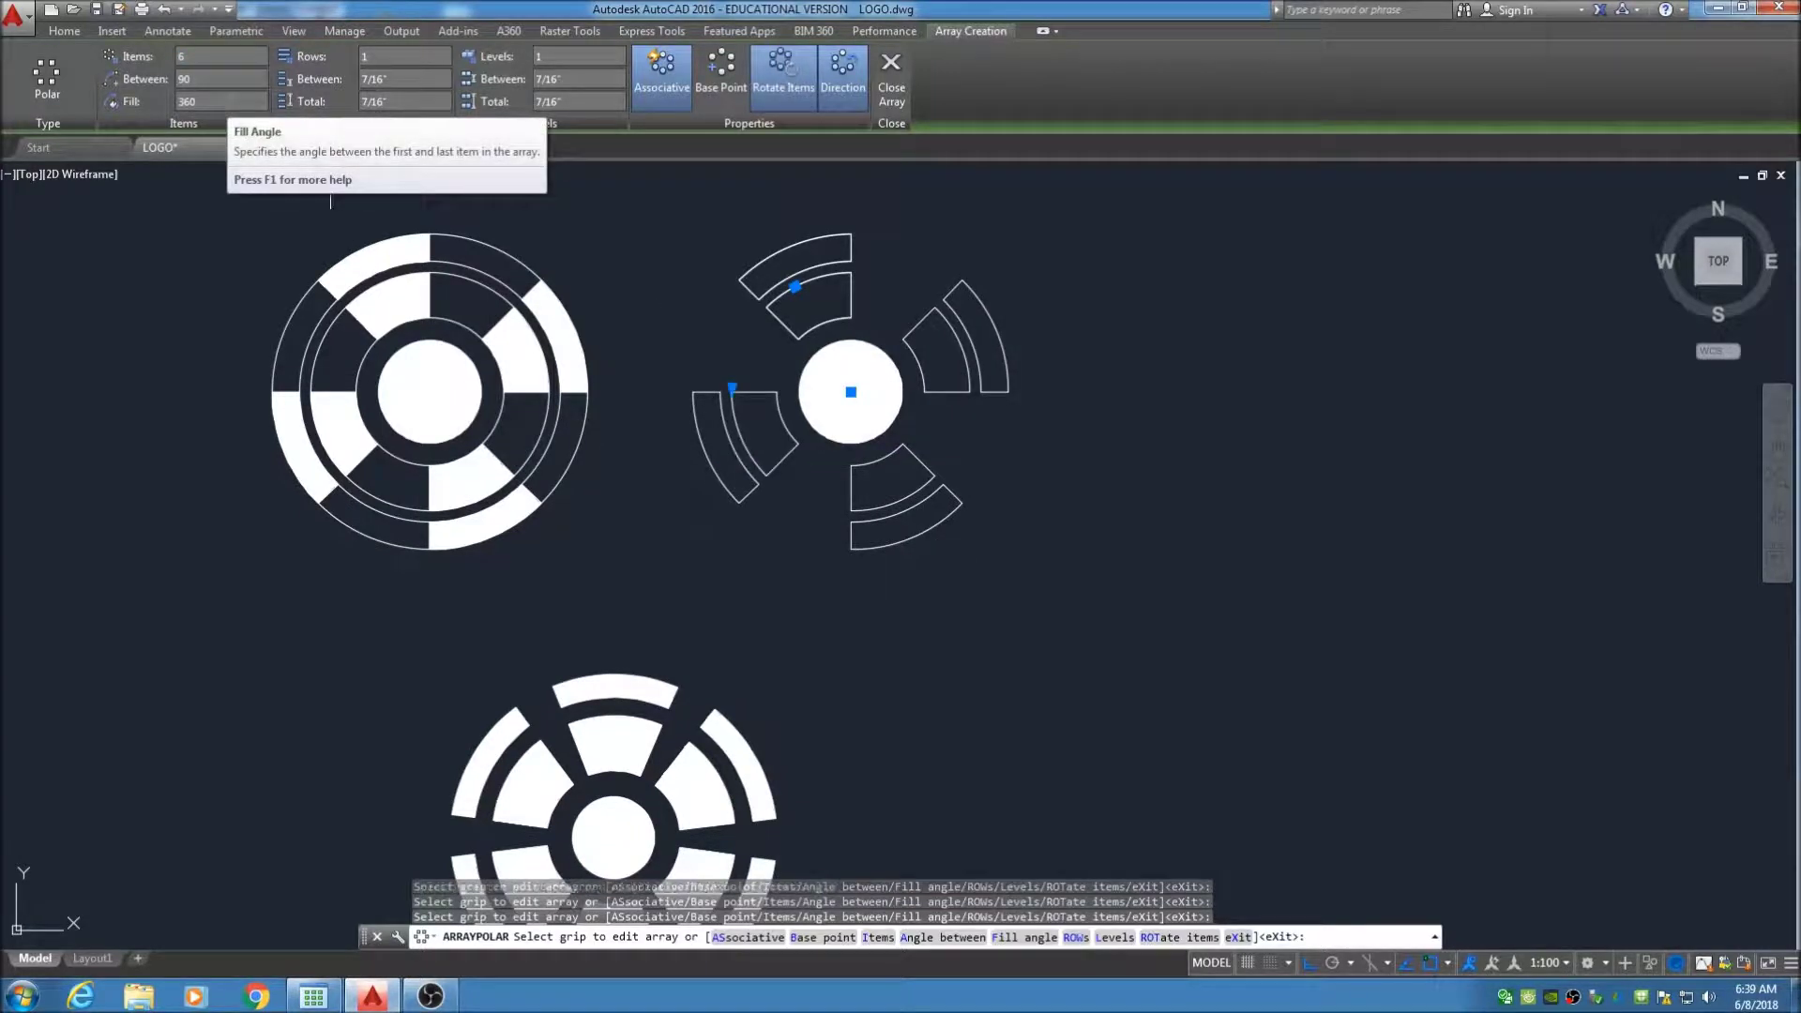
key(Return)
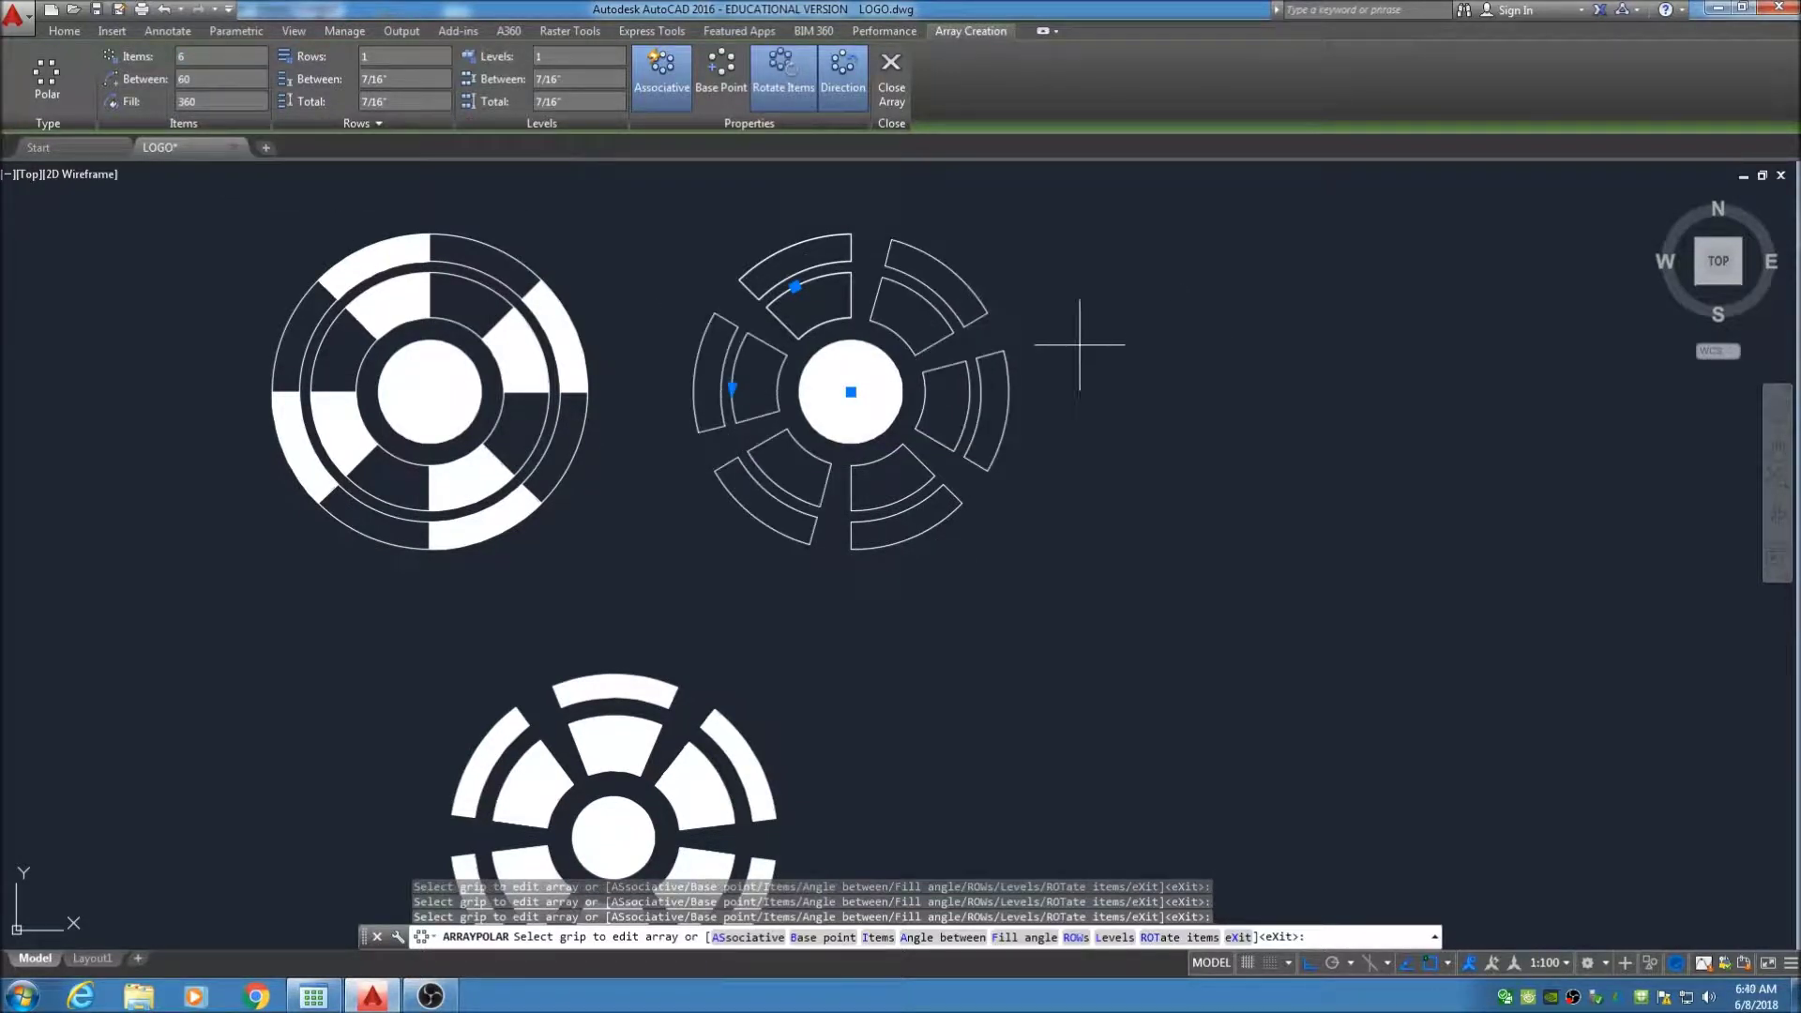
key(Return)
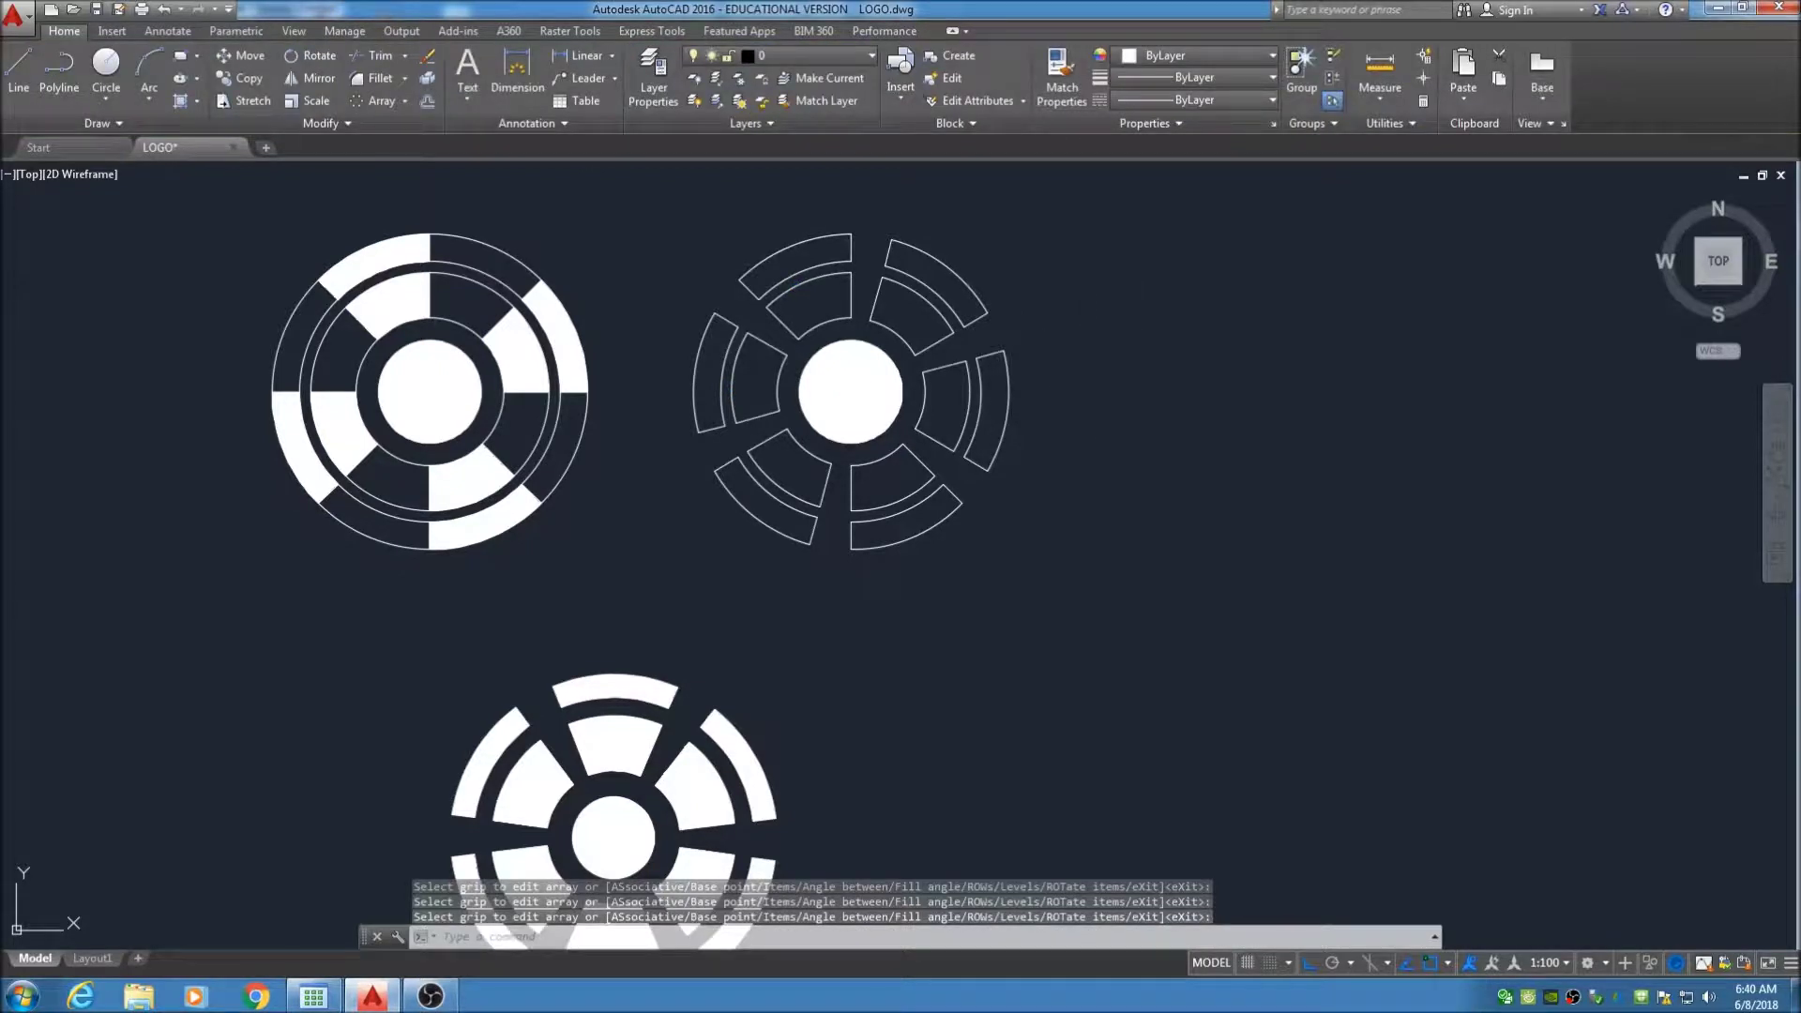
key(ctrl+s)
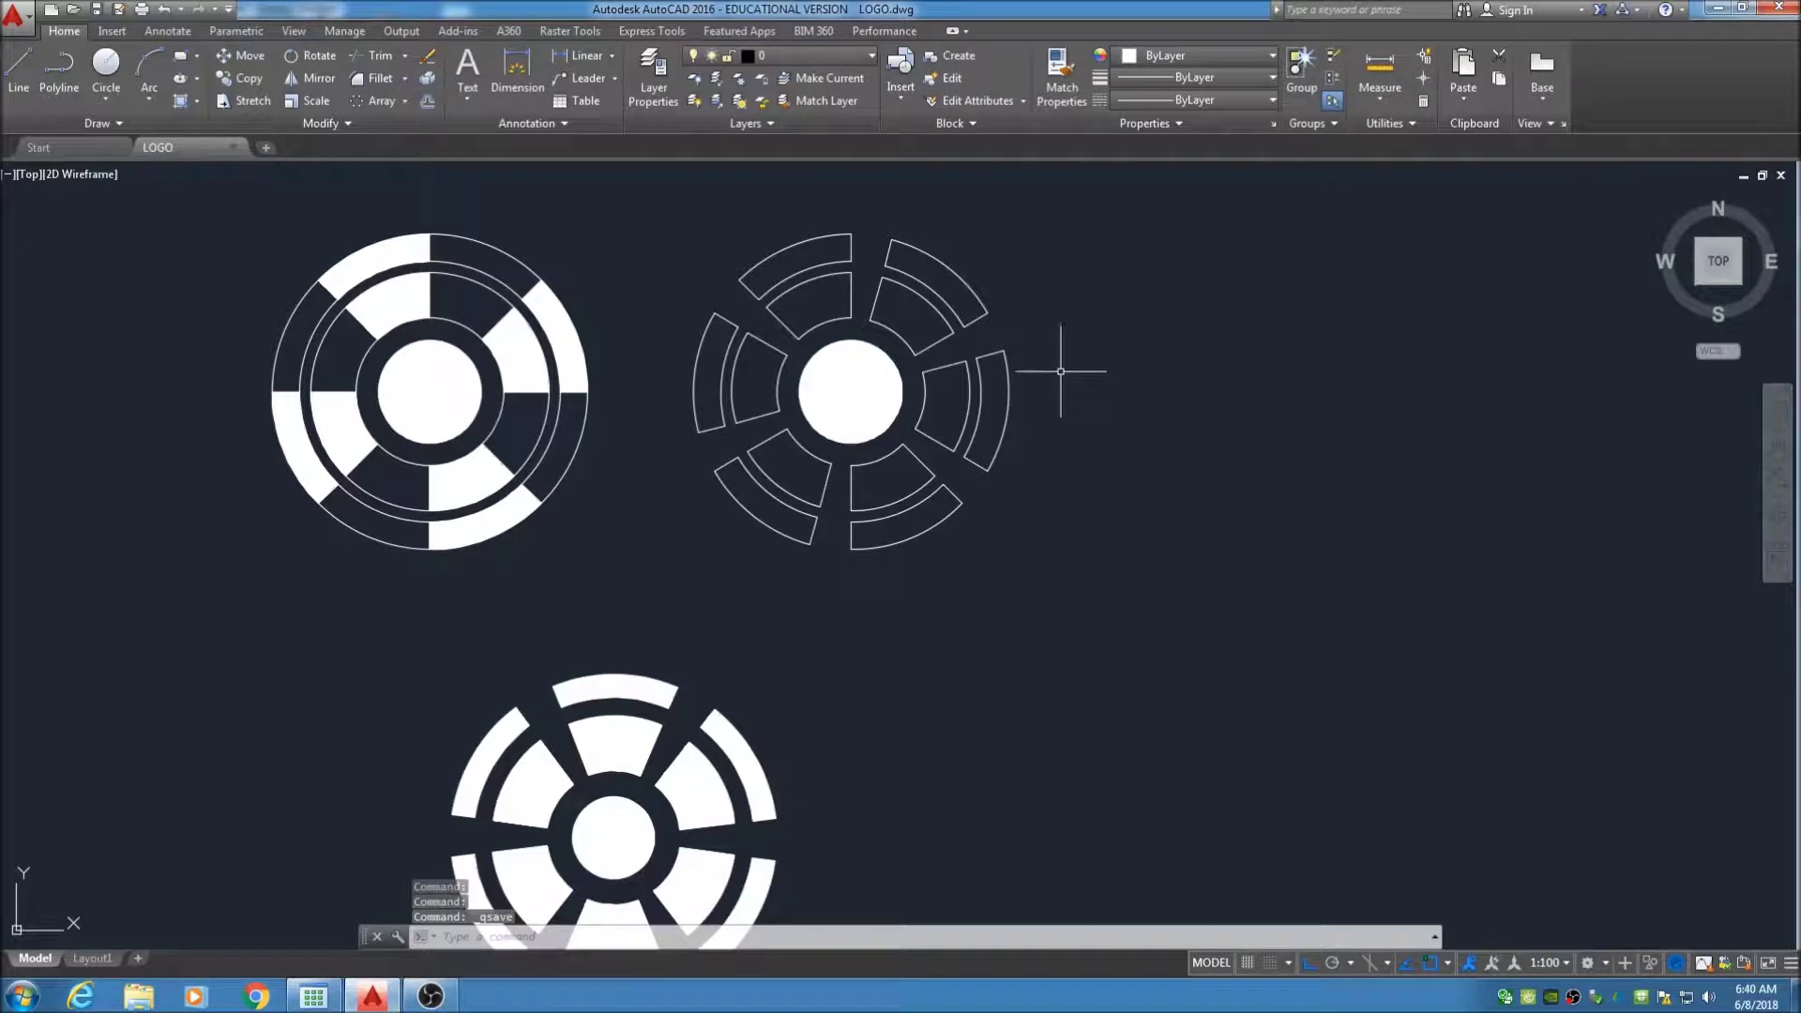
Fill the six outer ring segments of the arrayed wheel with a solid hatch
click(199, 107)
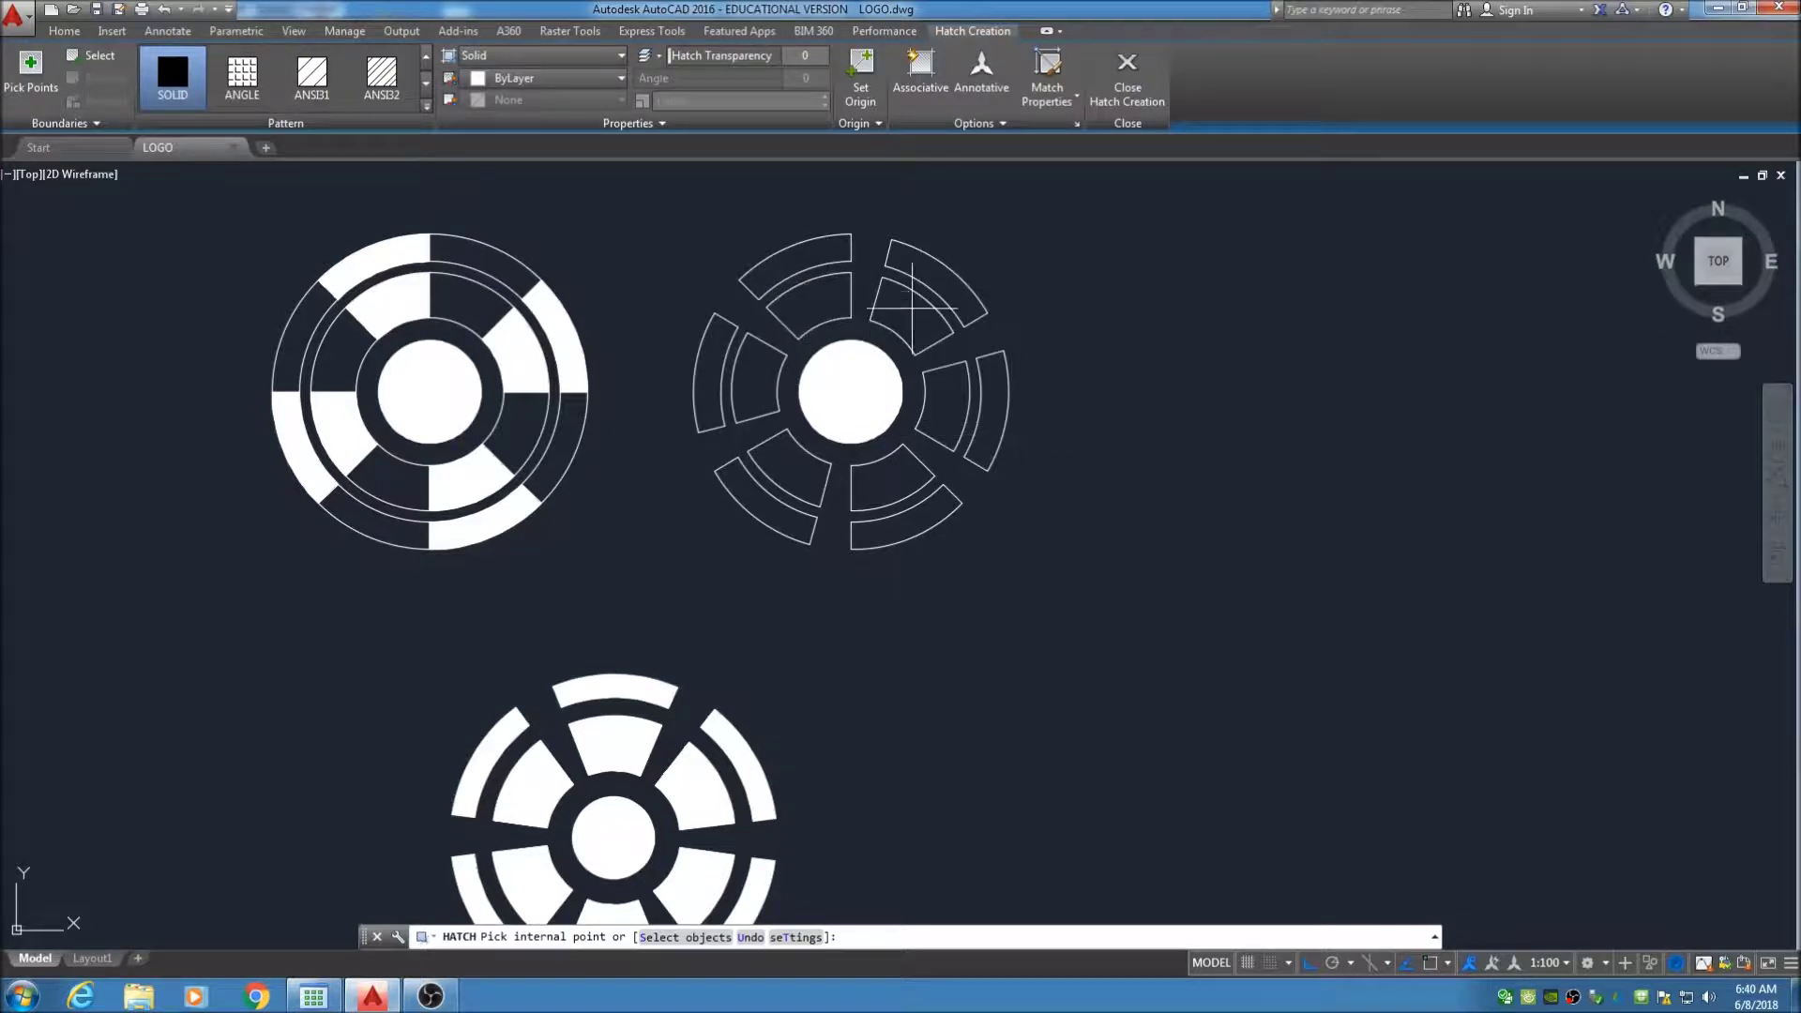
click(798, 266)
click(952, 270)
click(992, 408)
click(947, 525)
click(740, 511)
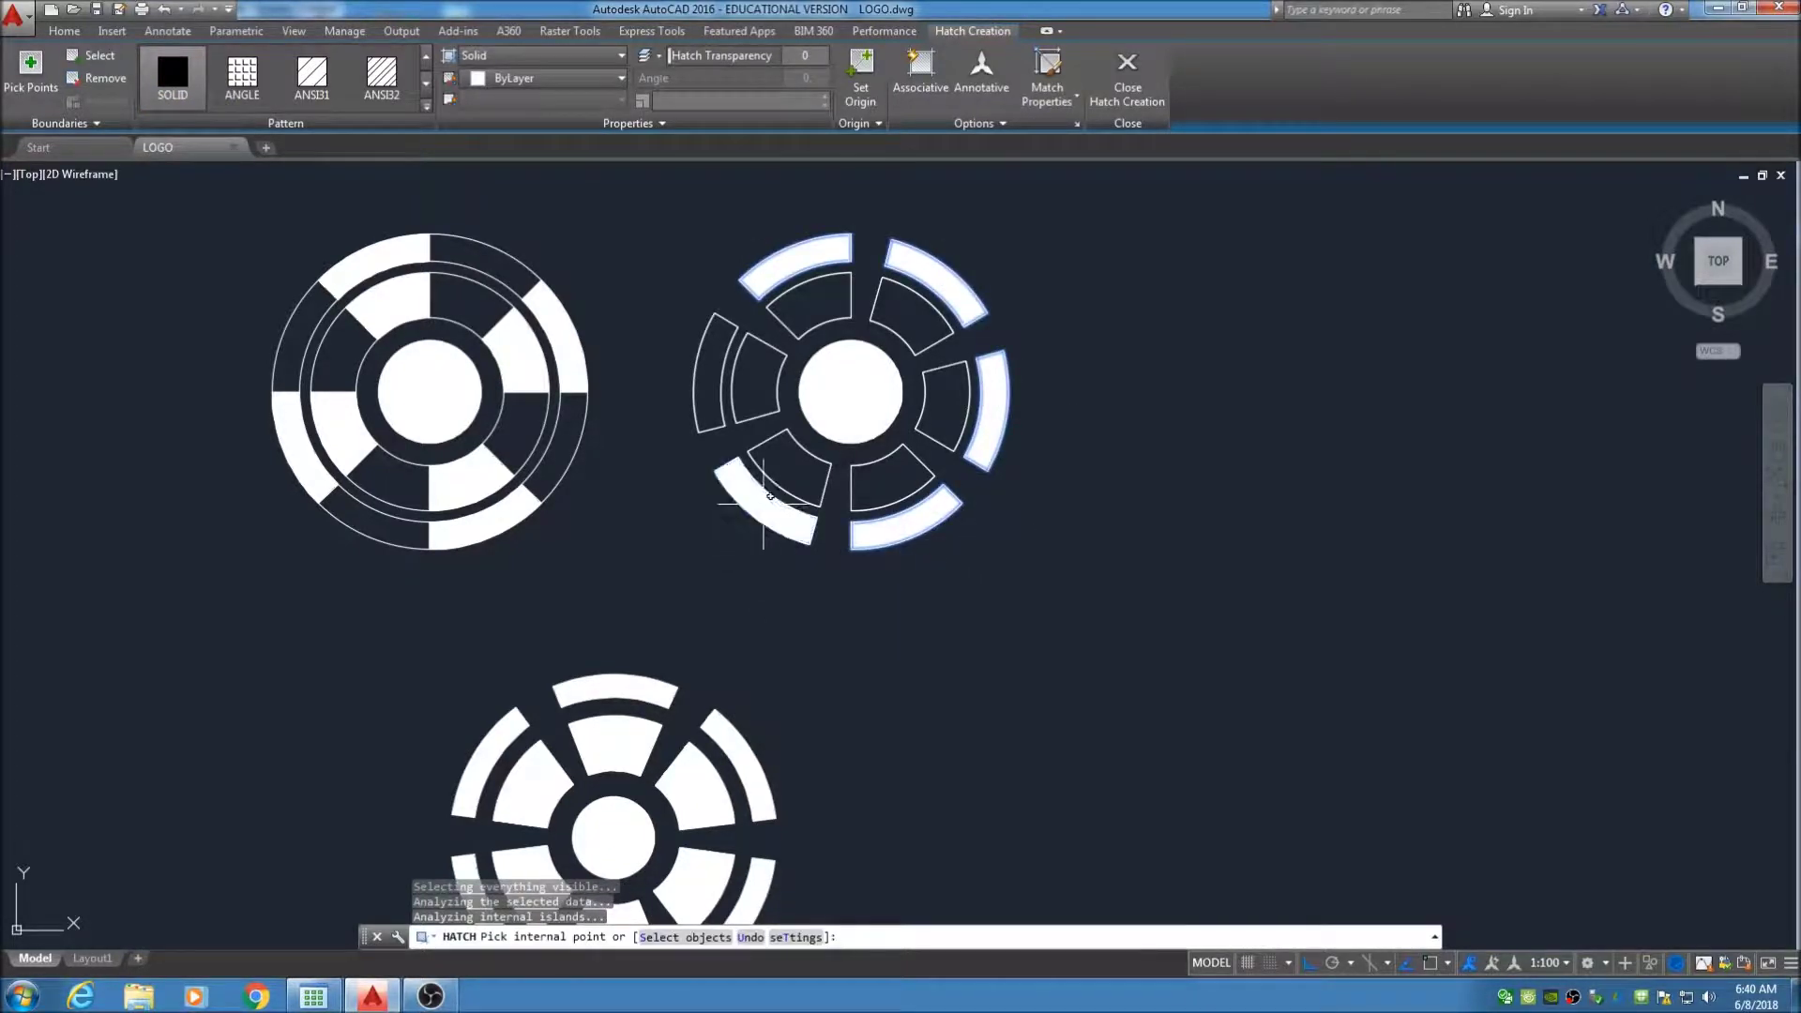
click(701, 405)
Add the six inner segments of the arrayed wheel to the solid hatch, finish it and save the drawing
click(835, 309)
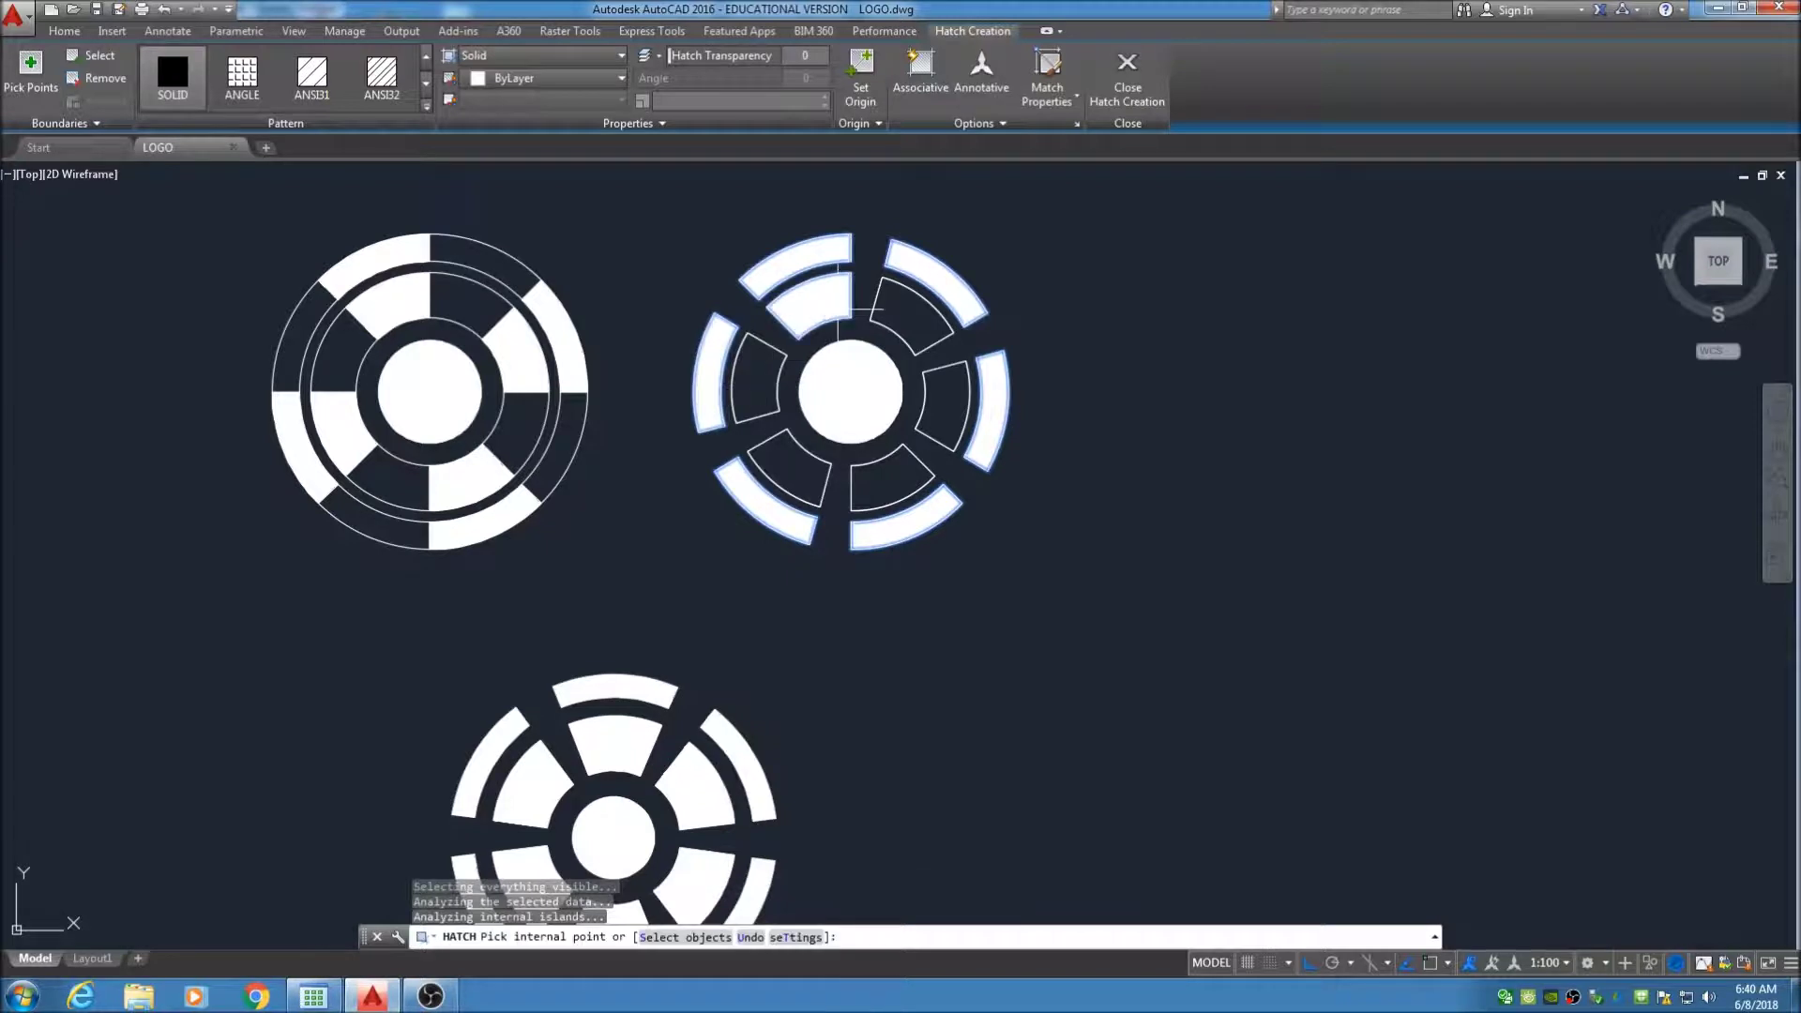
click(924, 314)
click(943, 403)
click(891, 478)
click(817, 466)
click(755, 380)
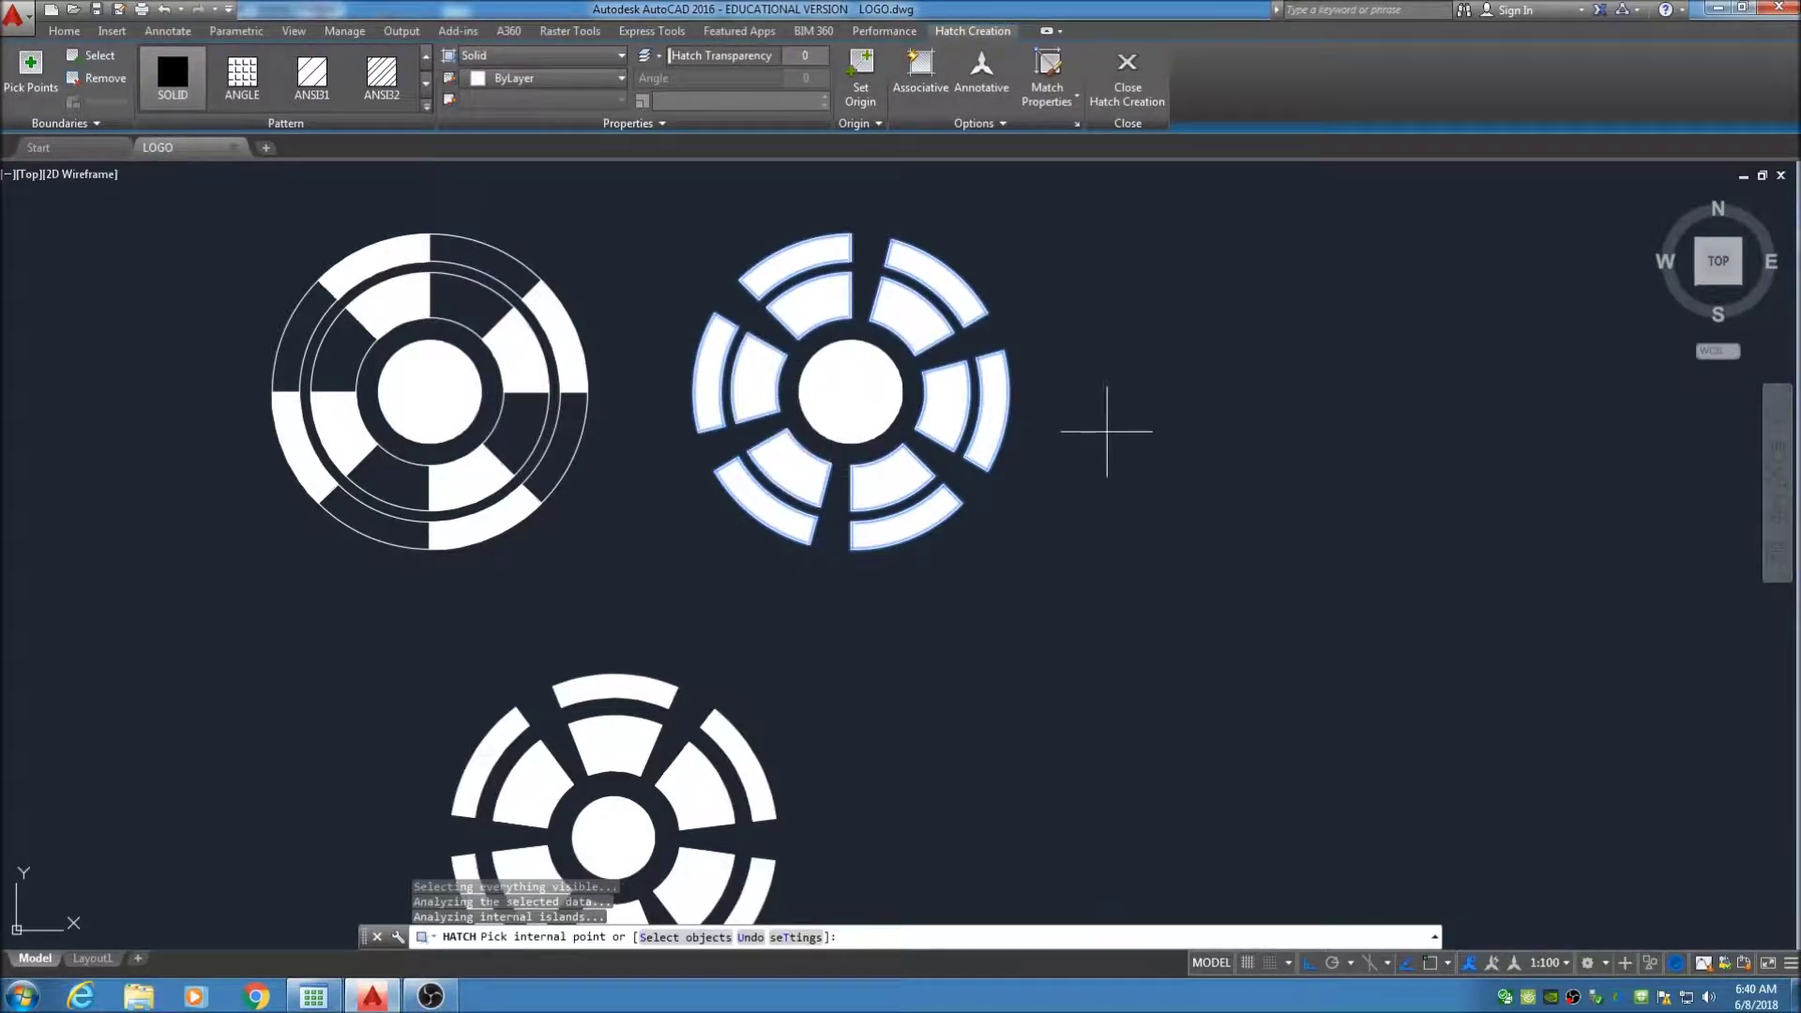
key(Return)
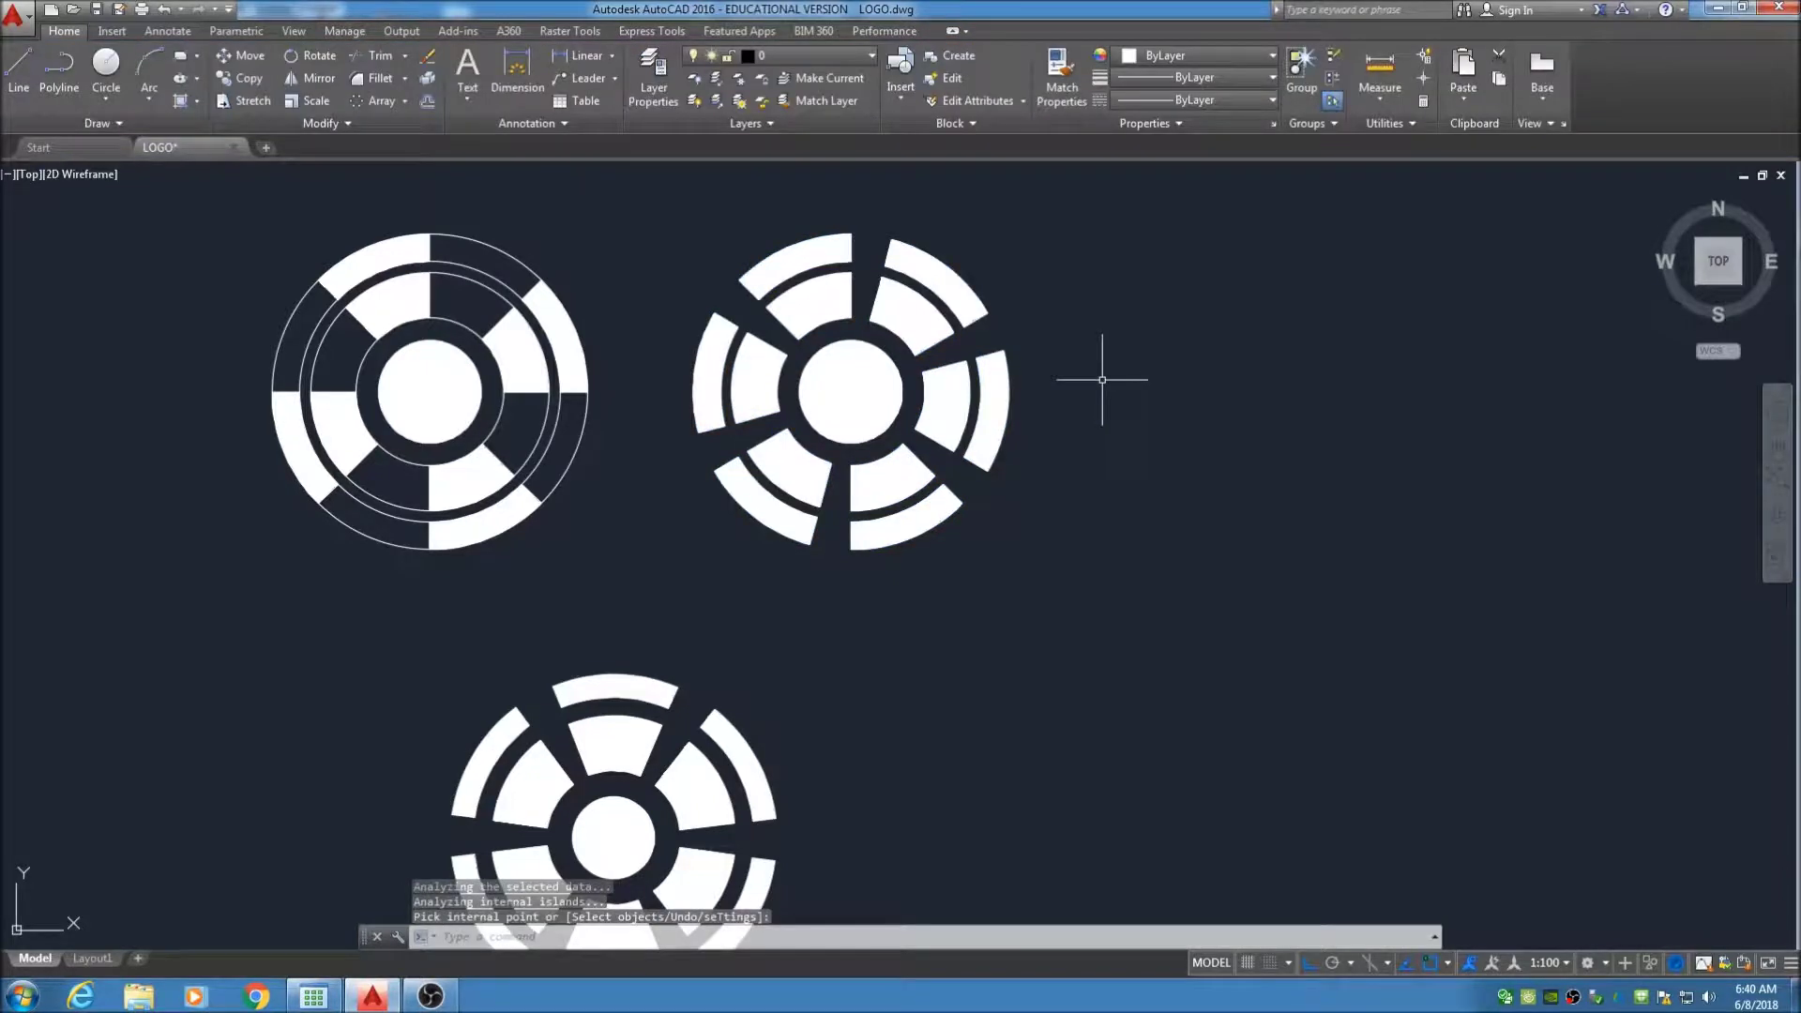
key(ctrl+s)
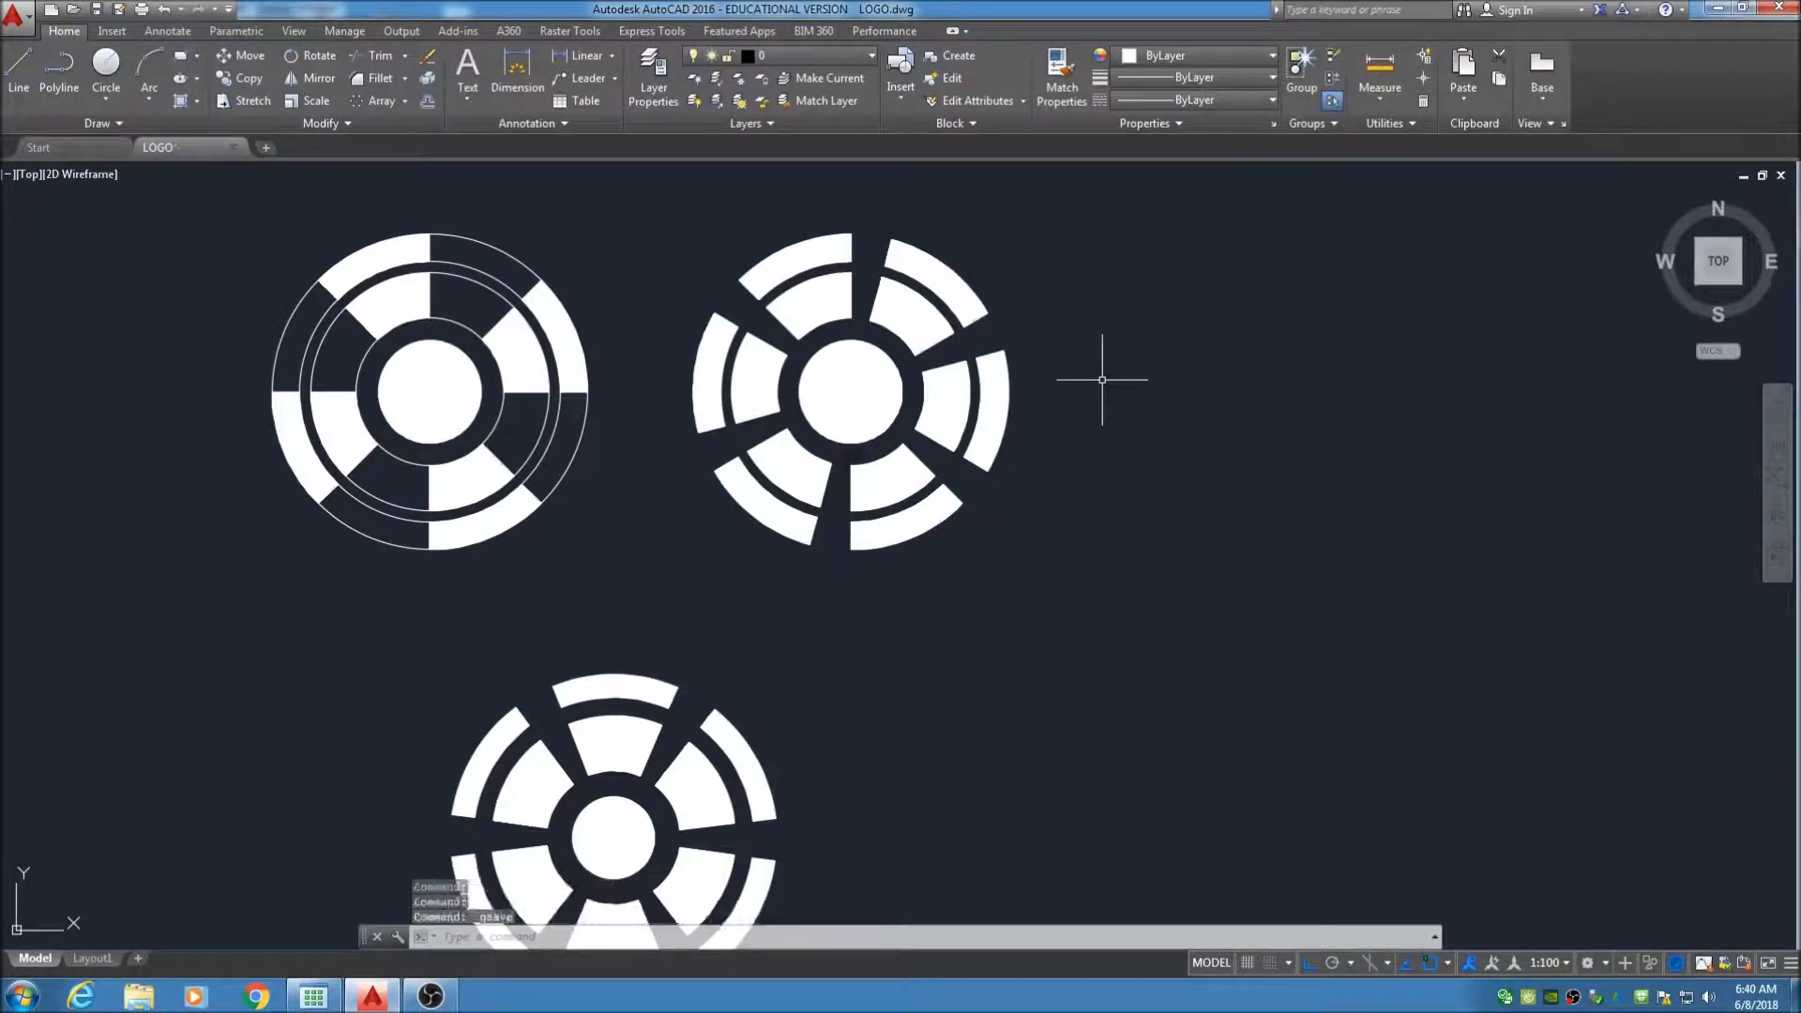
Start moving the newly hatched arrayed wheel and enable all object snap modes
middle_drag(1102, 380, 1279, 301)
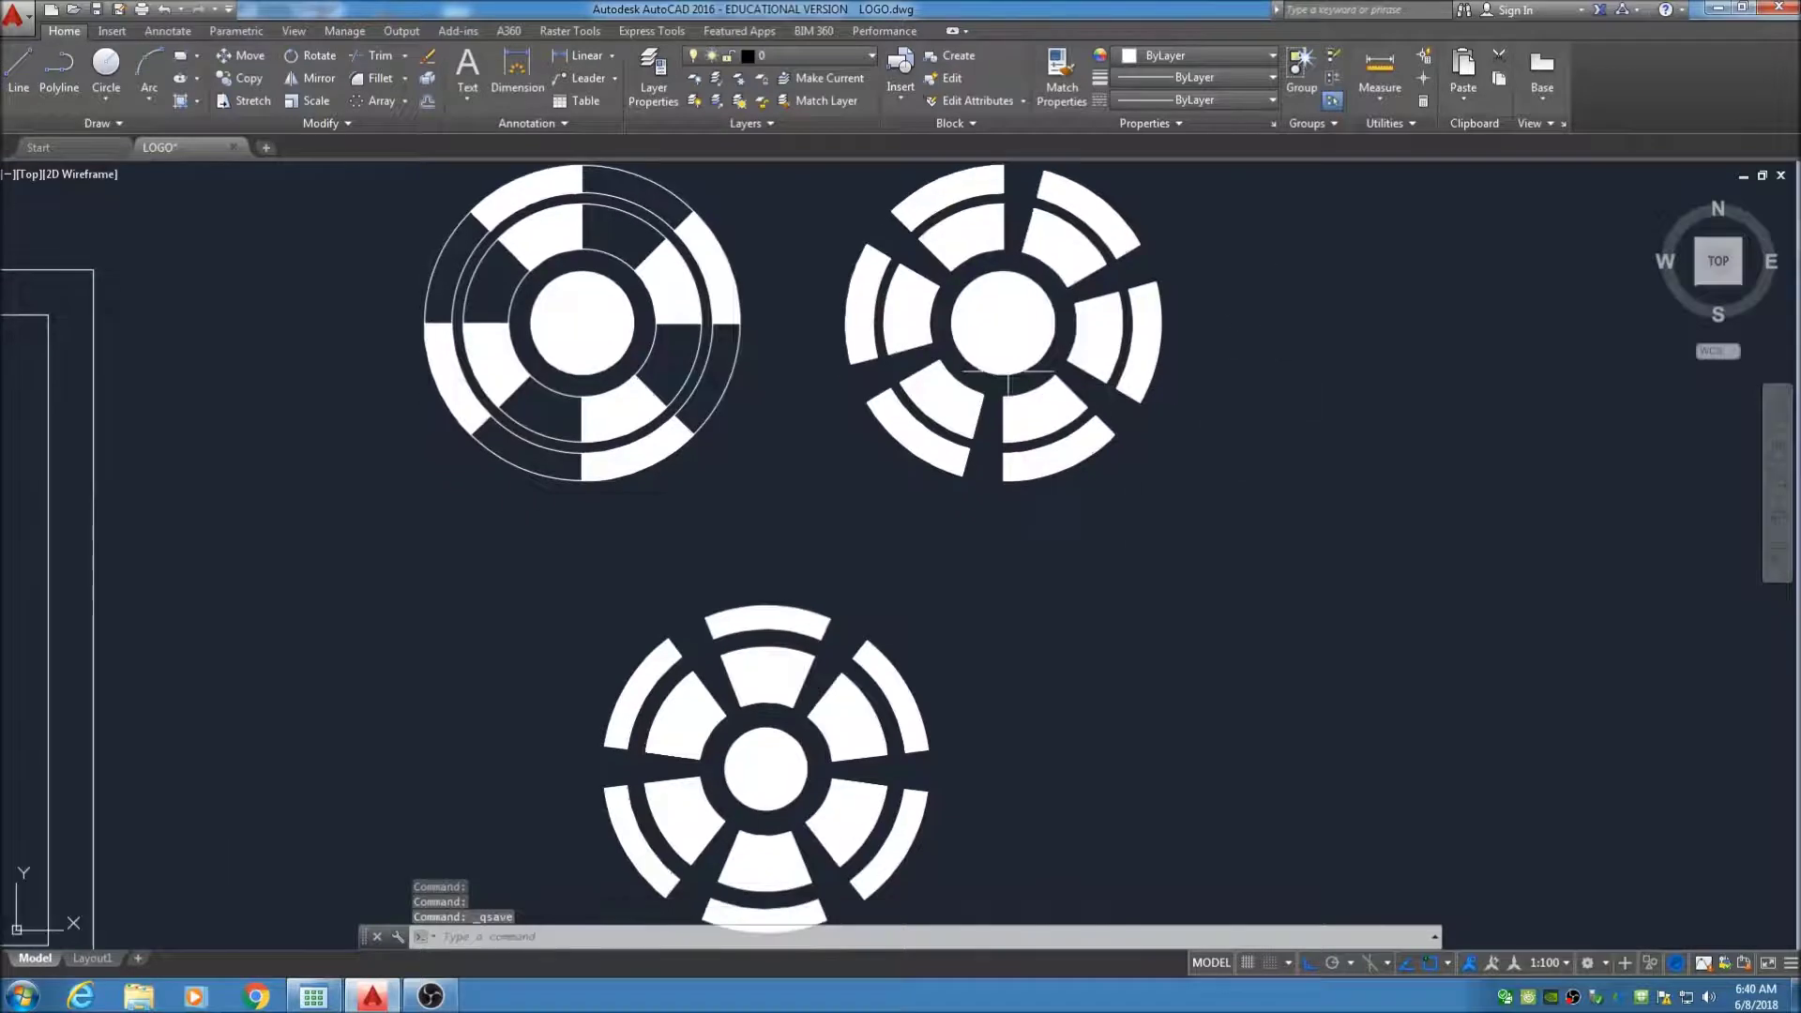
scroll(1126, 469, down, 5)
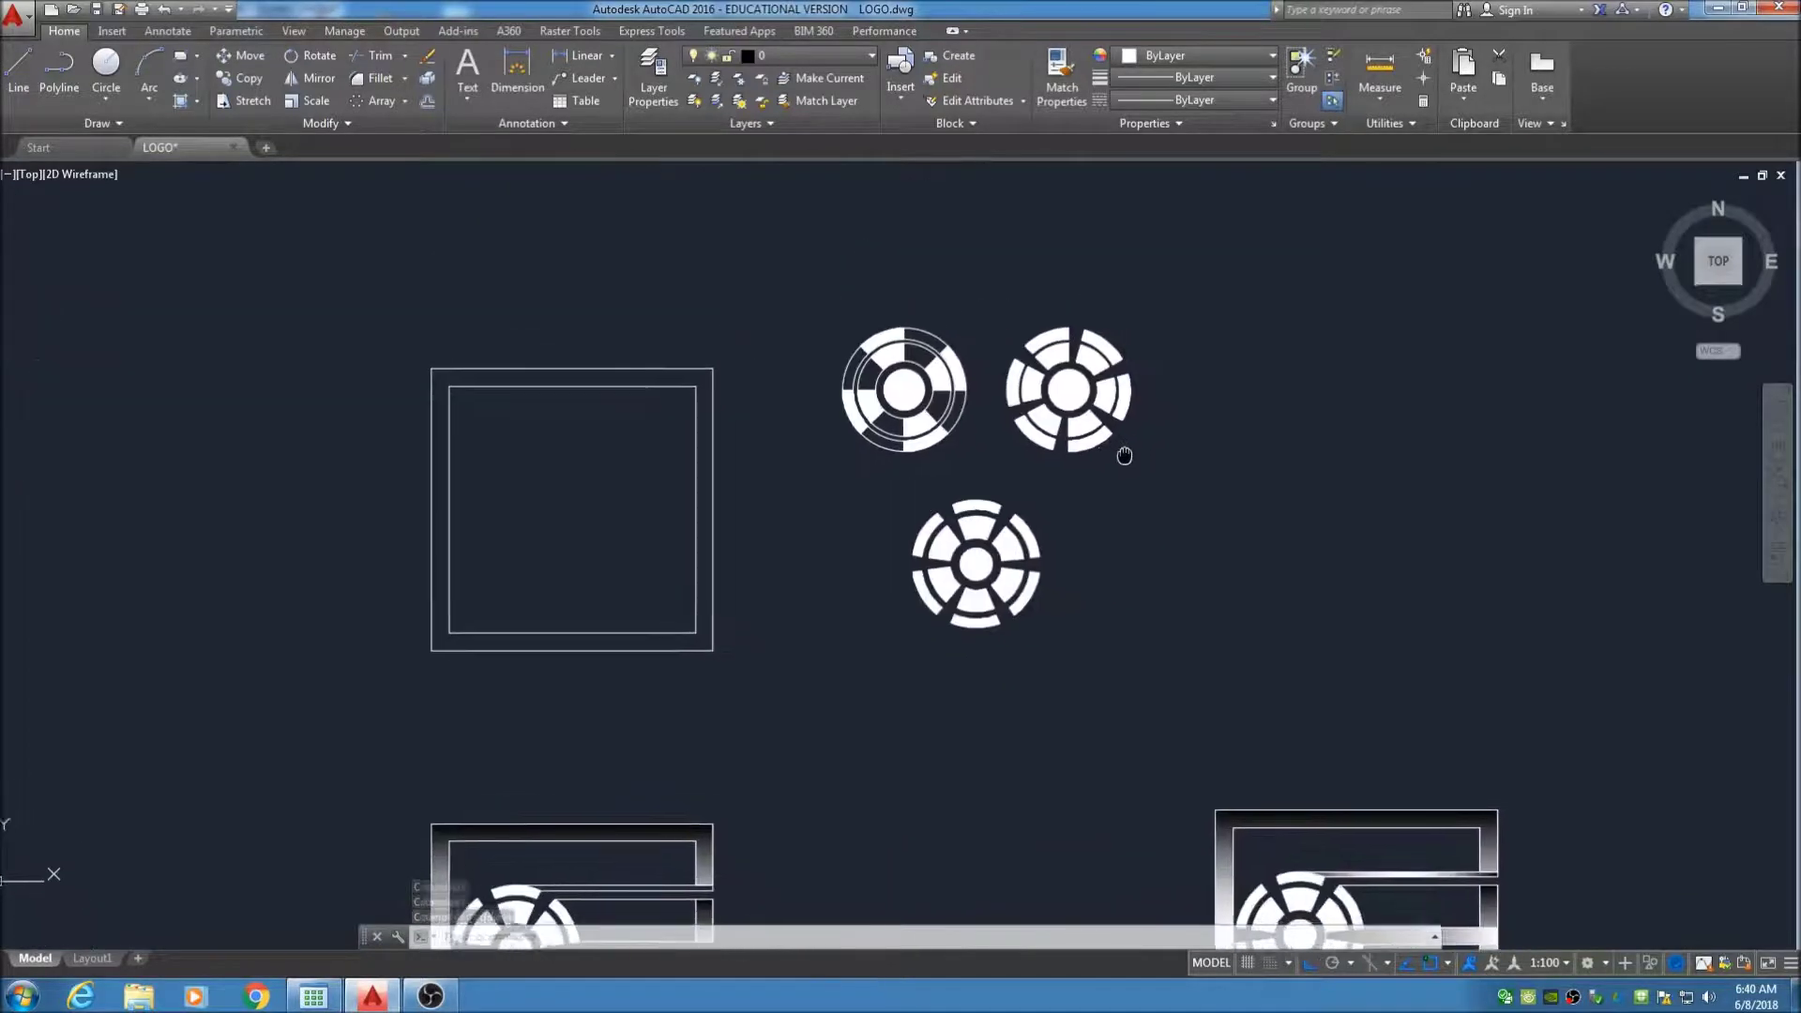
click(234, 58)
click(945, 258)
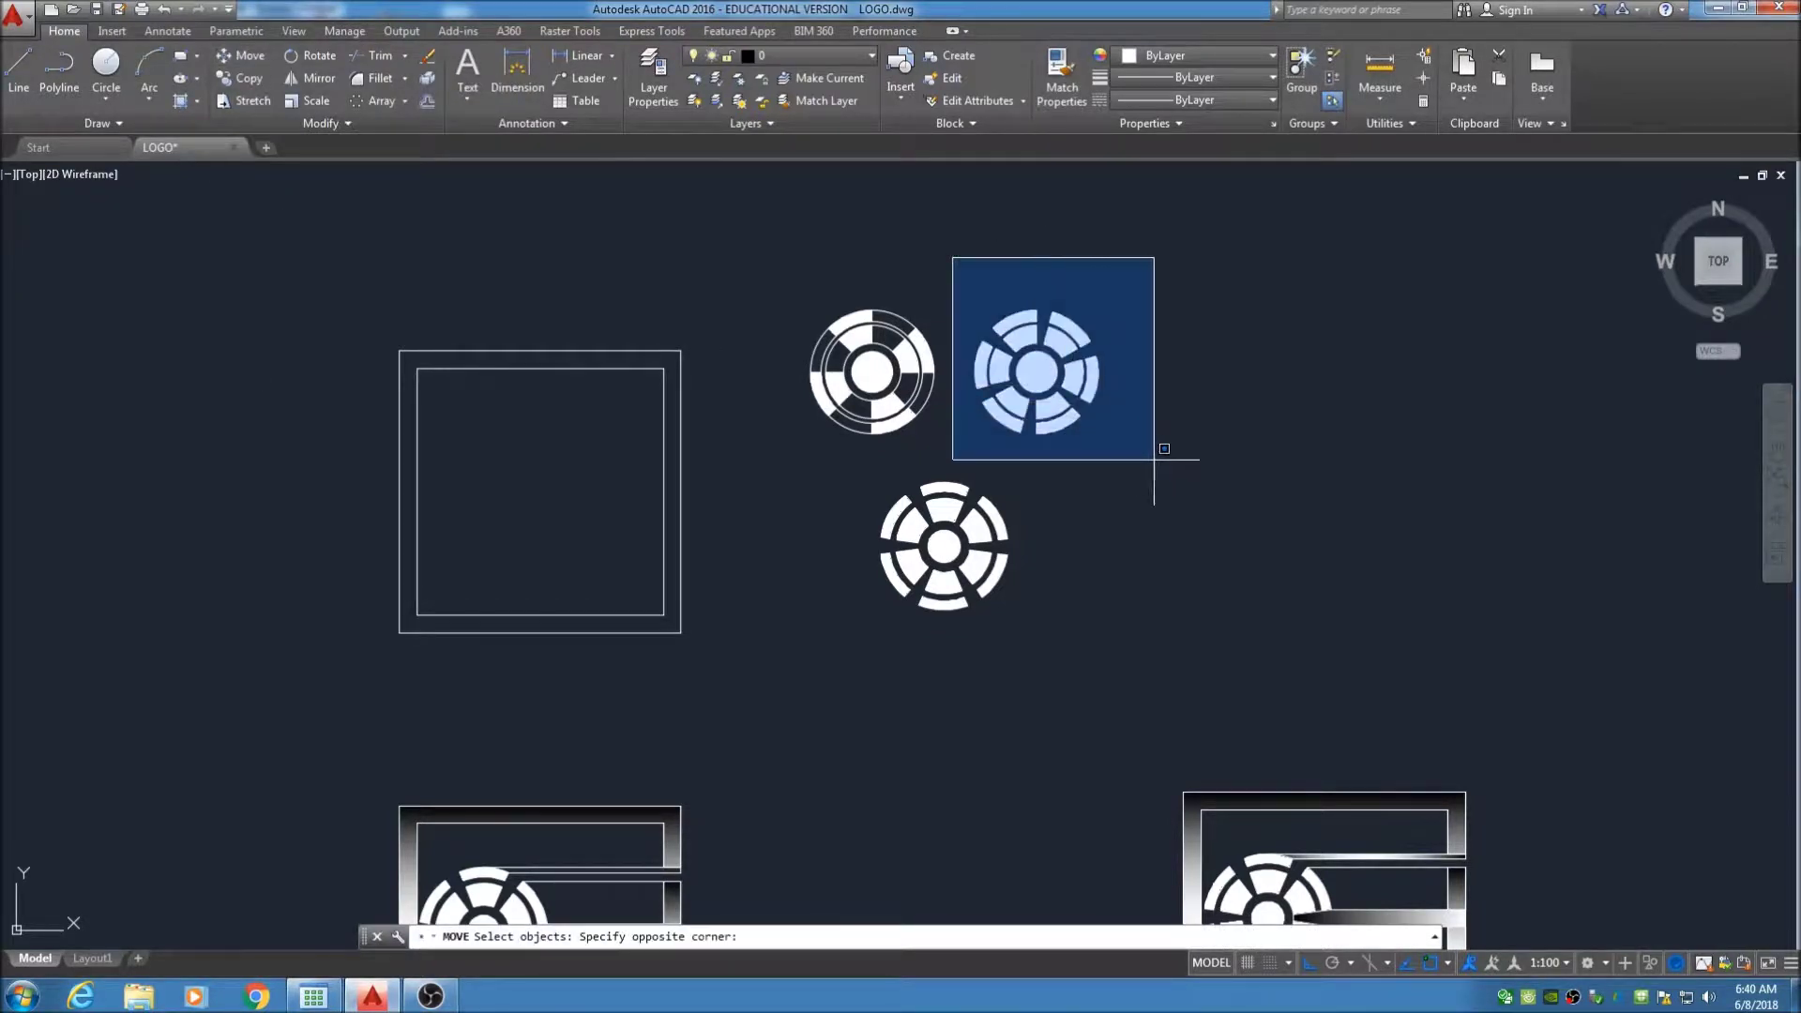
click(1163, 473)
key(Return)
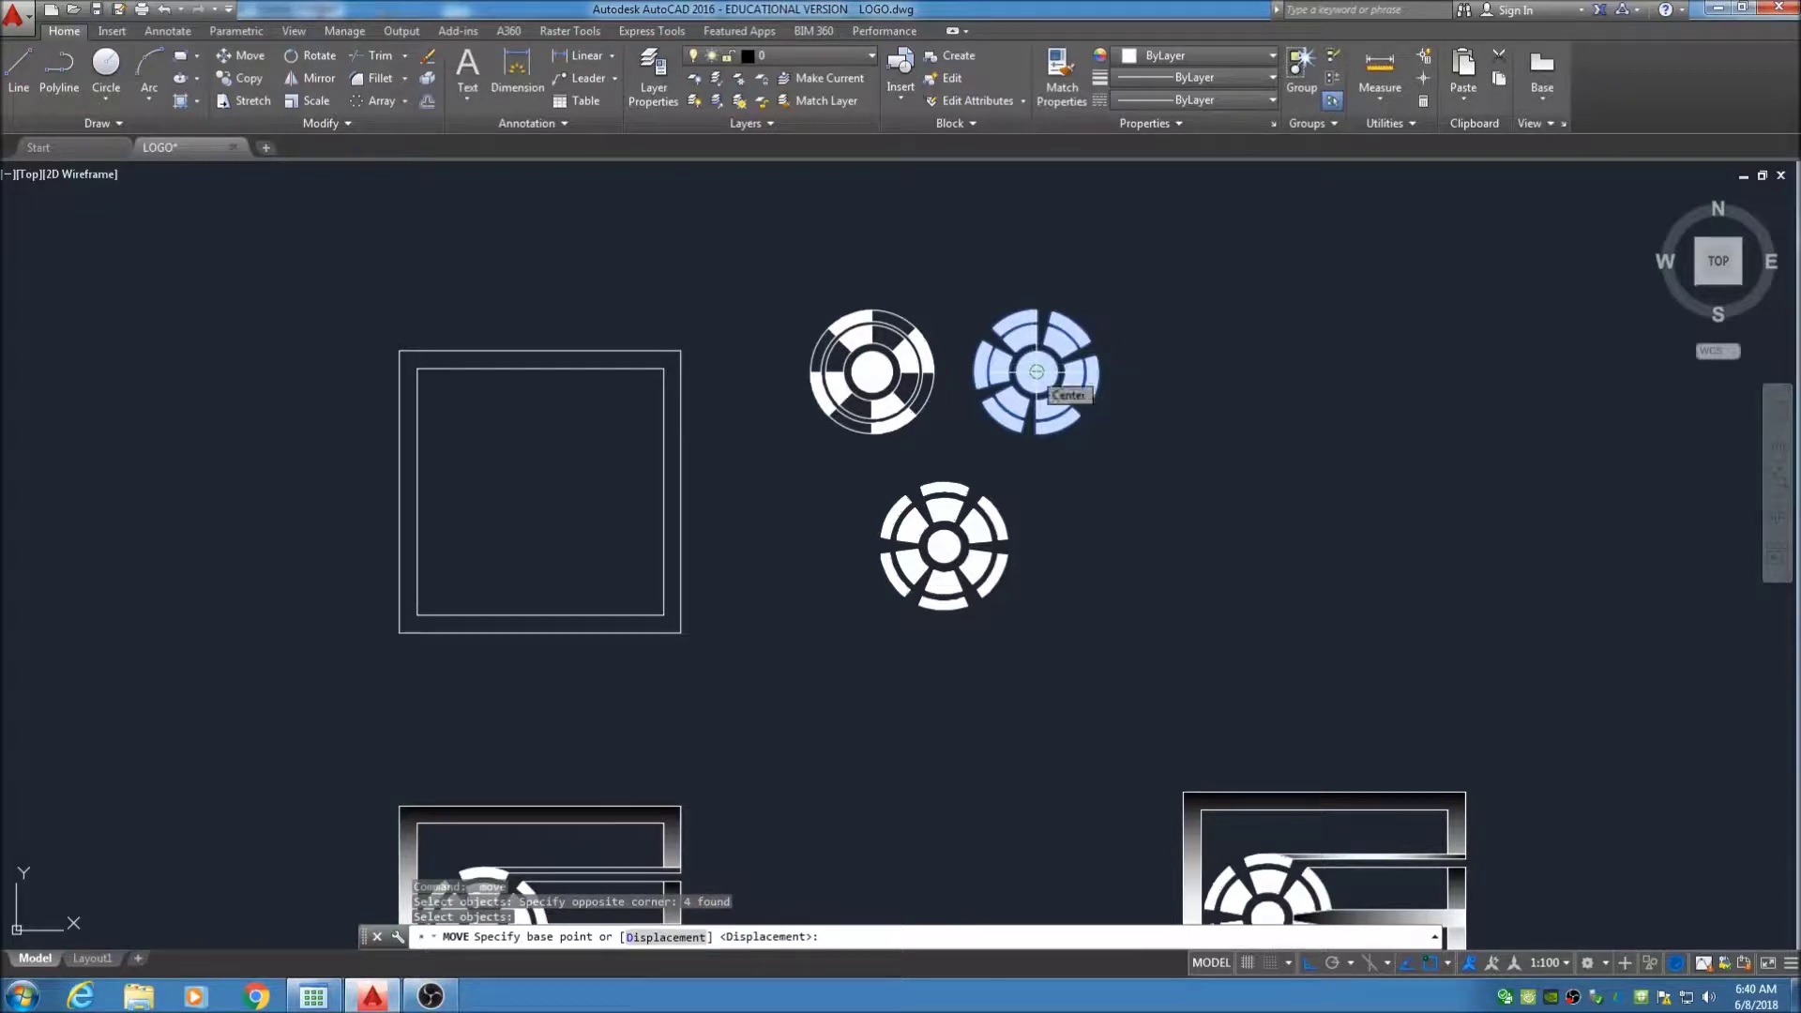
scroll(1079, 384, up, 4)
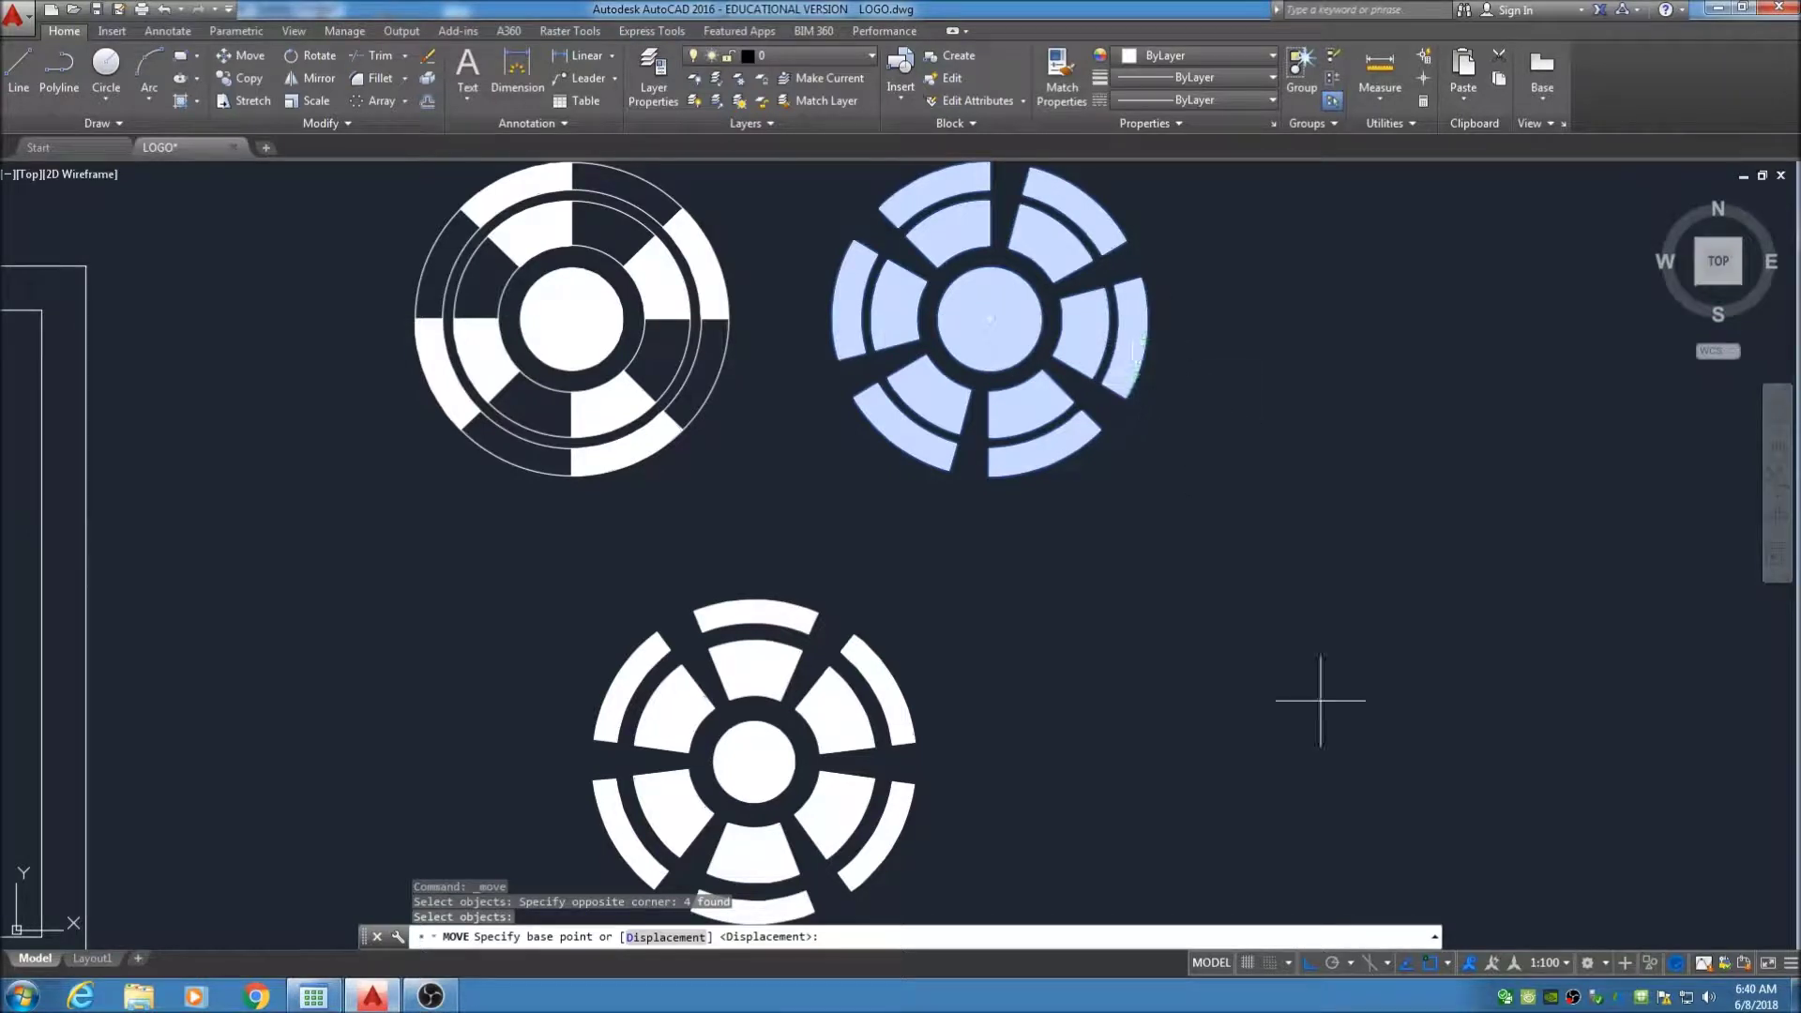
click(1448, 962)
click(1486, 938)
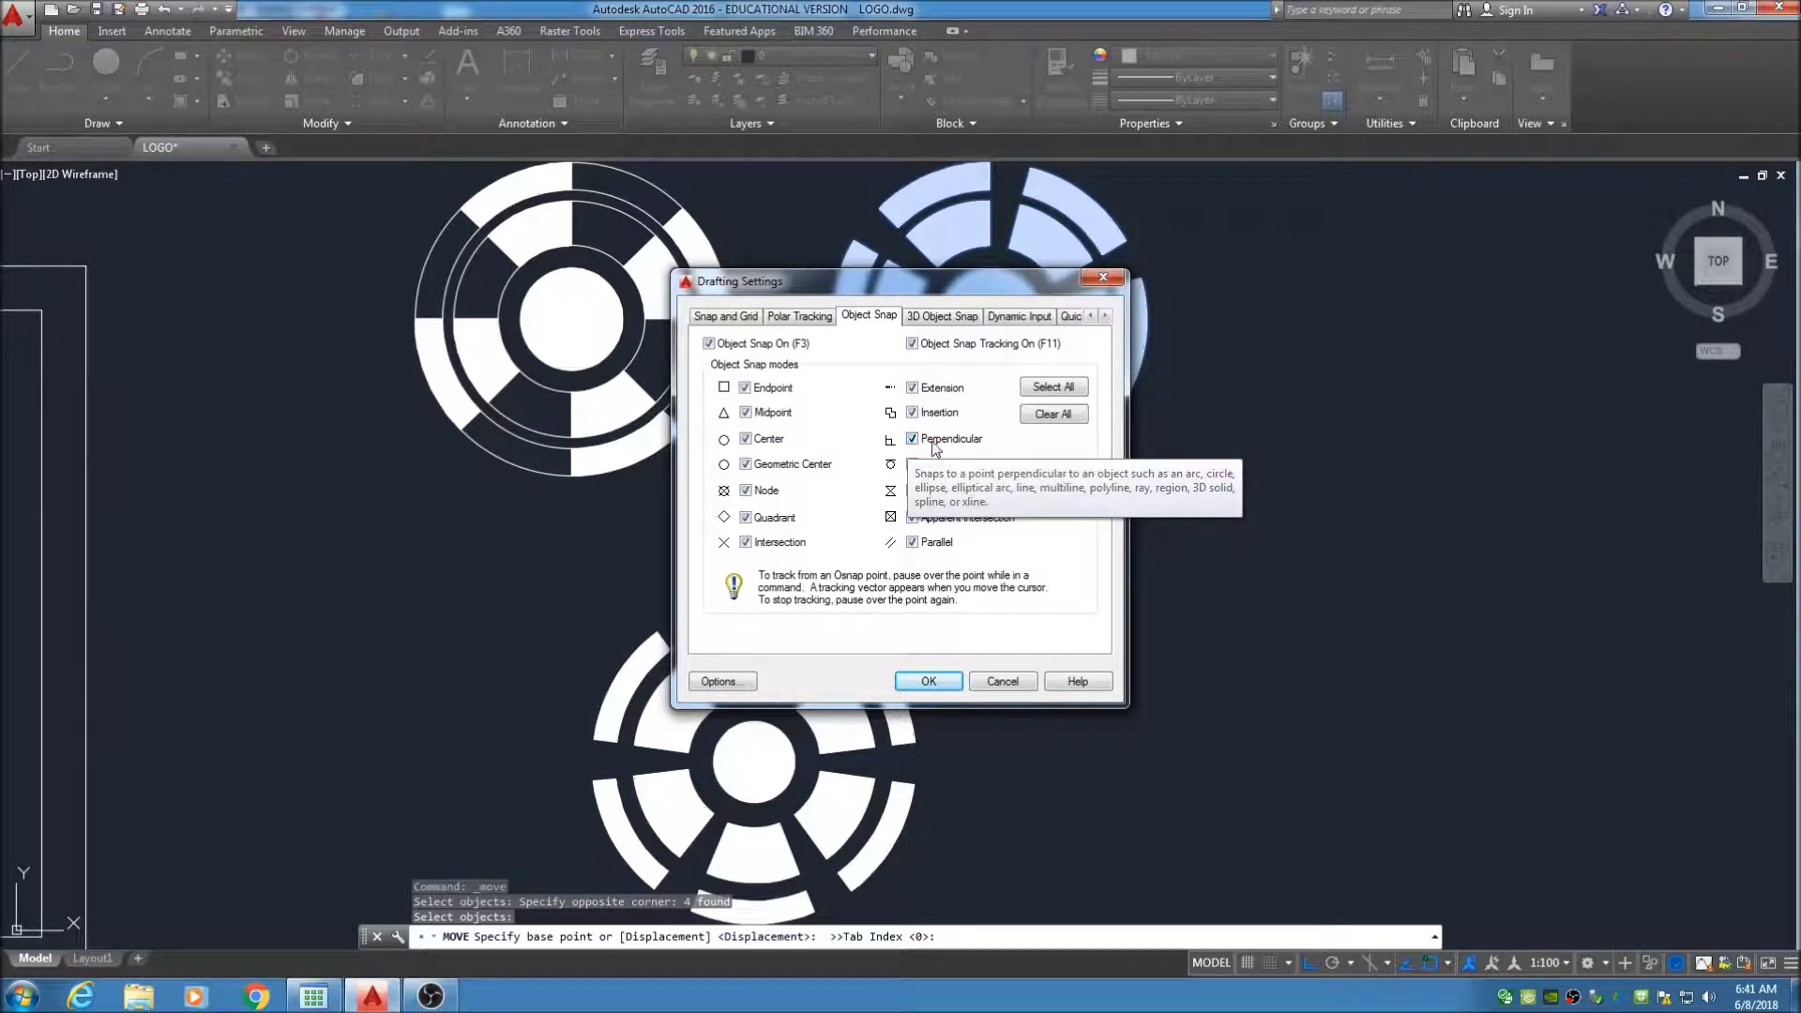
click(1084, 391)
click(929, 683)
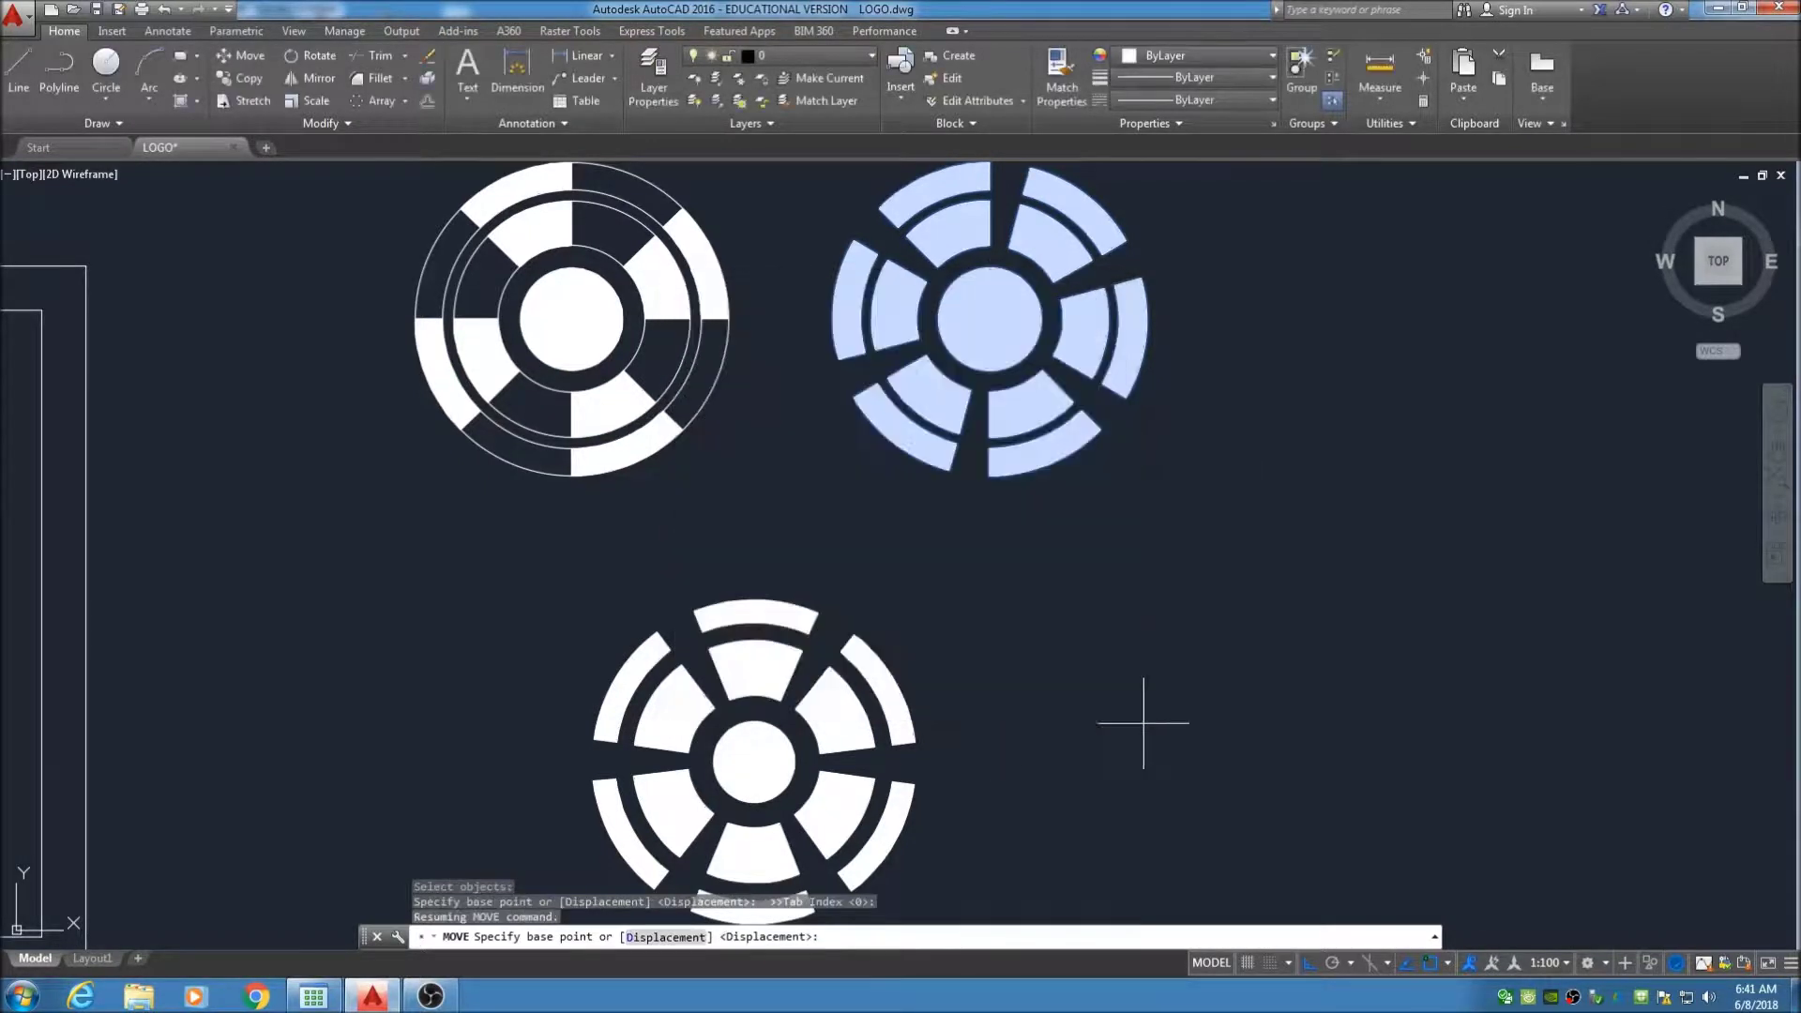
Move the arrayed wheel by its center horizontally to the empty area left of the square frame
scroll(1222, 502, down, 2)
middle_drag(1245, 486, 1495, 448)
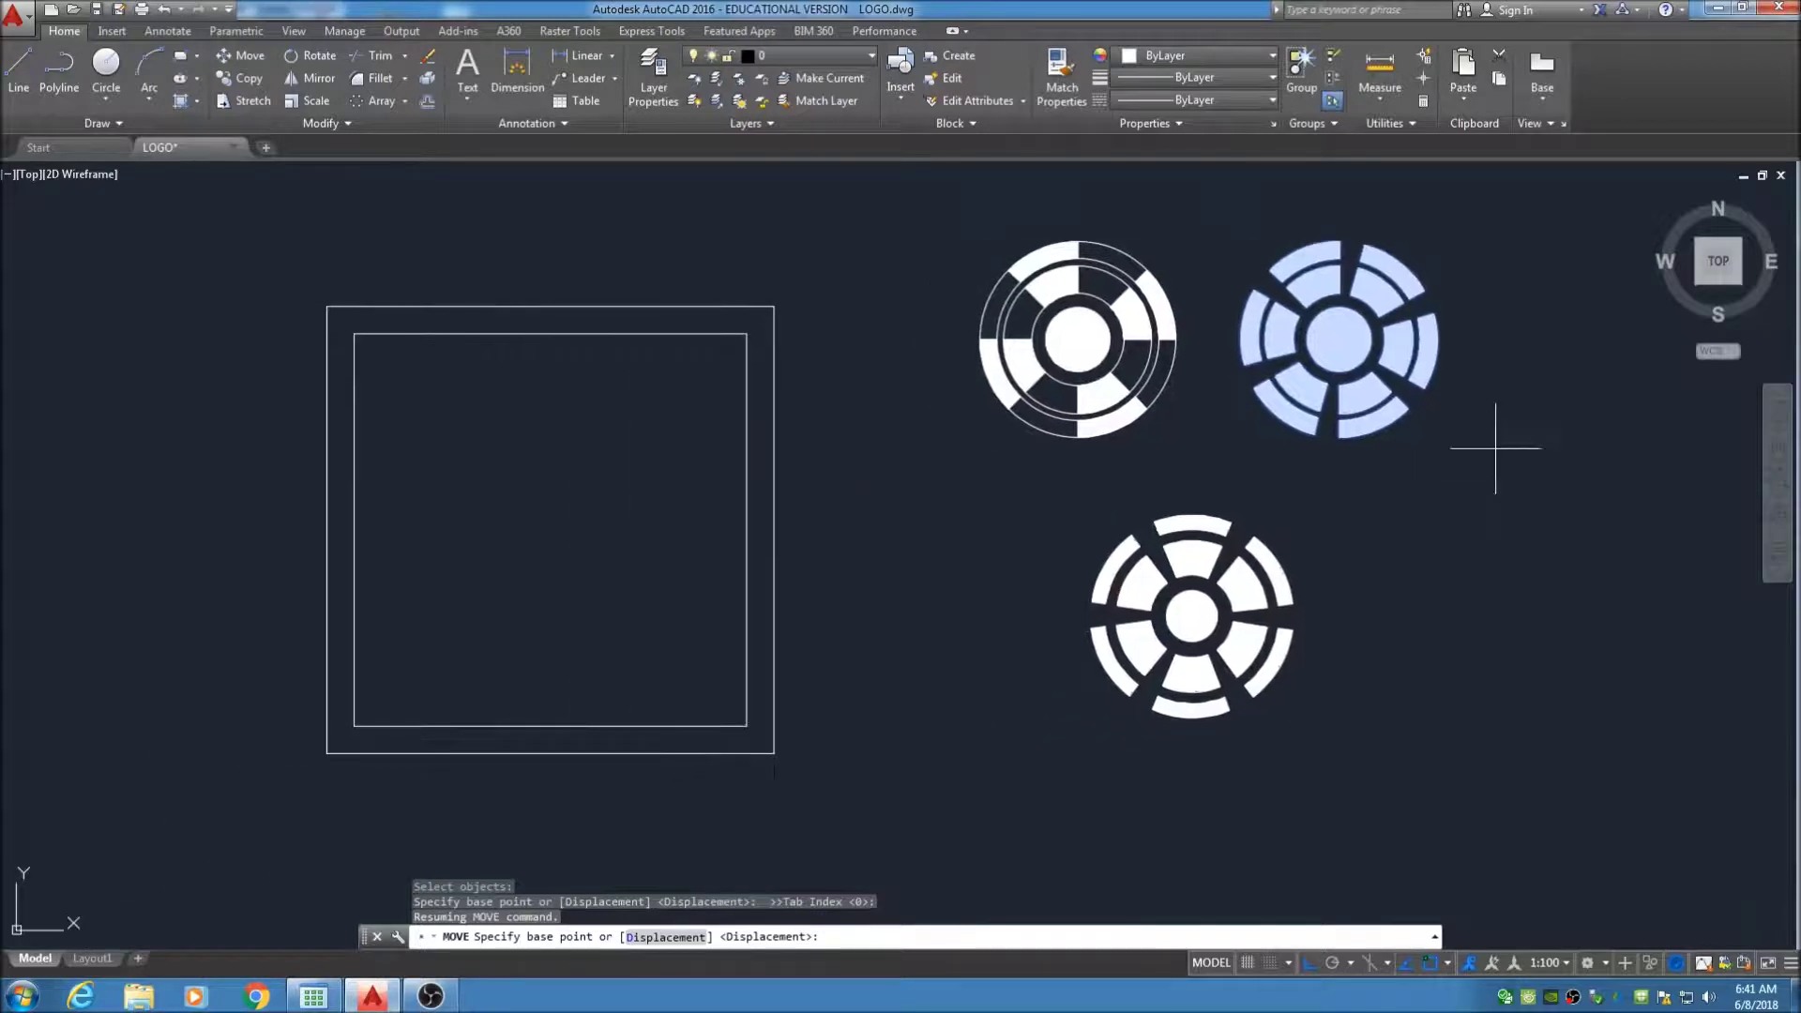
click(1339, 339)
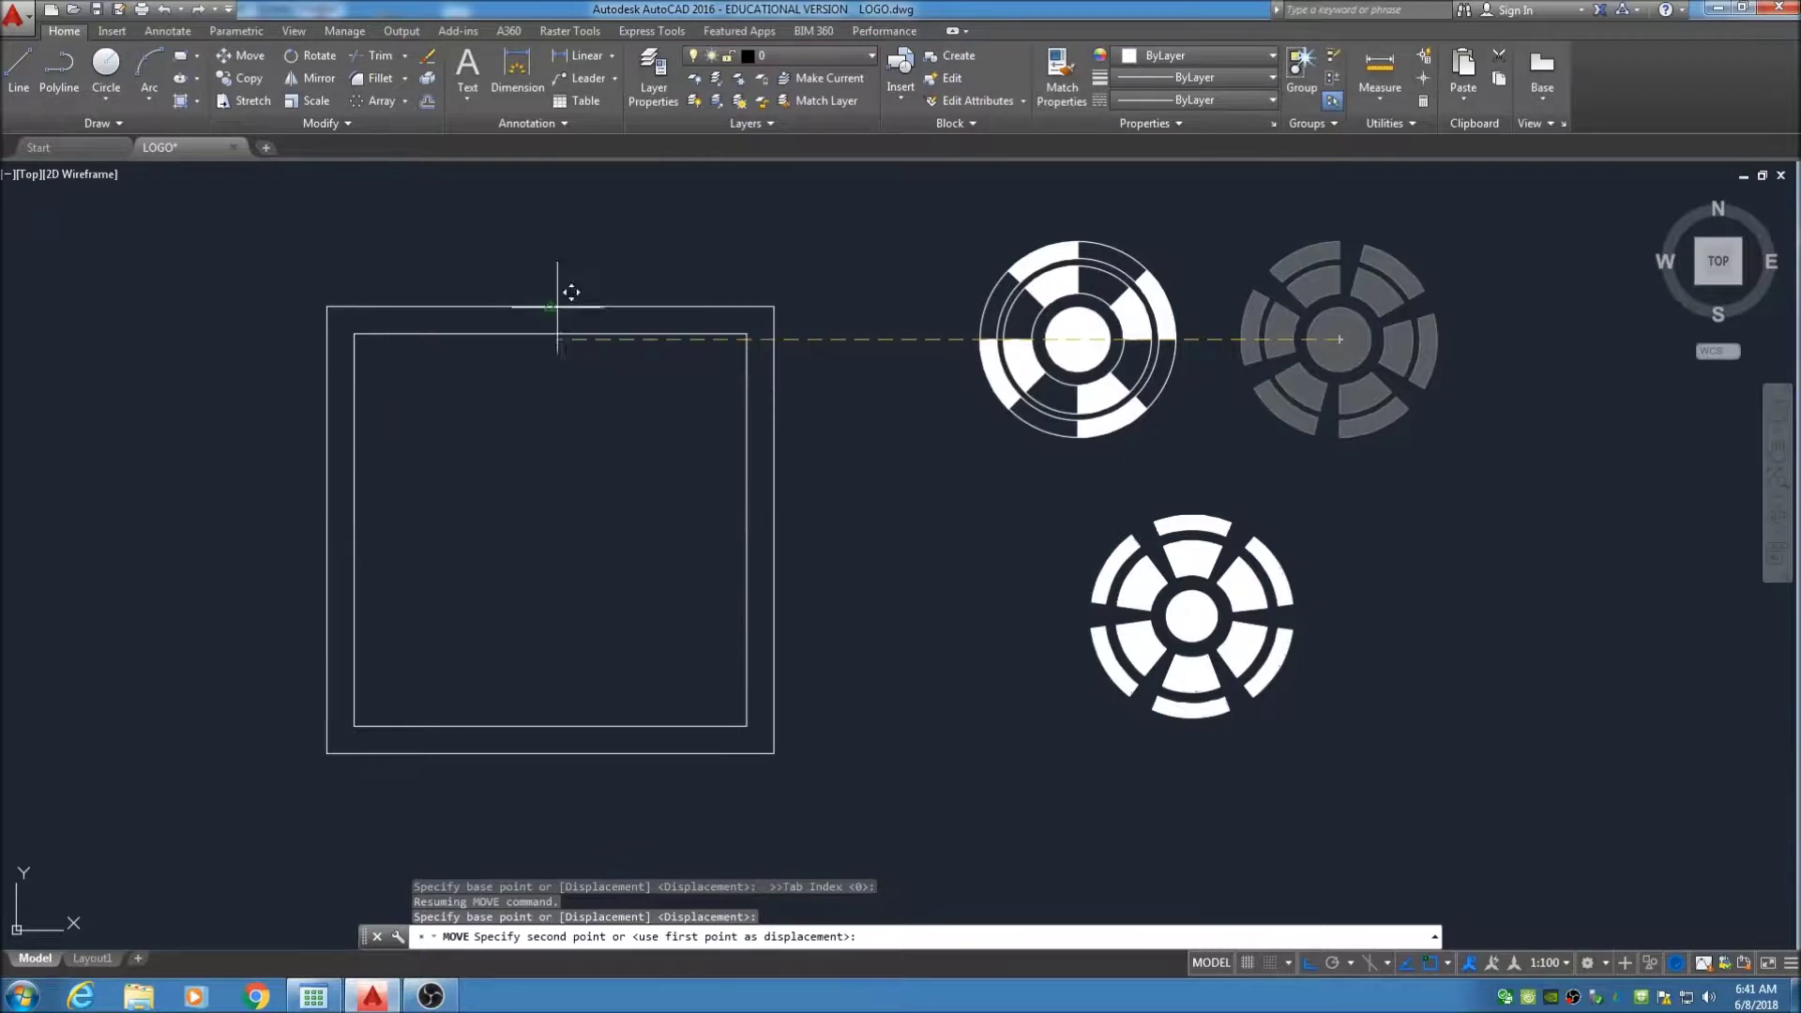
mouse_move(780, 365)
middle_down()
mouse_move(933, 406)
mouse_move(1025, 354)
middle_up()
click(446, 369)
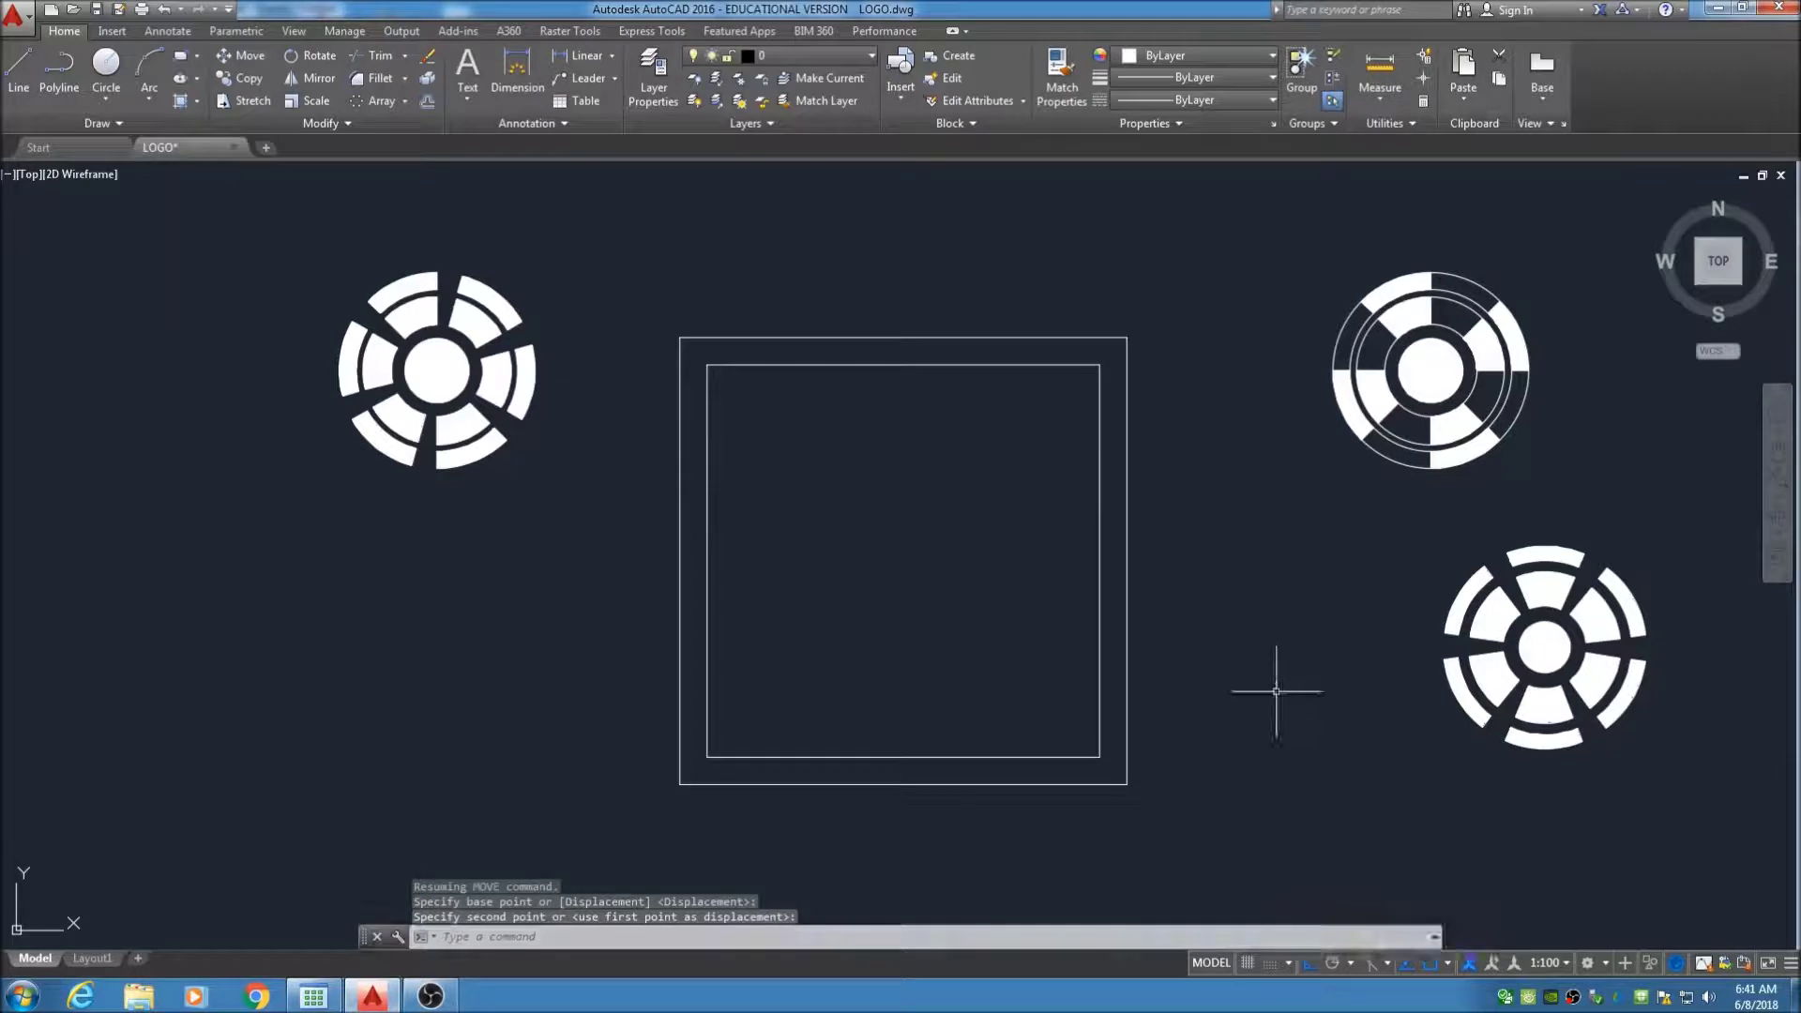
Turn ortho mode off and move the arrayed wheel by its center into the upper-left area inside the inner square
key(F8)
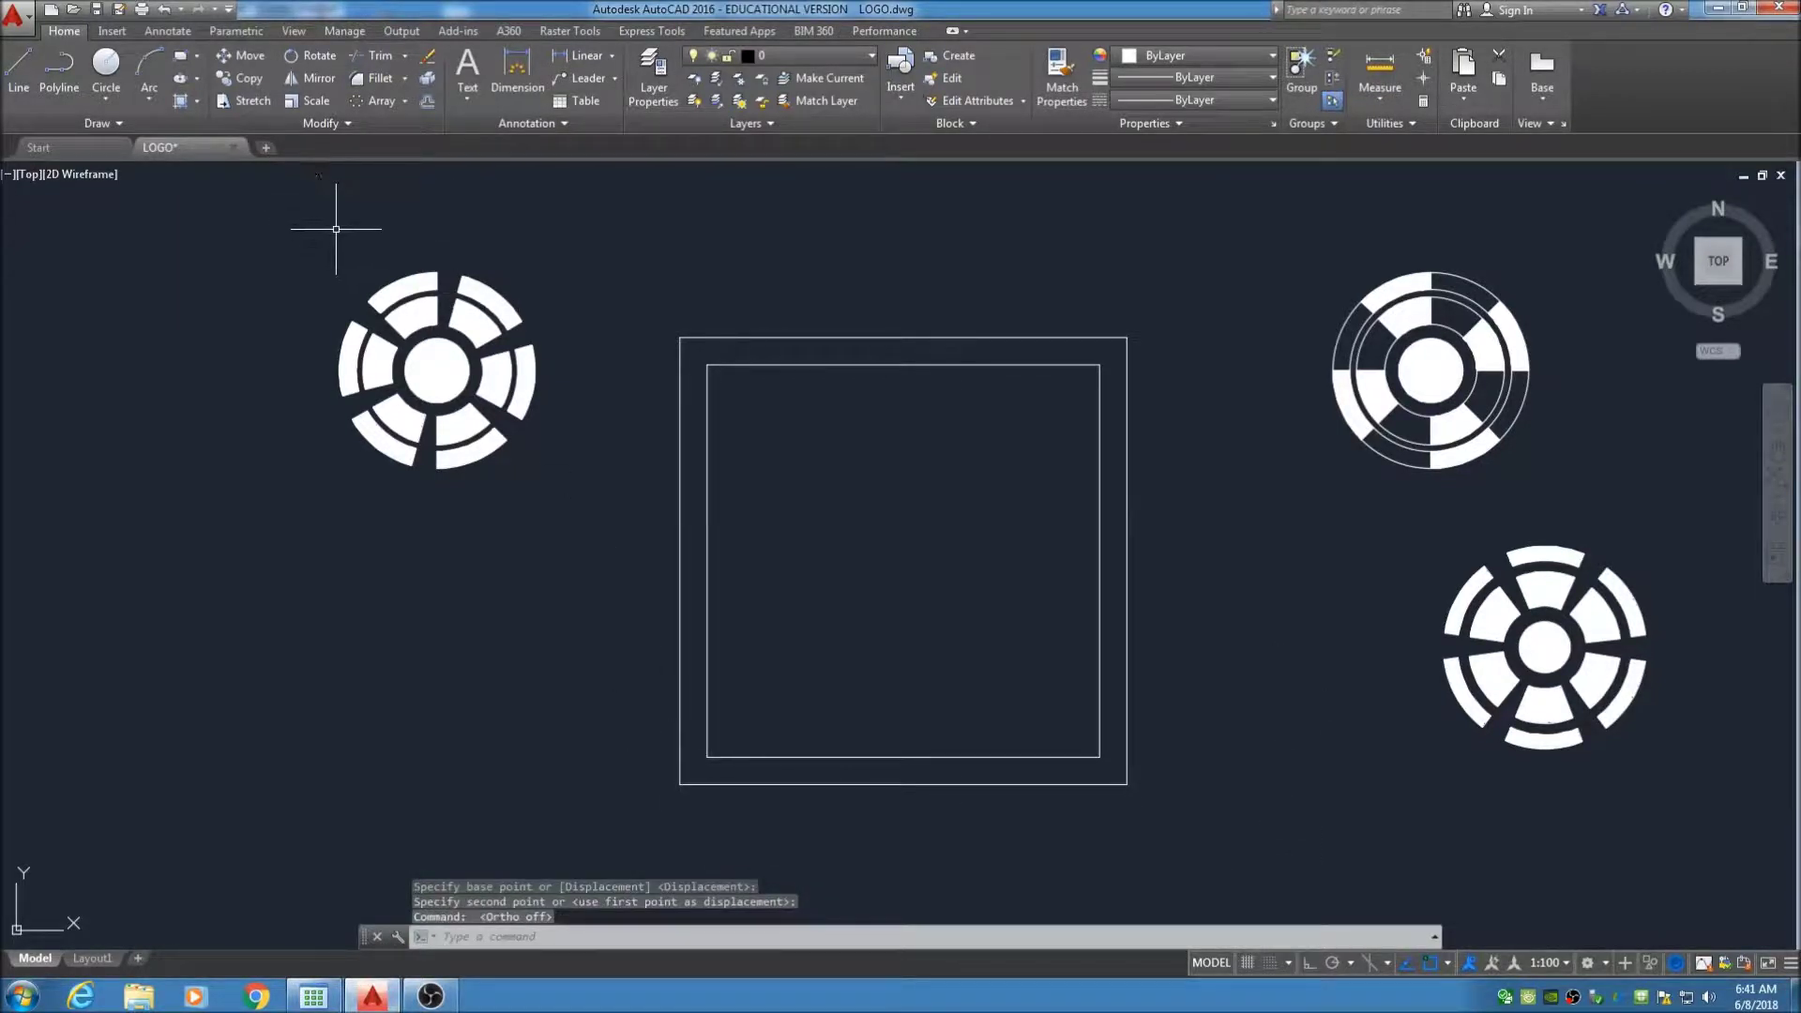
click(224, 64)
drag(281, 229, 579, 534)
key(Return)
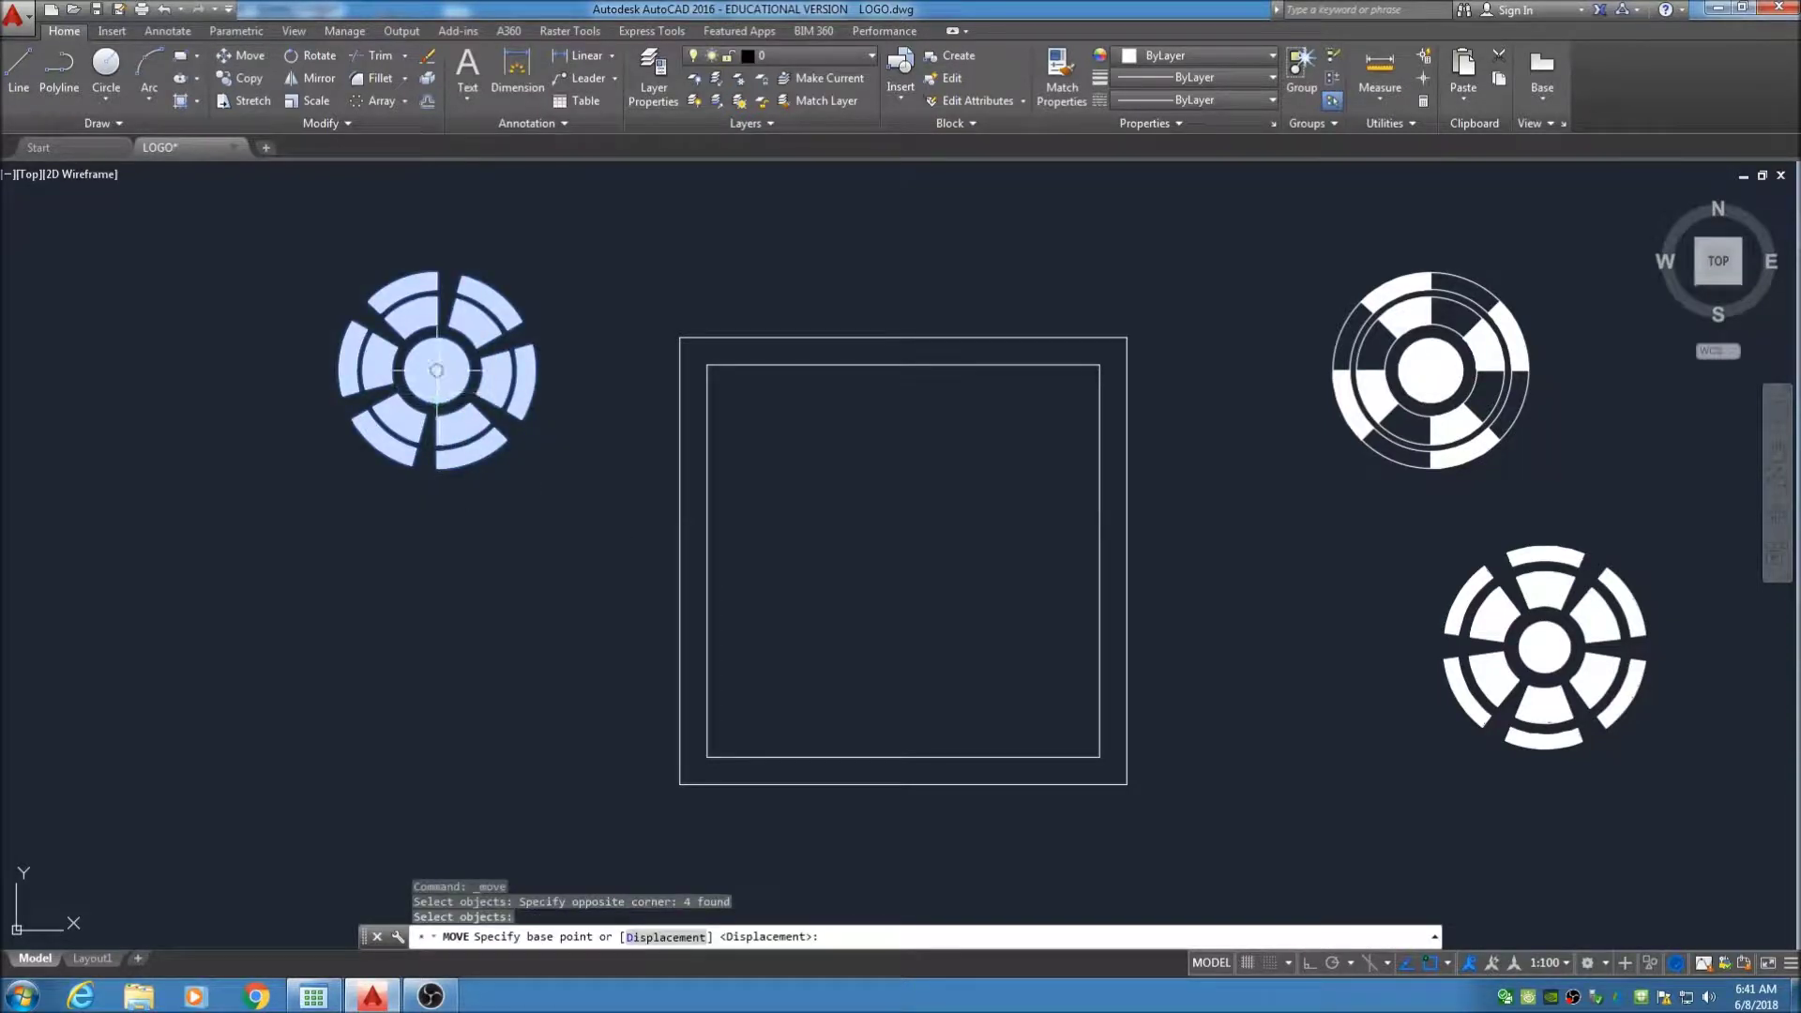
click(436, 370)
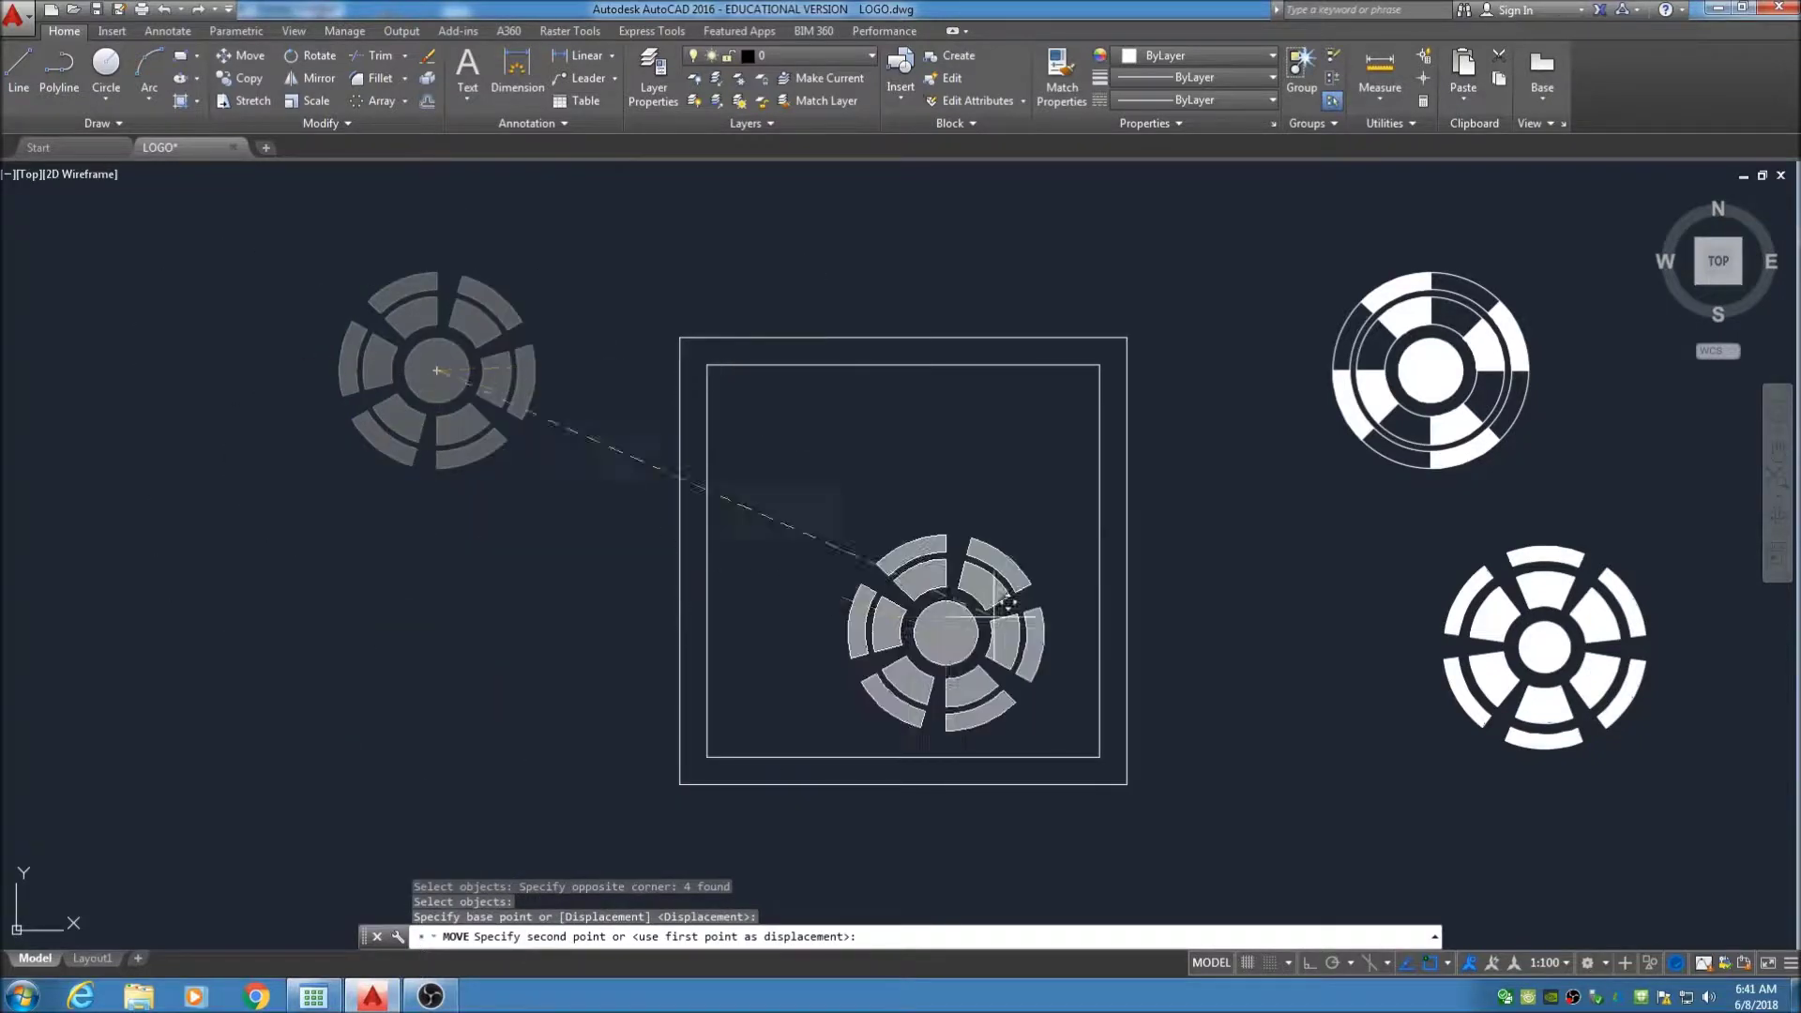
middle_drag(961, 562, 760, 438)
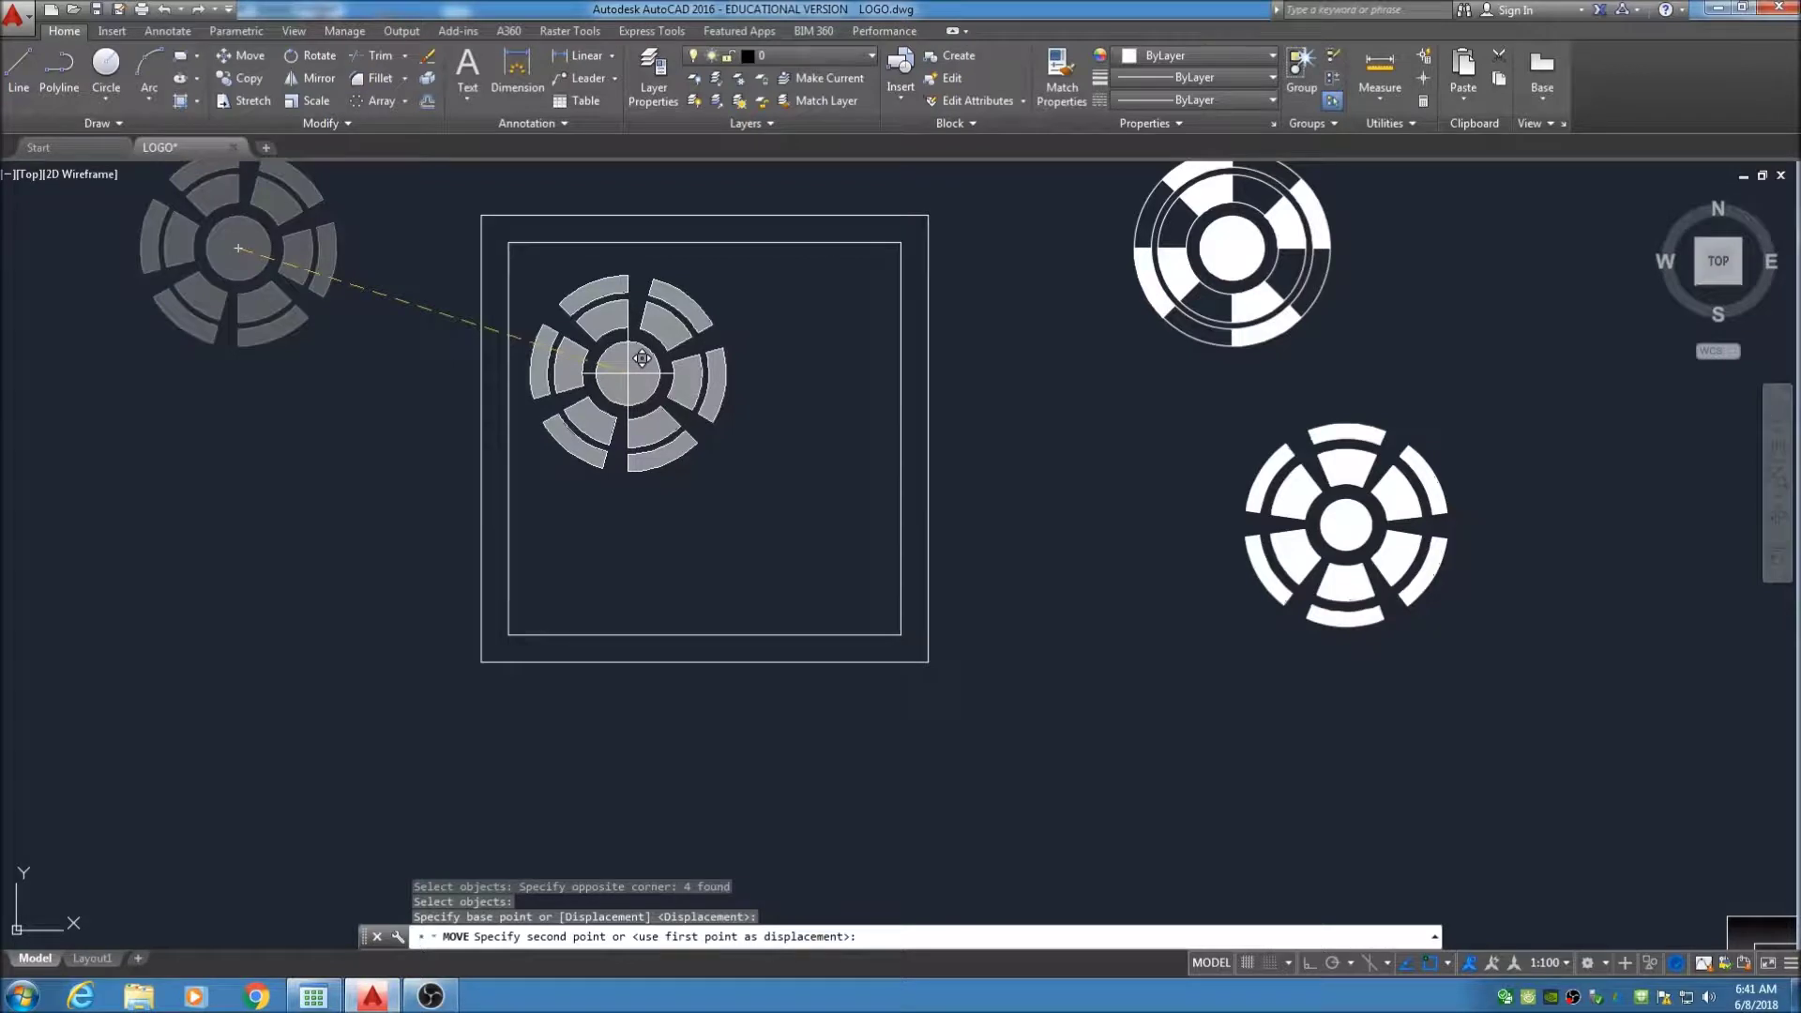
click(641, 357)
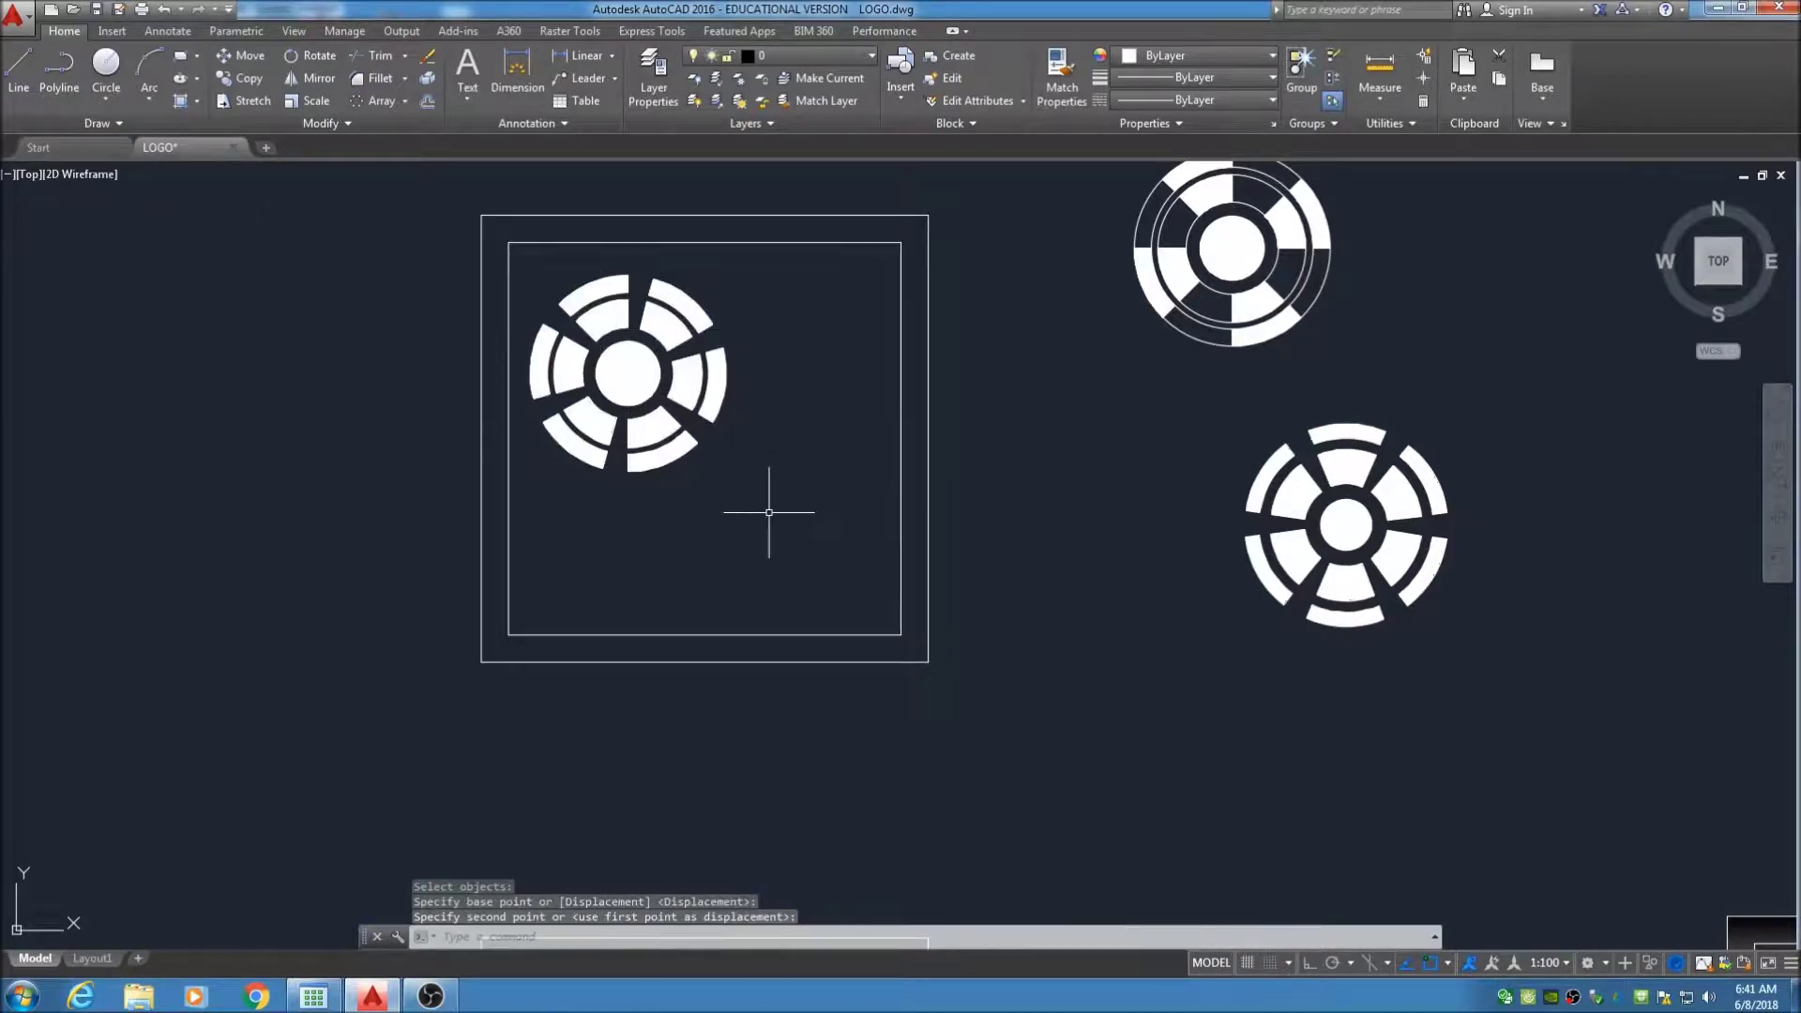
Start a single-line text object at a point in the empty area between the square frame and the lower wheel
scroll(1064, 650, down, 2)
middle_drag(1066, 647, 977, 406)
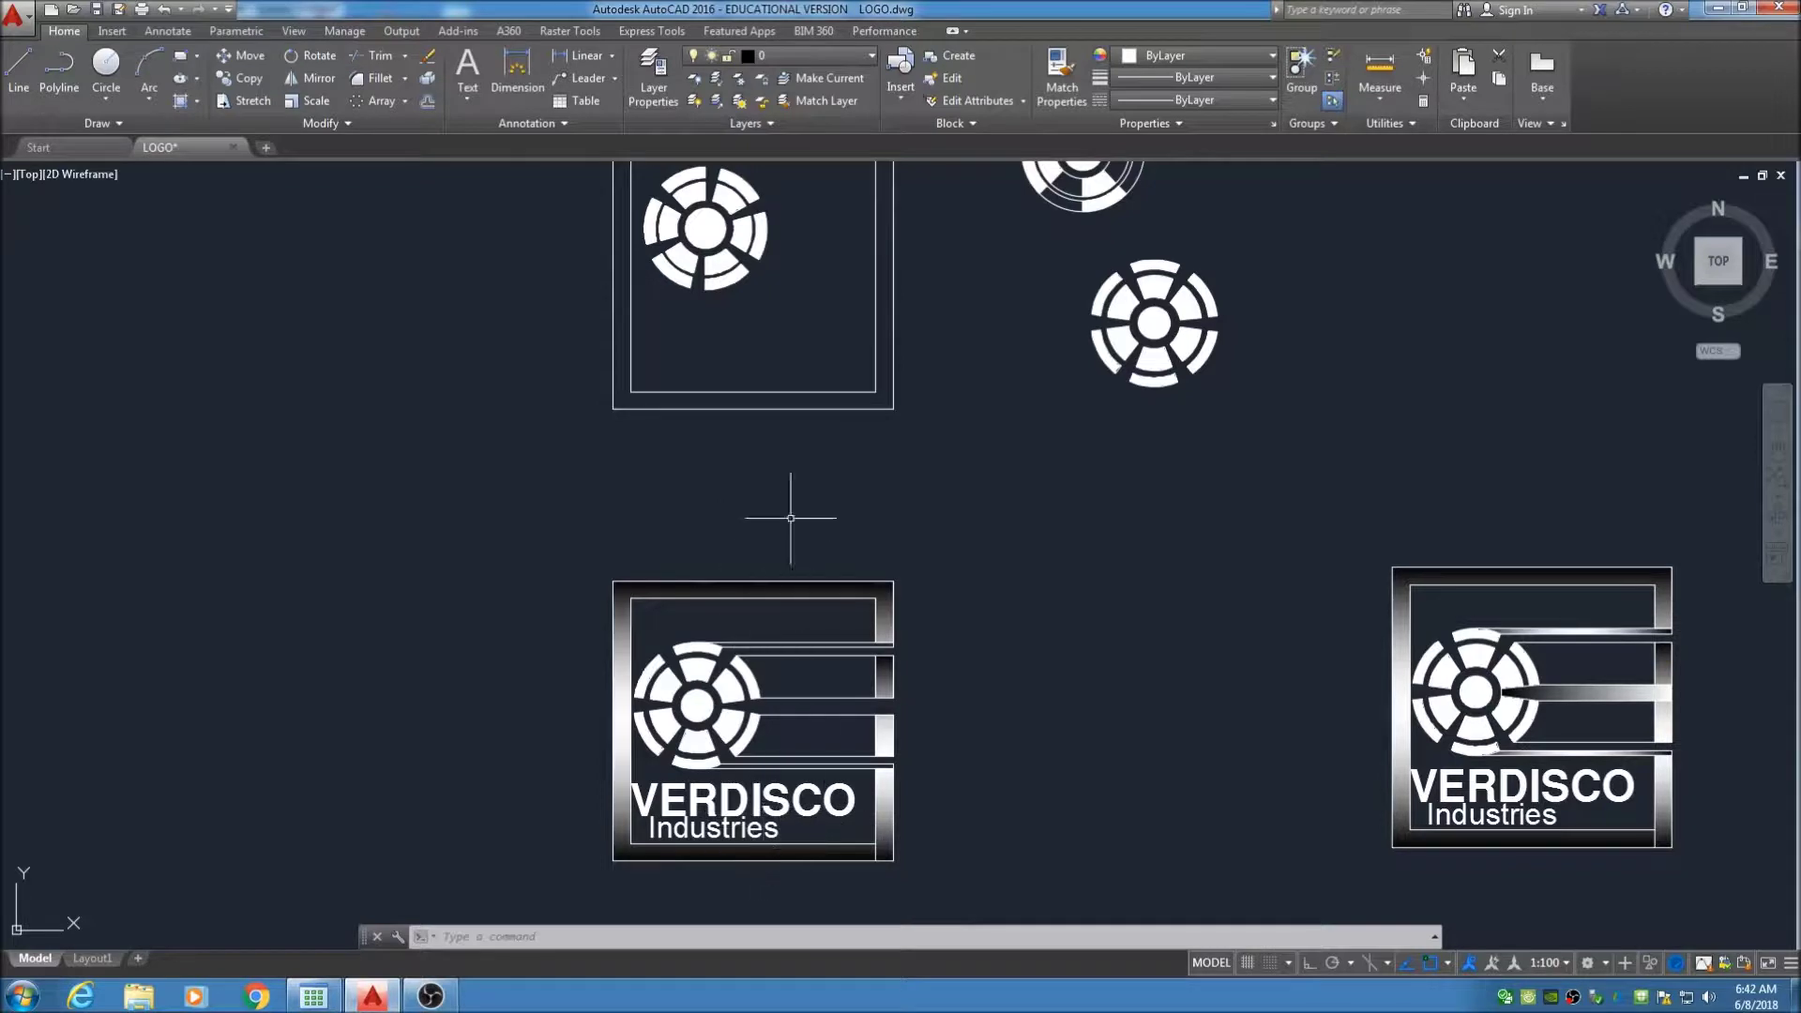
middle_drag(759, 366, 773, 432)
scroll(764, 404, up, 2)
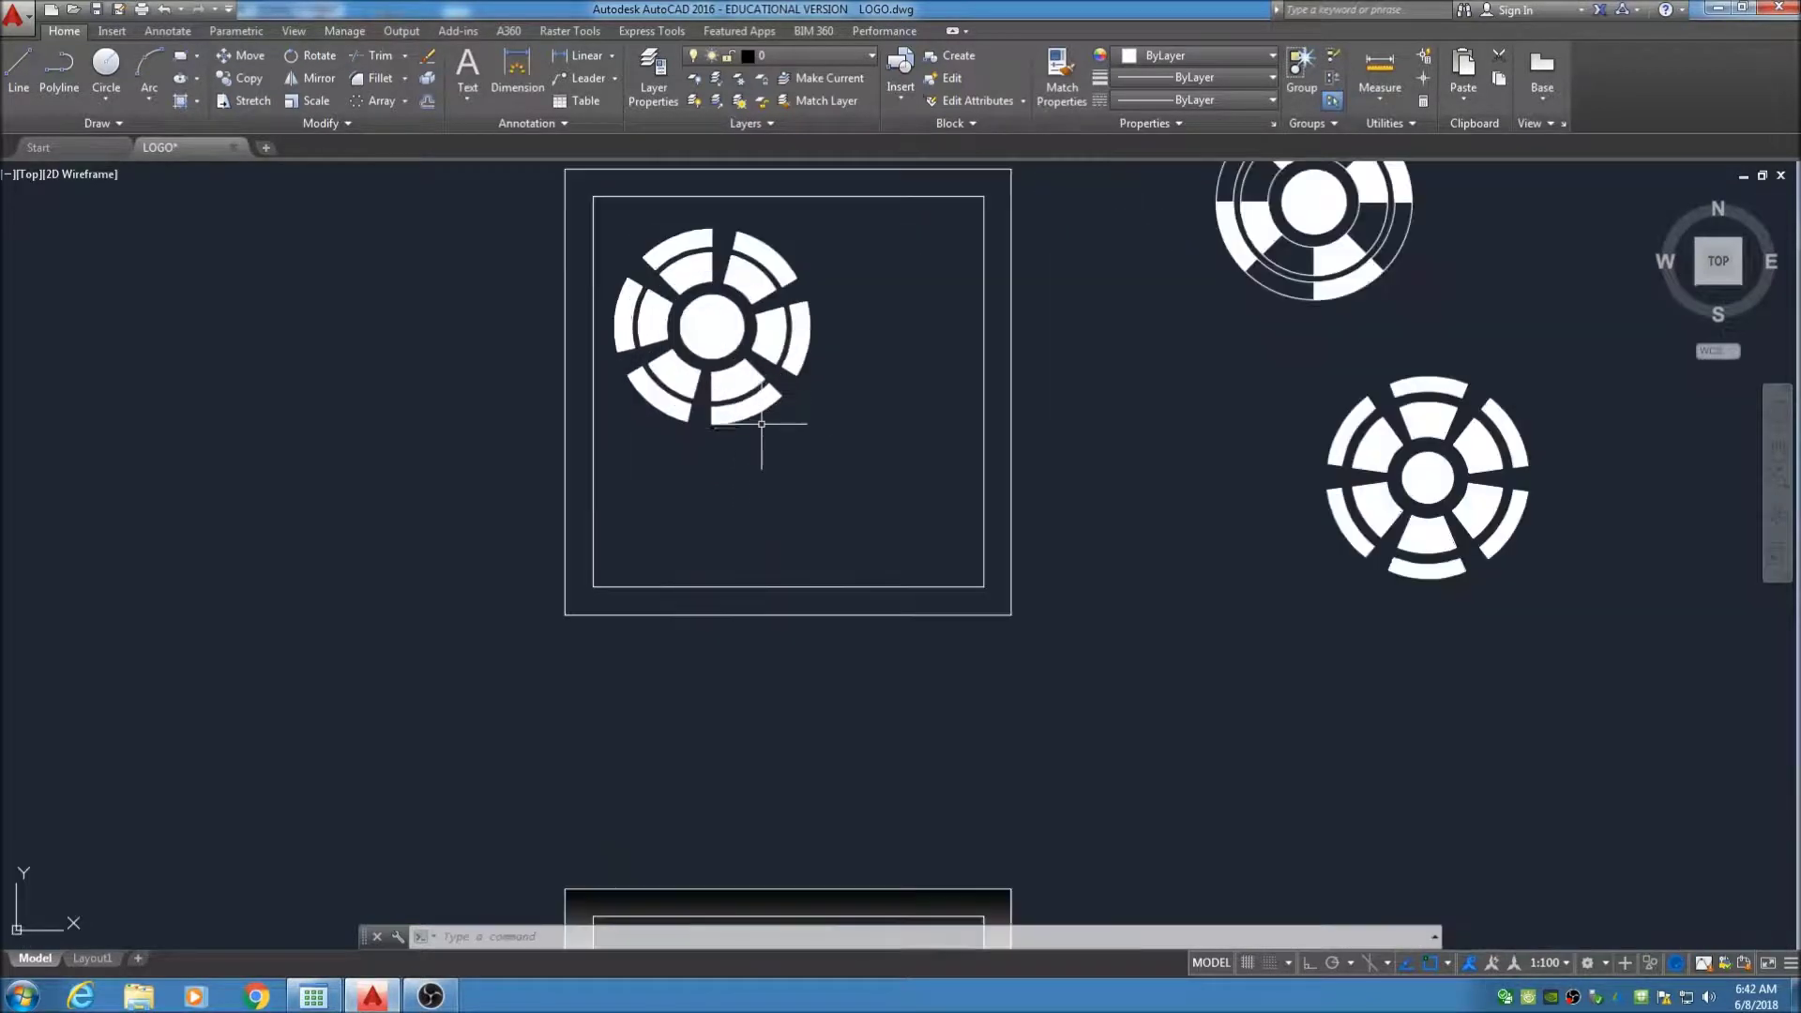
click(471, 108)
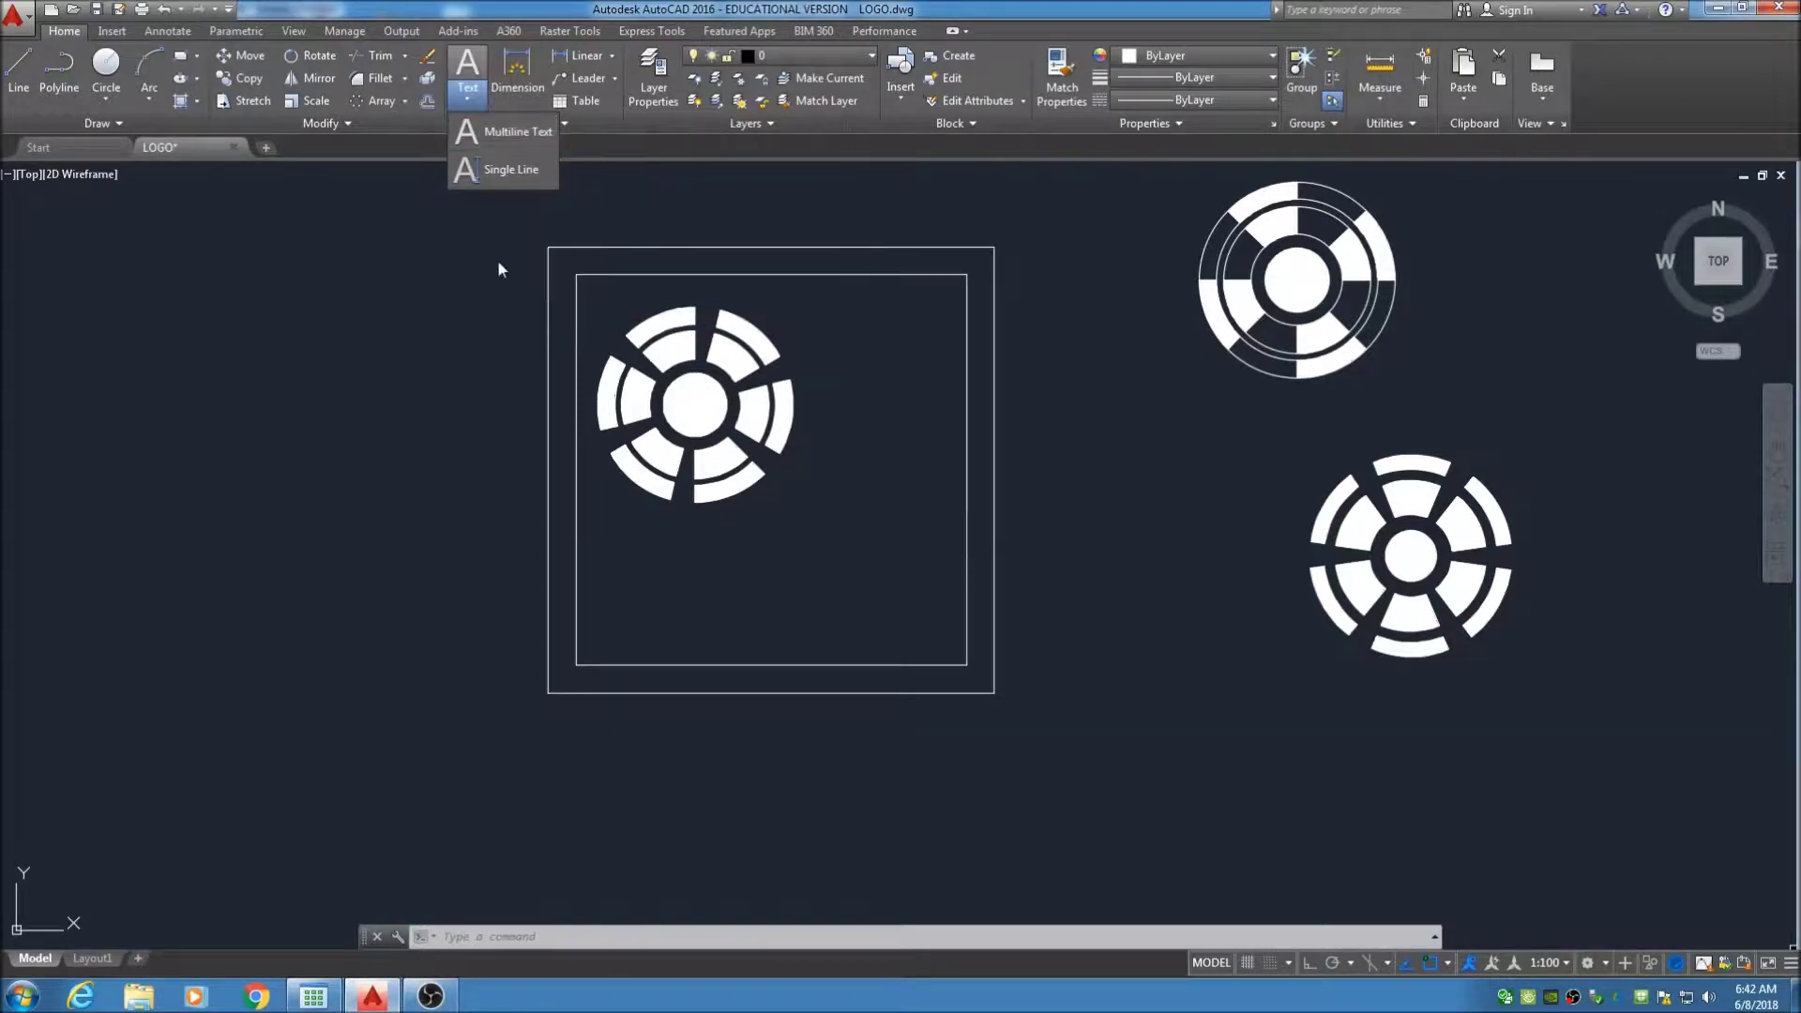
click(484, 170)
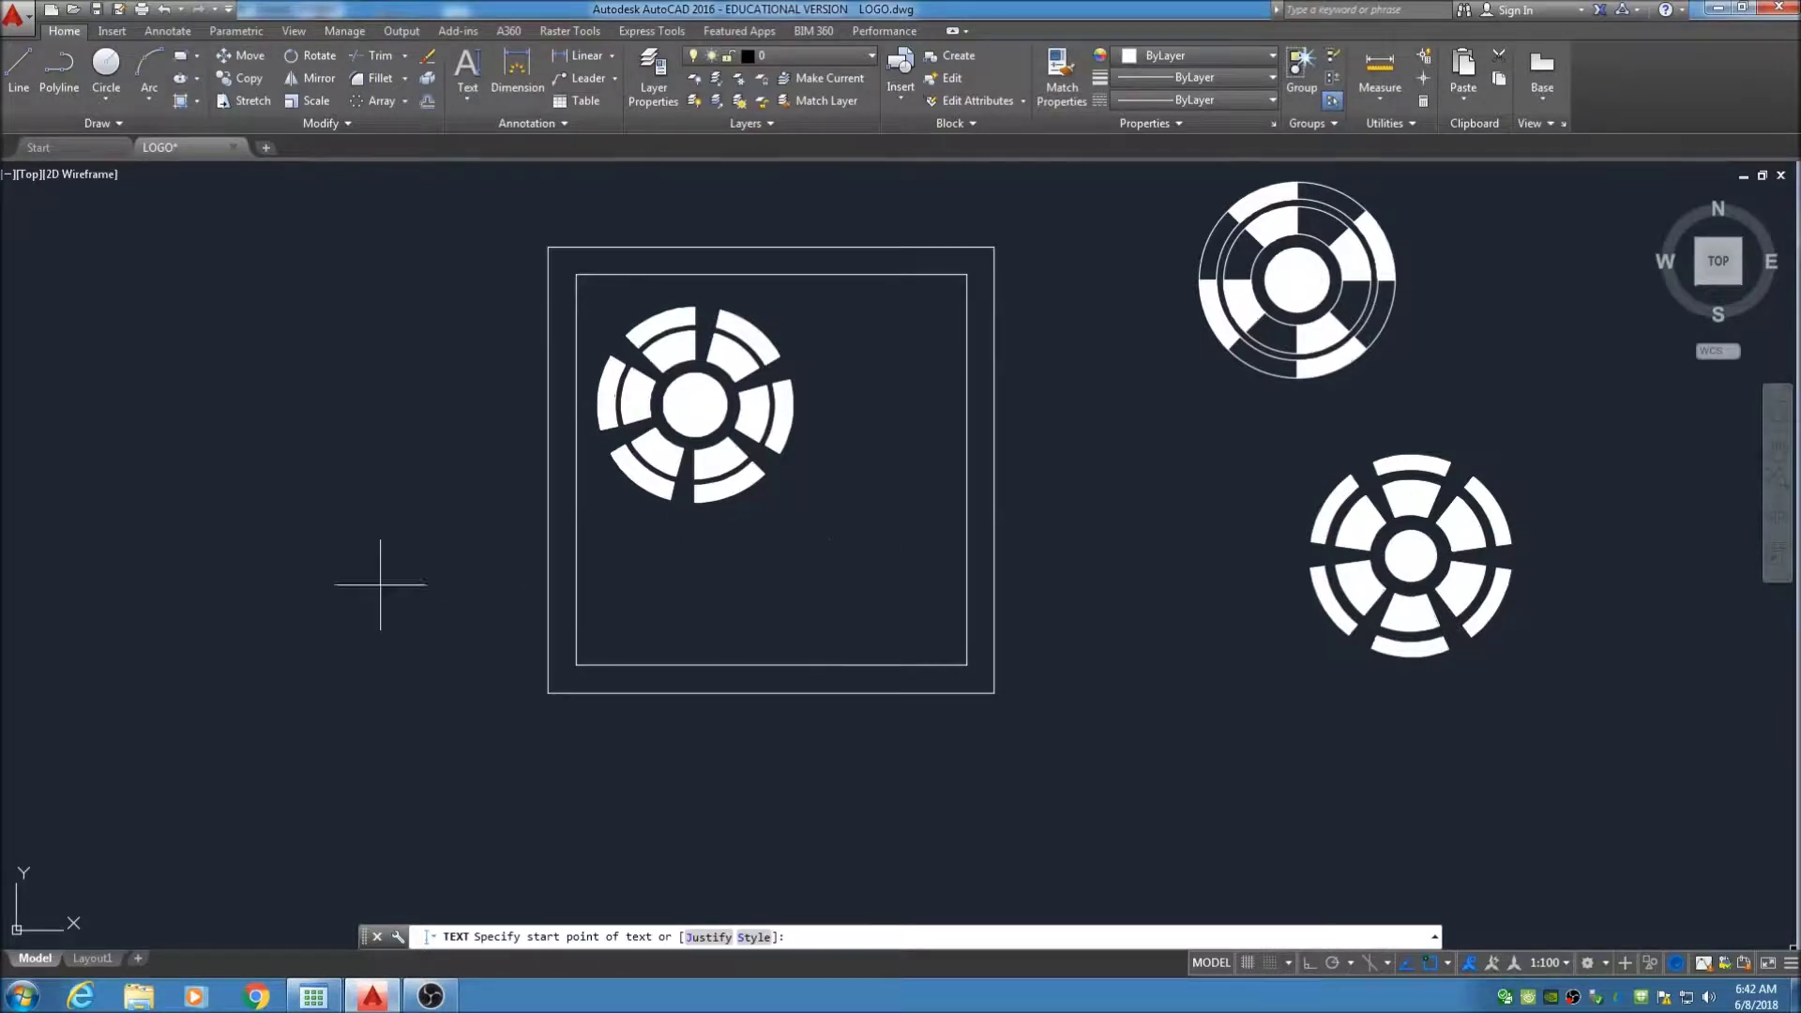
mouse_move(915, 563)
middle_down()
mouse_move(587, 478)
mouse_move(554, 515)
middle_up()
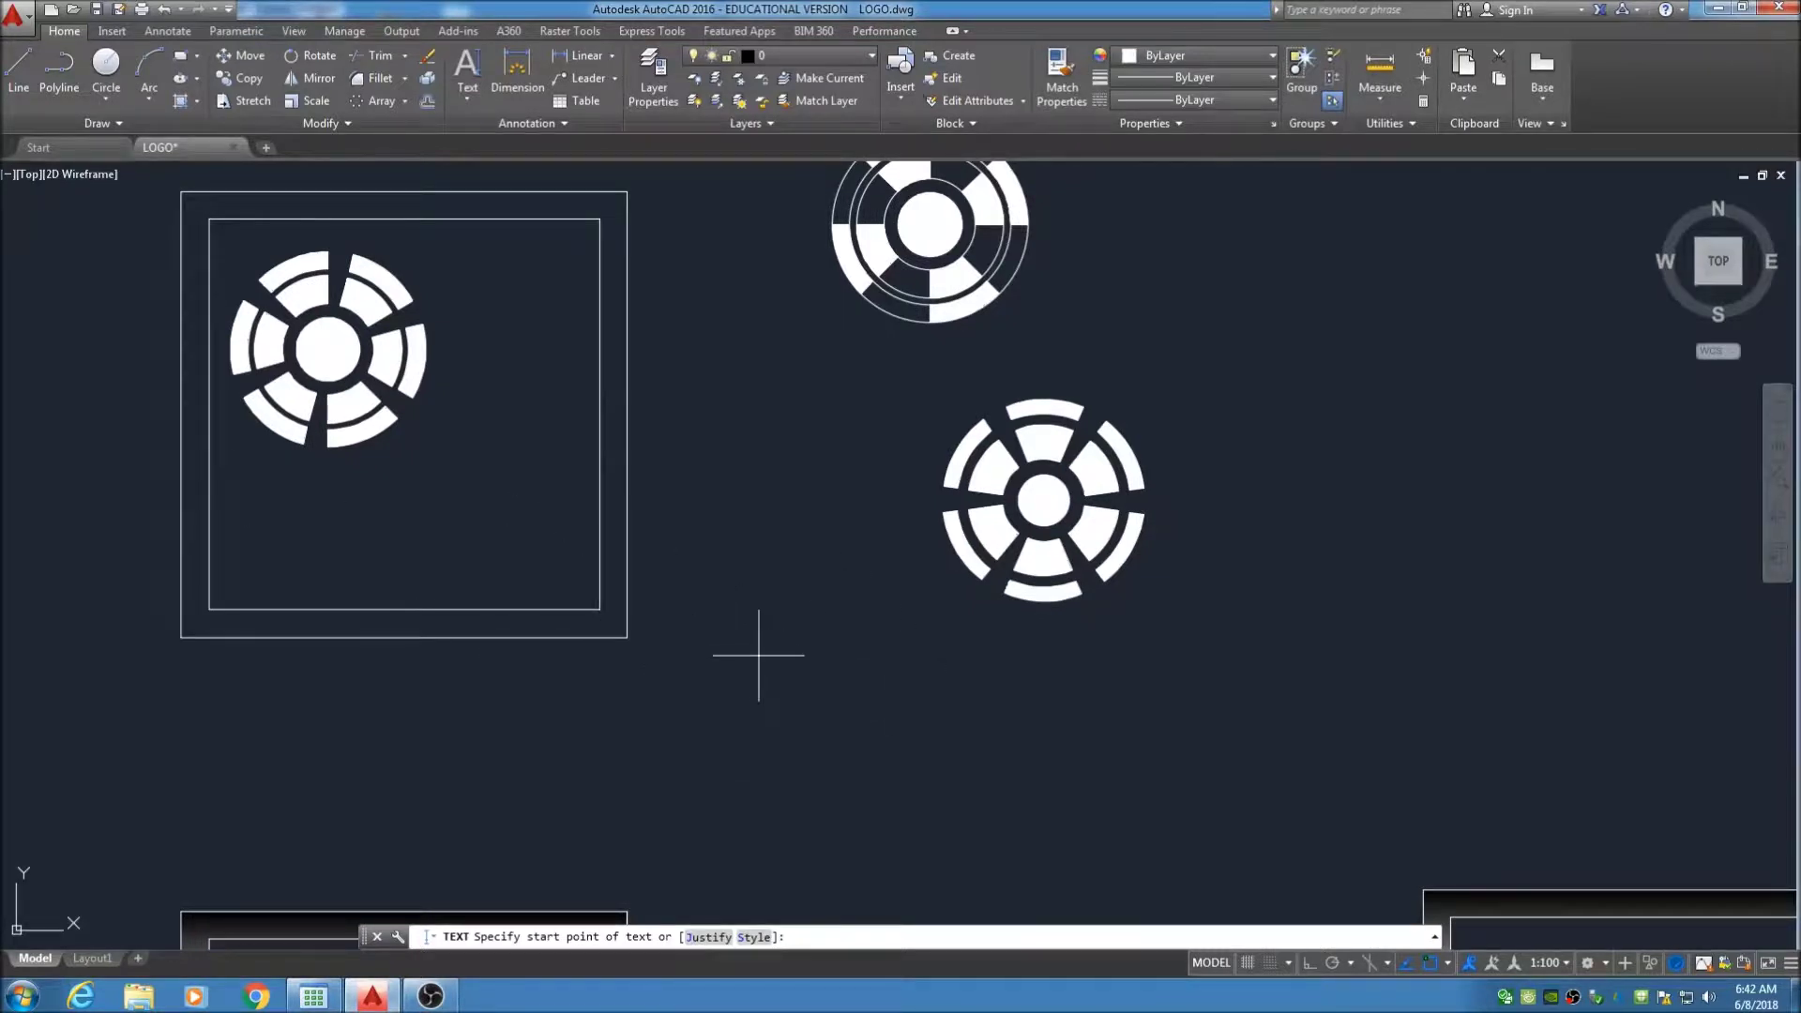
click(748, 605)
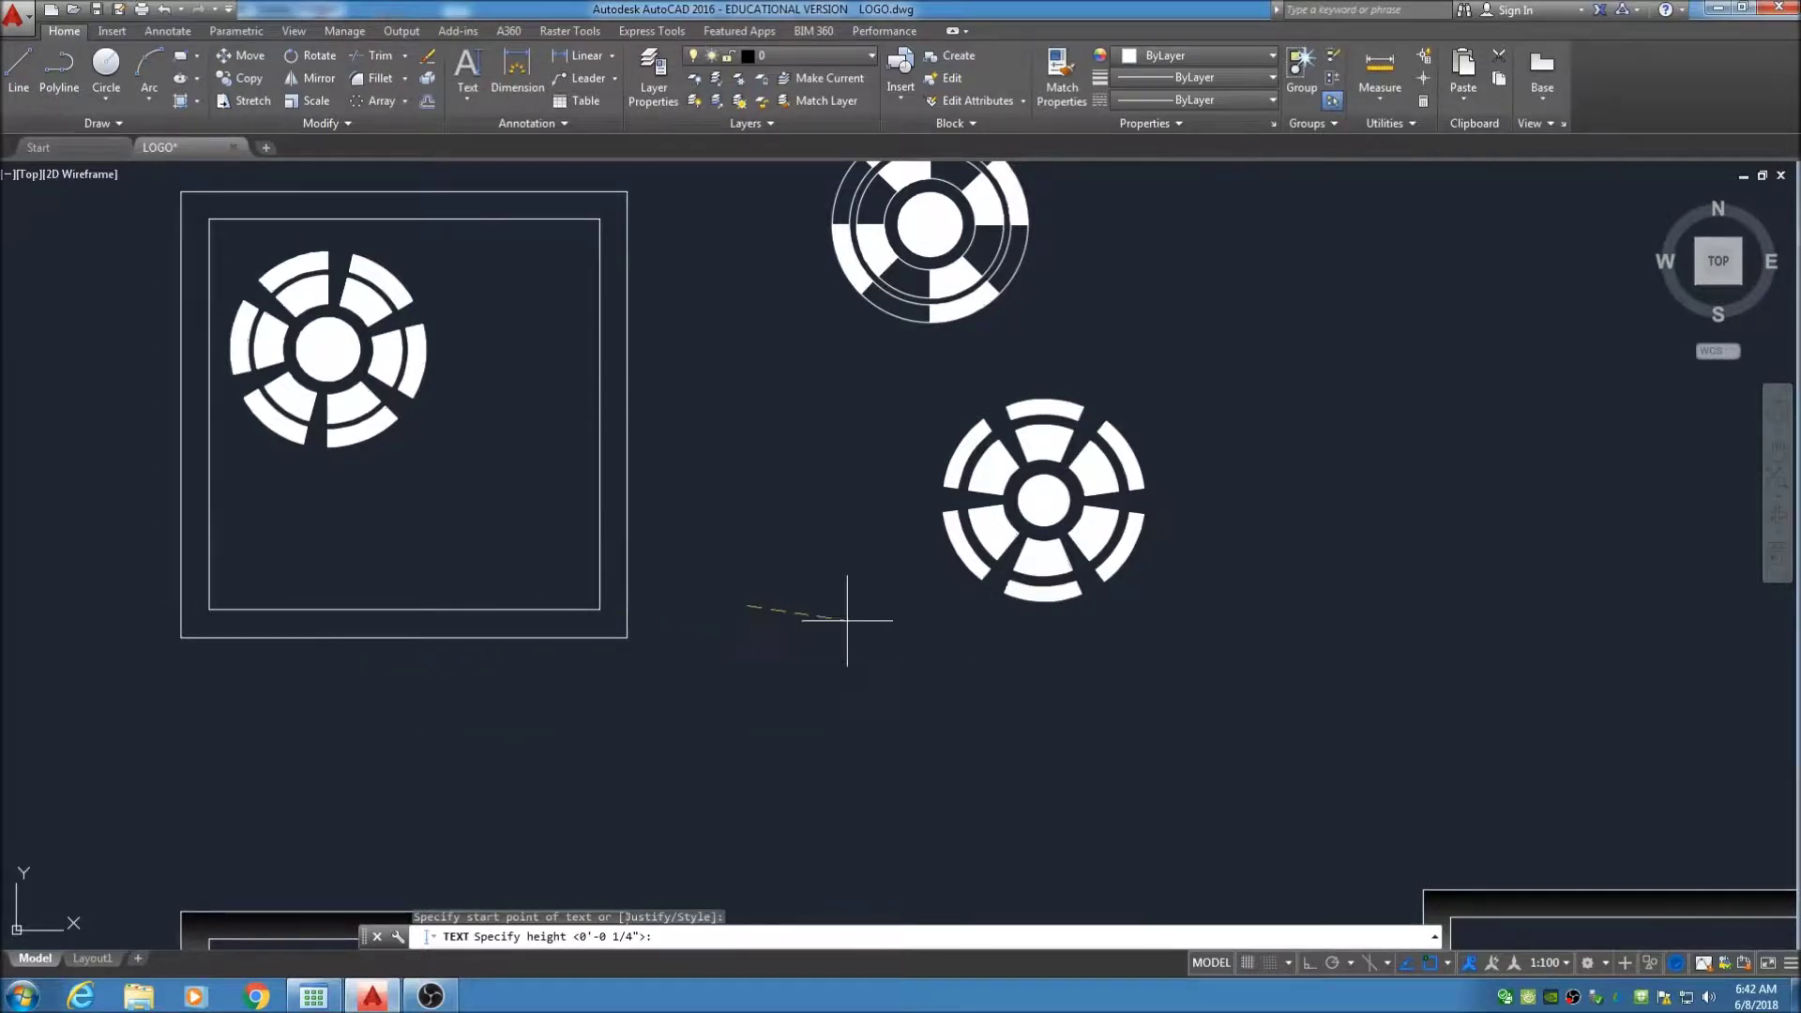
Turn ortho mode on and write the single-line text VERDISCO with a height of 1/4 and a rotation angle of 0
key(F8)
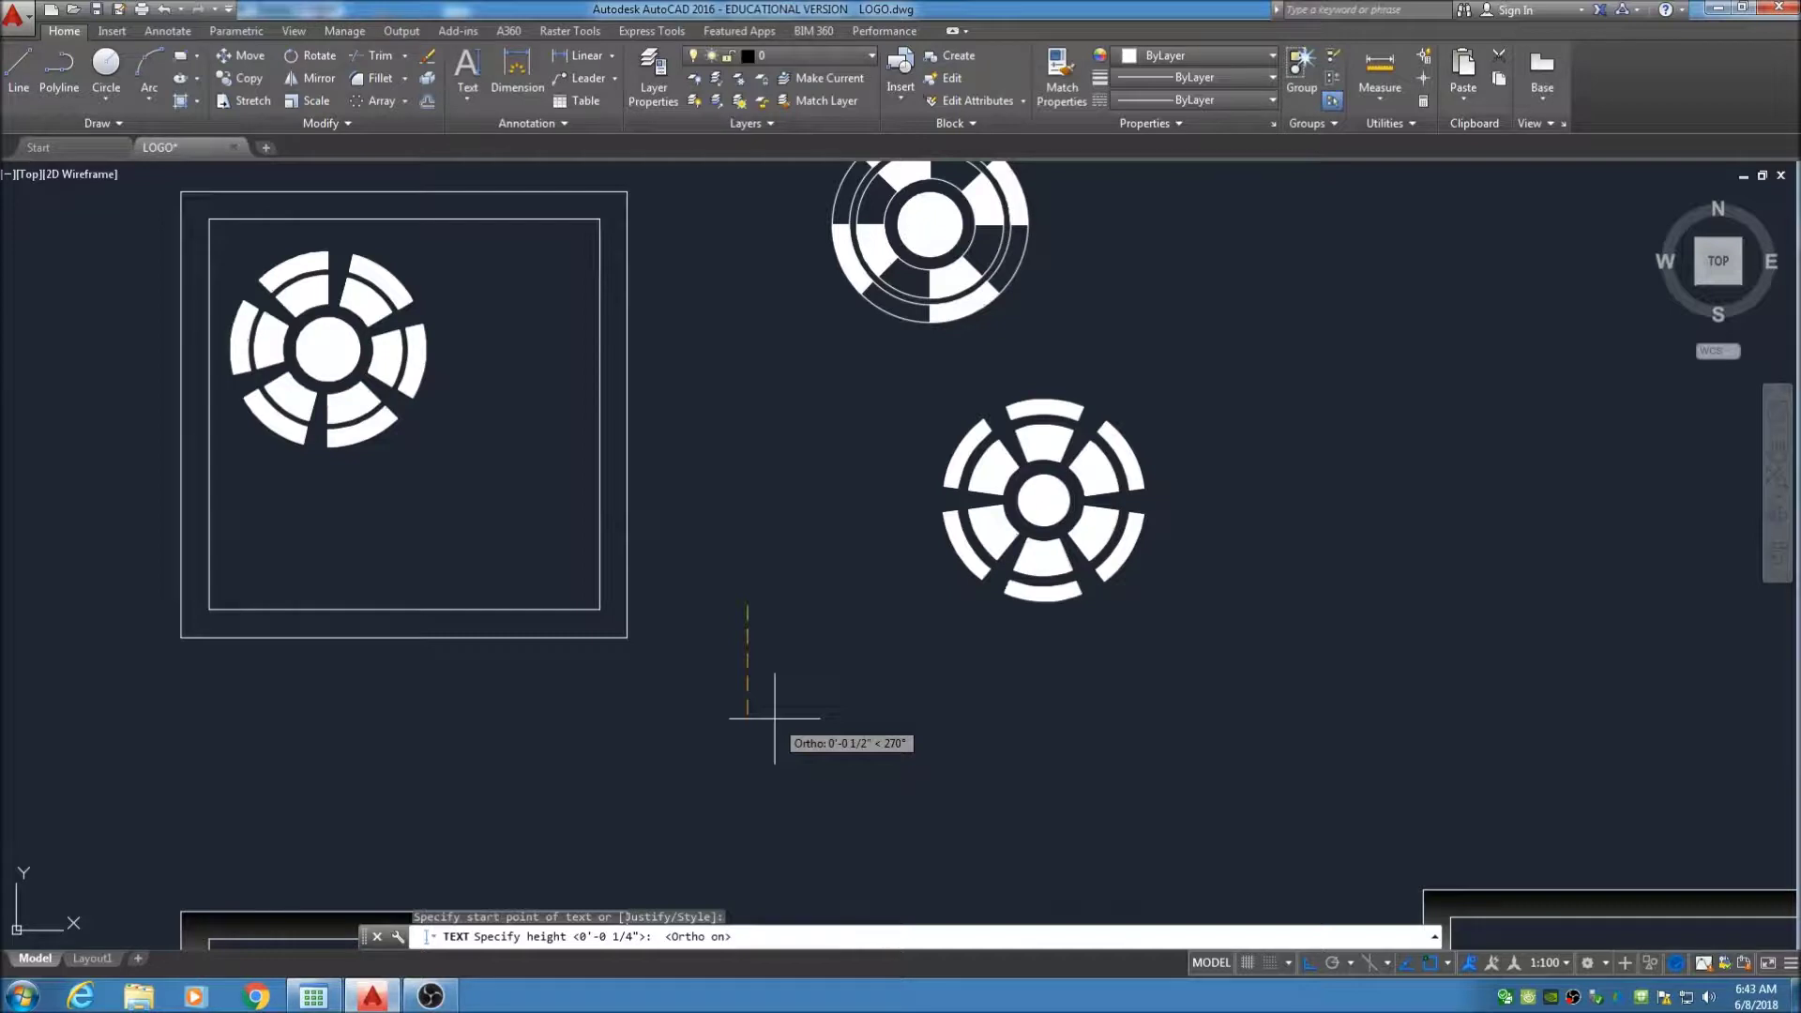
text(1)
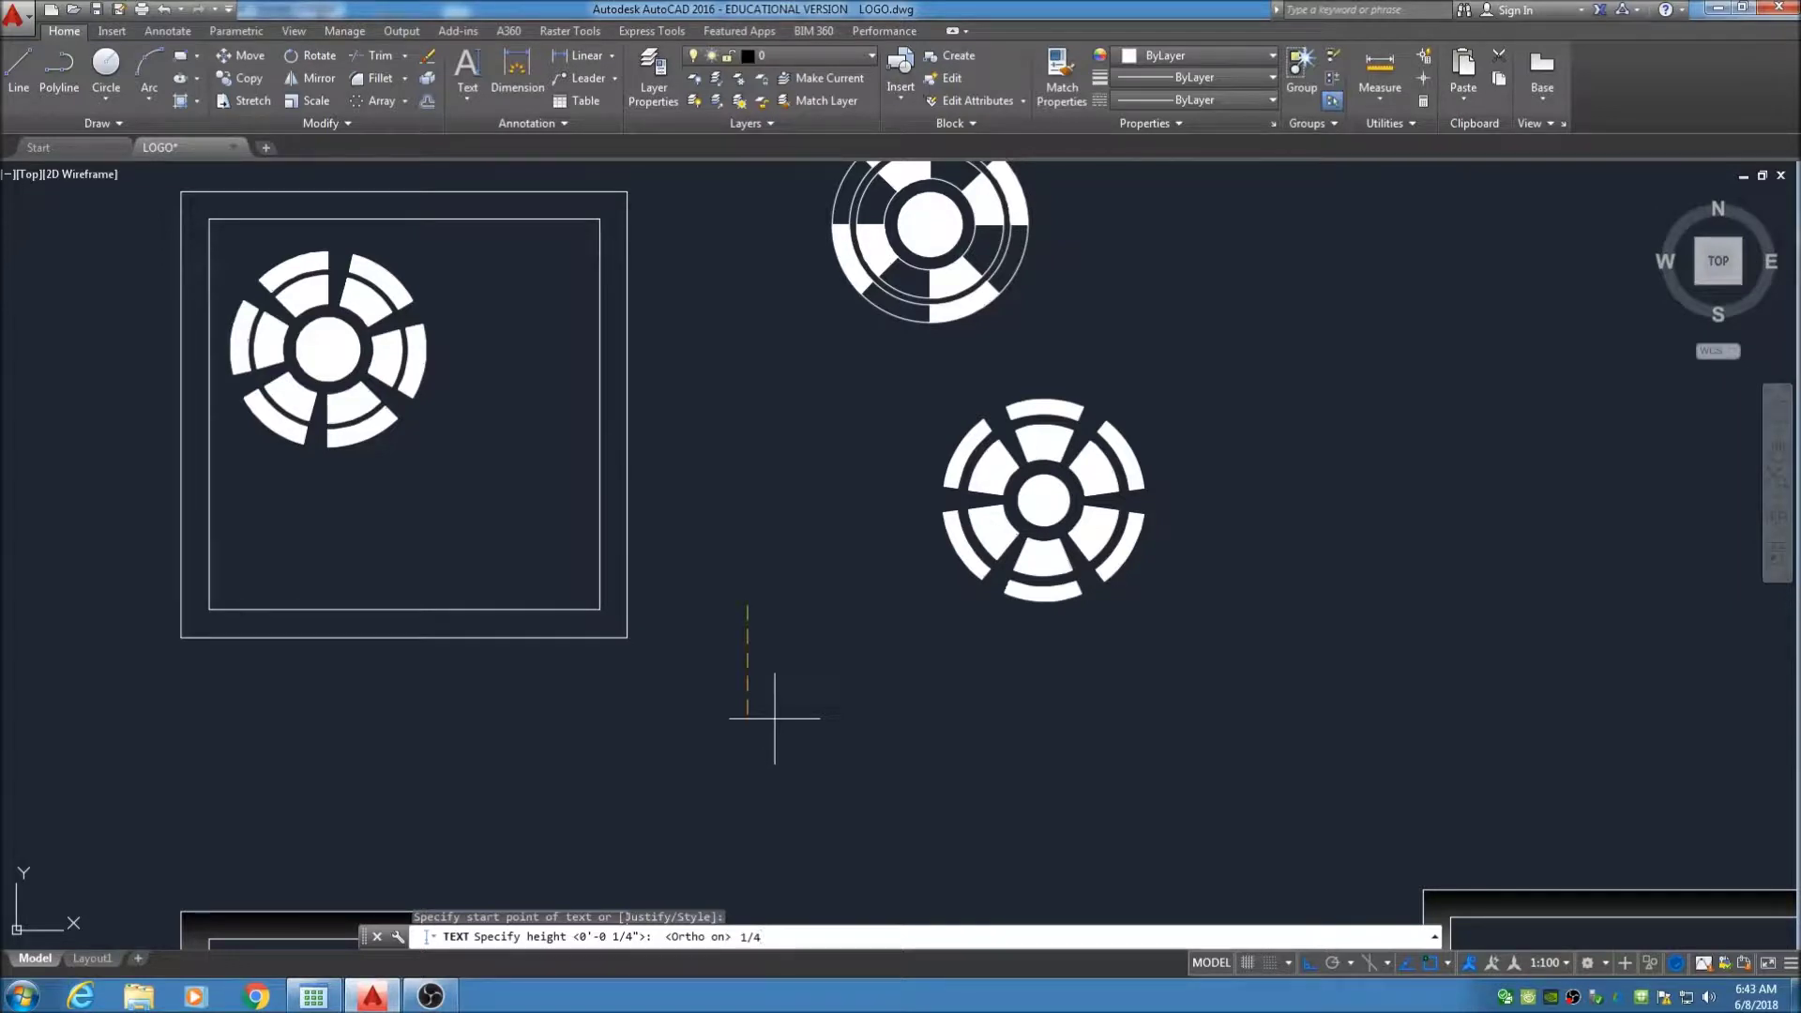
text(/4)
key(Return)
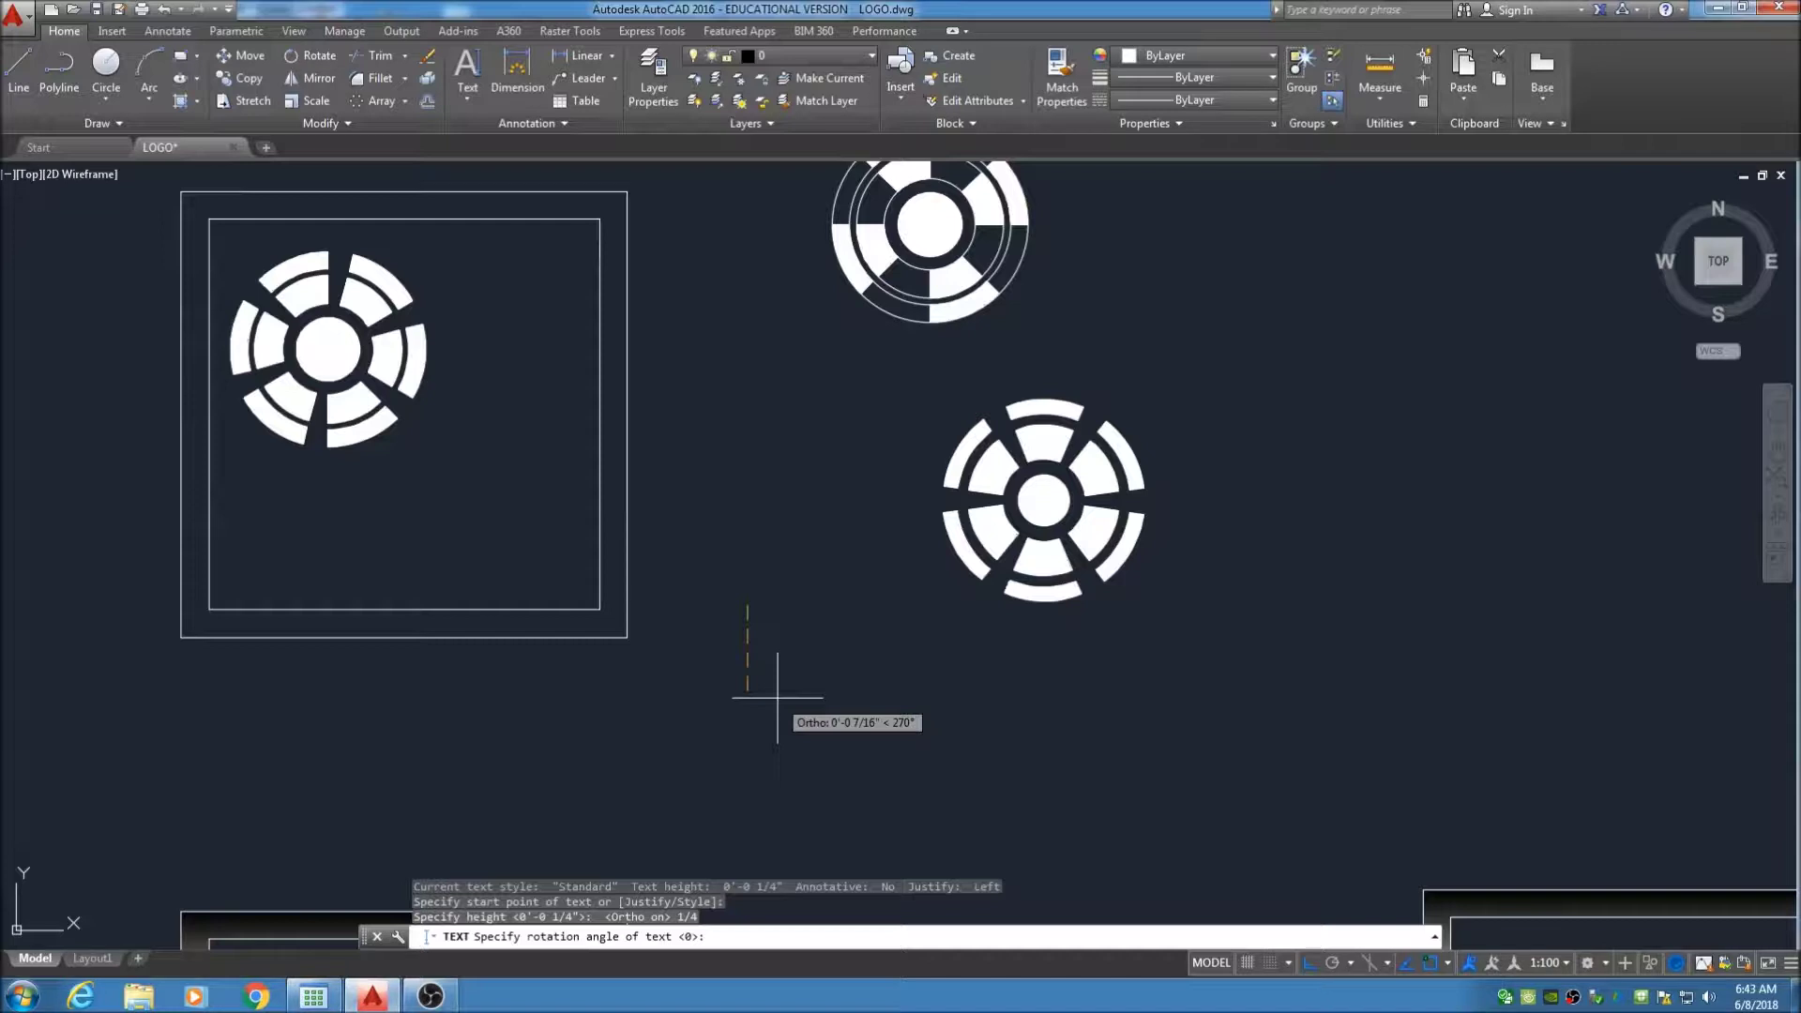
text(0)
key(Return)
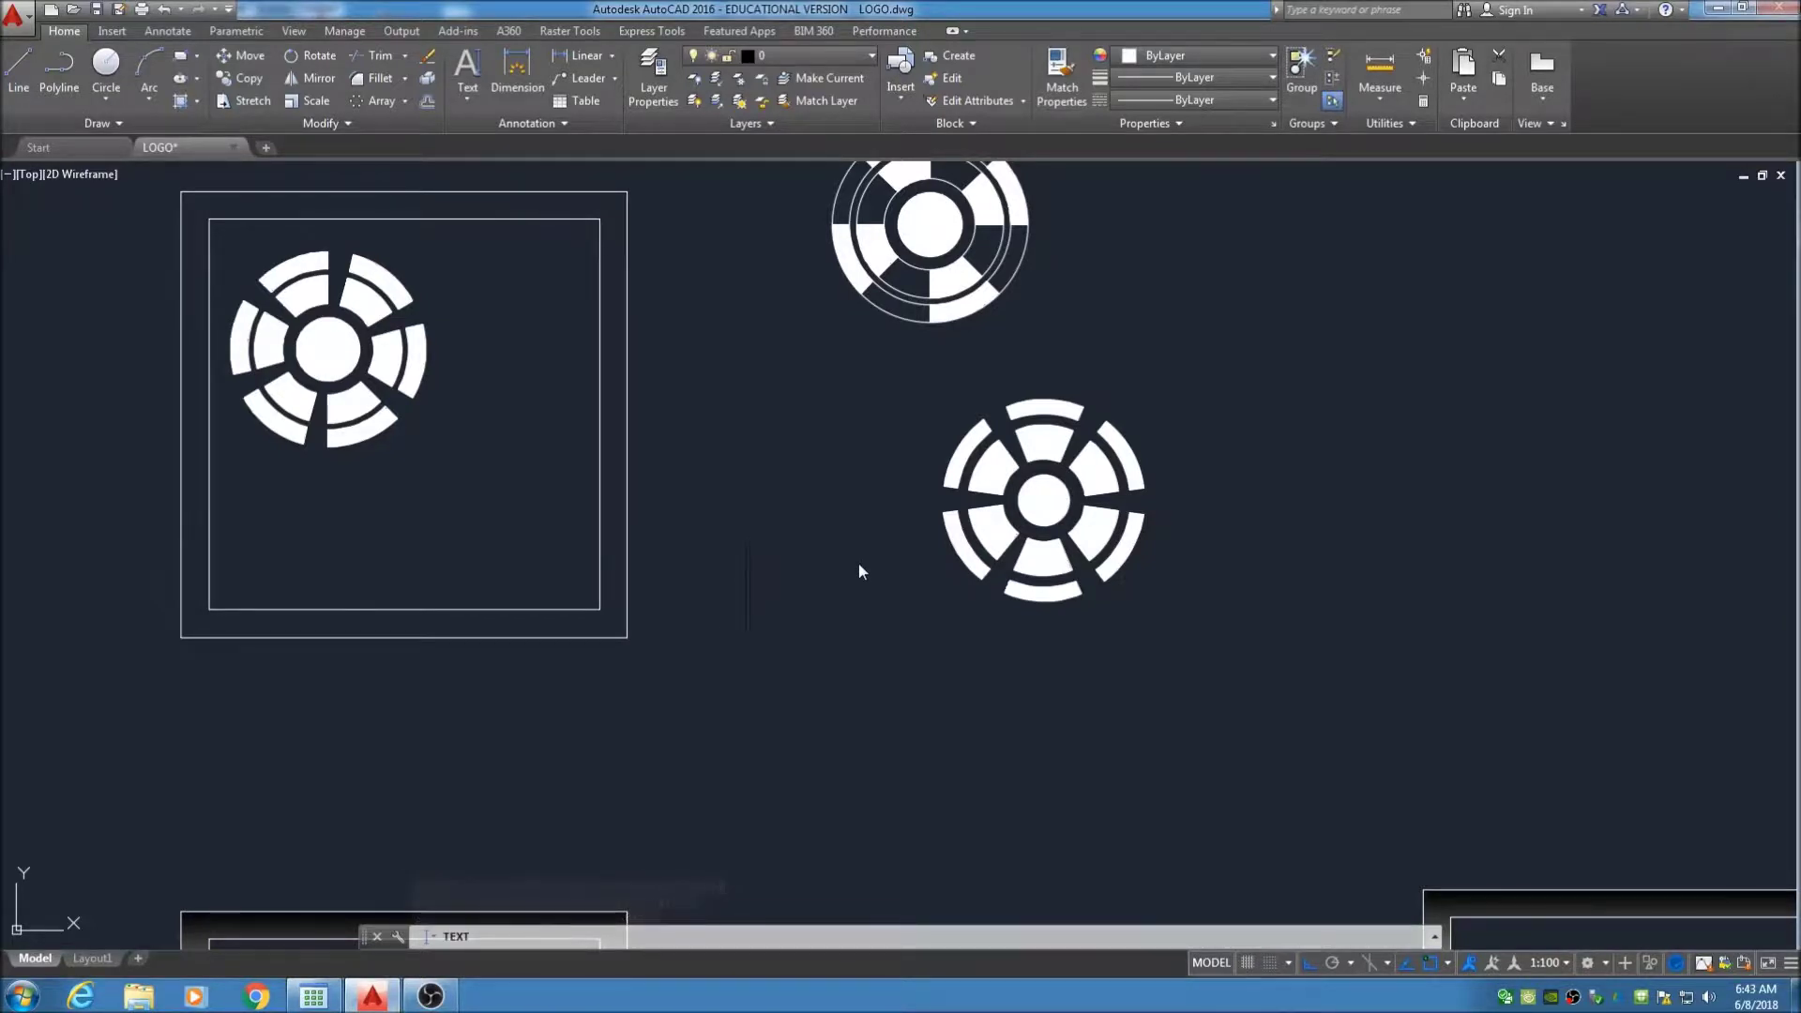
text(VERDISCO)
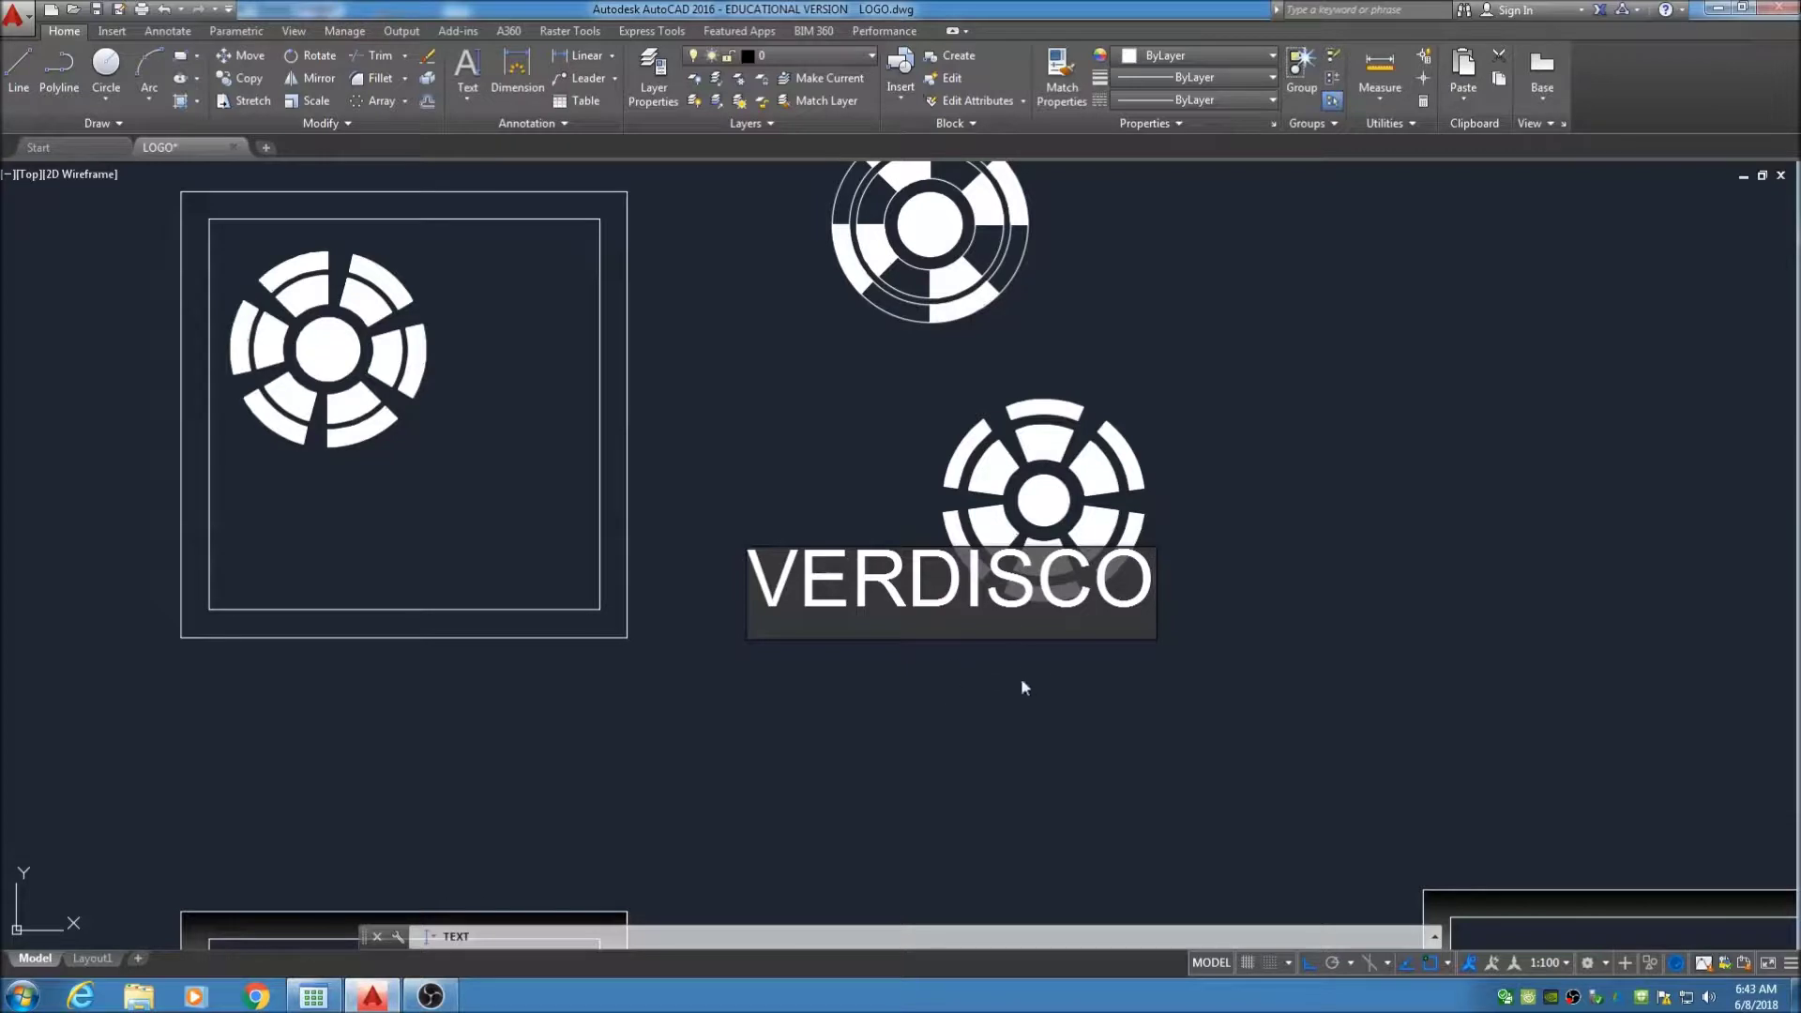
click(1290, 339)
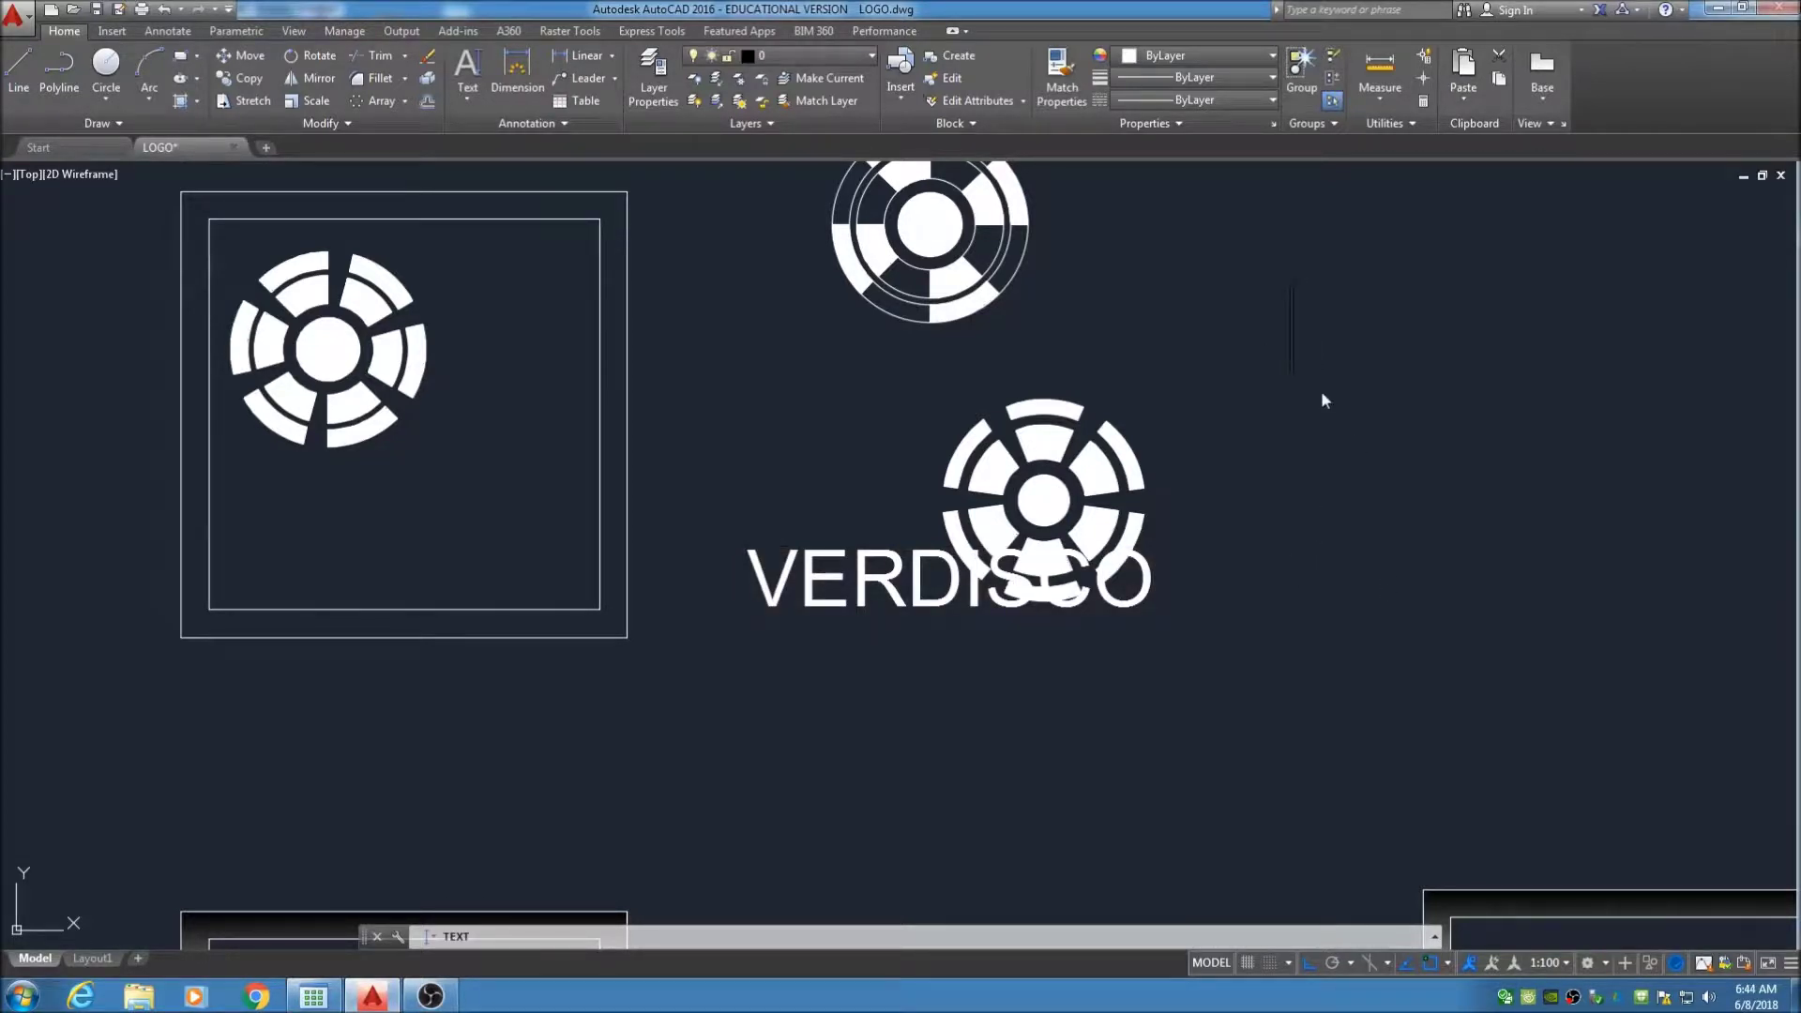
key(Return)
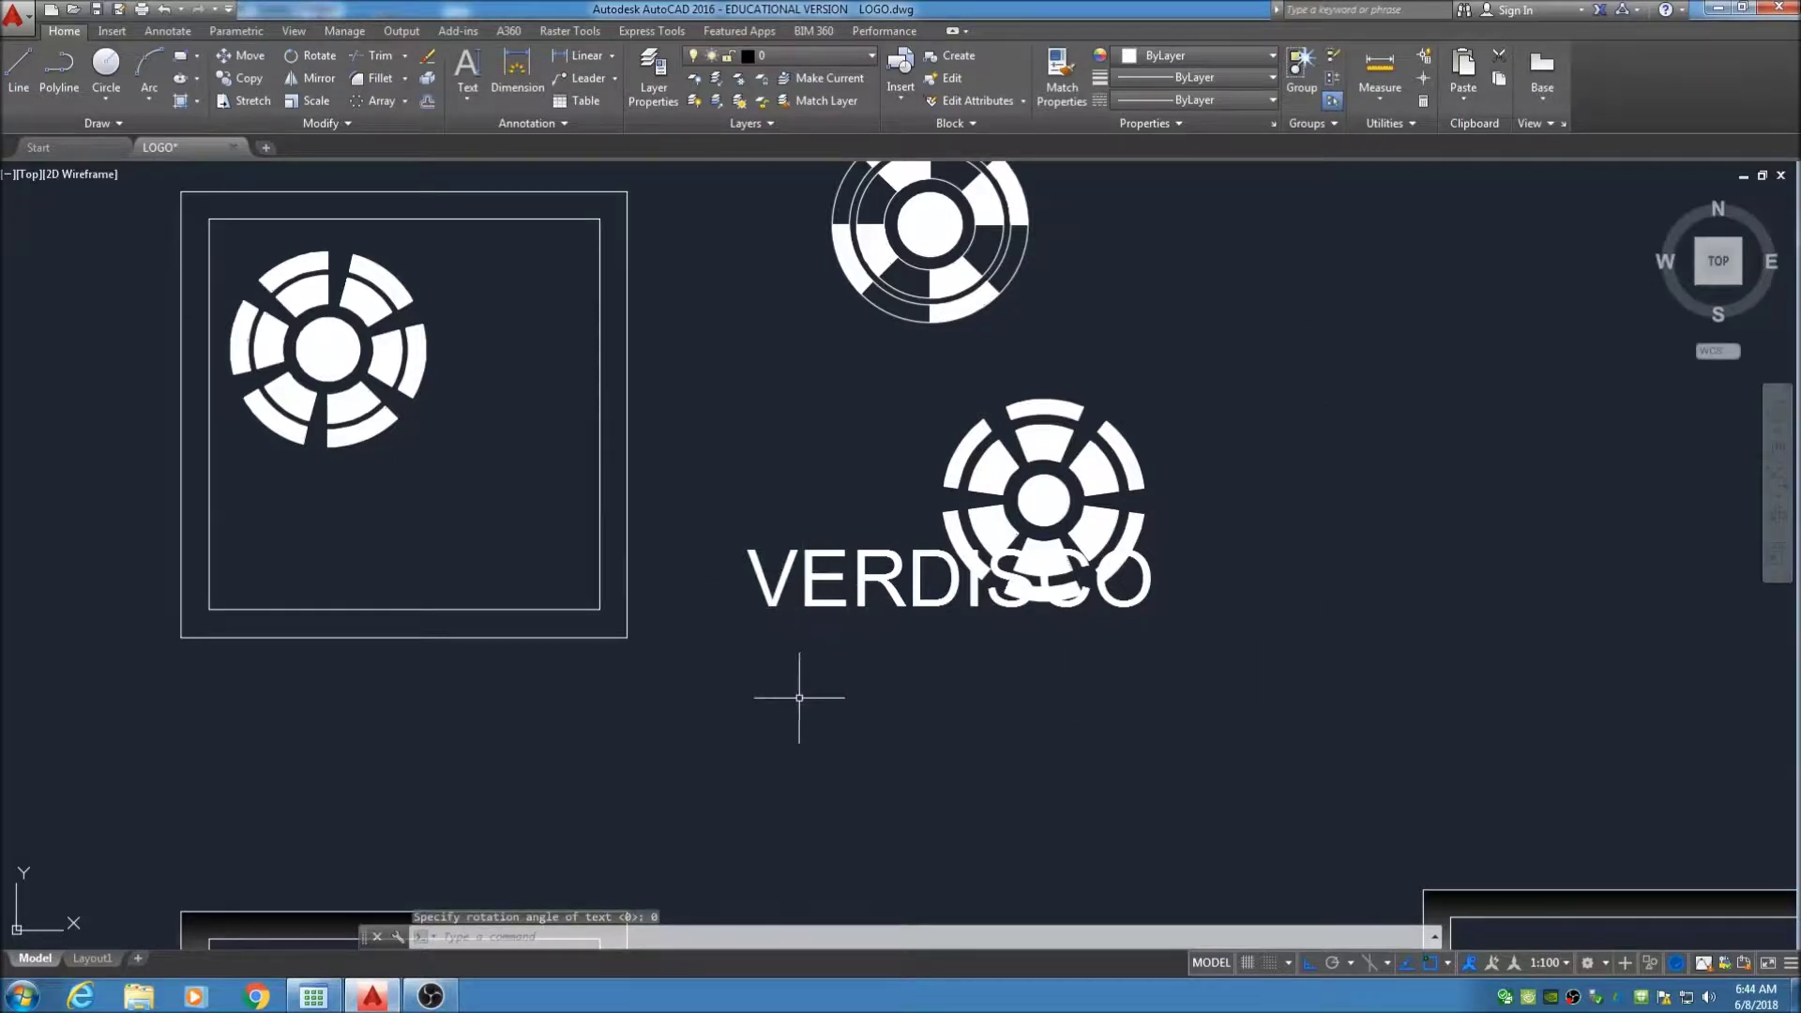
Move the VERDISCO text straight down by its insertion grip so it clears the lower wheel
click(825, 671)
click(746, 578)
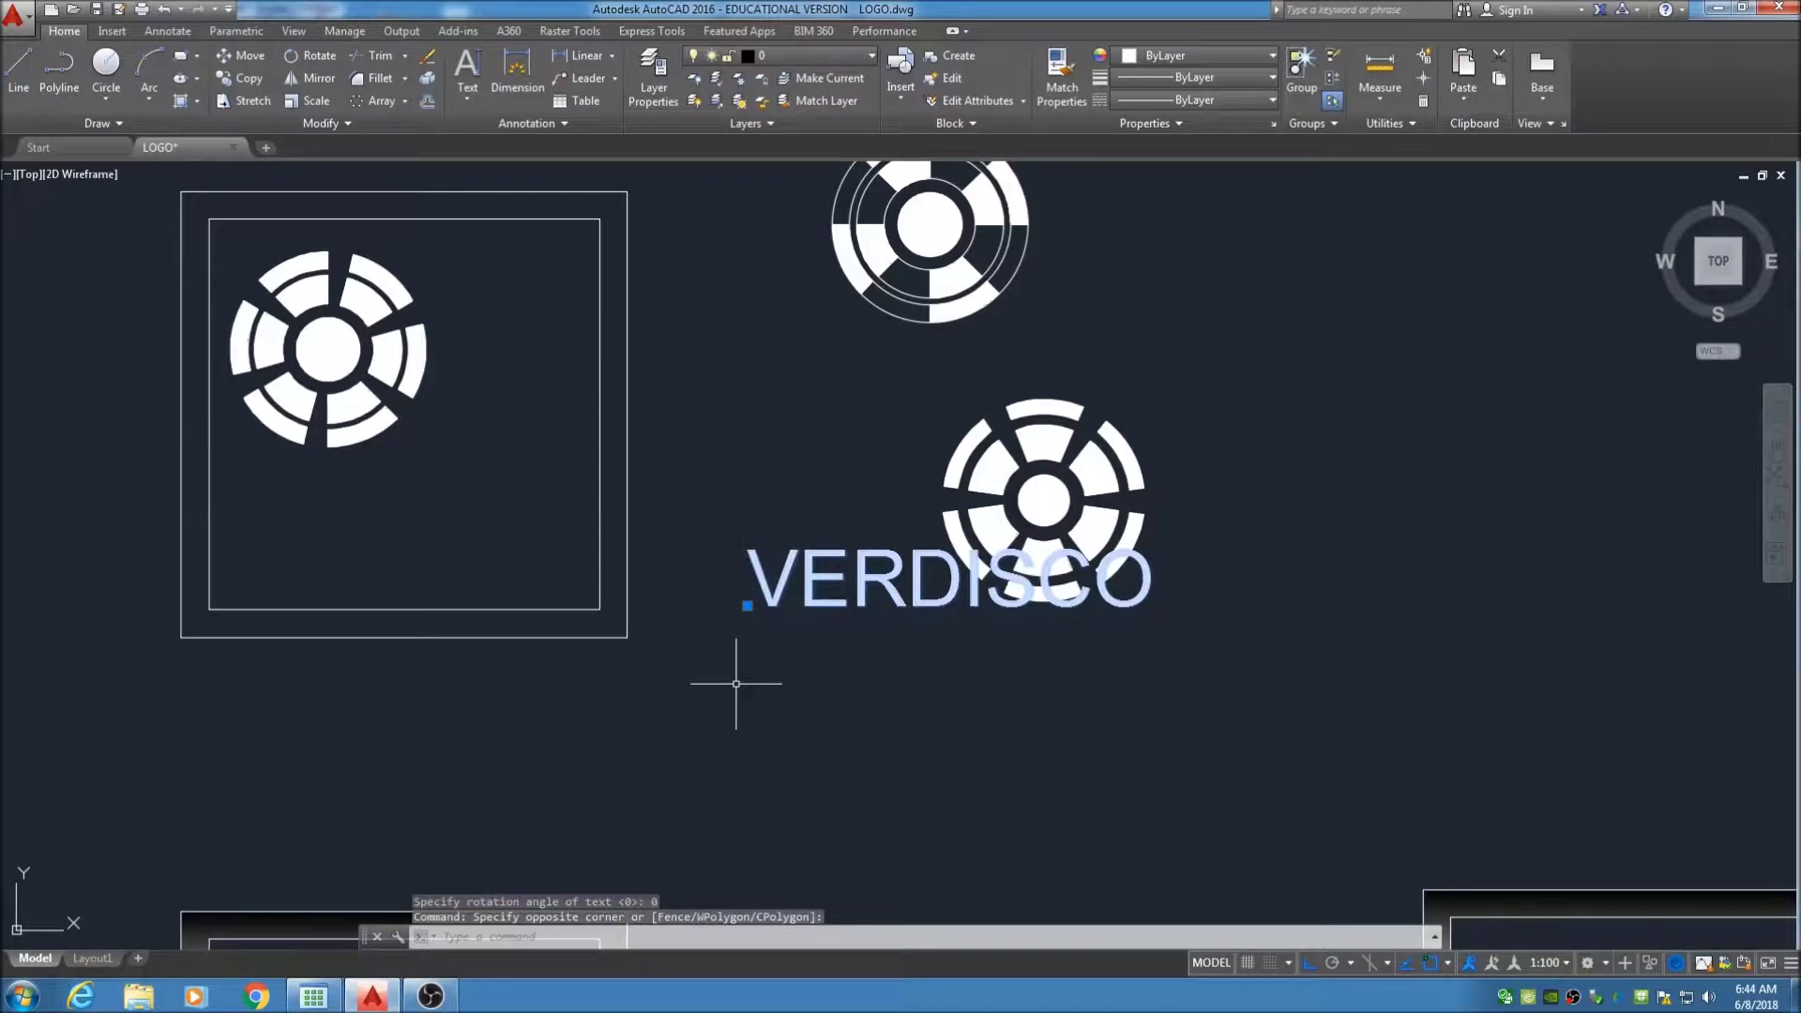
click(747, 606)
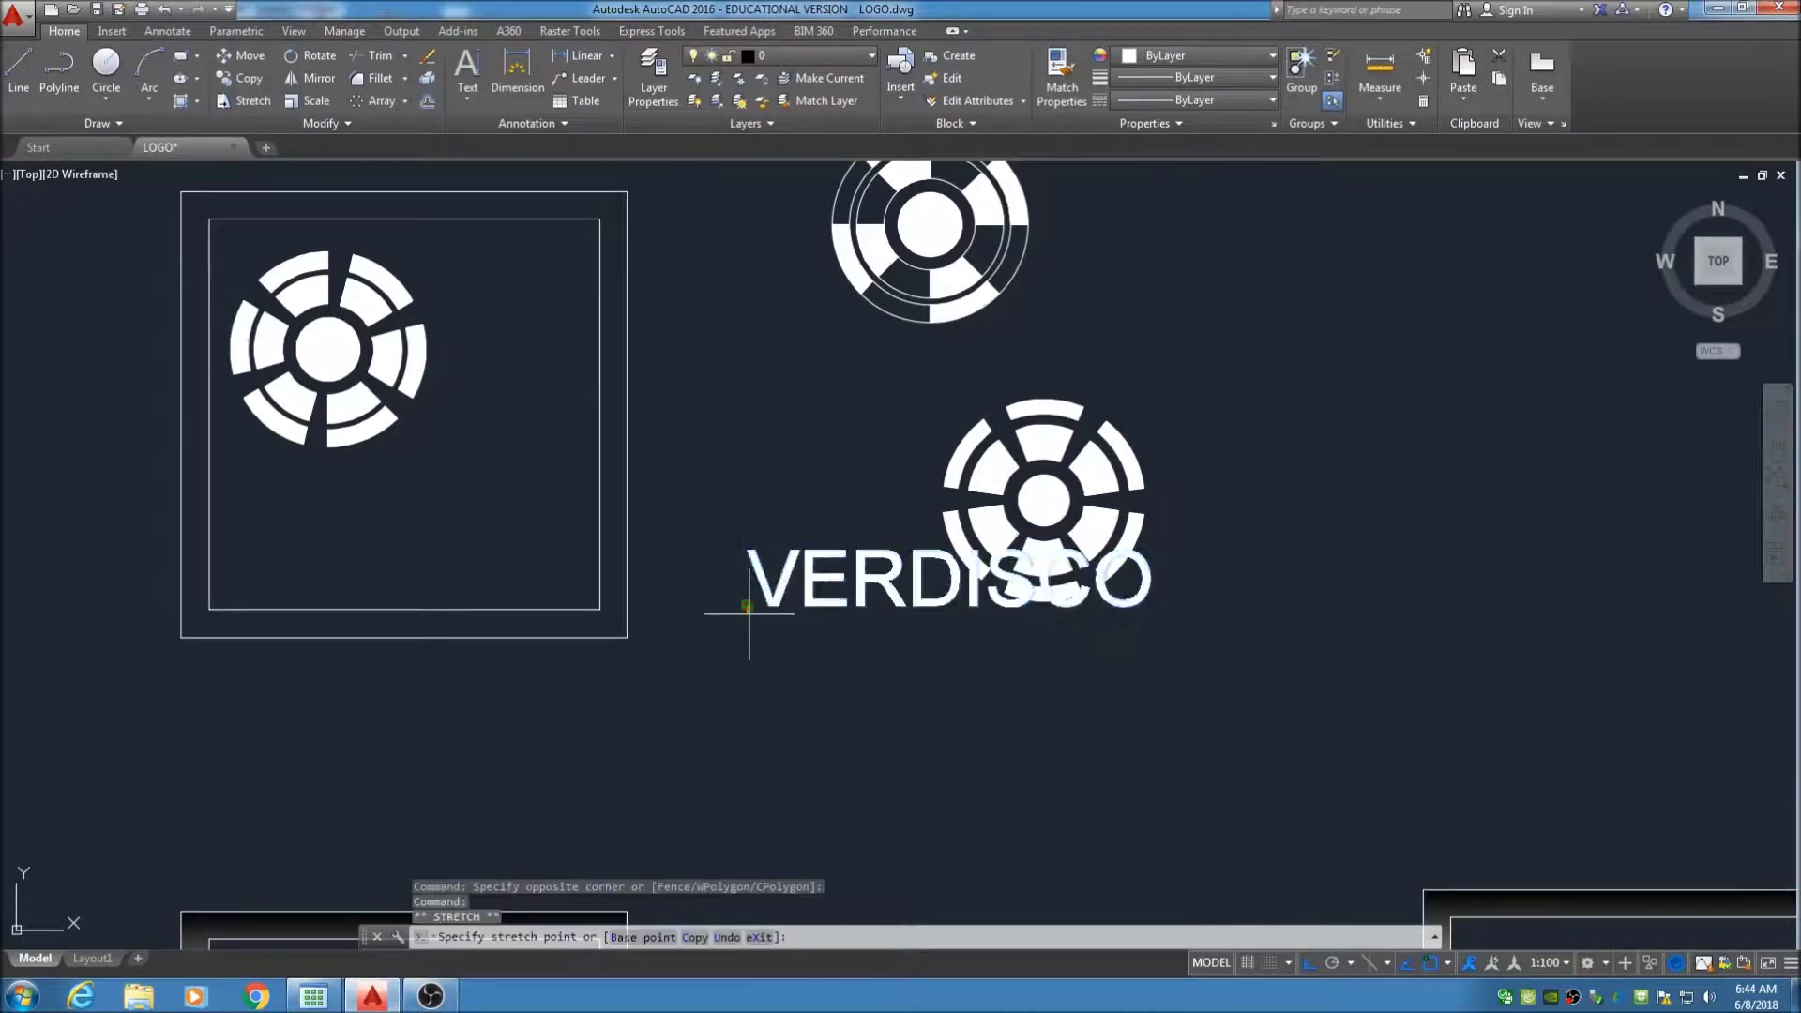
click(737, 729)
key(Escape)
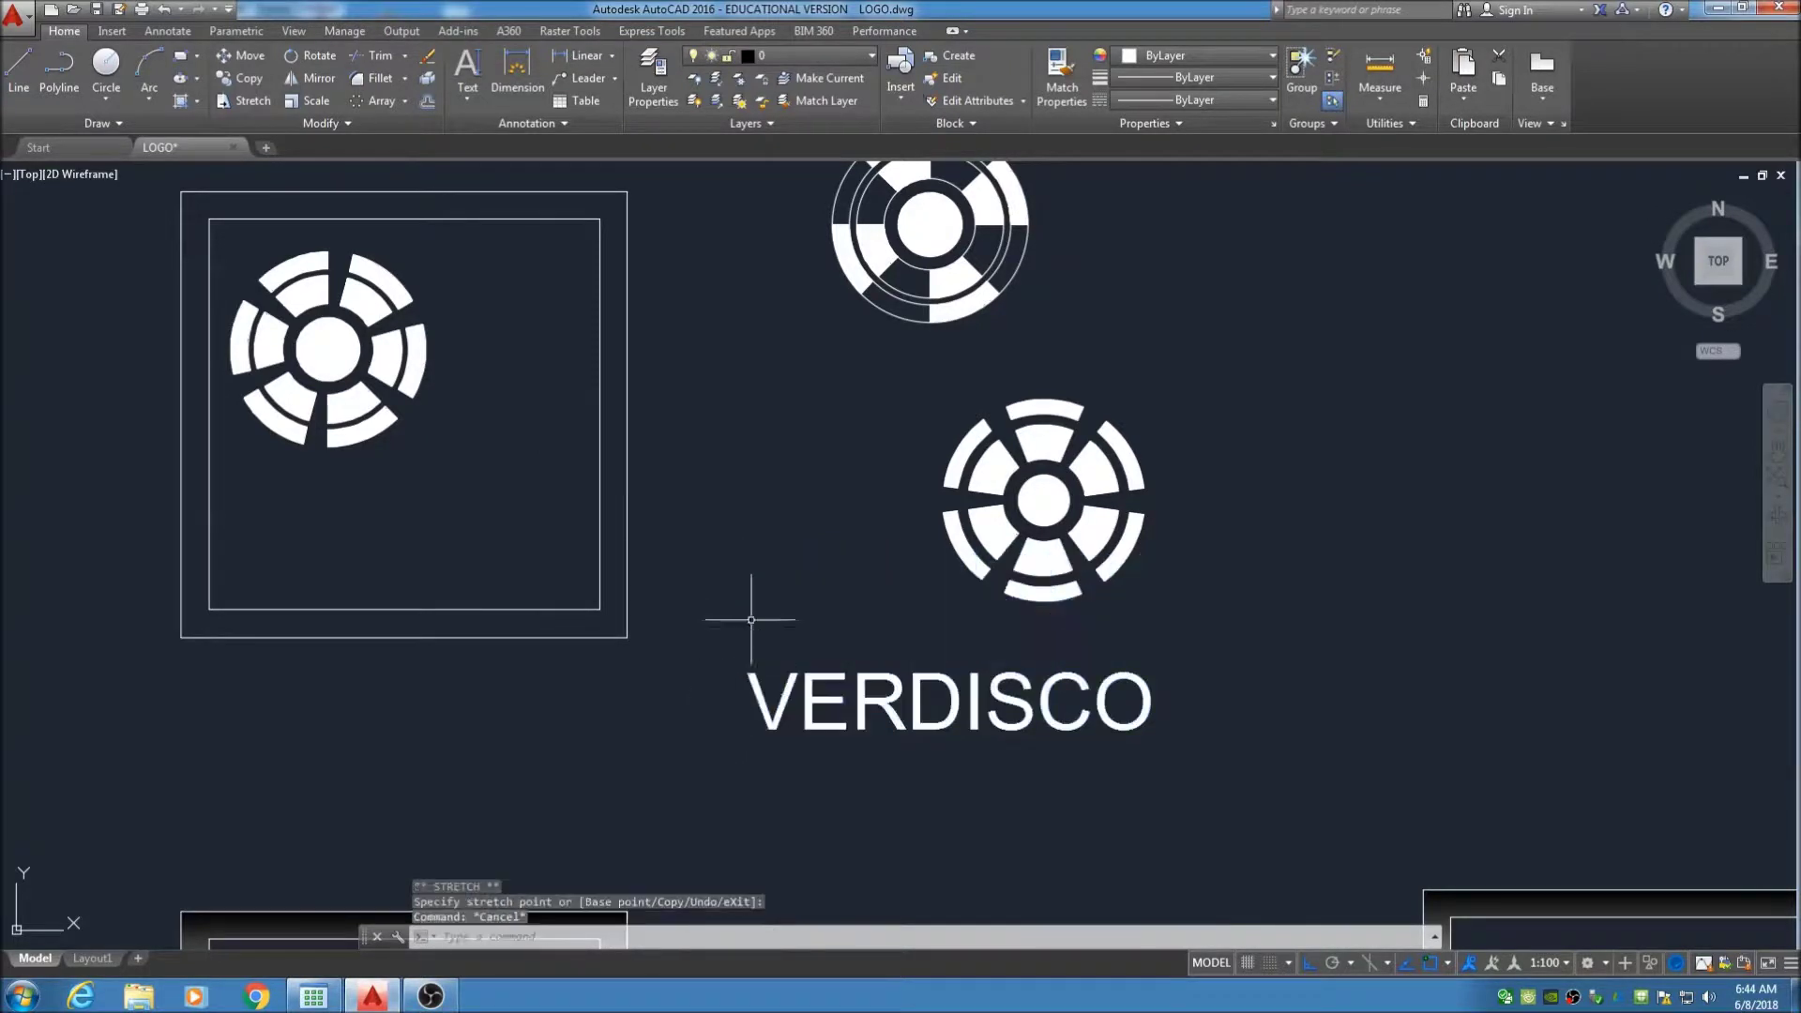
Move the VERDISCO text slightly to the left from its insertion point with ortho mode on
click(235, 55)
click(736, 647)
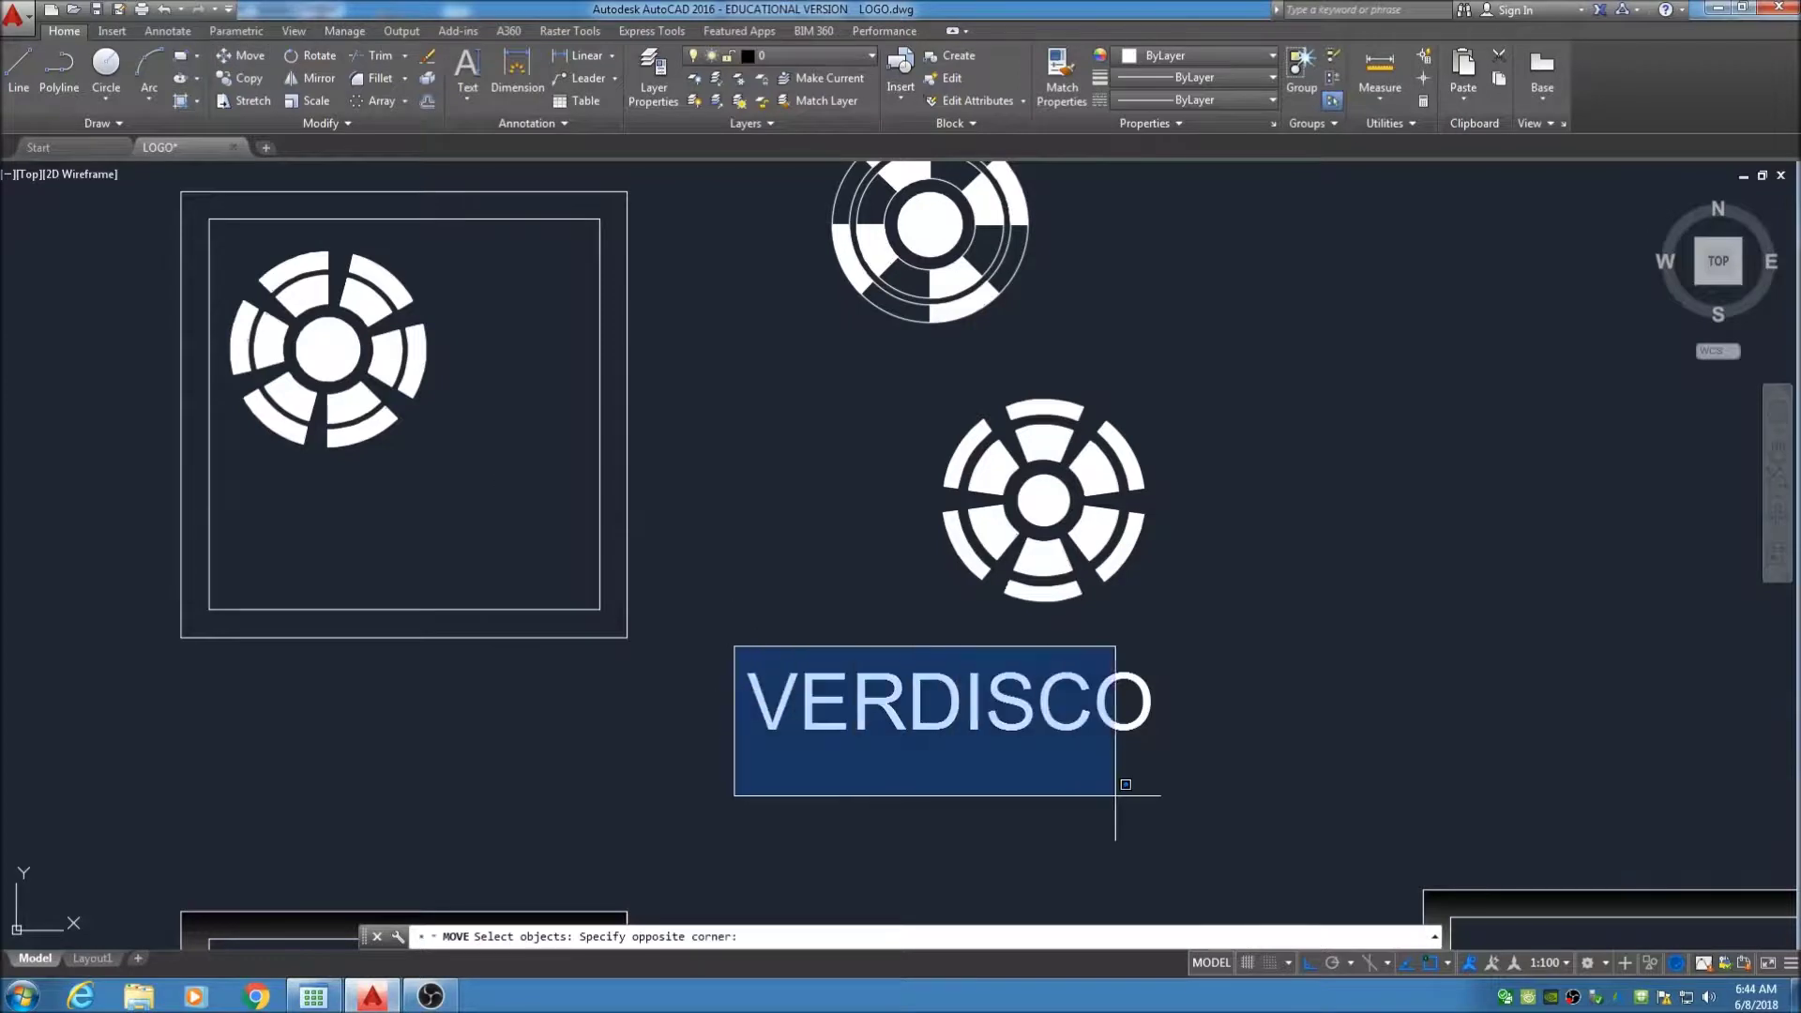
click(1183, 788)
key(Return)
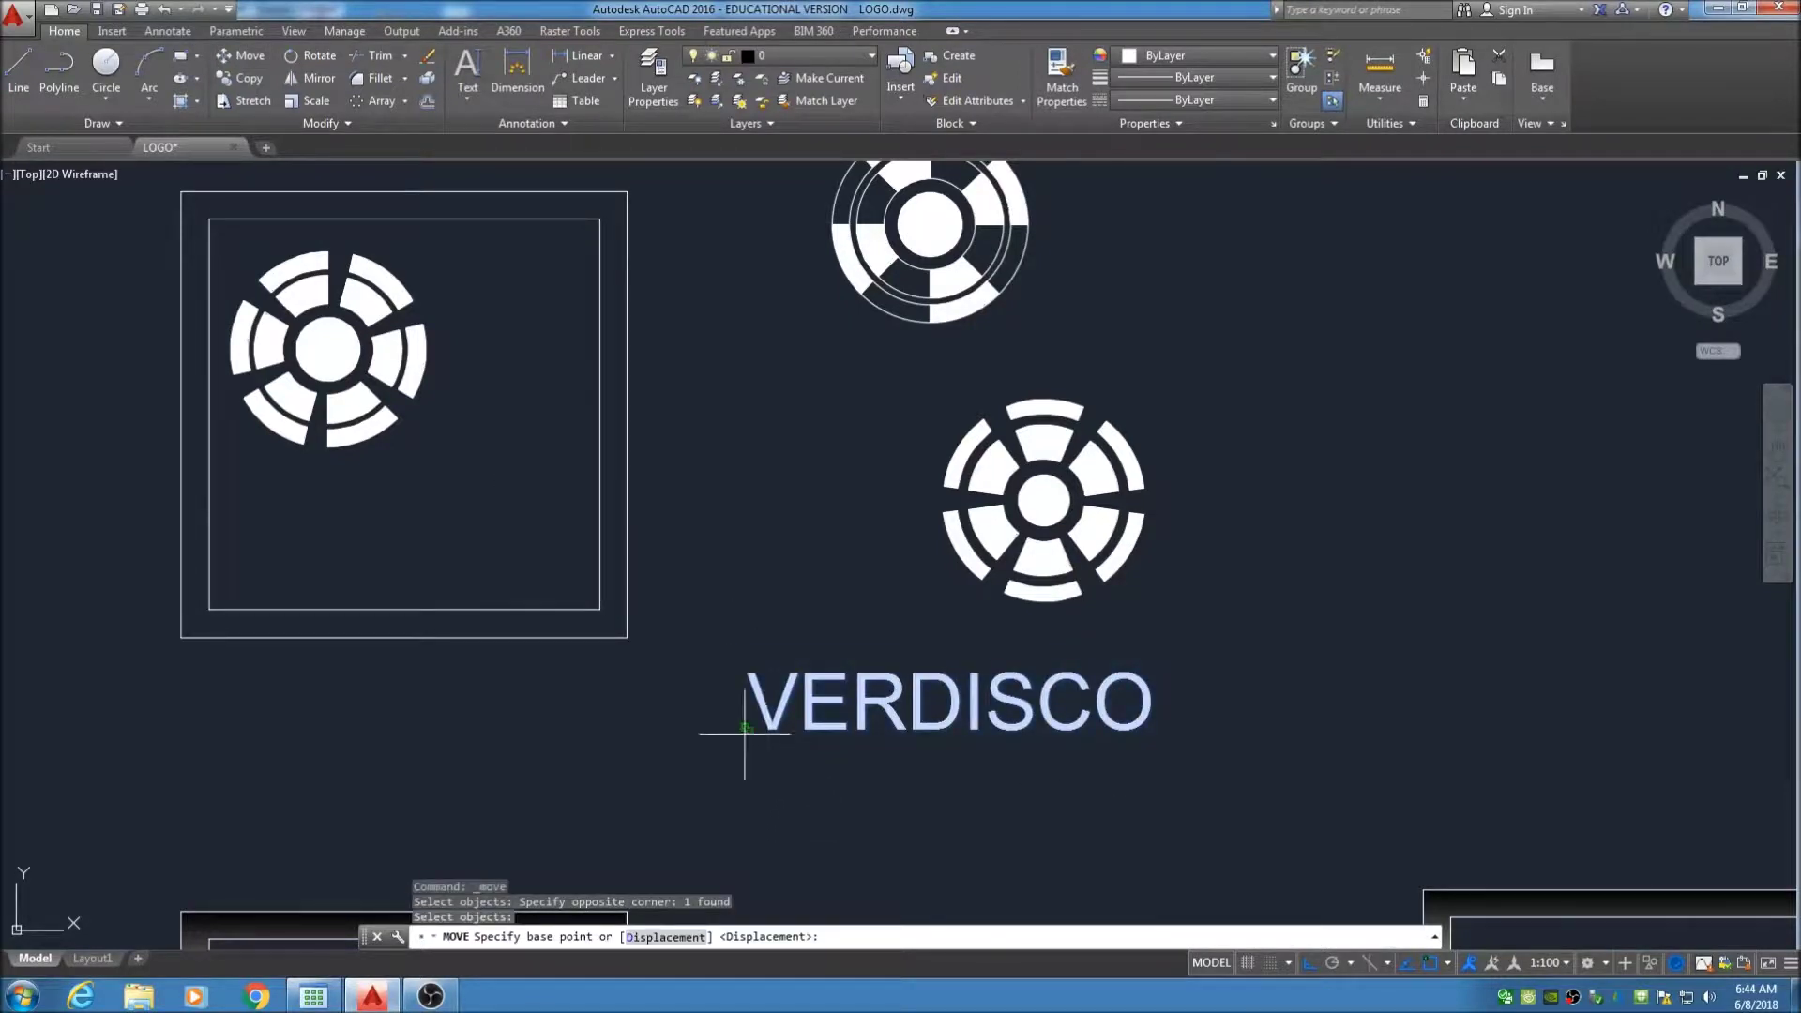
click(753, 724)
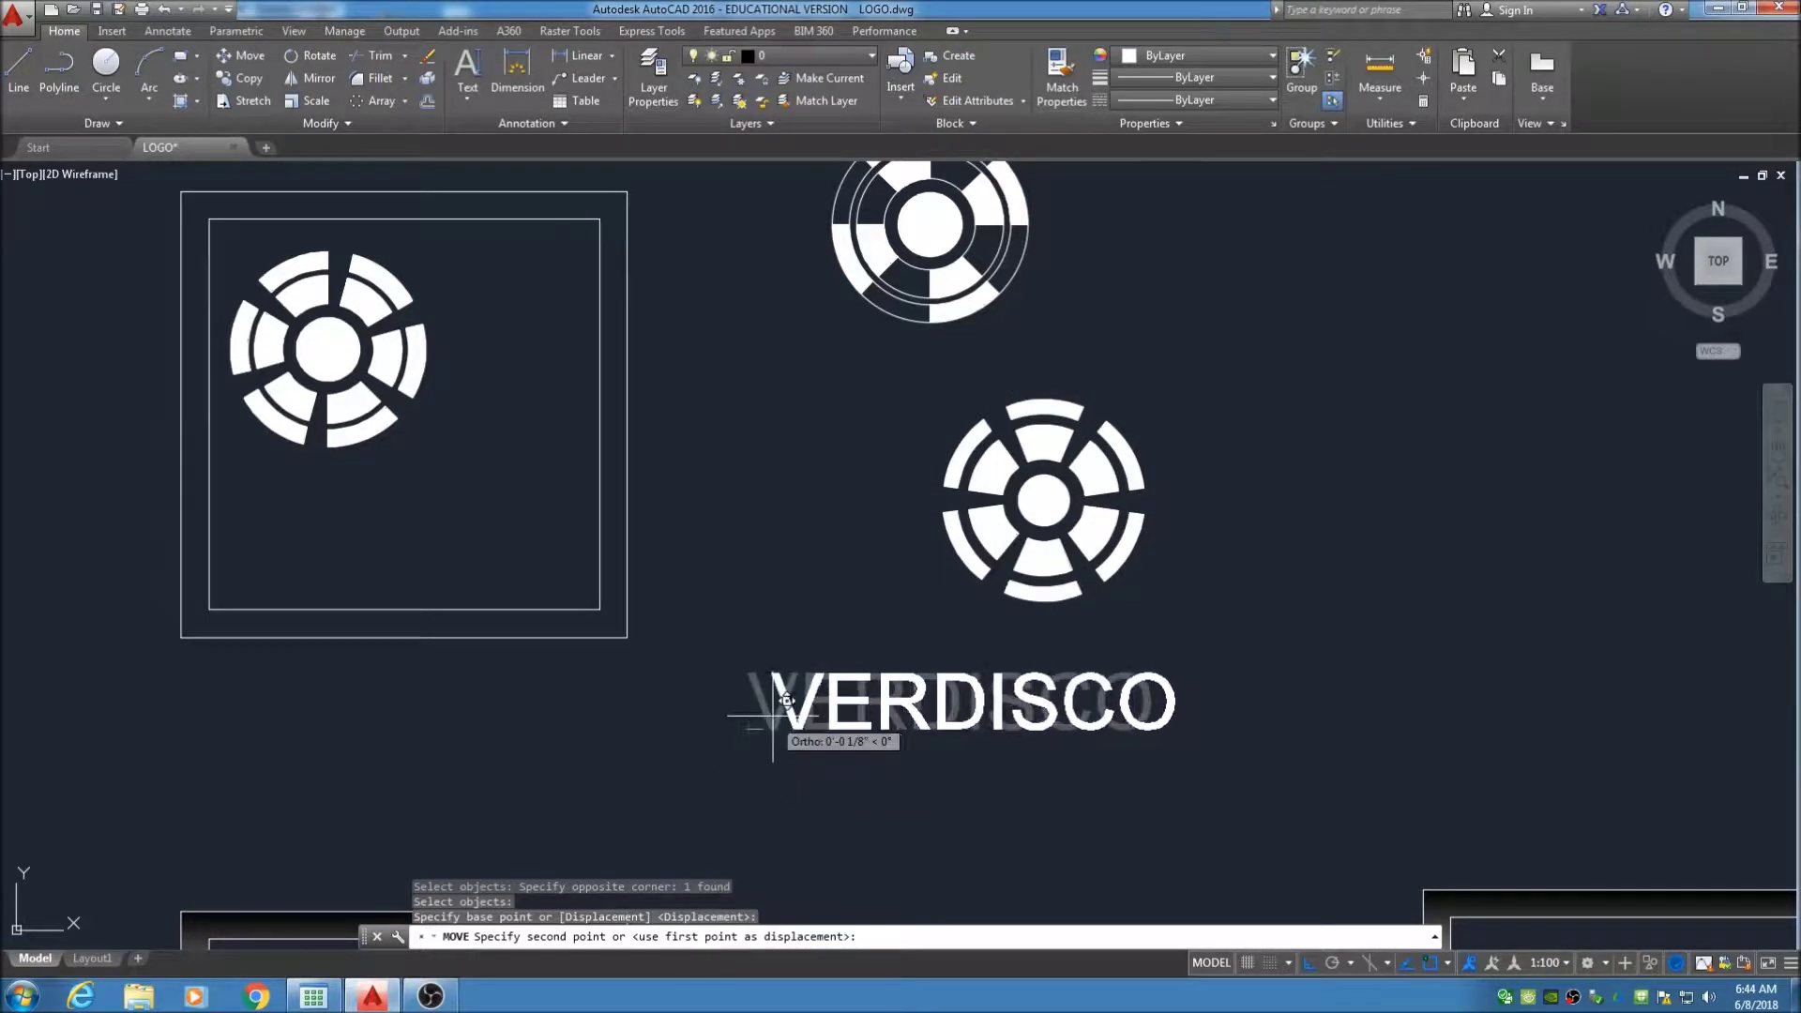
click(738, 743)
Turn ortho mode off and move the VERDISCO text by its insertion point onto the inner square's left edge, below the wheel
mouse_move(824, 792)
middle_down()
mouse_move(852, 763)
mouse_move(868, 691)
mouse_move(926, 722)
middle_up()
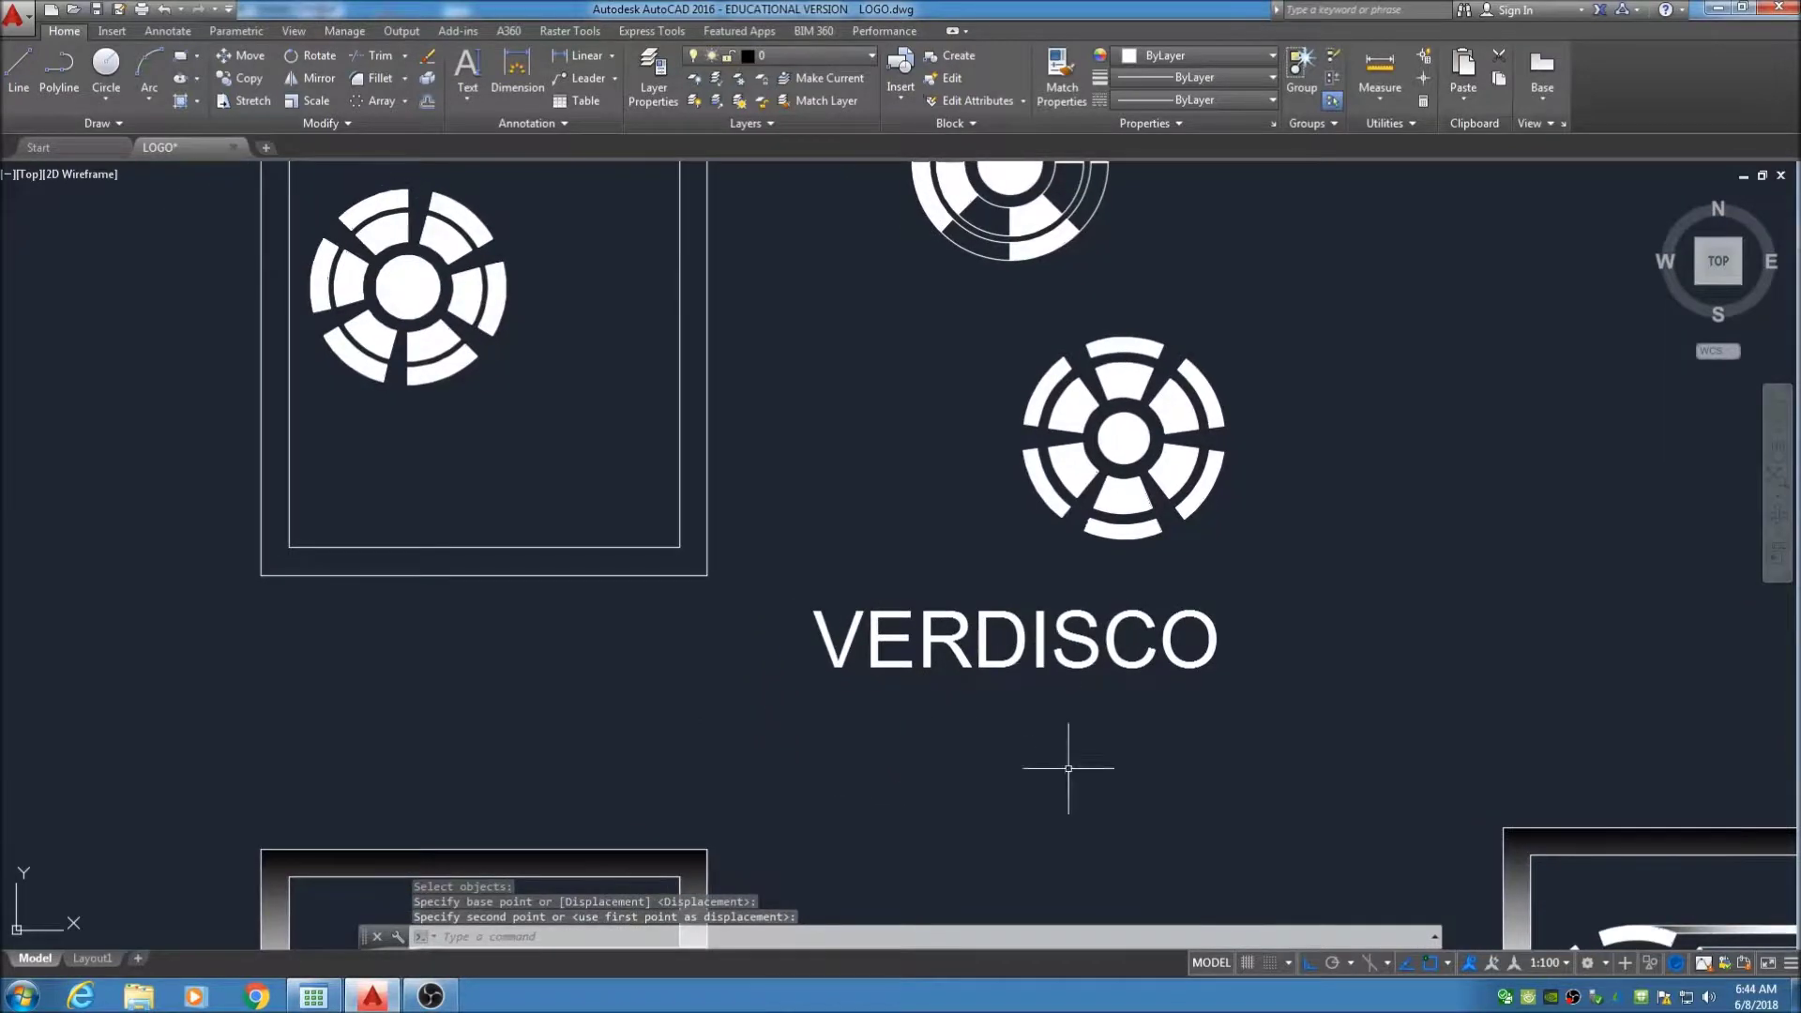
scroll(964, 751, down, 4)
mouse_move(963, 733)
middle_down()
mouse_move(960, 611)
mouse_move(913, 628)
mouse_move(1045, 642)
middle_up()
scroll(913, 627, up, 5)
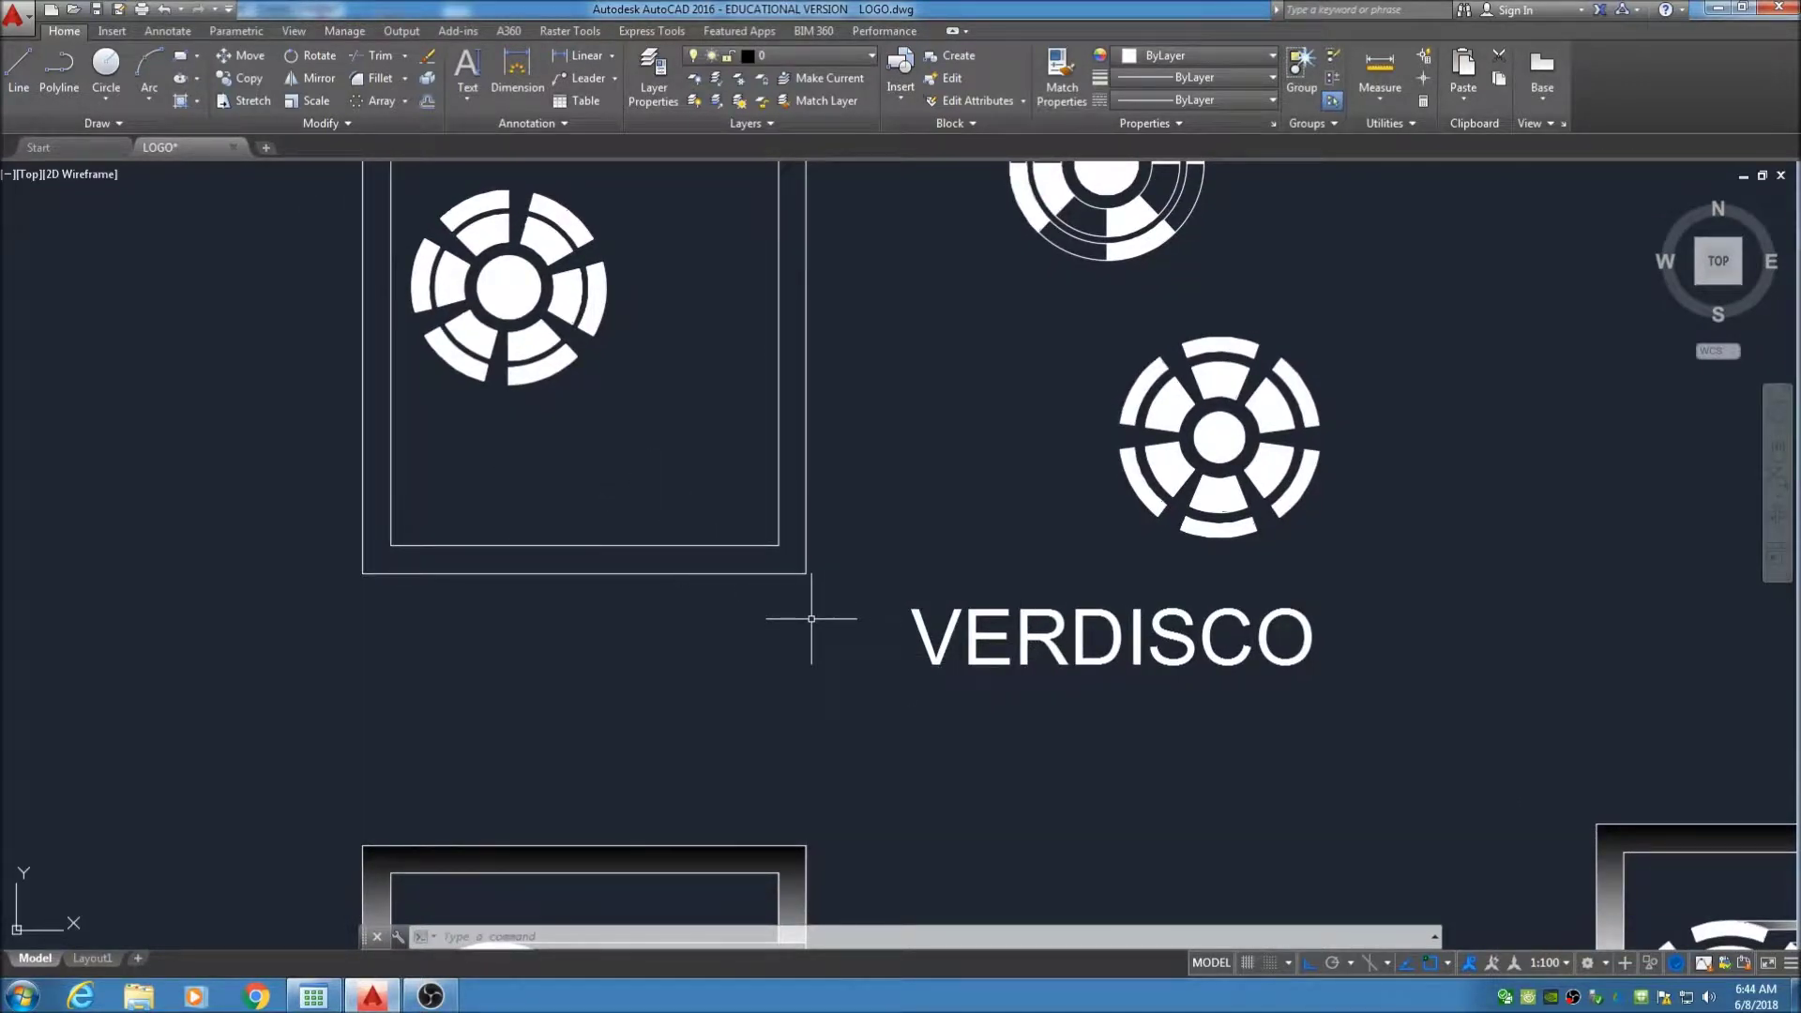
click(246, 58)
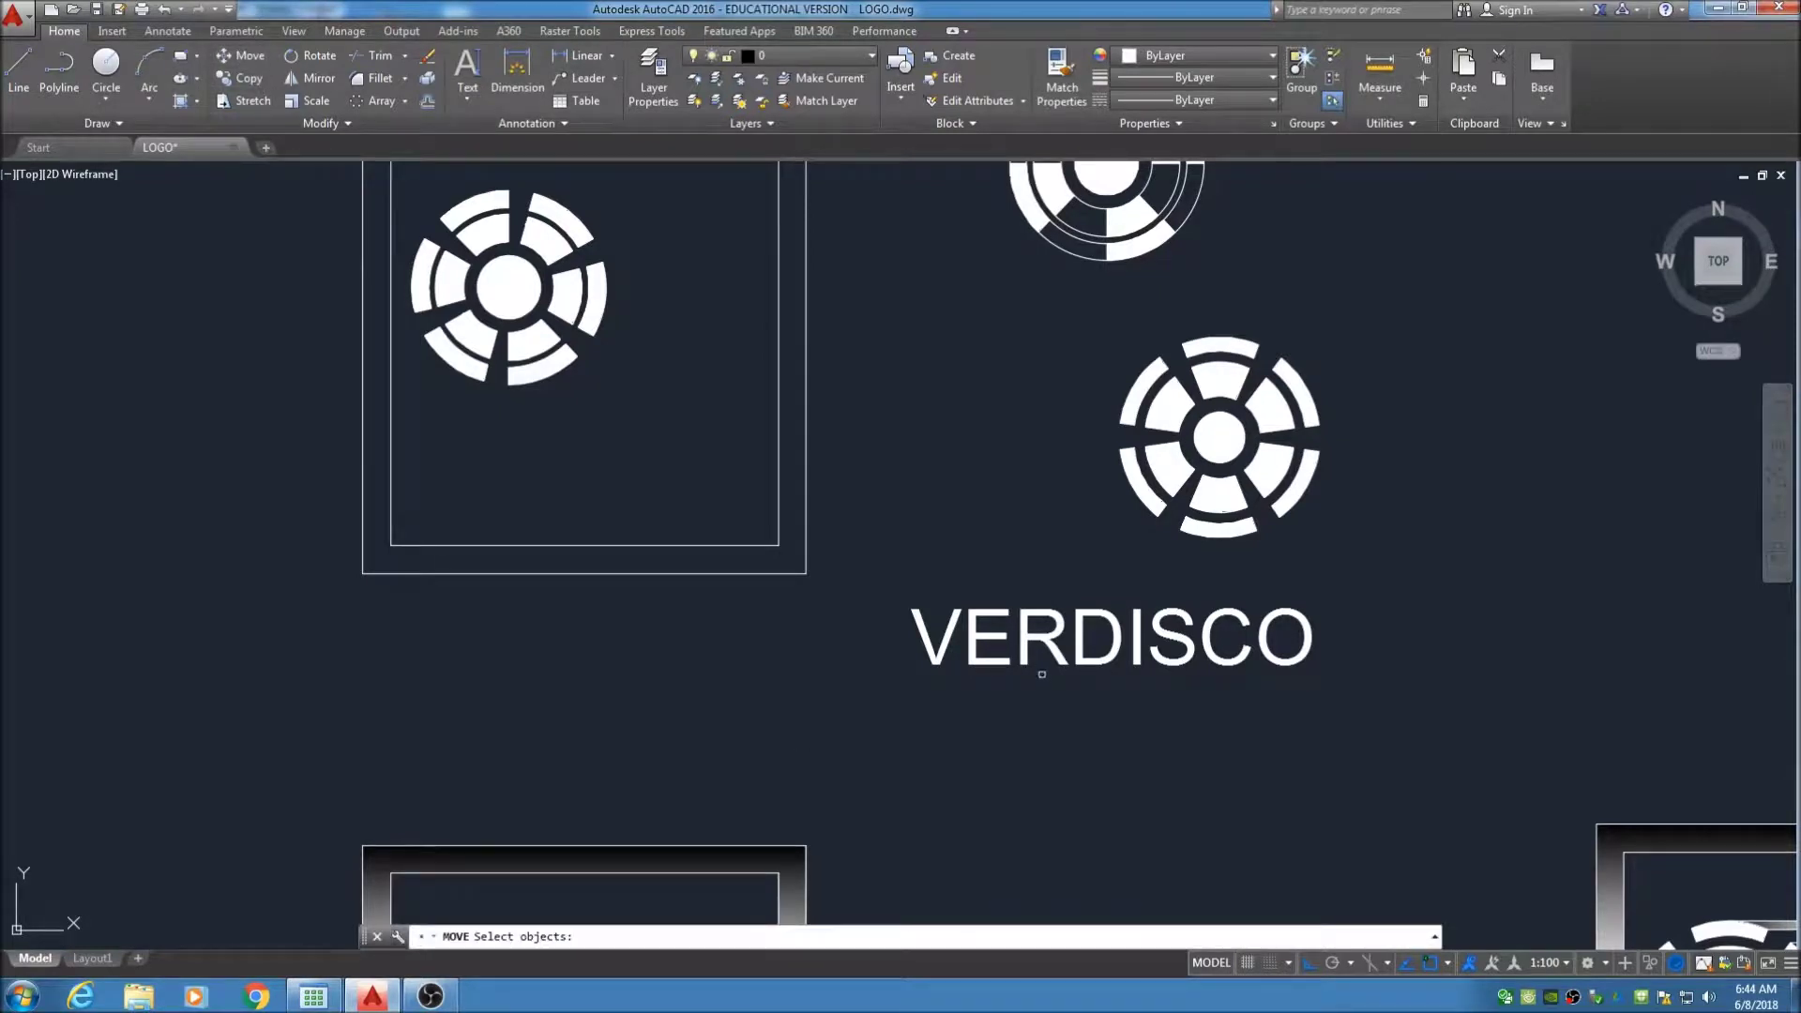
click(1045, 682)
click(866, 576)
key(F8)
key(Return)
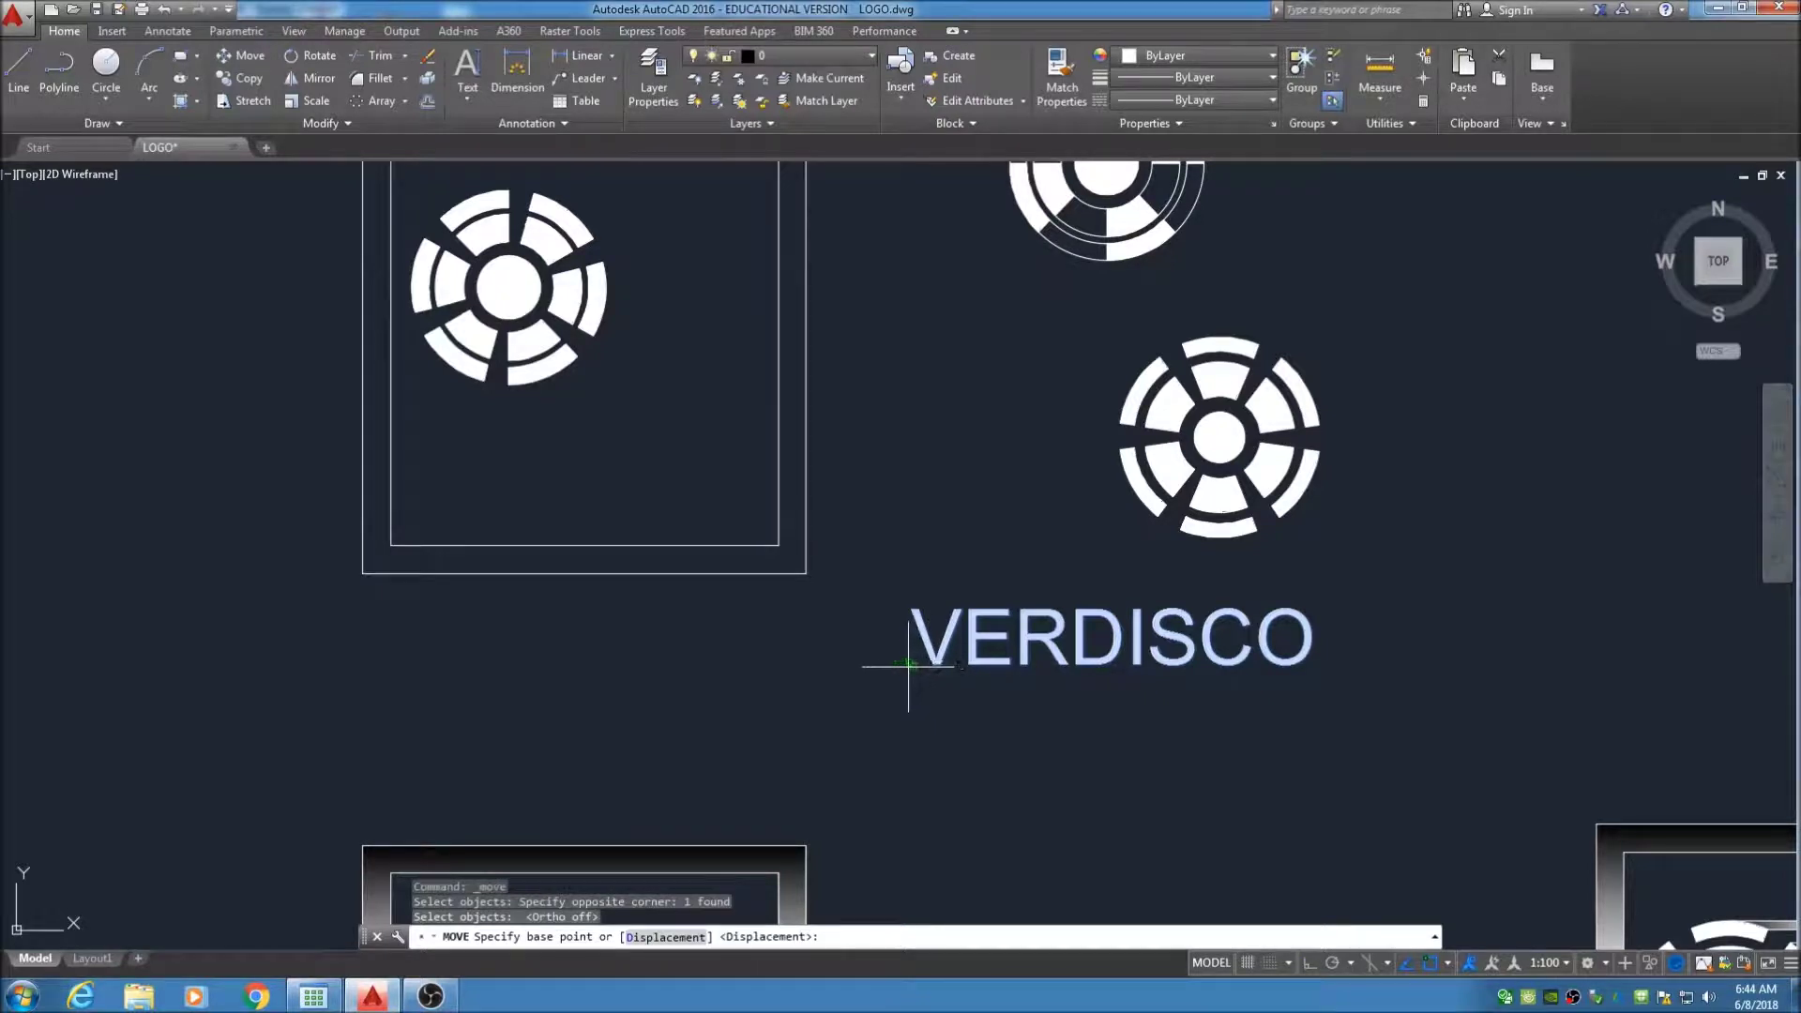
click(906, 666)
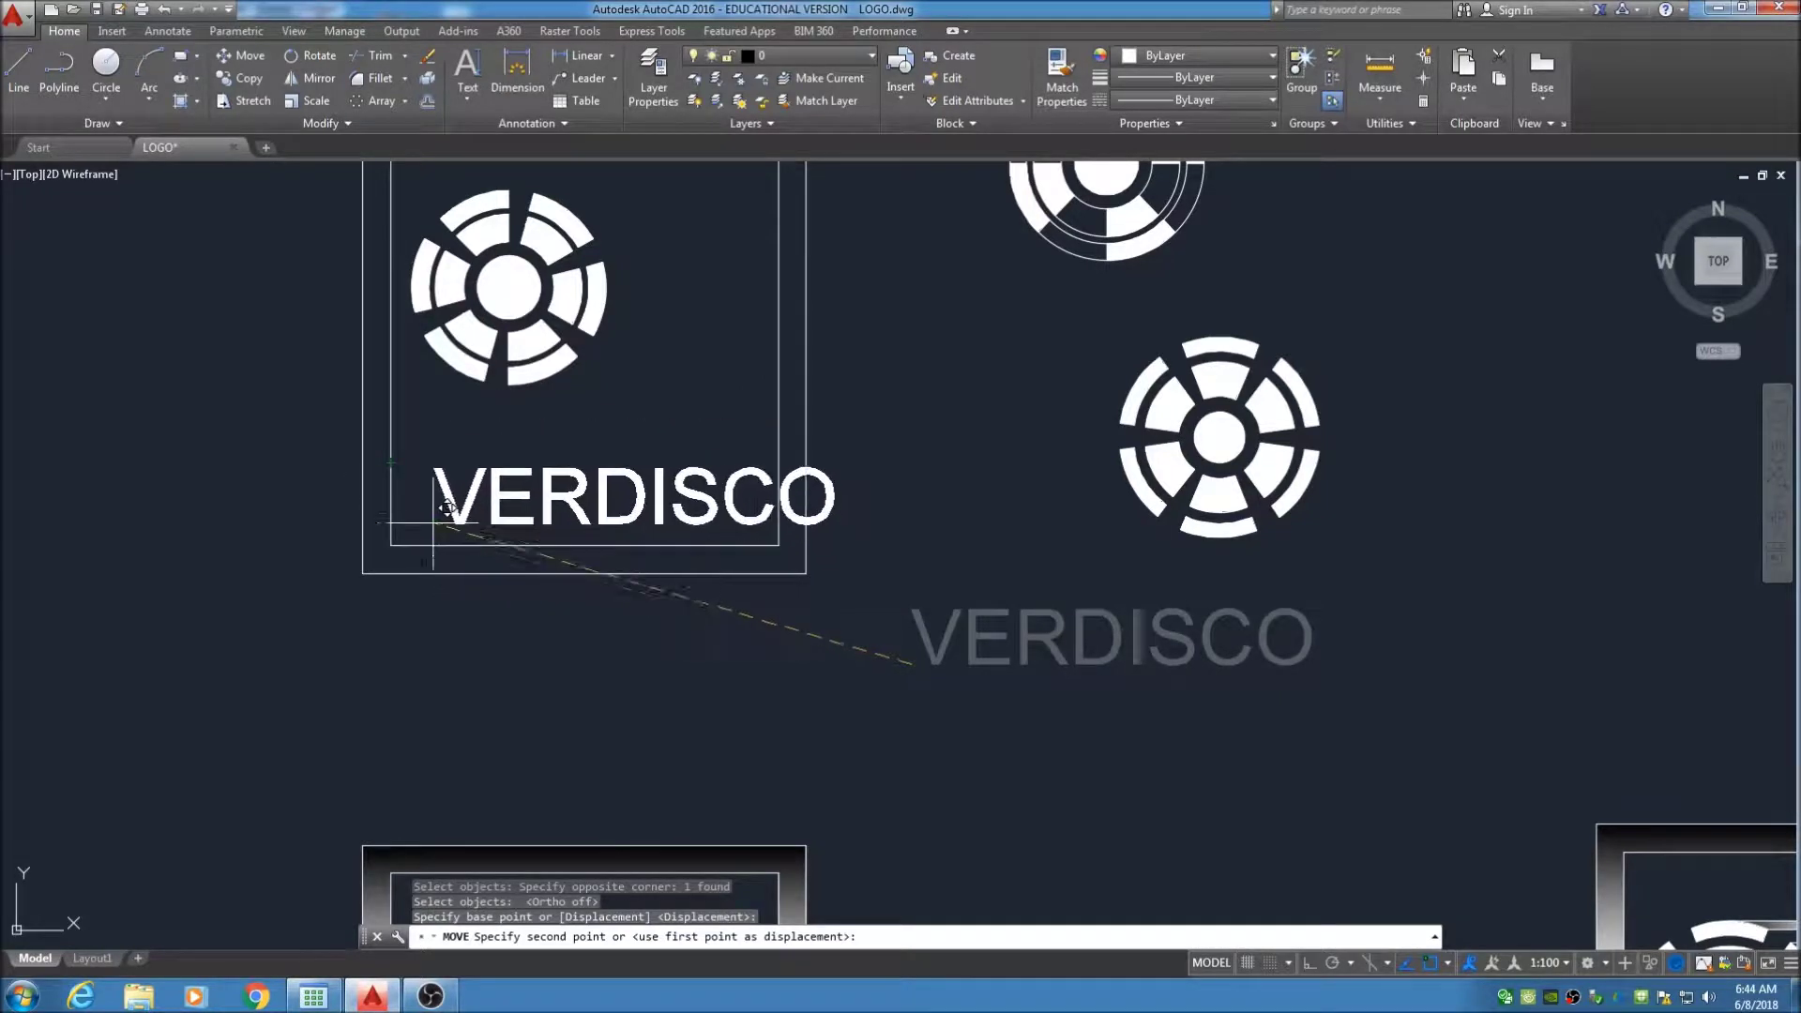
click(392, 473)
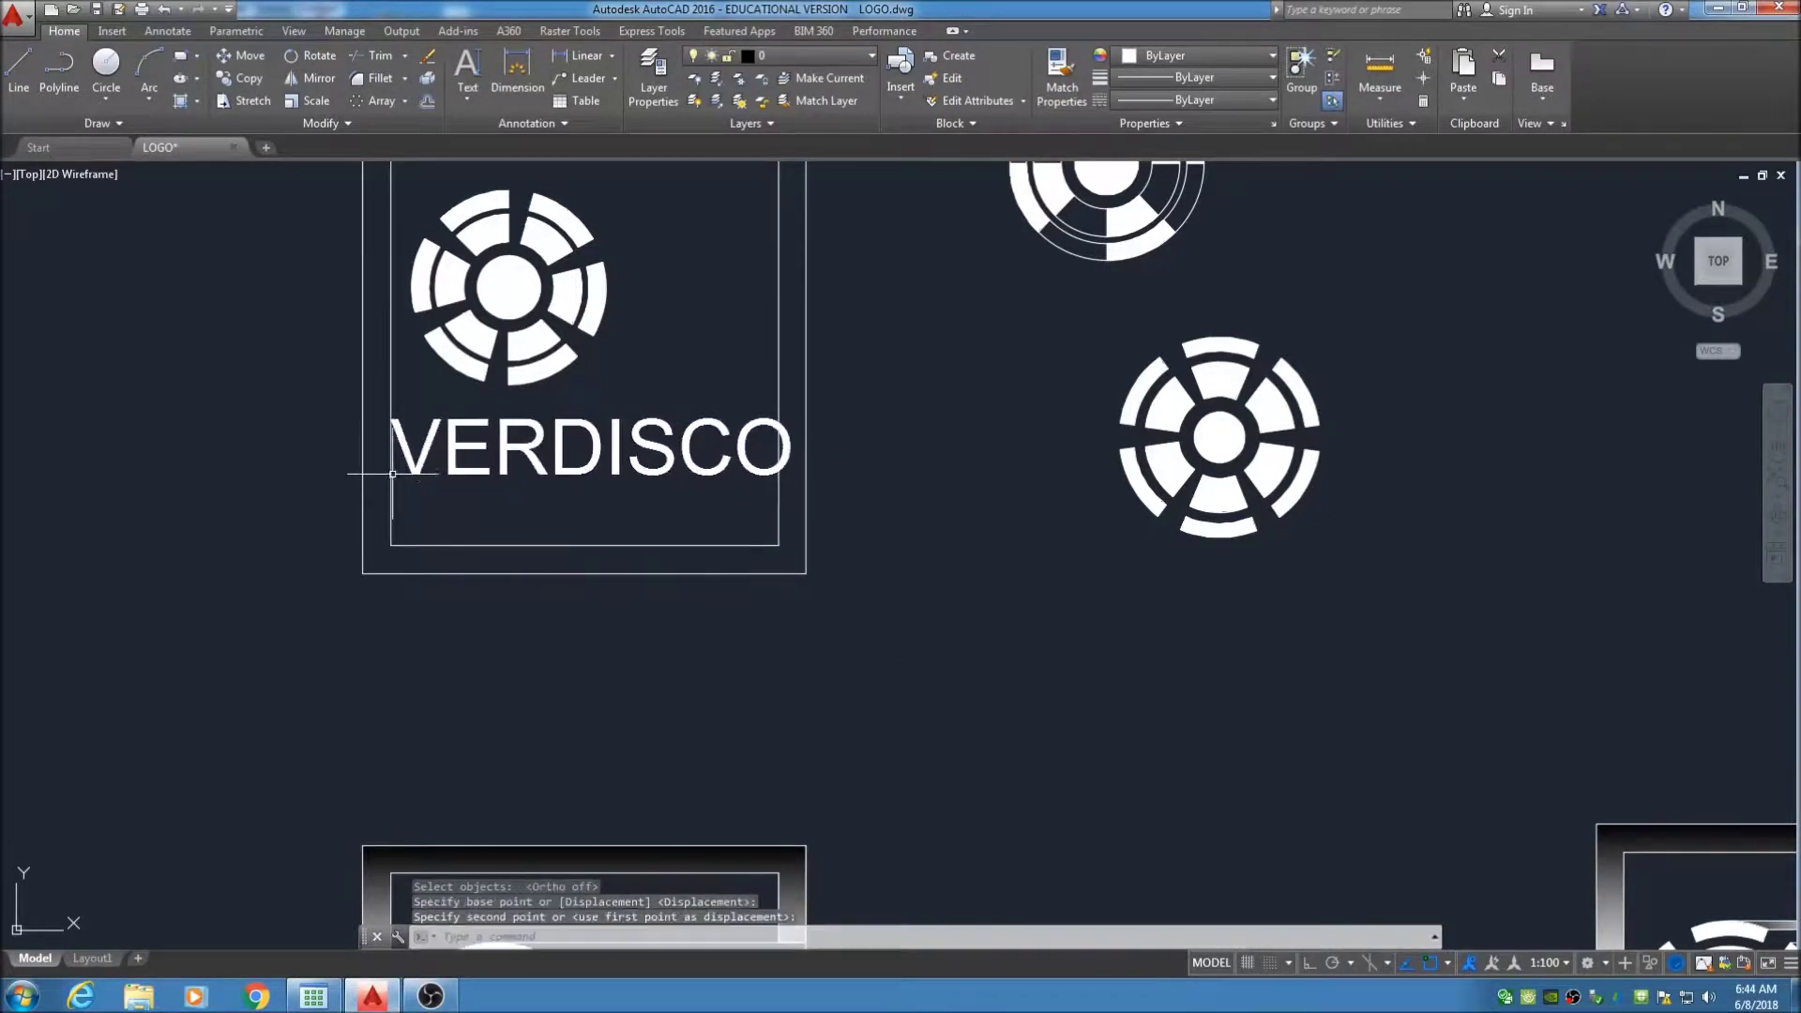
Try scaling the VERDISCO text down from its insertion point to fit within the inner square, and undo the scaling
middle_drag(503, 503, 744, 563)
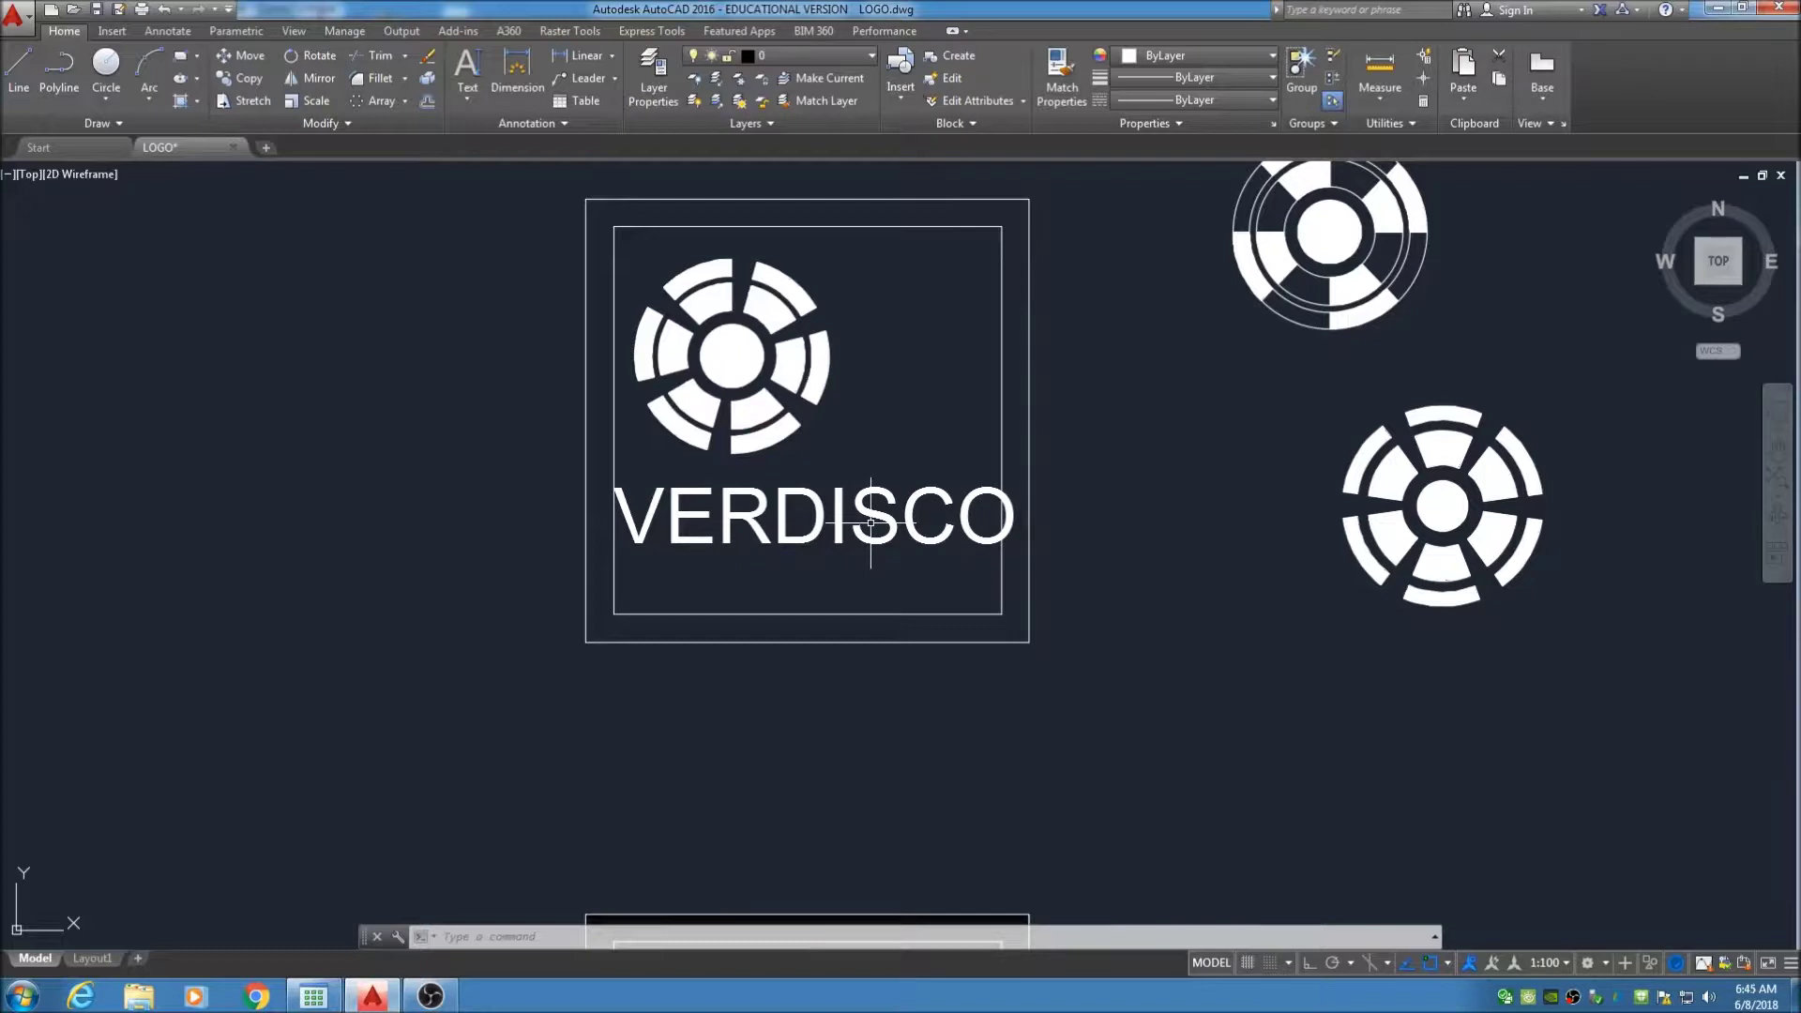
click(302, 101)
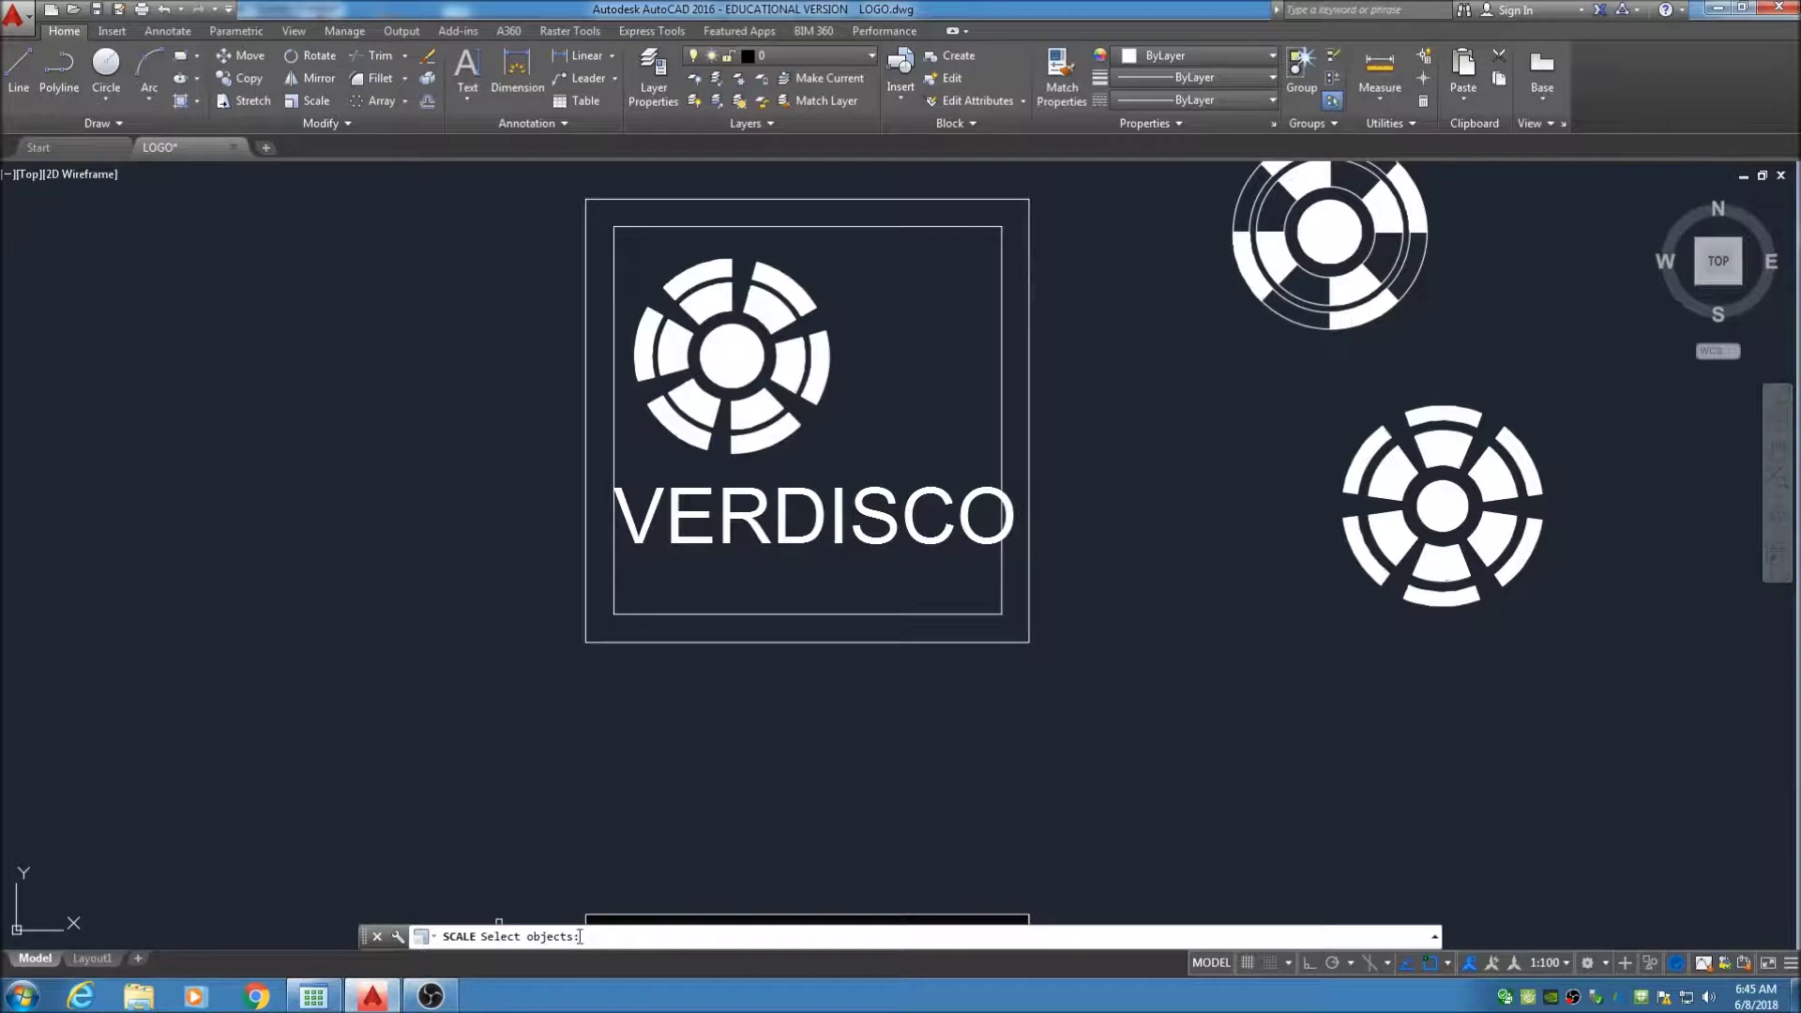
click(705, 566)
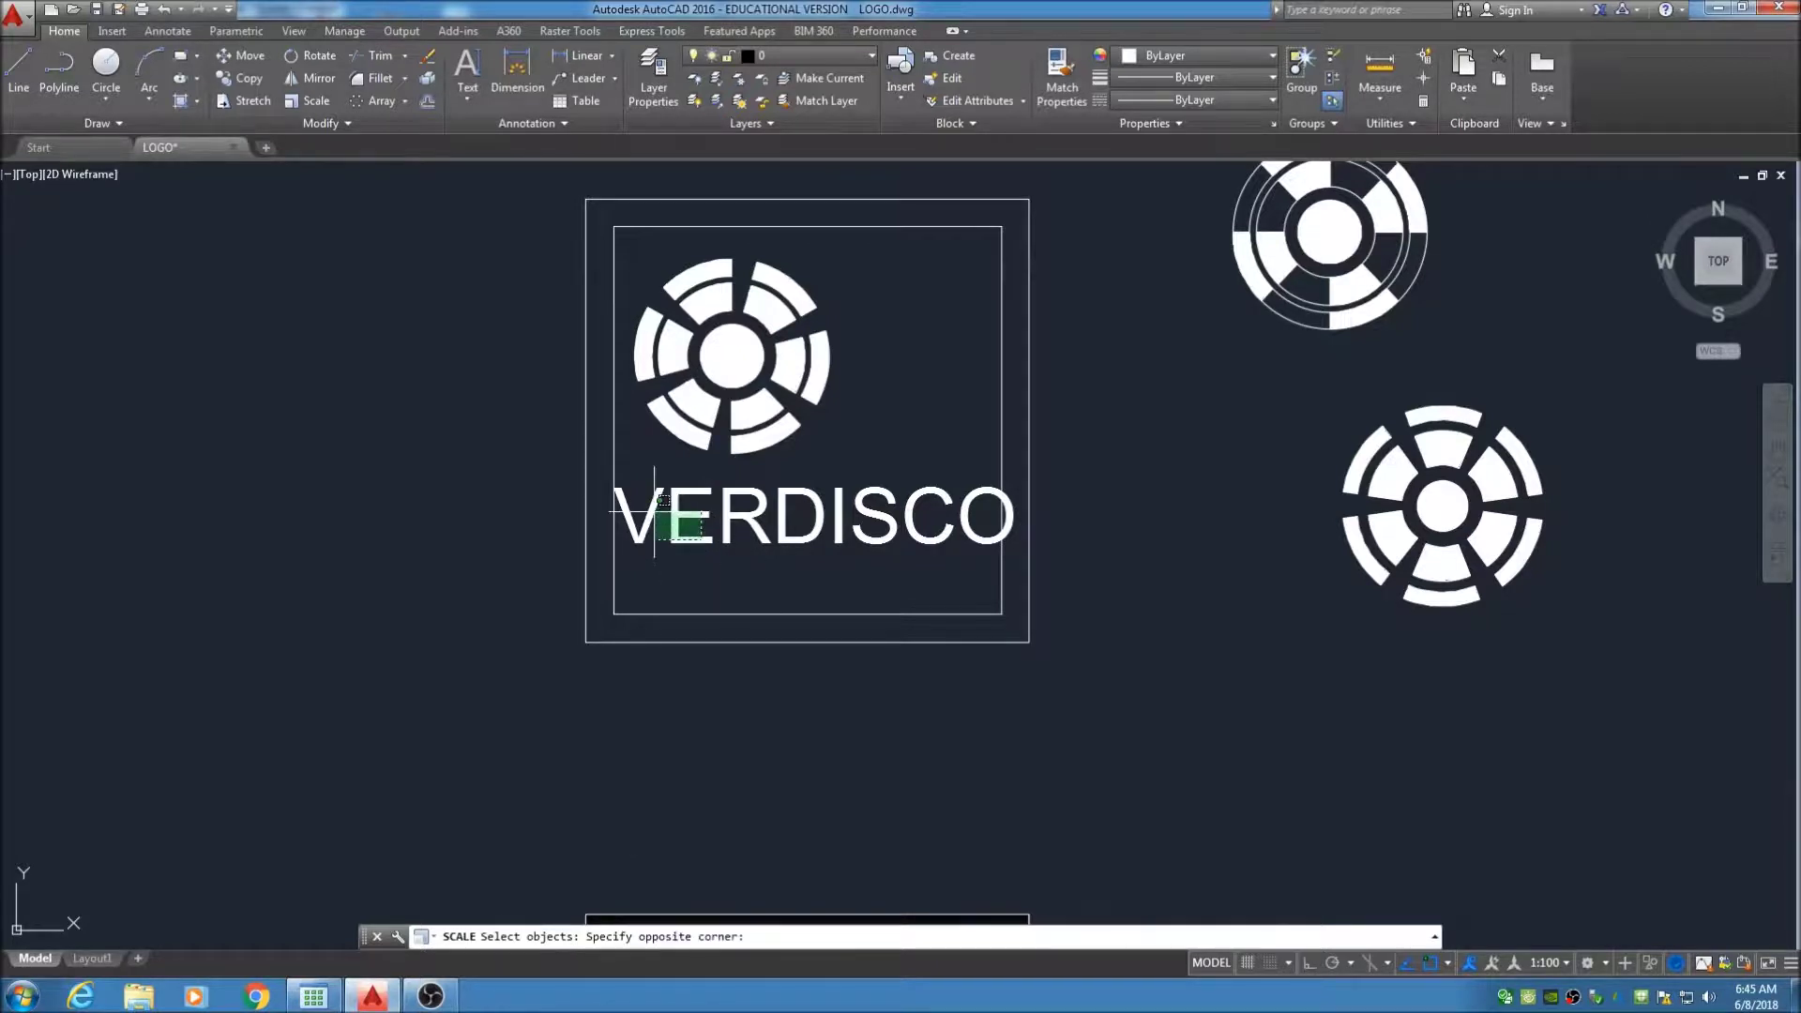
click(615, 502)
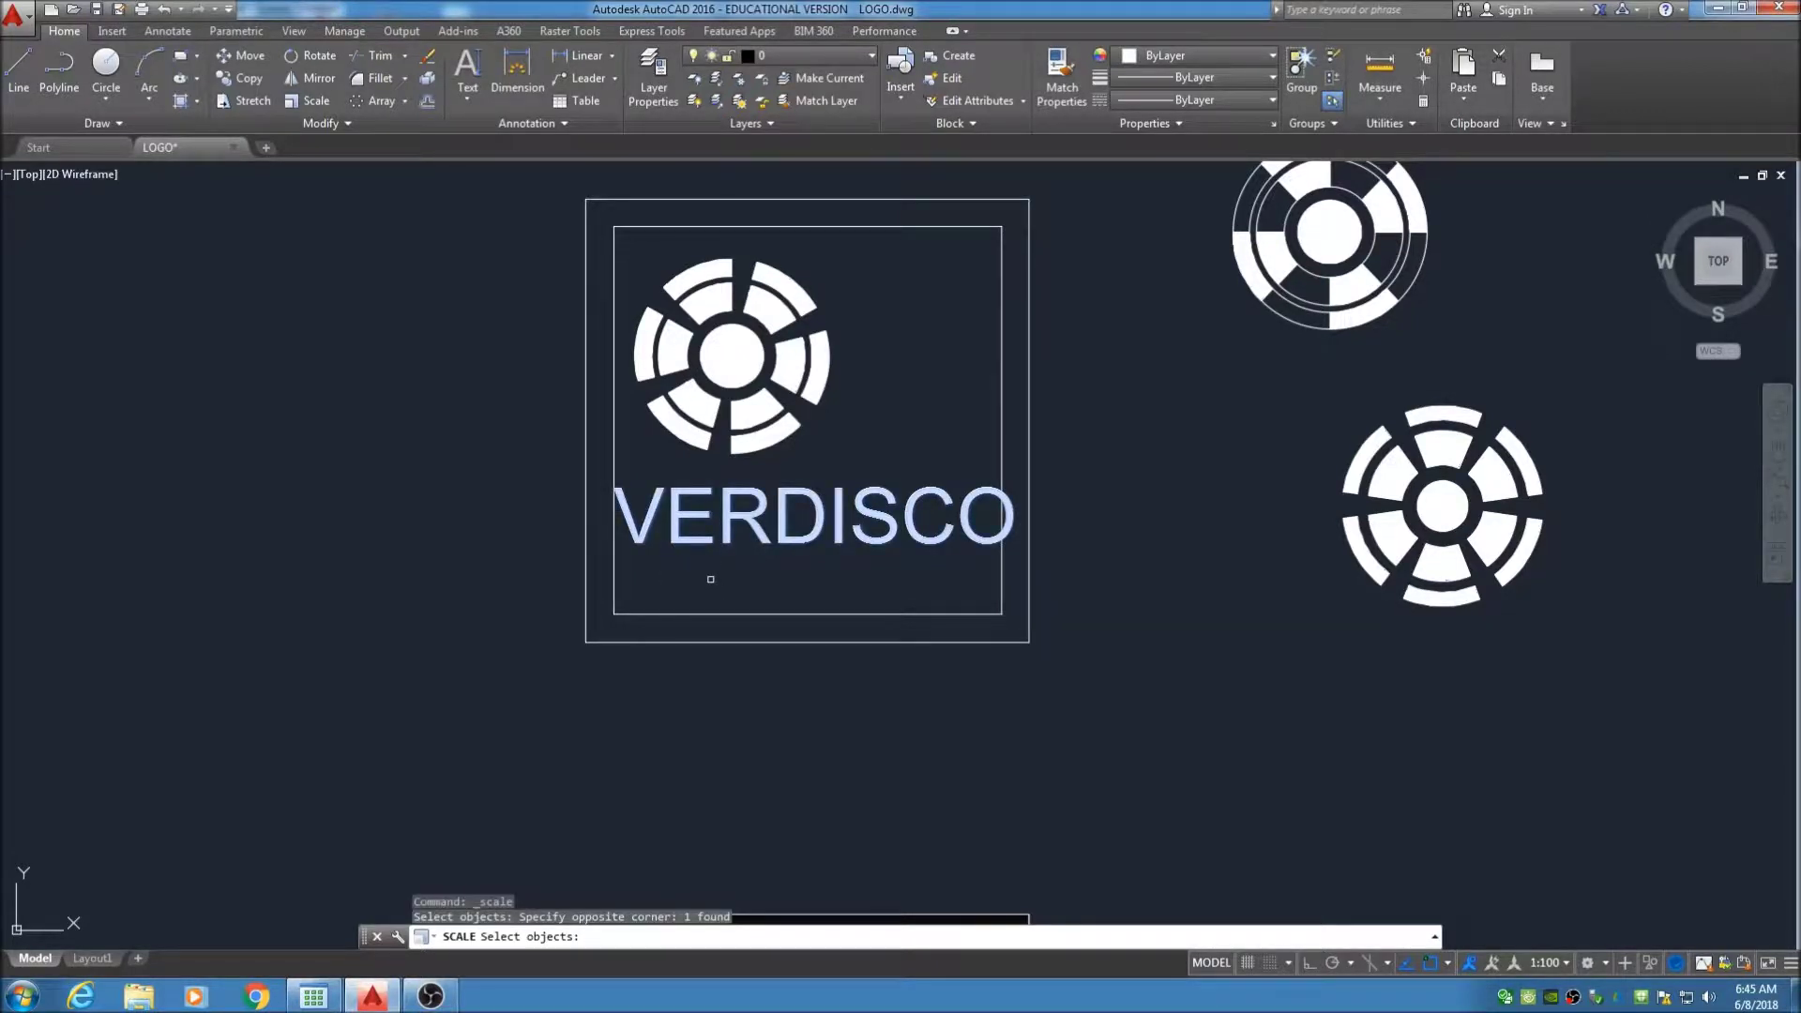
key(Return)
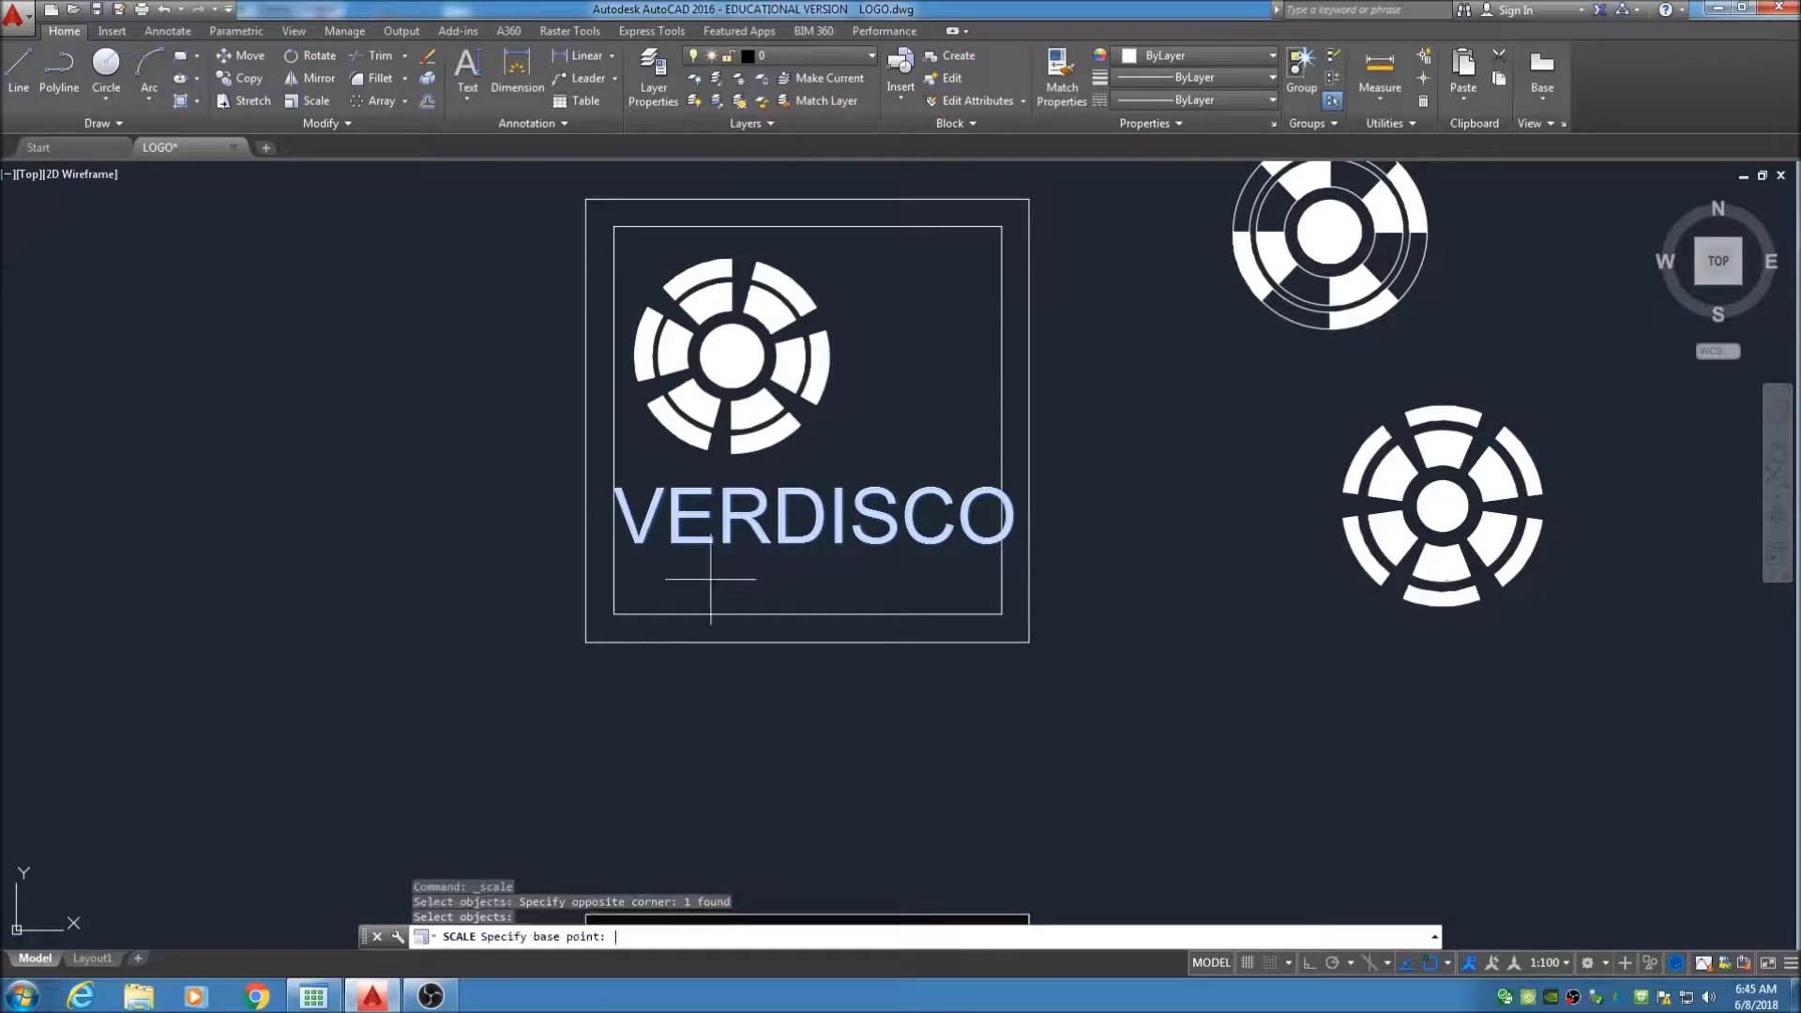
click(614, 542)
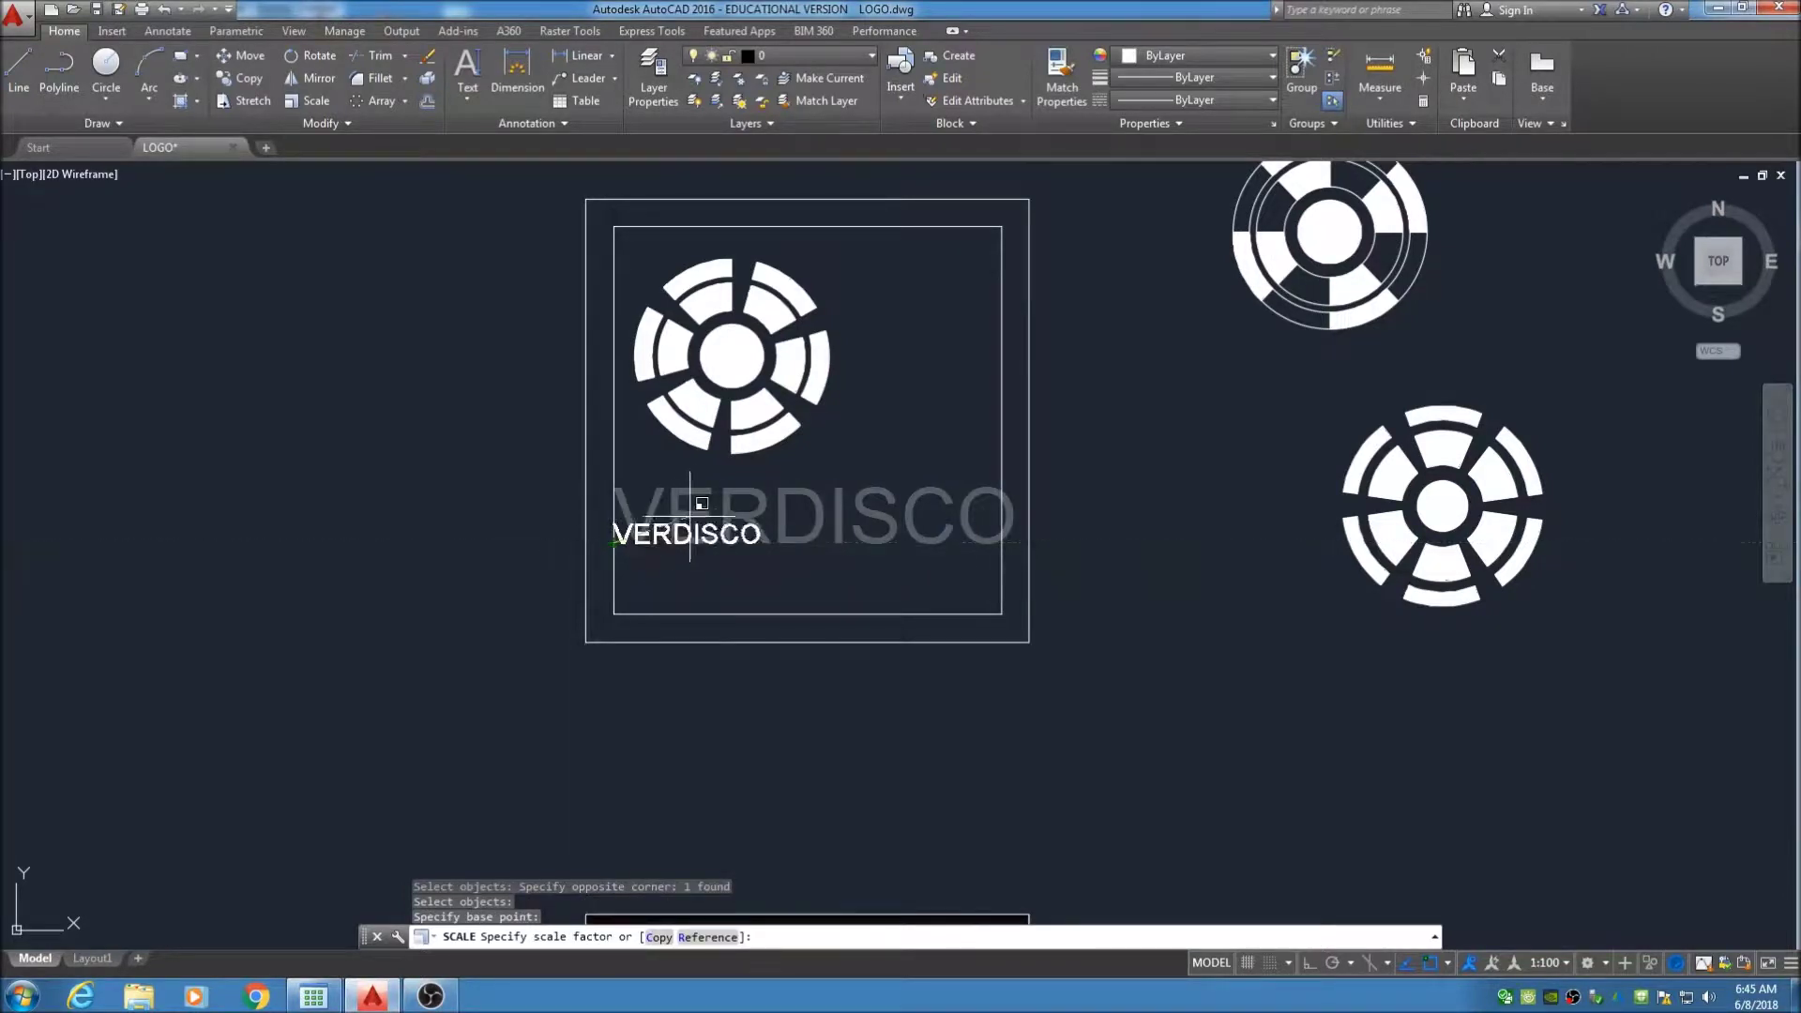
click(825, 483)
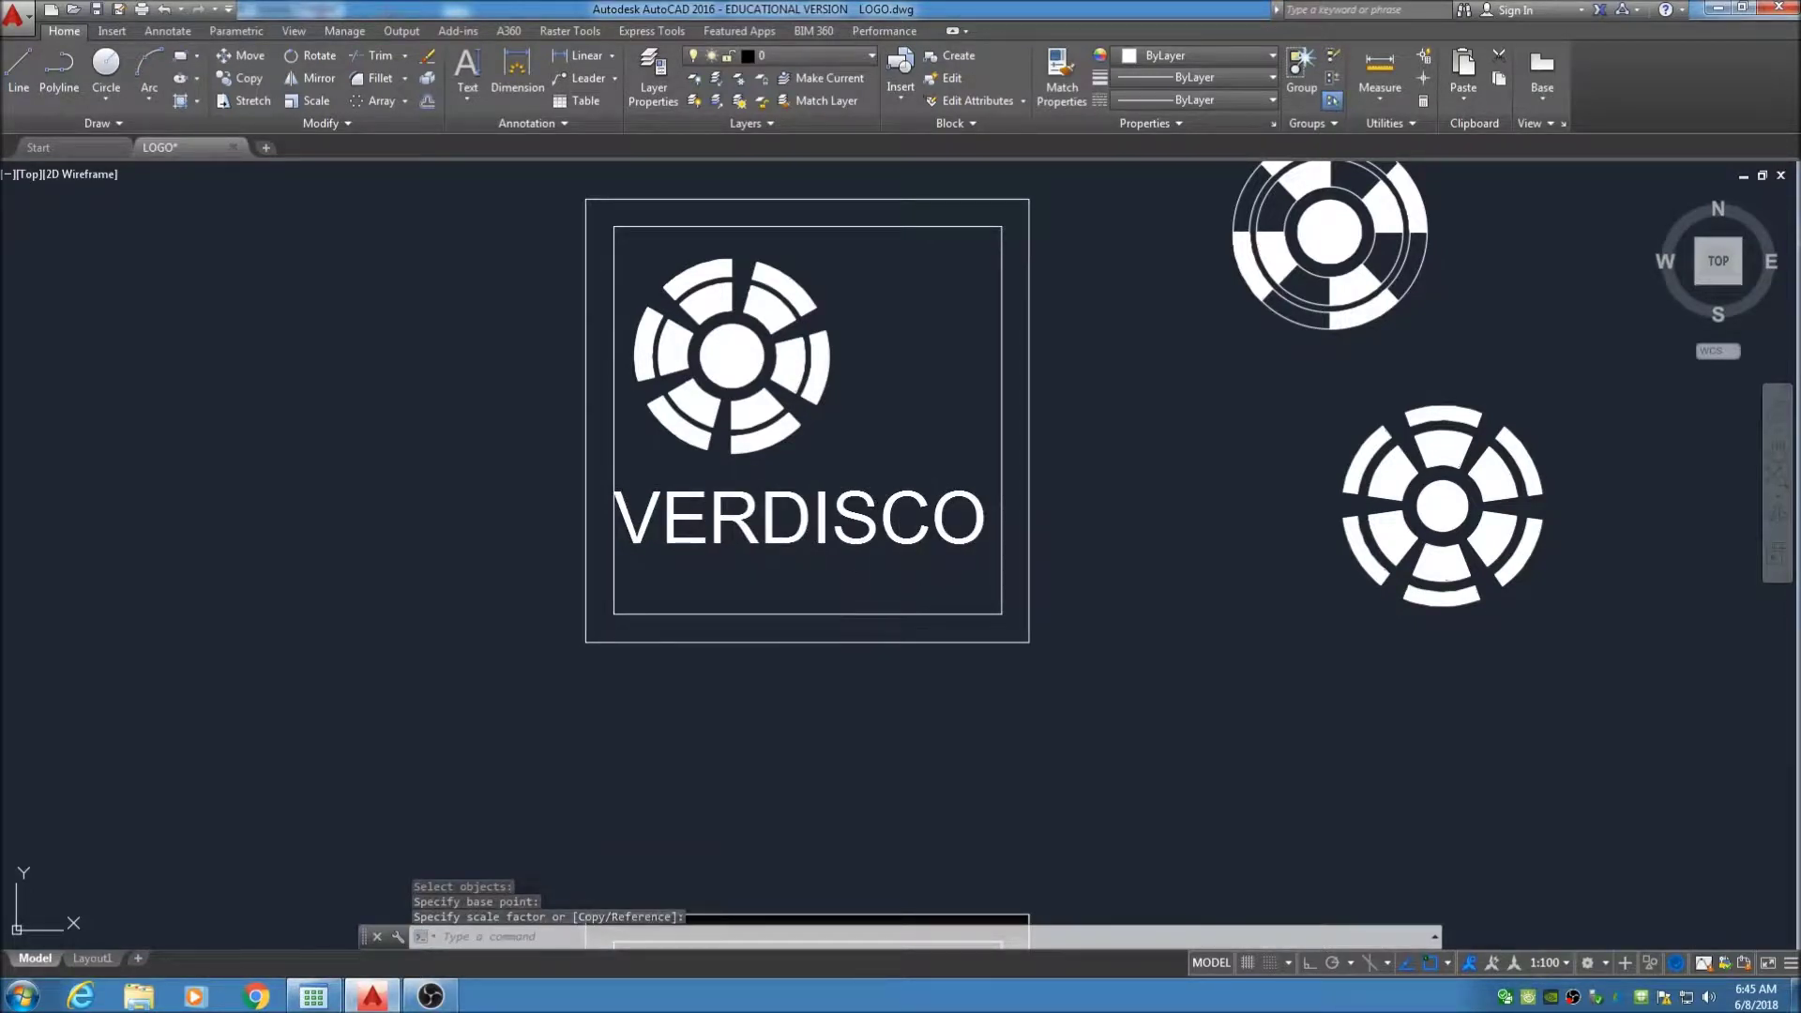
key(ctrl+z)
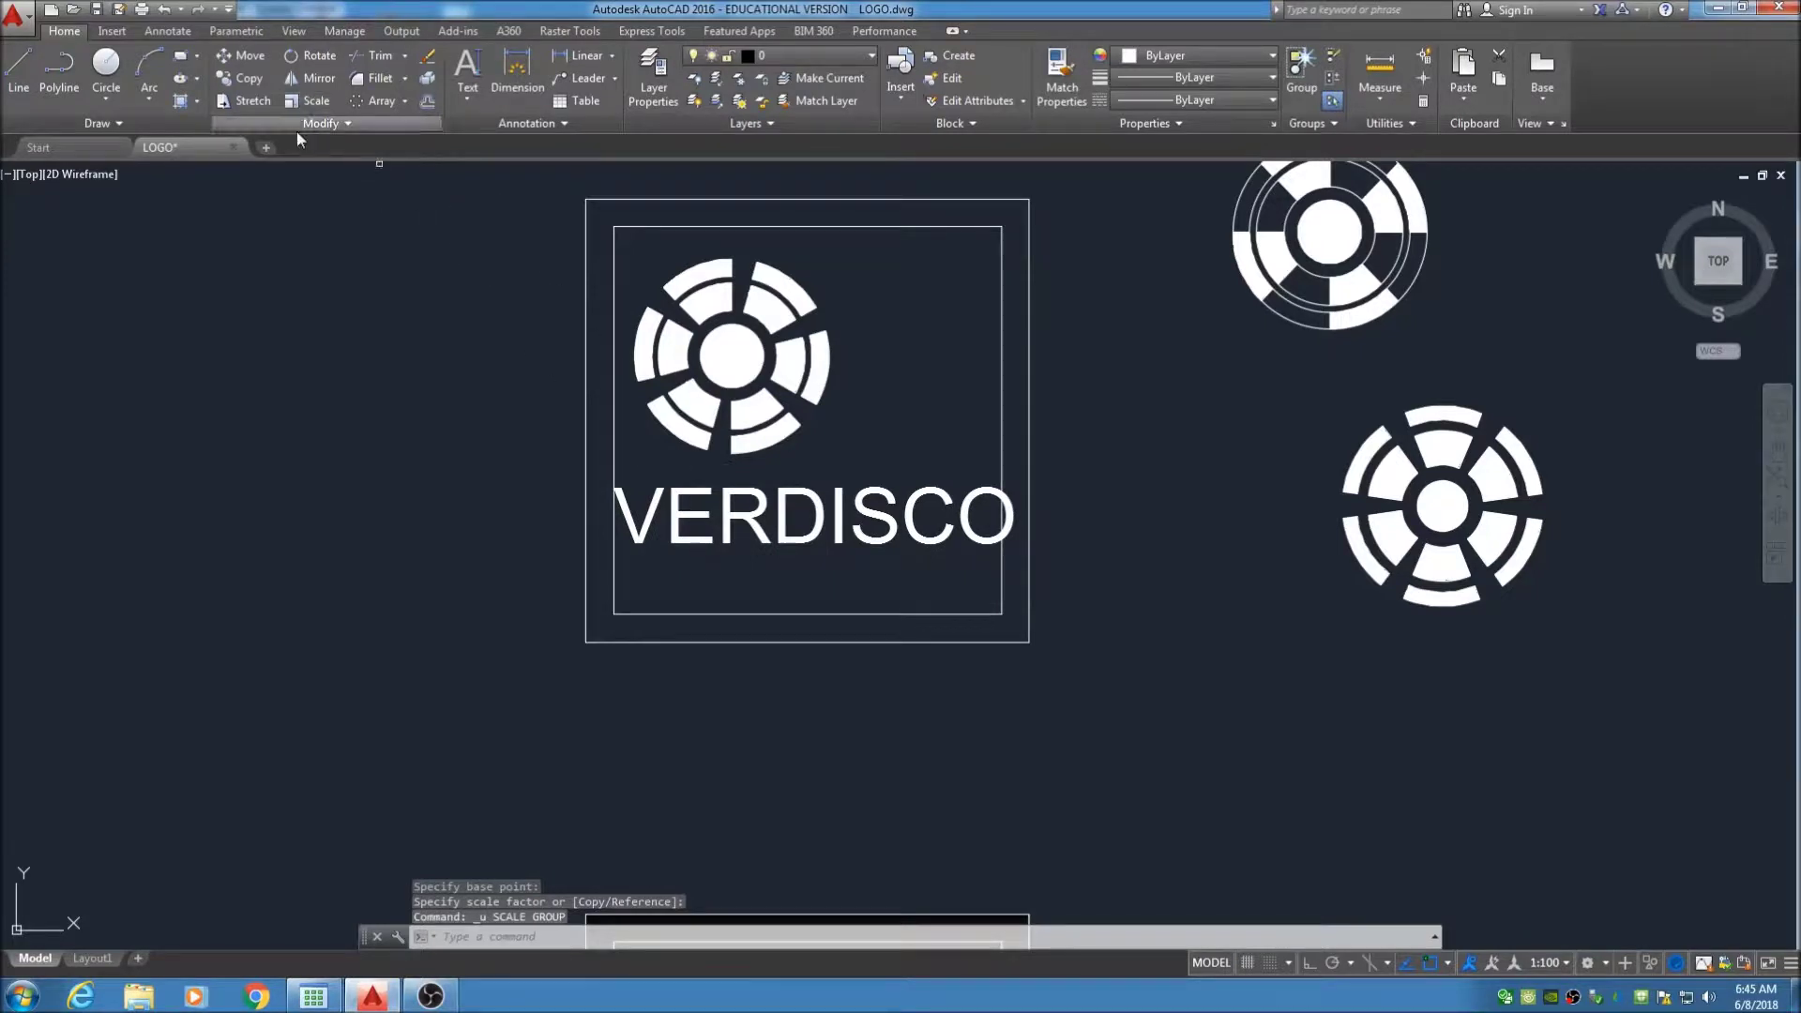
Scale the VERDISCO text by a factor of .95 from its insertion point on the inner square's left edge
click(309, 100)
click(747, 518)
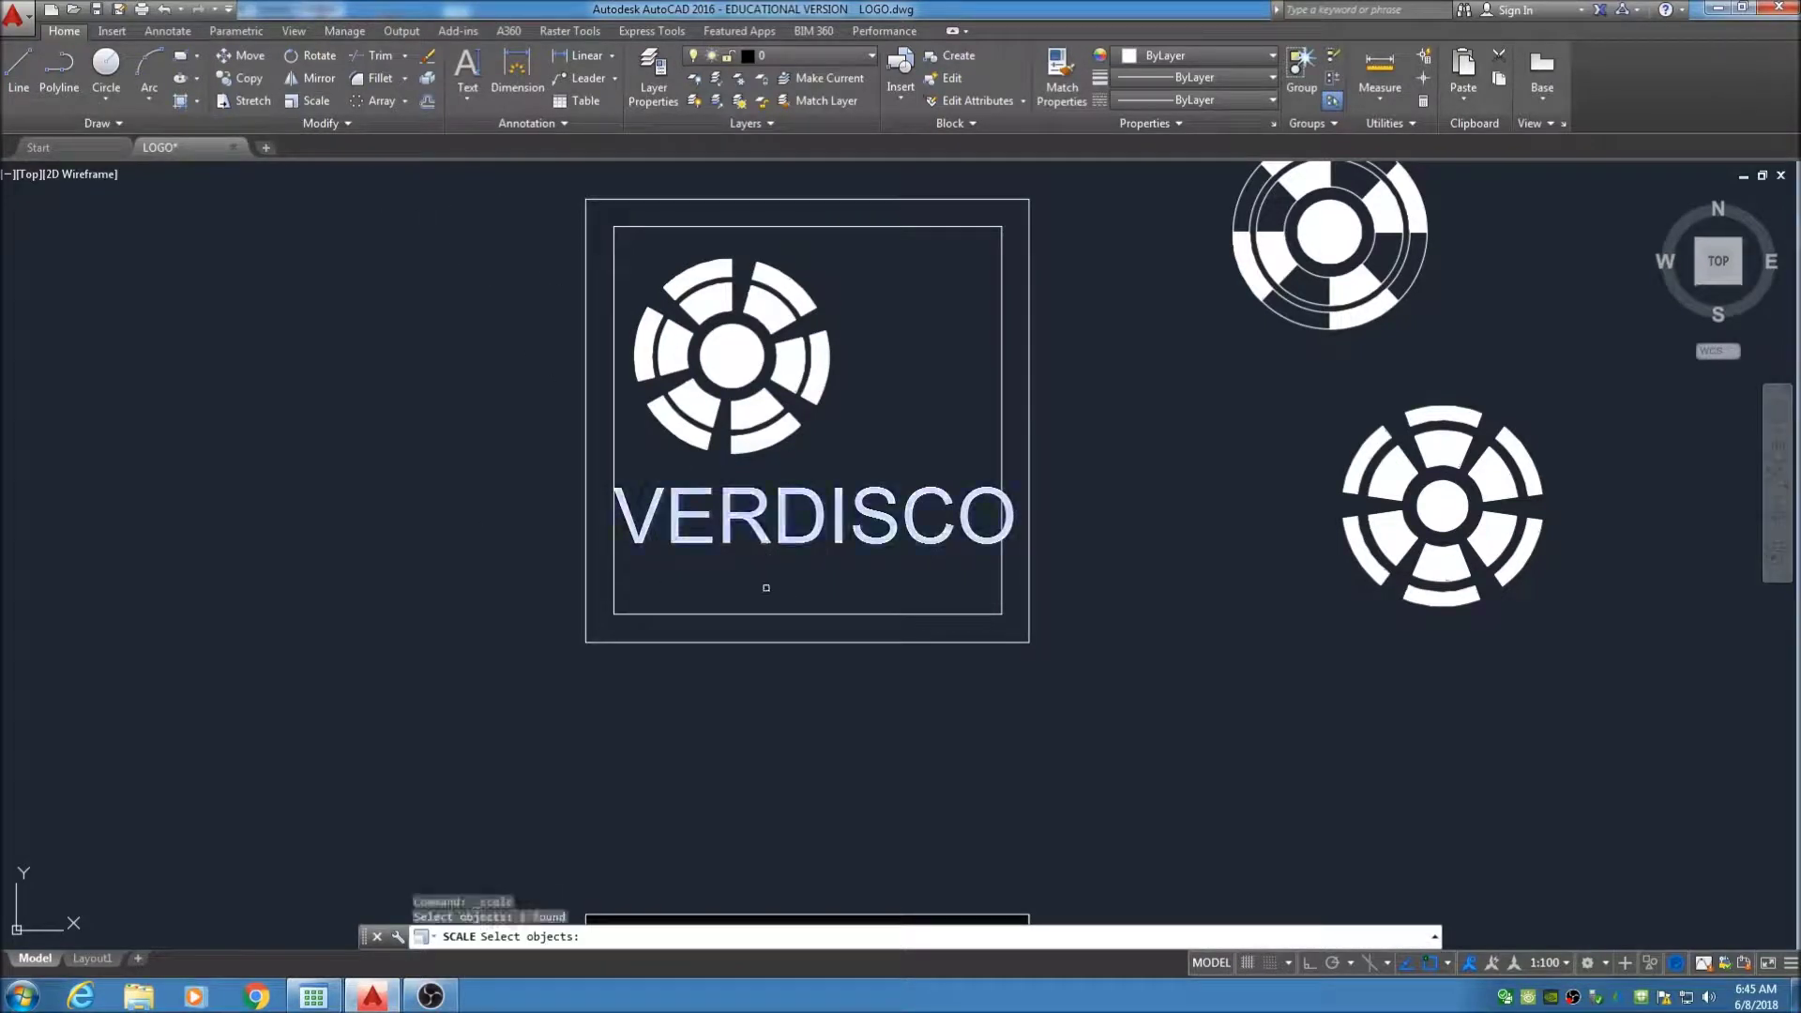
key(Return)
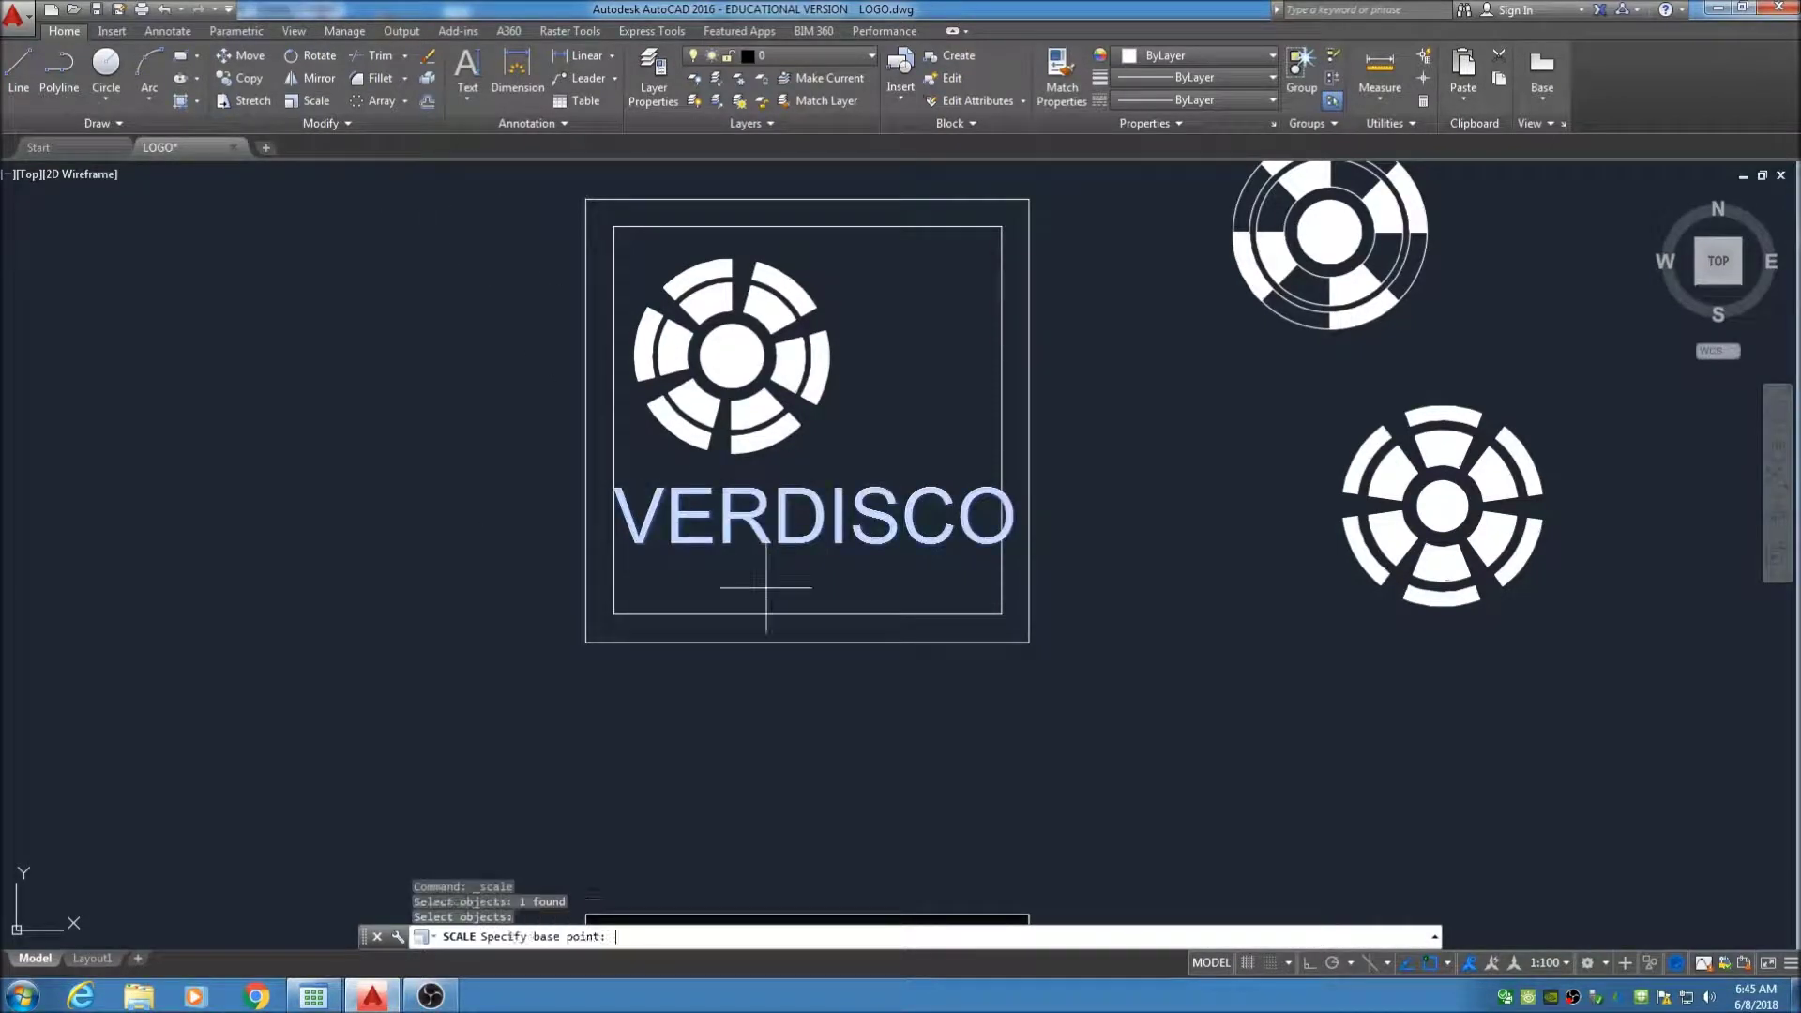
click(613, 542)
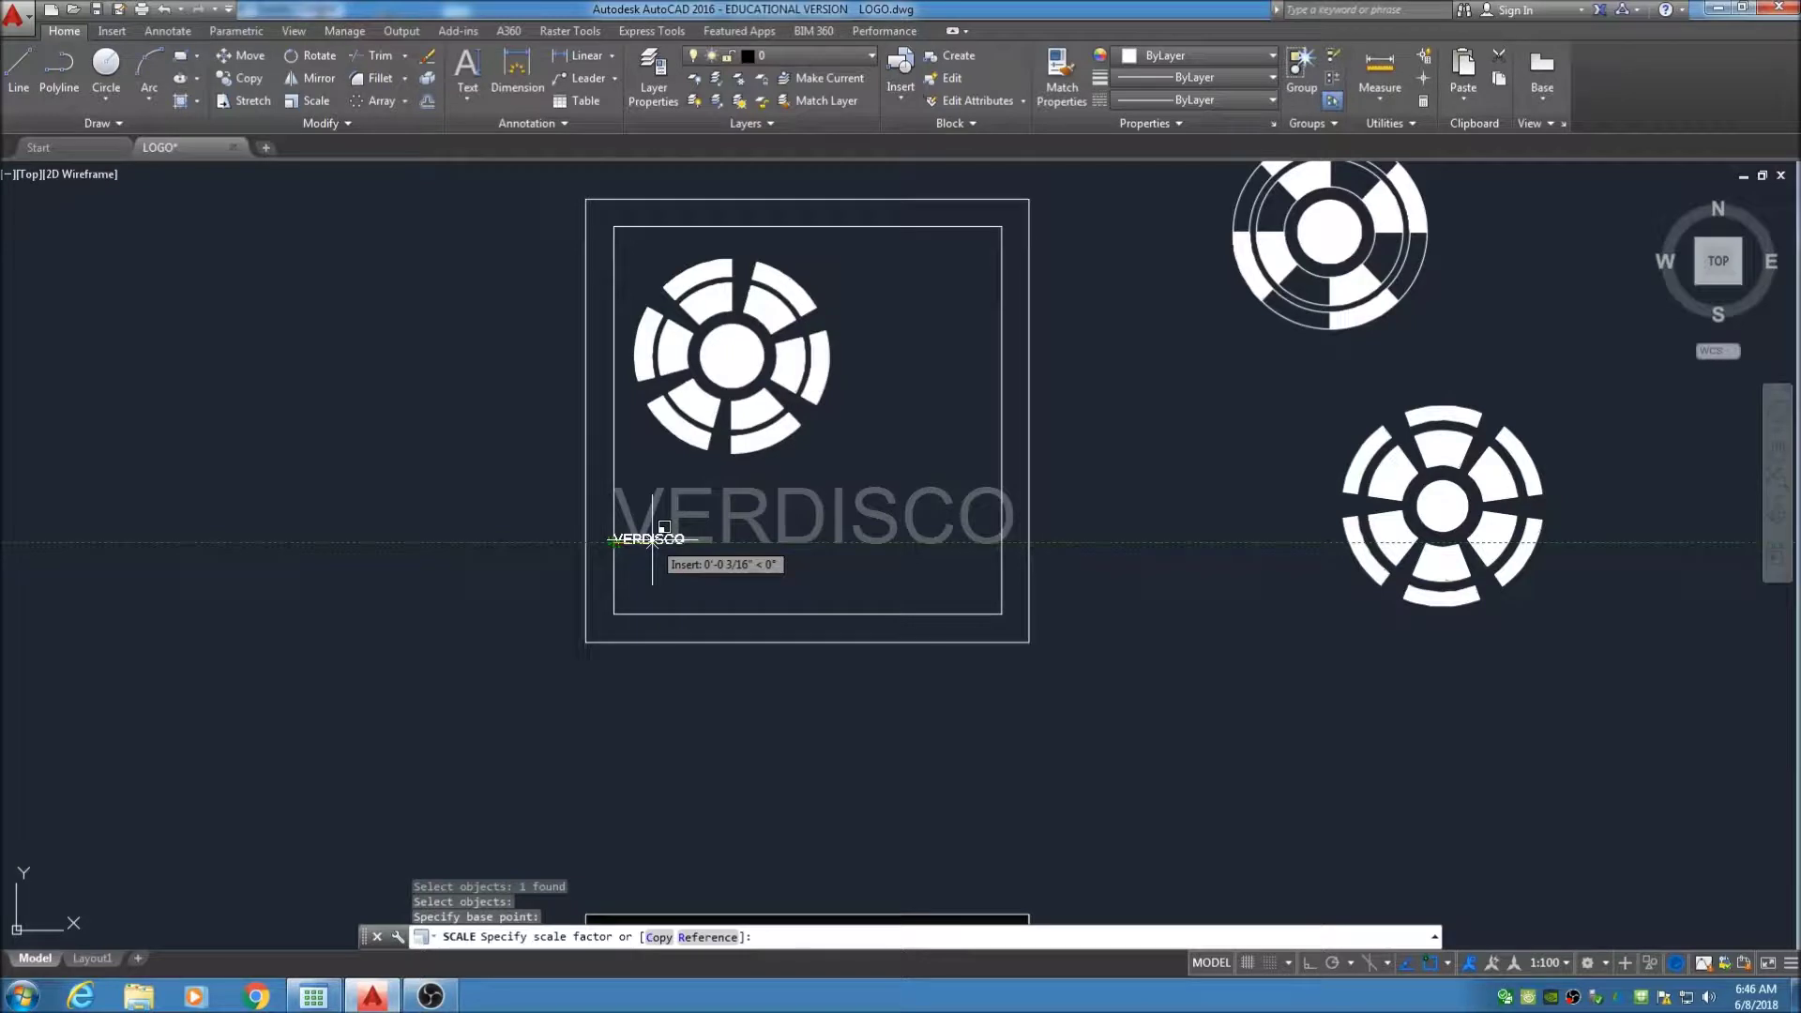
text(.95)
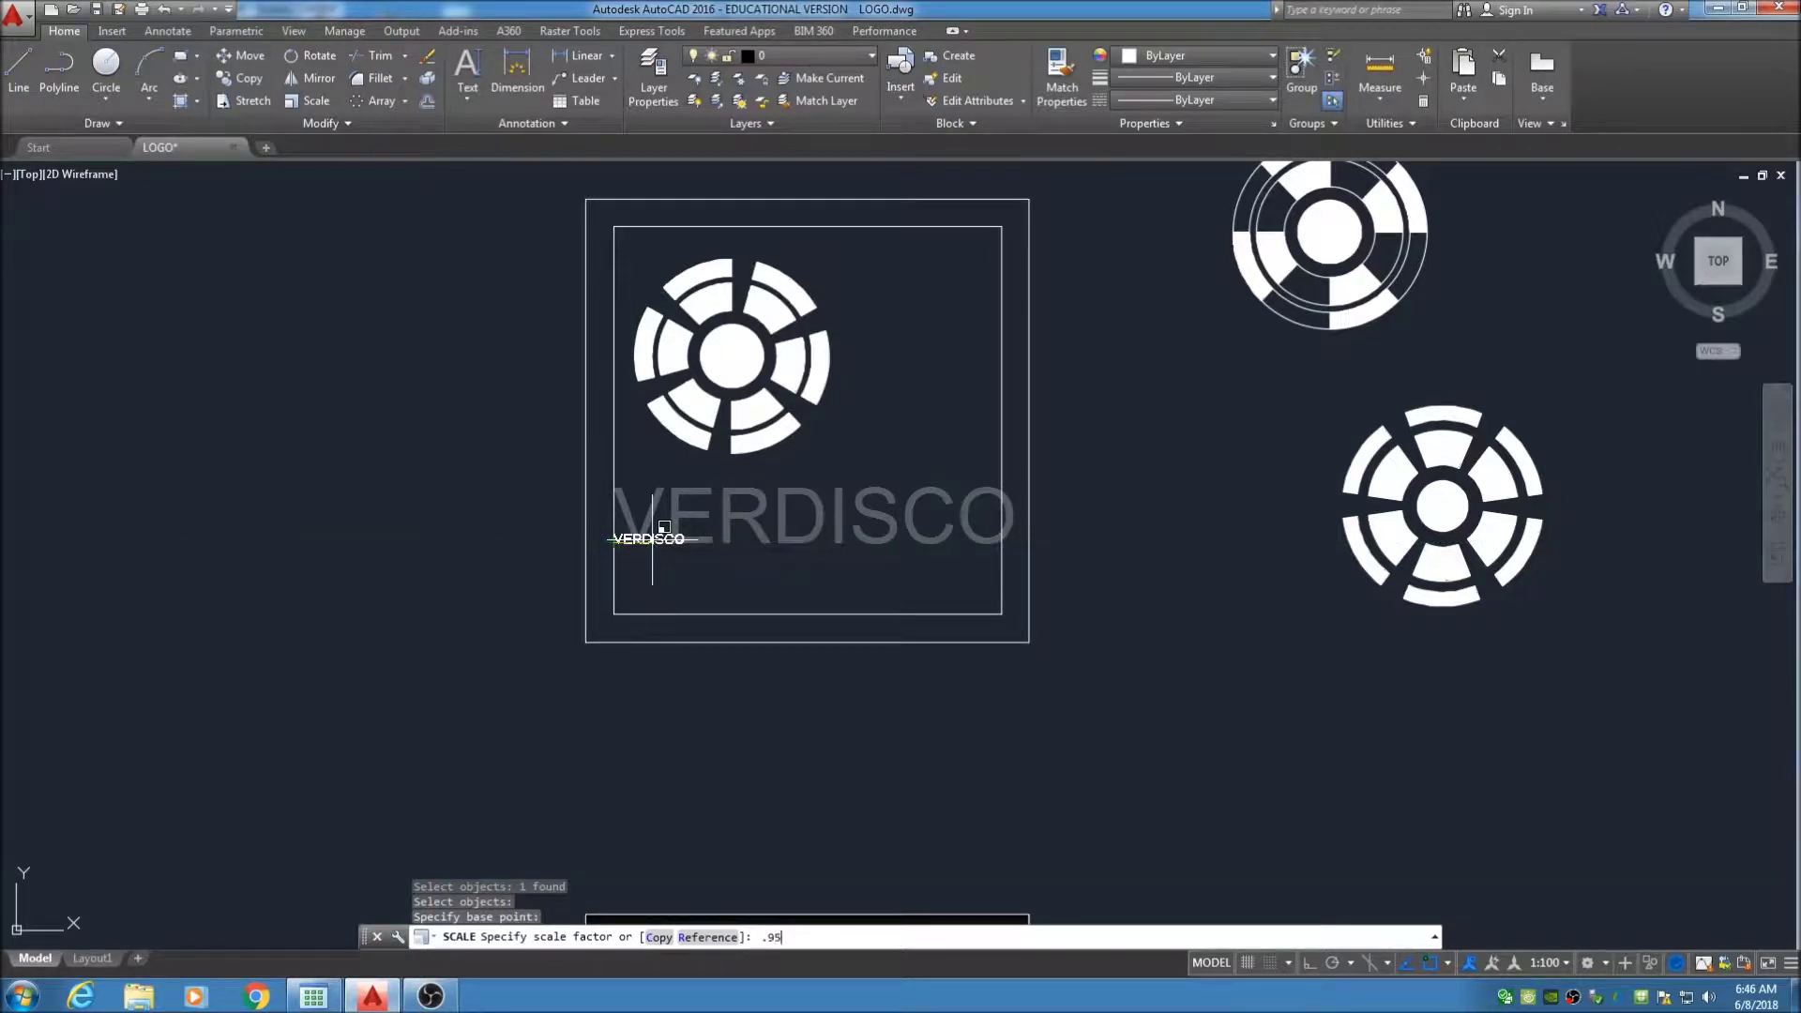
key(Return)
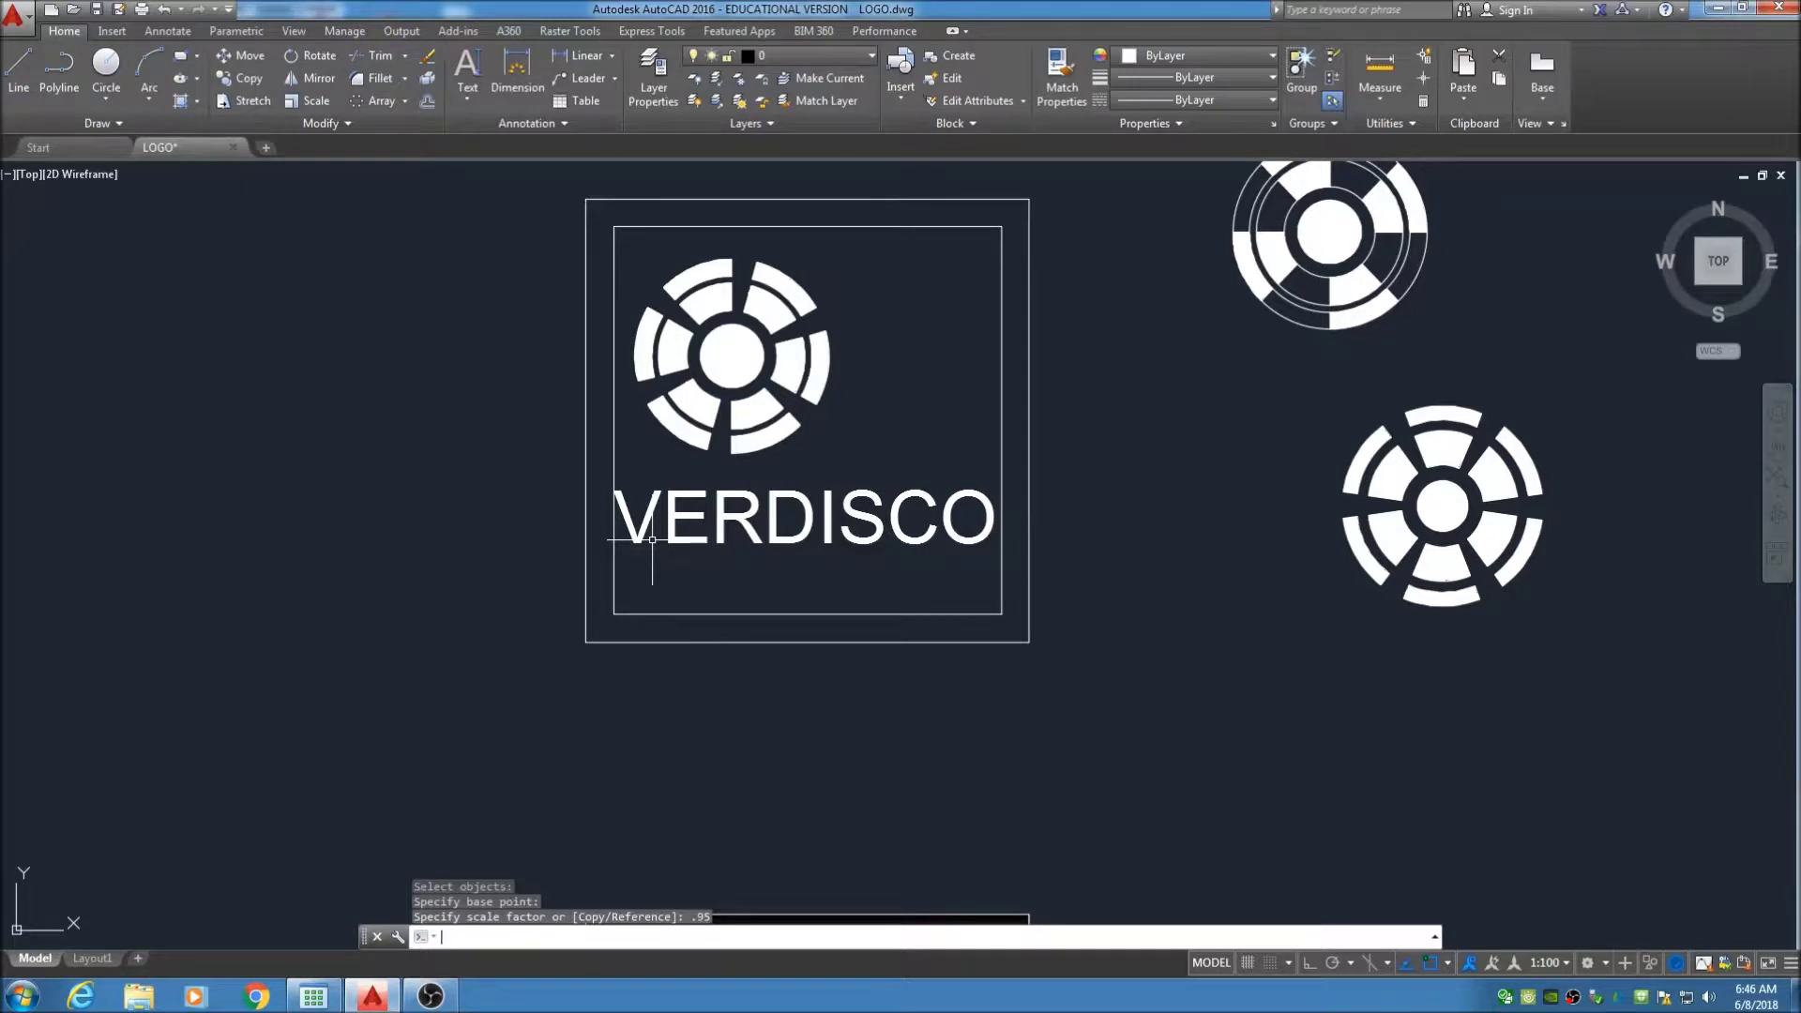
Copy the VERDISCO text from its insertion point to the empty space just below the framed square
middle_drag(965, 764, 1029, 381)
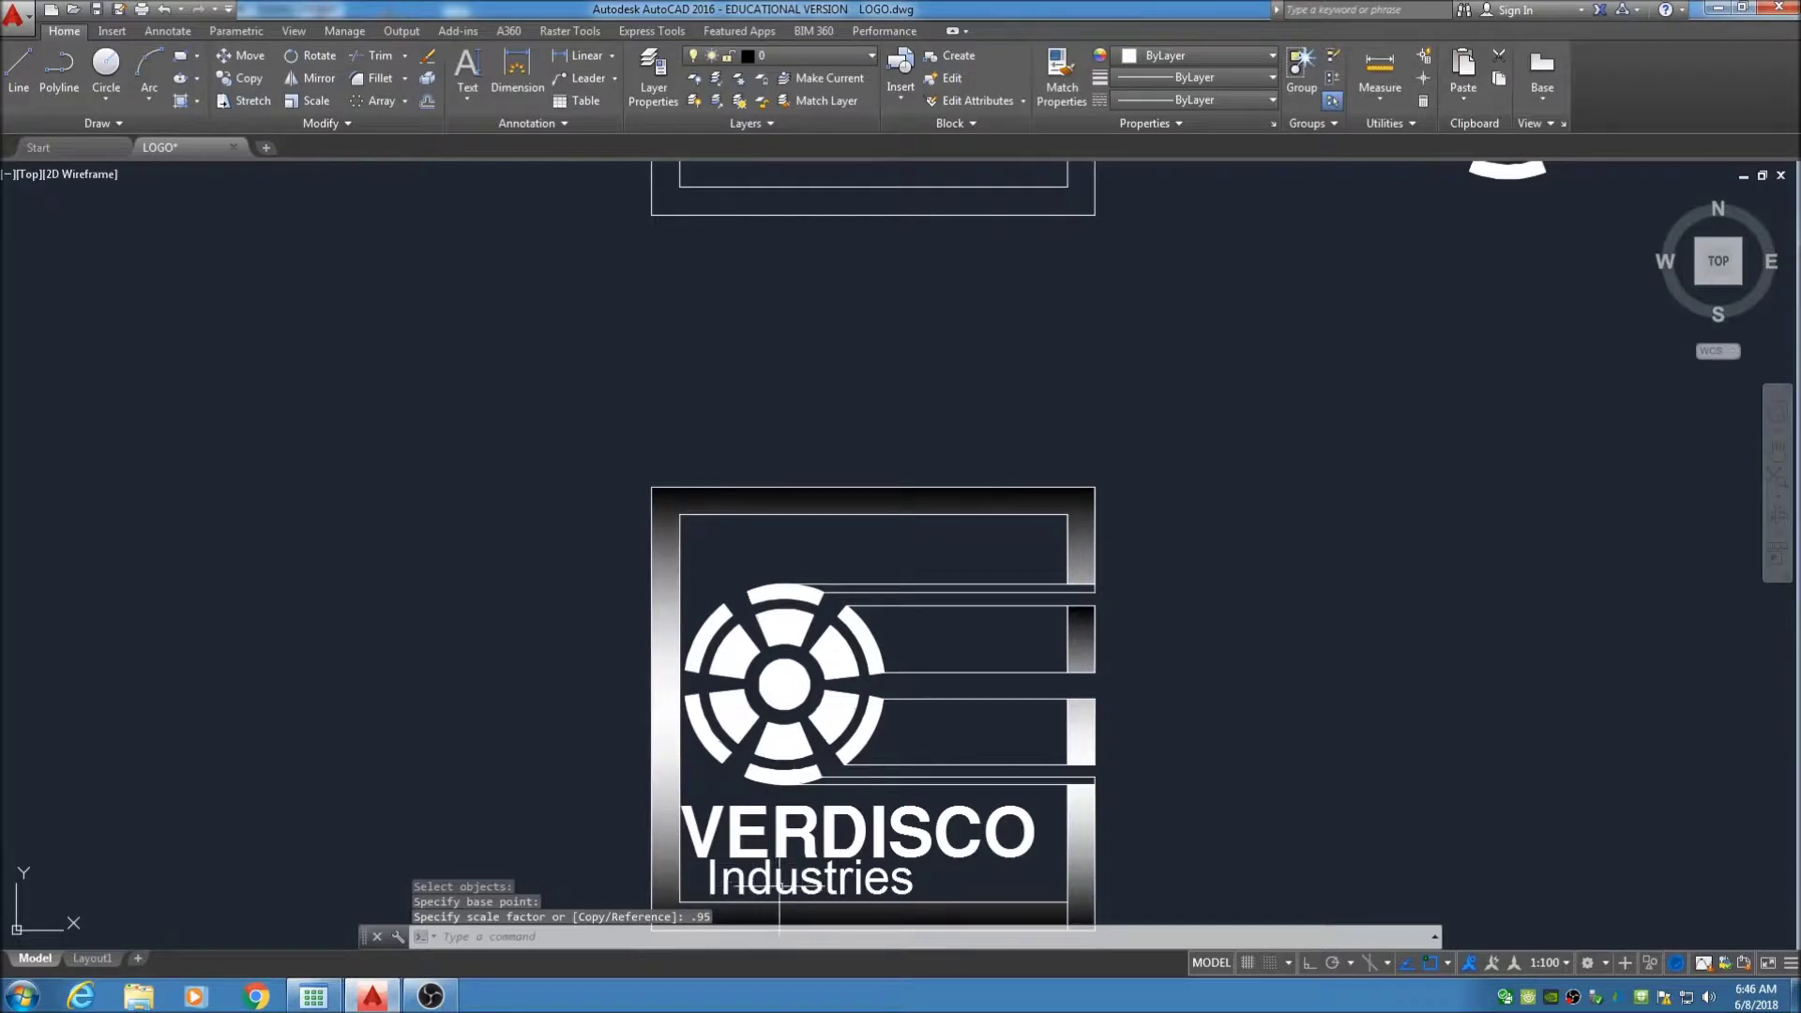
mouse_move(940, 434)
middle_down()
mouse_move(922, 523)
mouse_move(939, 847)
middle_up()
scroll(818, 560, up, 2)
scroll(818, 561, down, 2)
middle_drag(827, 570, 733, 617)
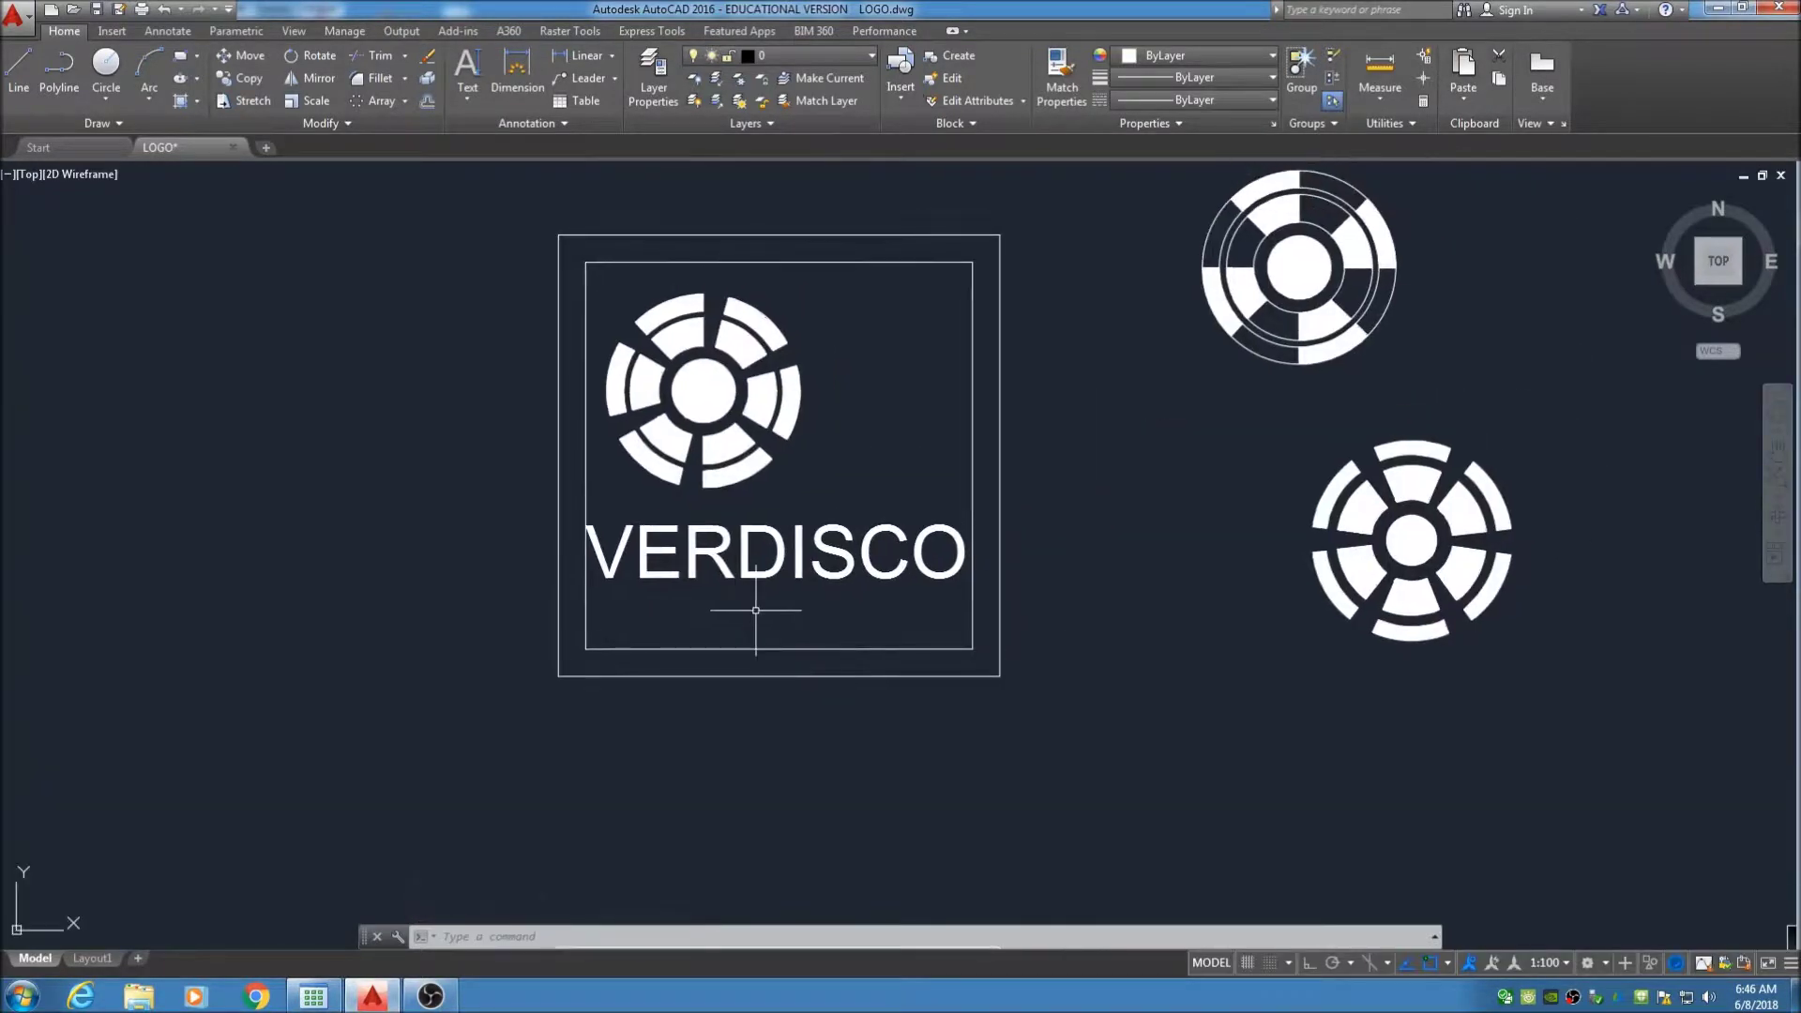
click(472, 98)
click(749, 572)
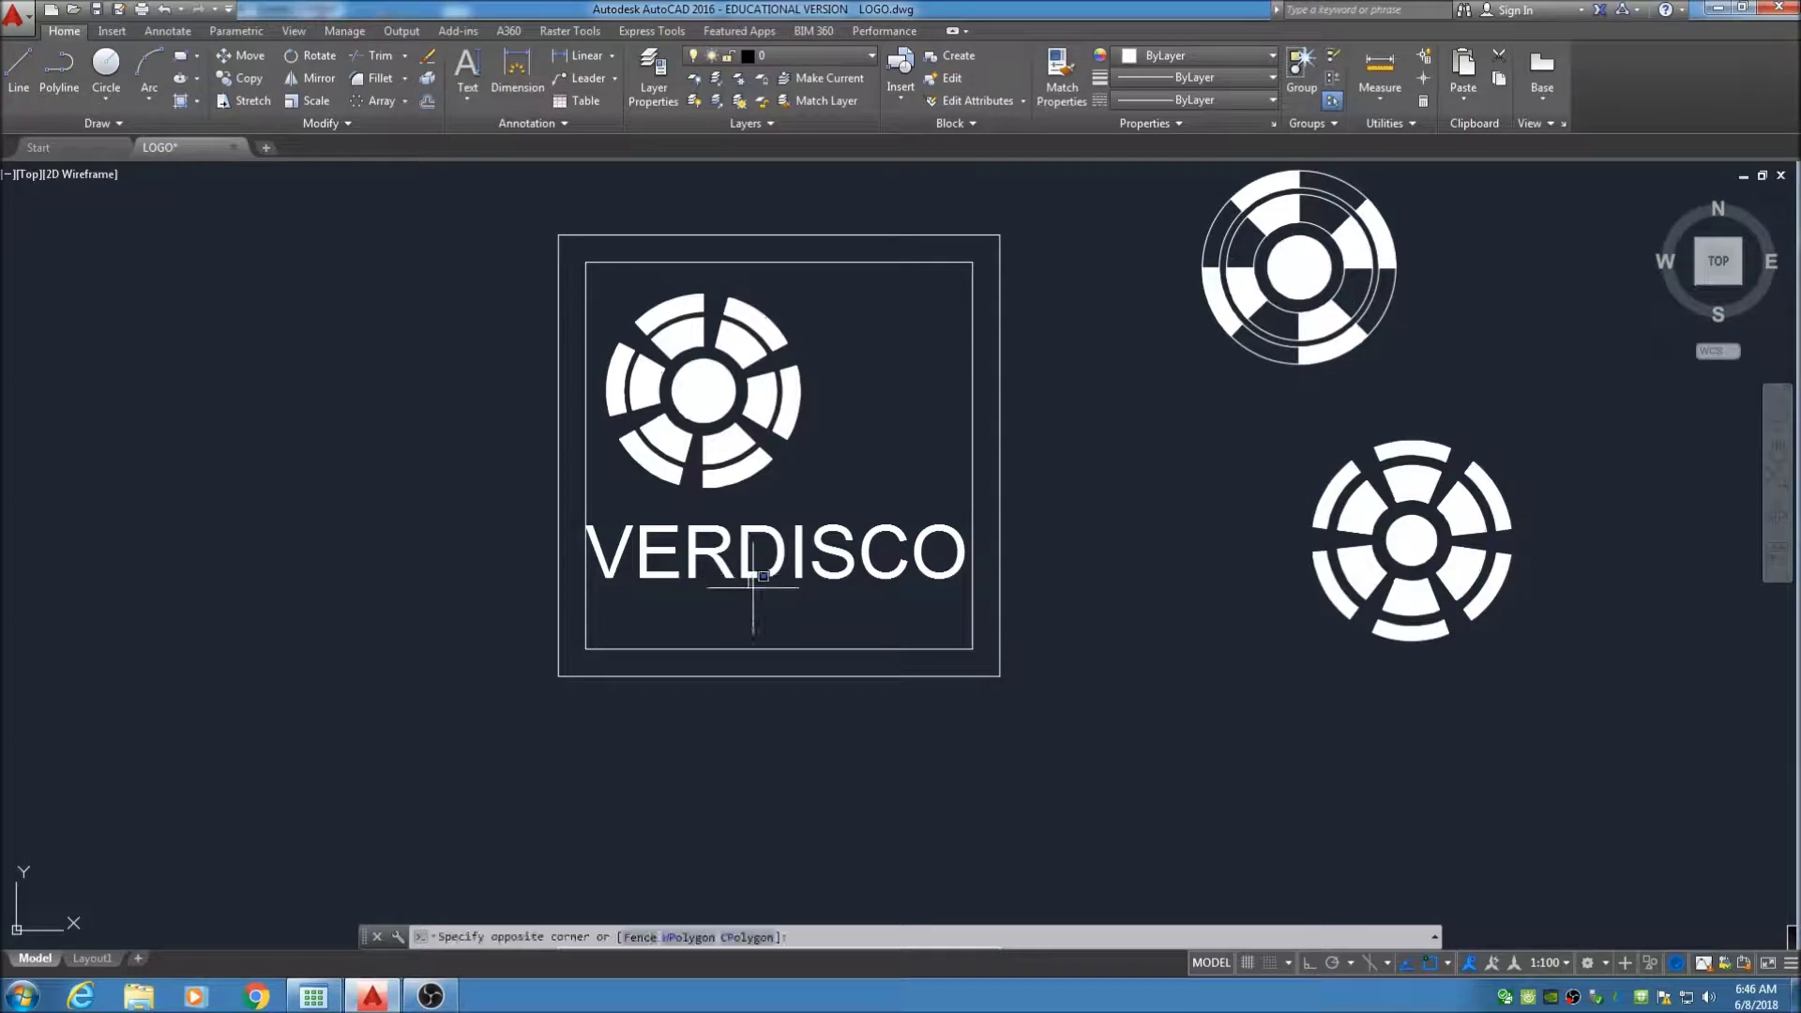
click(677, 557)
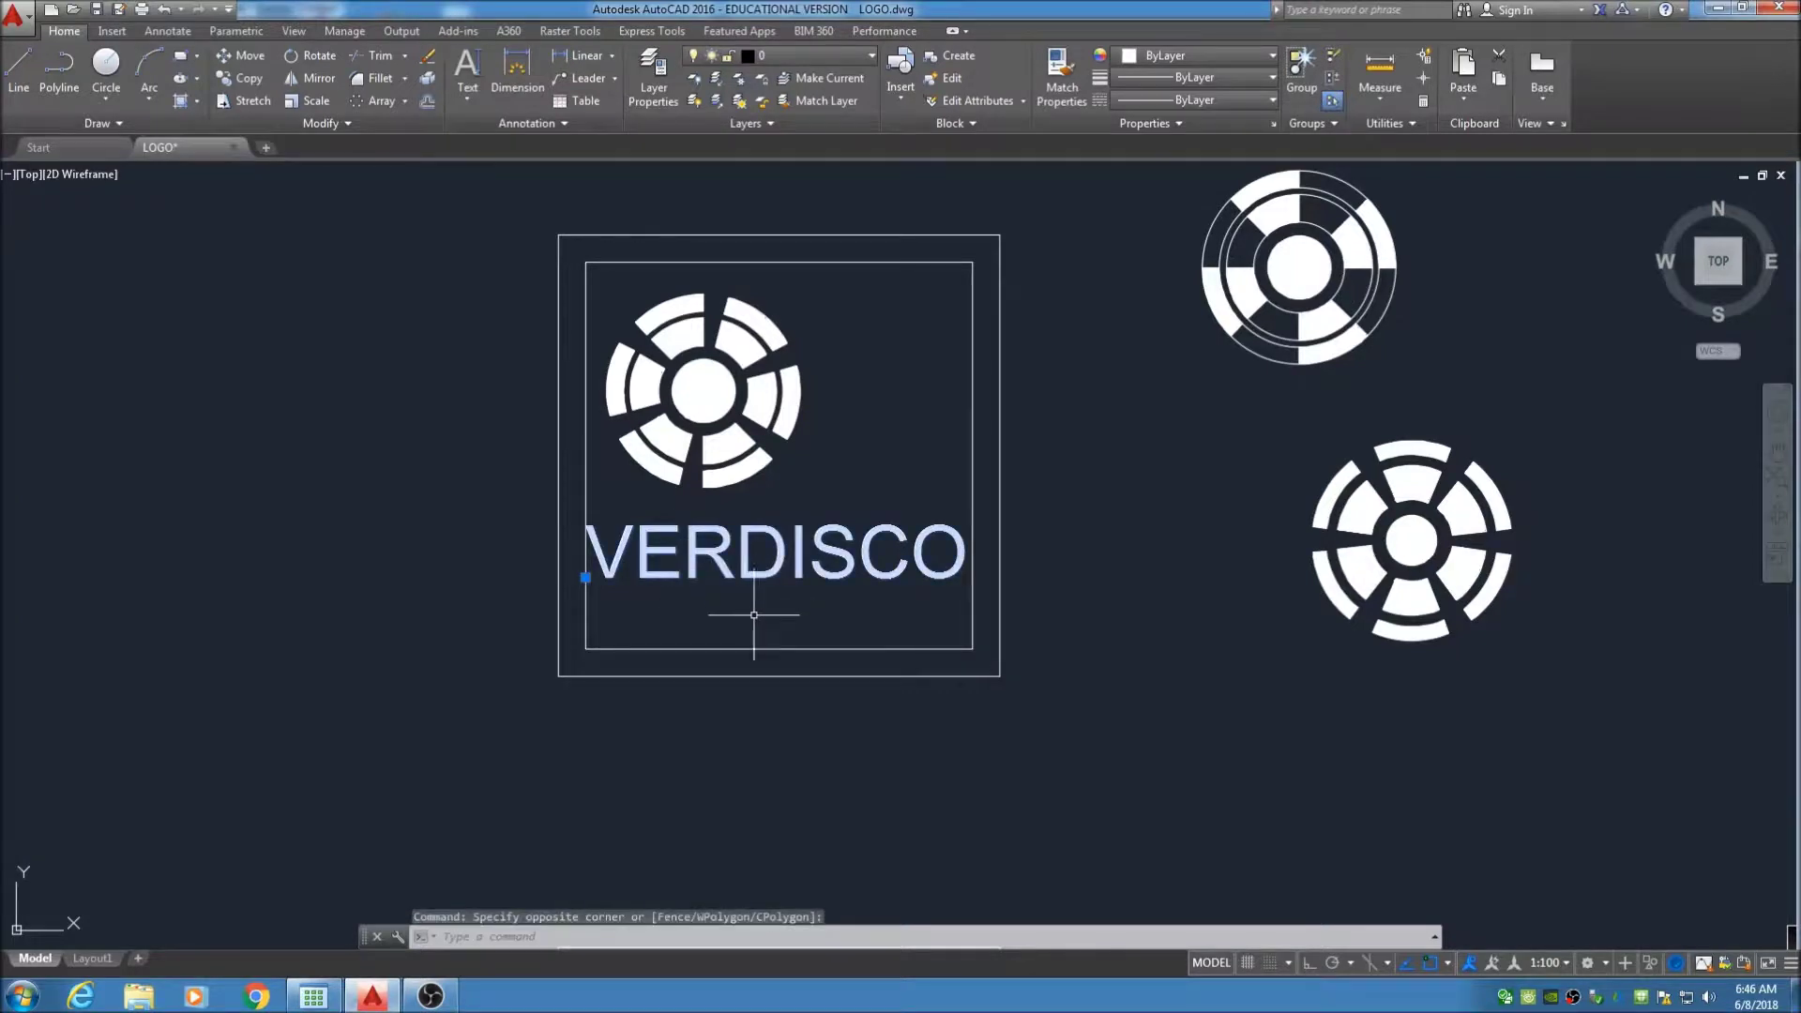
right_click(729, 571)
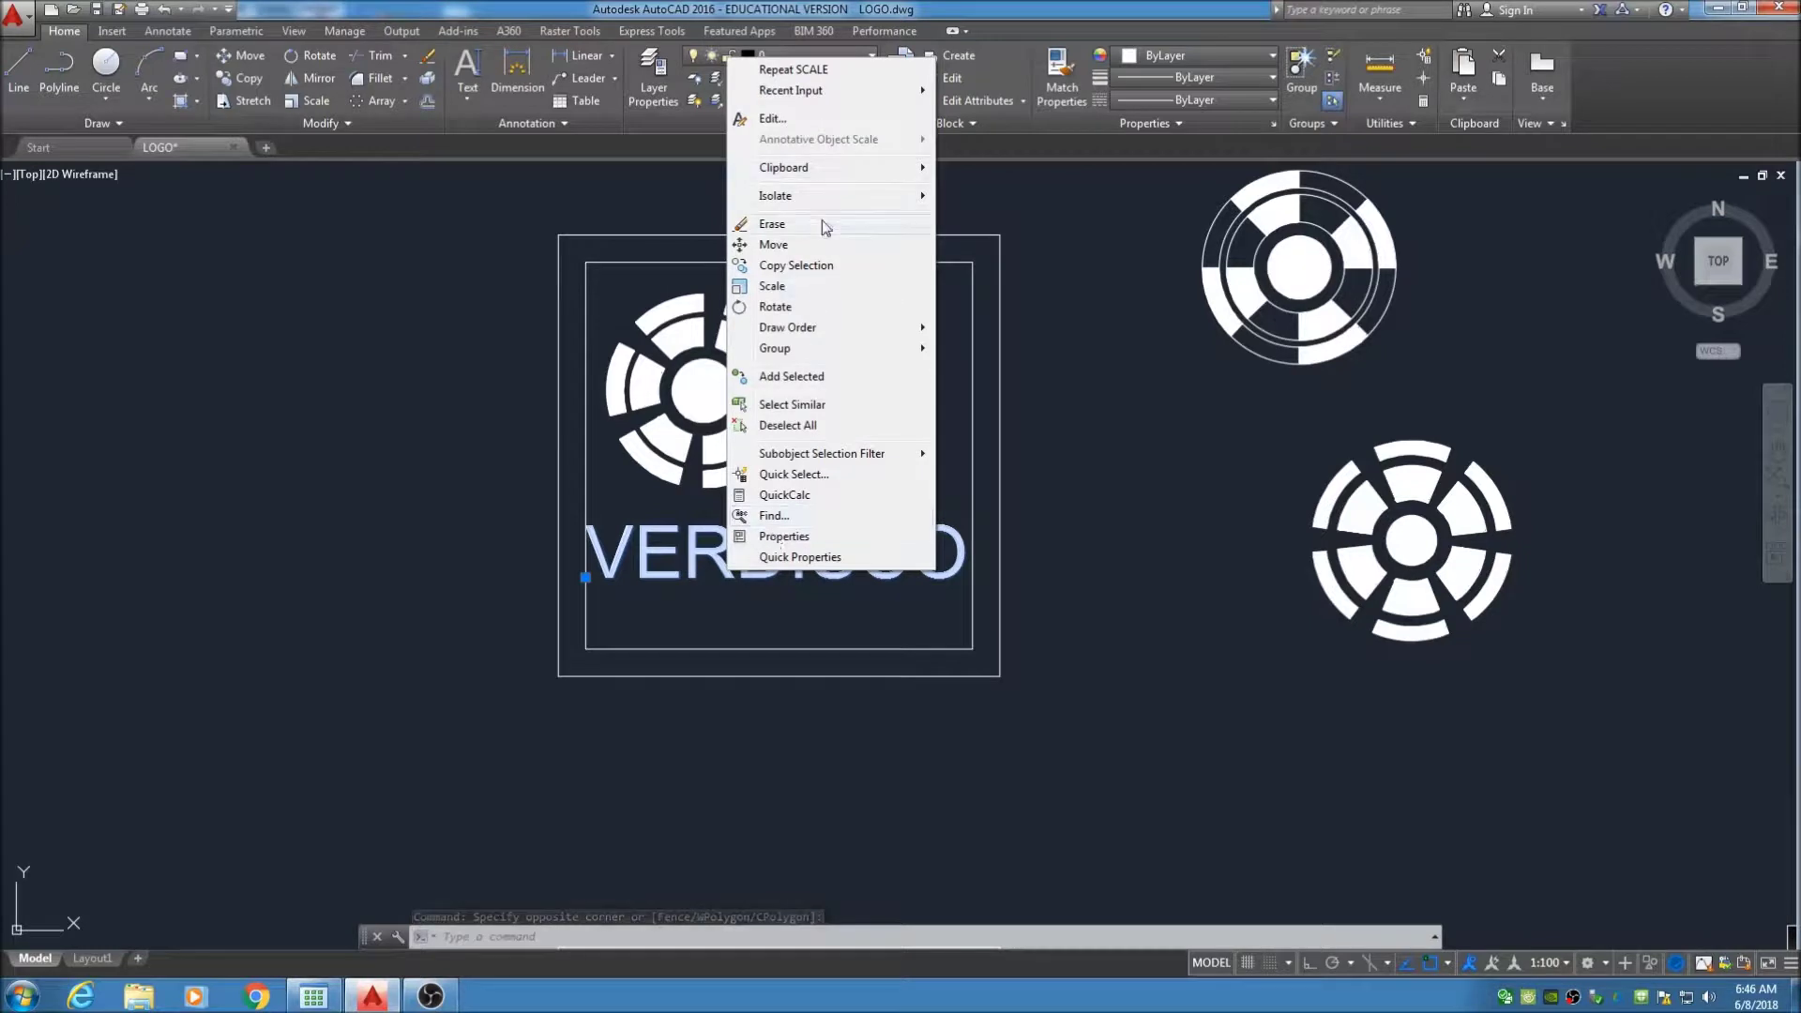
click(795, 266)
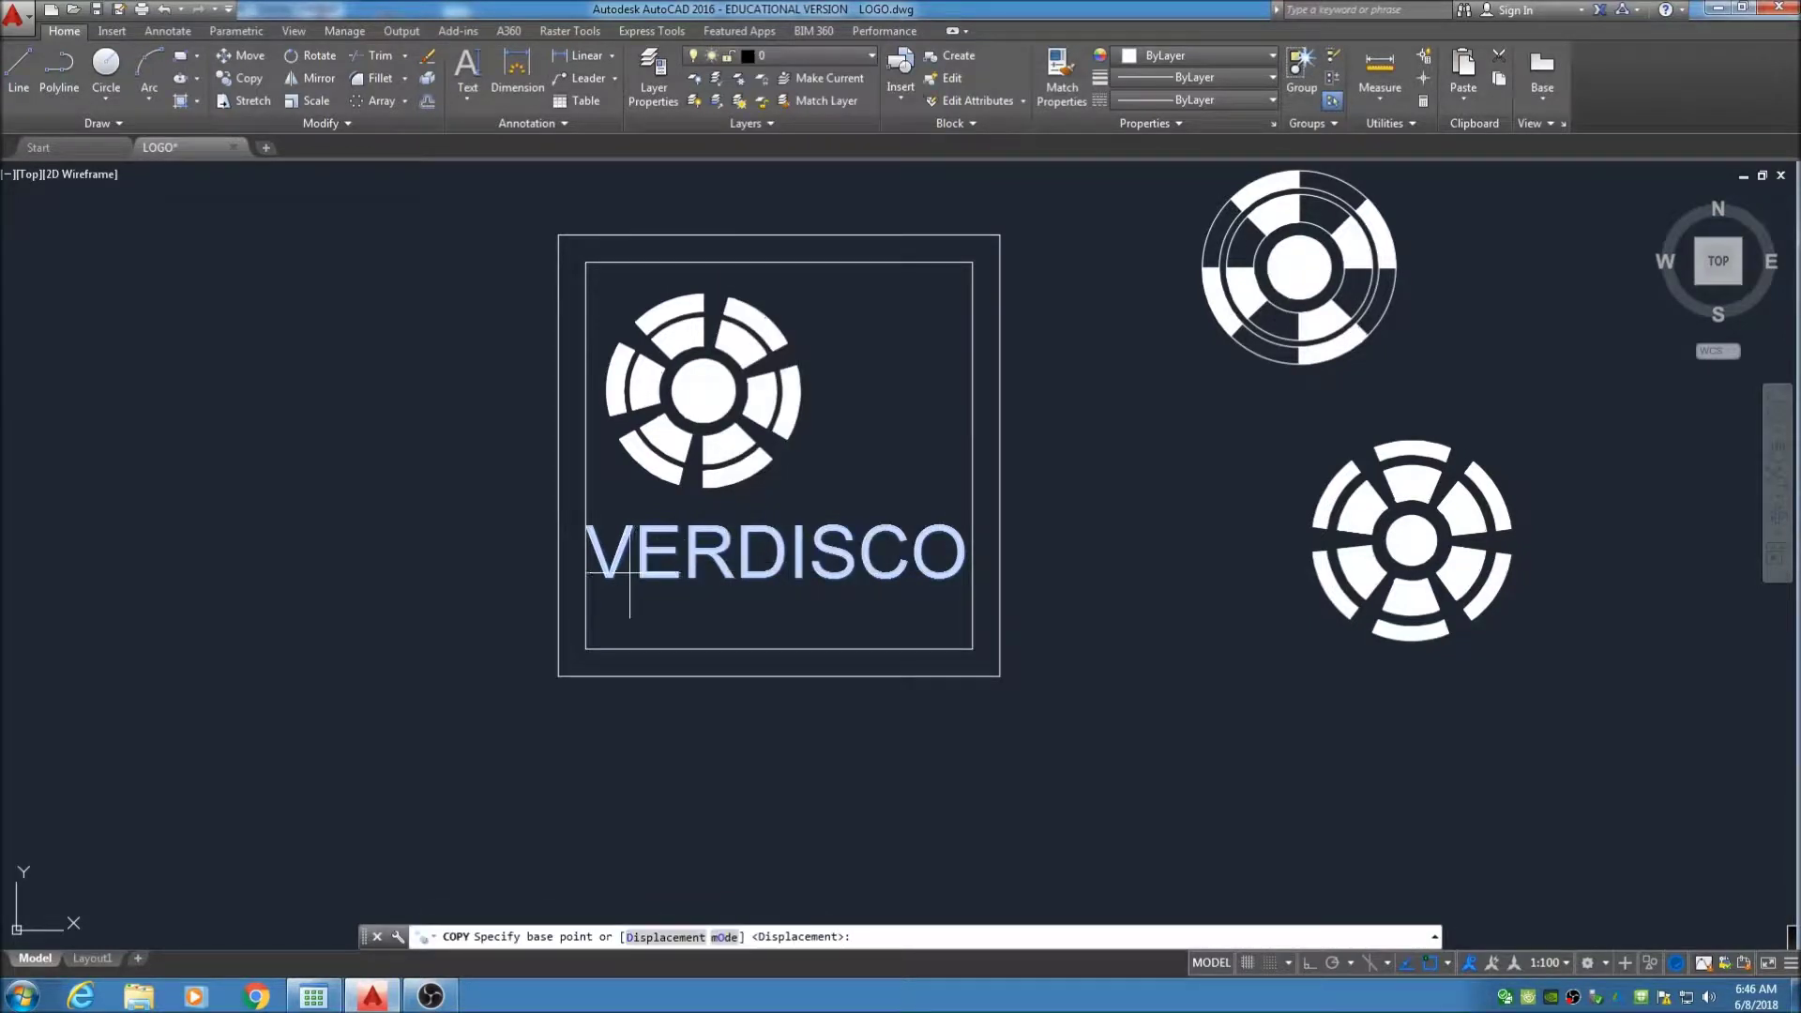
click(584, 577)
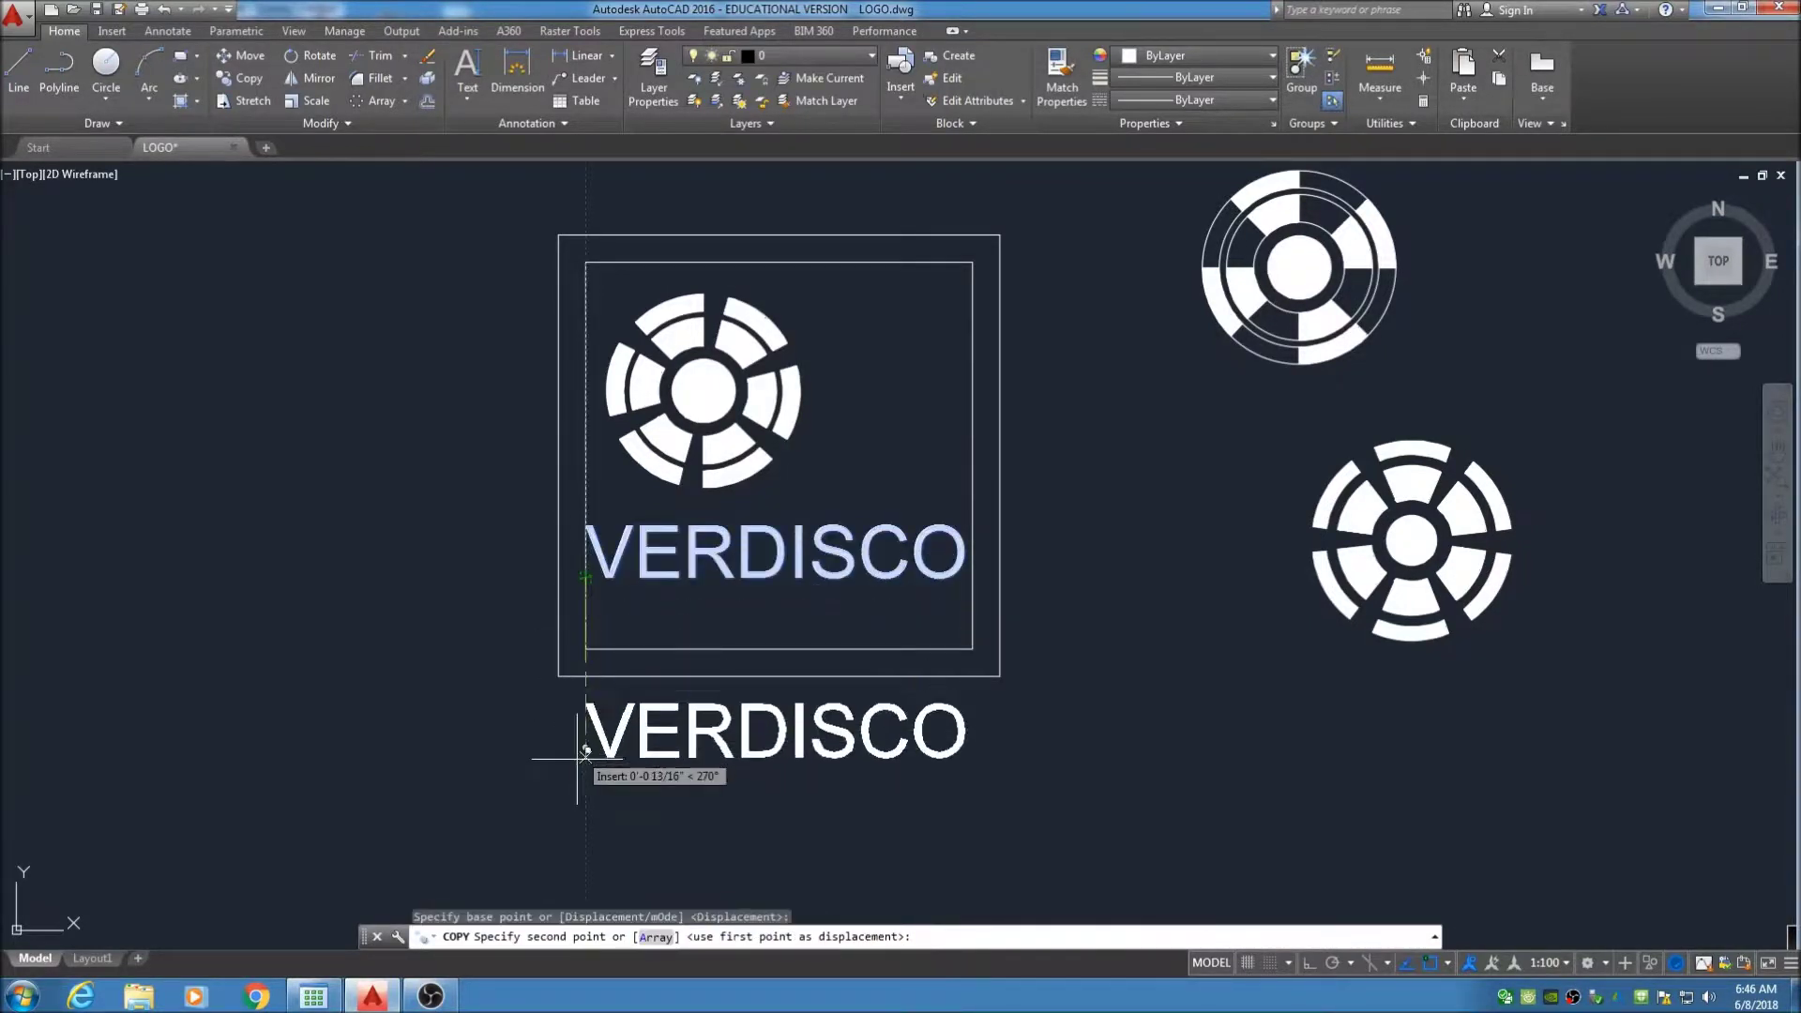
key(Escape)
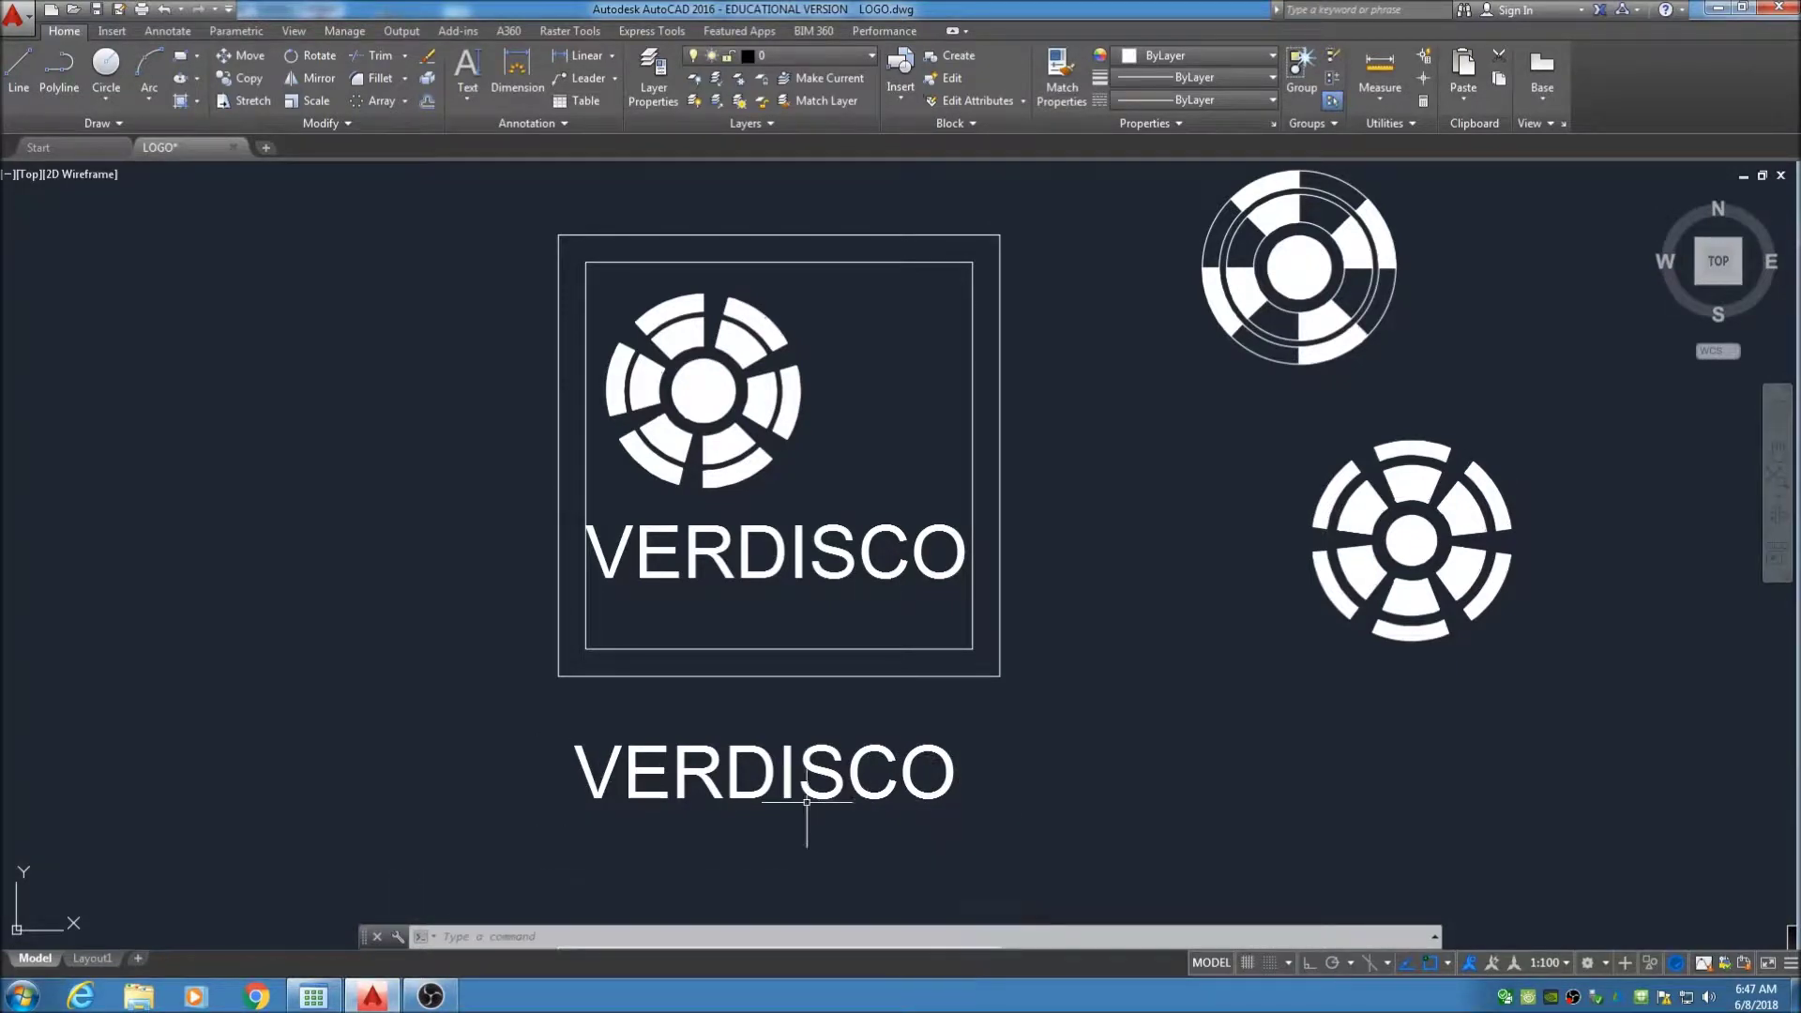
Change the content of the copied VERDISCO text below the square to "Industries"
middle_drag(784, 835, 794, 806)
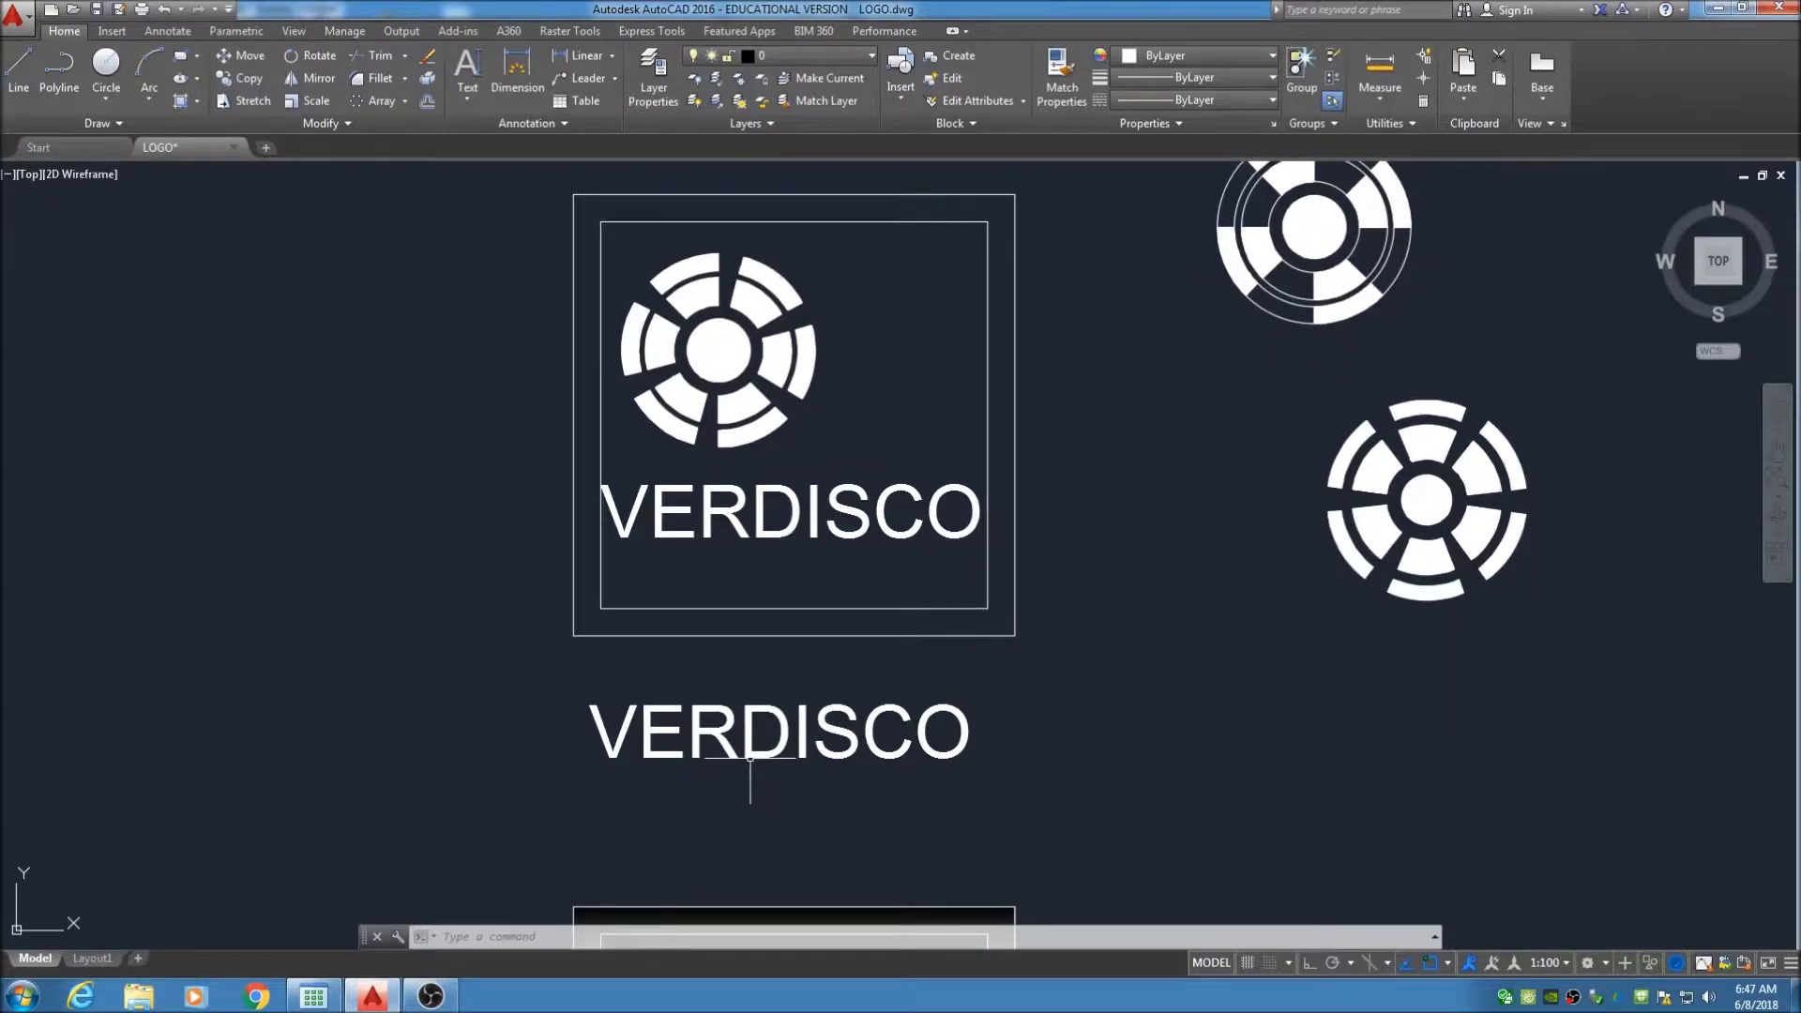
click(748, 757)
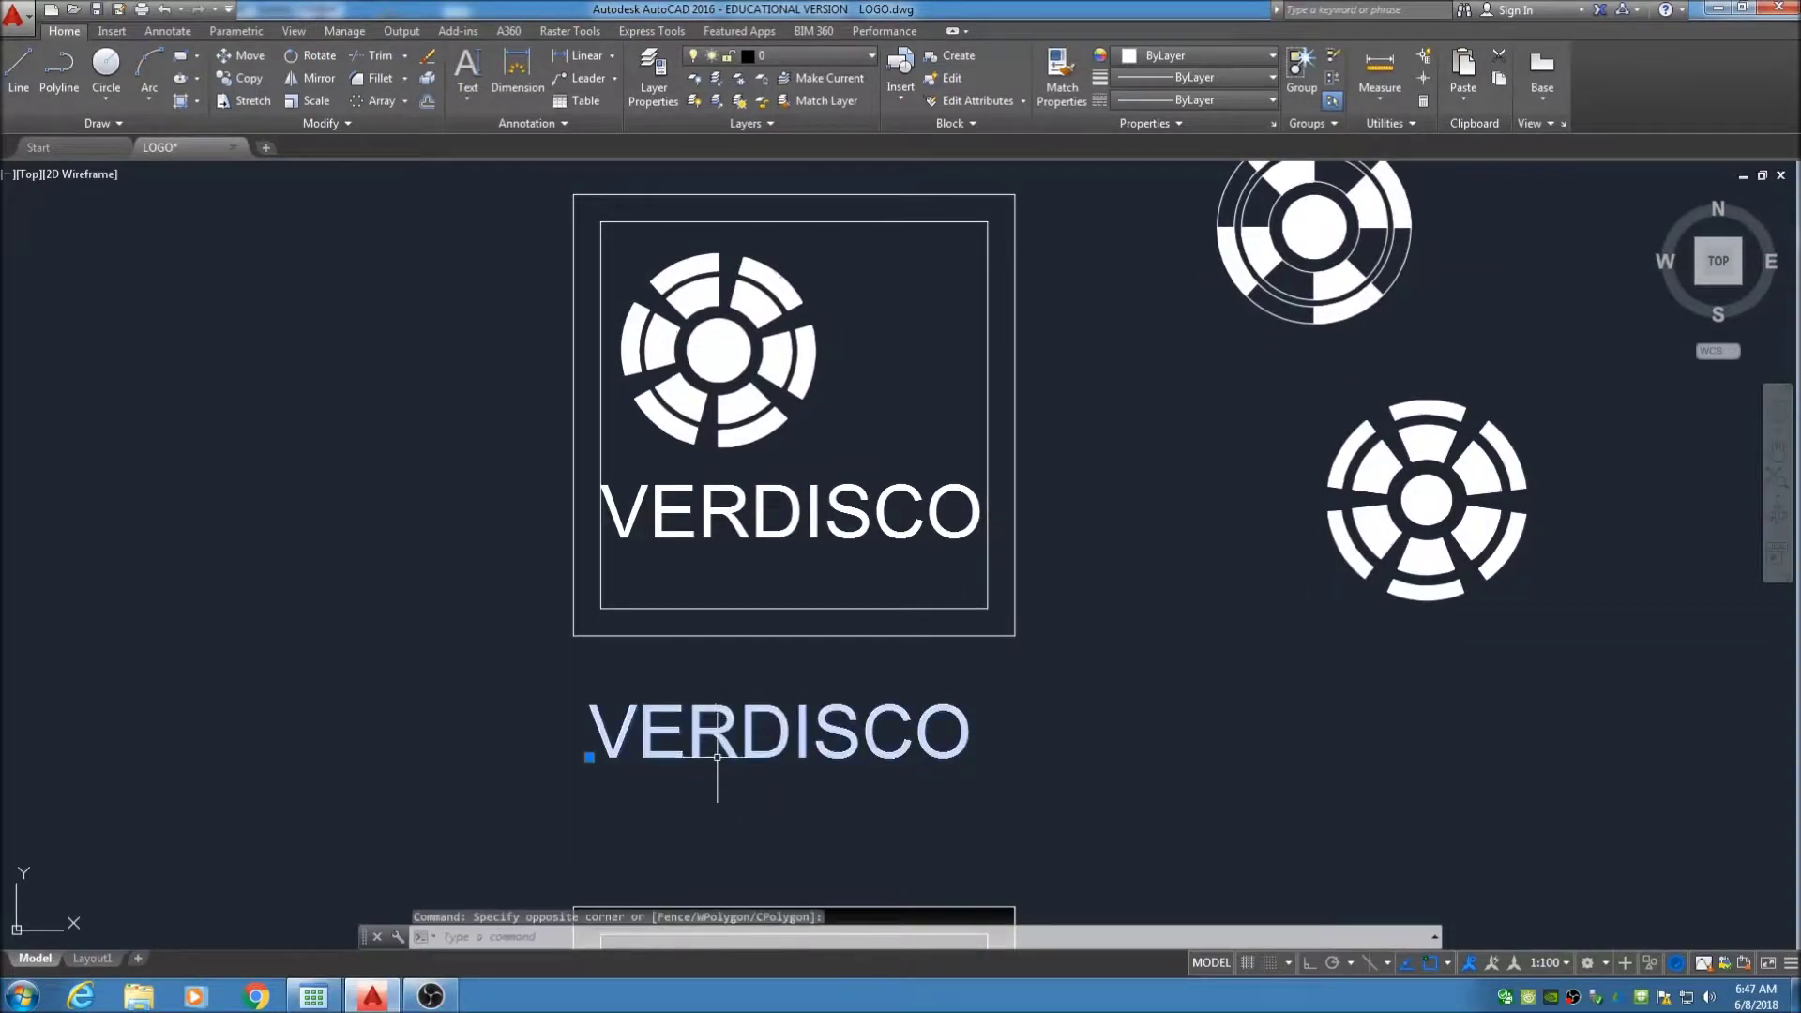
key(Escape)
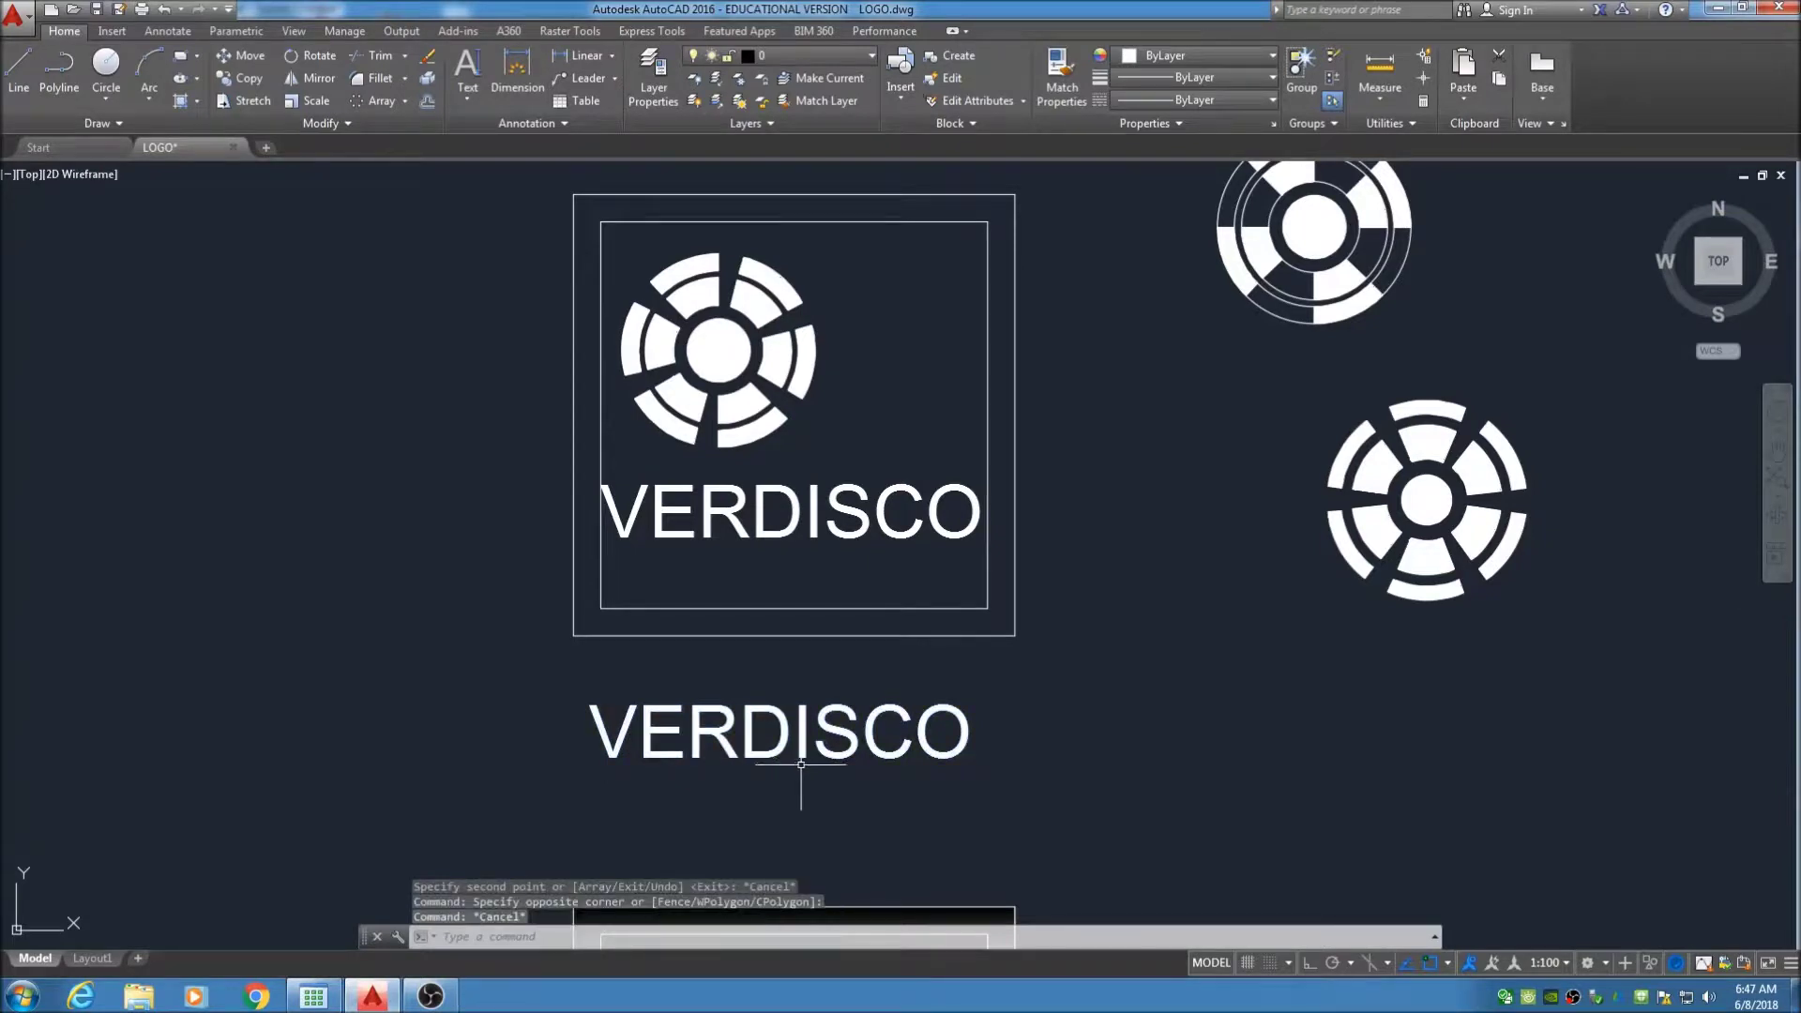
mouse_move(817, 787)
mouse_down()
mouse_move(725, 741)
mouse_move(720, 755)
mouse_up()
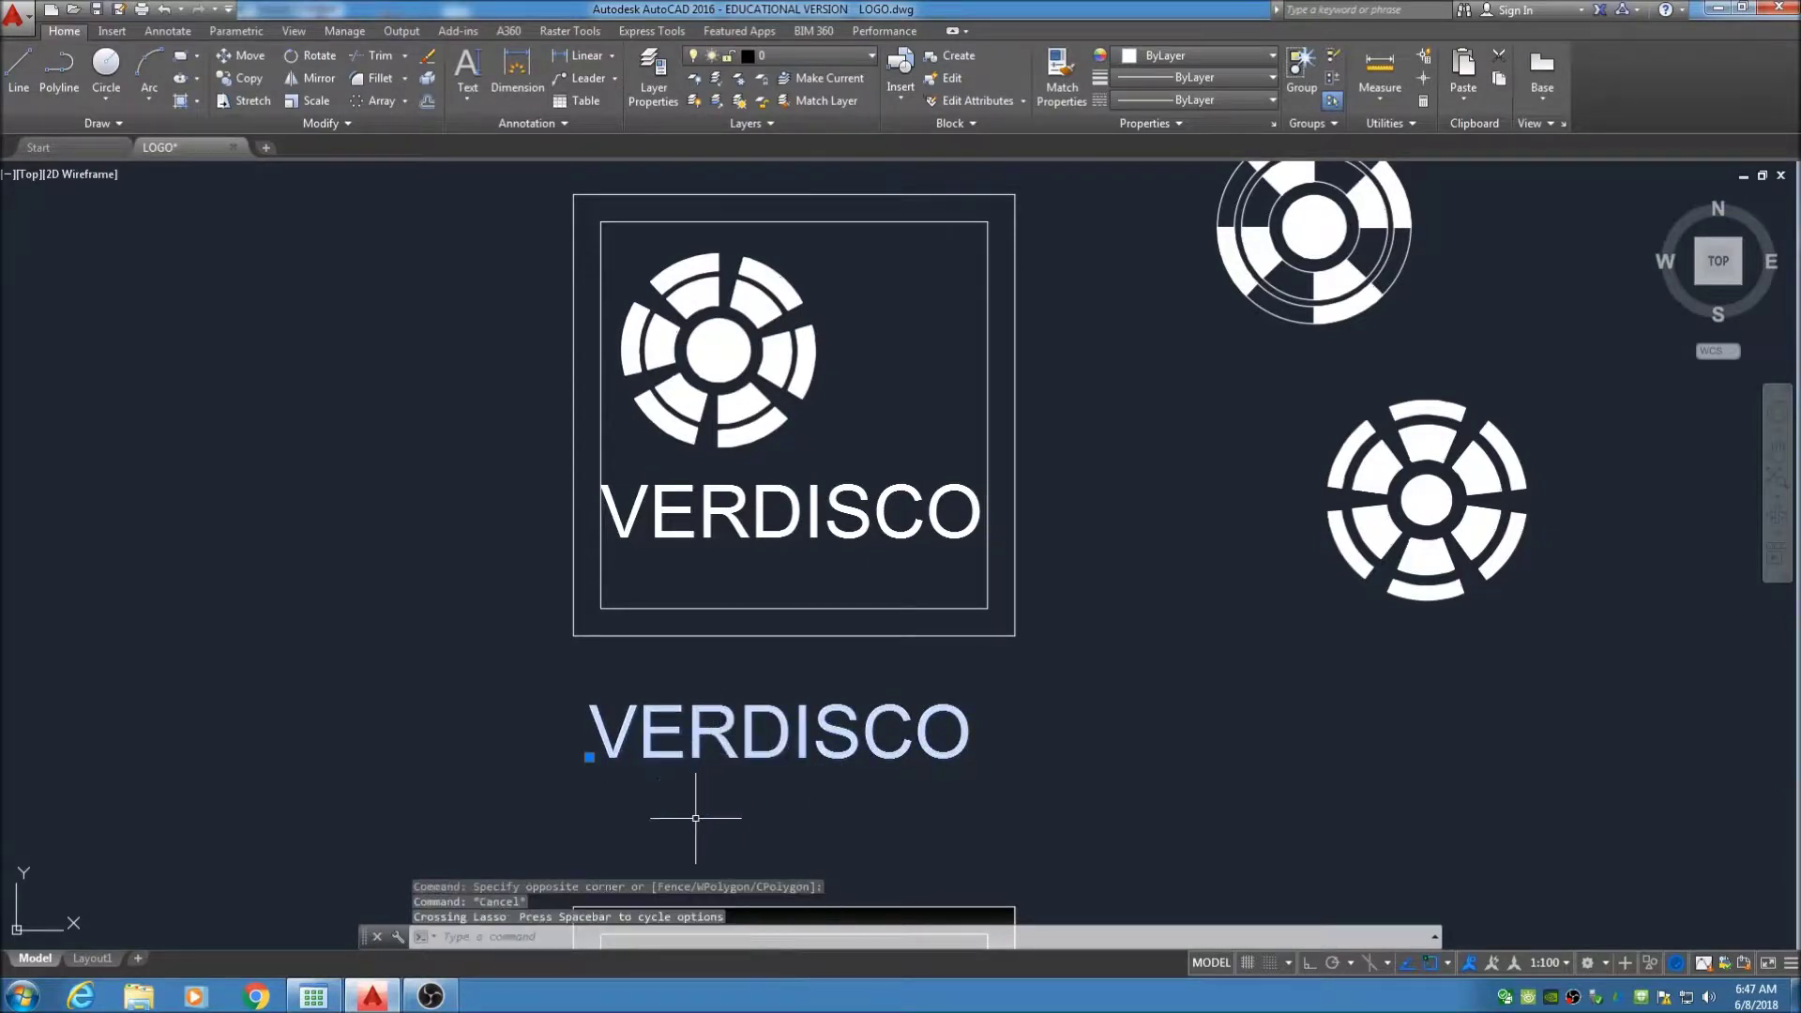
double_click(711, 737)
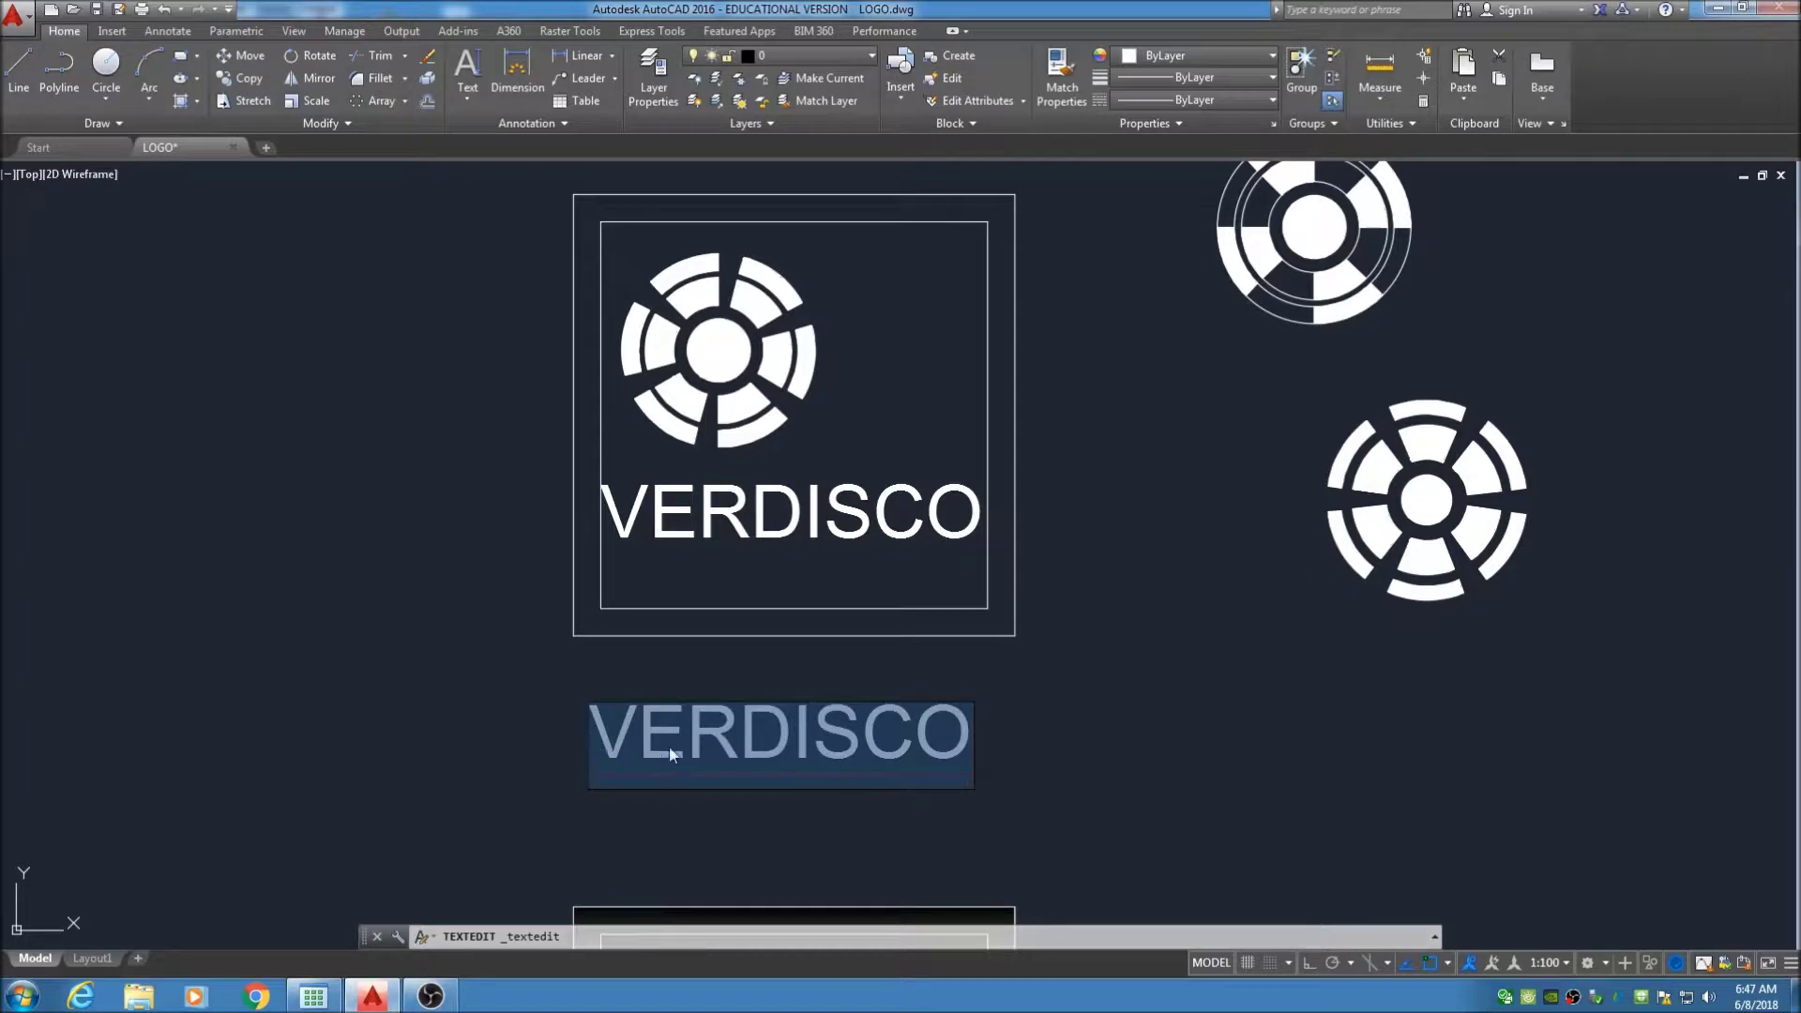
click(919, 740)
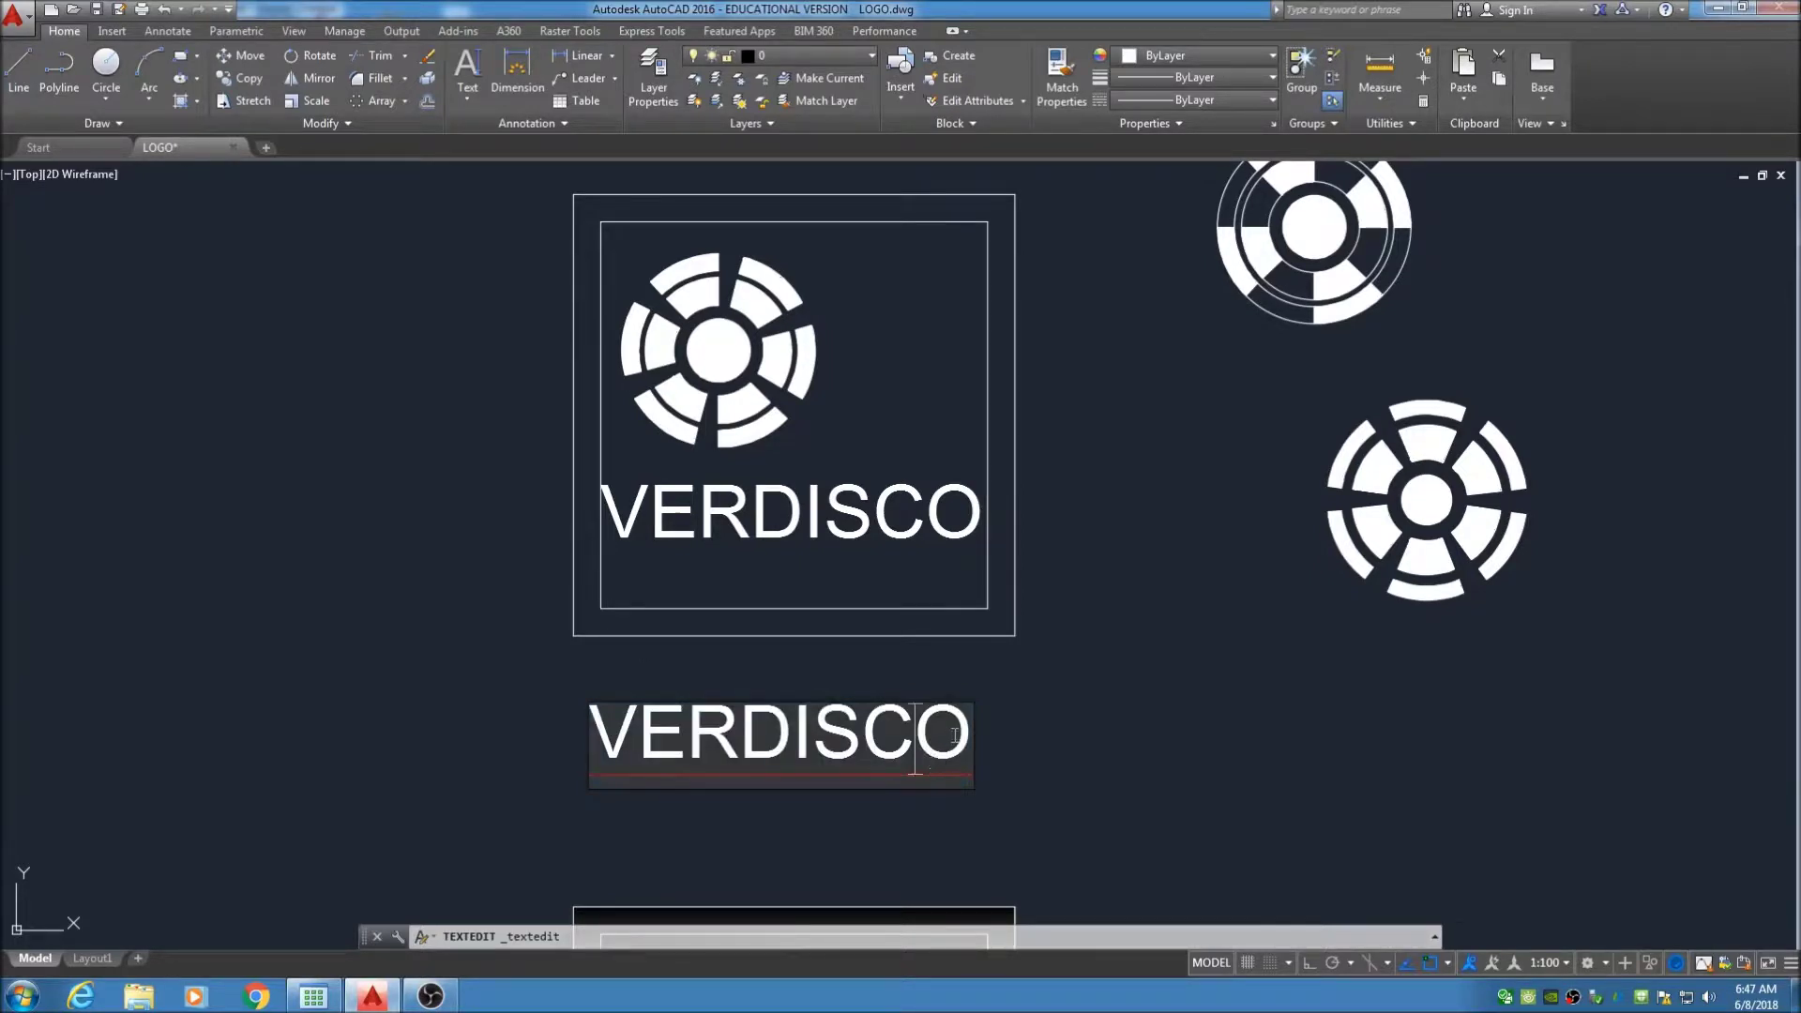
drag(971, 732, 604, 739)
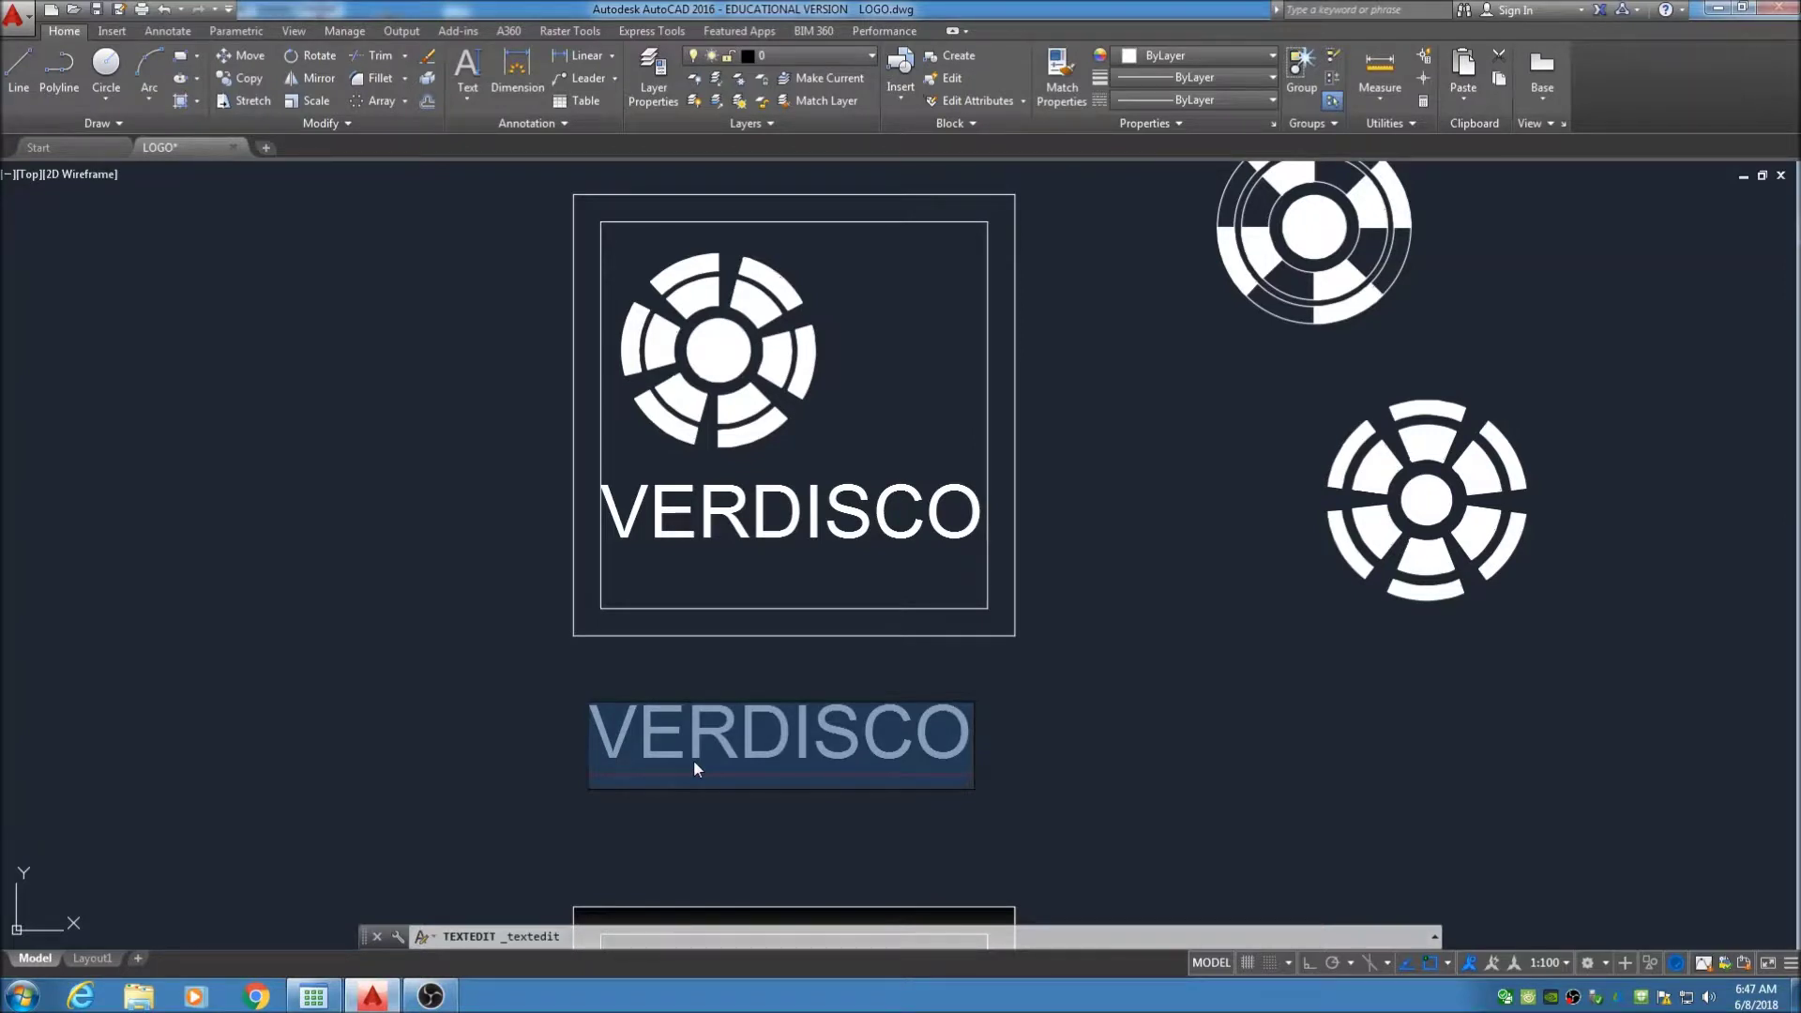
key(Delete)
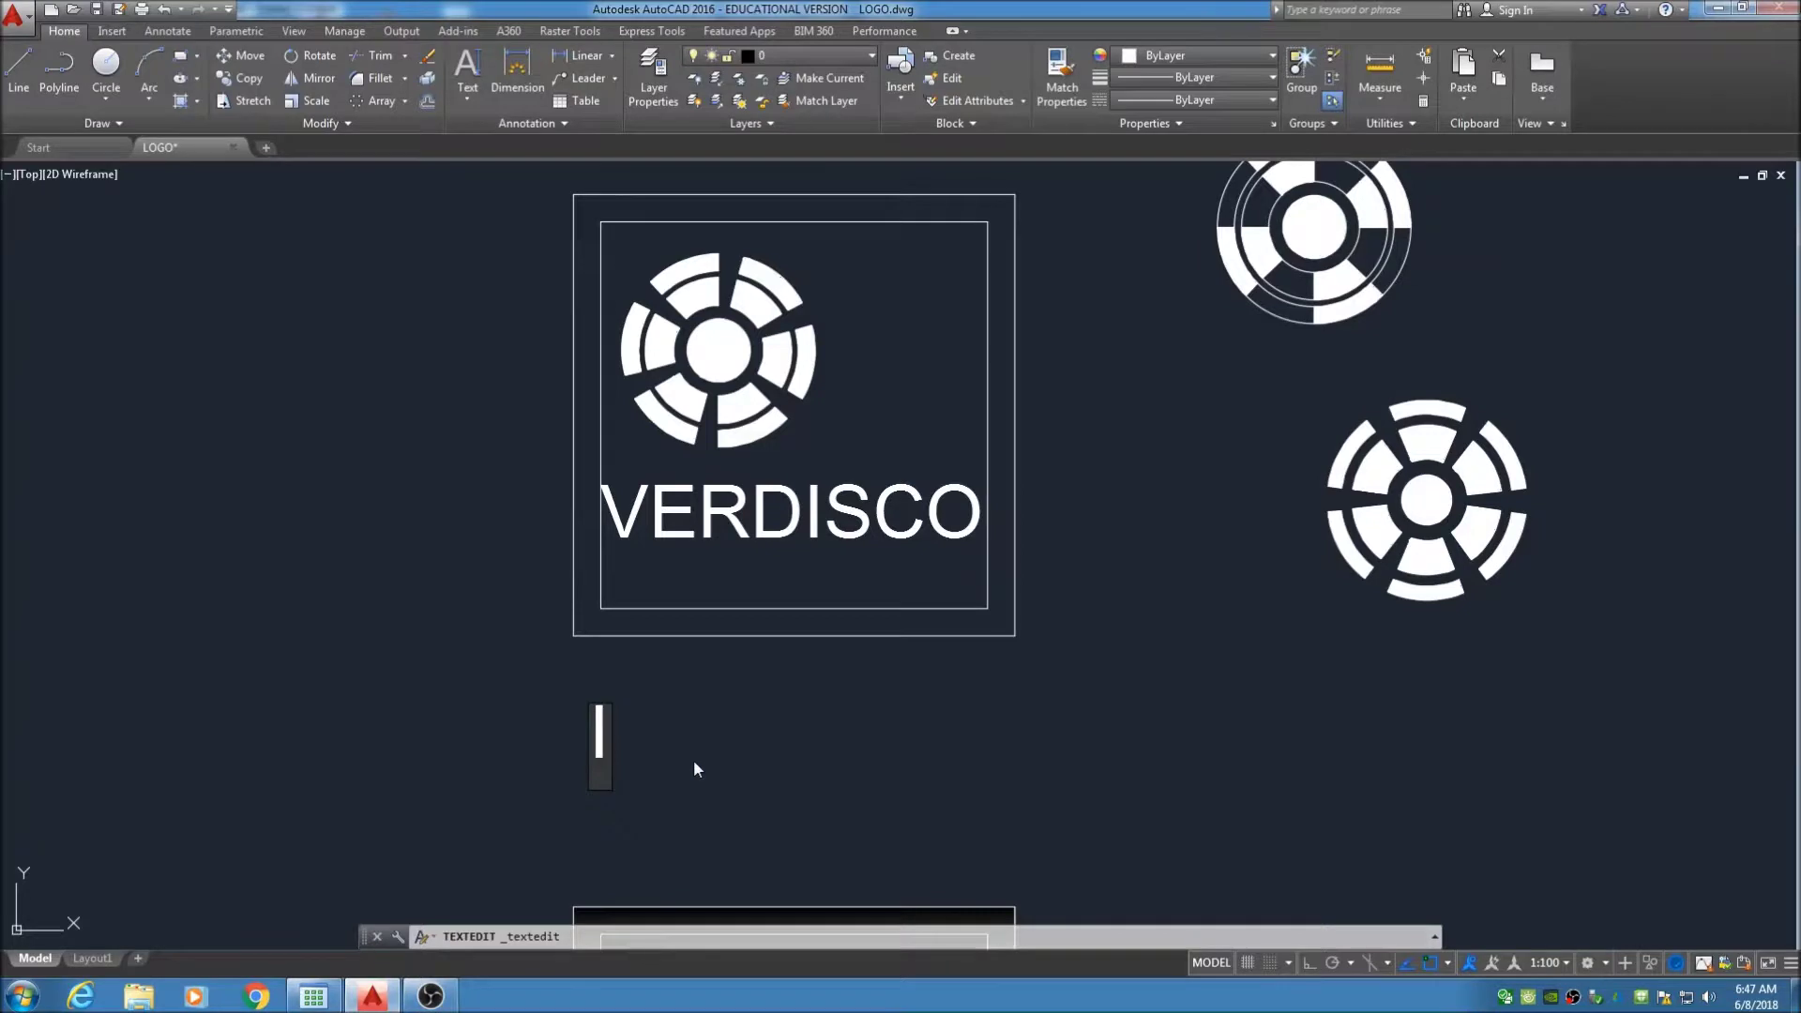
text(Industries)
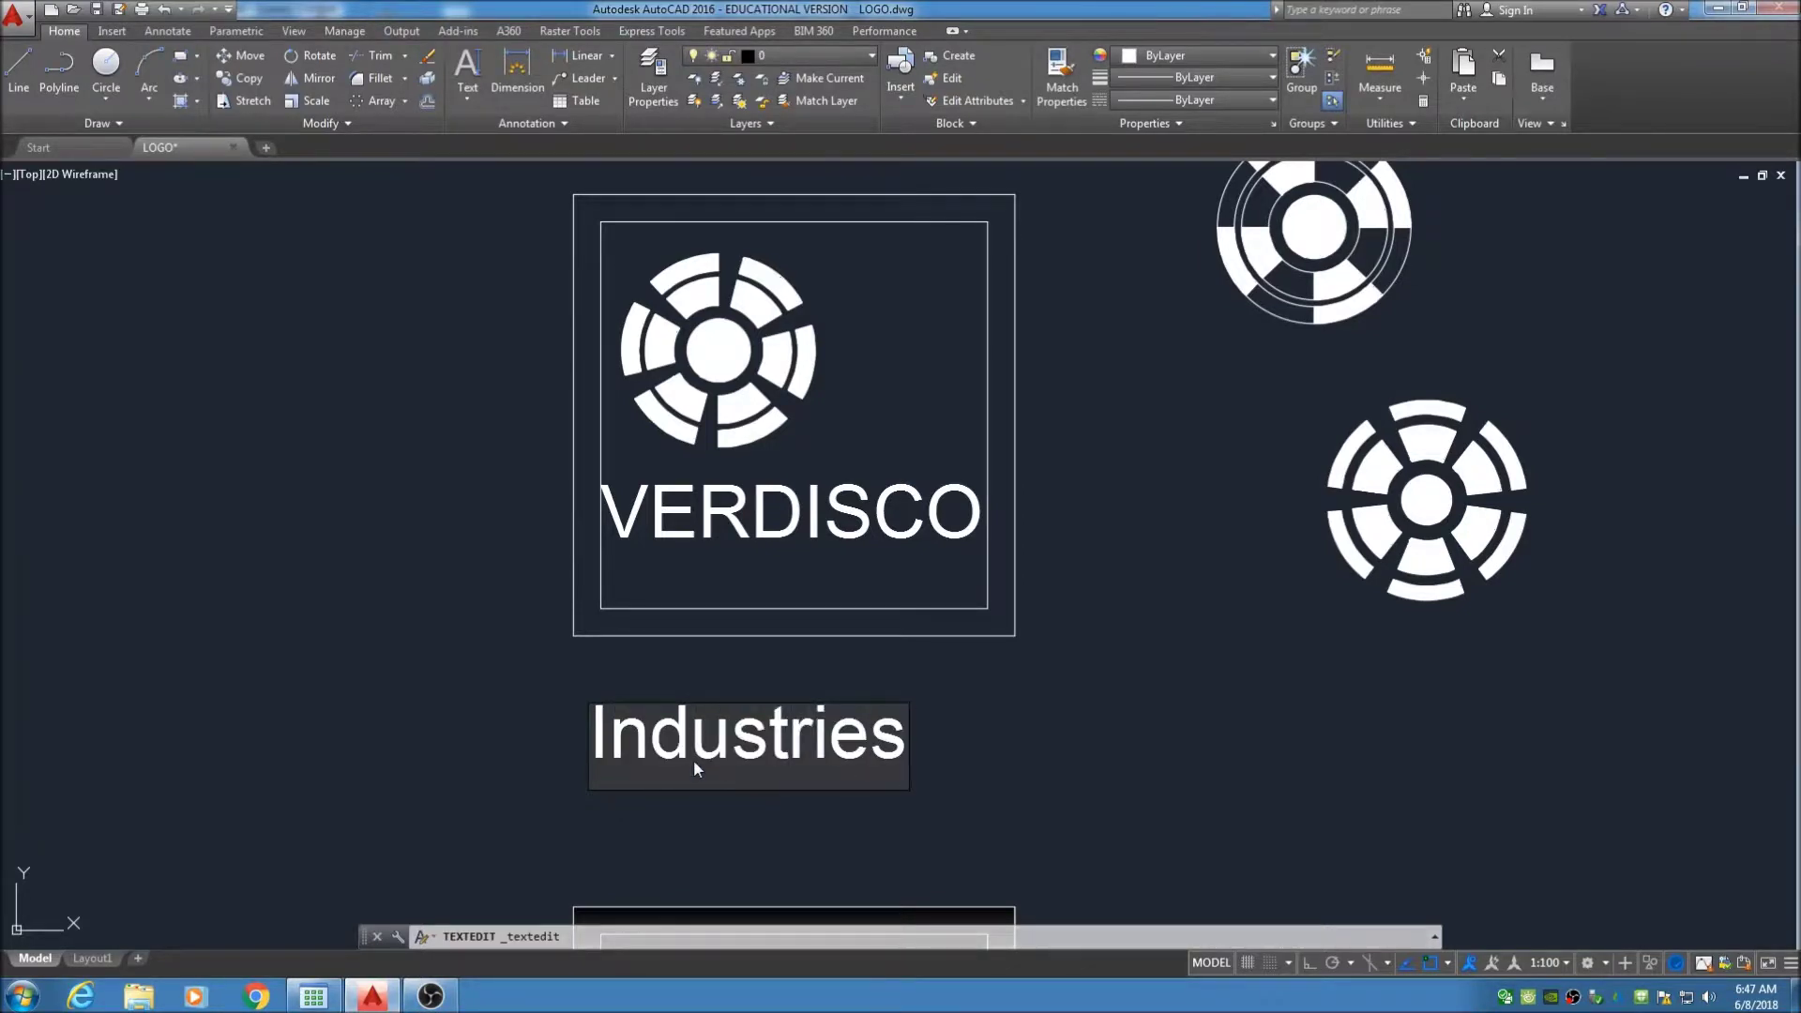
click(1088, 751)
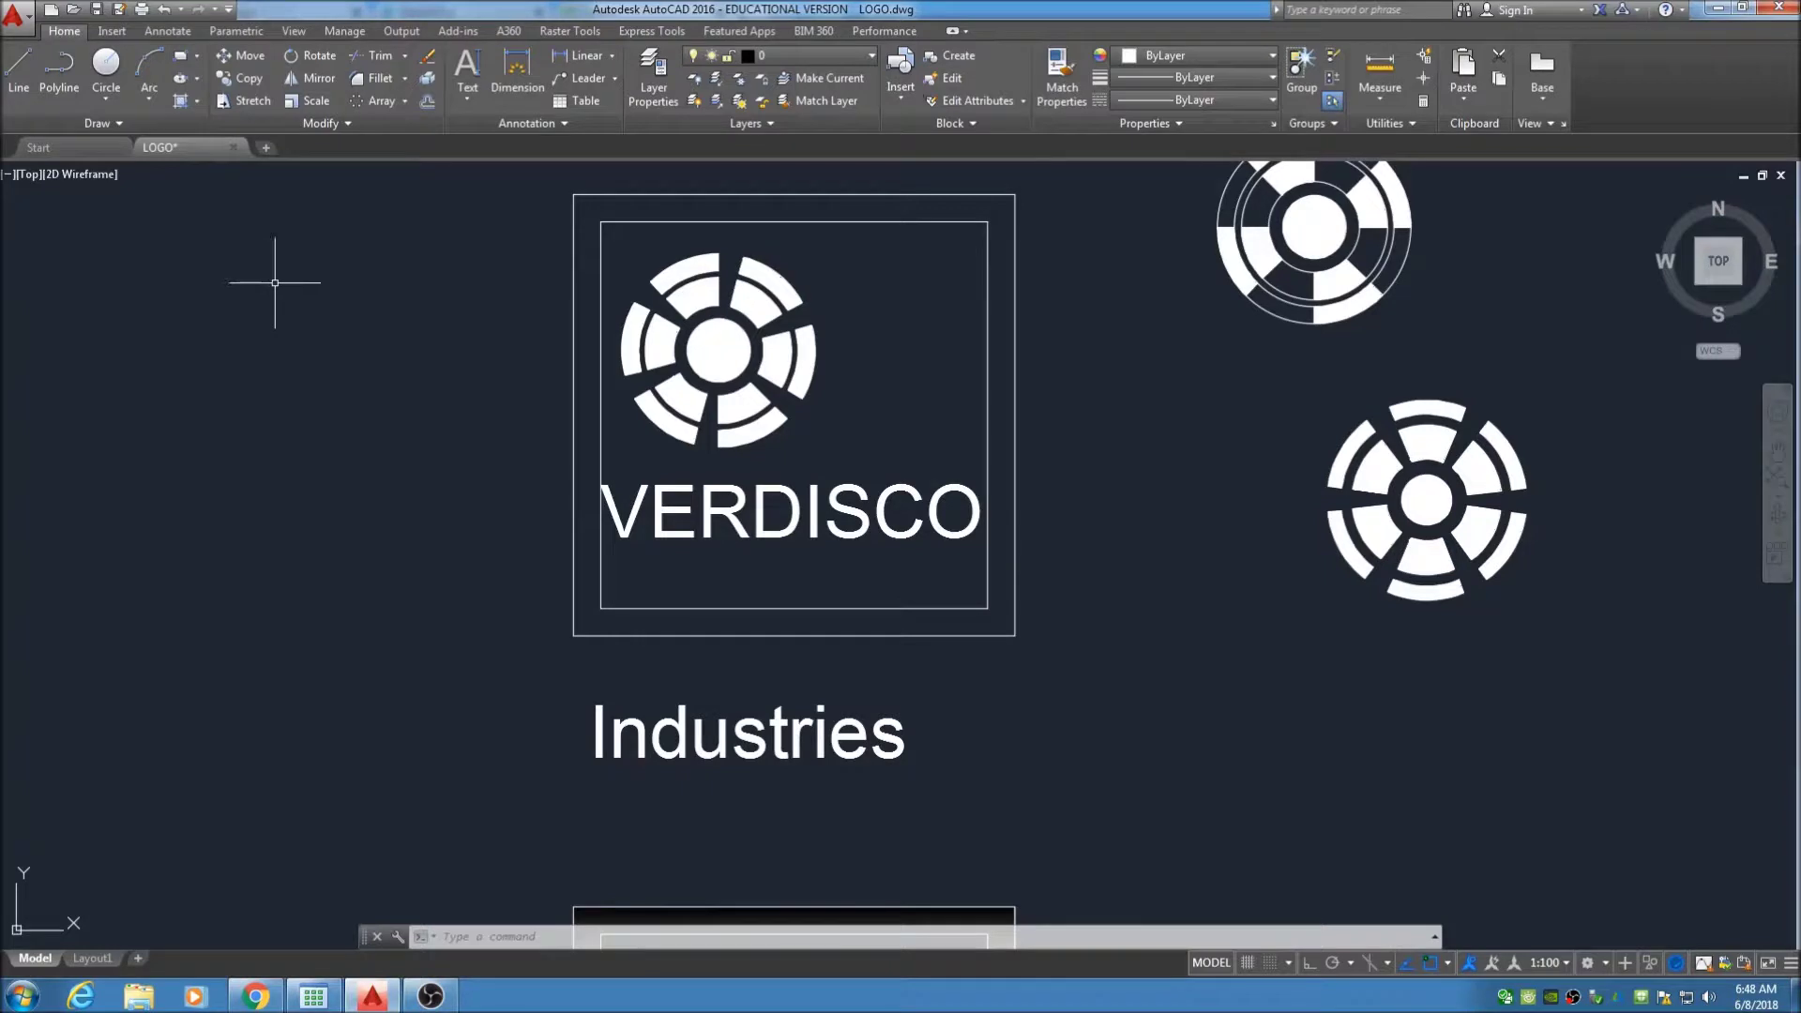
Move the Industries text by its insertion point into the inner square, directly under VERDISCO and slightly indented from the left edge
click(245, 55)
click(905, 820)
click(566, 713)
key(Return)
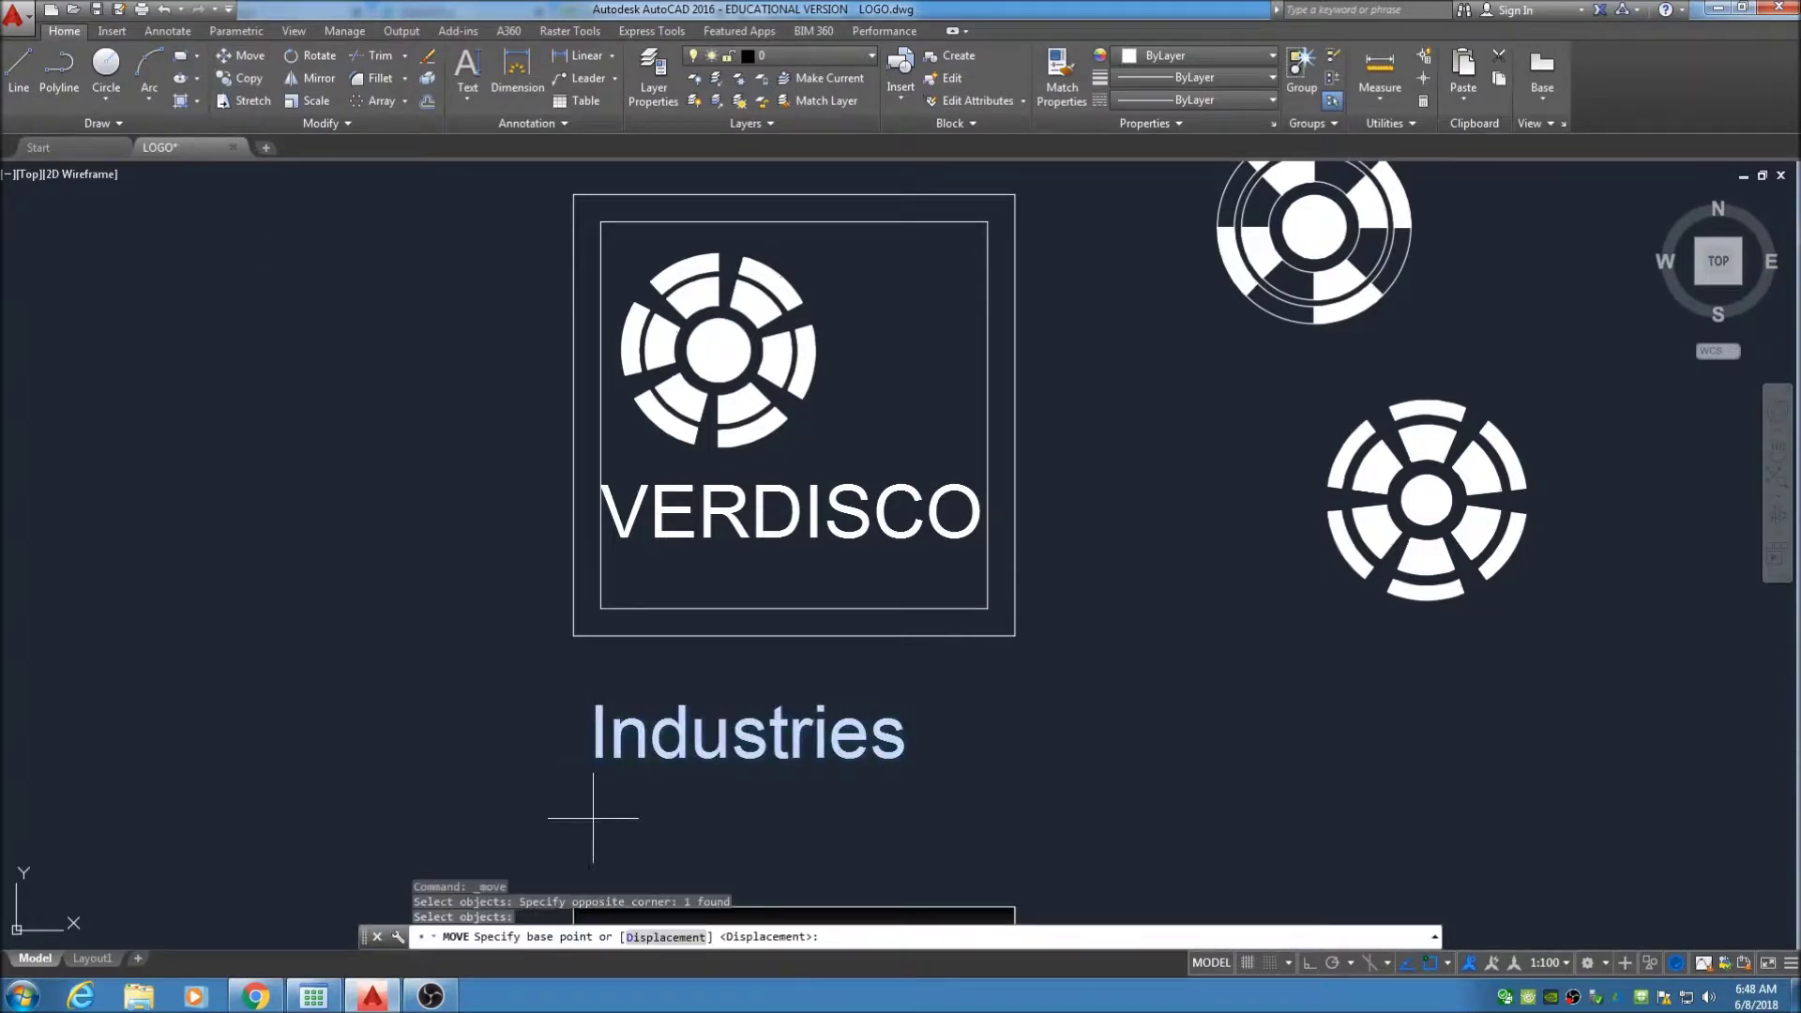
click(591, 756)
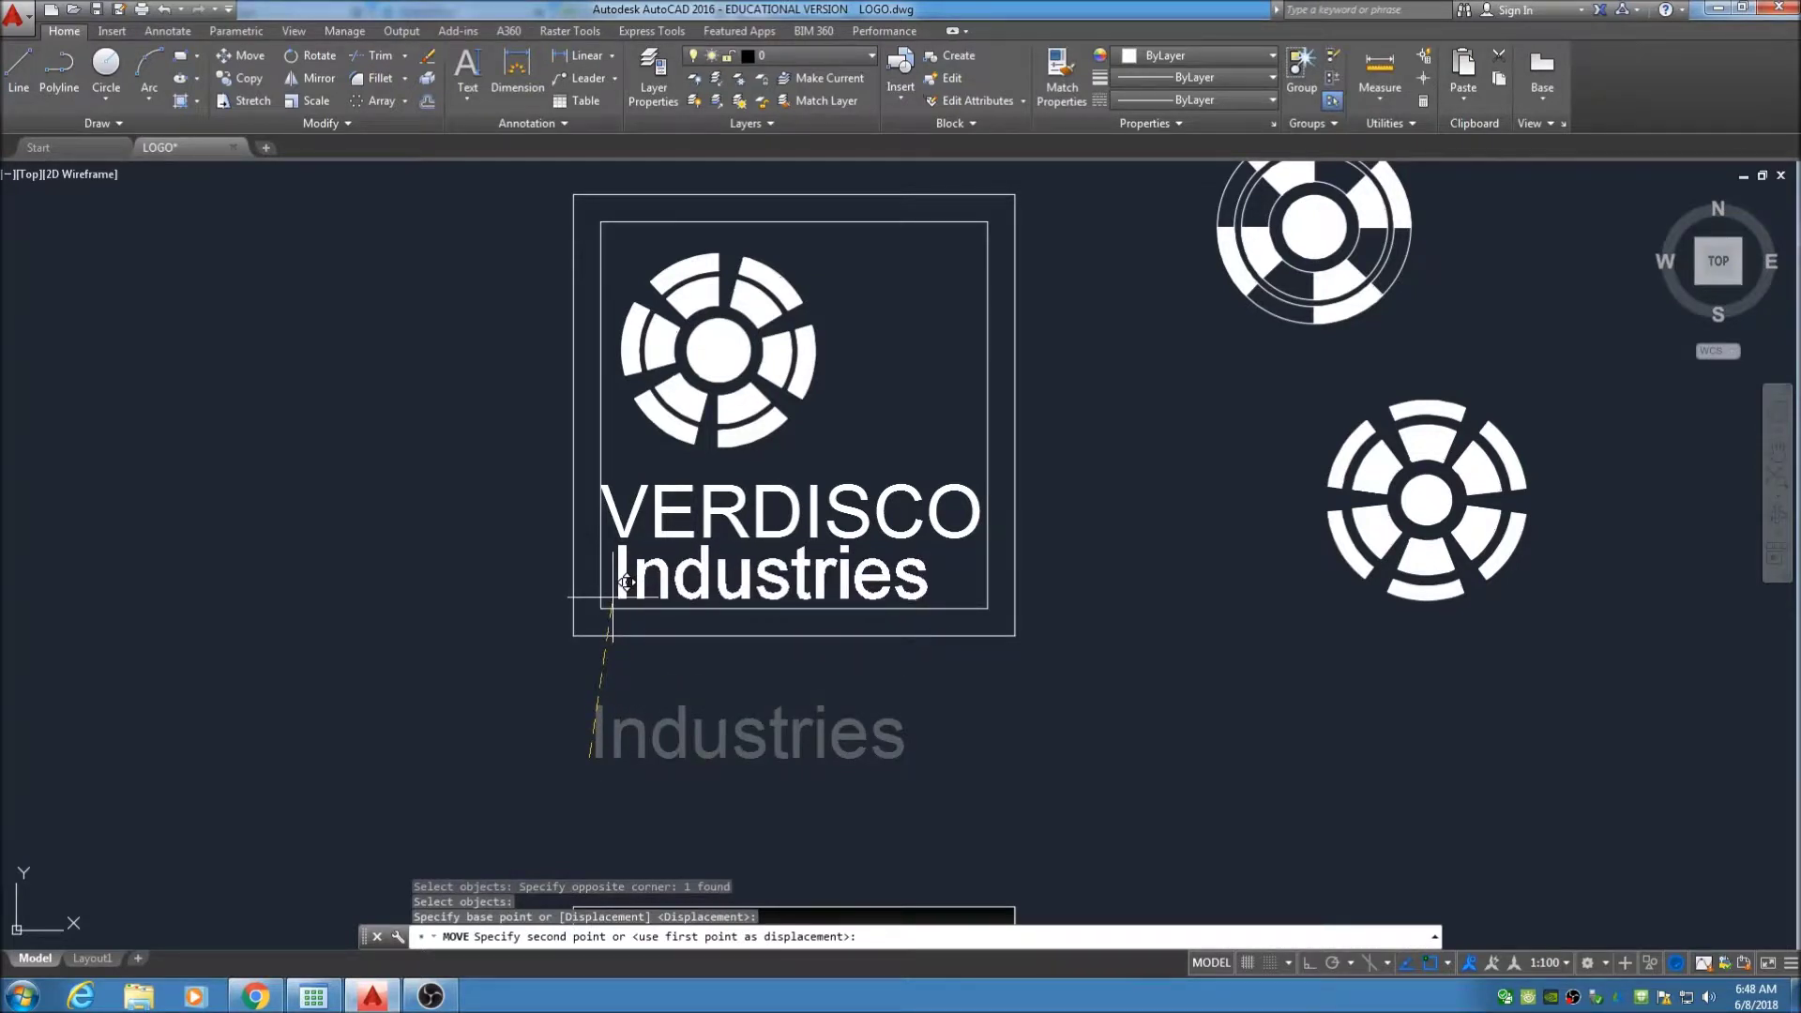
click(615, 596)
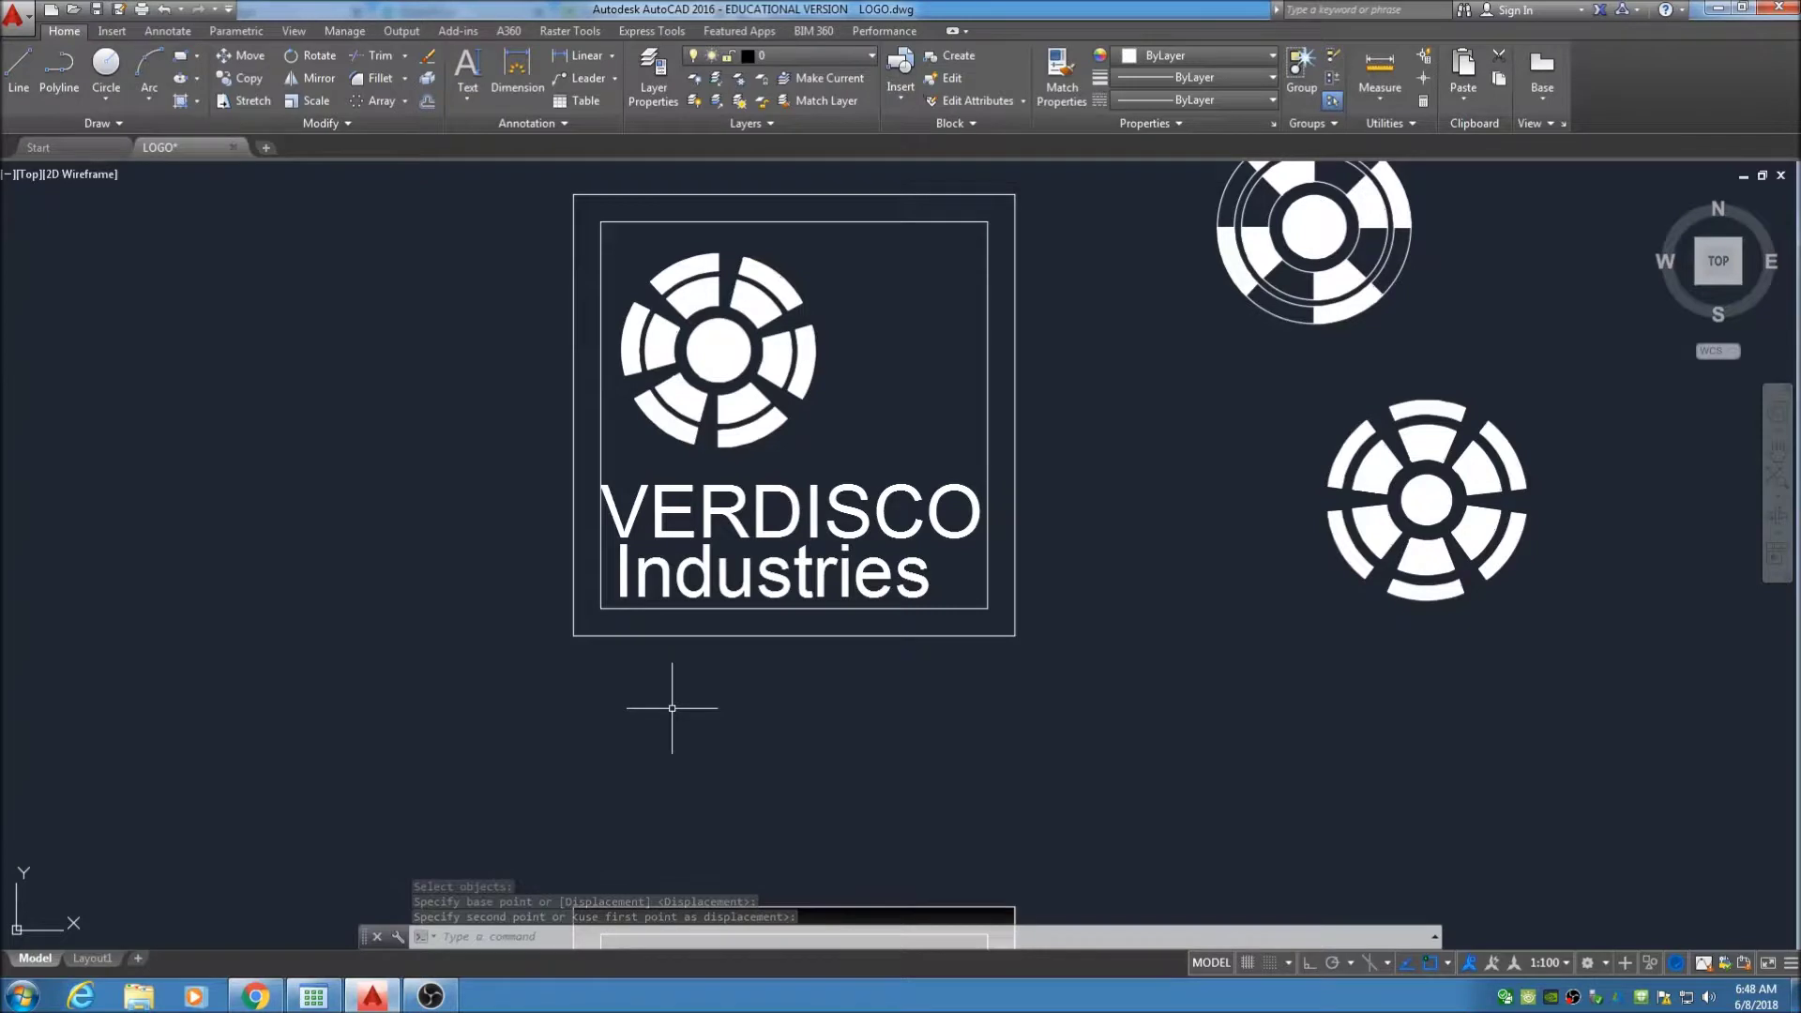
Set the text style of the Industries text to SANSERIF in its properties
double_click(752, 586)
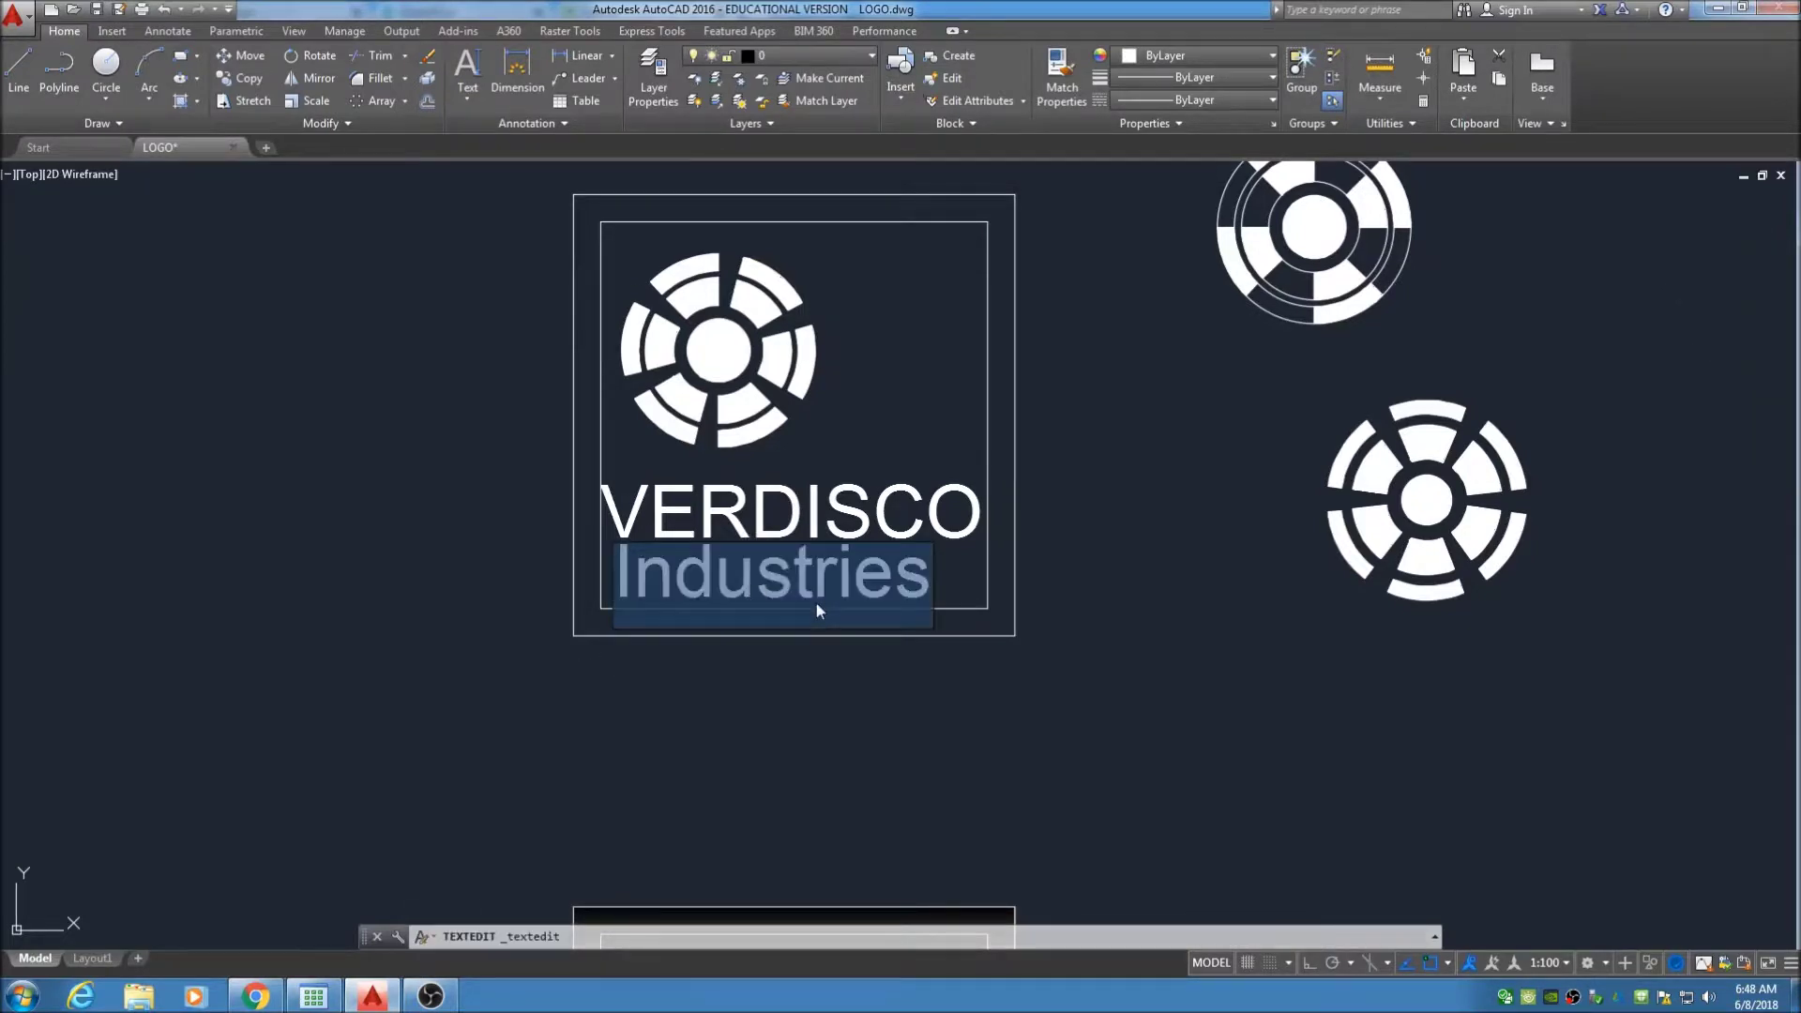
key(Escape)
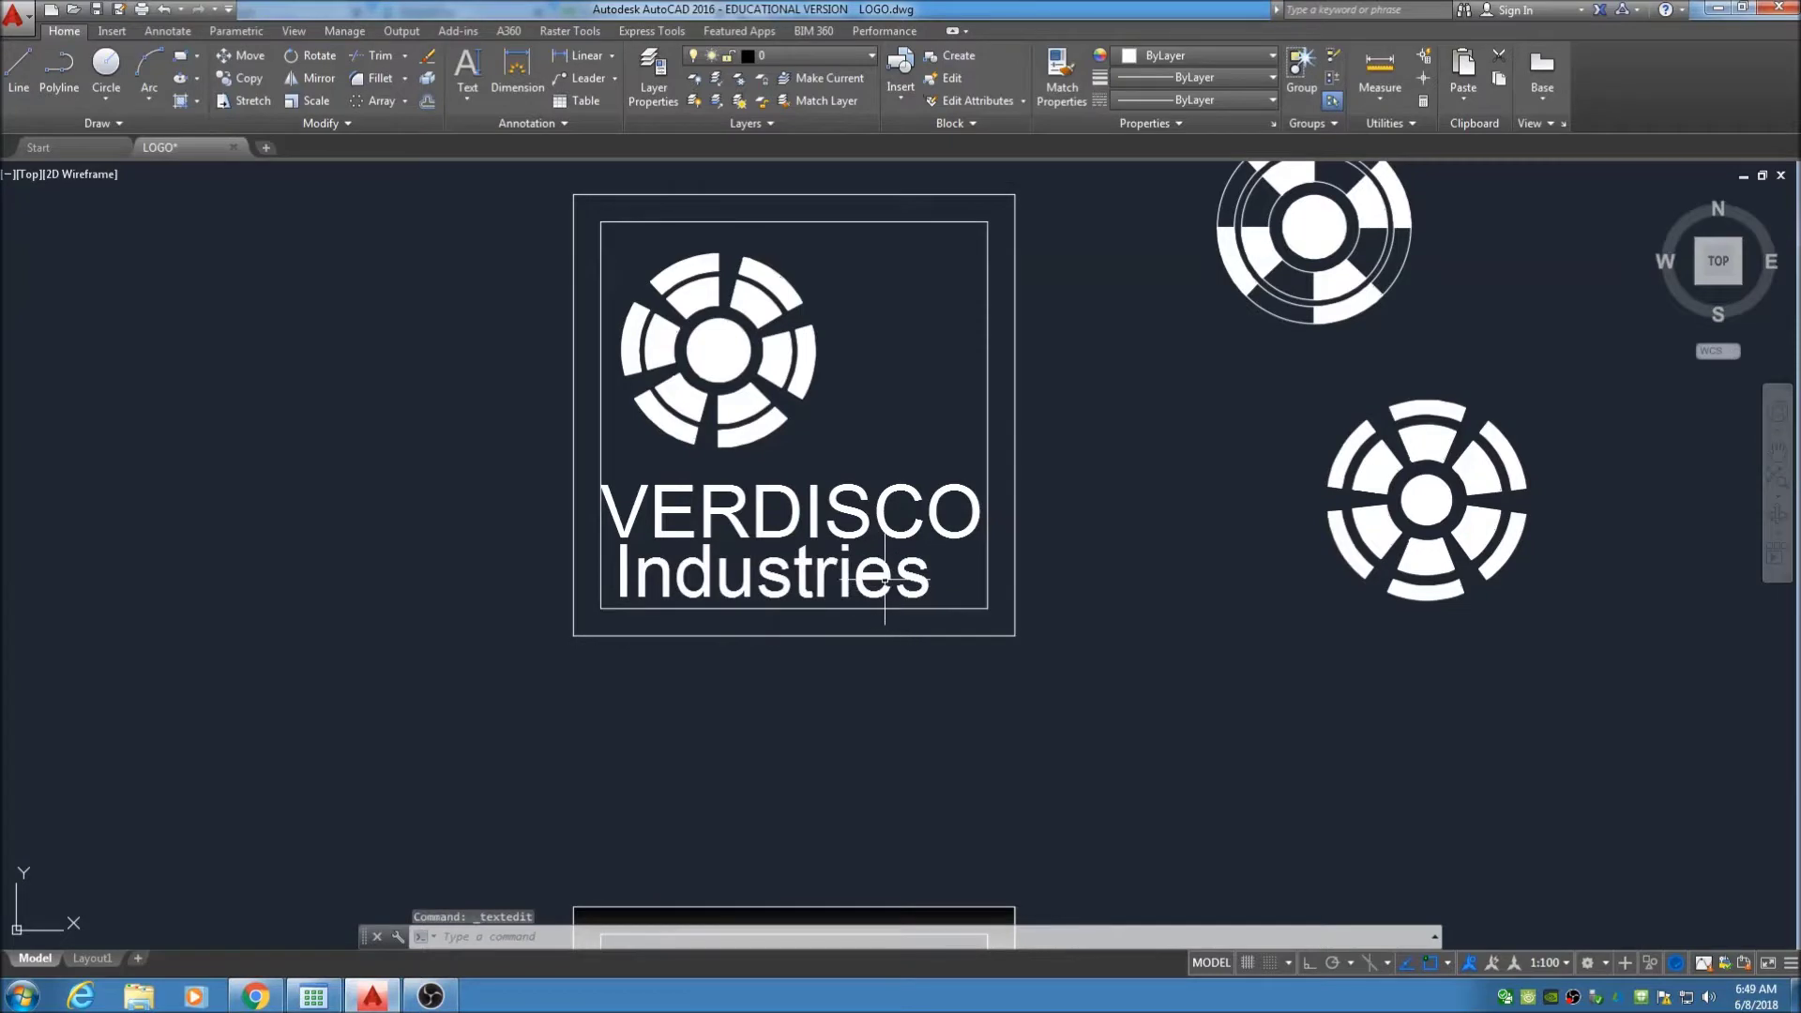
click(884, 581)
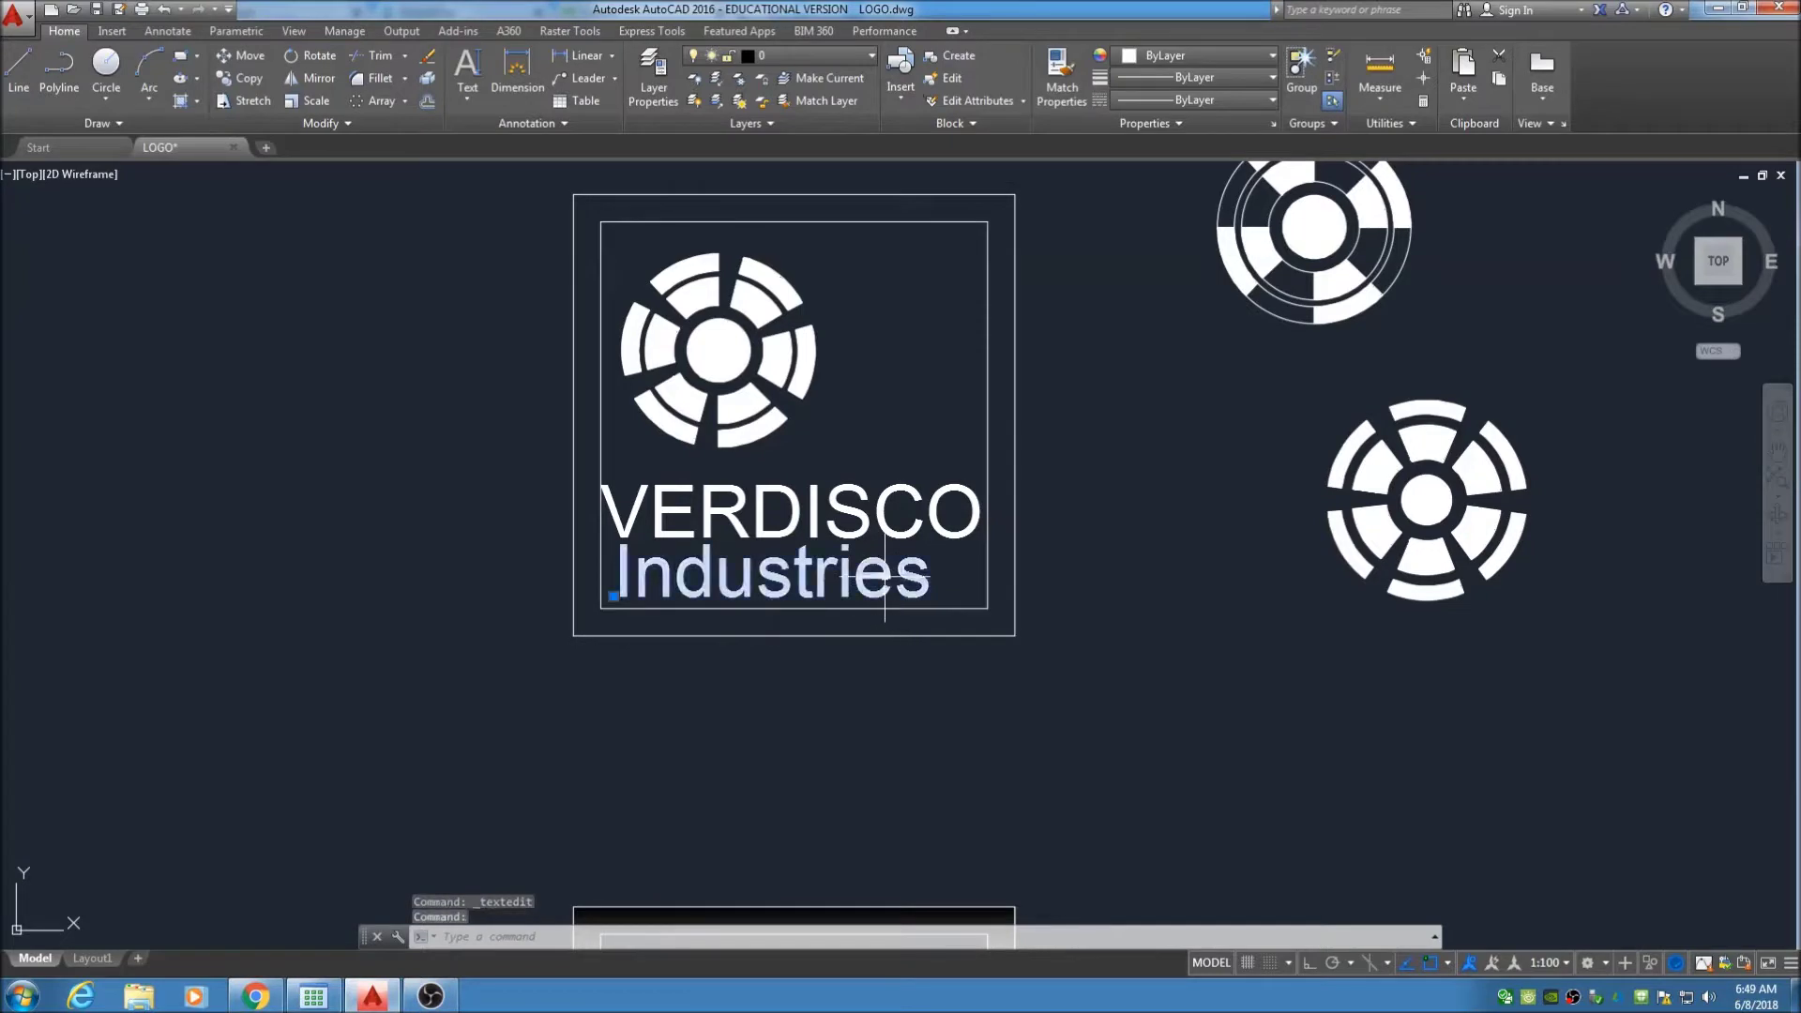
right_click(1088, 479)
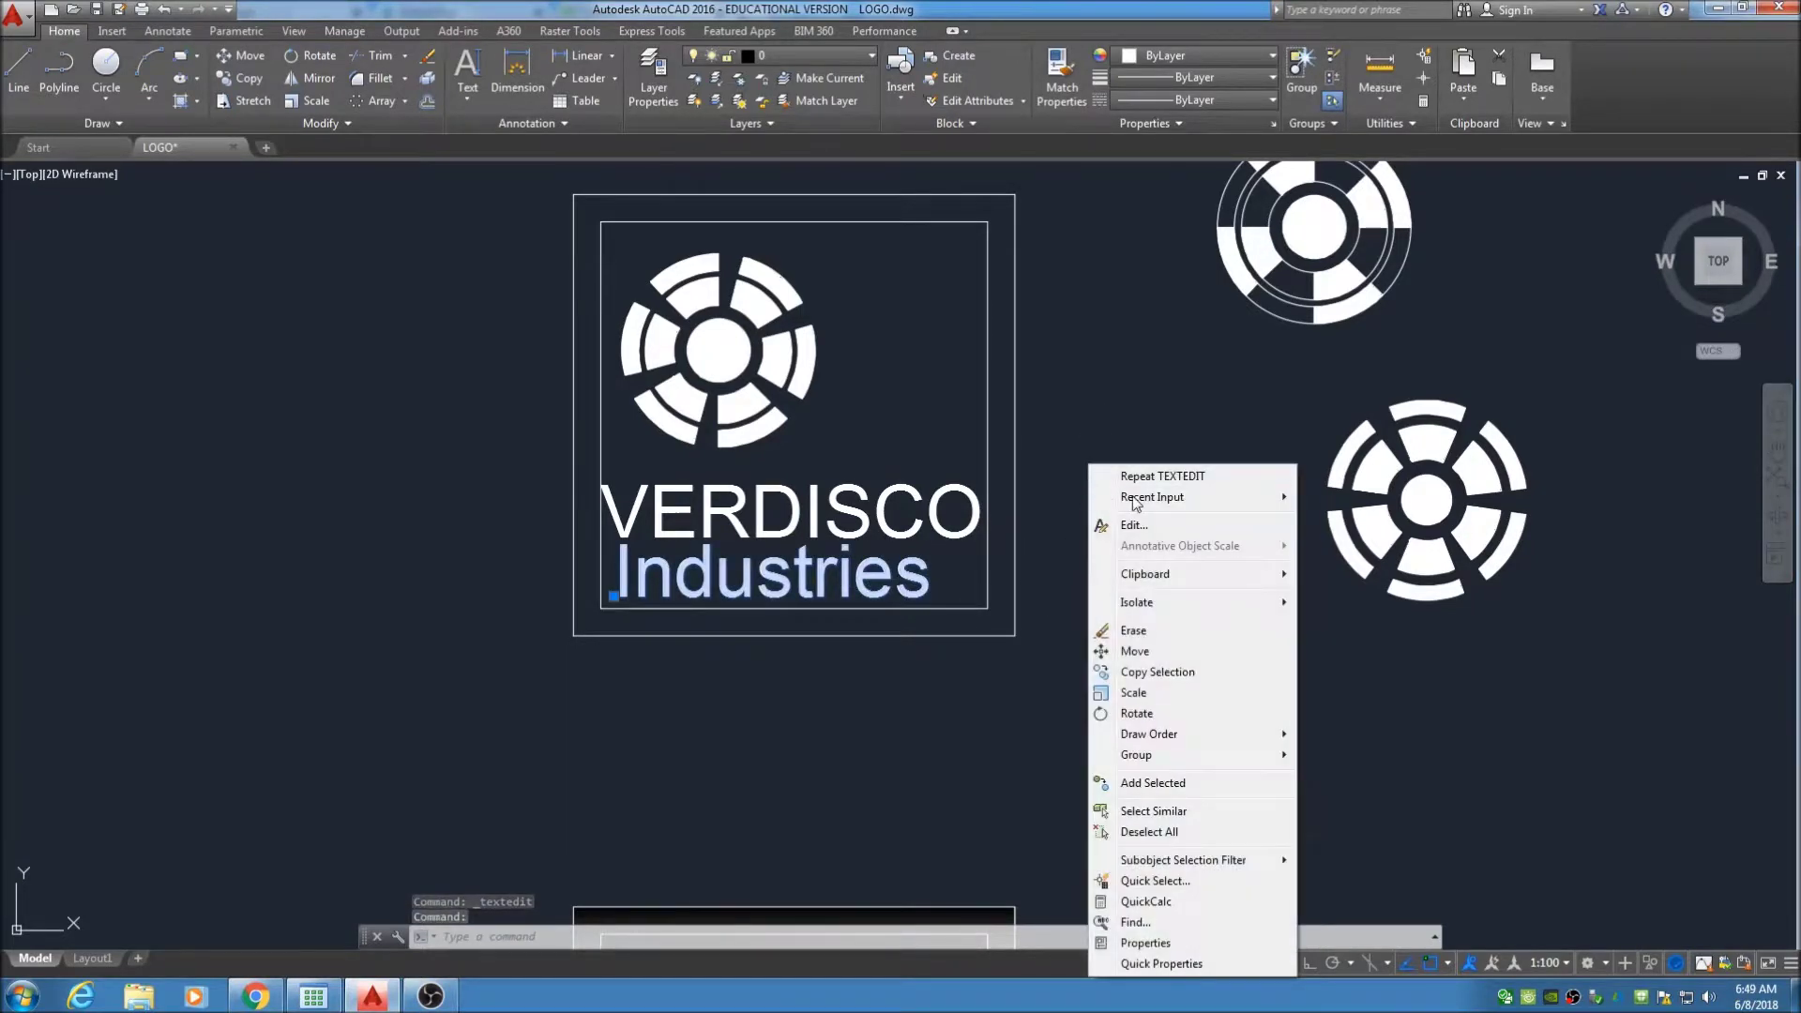
click(1145, 942)
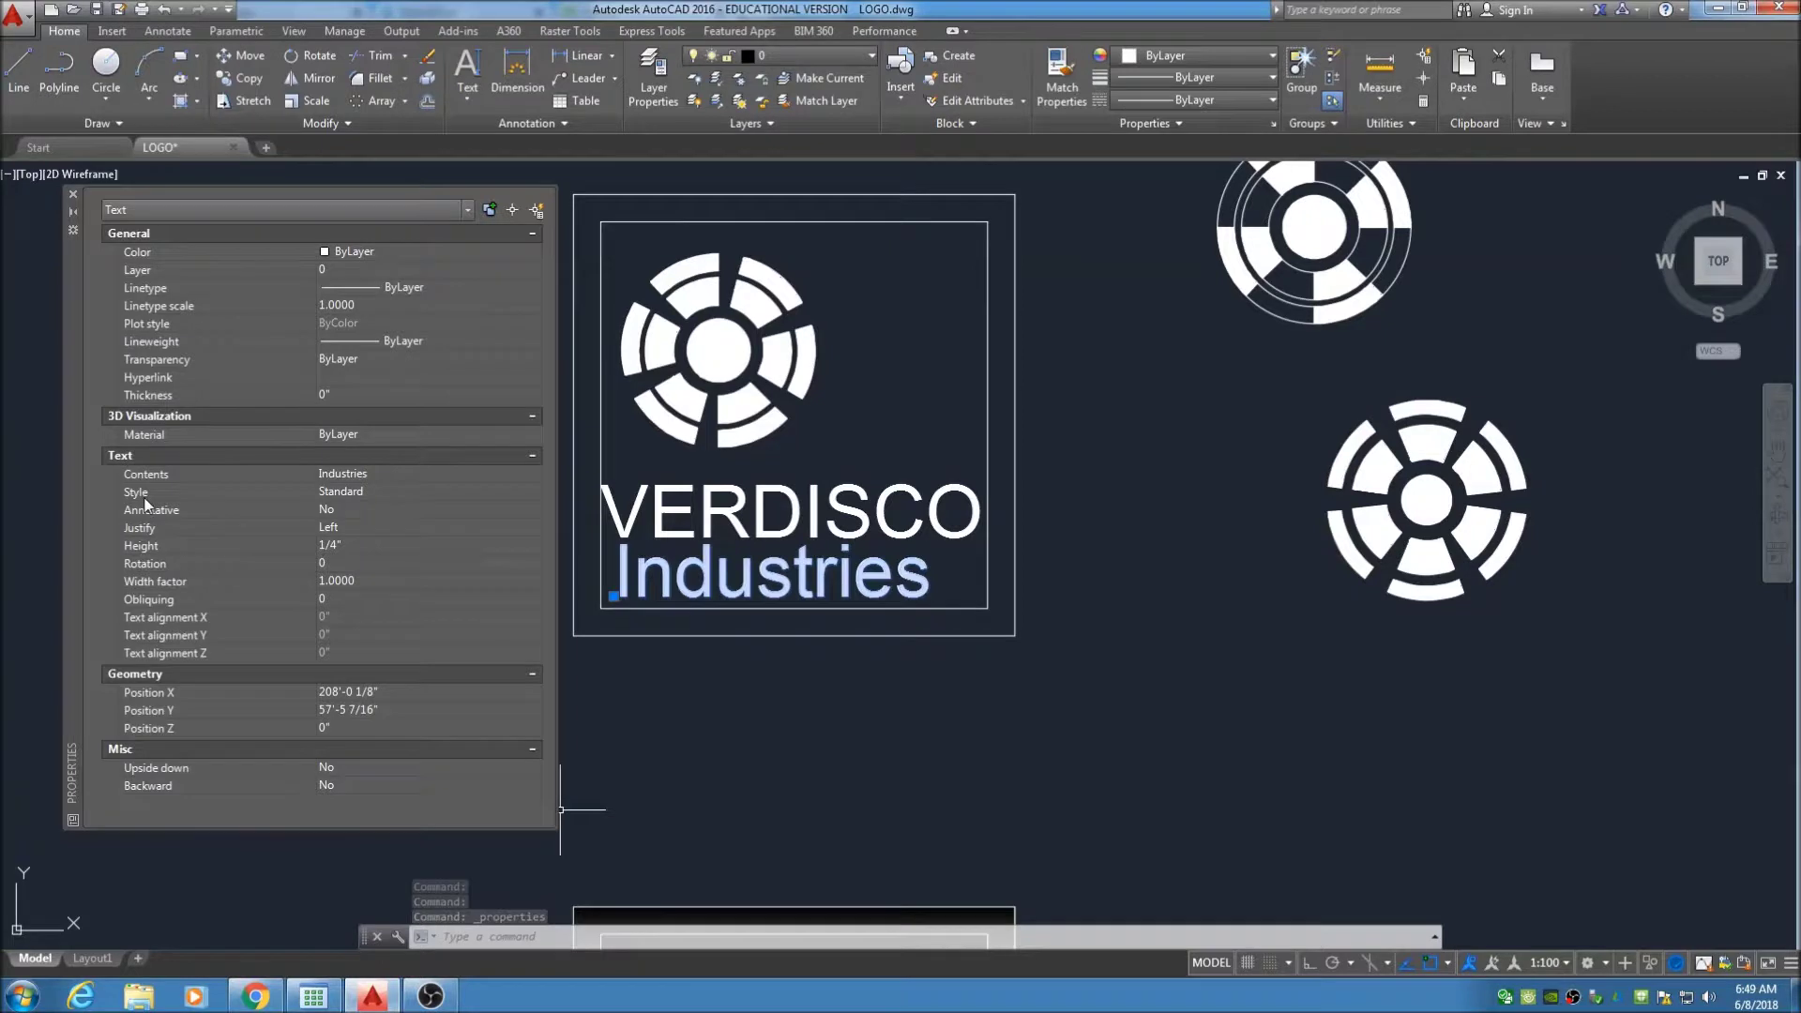
click(352, 491)
click(535, 491)
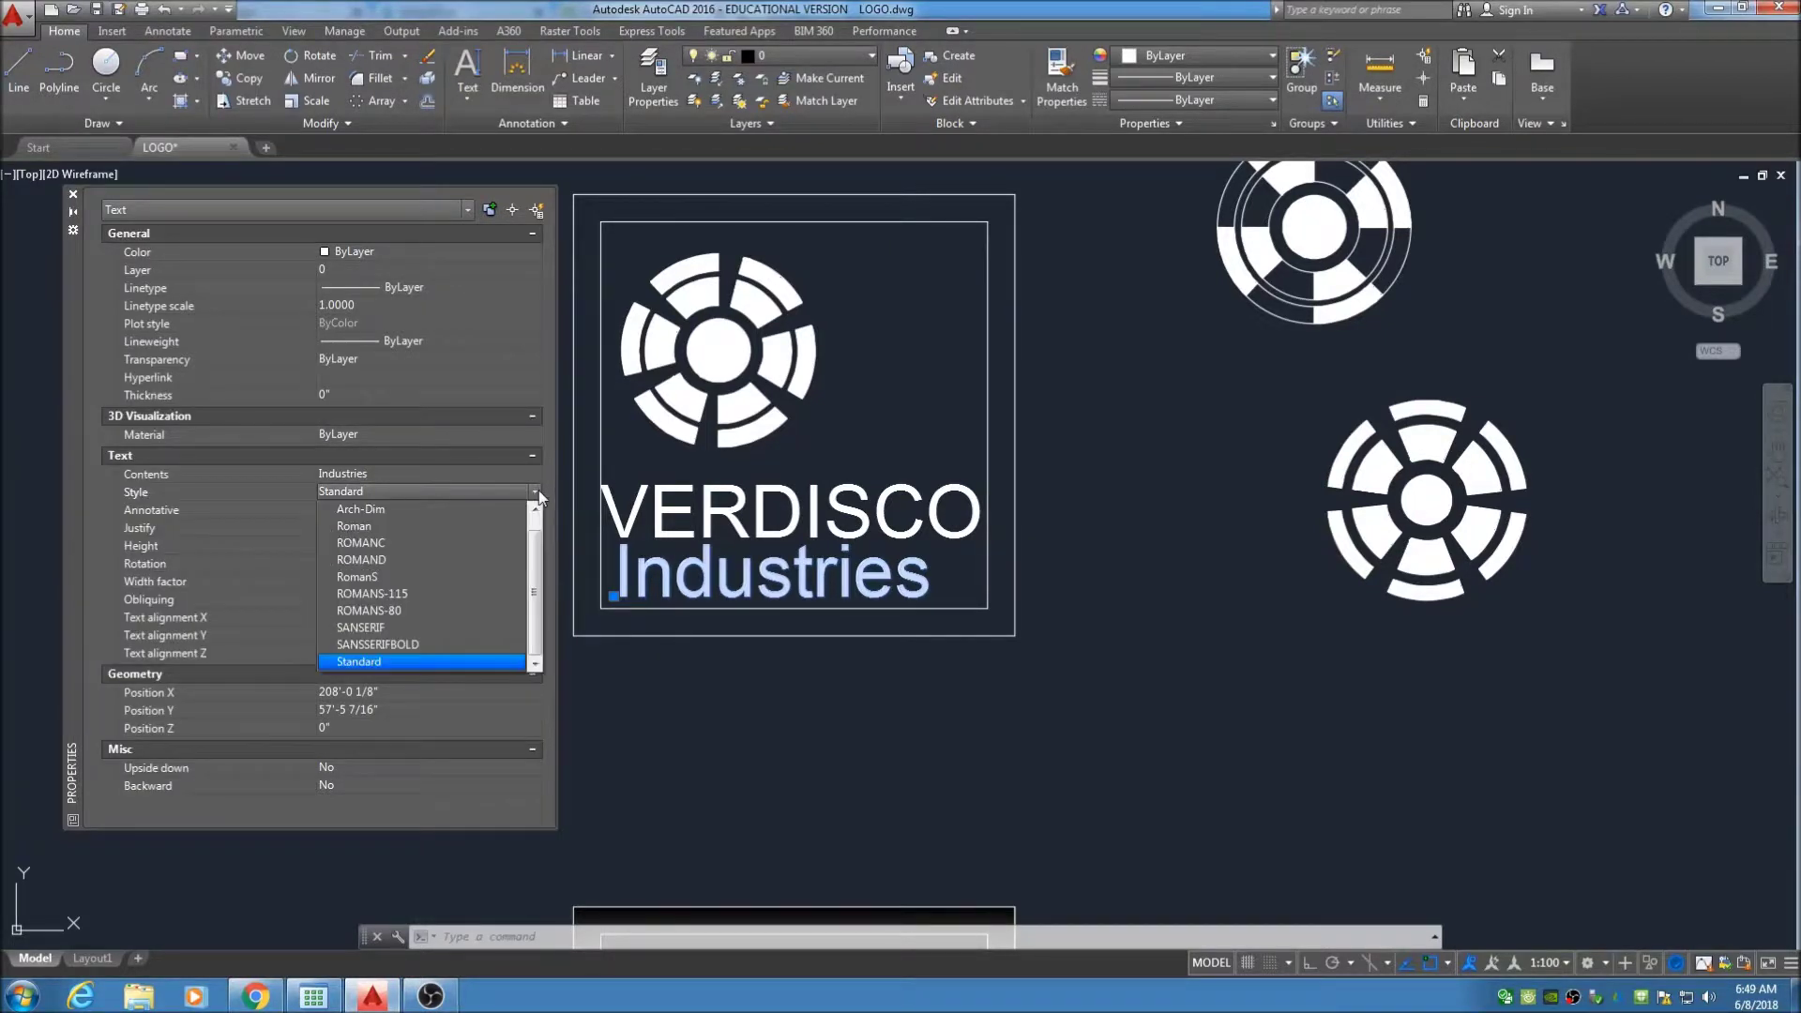
drag(535, 581, 534, 567)
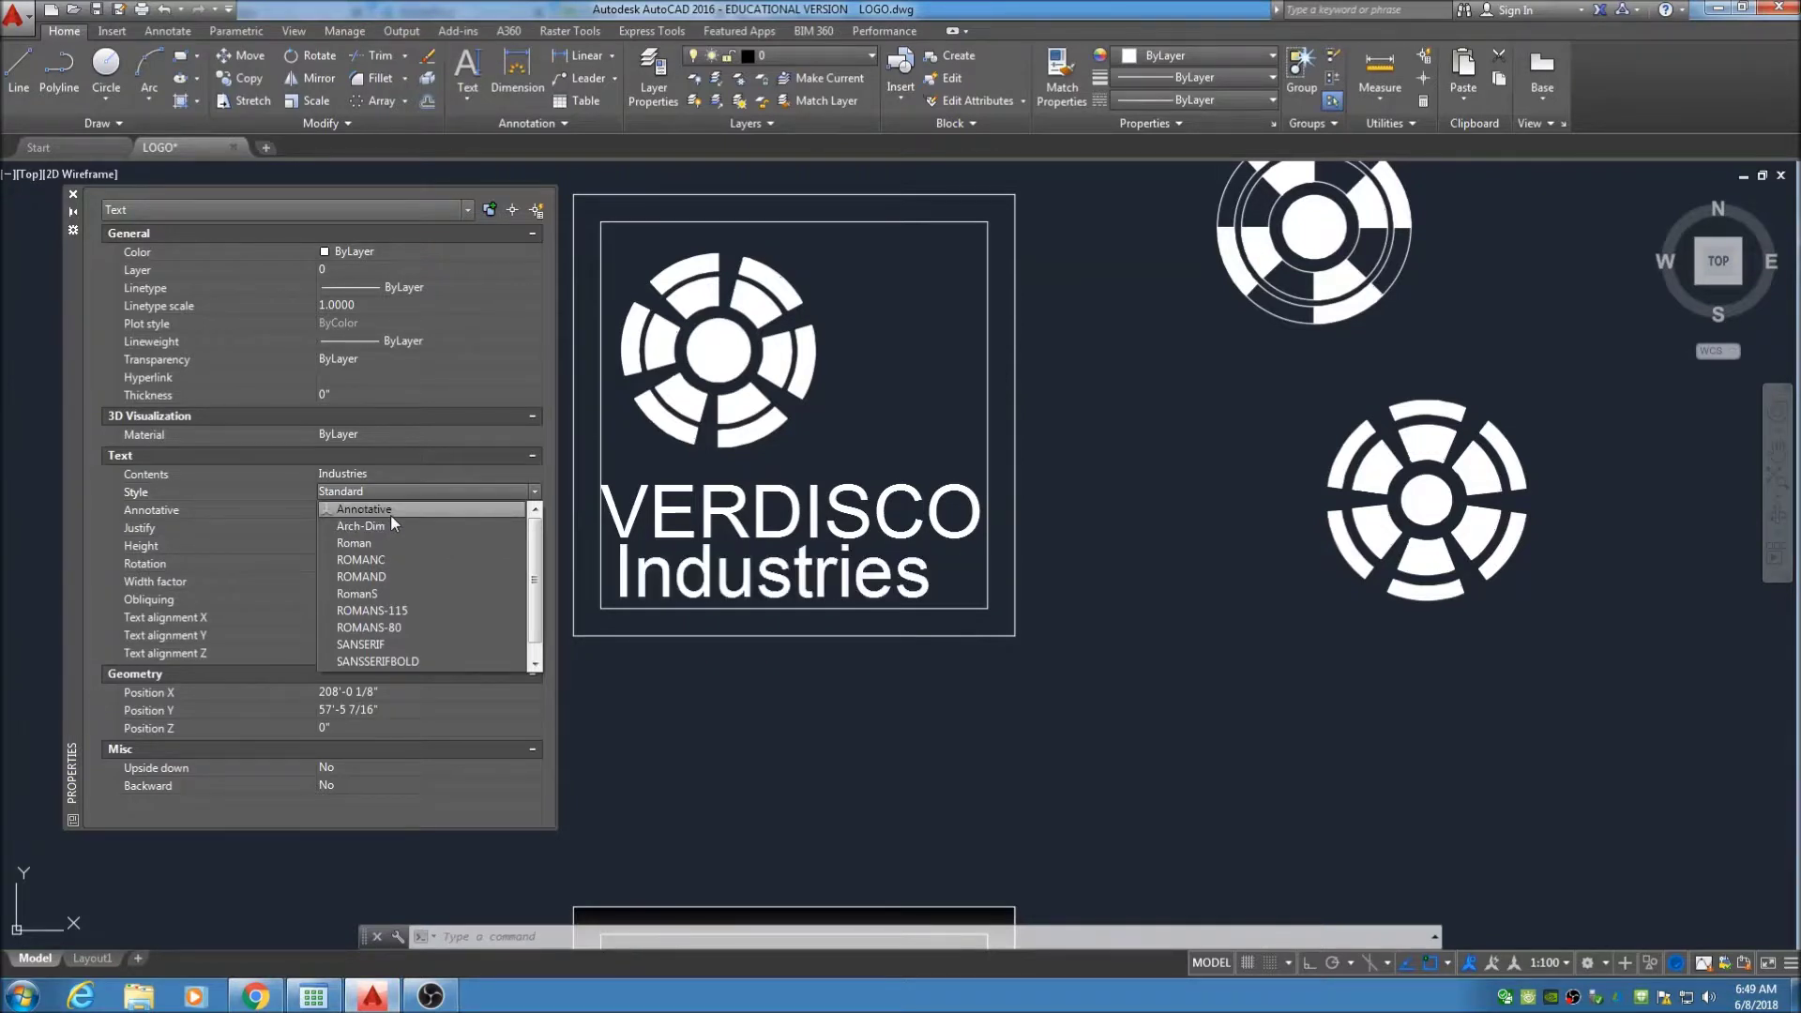
click(379, 646)
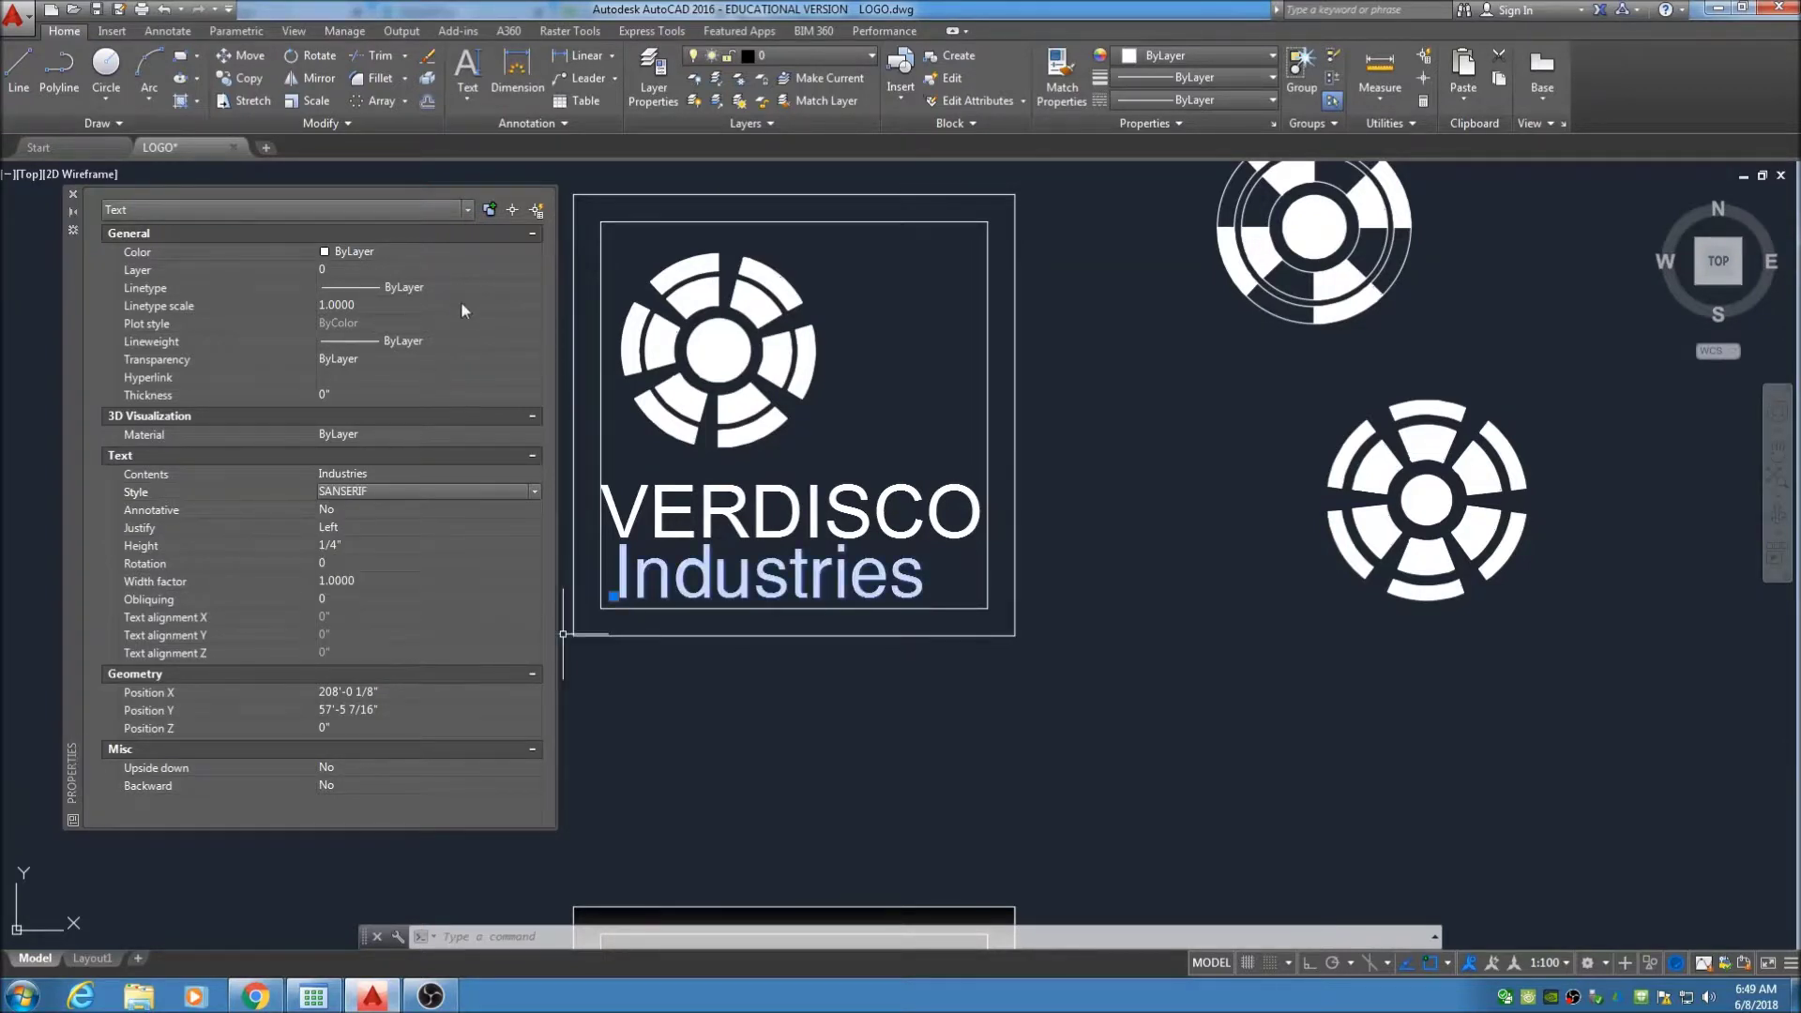
click(73, 194)
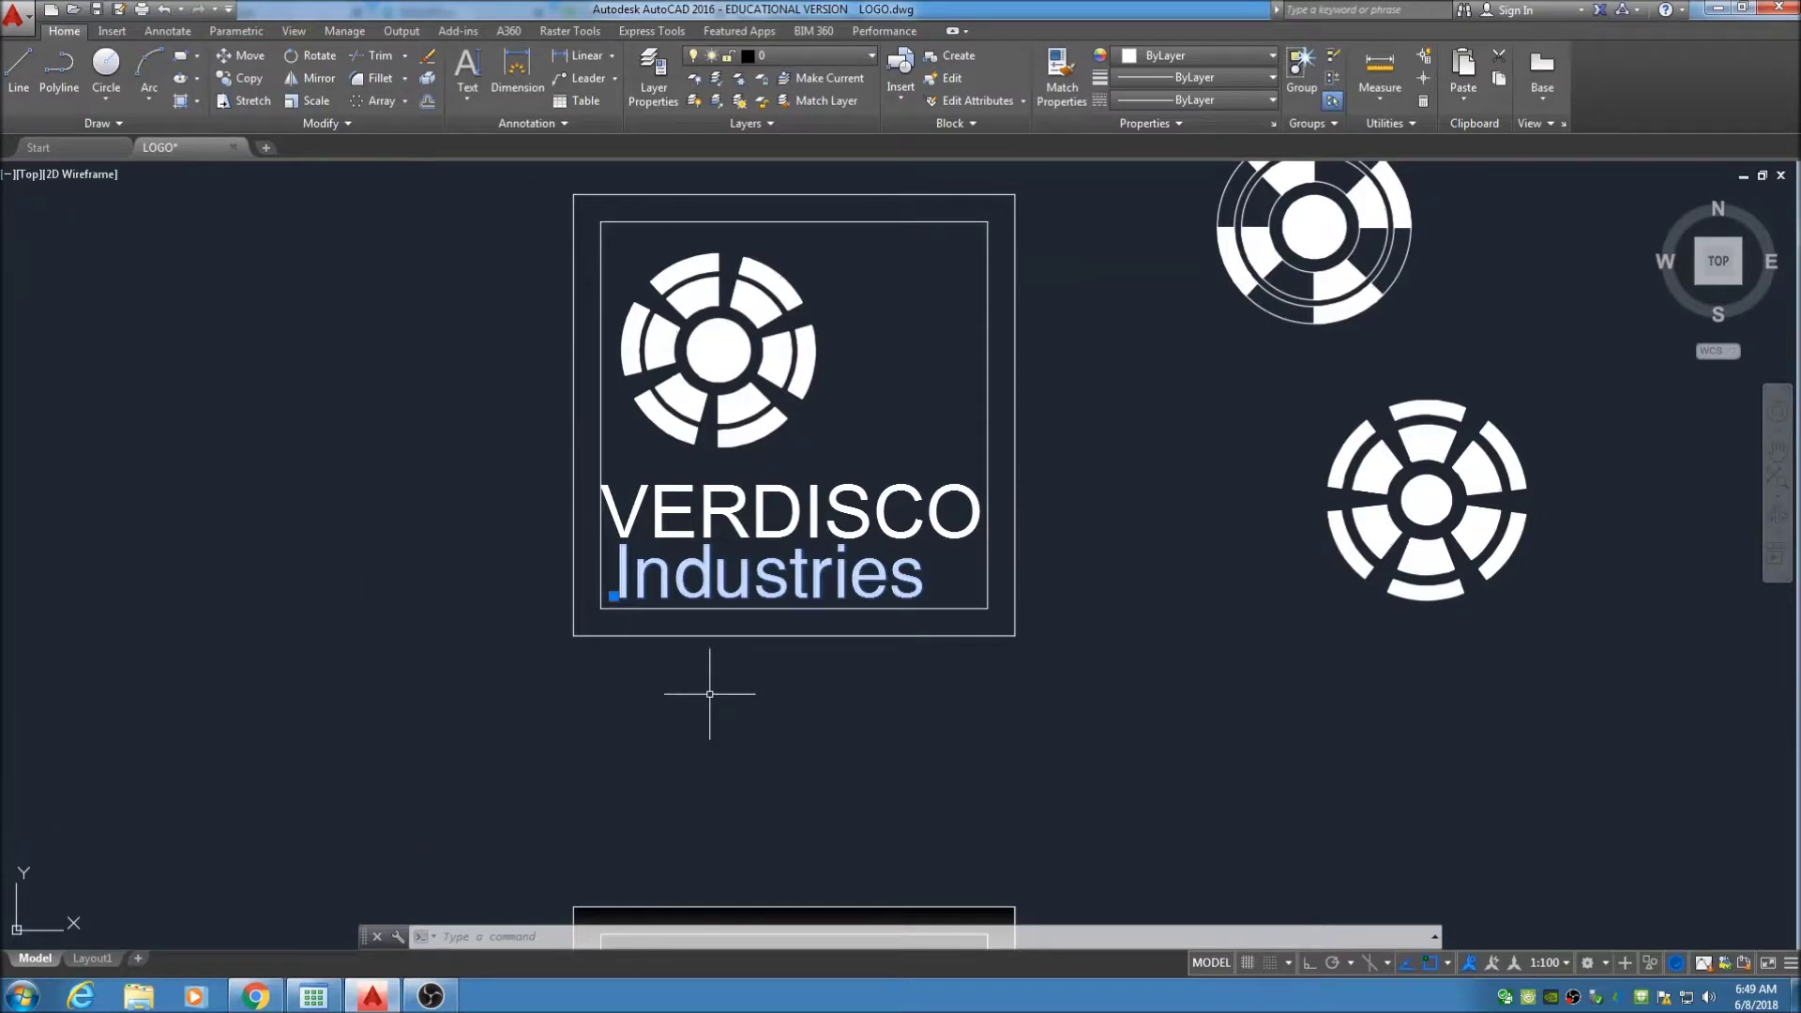
Move the Industries text from its insertion point about 1/16" to the right and slightly down inside the inner square
click(231, 58)
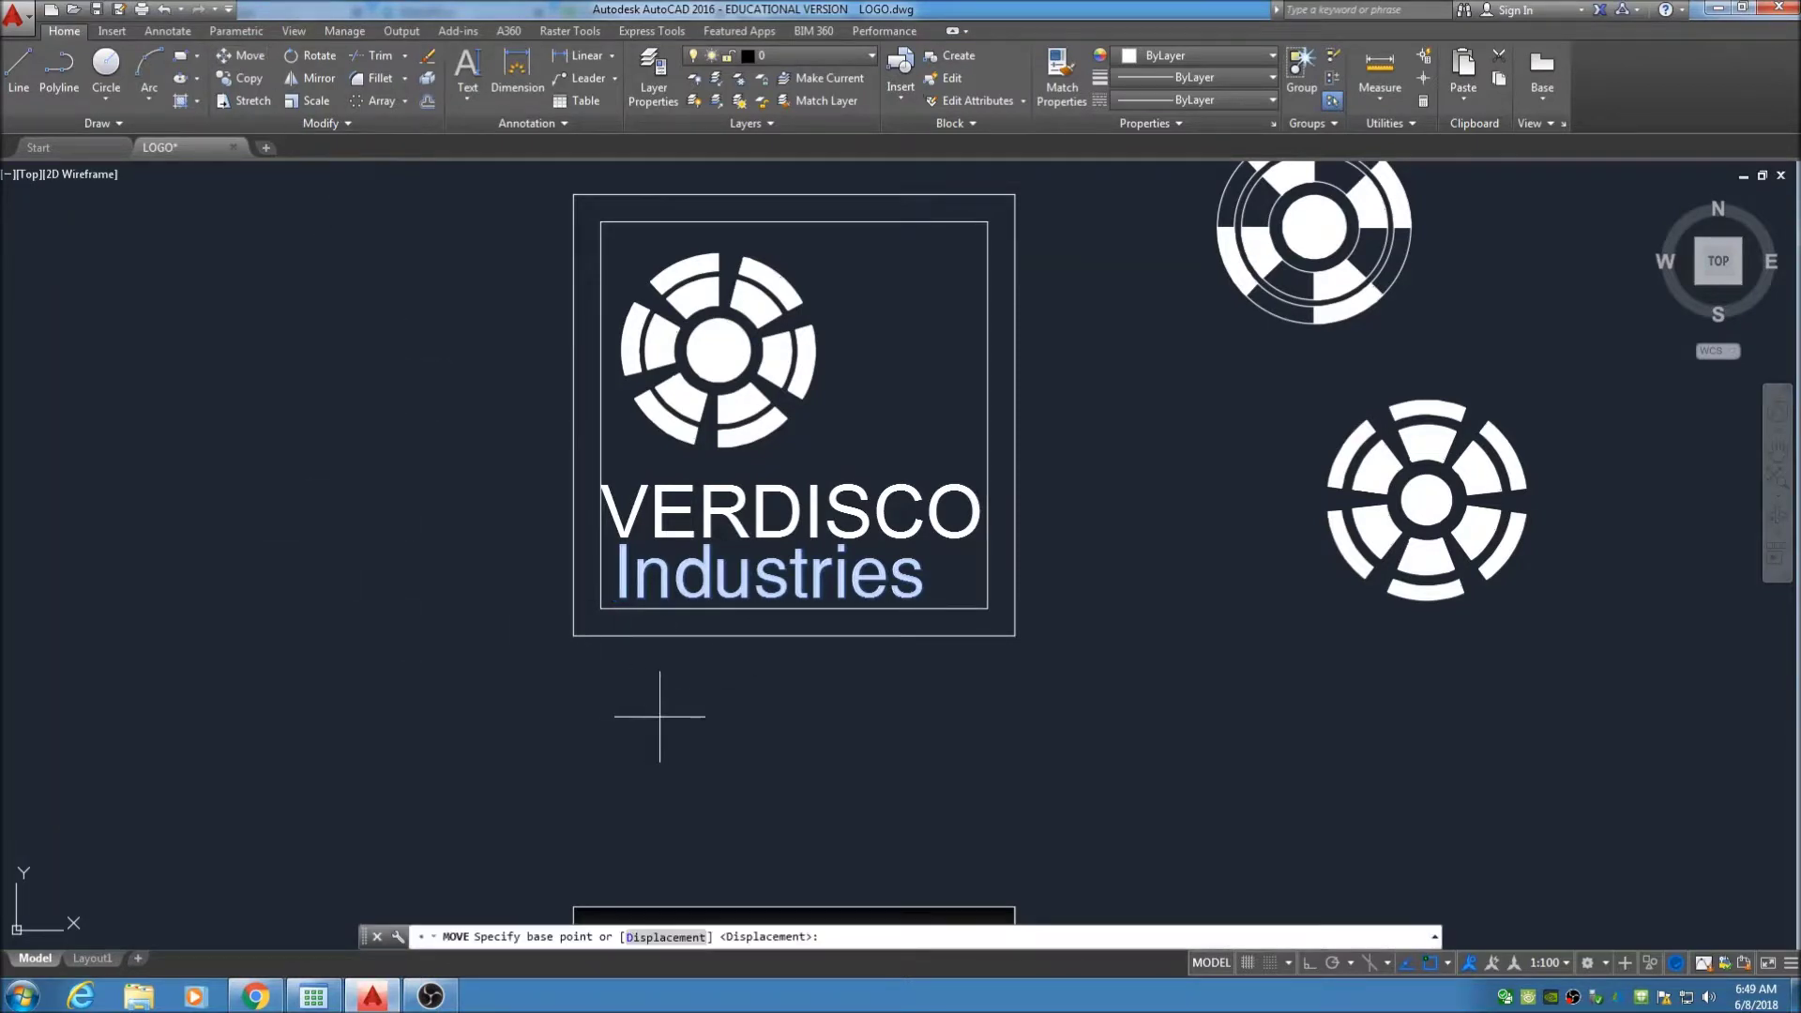
scroll(624, 609, up, 4)
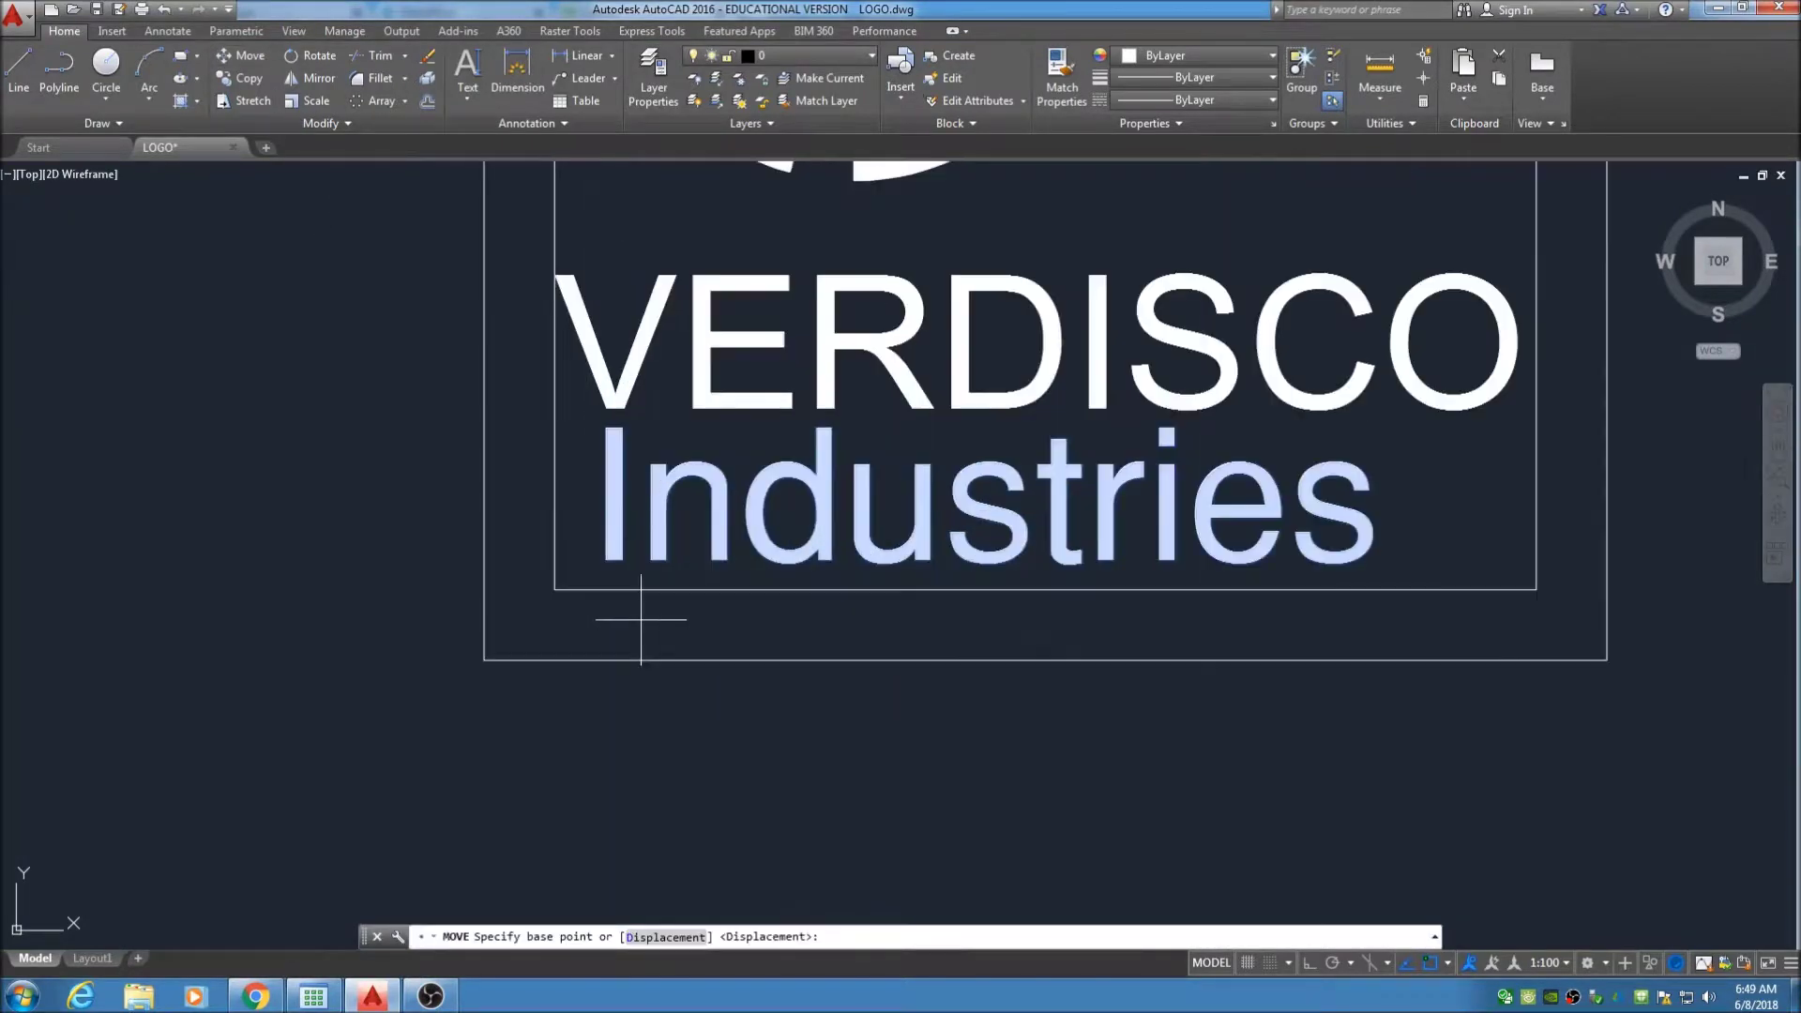
click(591, 560)
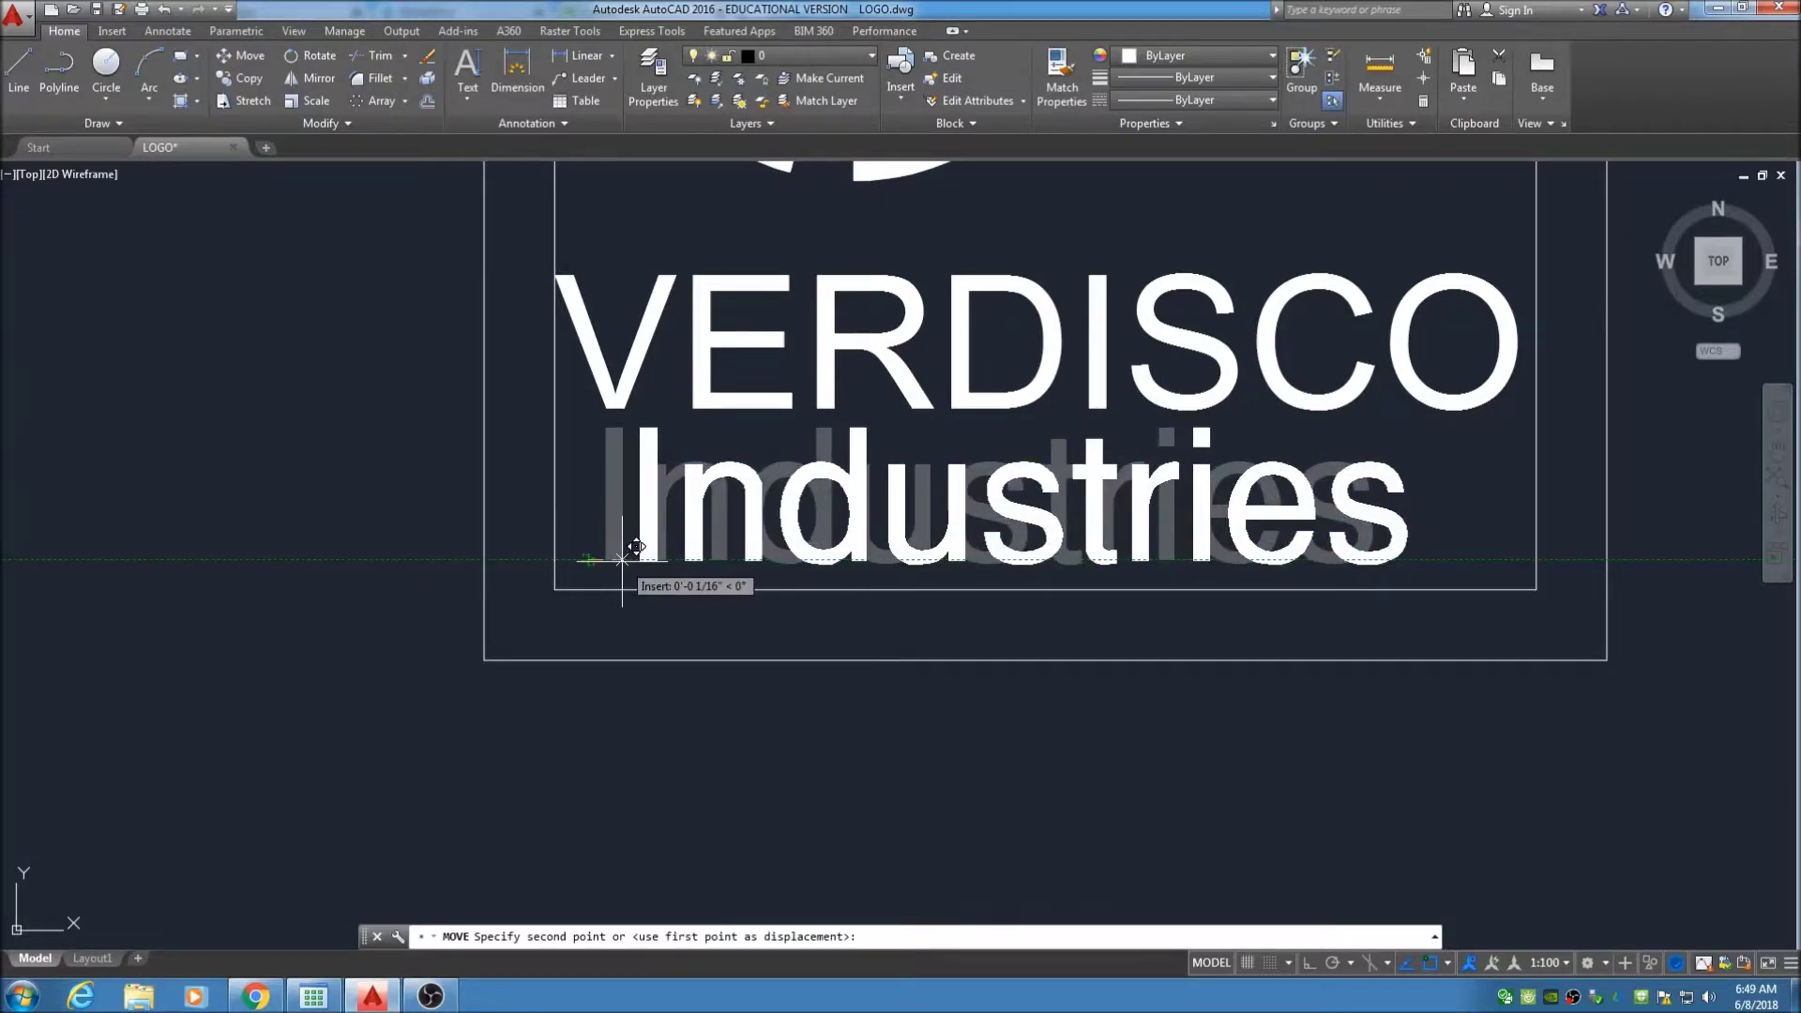
click(622, 571)
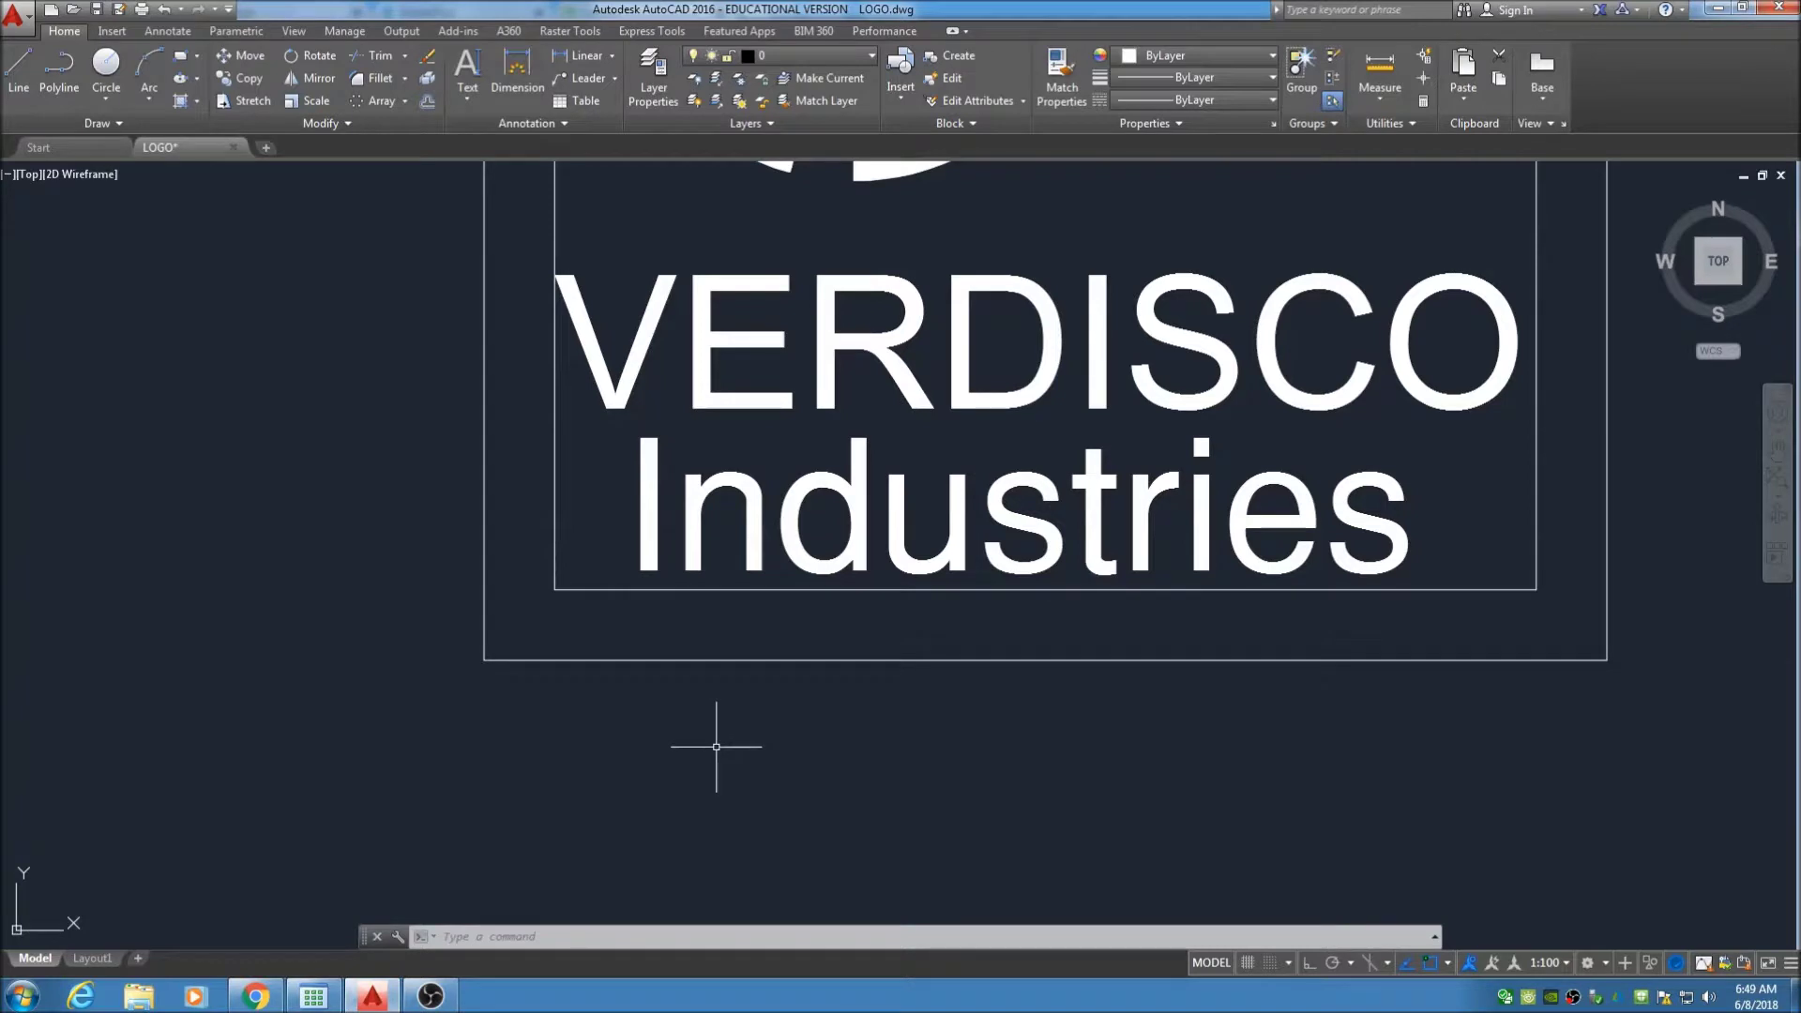
Scale the Industries text down slightly about its insertion point, keeping it shorter than the VERDISCO text
click(293, 100)
click(655, 561)
click(586, 519)
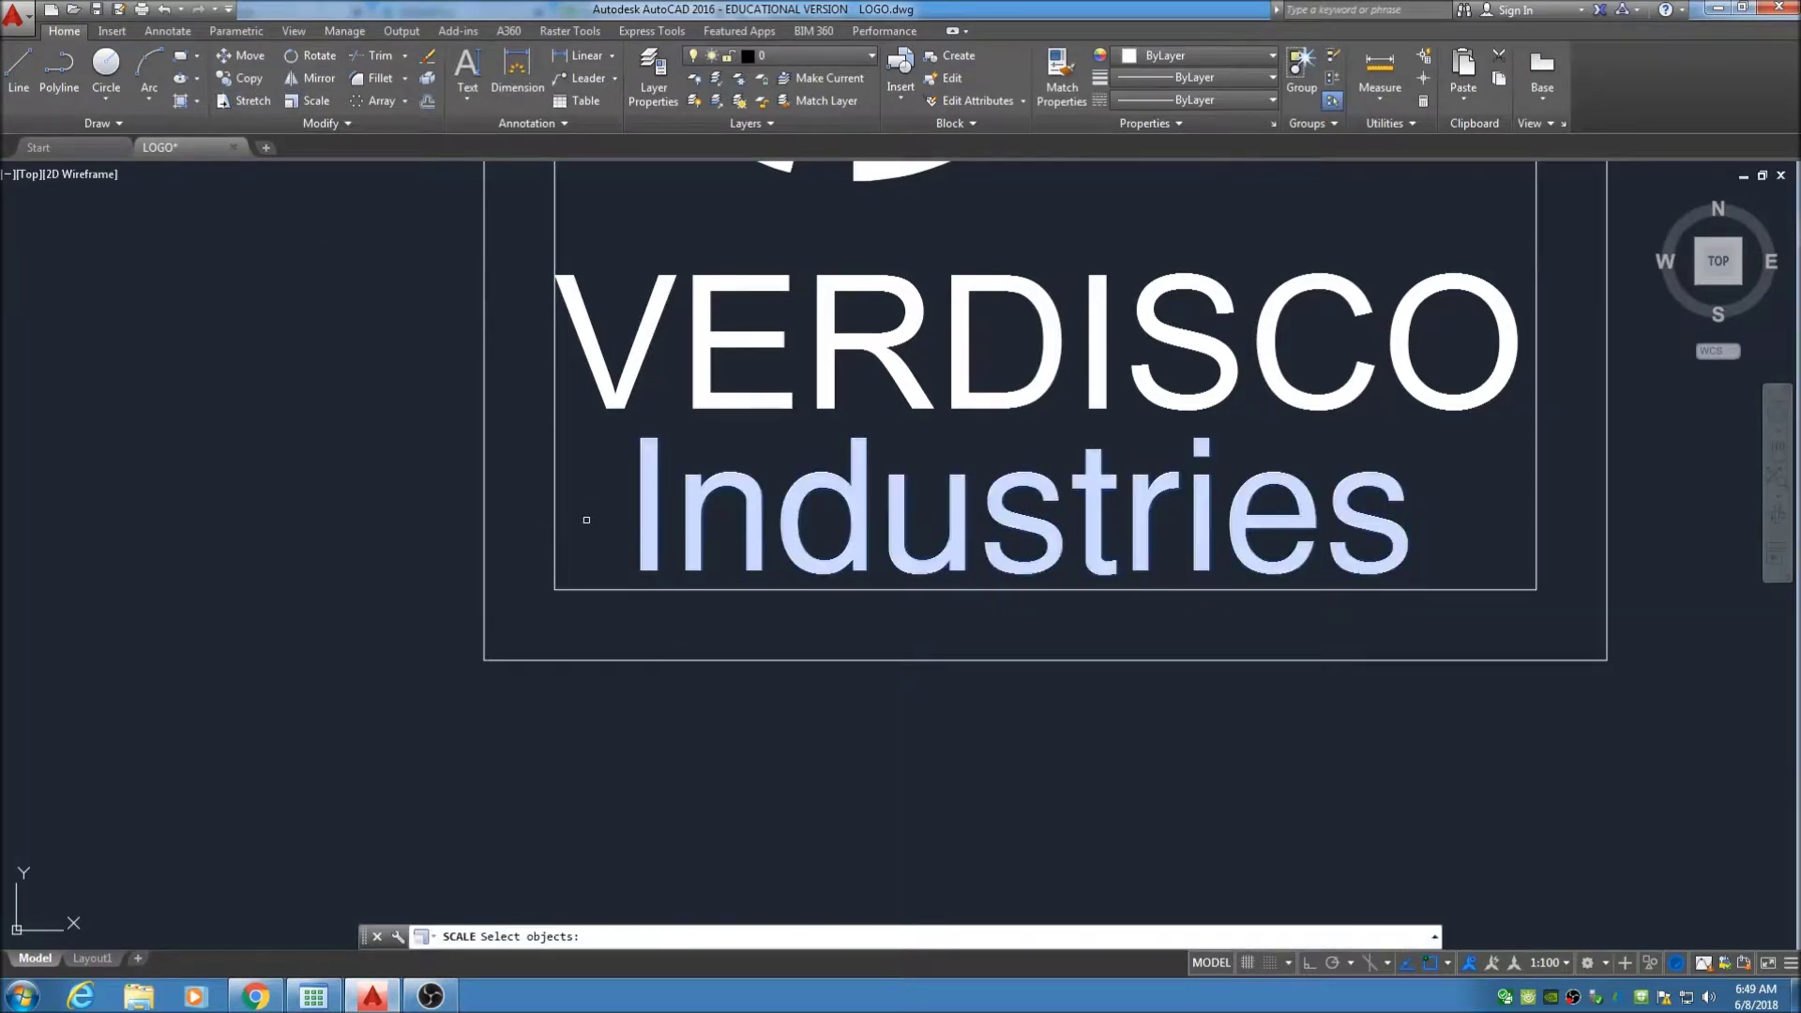
key(Return)
click(622, 569)
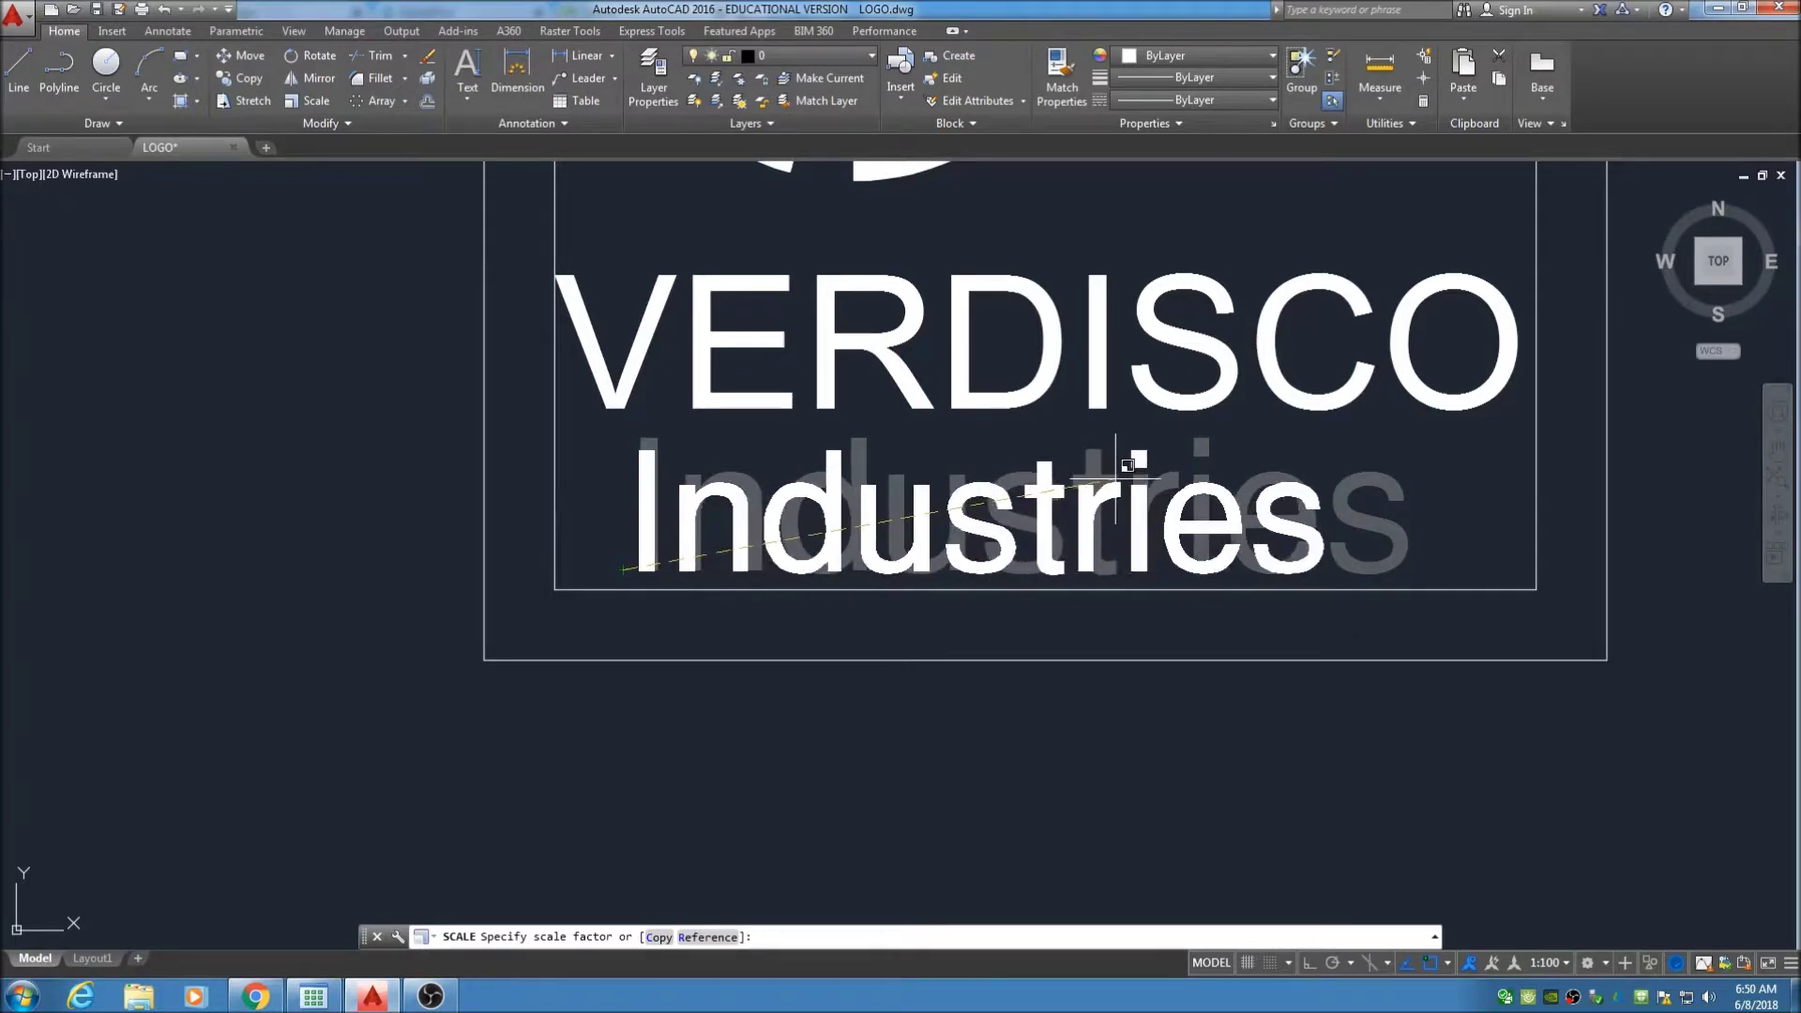
click(1157, 509)
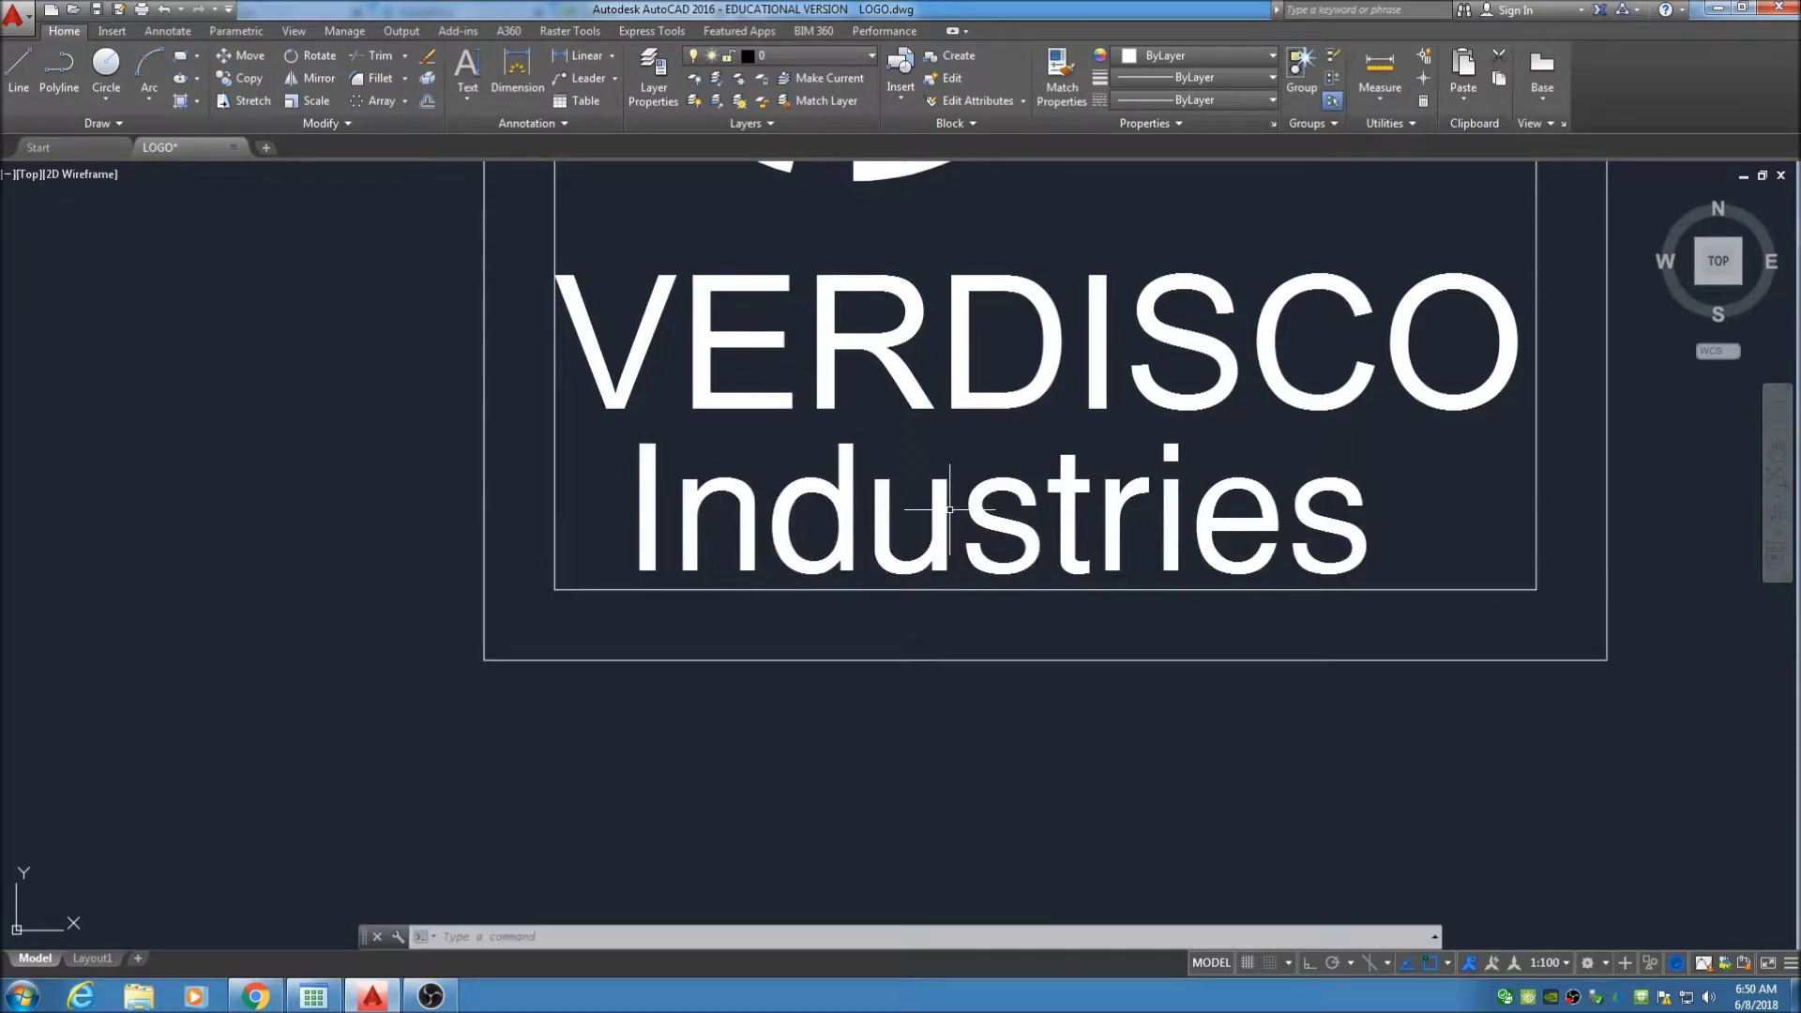
Move the VERDISCO text by its insertion point straight down along the inner square's left edge until it meets the Industries text
click(755, 431)
click(540, 402)
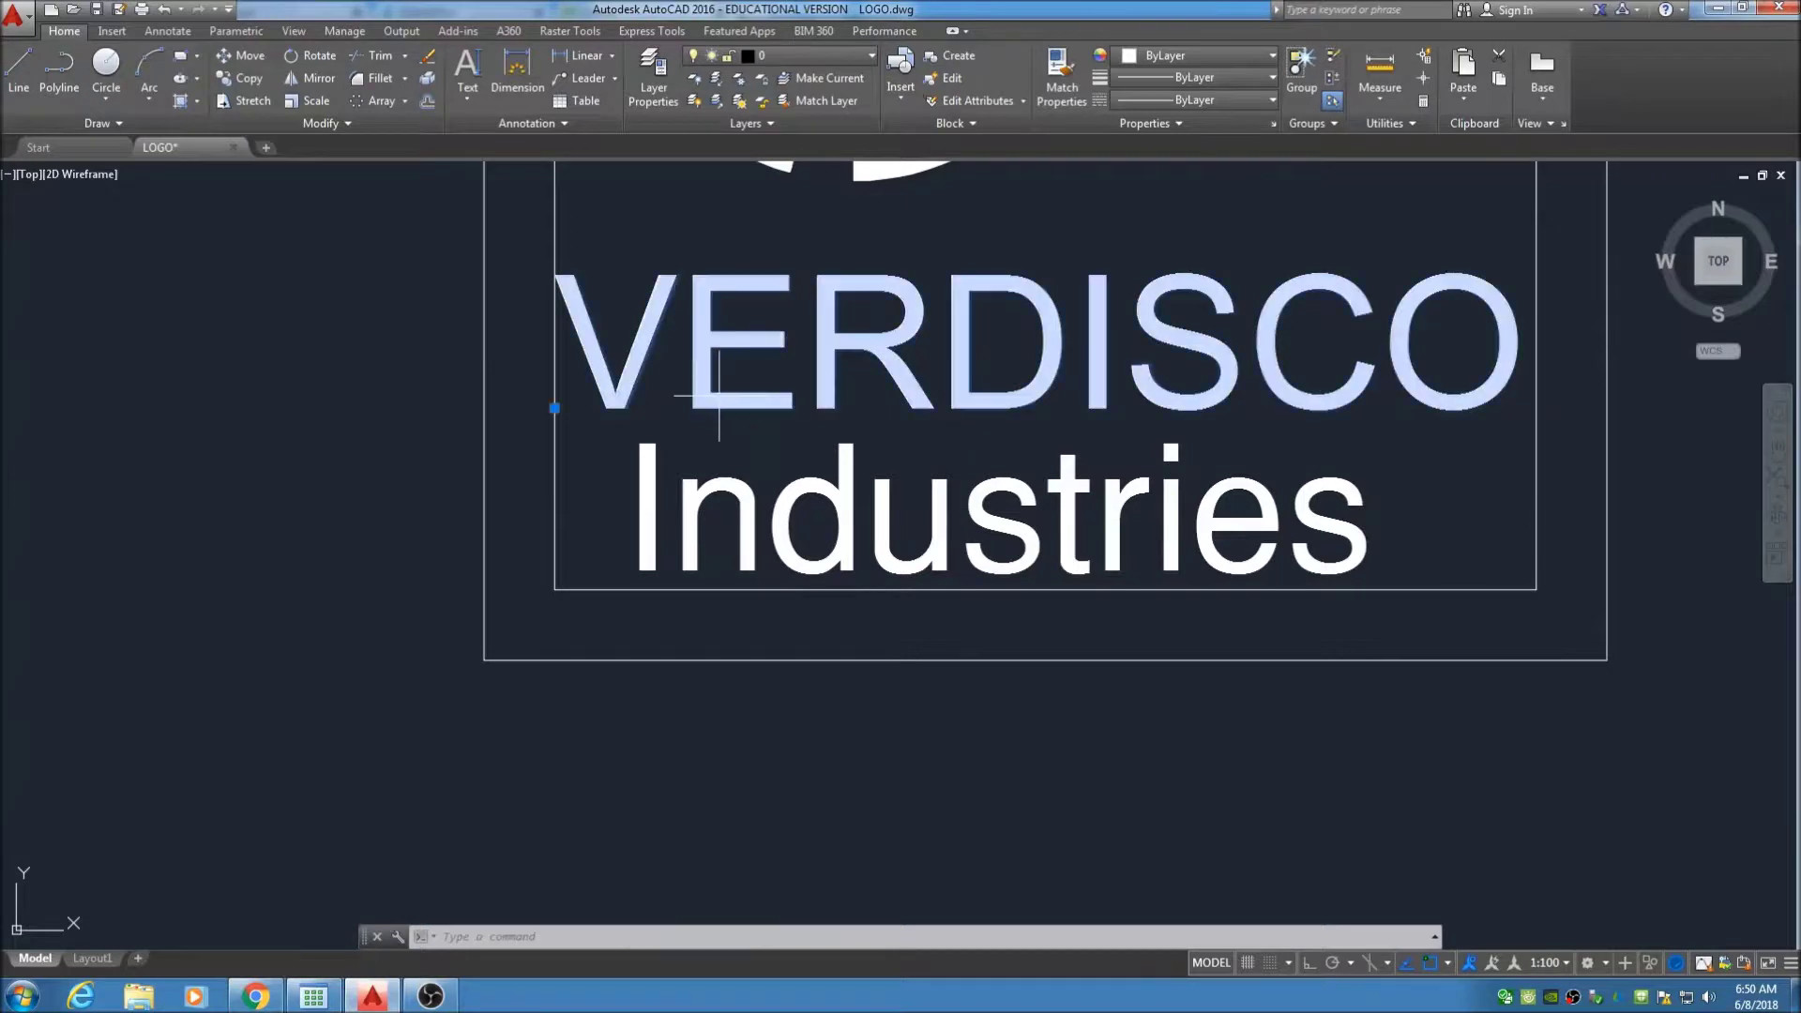
click(555, 408)
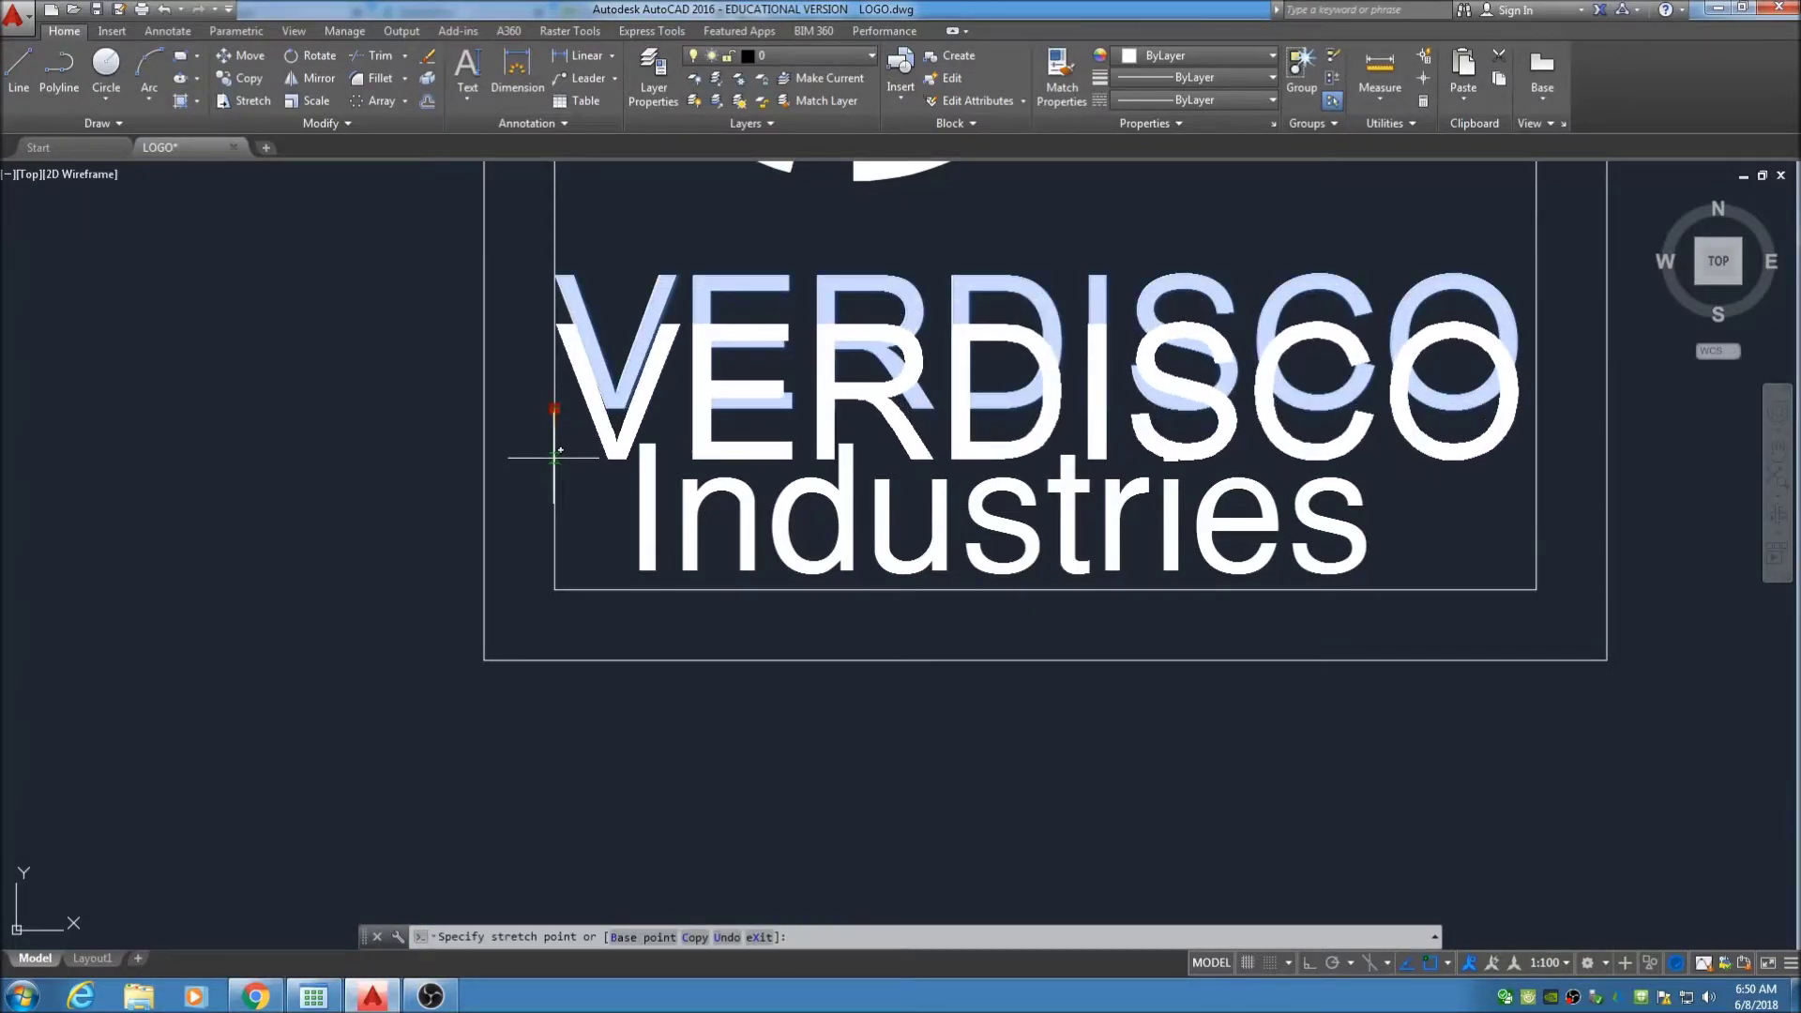
click(554, 457)
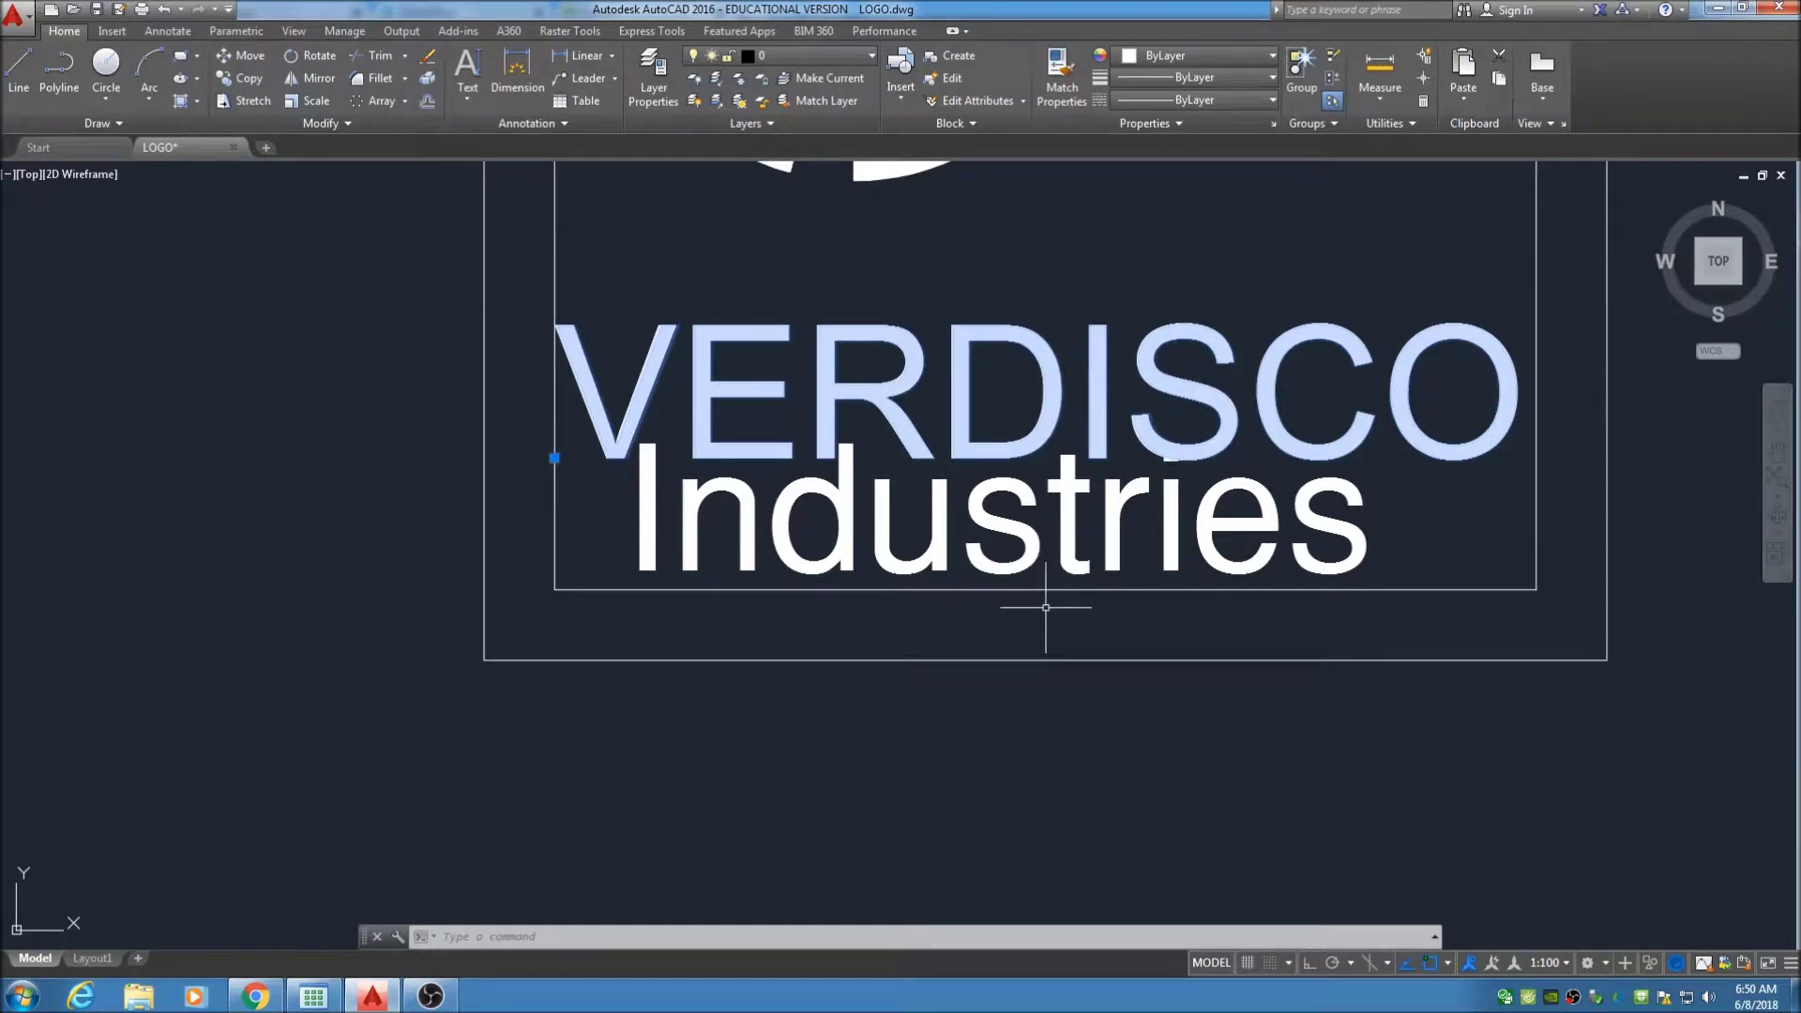
key(Escape)
Examine the finished reference logo below the framed square, comparing its text placement and the horizontal lines running from the wheel to the frame
scroll(935, 709, down, 6)
middle_drag(935, 709, 824, 364)
scroll(789, 794, up, 4)
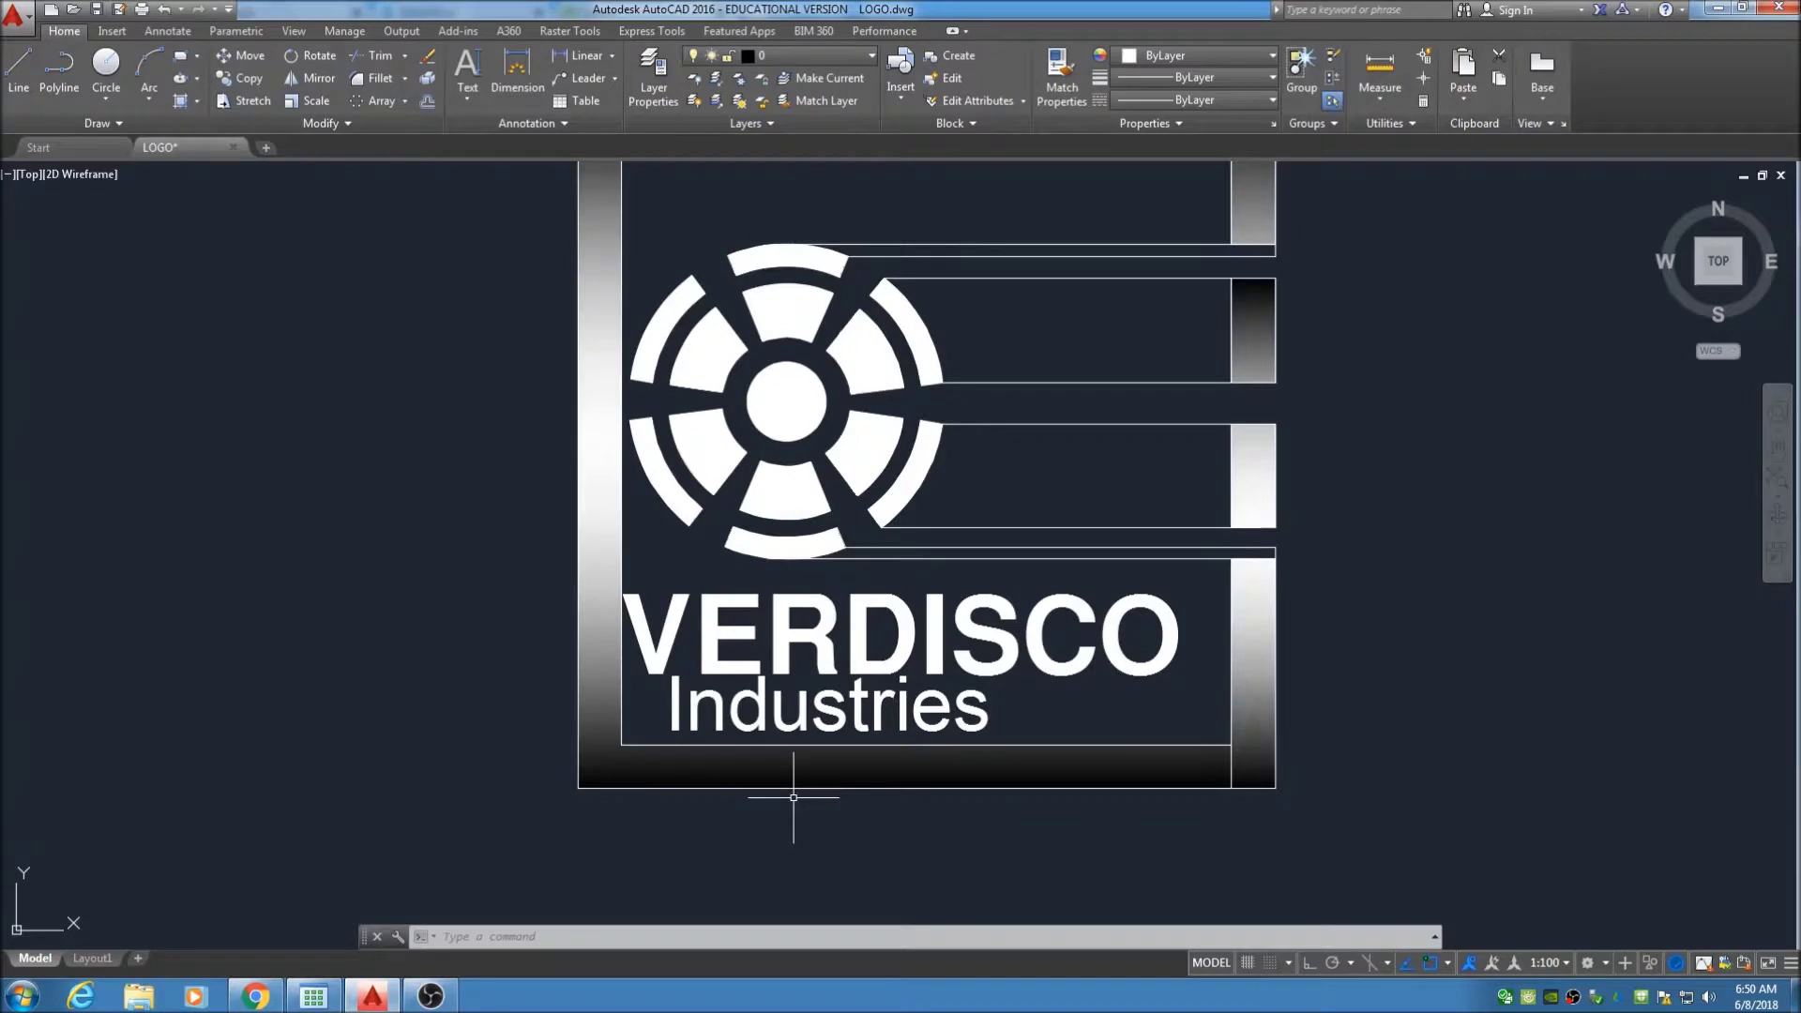
scroll(794, 798, down, 2)
middle_drag(793, 395, 814, 857)
scroll(819, 422, up, 2)
middle_drag(812, 444, 791, 498)
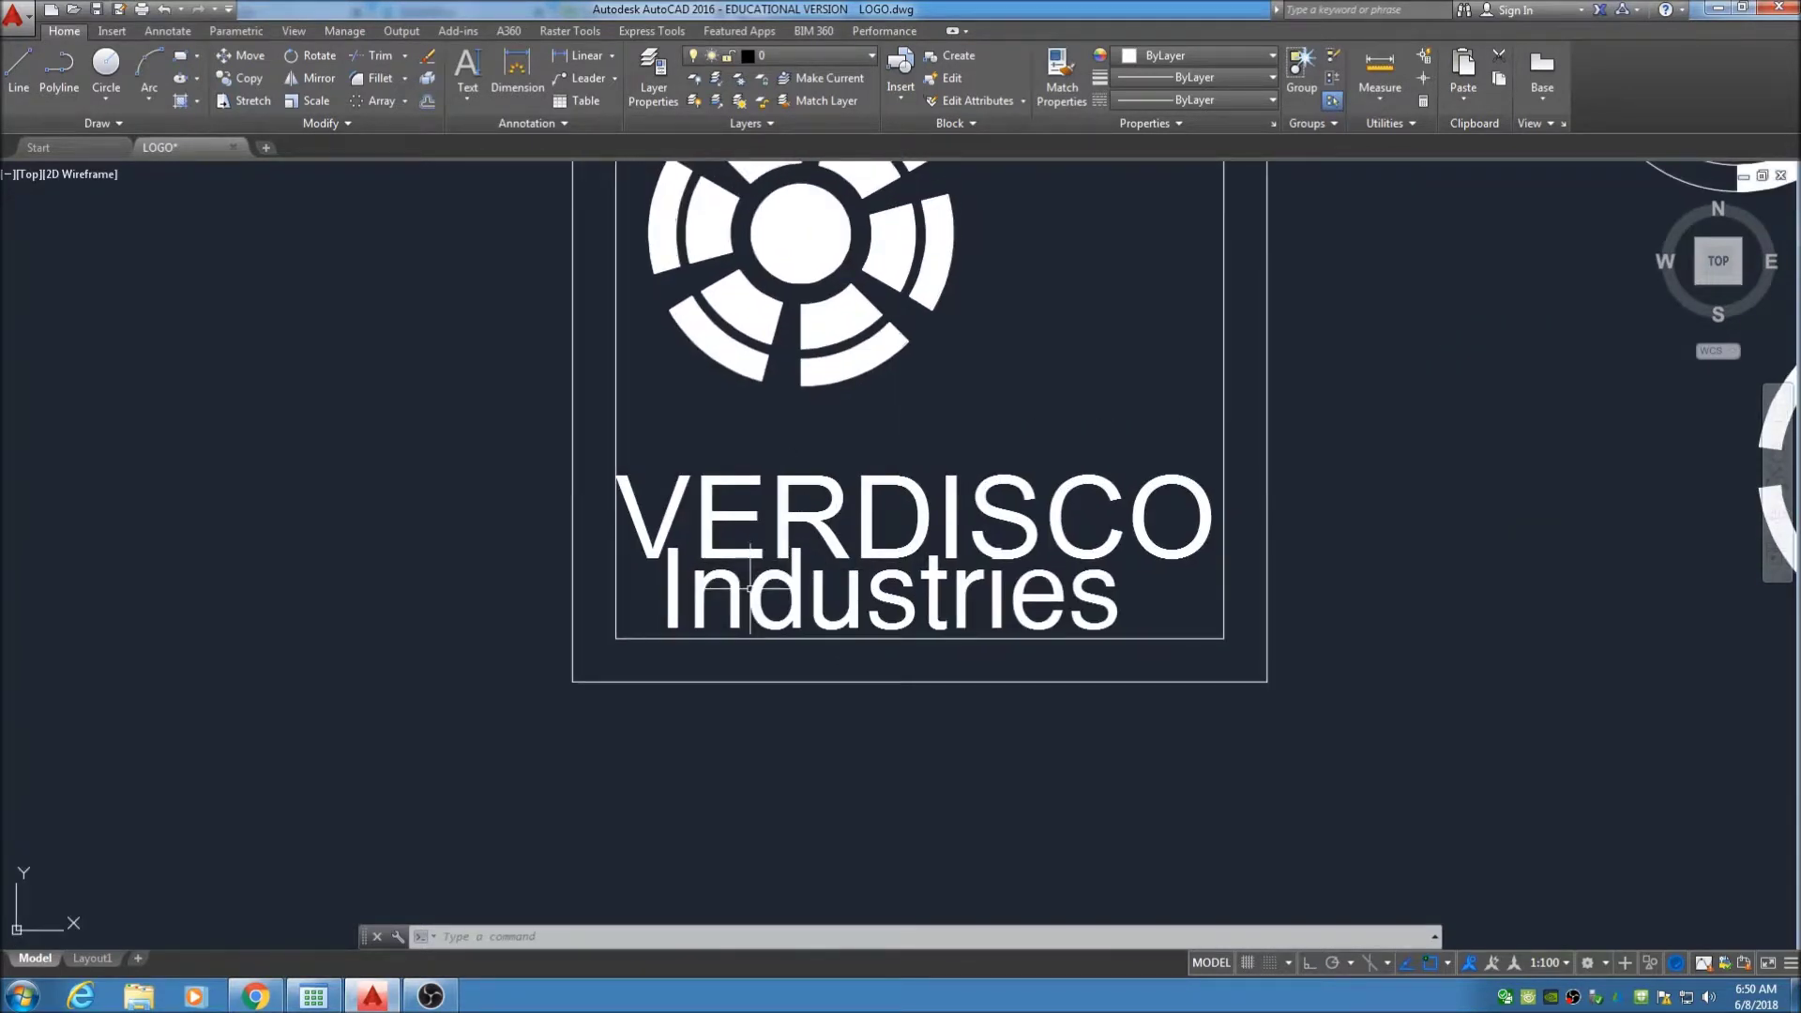
mouse_move(862, 573)
middle_down()
mouse_move(803, 635)
mouse_move(825, 738)
mouse_move(780, 698)
middle_up()
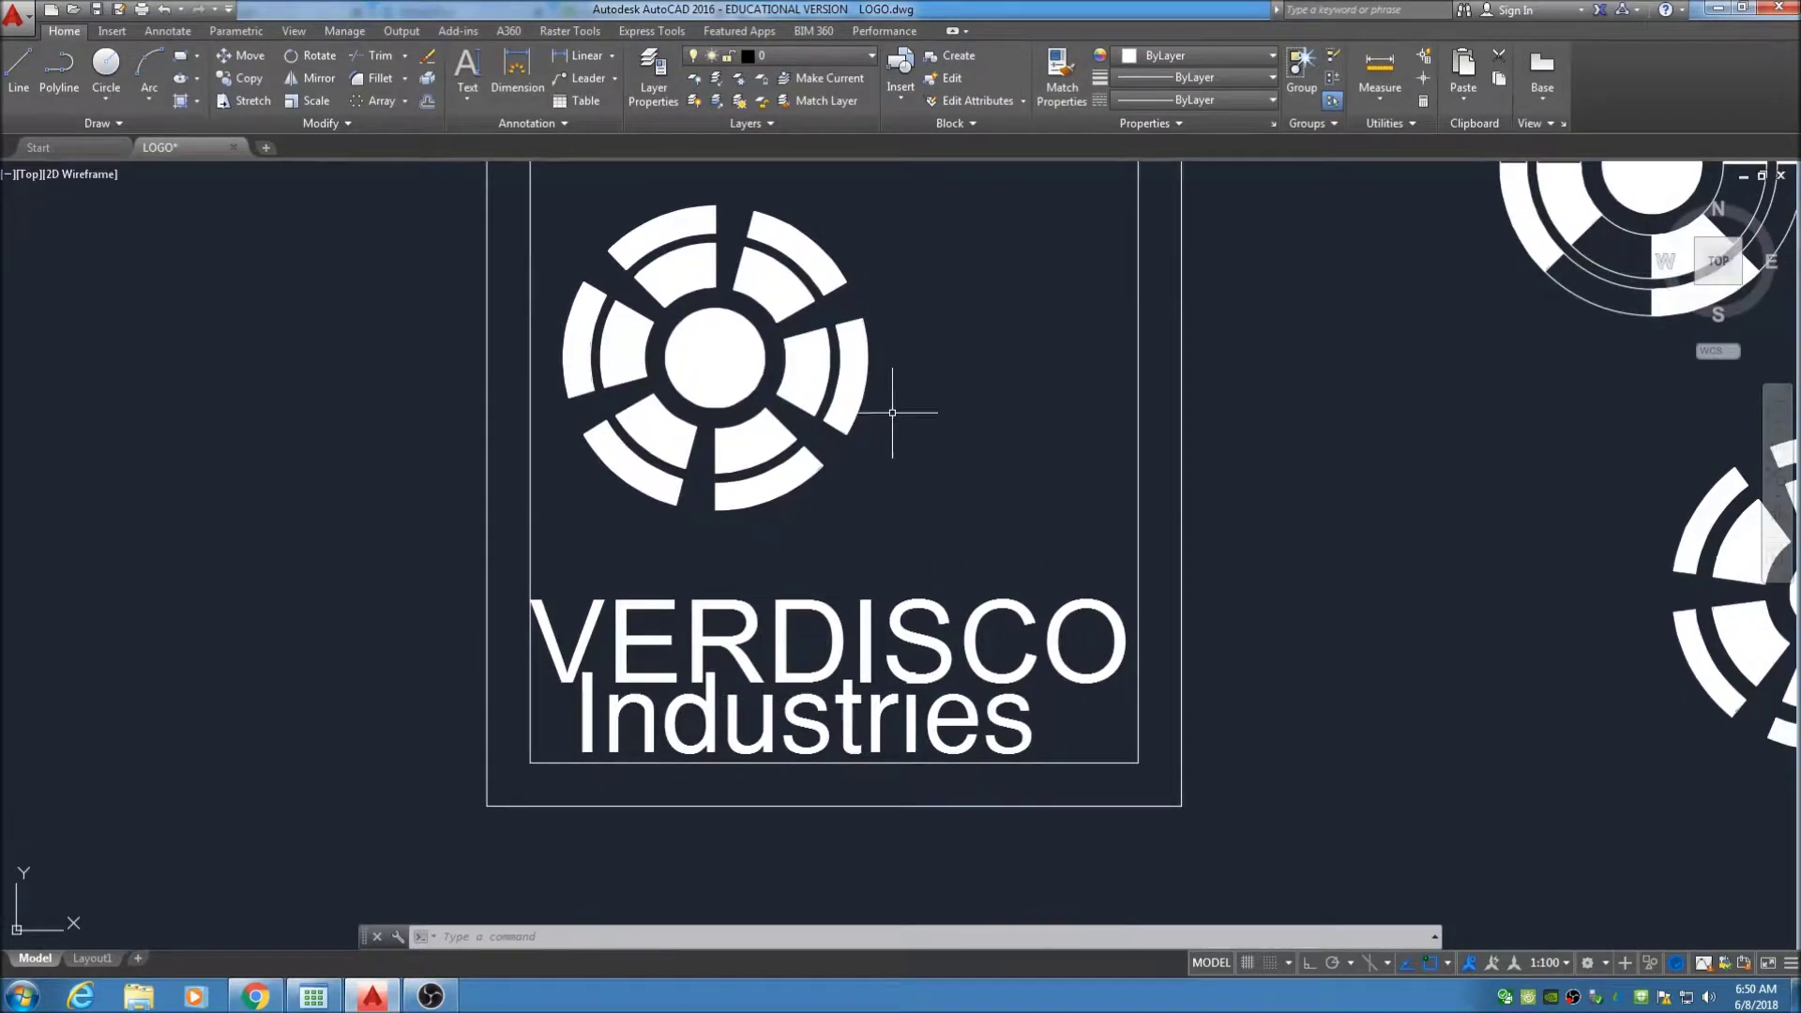
scroll(961, 544, down, 4)
middle_drag(968, 662, 845, 391)
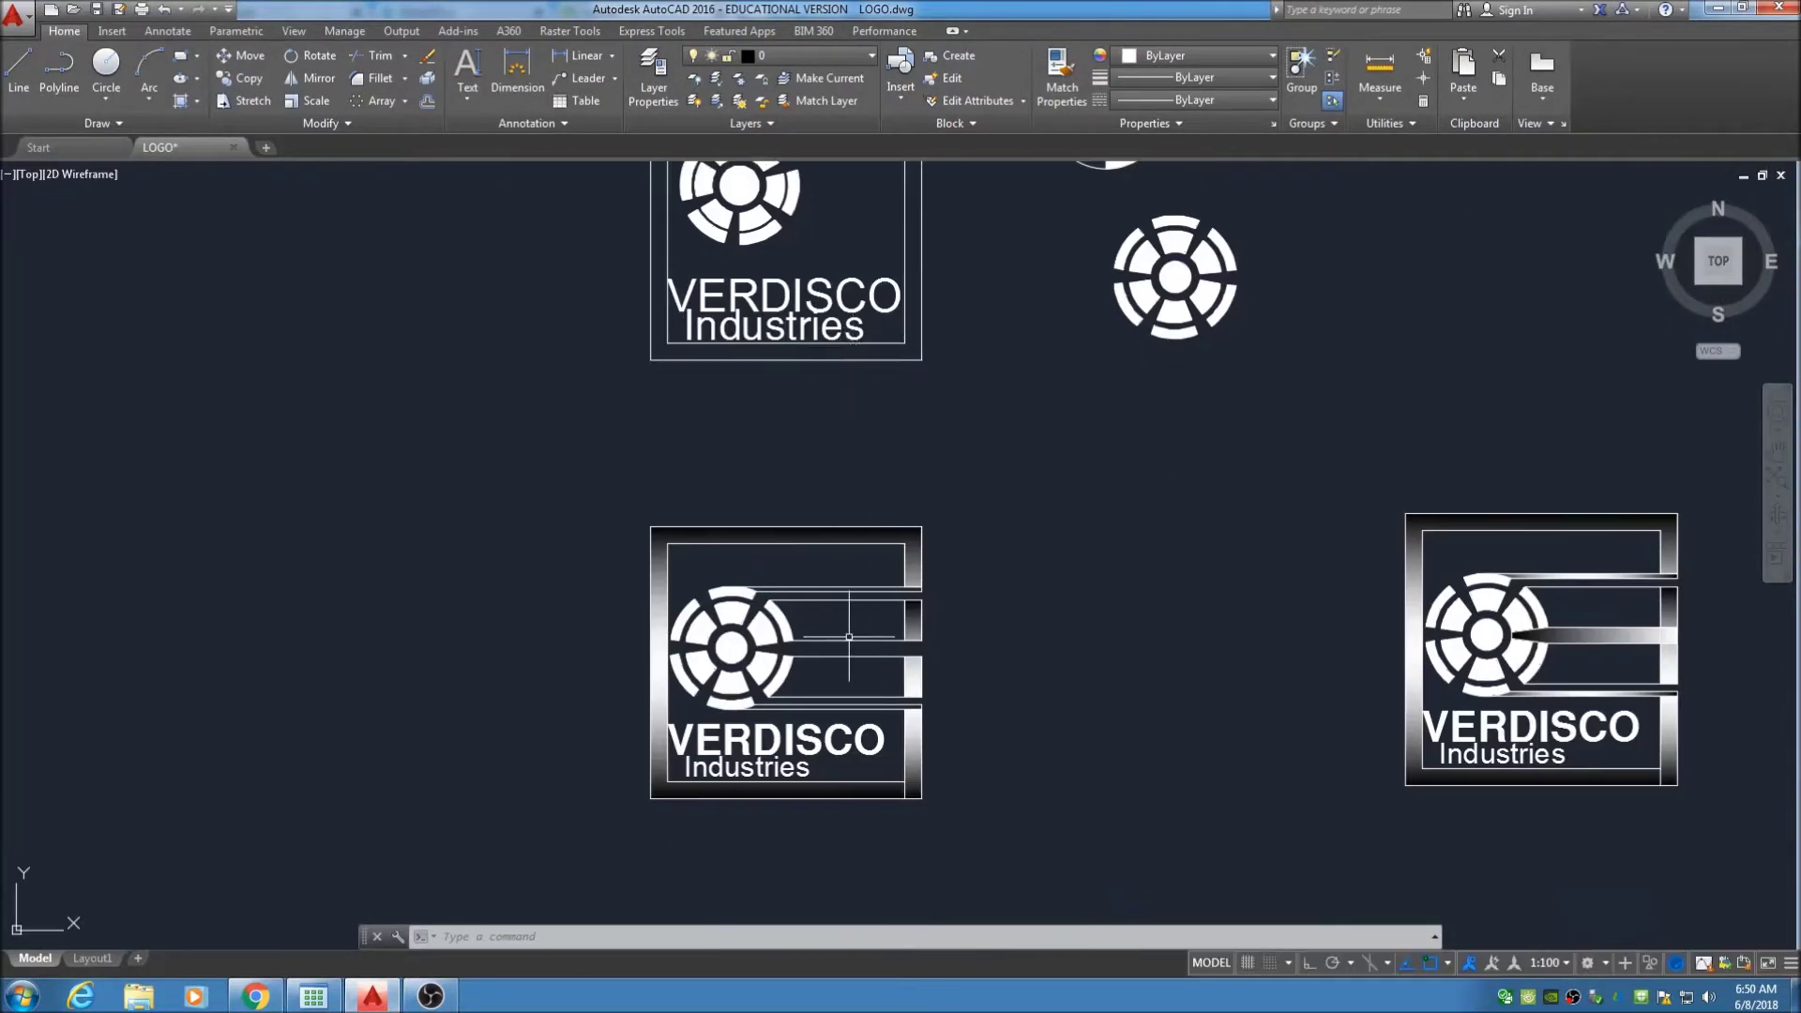
scroll(849, 636, up, 2)
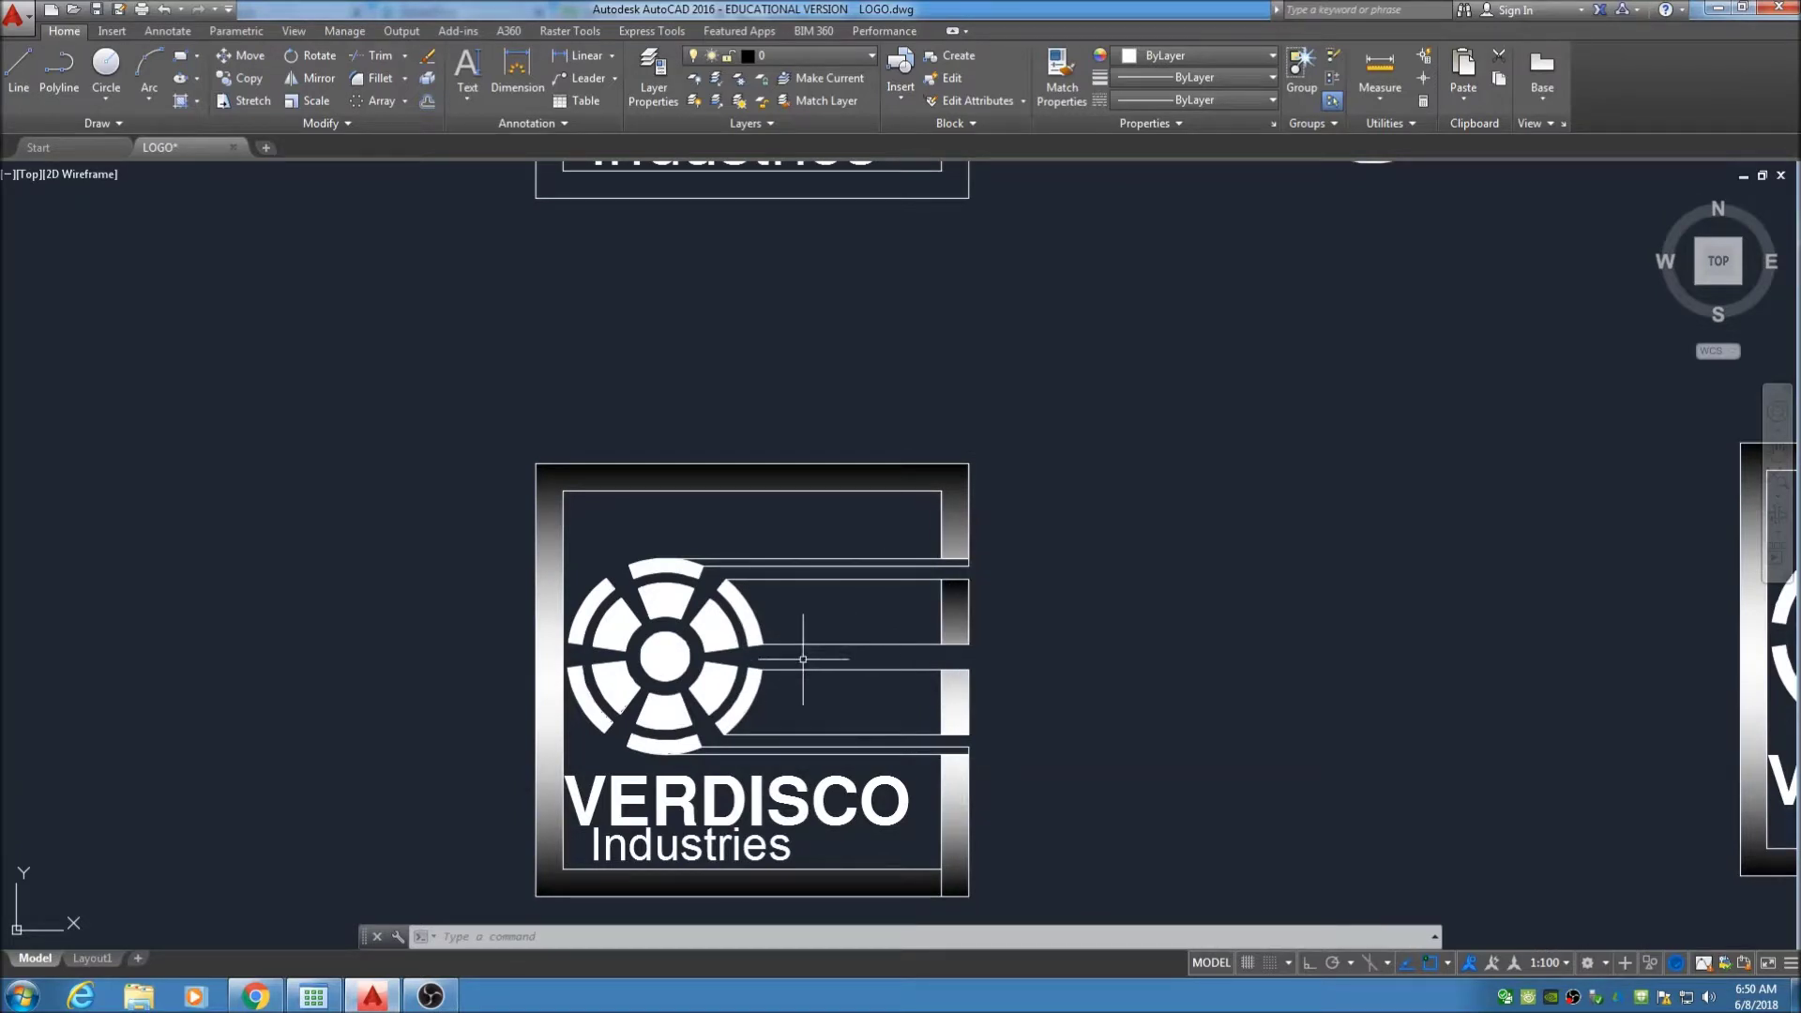
middle_drag(876, 282, 852, 784)
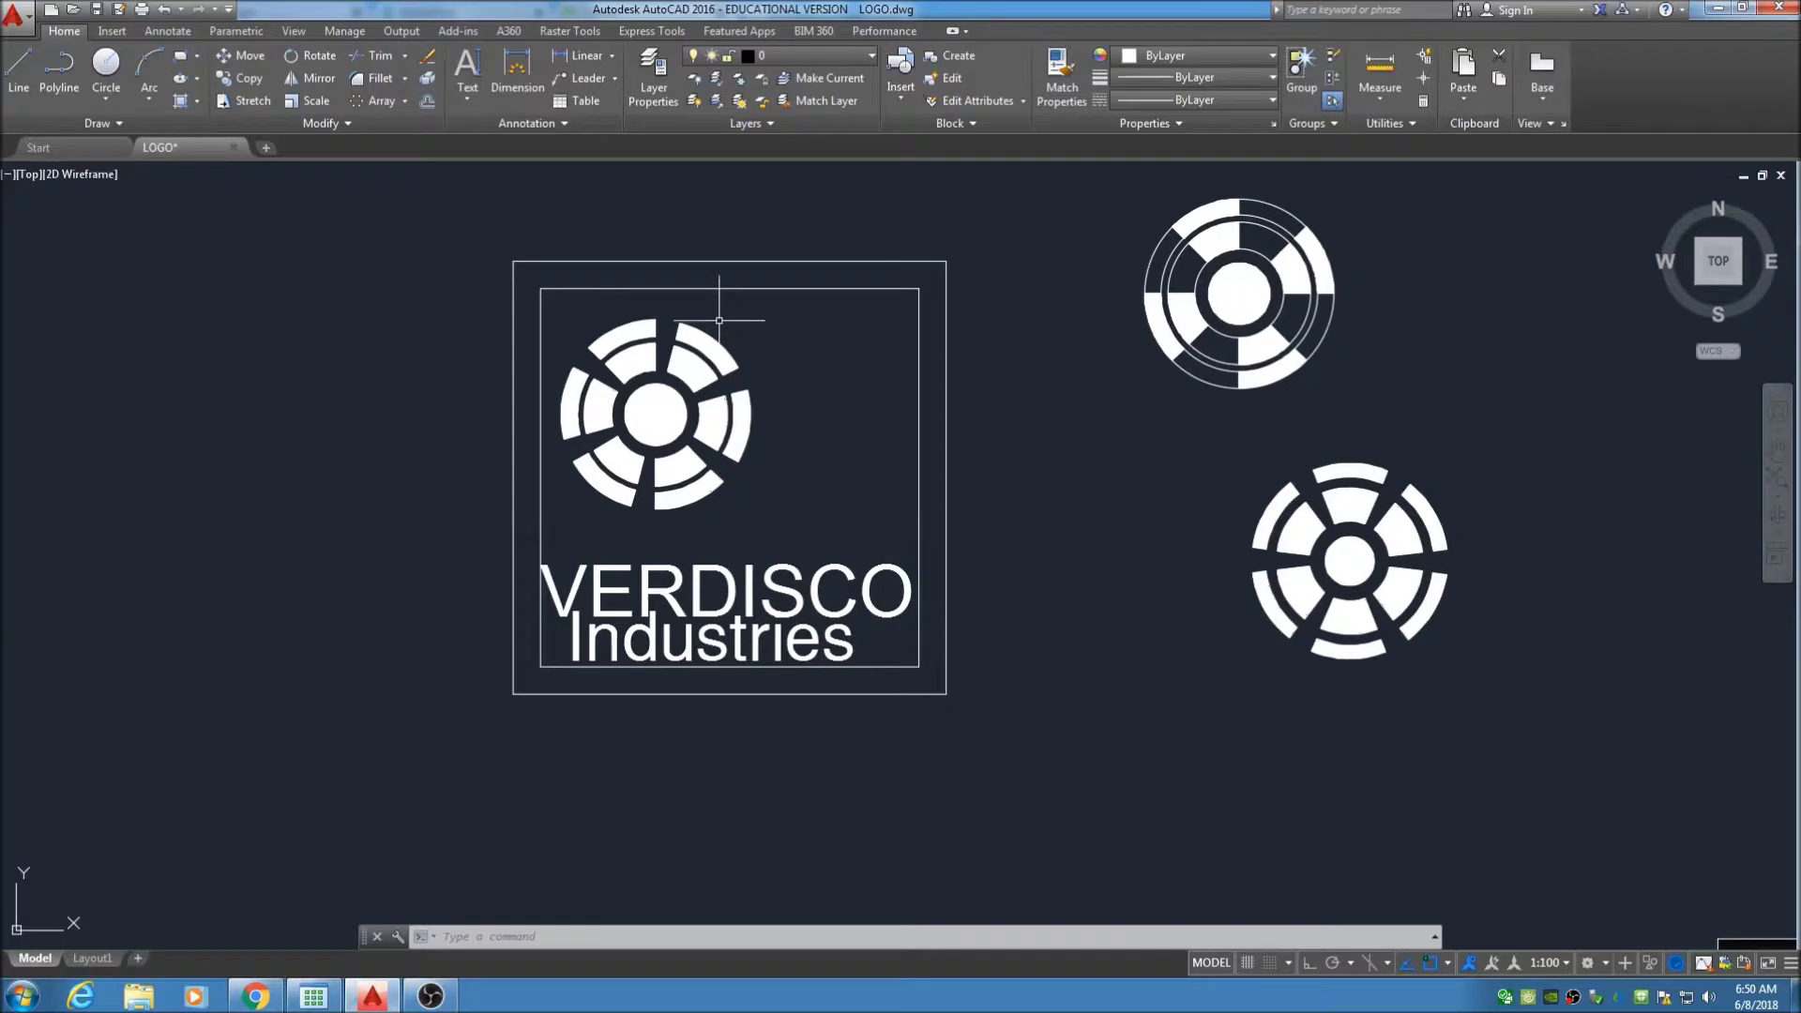
Start a horizontal ray with Ortho on from the outer lower corner of the wheel's upper-right segment, directed right across the frame
middle_drag(718, 323, 663, 310)
scroll(425, 311, up, 2)
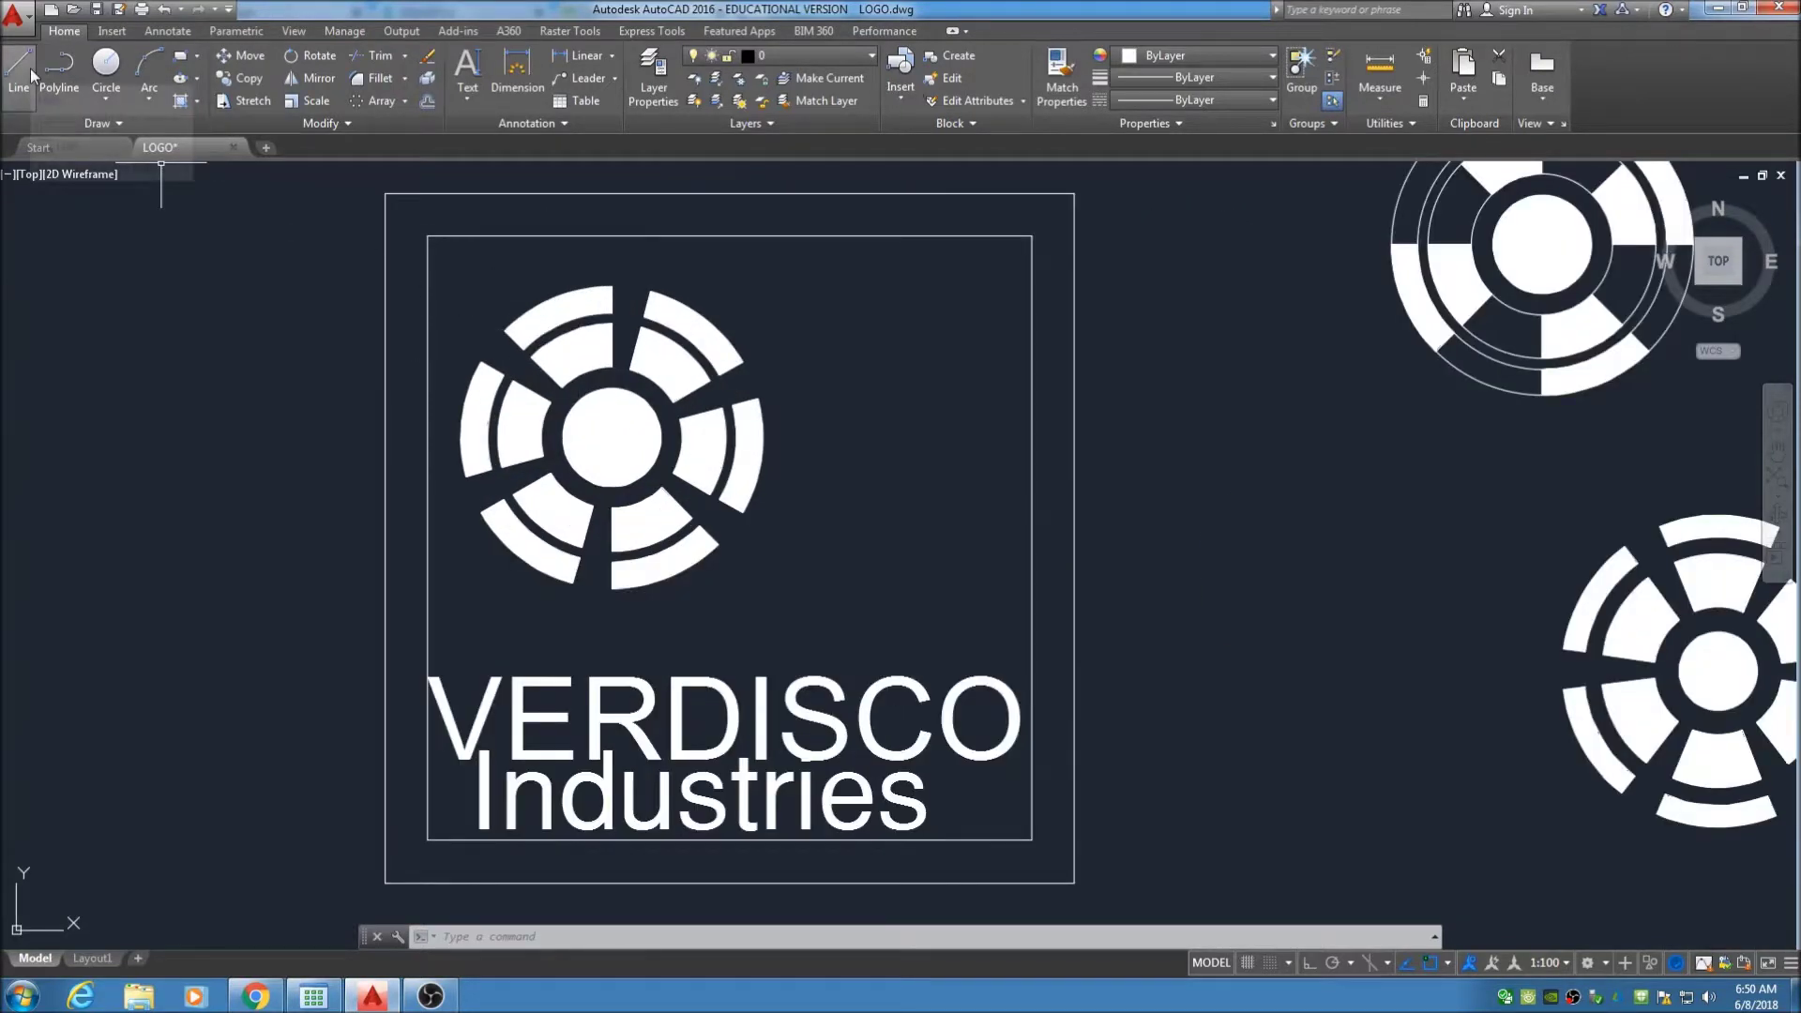
click(108, 122)
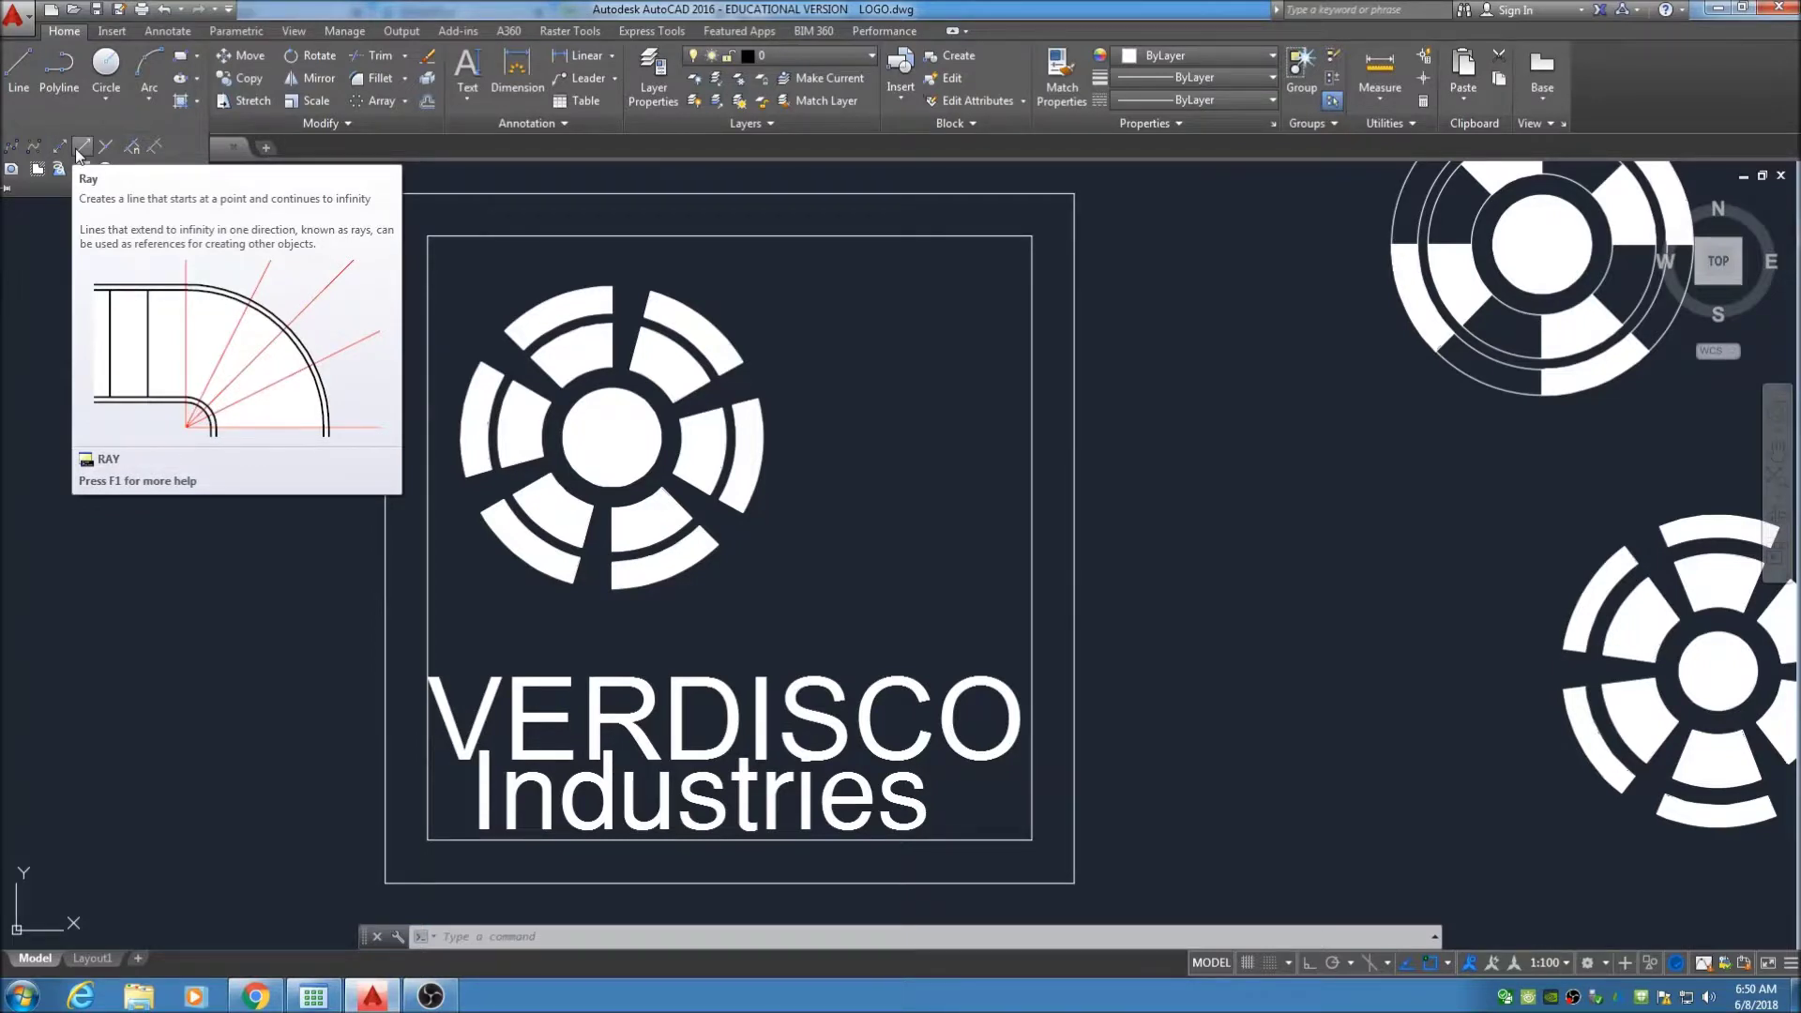
click(81, 150)
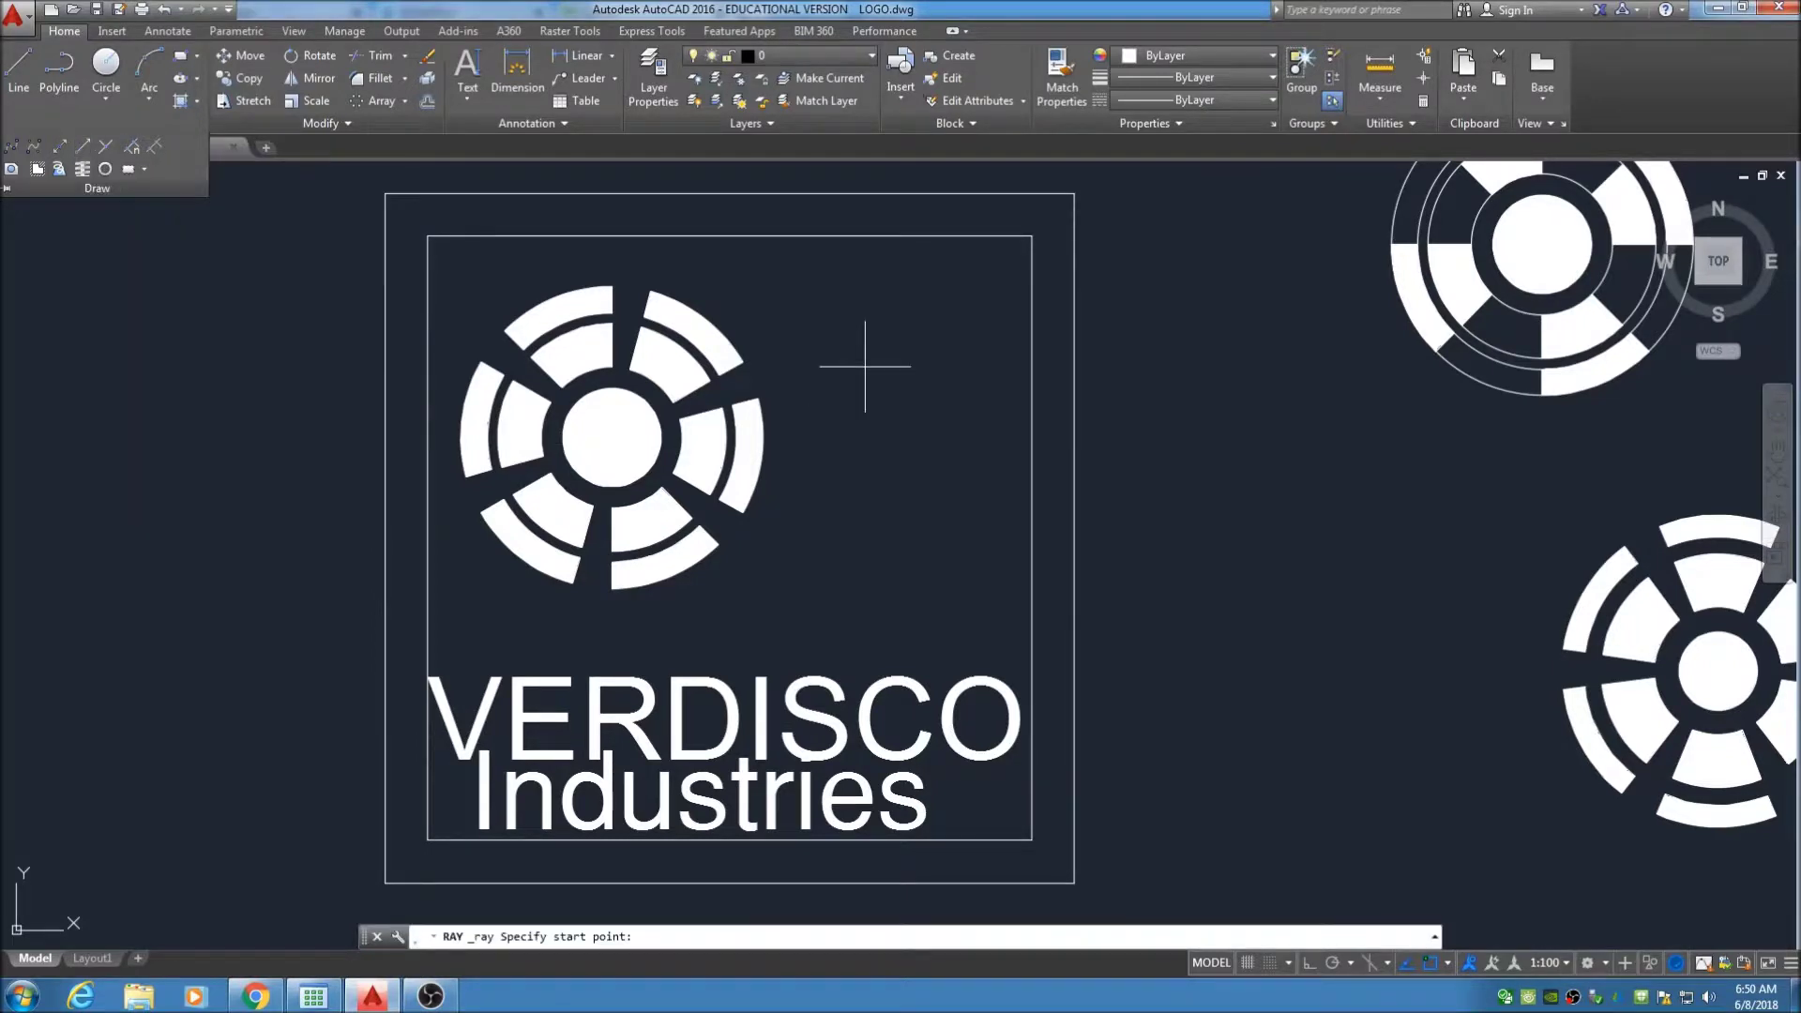
click(742, 361)
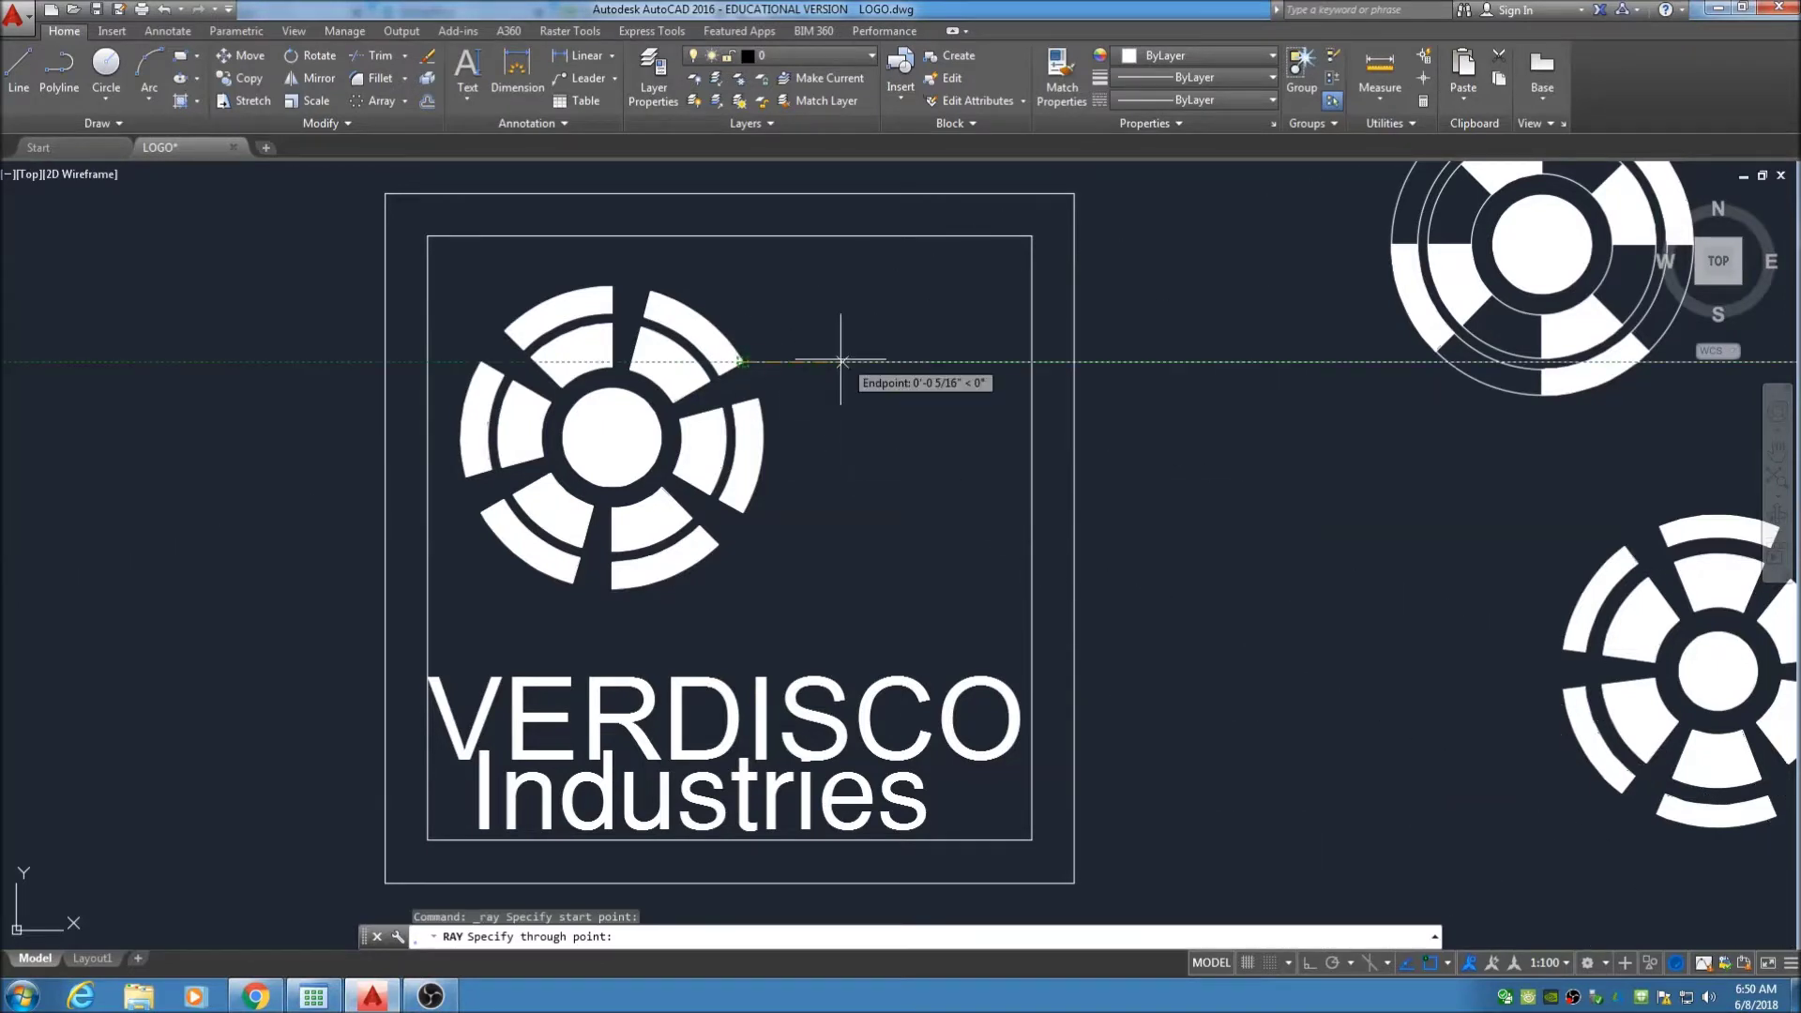
key(F8)
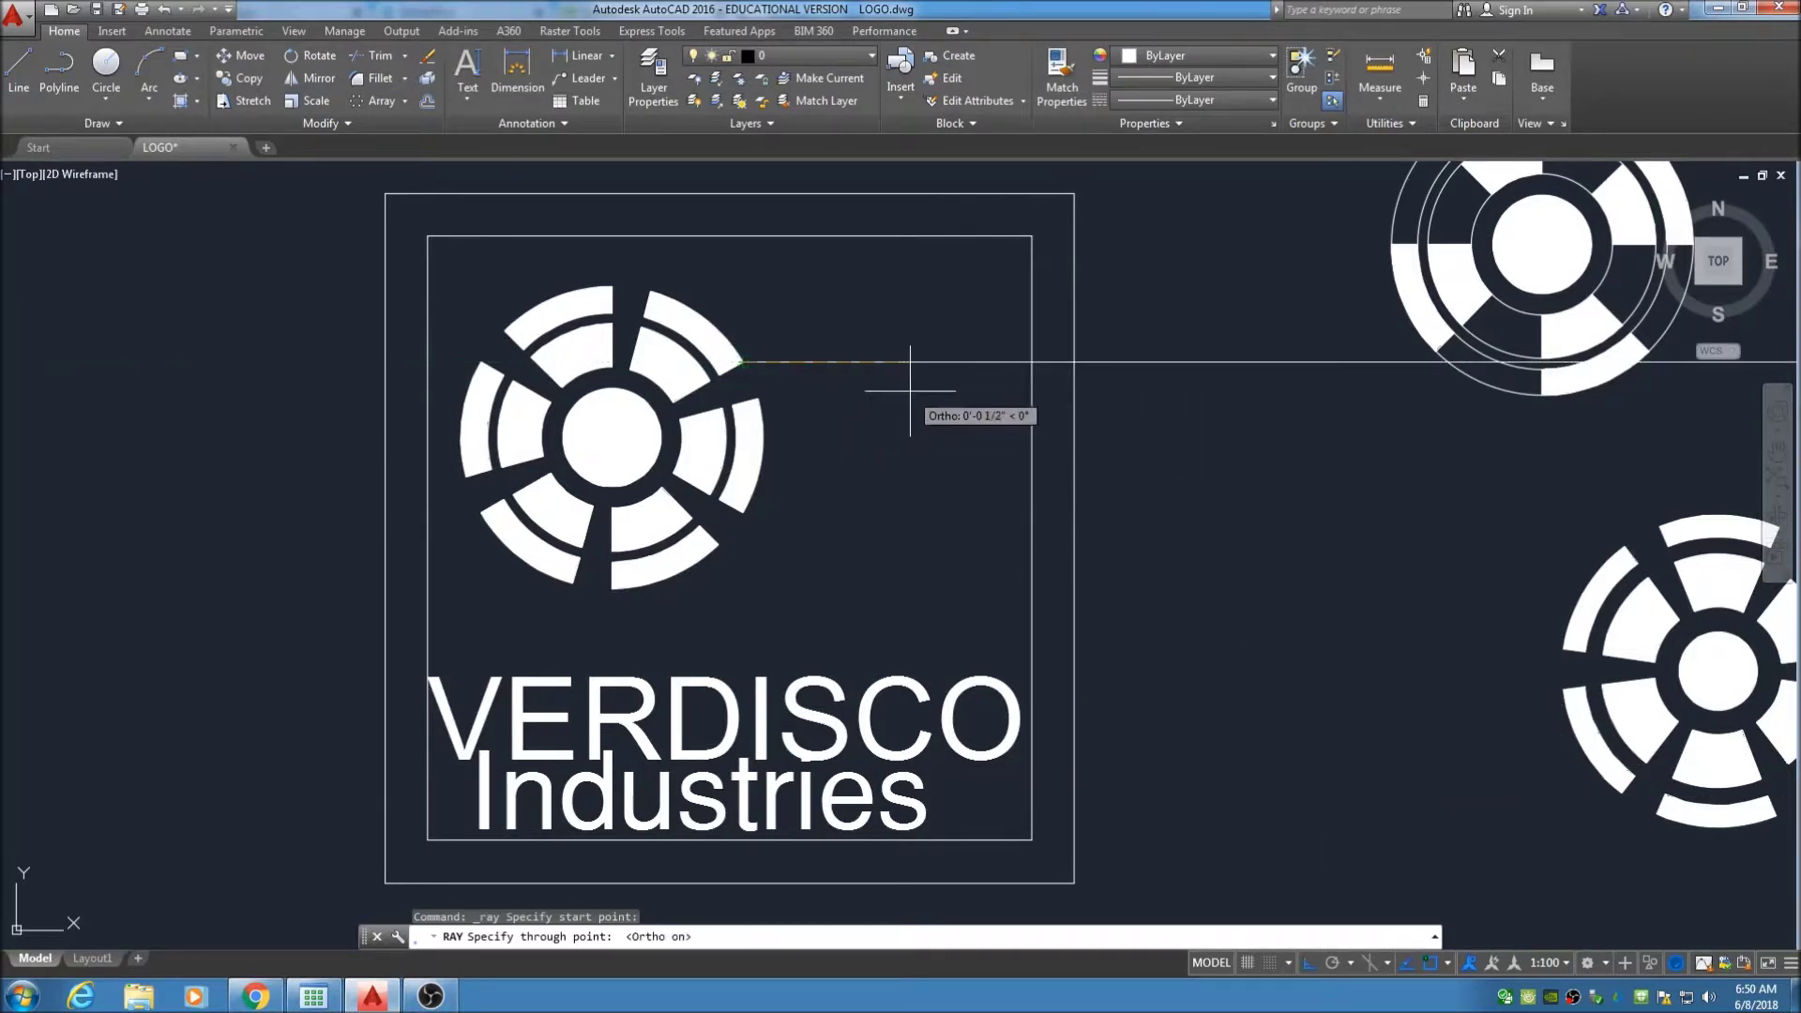